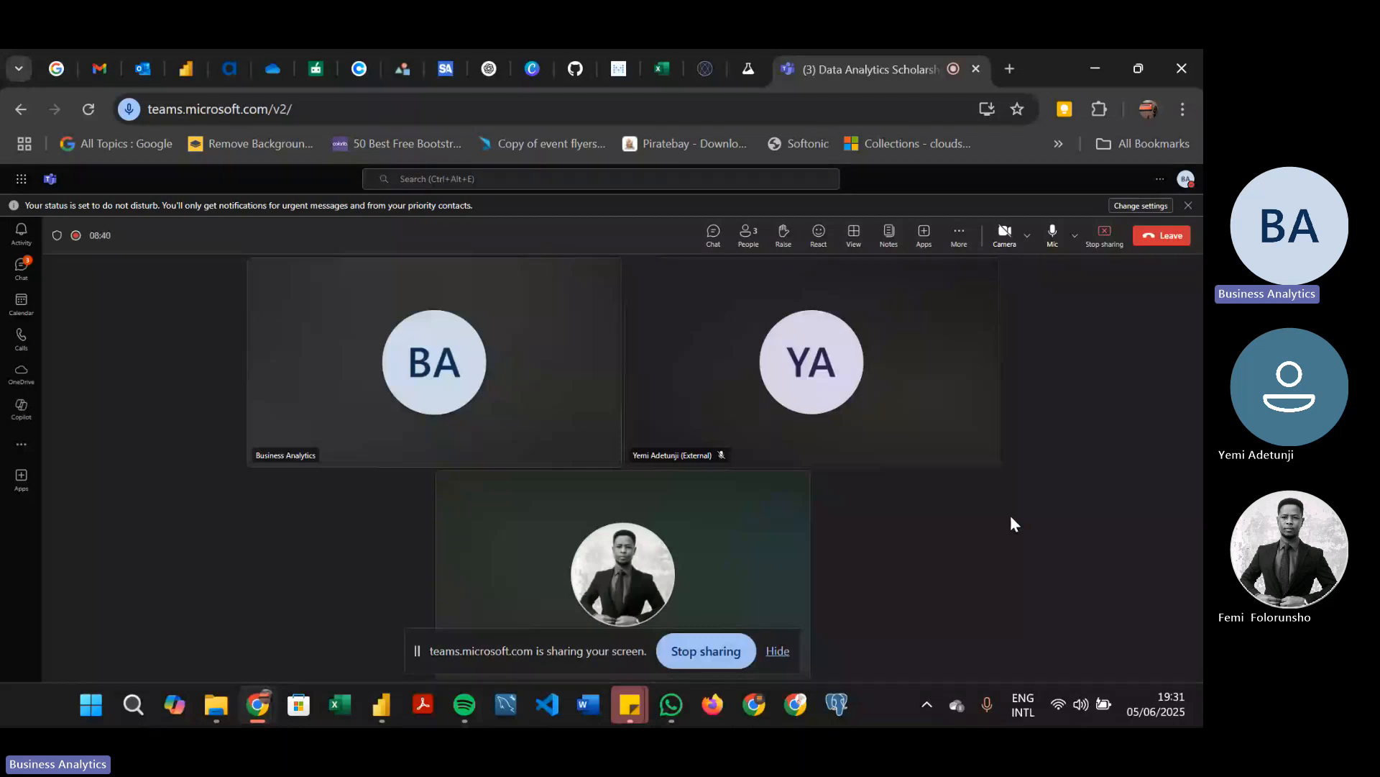
Switch to the Intro to PBI report in Power BI Desktop and collapse the Build pane
mouse_move(377, 715)
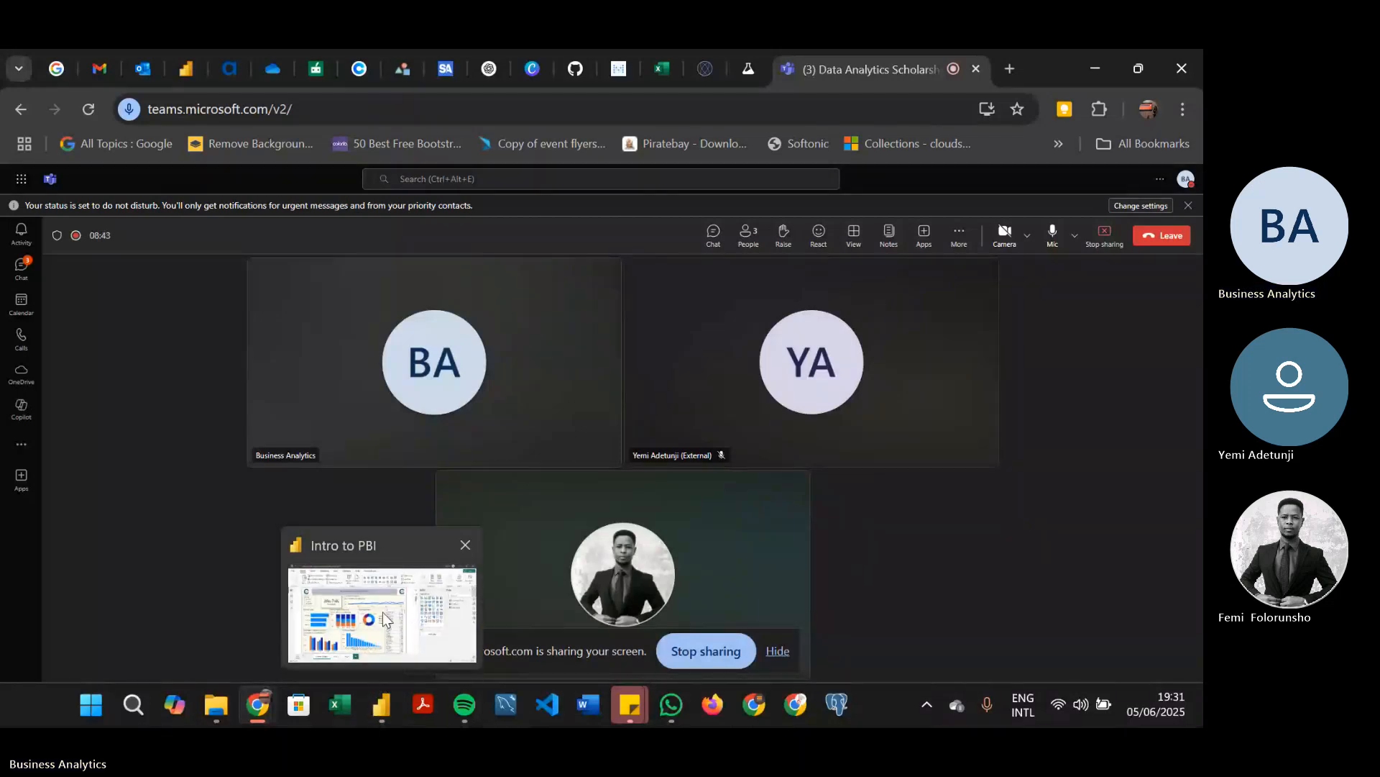
mouse_move(384, 620)
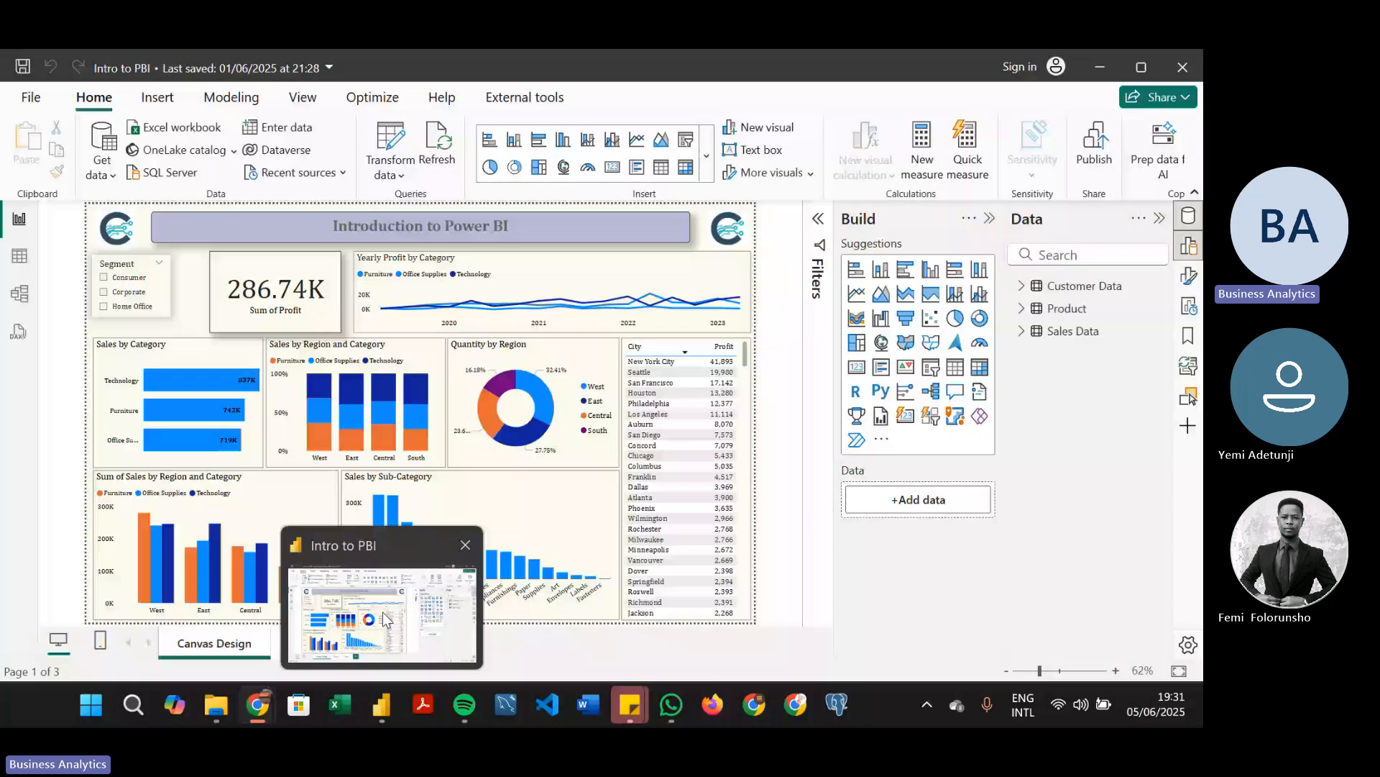
click(385, 620)
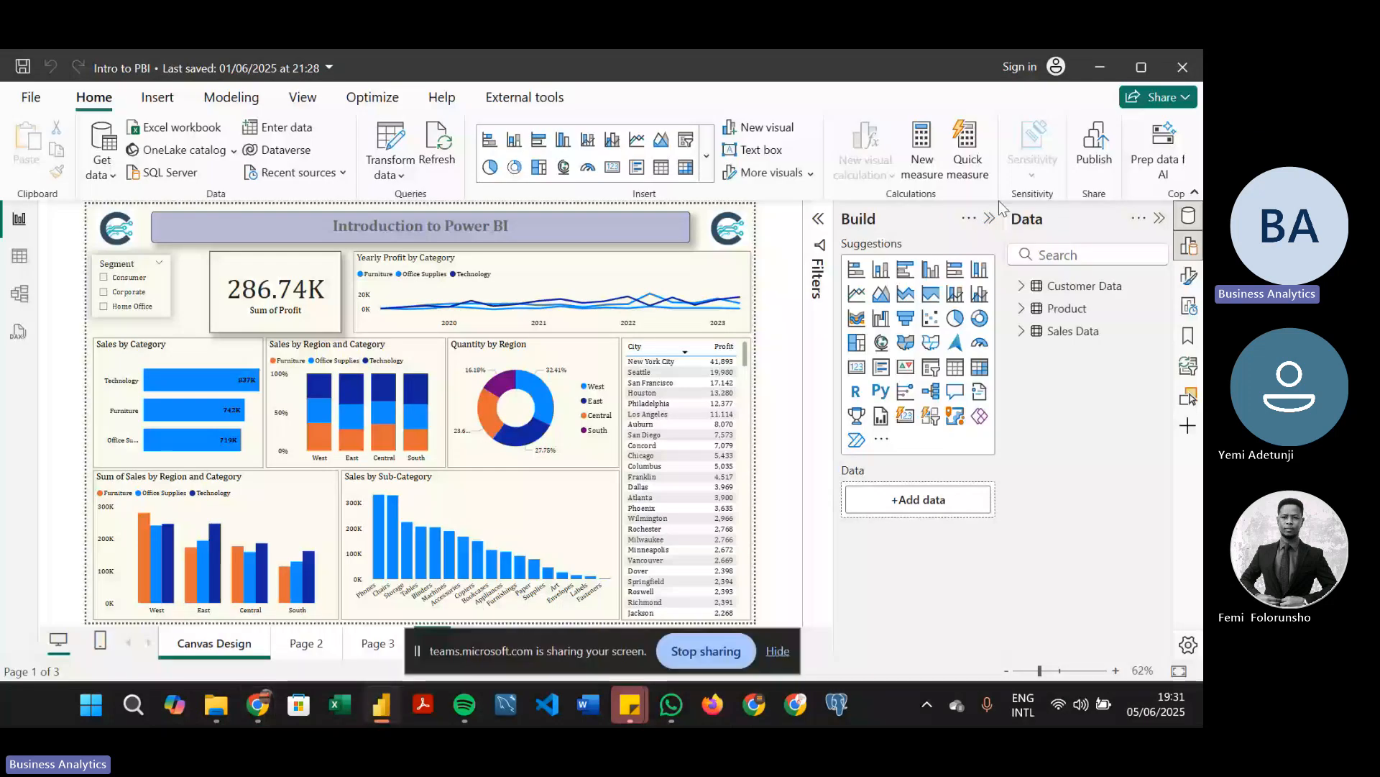
click(990, 218)
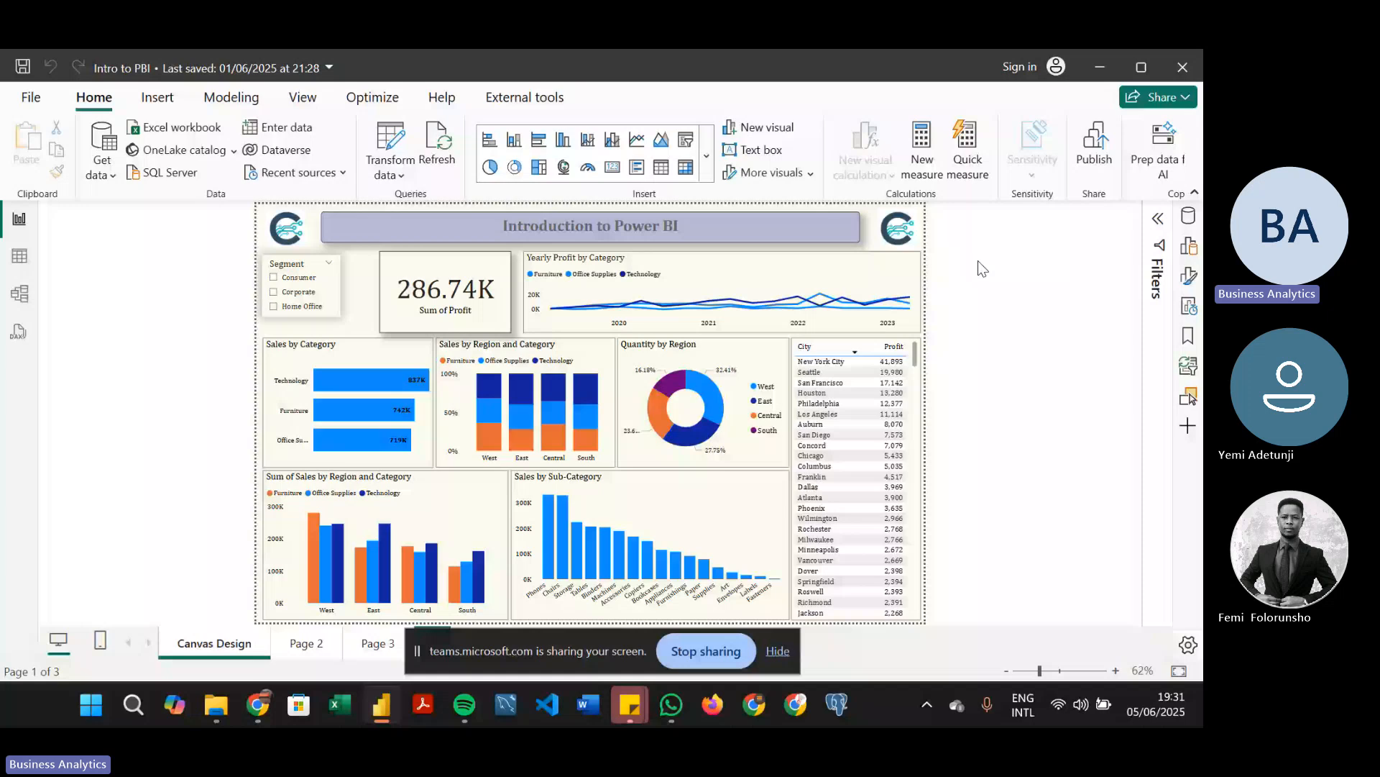
Save the report and hide the screen-sharing notice covering the page tabs
key(ctrl+s)
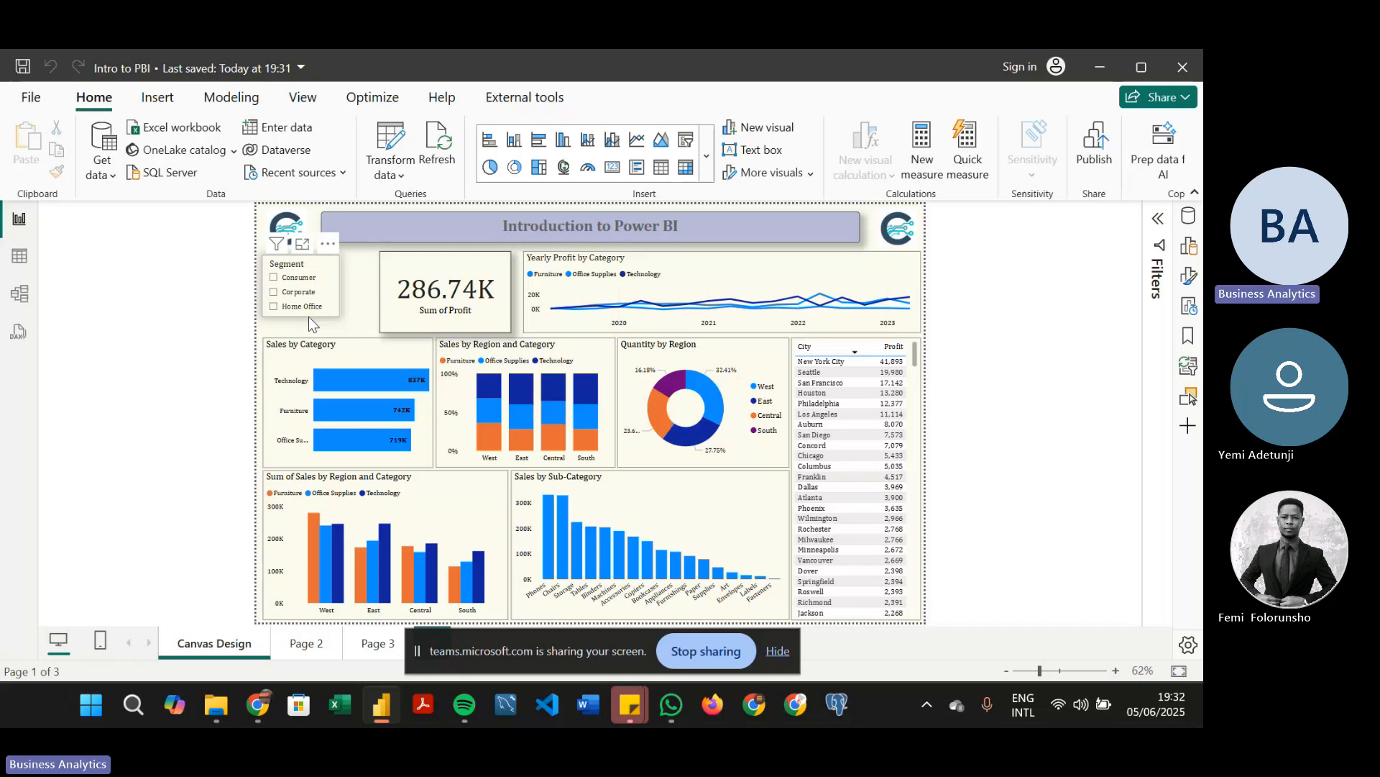
click(777, 653)
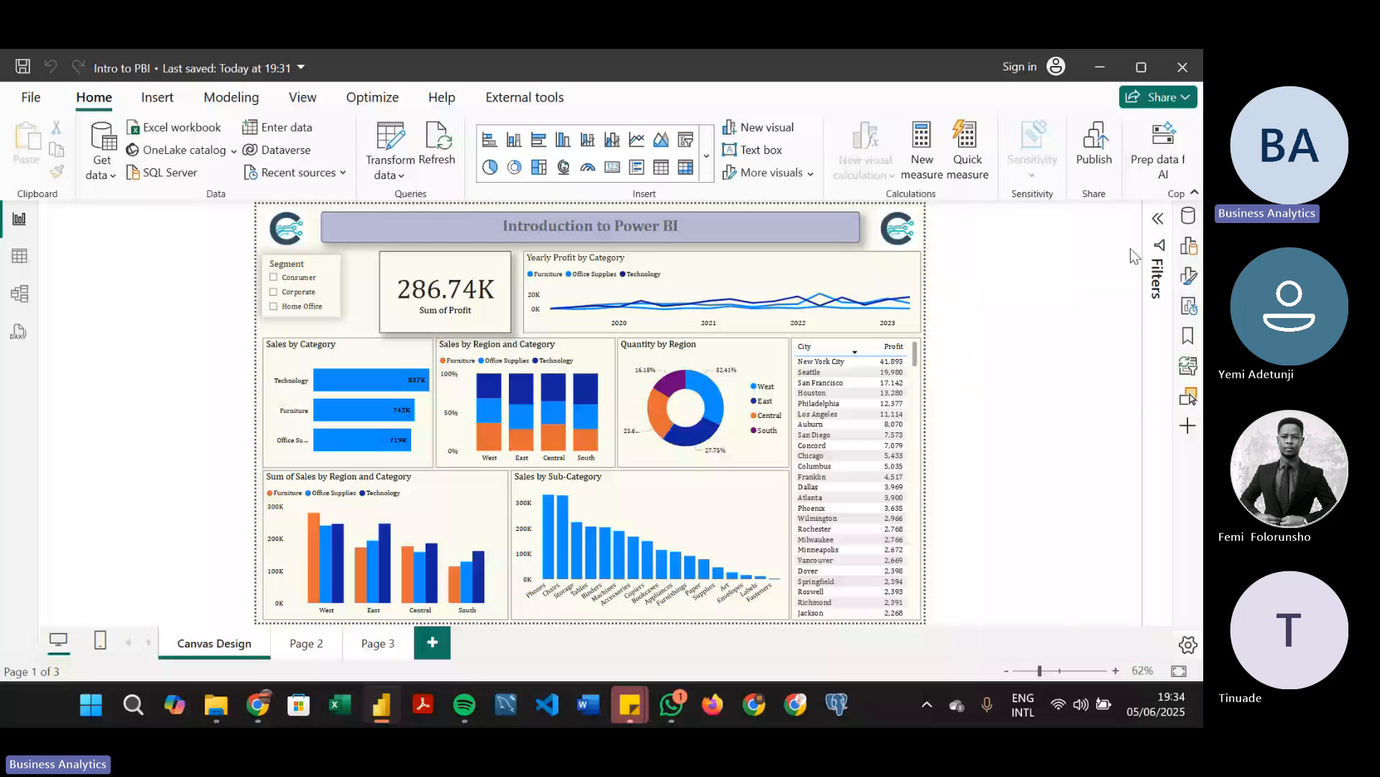
Show the Data pane and load a manually entered table named DAX with one placeholder column named huhi
click(1190, 215)
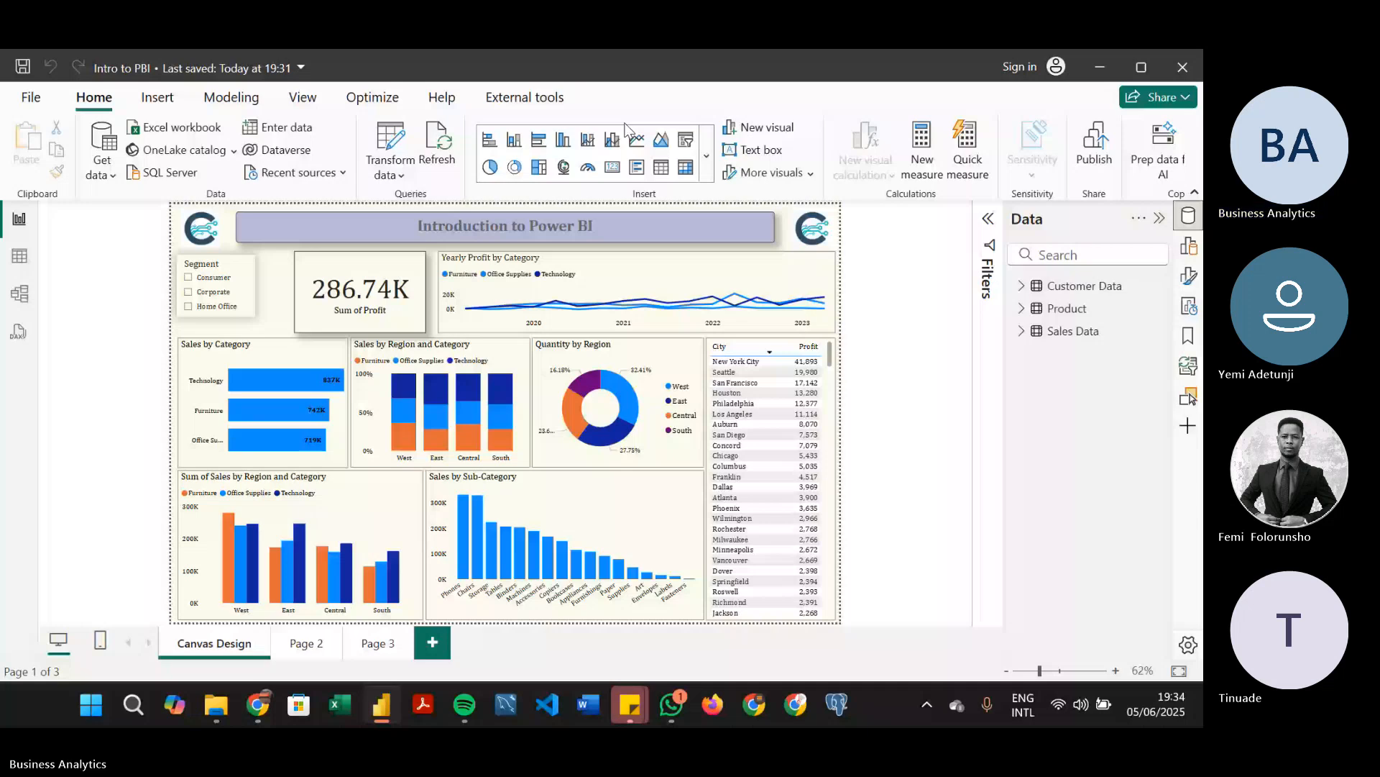
click(1187, 218)
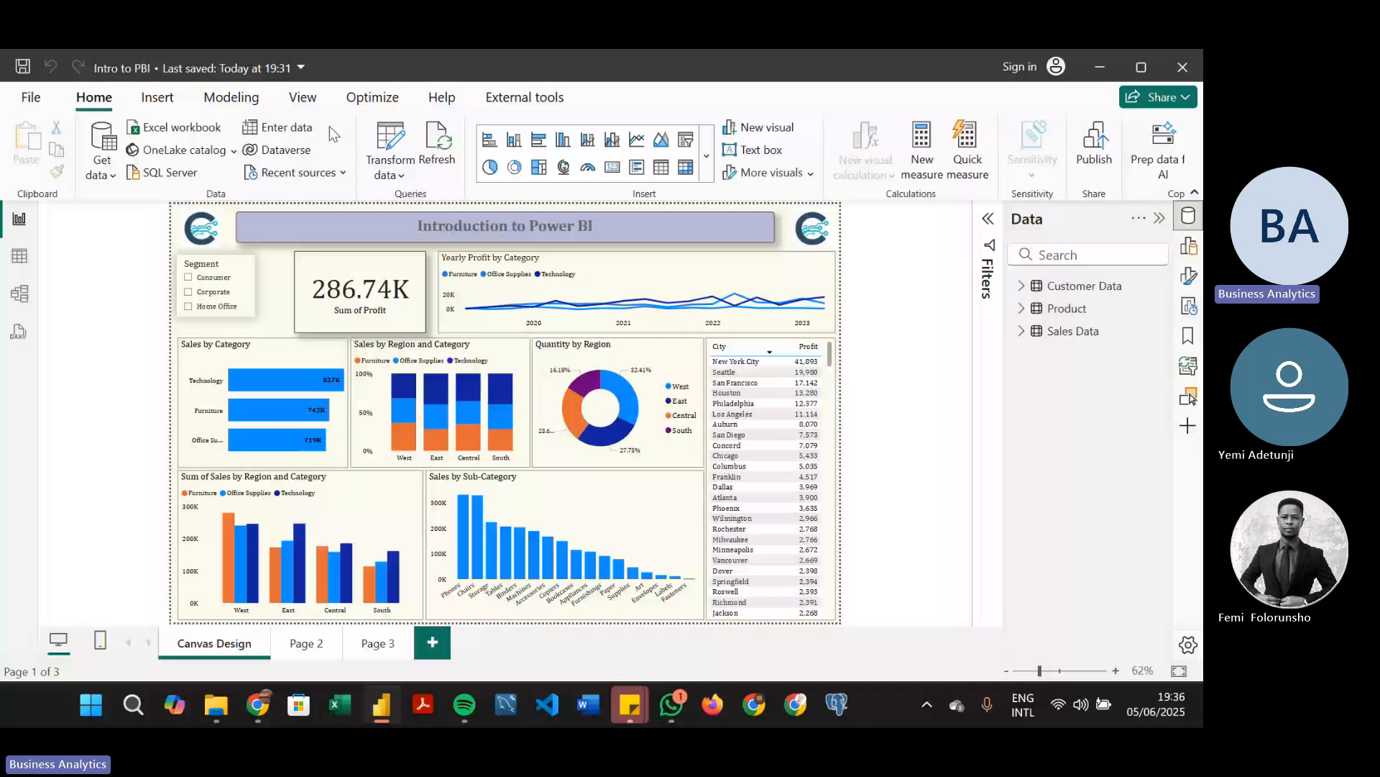
click(287, 128)
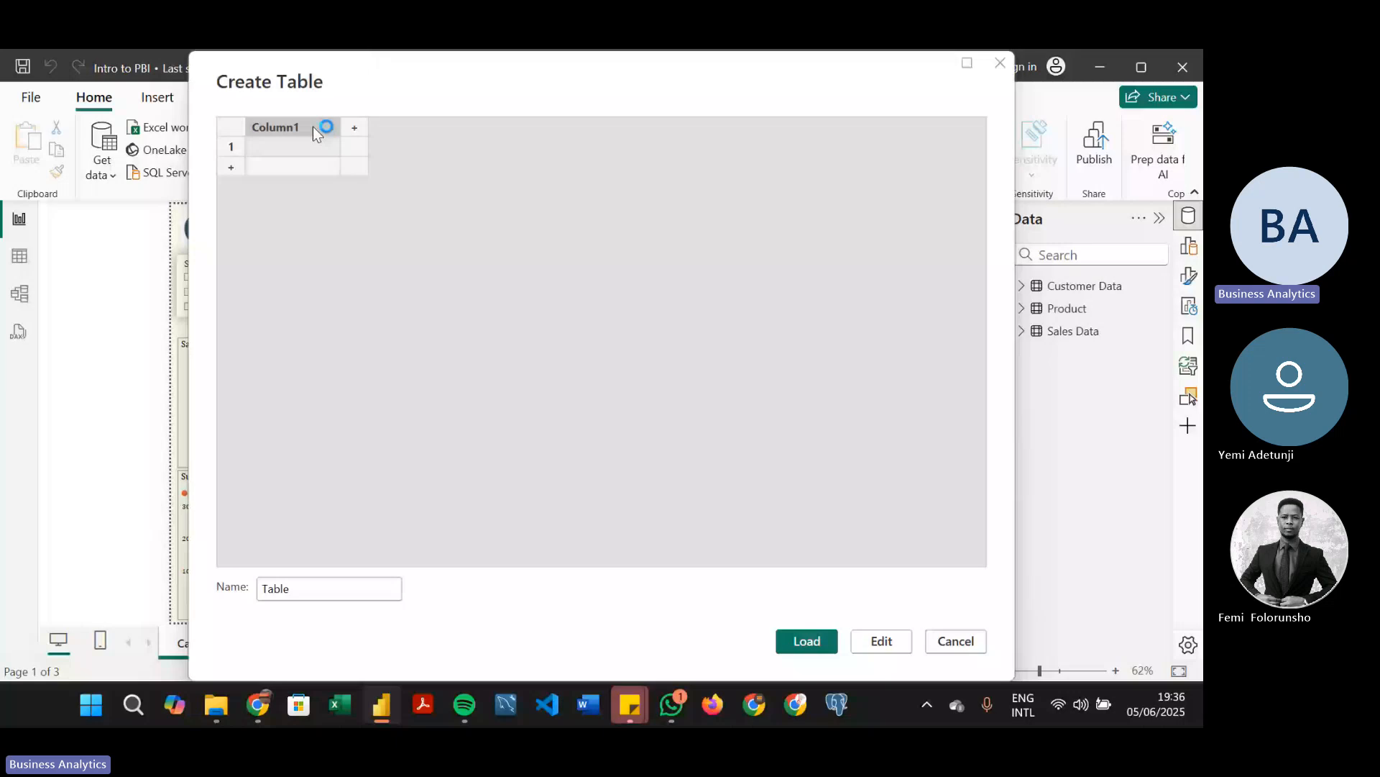
double_click(312, 126)
text(huhi)
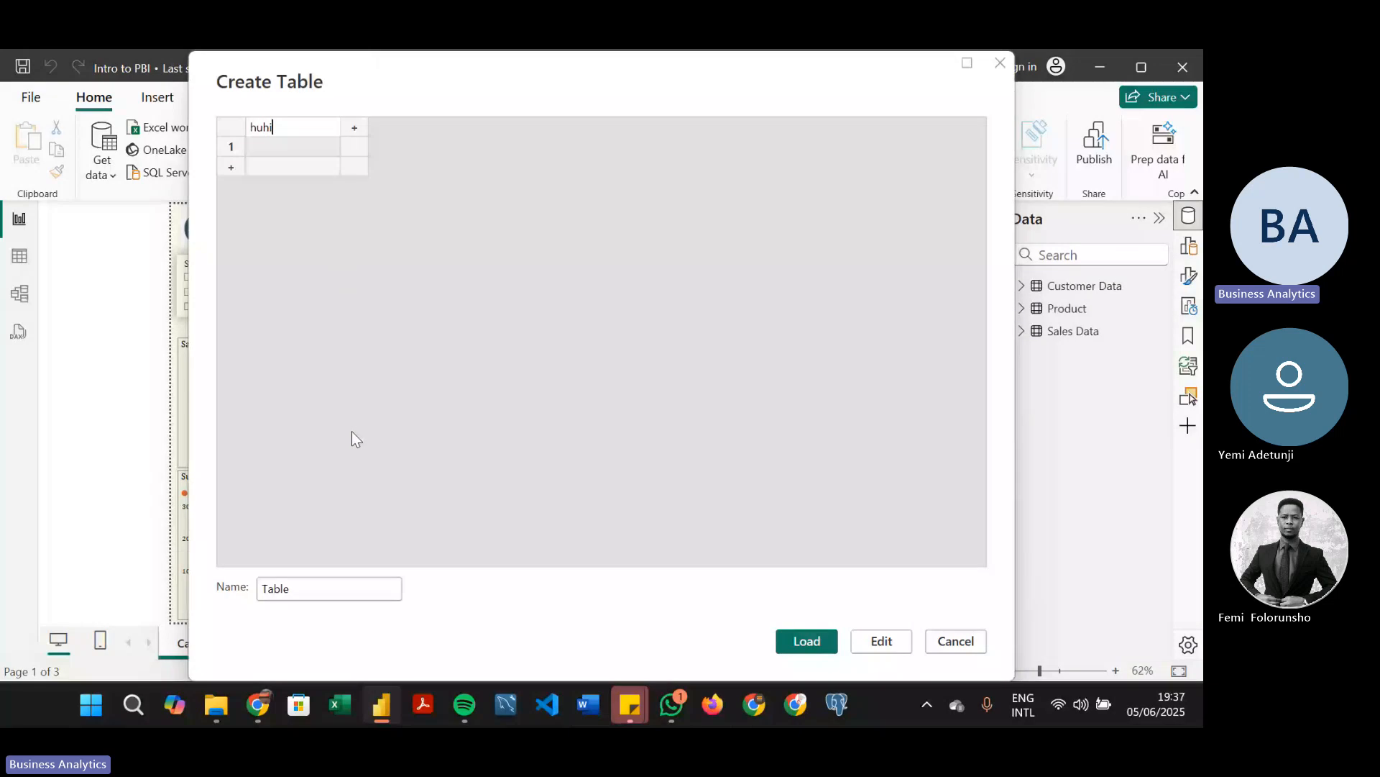
double_click(281, 590)
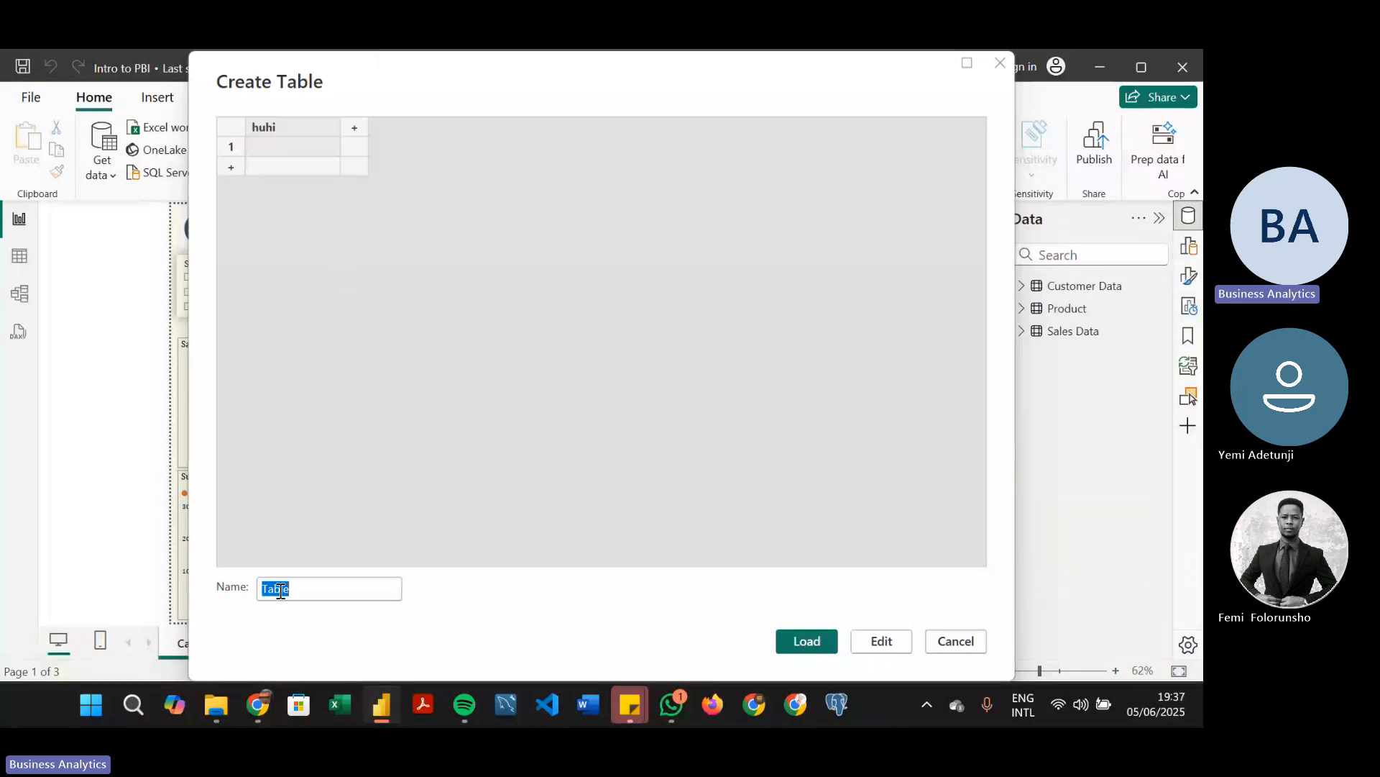
text(DA)
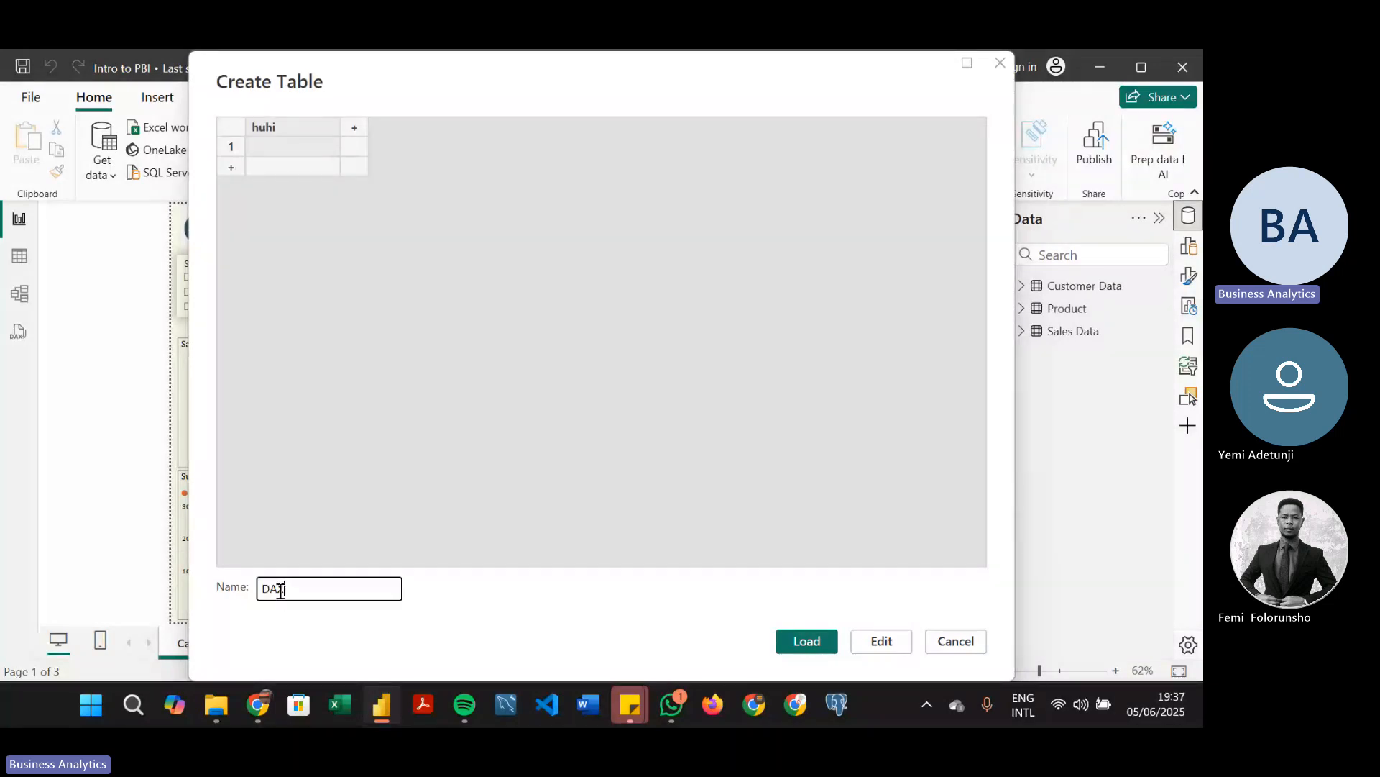
key(Return)
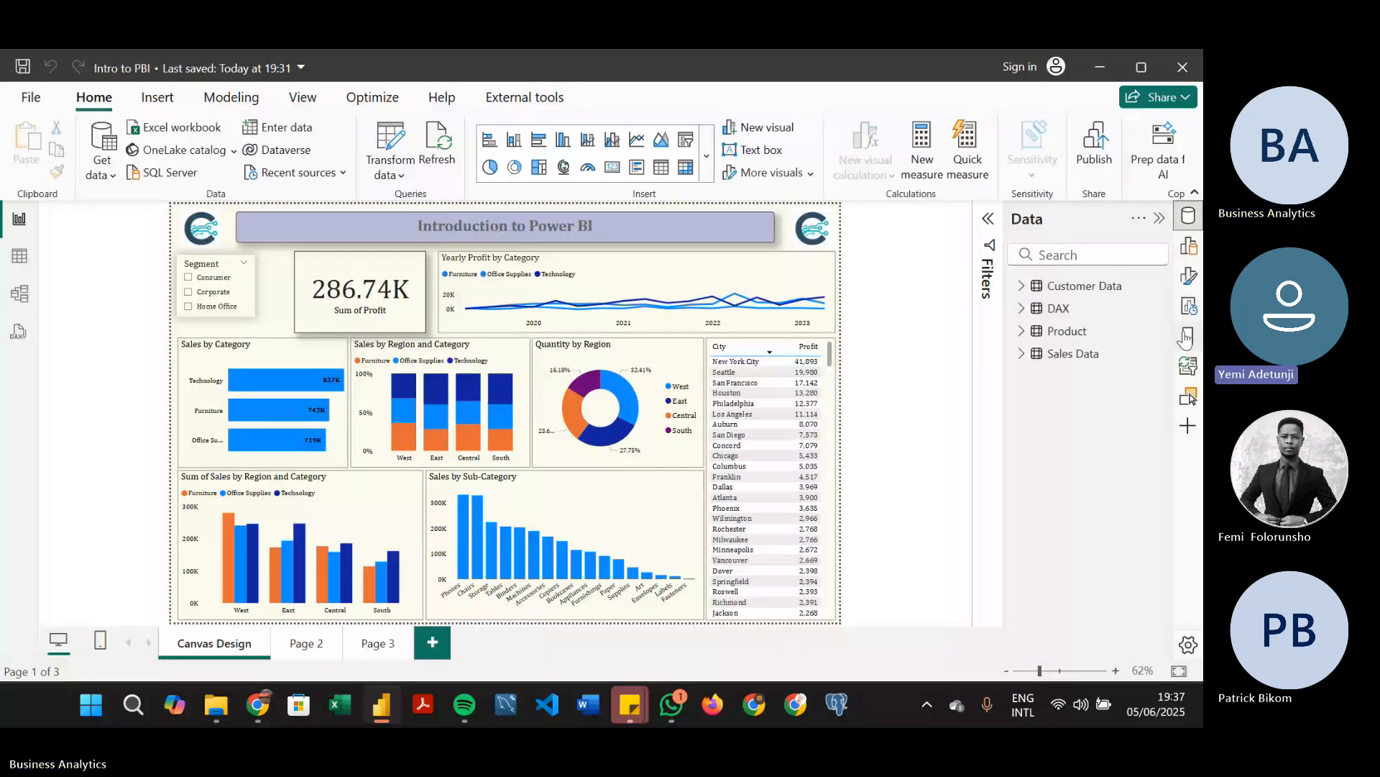
Create a measure in the DAX table with the formula Total Sales = SUM('Sales Data'[Sales])
click(1021, 309)
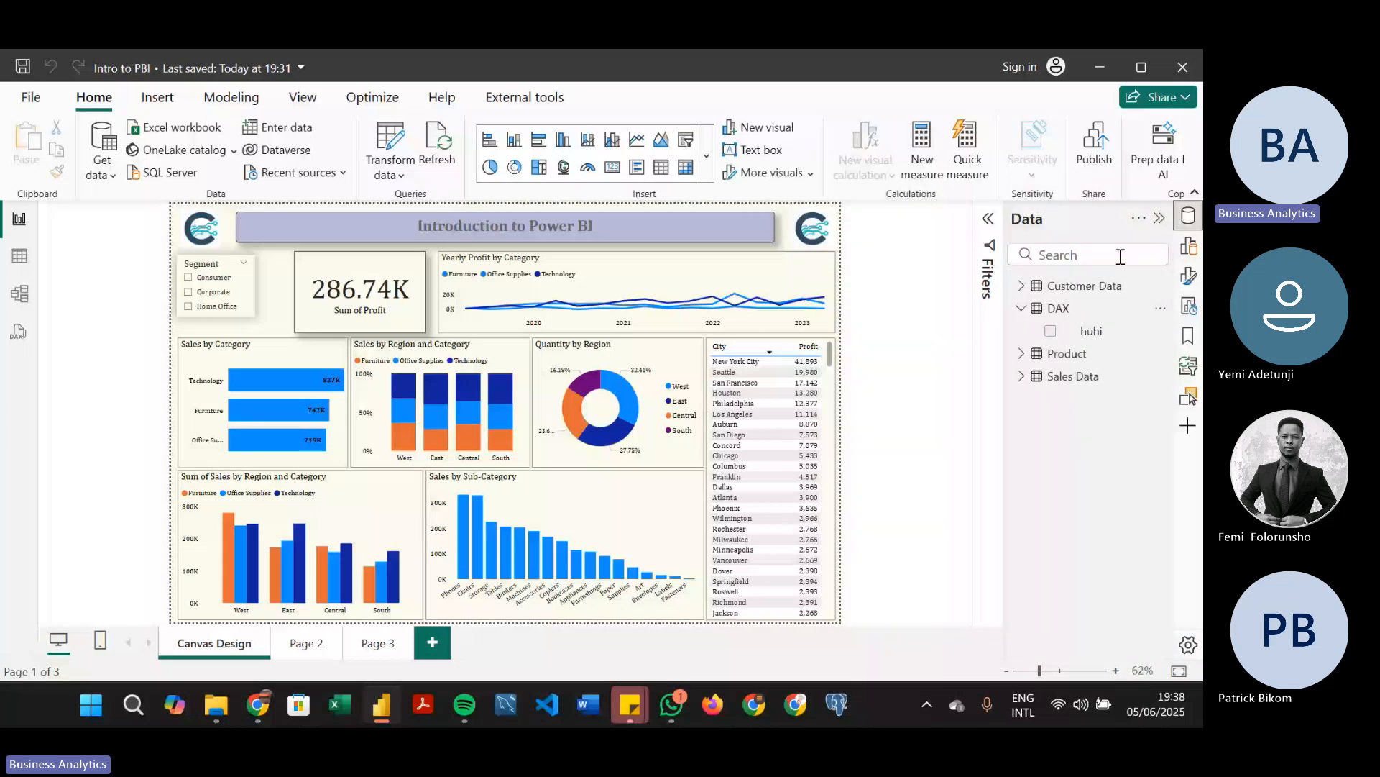
click(1086, 310)
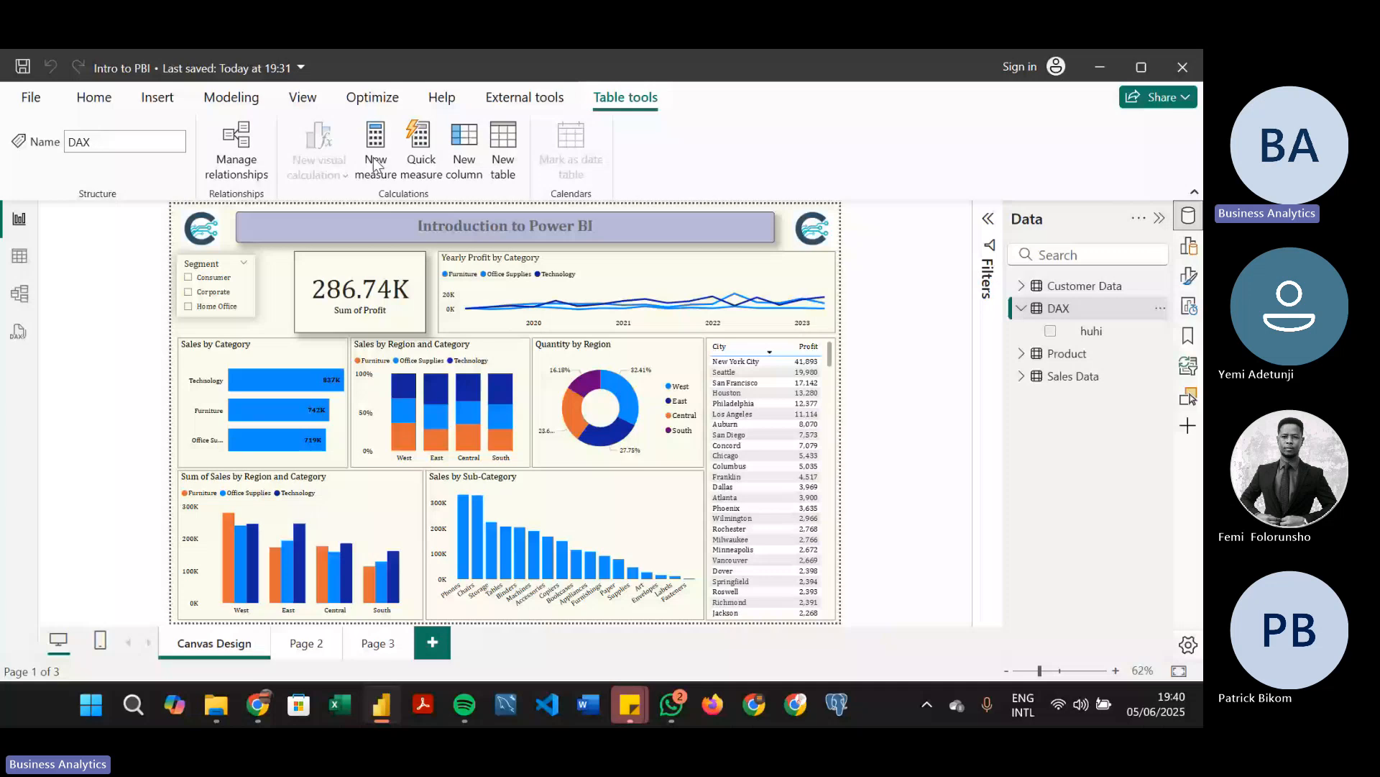
click(374, 164)
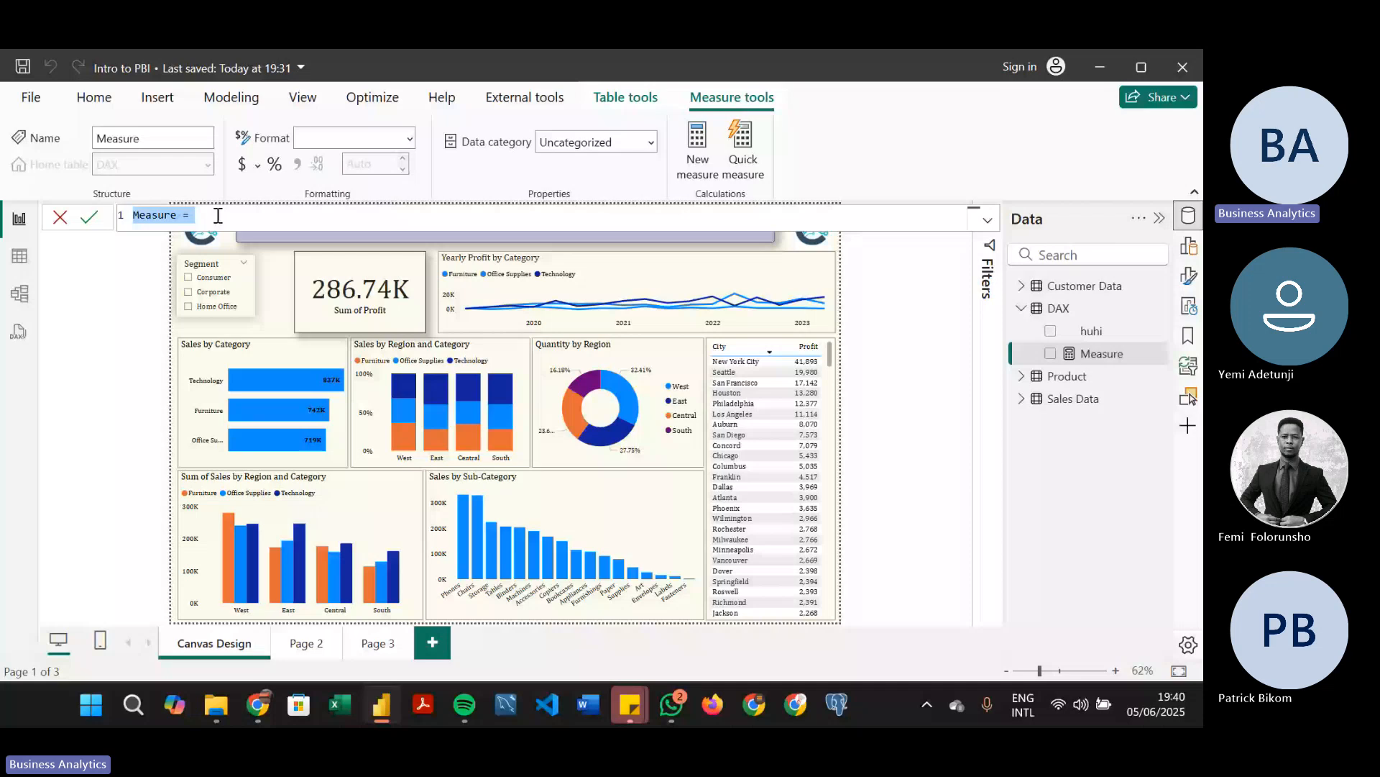
text(Total)
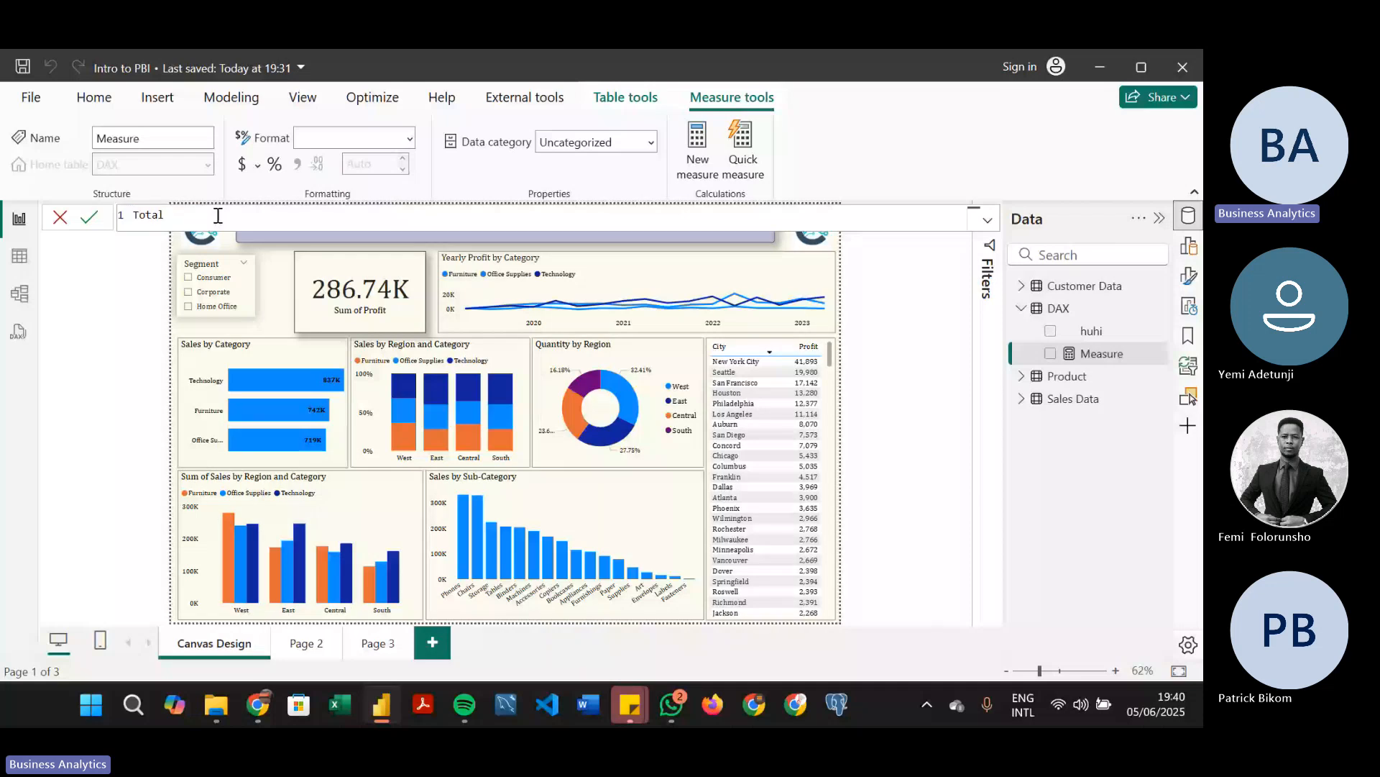
text( Sales =)
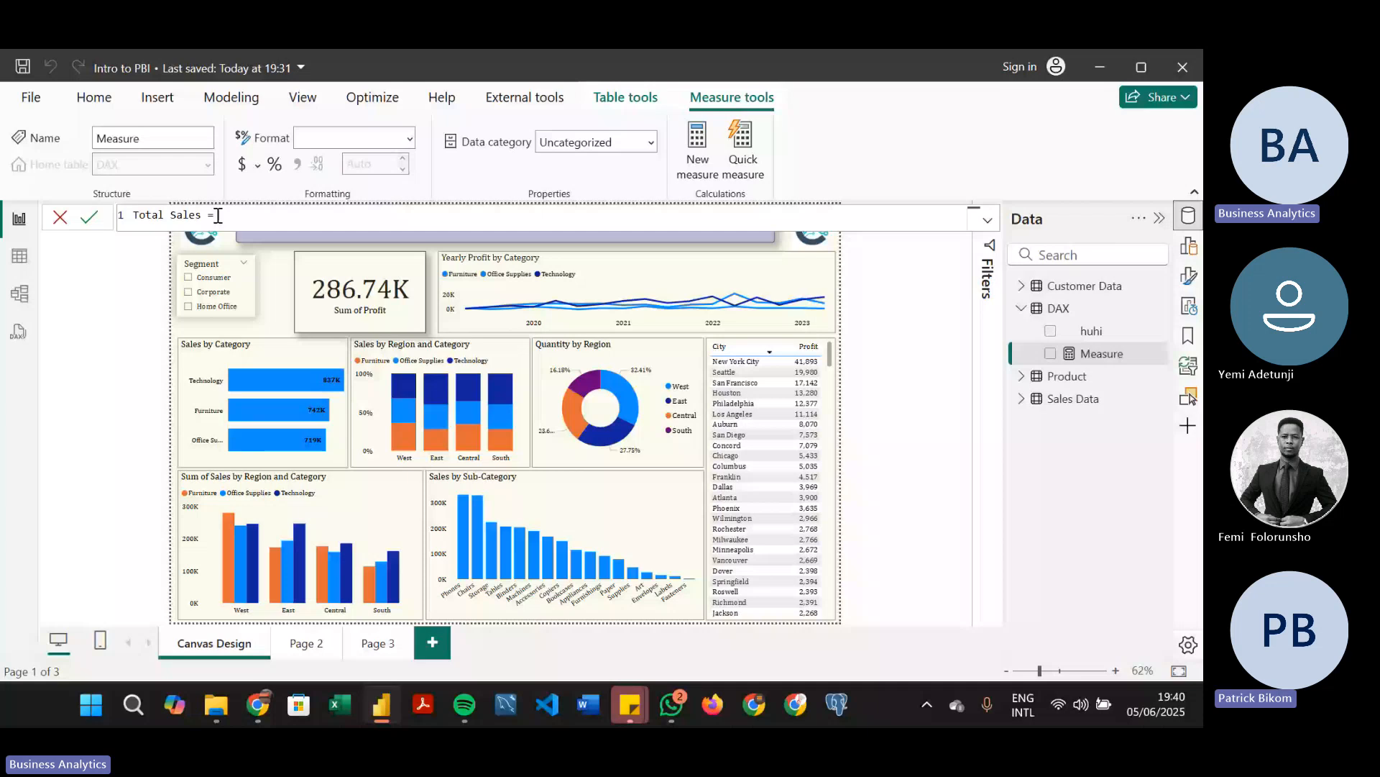
text(SUM)
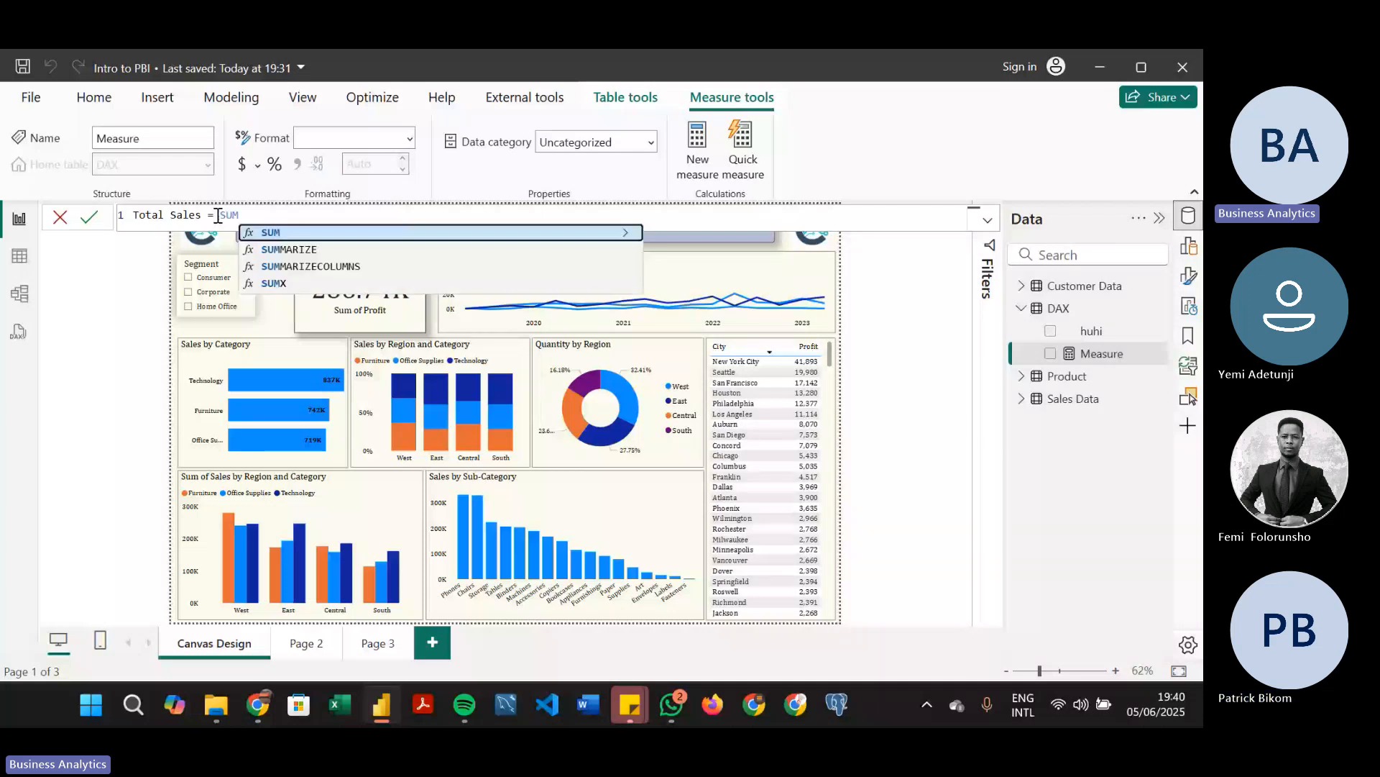
text((SAL)
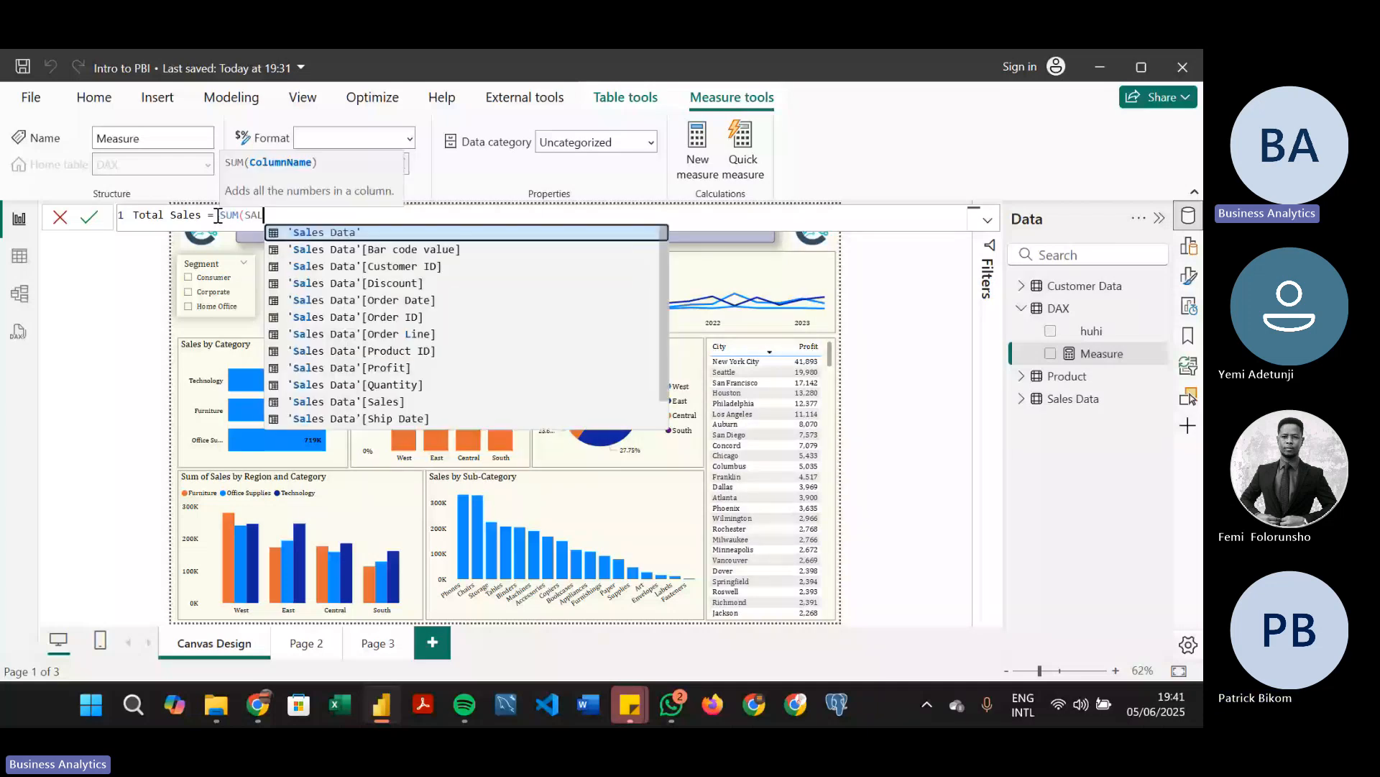
click(458, 403)
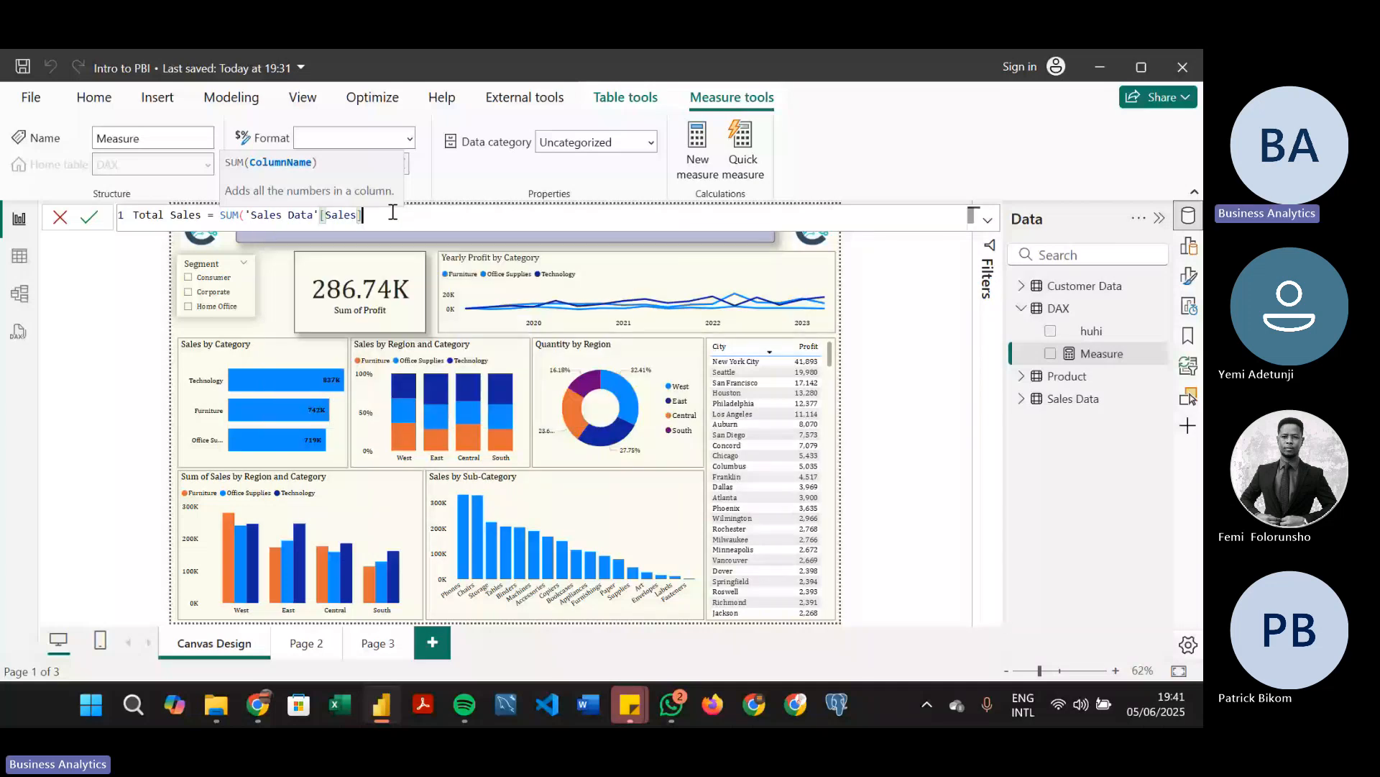
text())
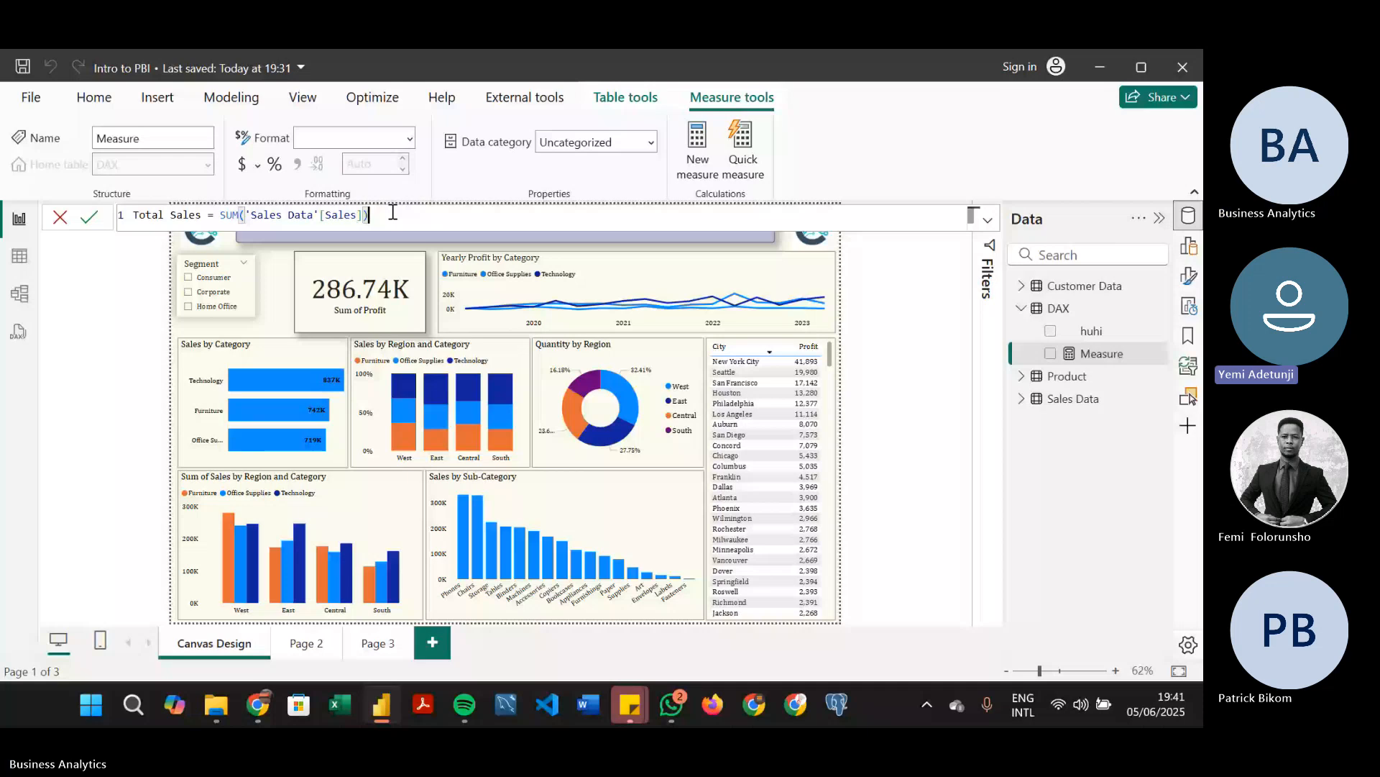
key(Return)
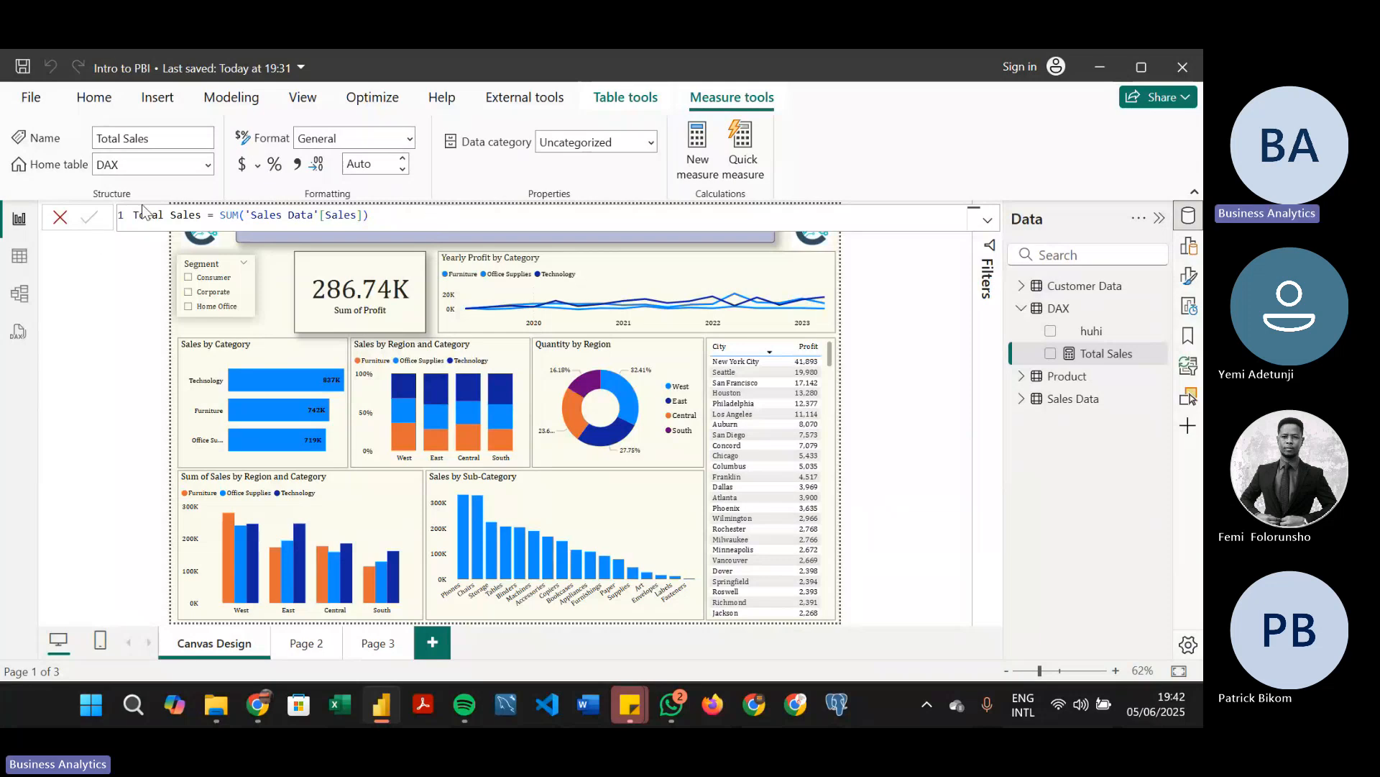
Delete the placeholder column huhi from the DAX table and leave the table expanded in the field list
click(1115, 333)
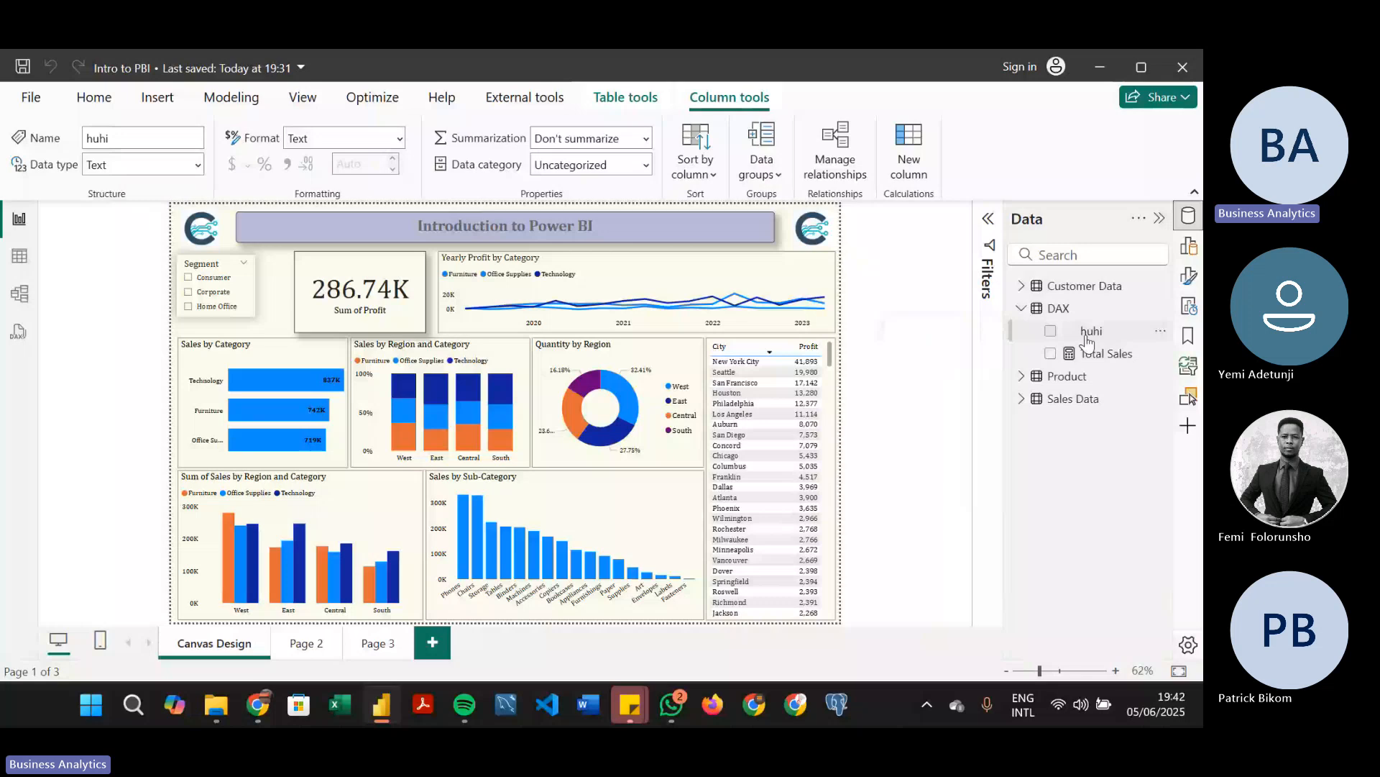
click(1159, 333)
click(1055, 485)
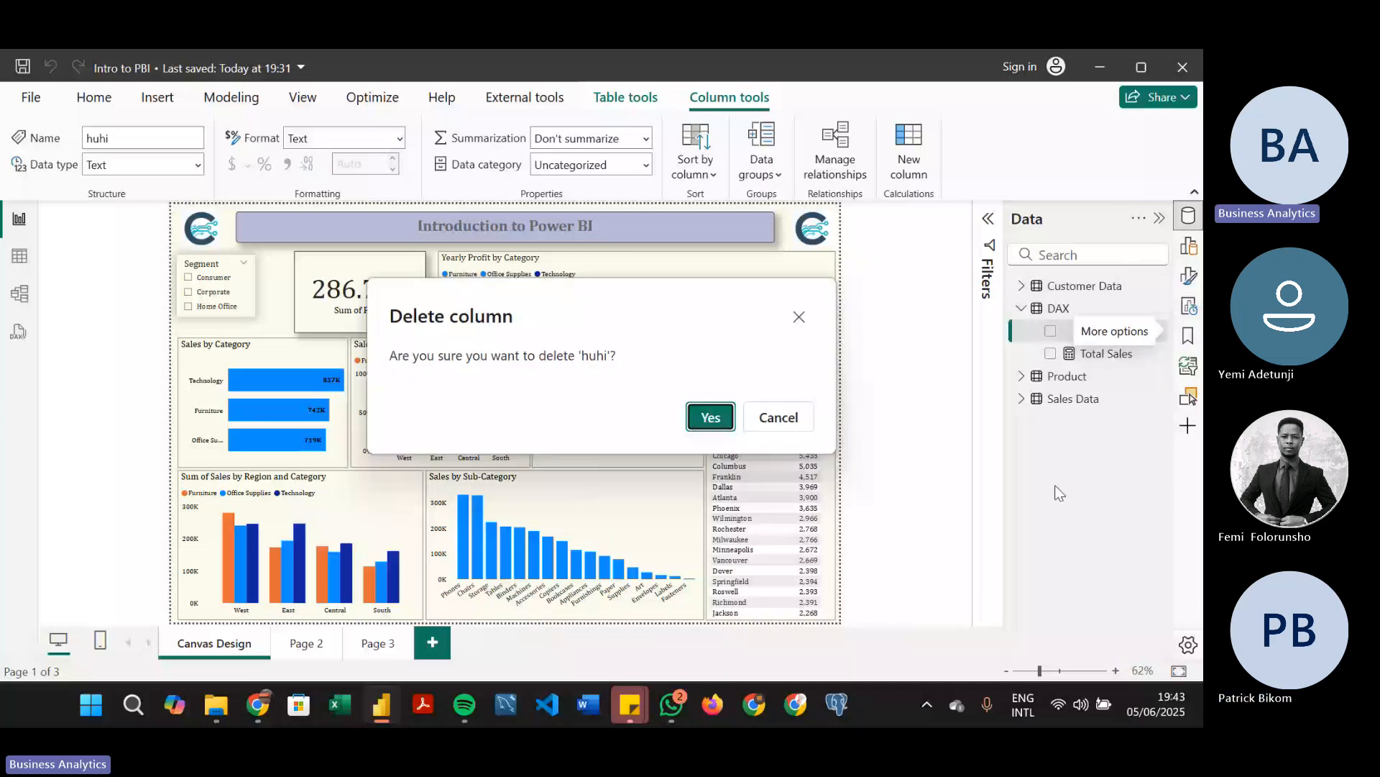
click(710, 418)
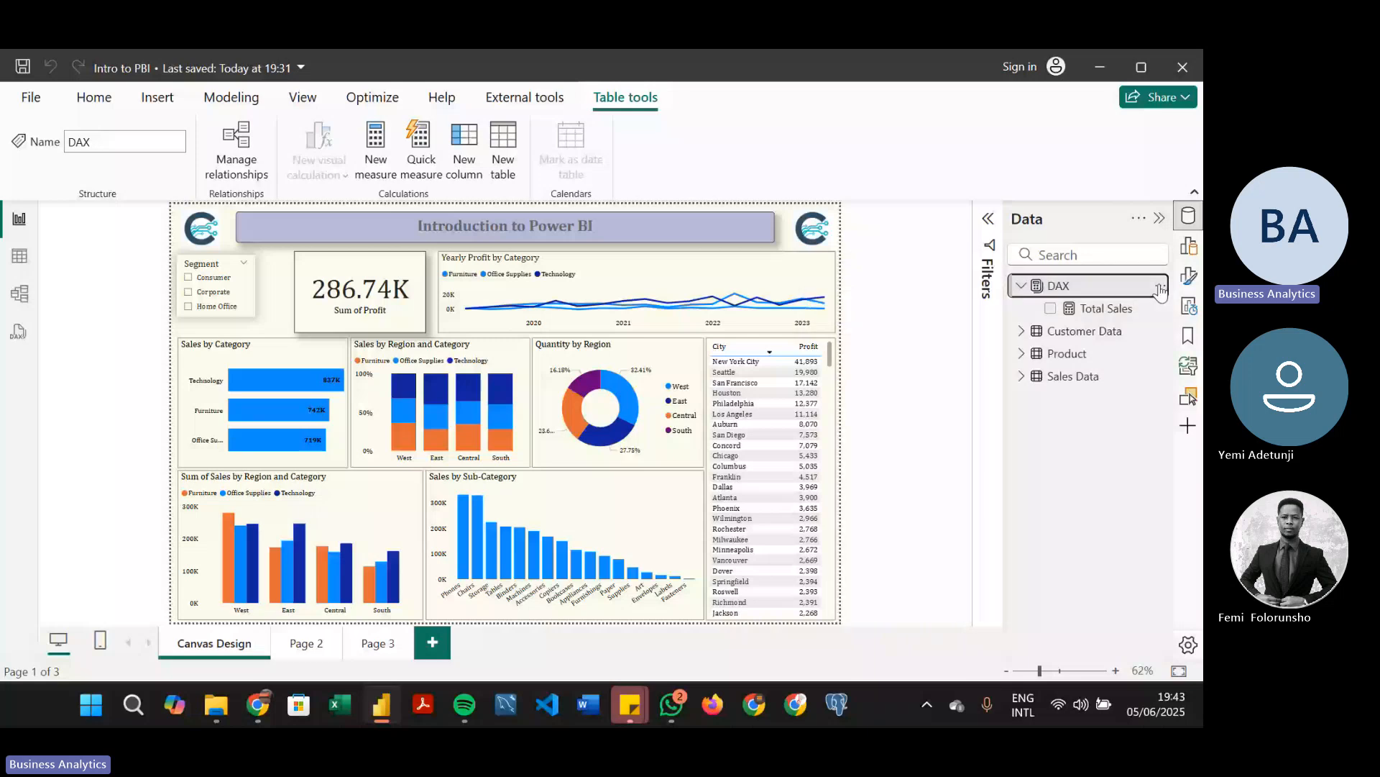
click(1021, 287)
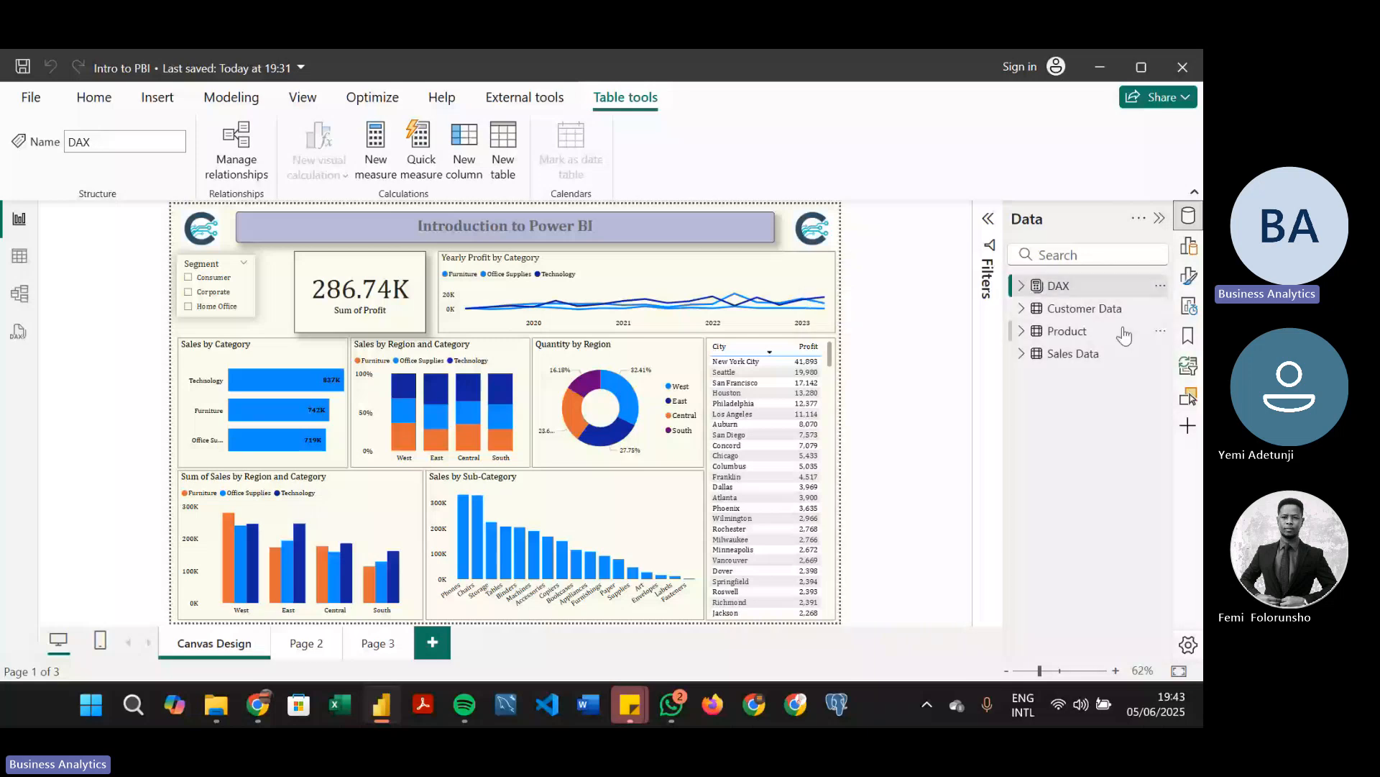
click(1157, 293)
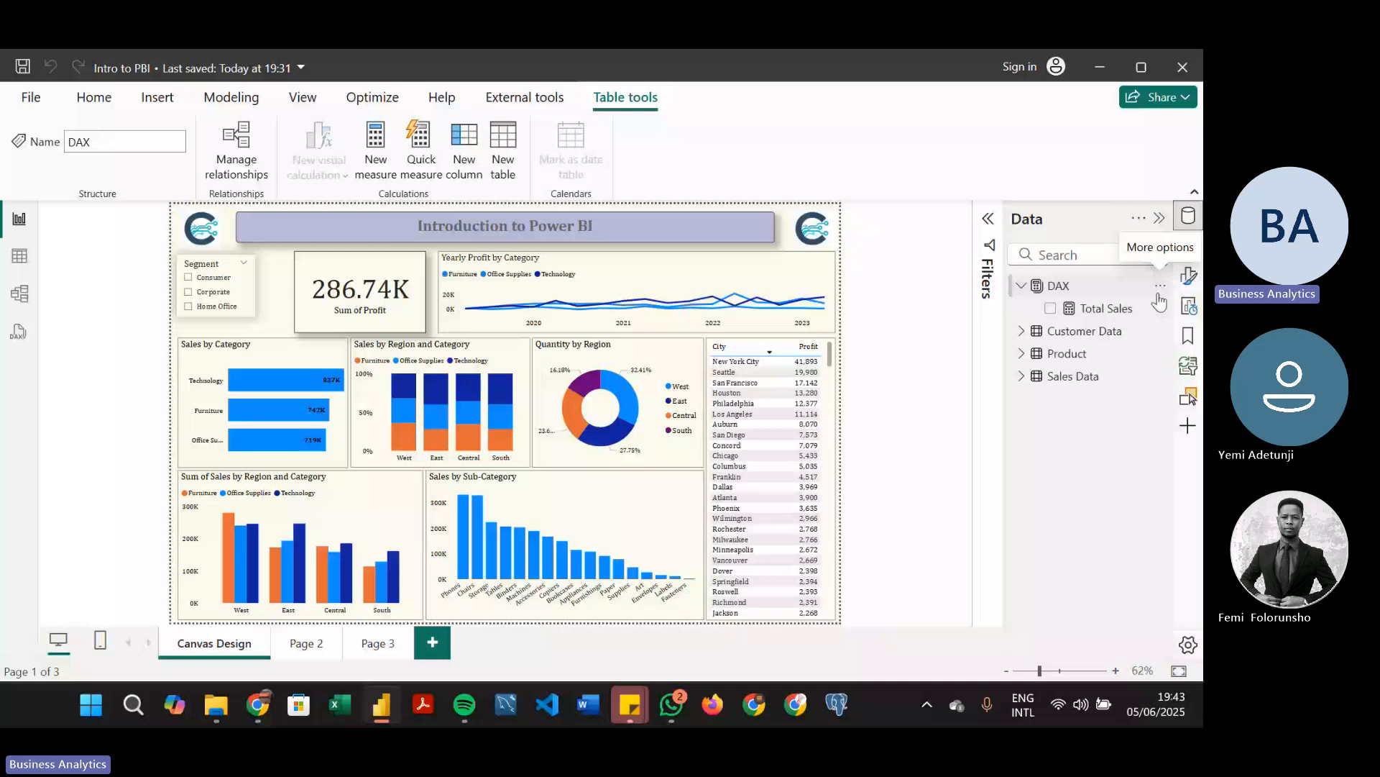
Expand the Sales Data fields and duplicate the Sum of Profit card, placing the copy beside the original over the Yearly Profit by Category chart
click(360, 291)
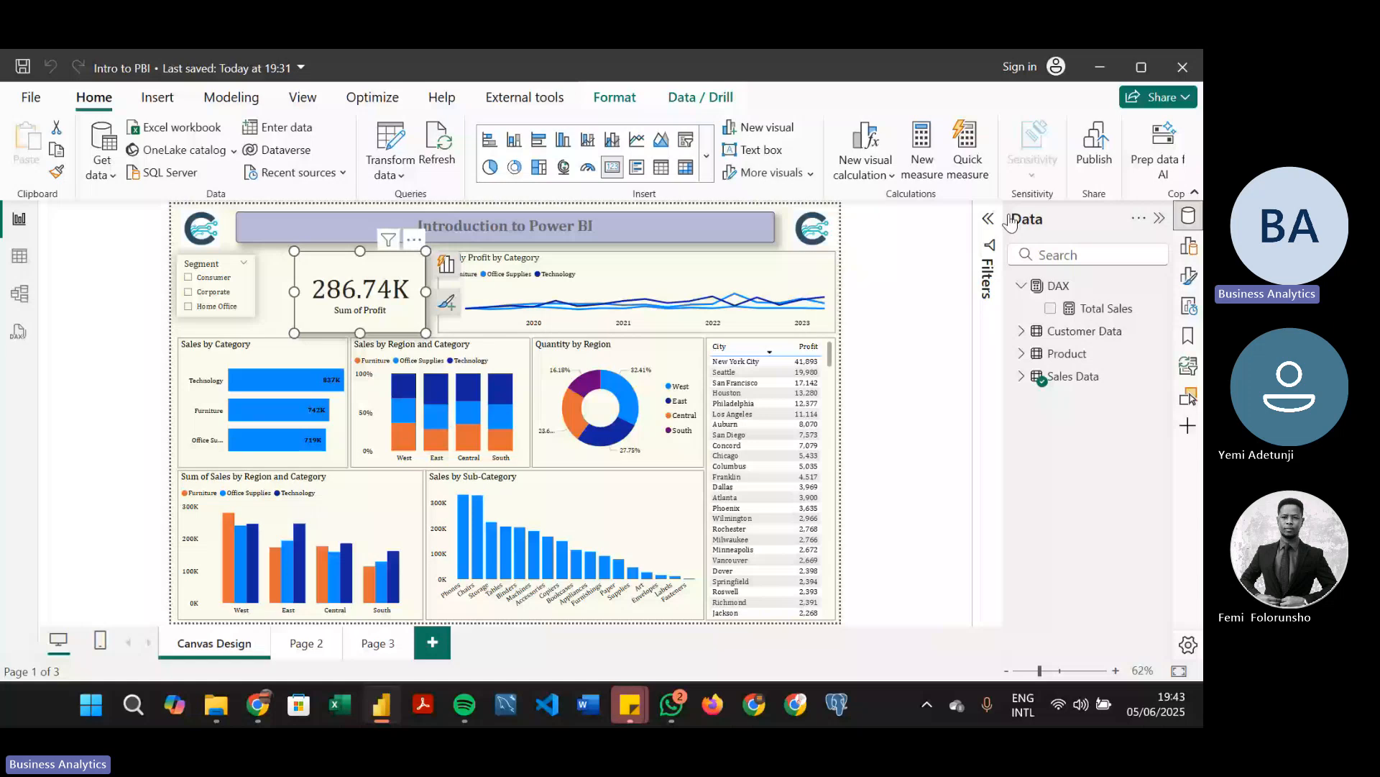
click(1021, 376)
drag(1166, 403, 1168, 432)
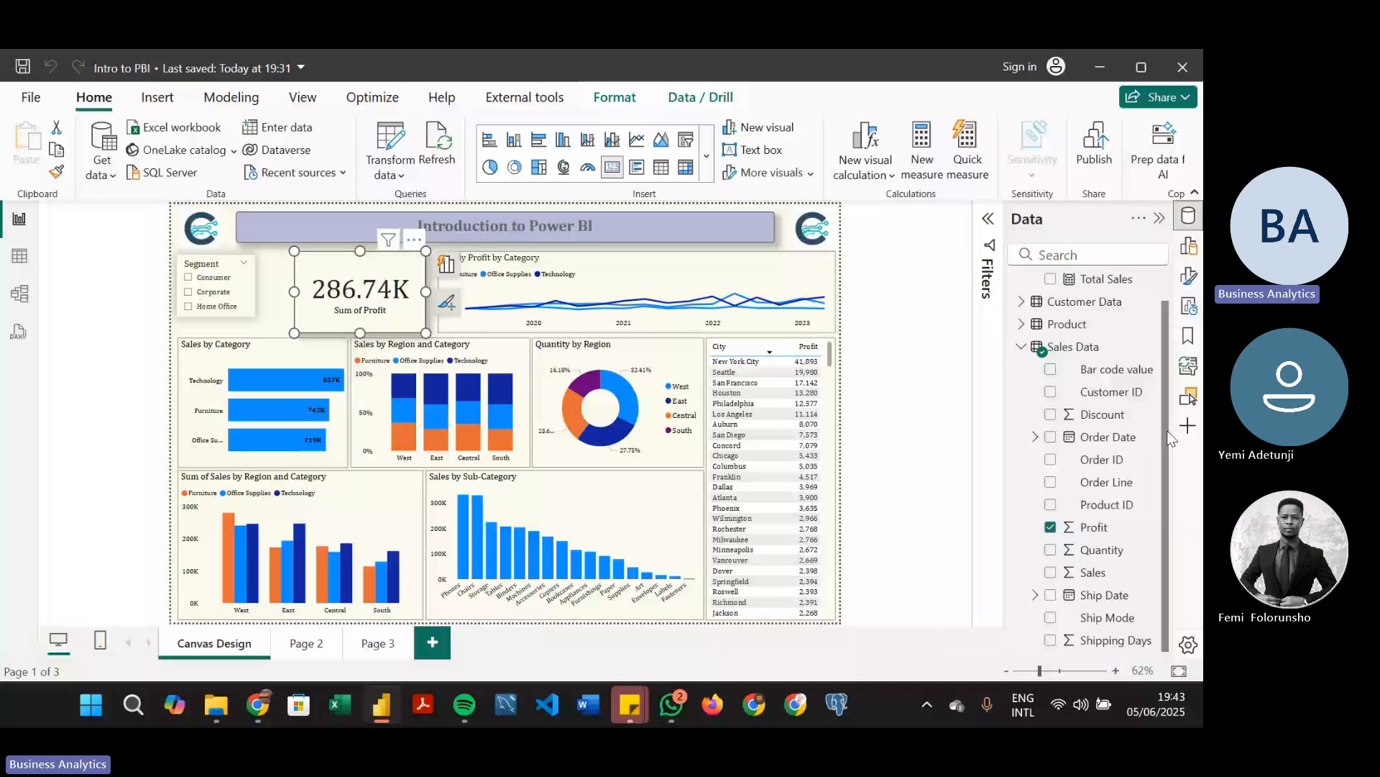
click(1024, 377)
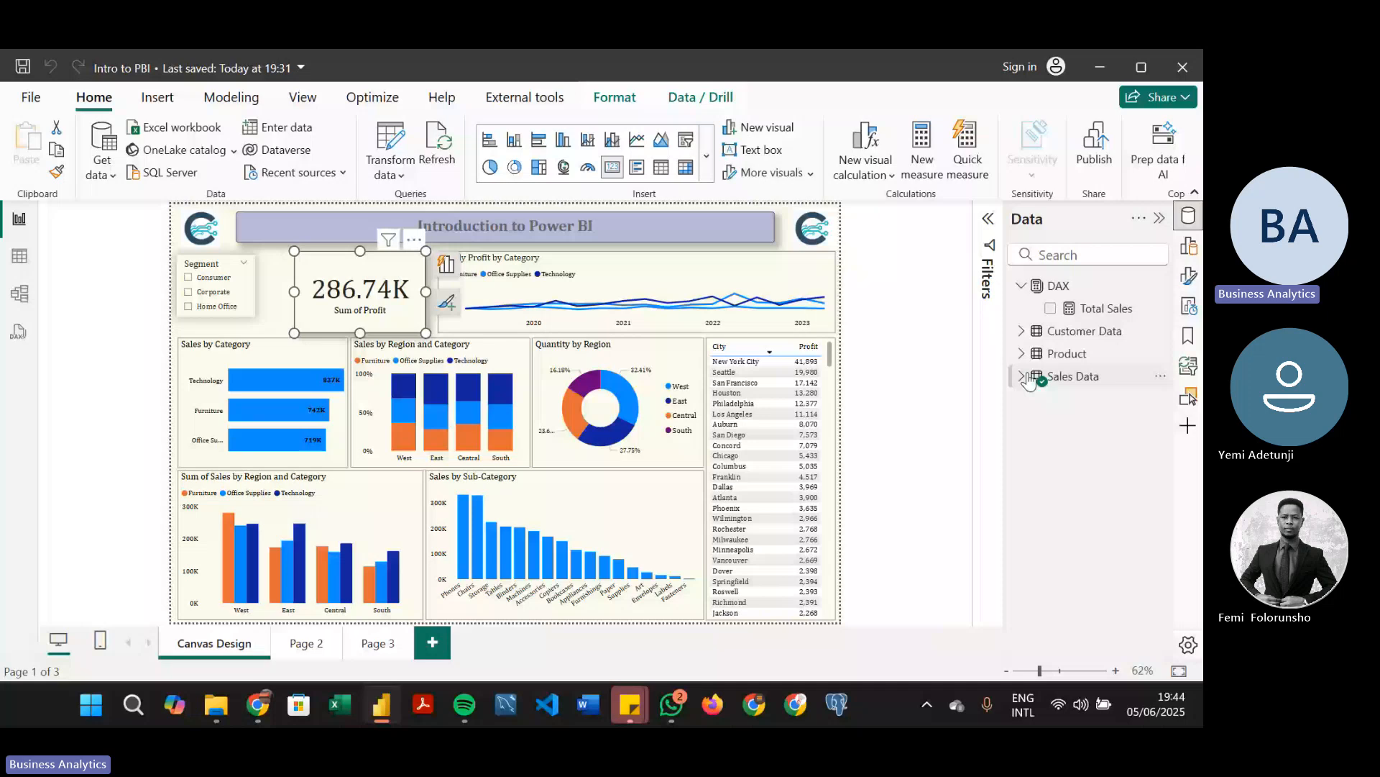
click(1024, 377)
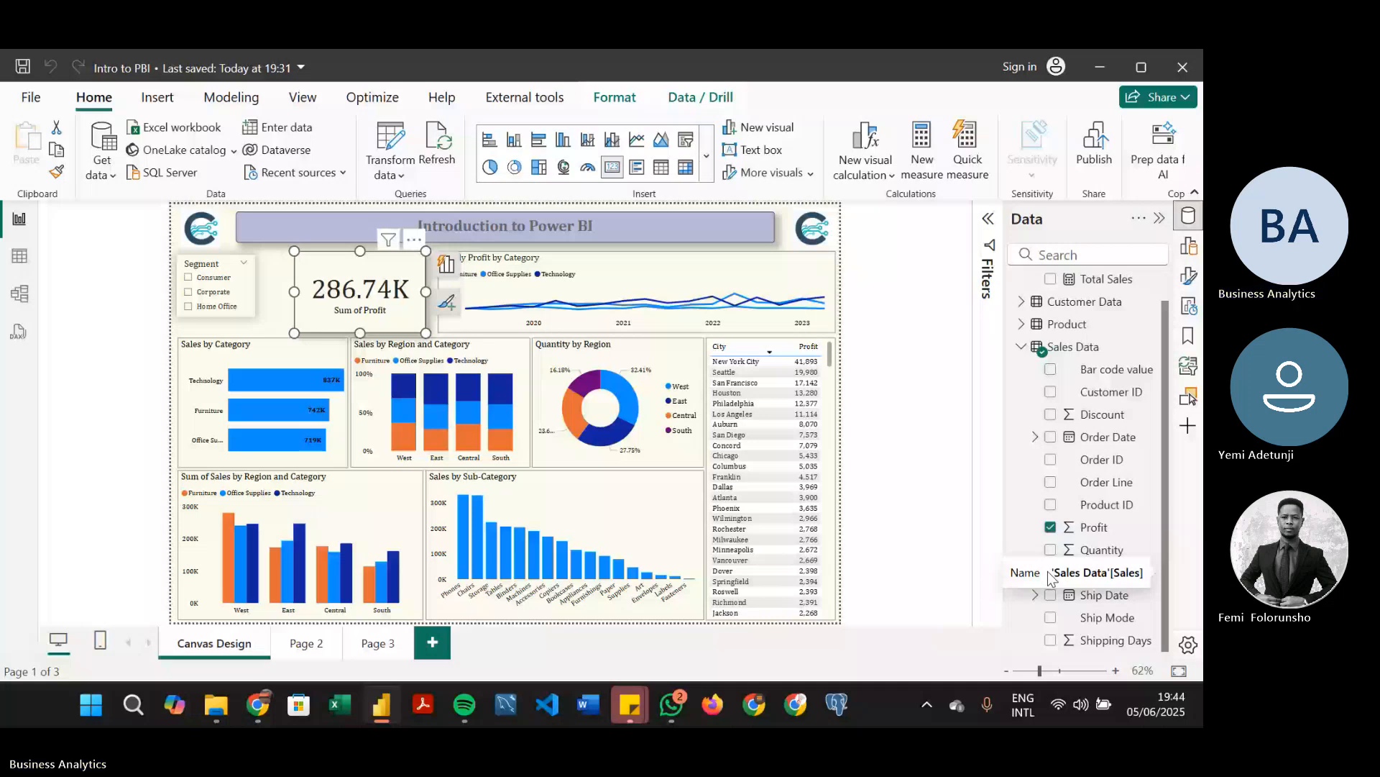
scroll(1051, 579, up, 1)
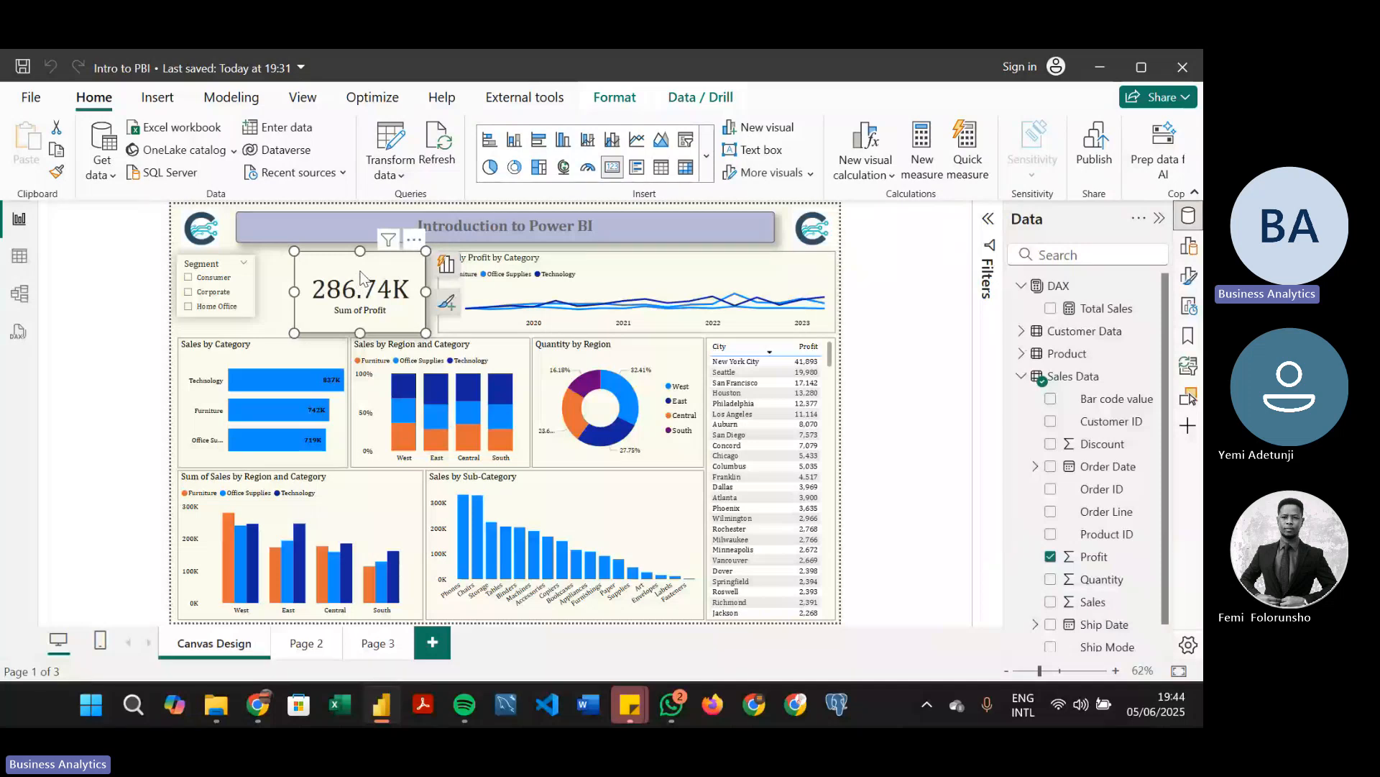
key(ctrl+c)
key(ctrl+v)
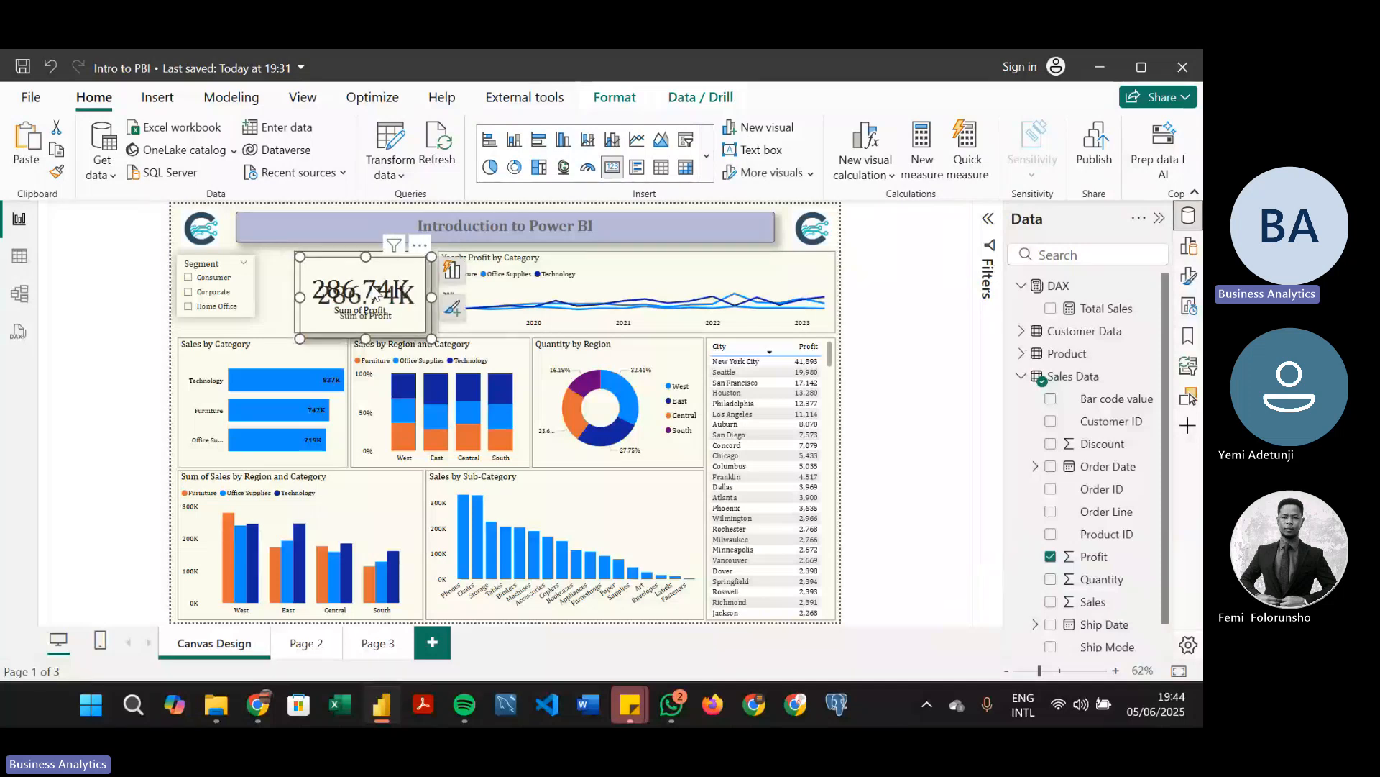
drag(375, 297, 524, 295)
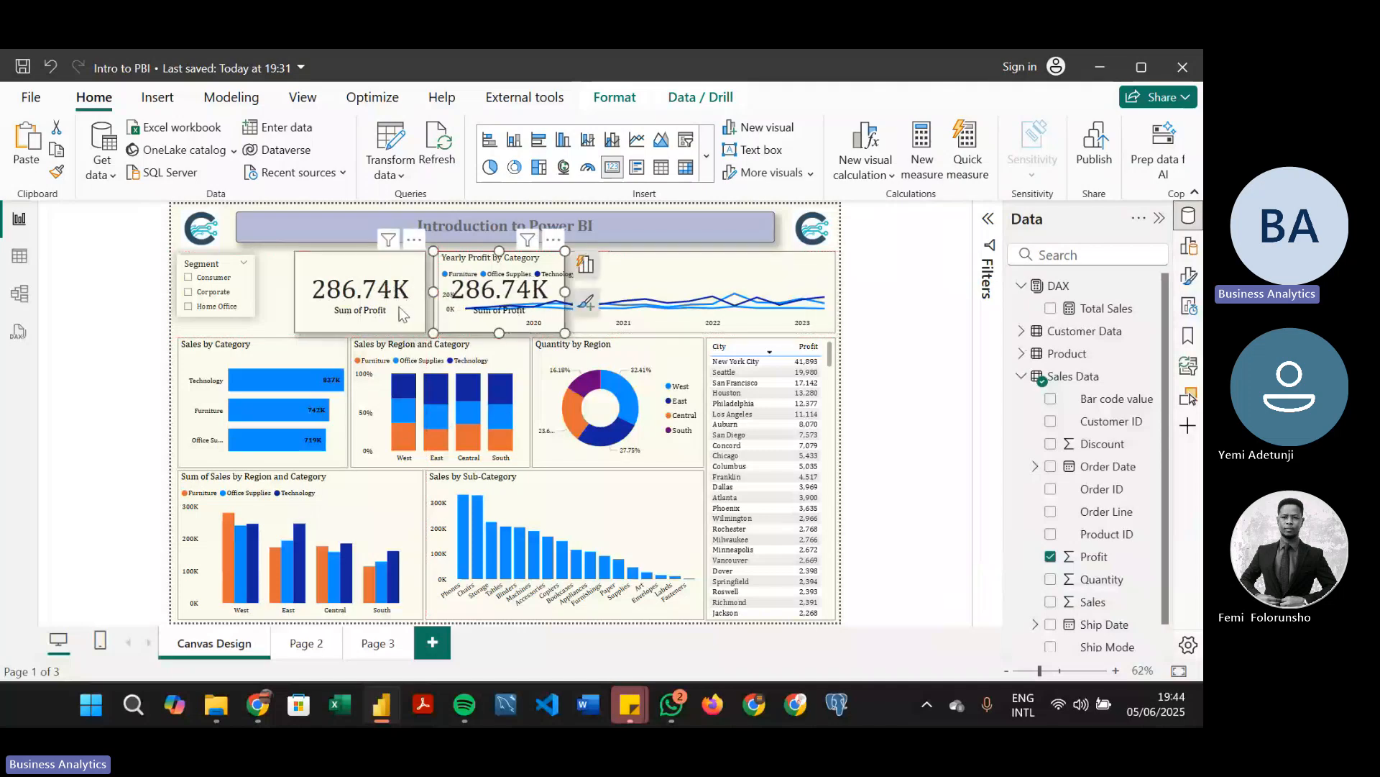
Shorten the original Sum of Profit card from its lower edge and delete its copy over the Yearly Profit by Category chart
drag(425, 332, 423, 292)
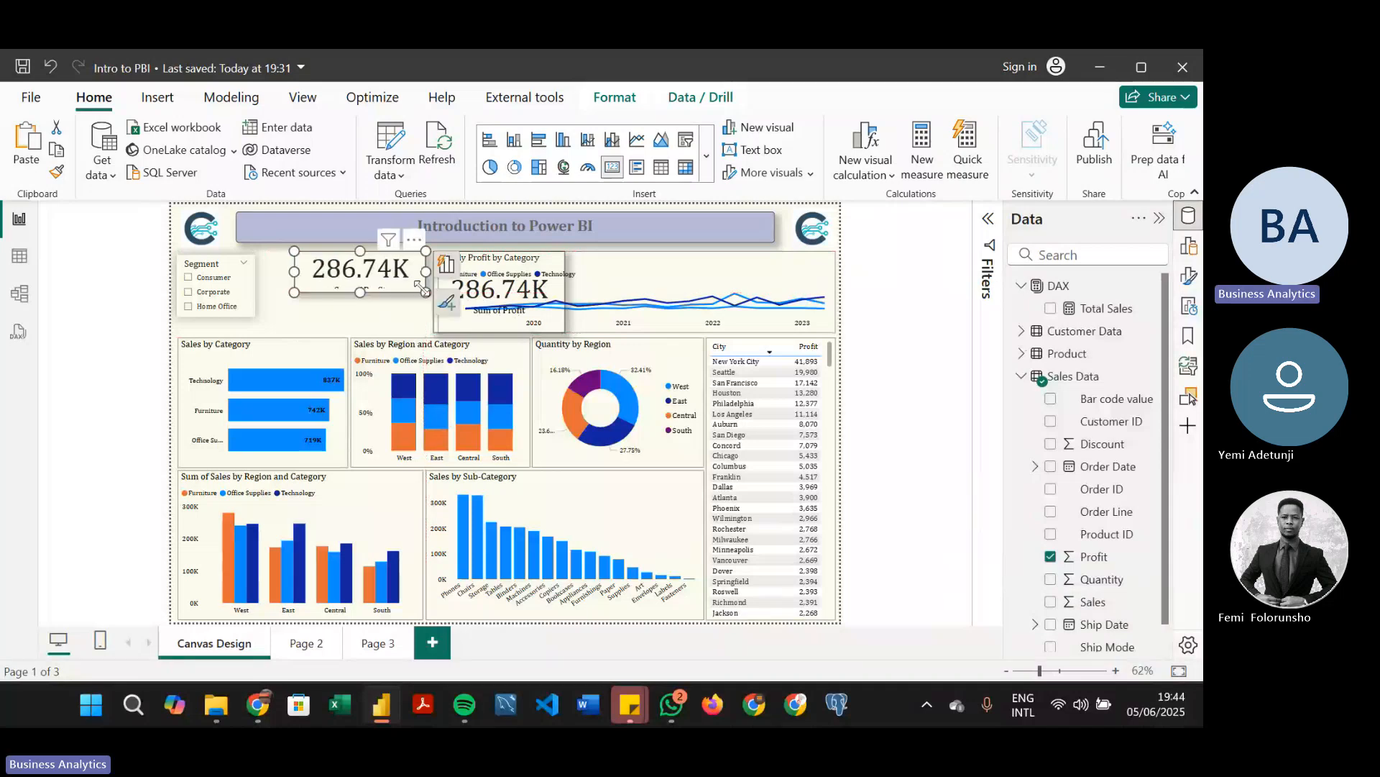
click(494, 297)
key(Delete)
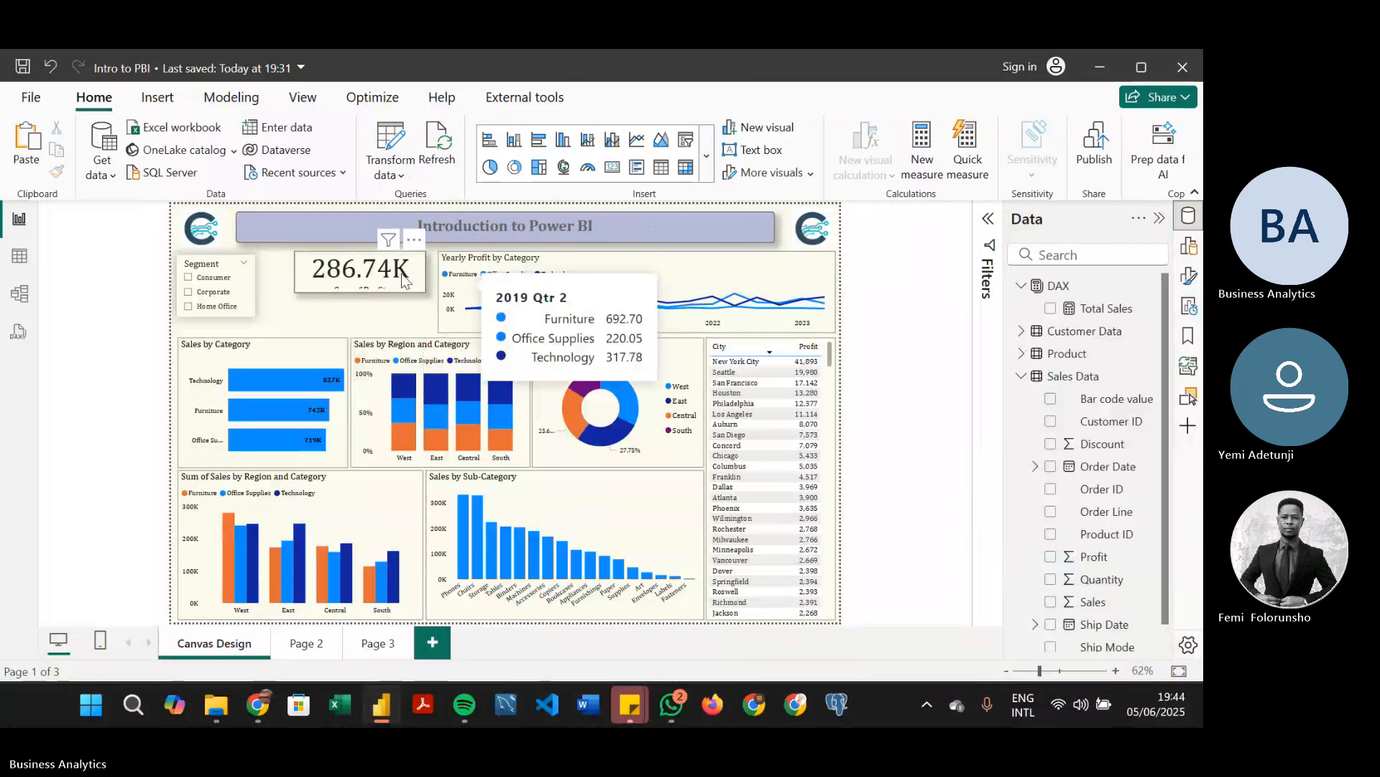
Duplicate the shortened Sum of Profit card and place the copy directly below the original
click(384, 275)
key(ctrl+c)
key(ctrl+v)
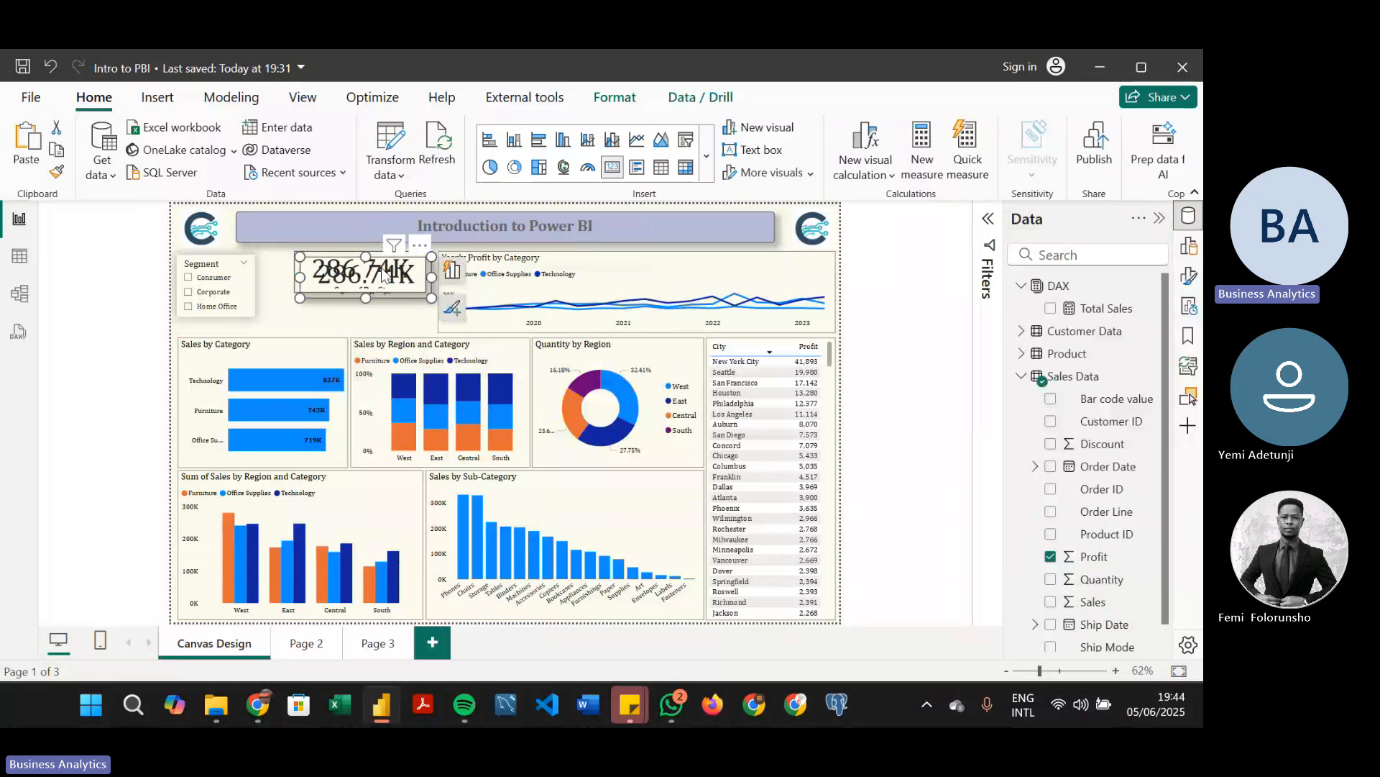
drag(384, 275, 386, 315)
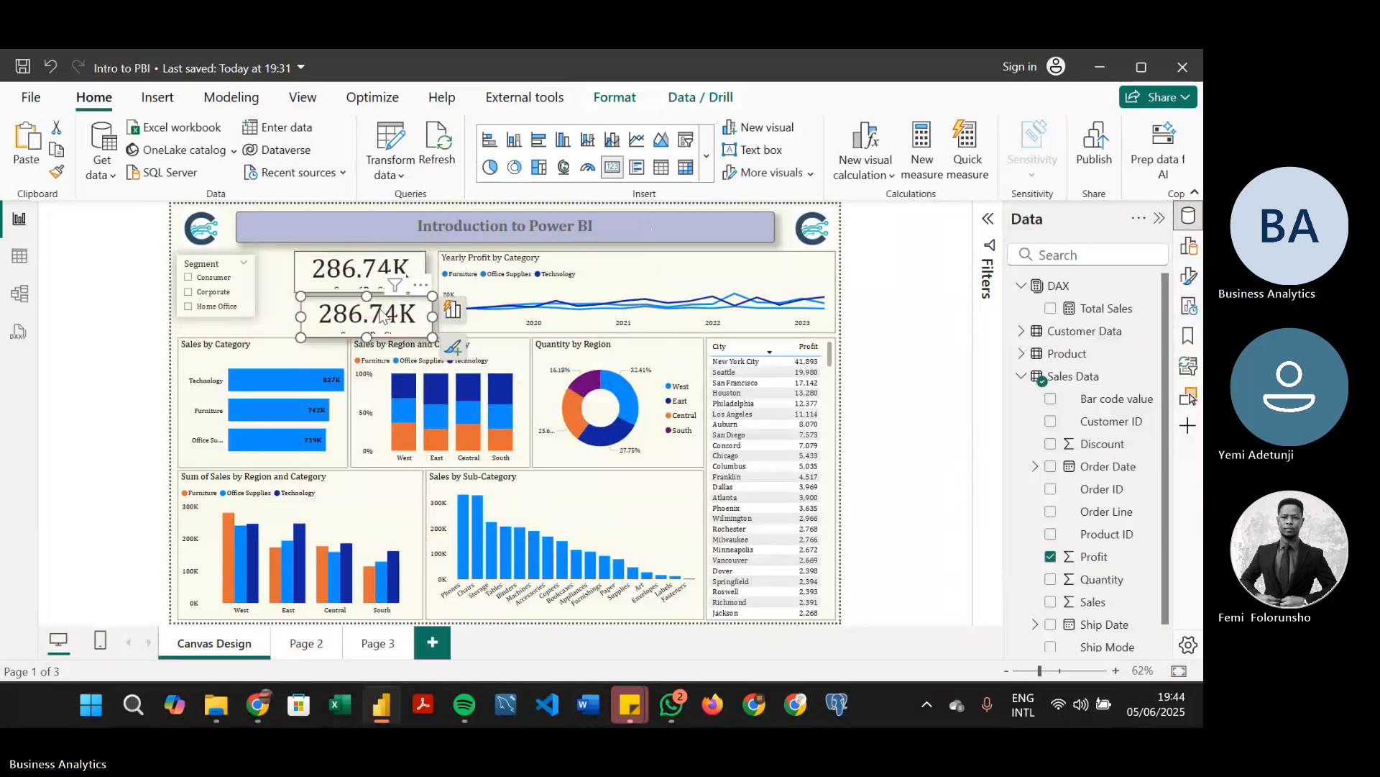
Shorten the original Sum of Profit card slightly more and delete the copy beneath it
click(401, 285)
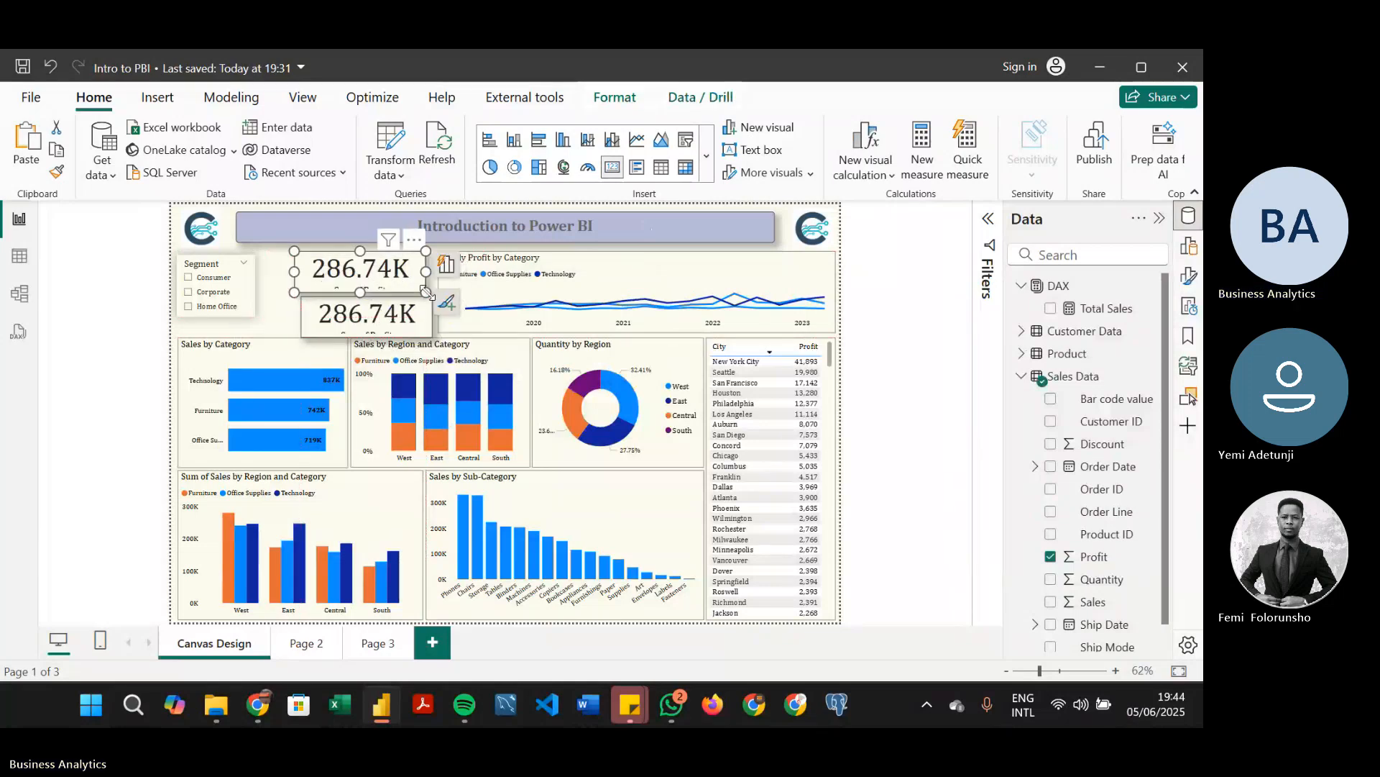
drag(424, 293, 418, 290)
click(400, 327)
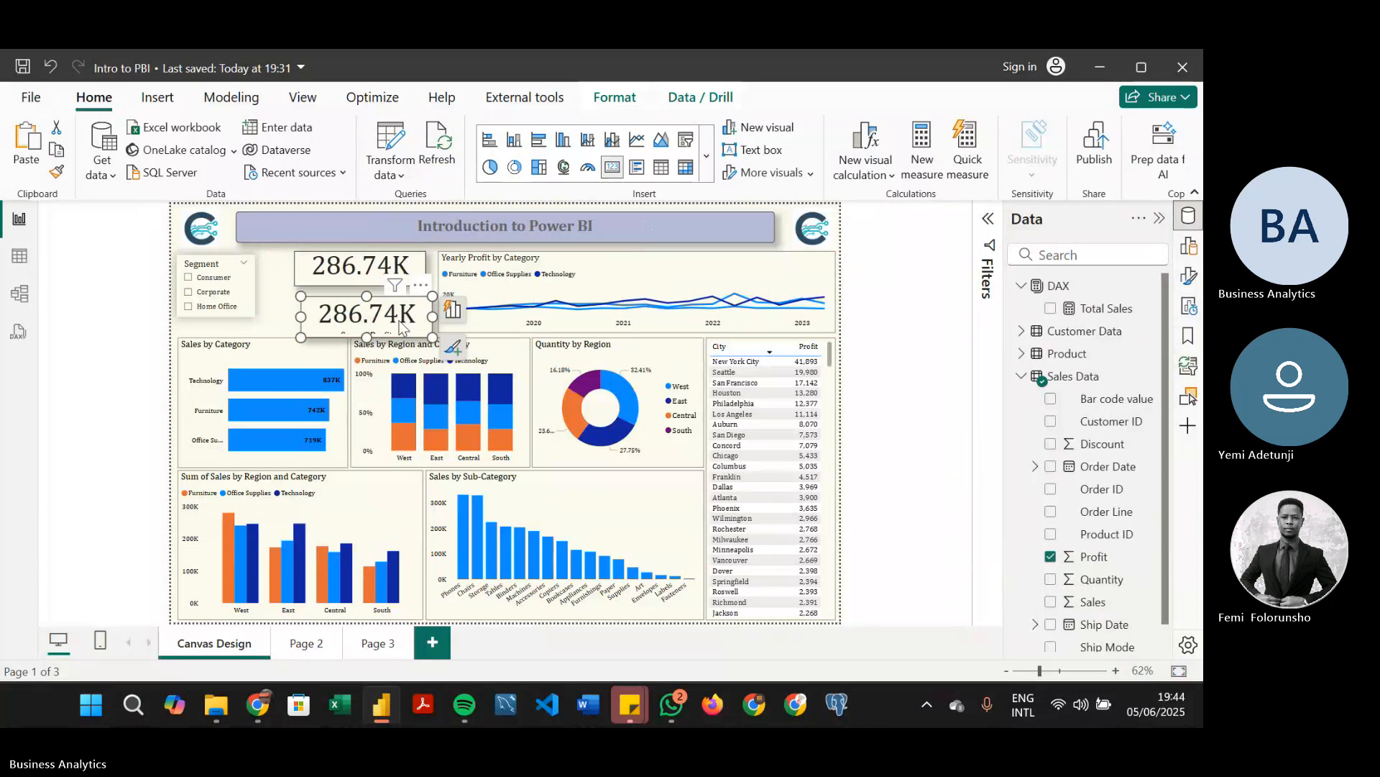
key(Delete)
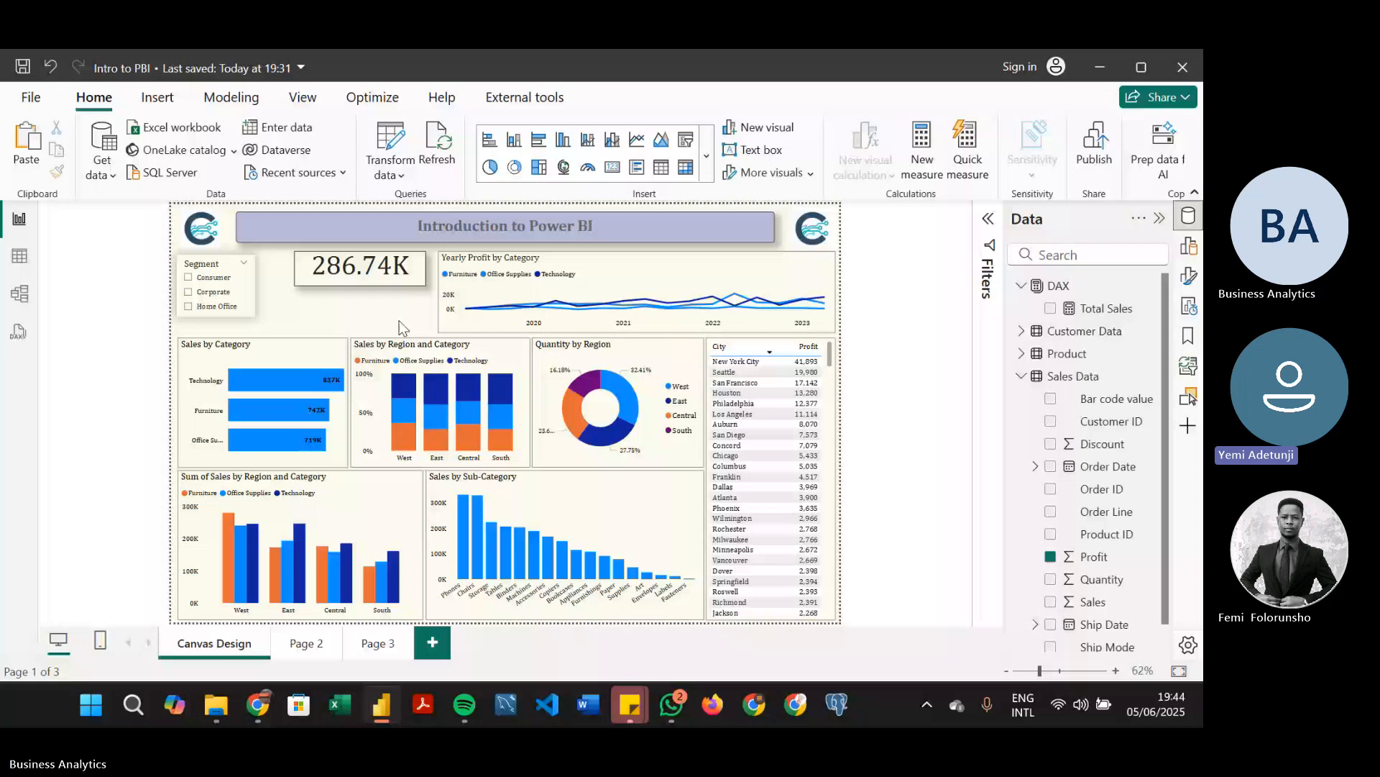
Switch to the Teams meeting in the browser, admit the participant waiting in the lobby, and return to Power BI
key(alt+Tab)
click(655, 316)
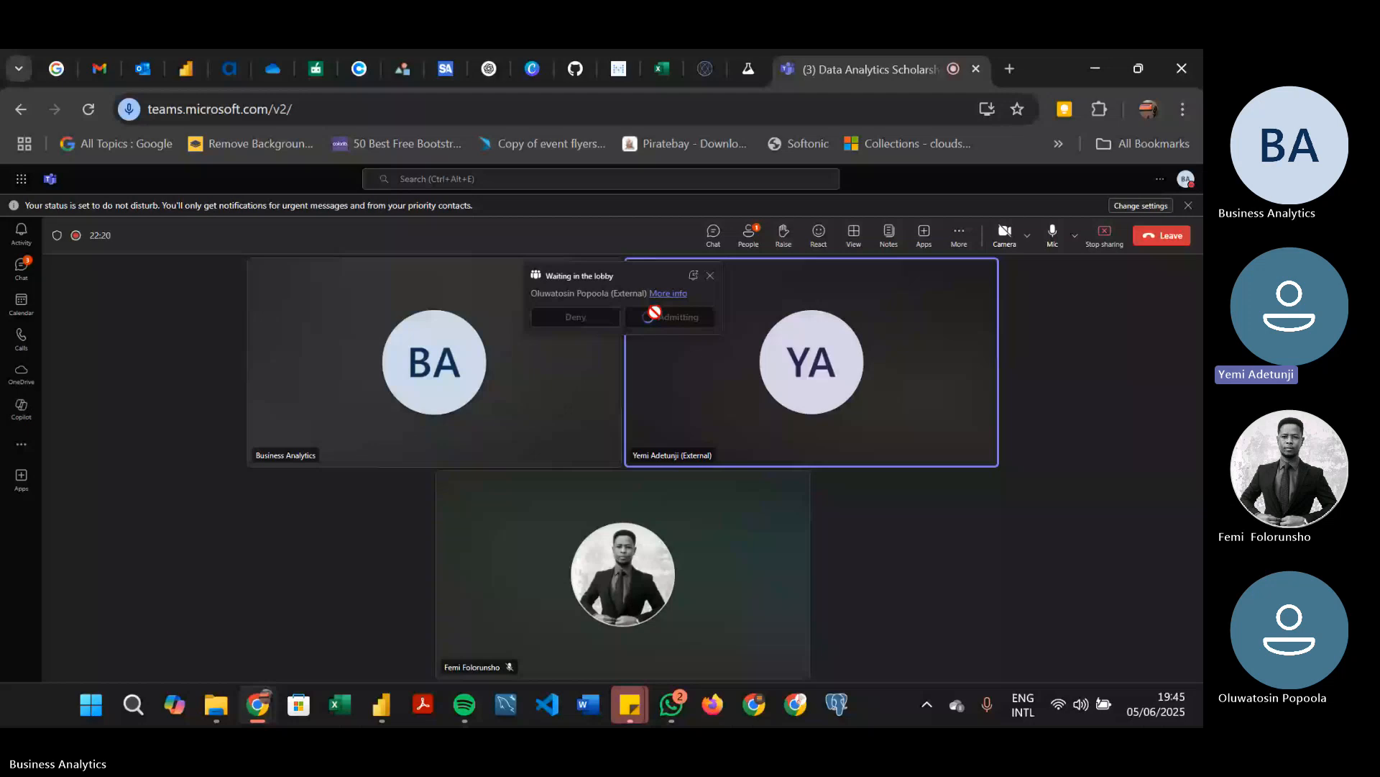
key(alt+Tab)
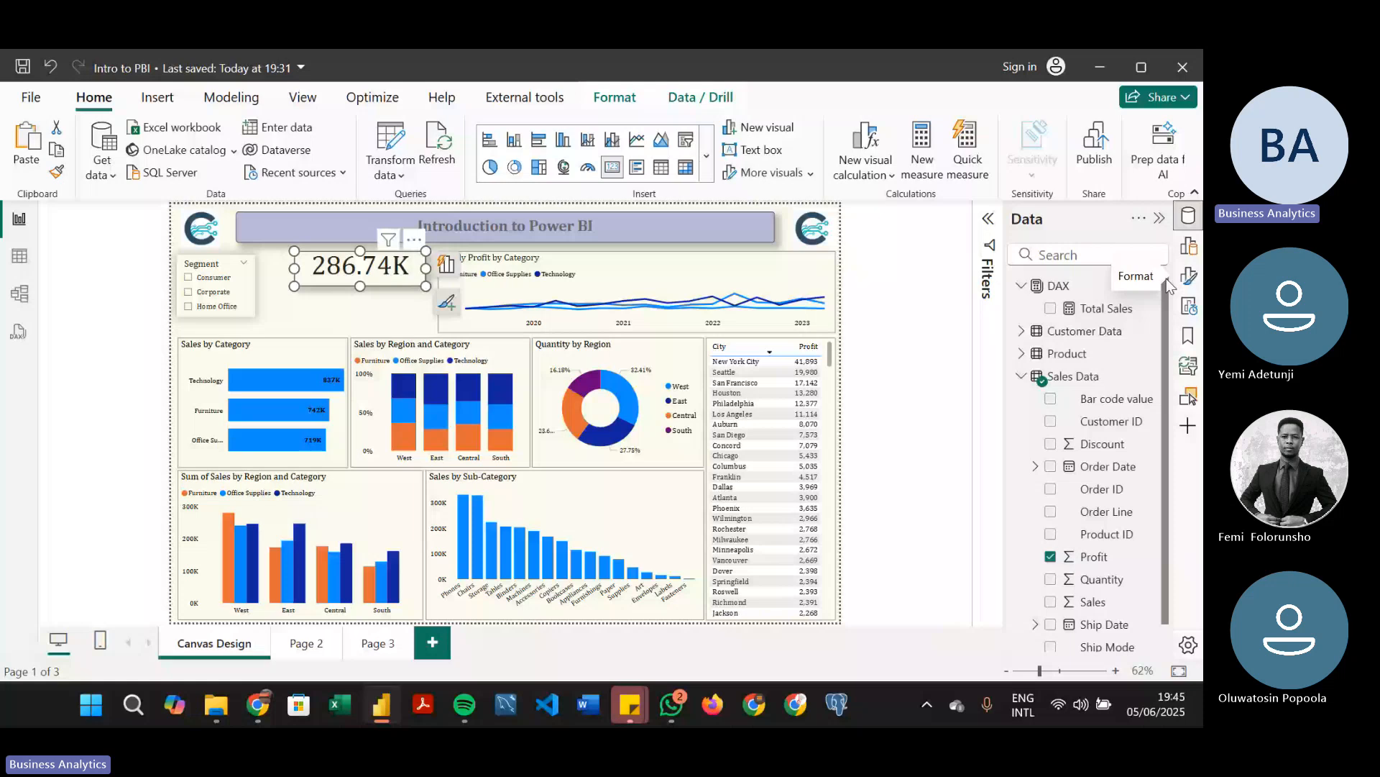
Set the callout value font size of the Sum of Profit card to 18
click(1169, 282)
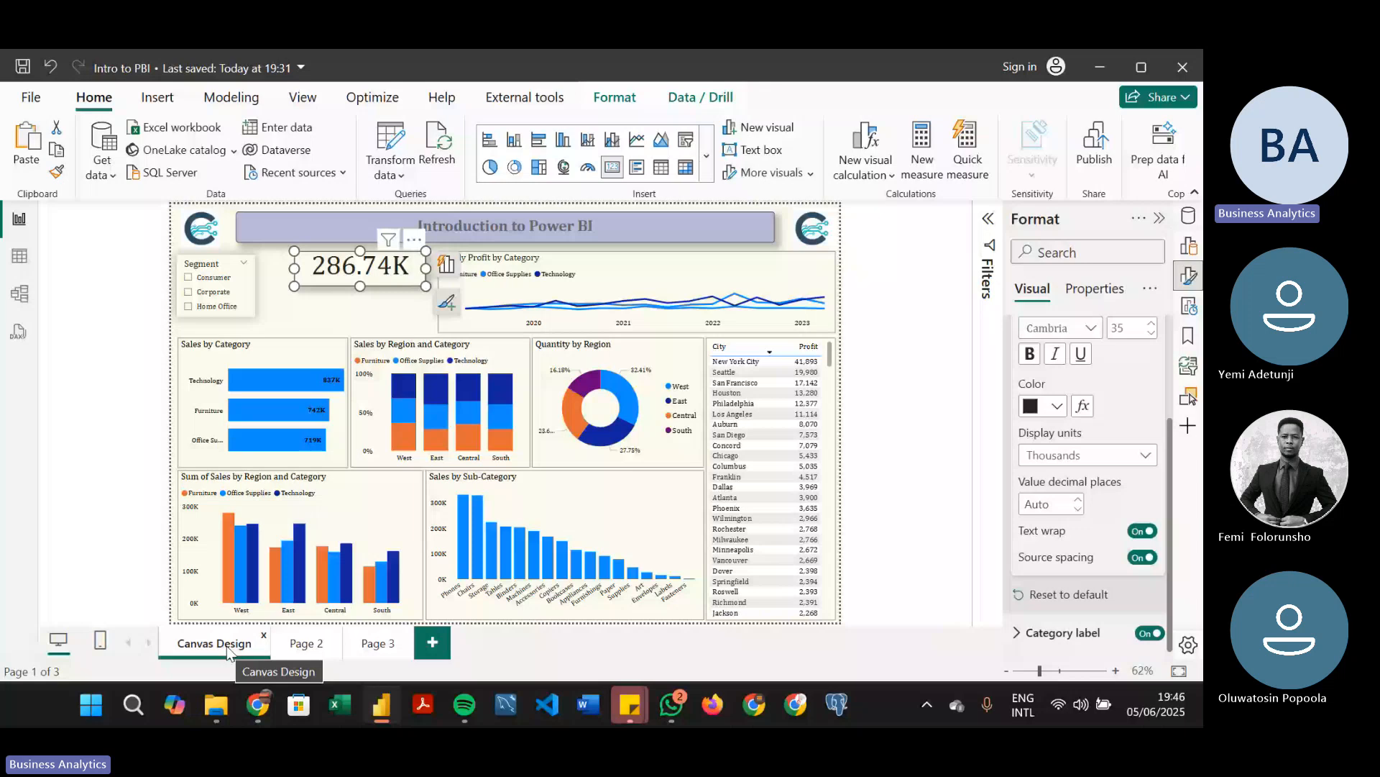
click(1189, 216)
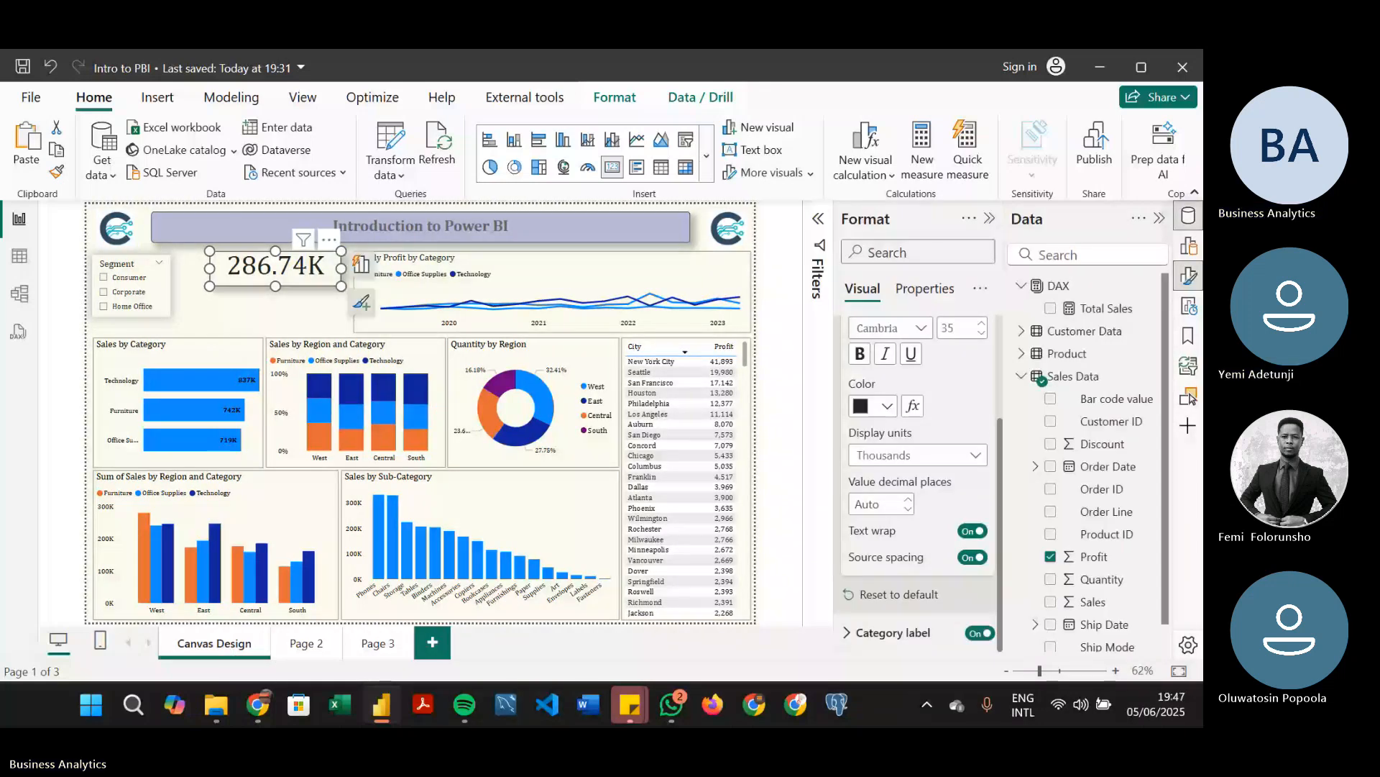
click(1189, 215)
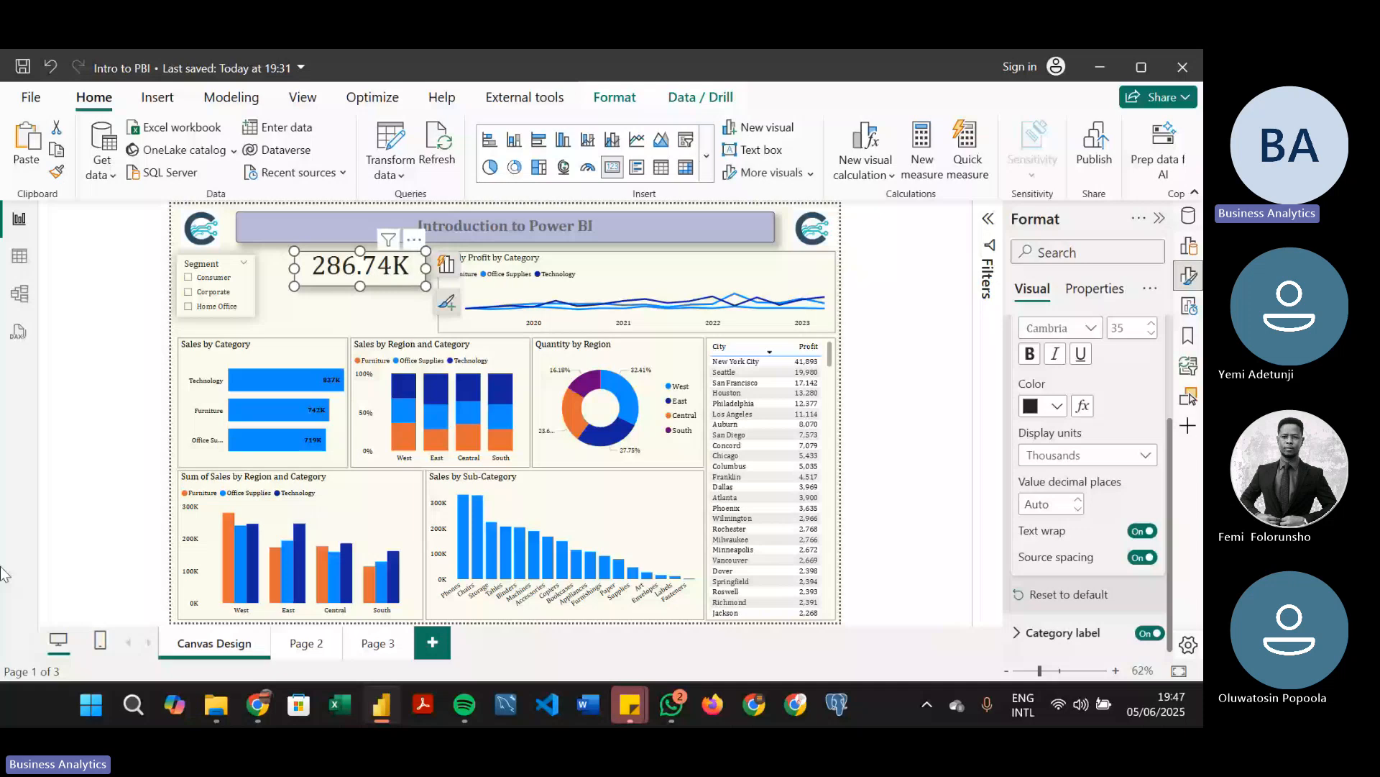
scroll(1165, 338, up, 3)
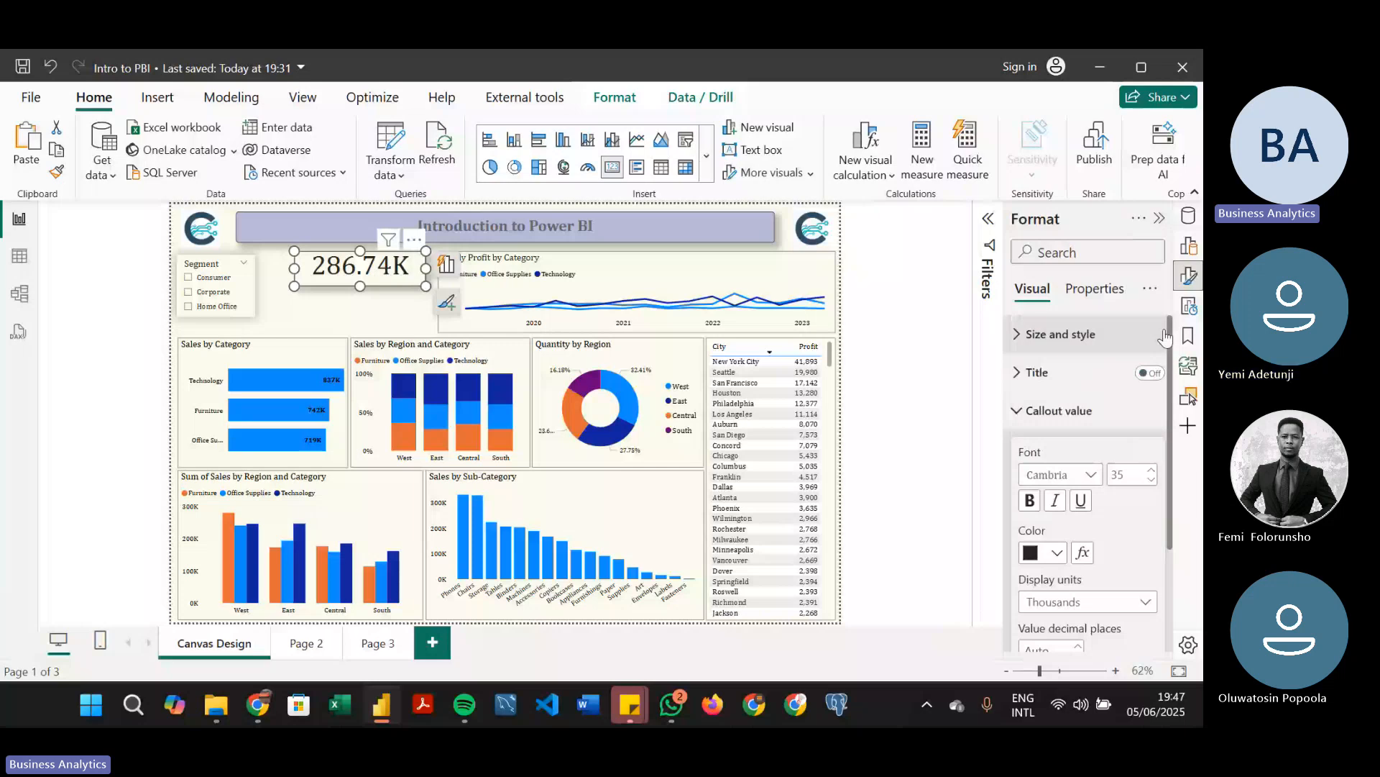
double_click(1124, 473)
text(14)
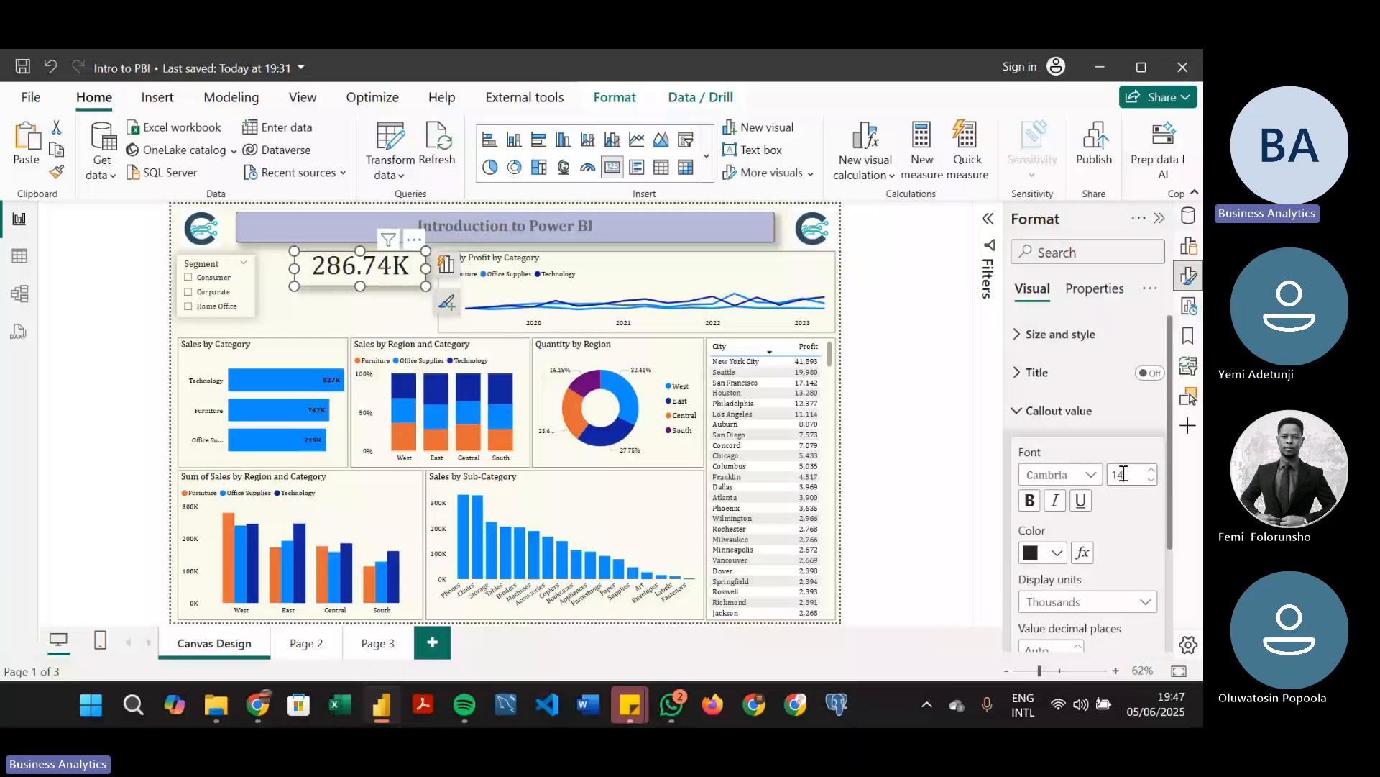
key(BackSpace)
key(BackSpace)
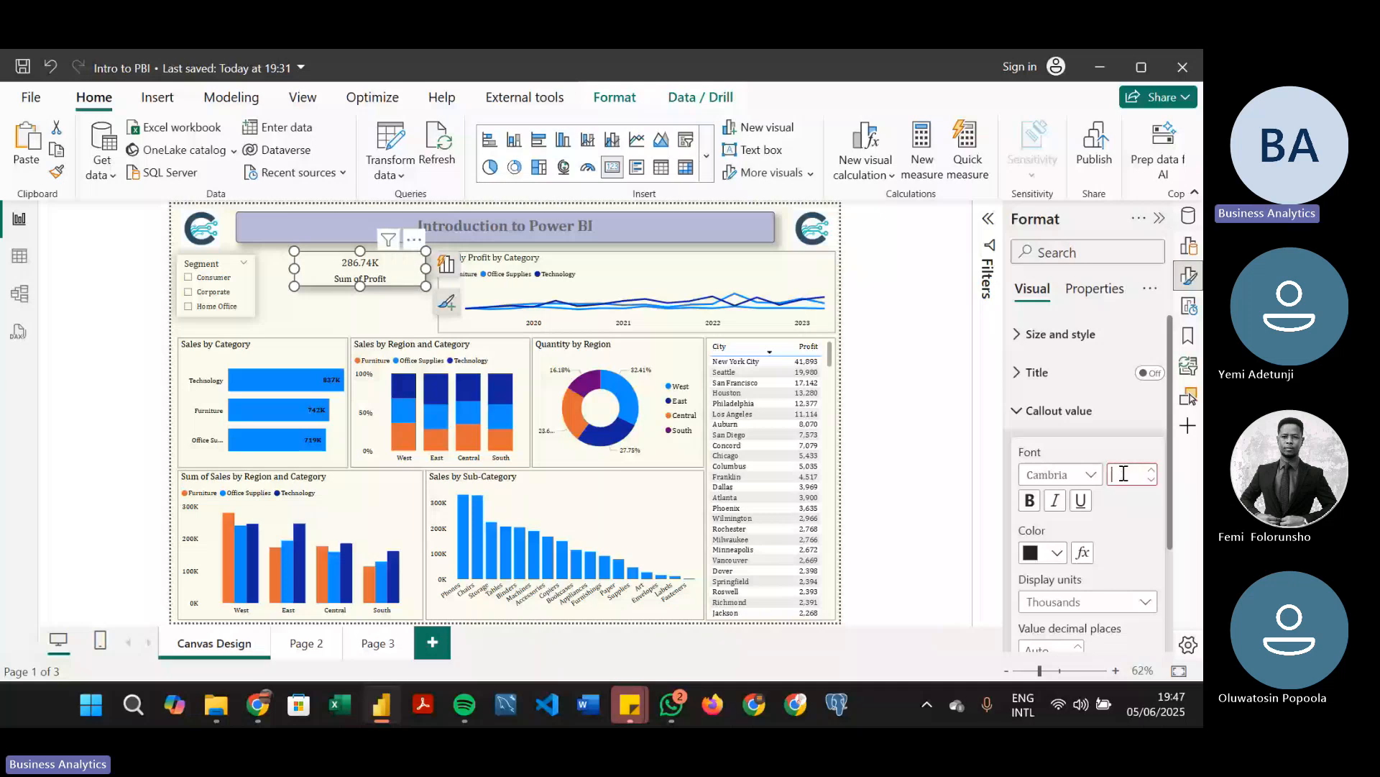
text(18)
Reduce the category label font size of the Sum of Profit card to 10
drag(1169, 487, 1166, 535)
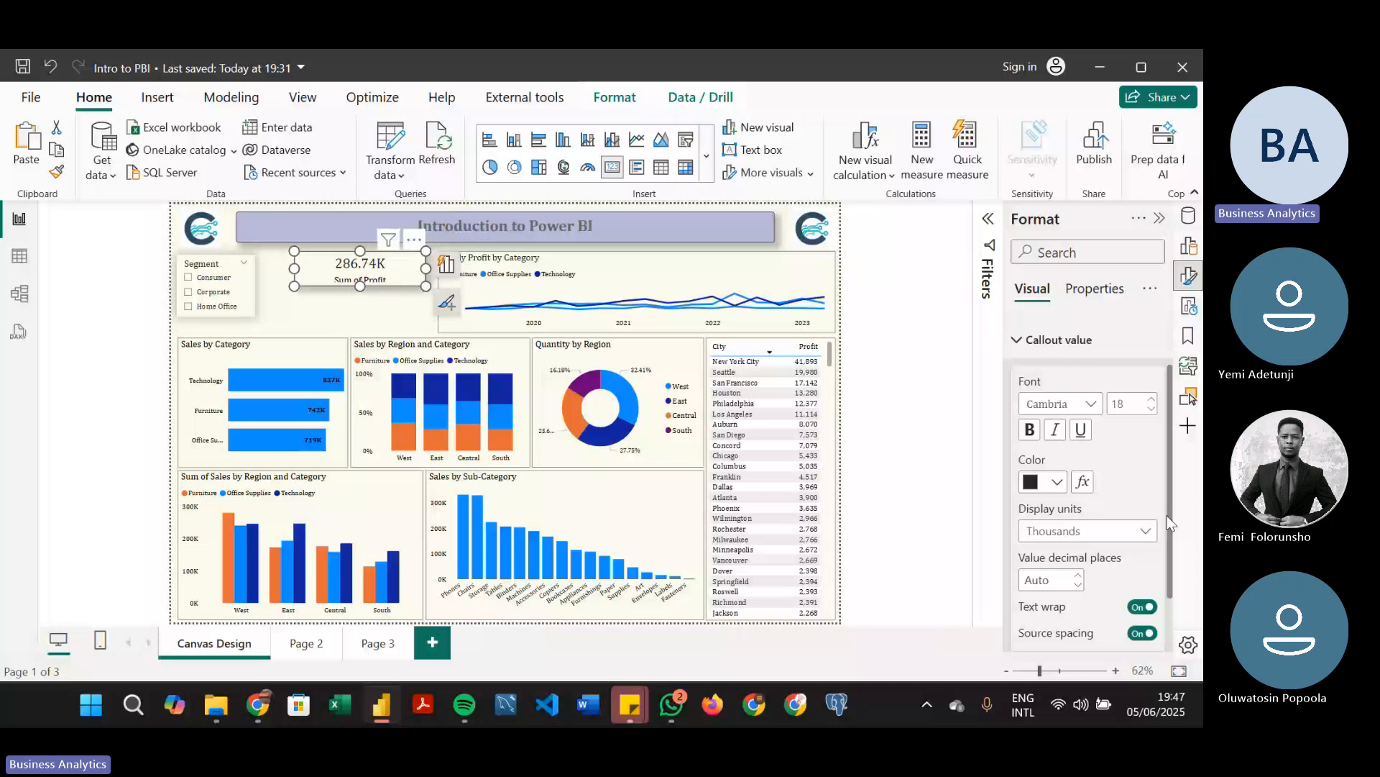
click(1057, 339)
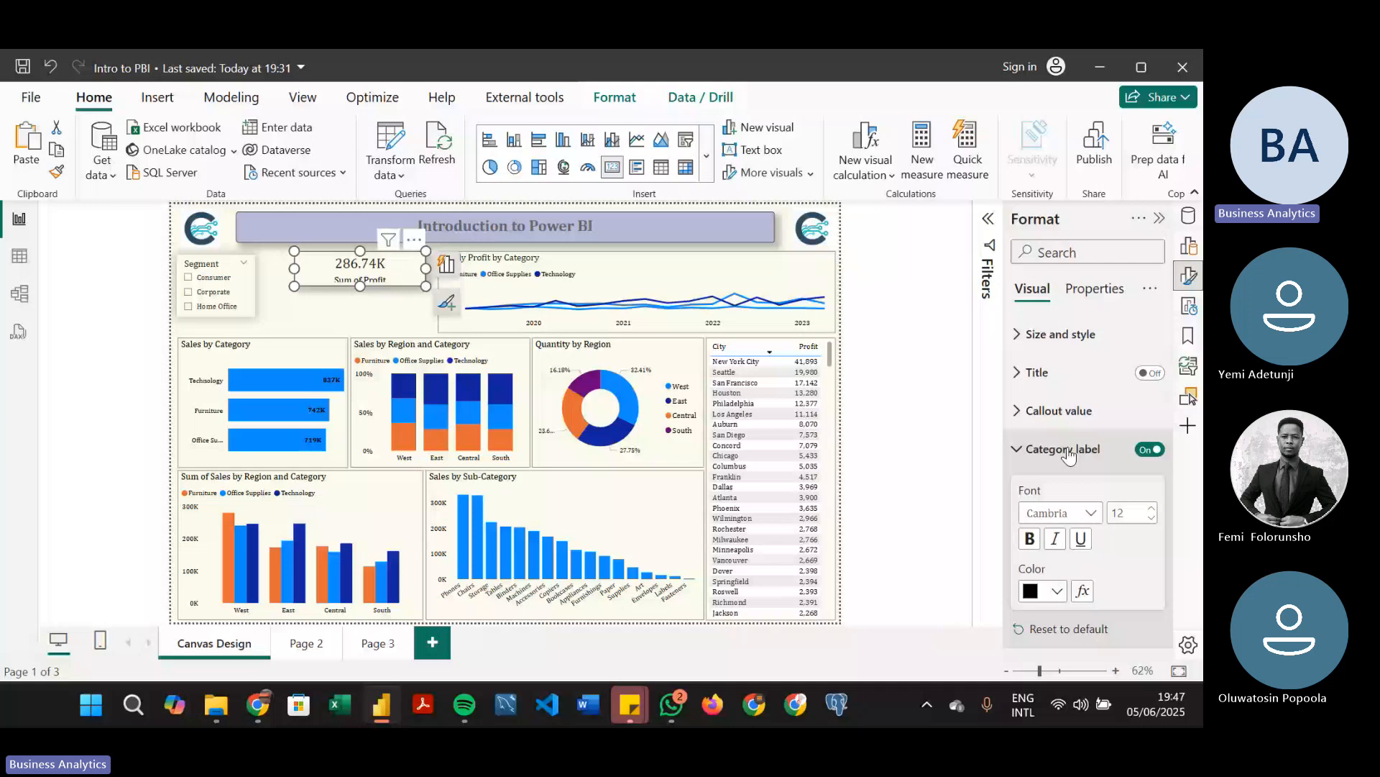
click(1152, 518)
click(1152, 517)
click(1060, 464)
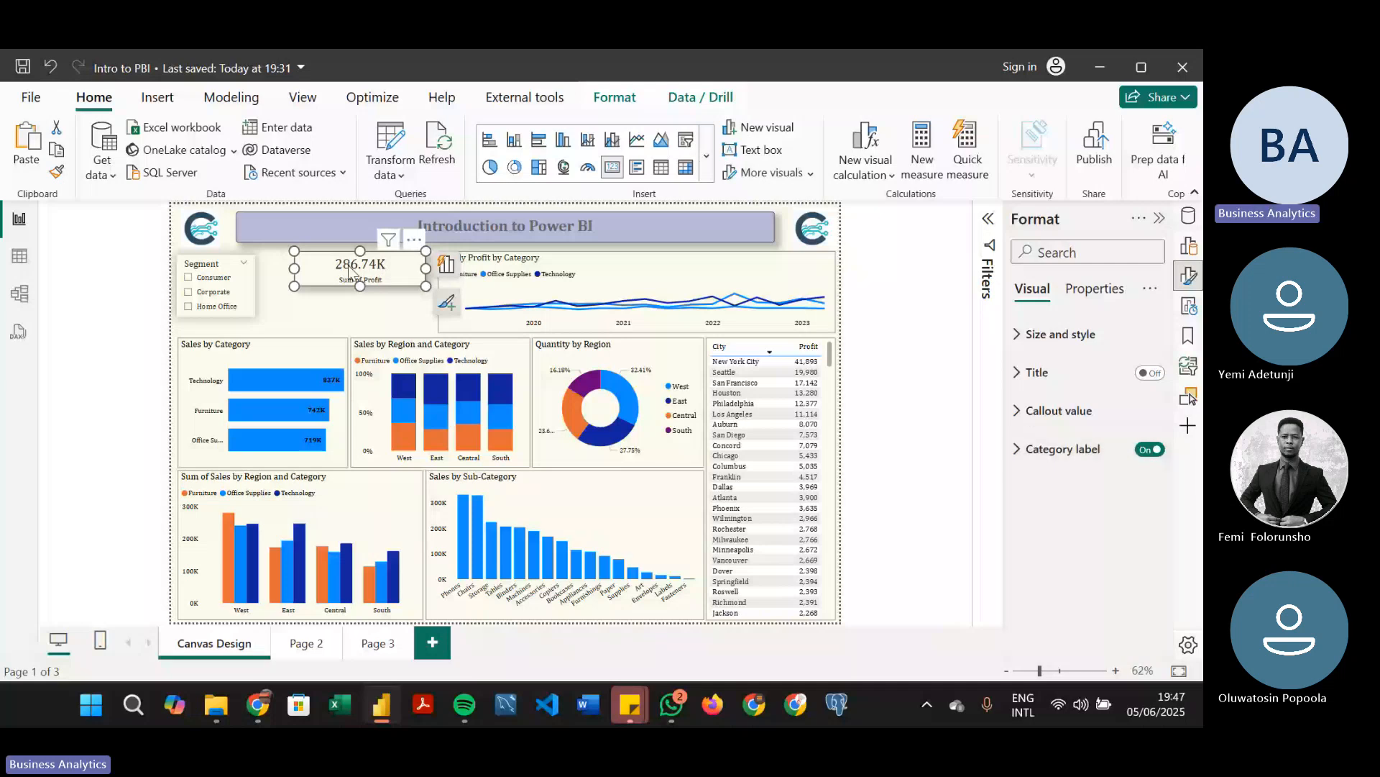
Set the top and bottom padding of the Sum of Profit card to 0 px
click(1105, 334)
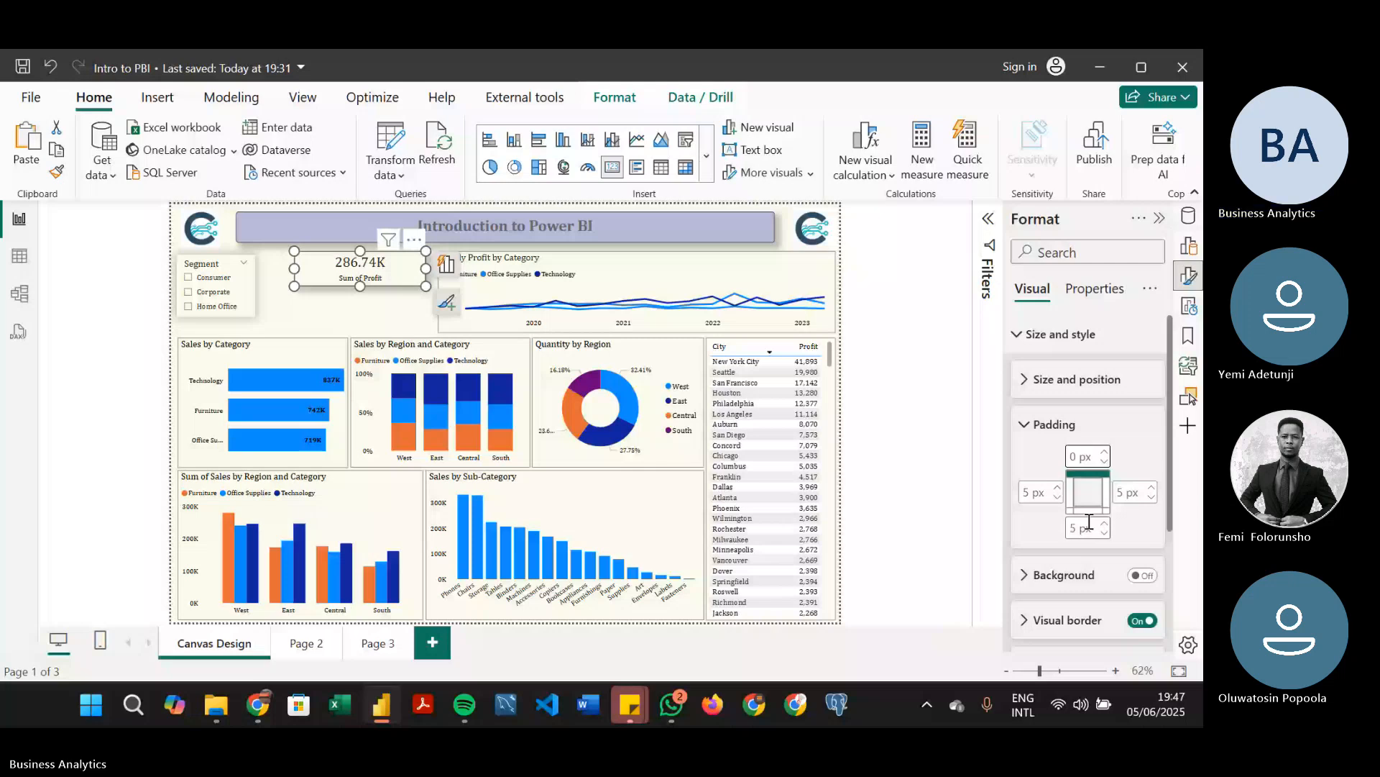
double_click(1085, 528)
text(0)
Make the Sum of Profit card slightly taller while trying to fit a duplicate of it underneath
click(335, 278)
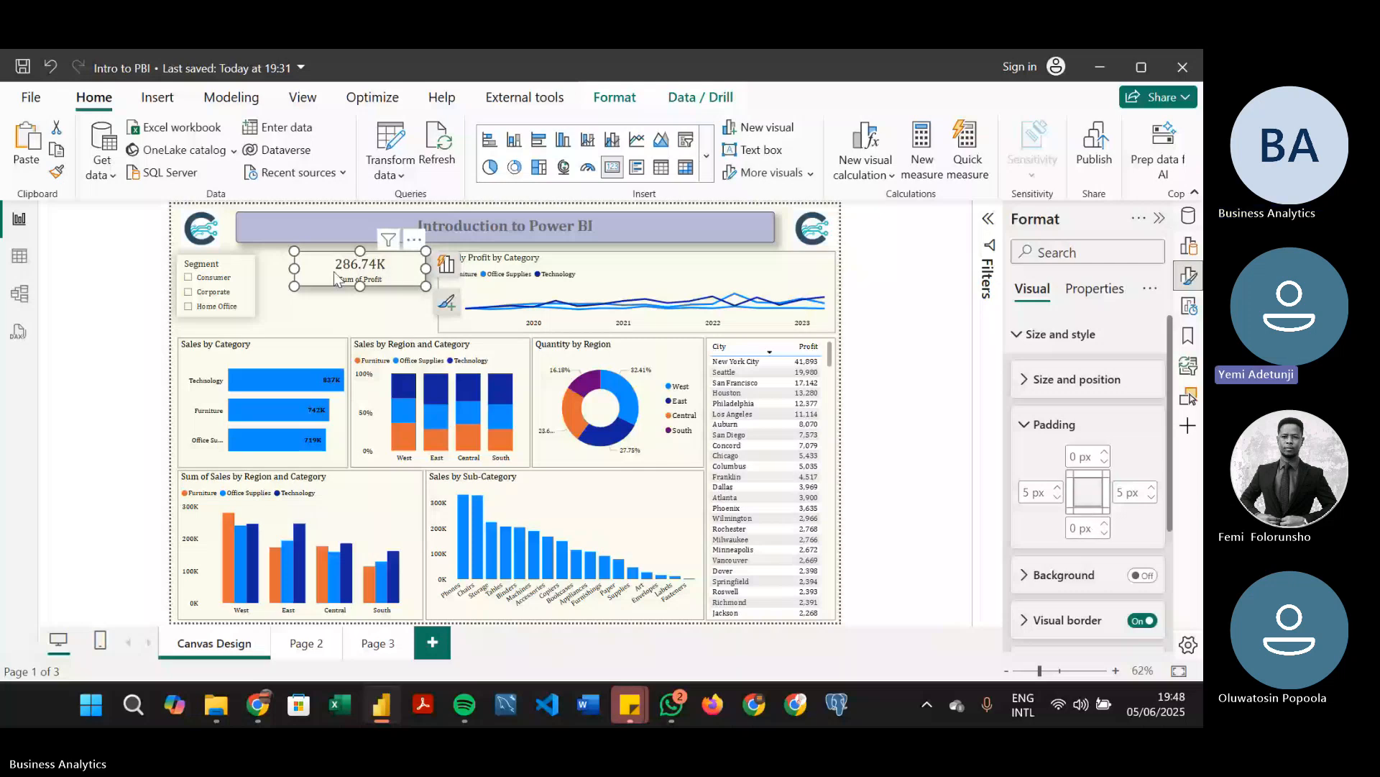
drag(335, 277, 390, 312)
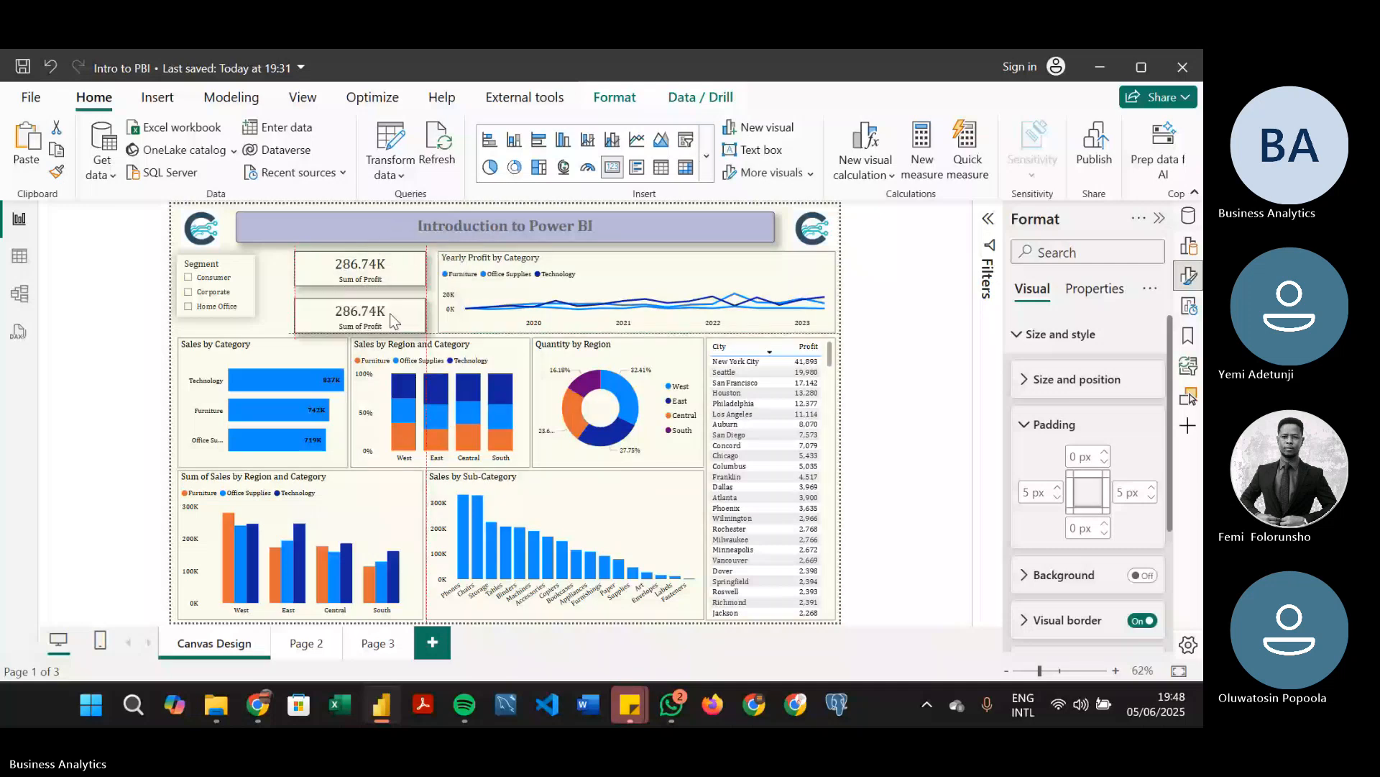
click(373, 282)
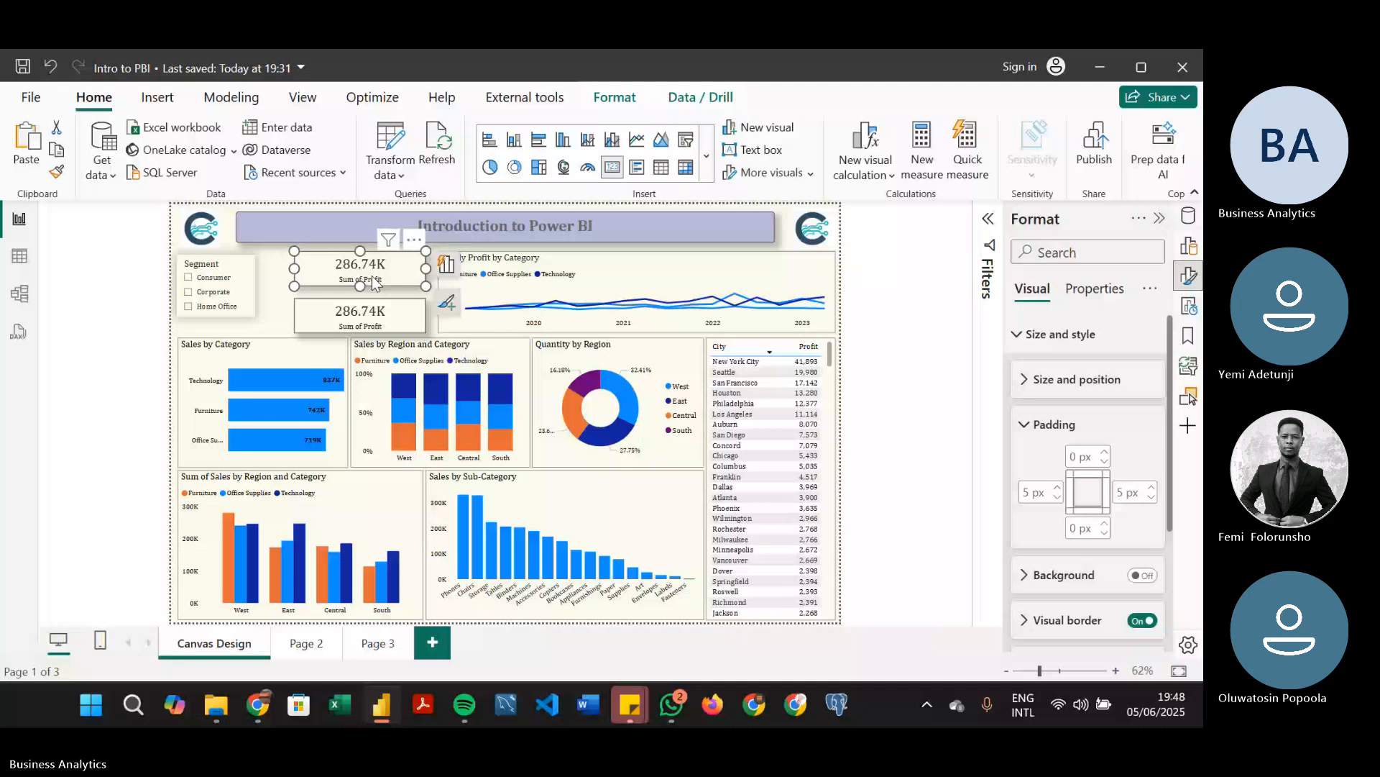
drag(360, 286, 362, 292)
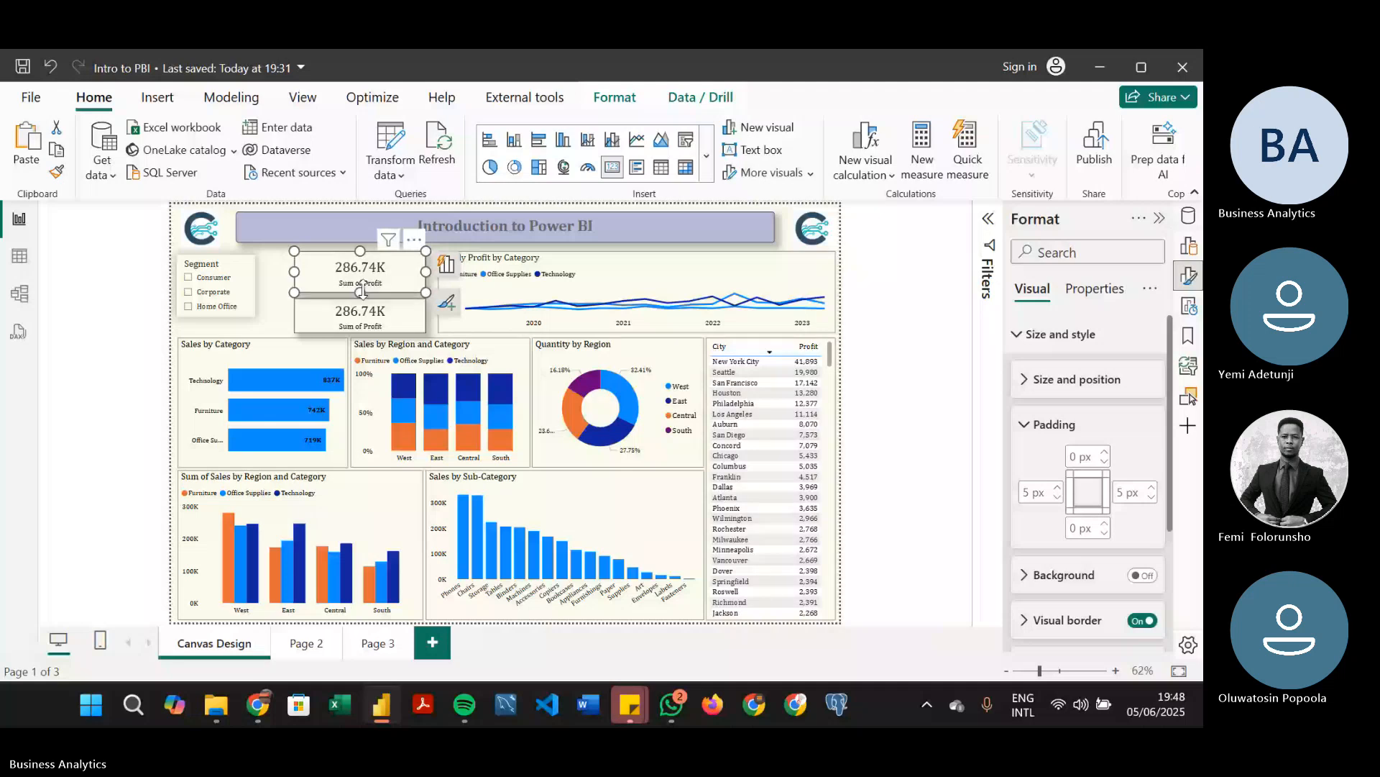
key(Delete)
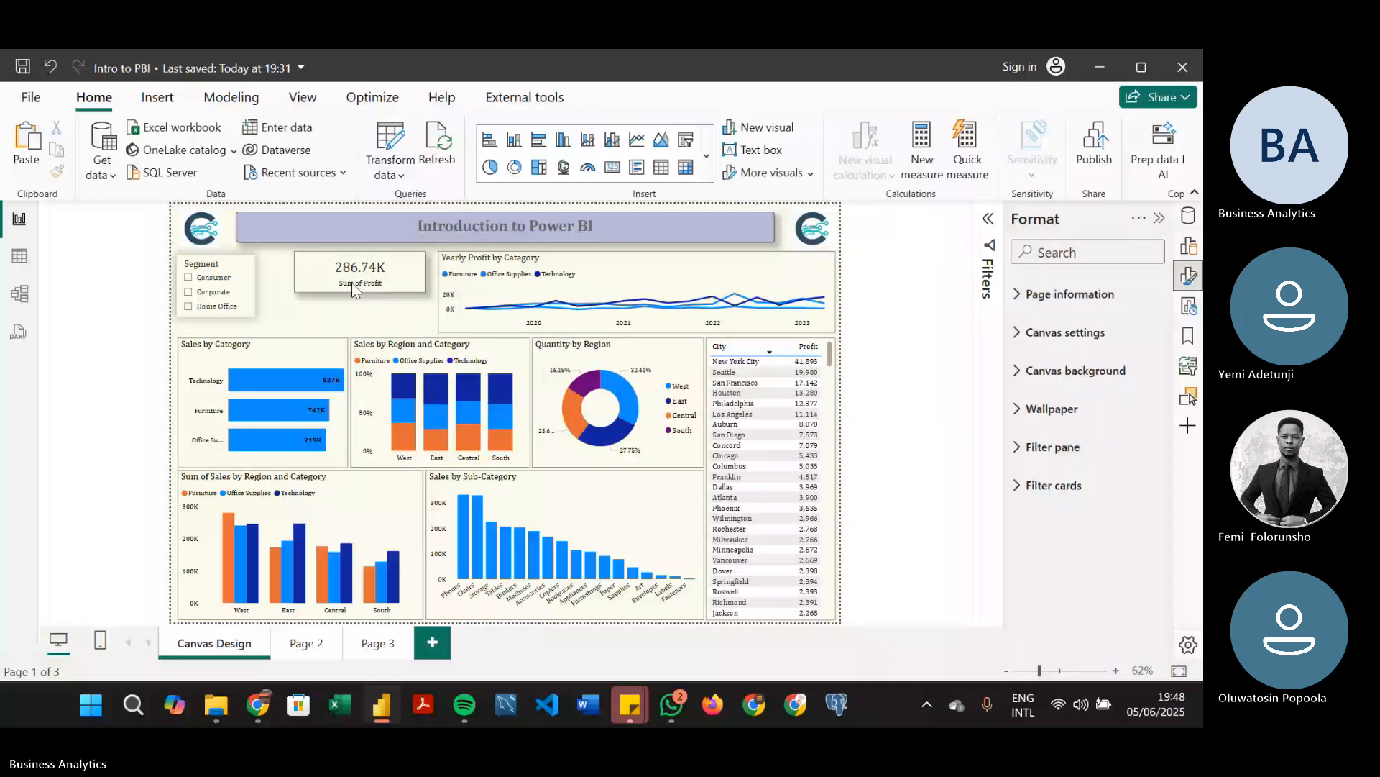
click(352, 282)
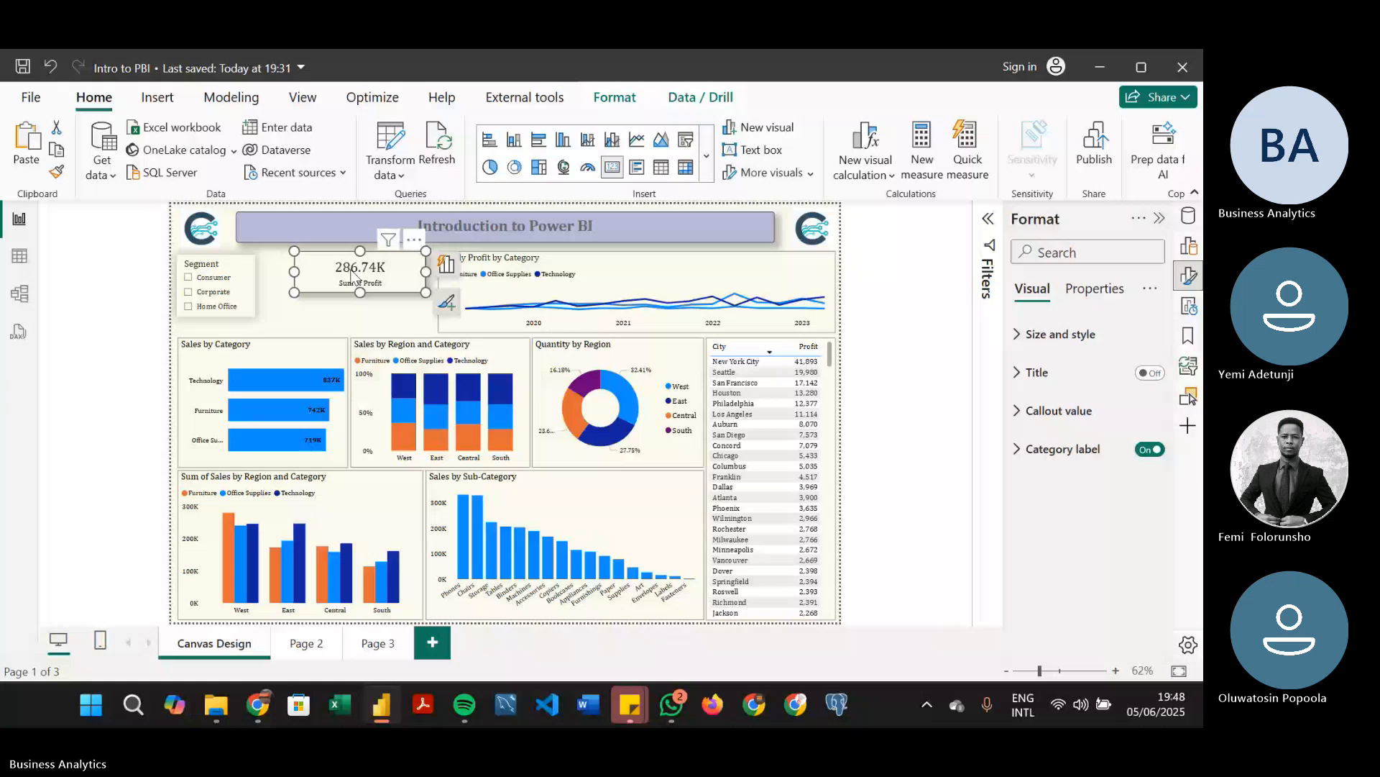
drag(352, 274, 346, 314)
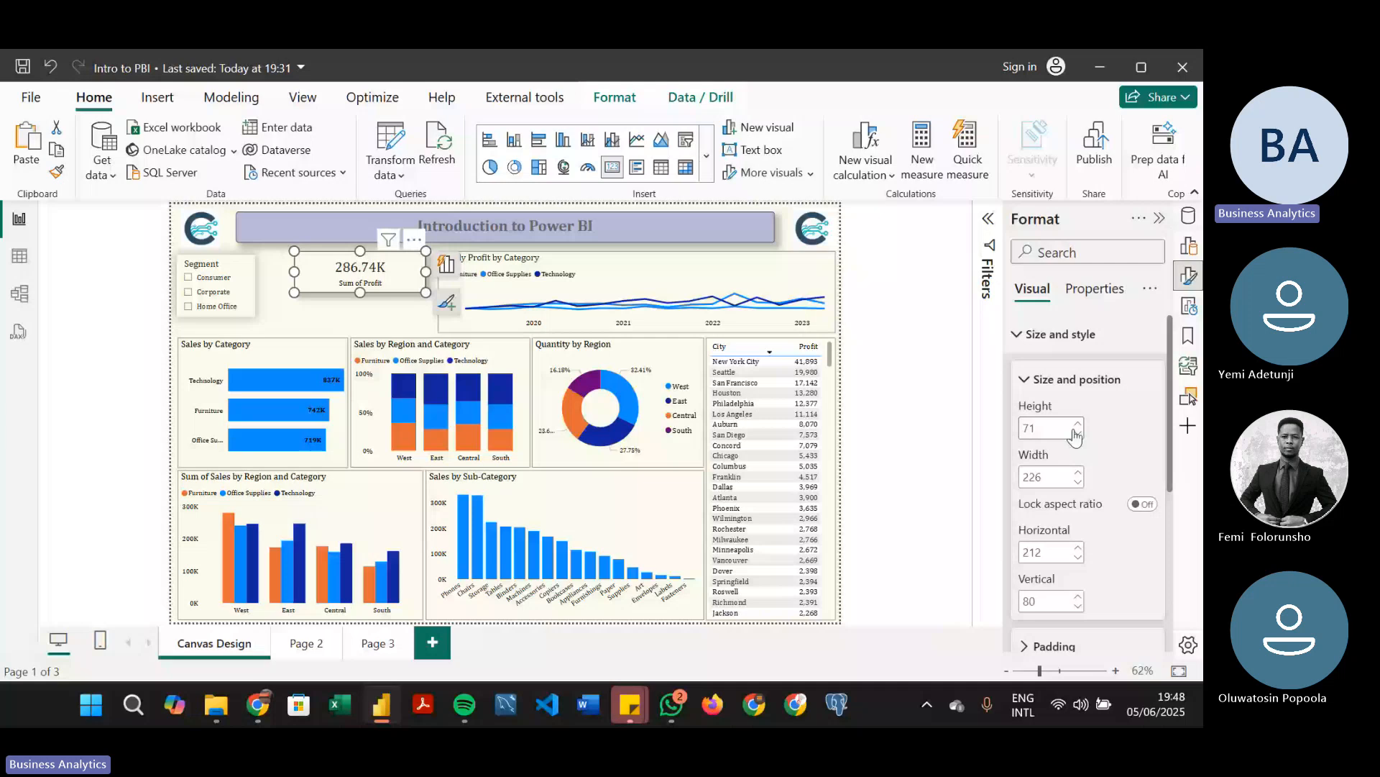
Set the height of the Sum of Profit card to 60
click(1041, 428)
key(BackSpace)
key(BackSpace)
text(65)
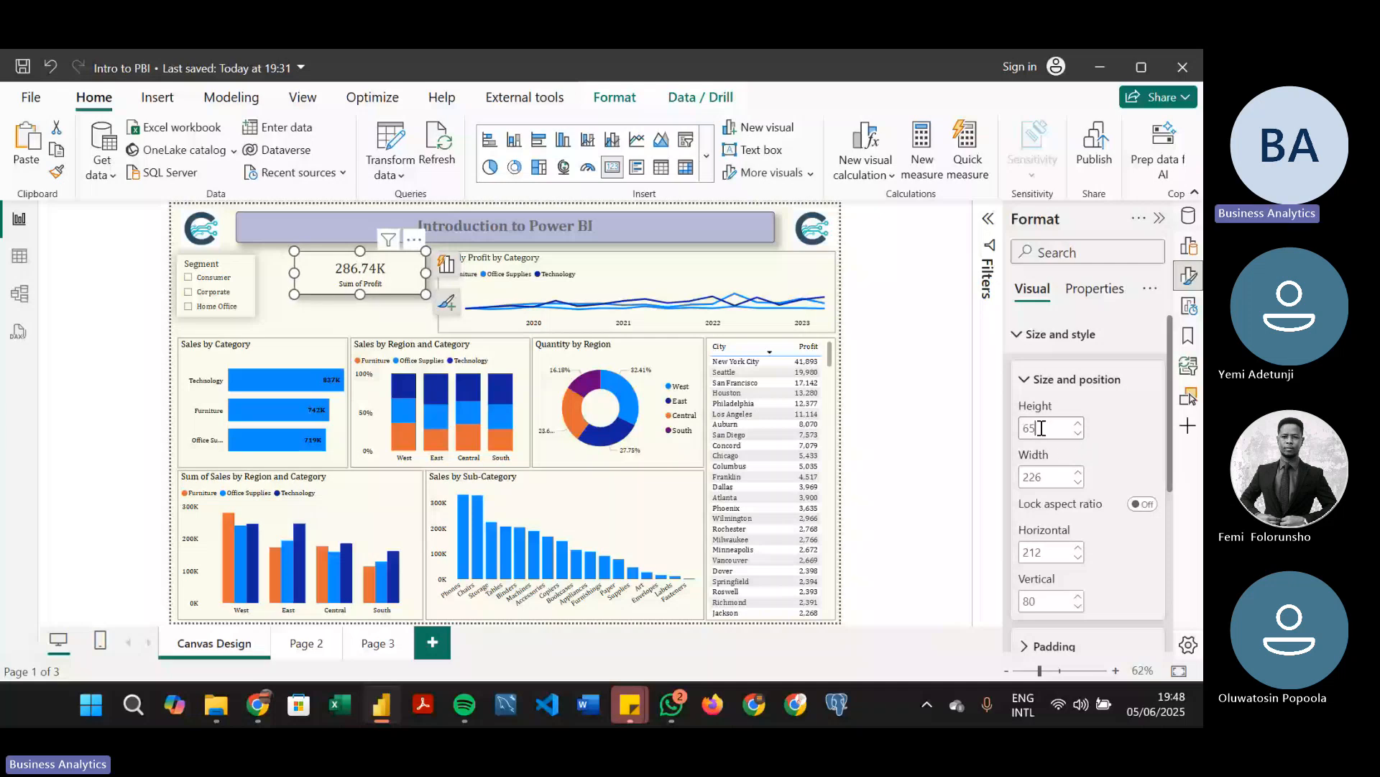
key(BackSpace)
text(0)
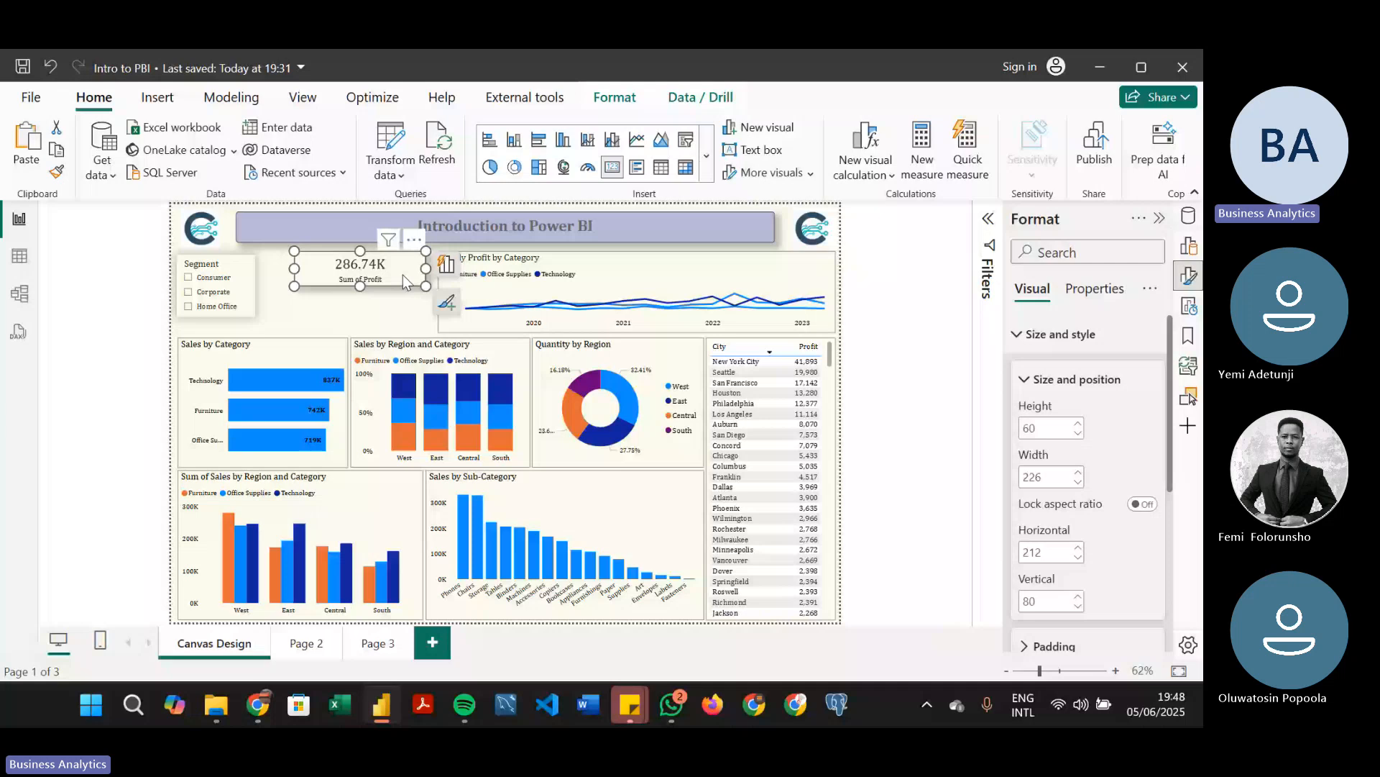
Add a copy of the card below the original that shows the Total Sales measure in Millions with a bold category label
key(ctrl+v)
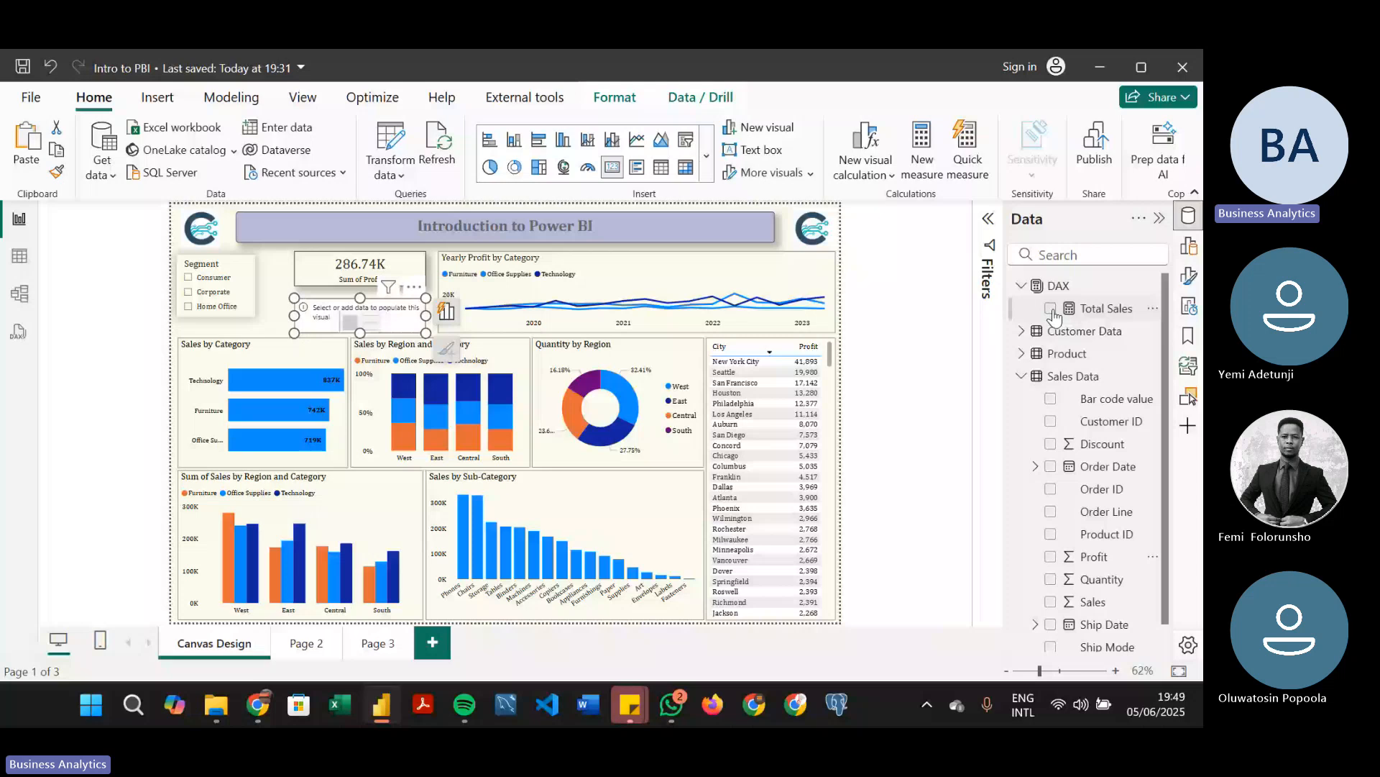
click(1052, 309)
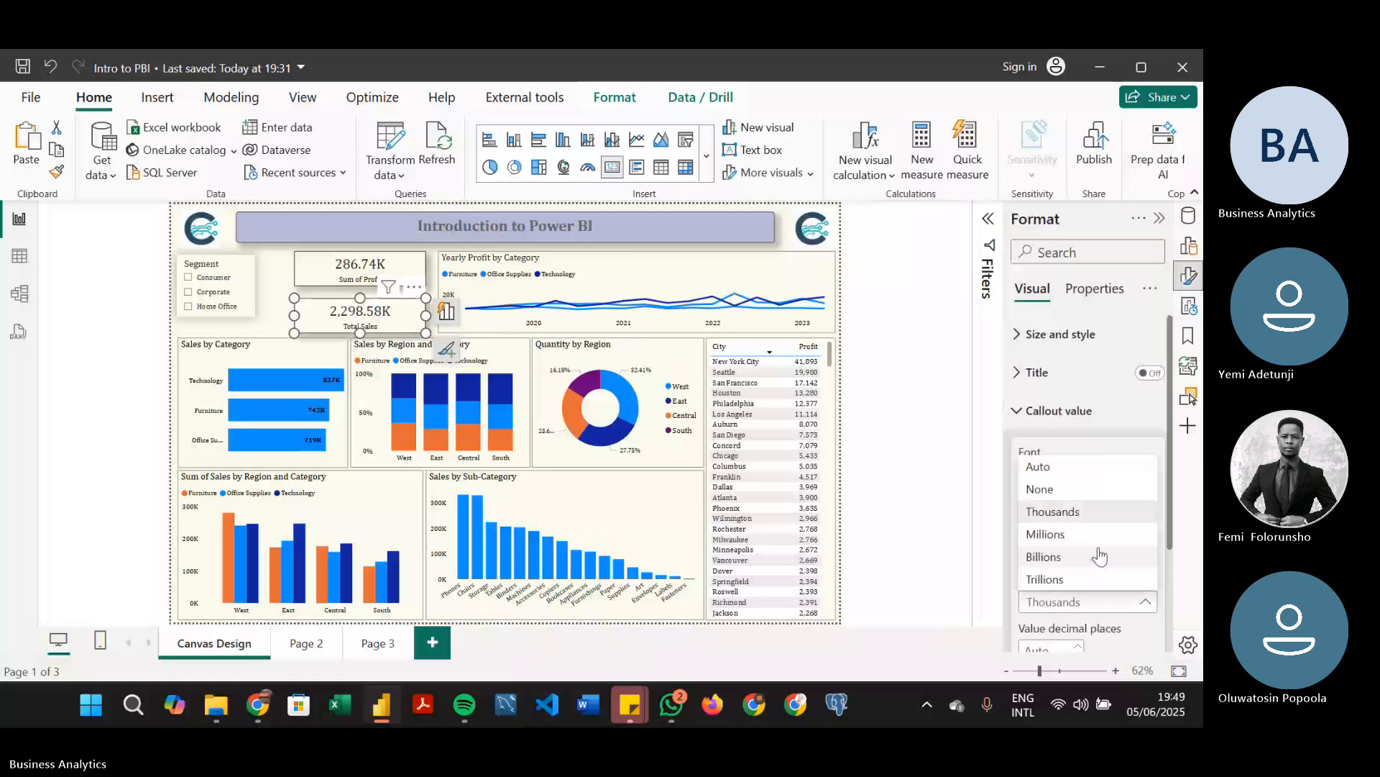
click(1093, 533)
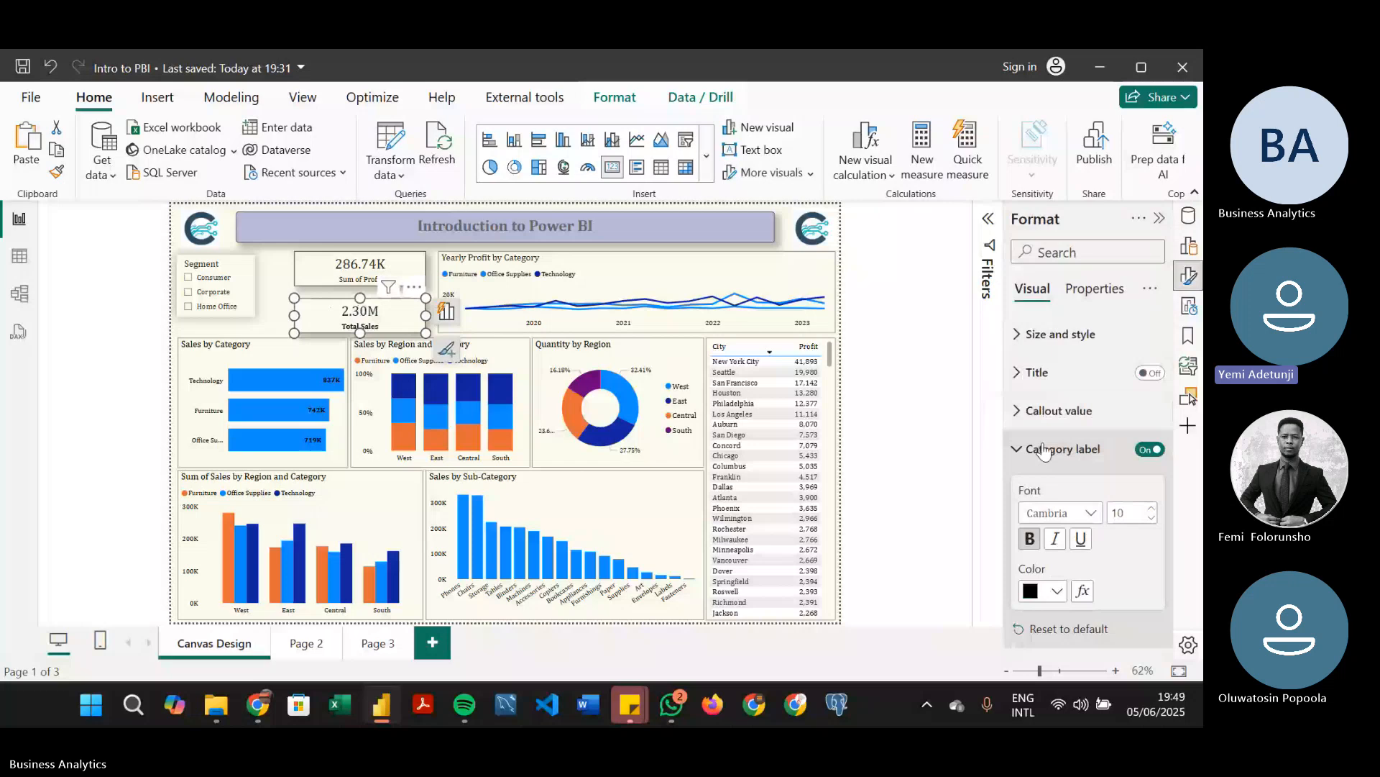
Review the size and style settings of the Sum of Profit card
click(347, 286)
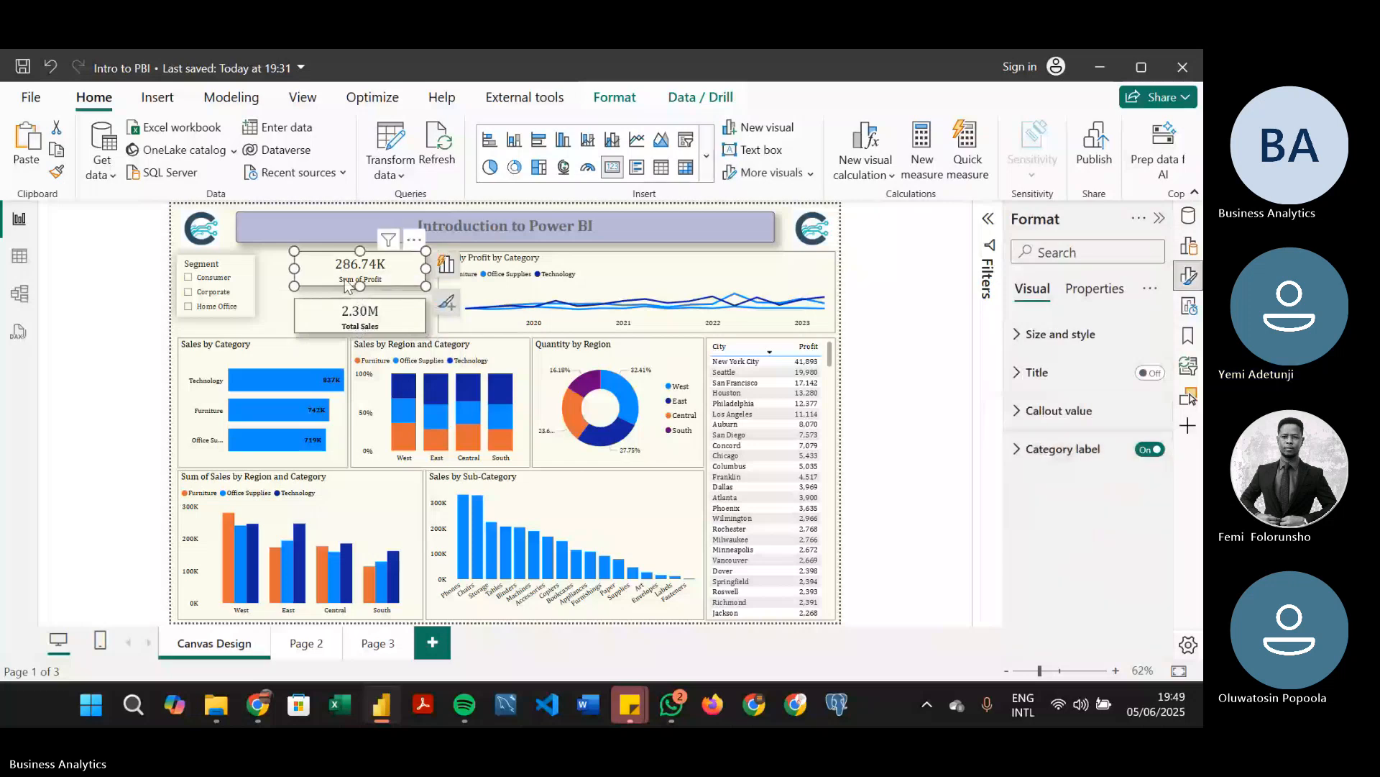
click(1072, 341)
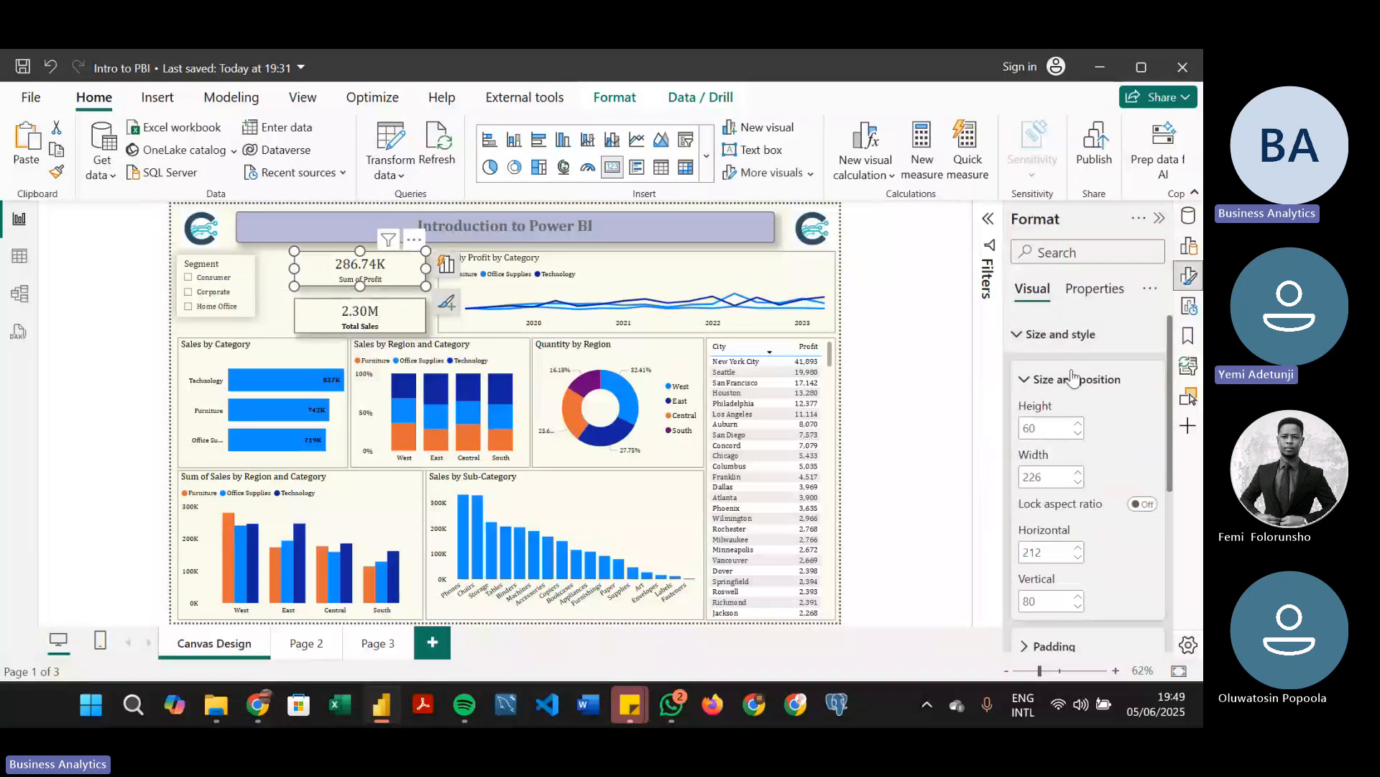
click(1071, 394)
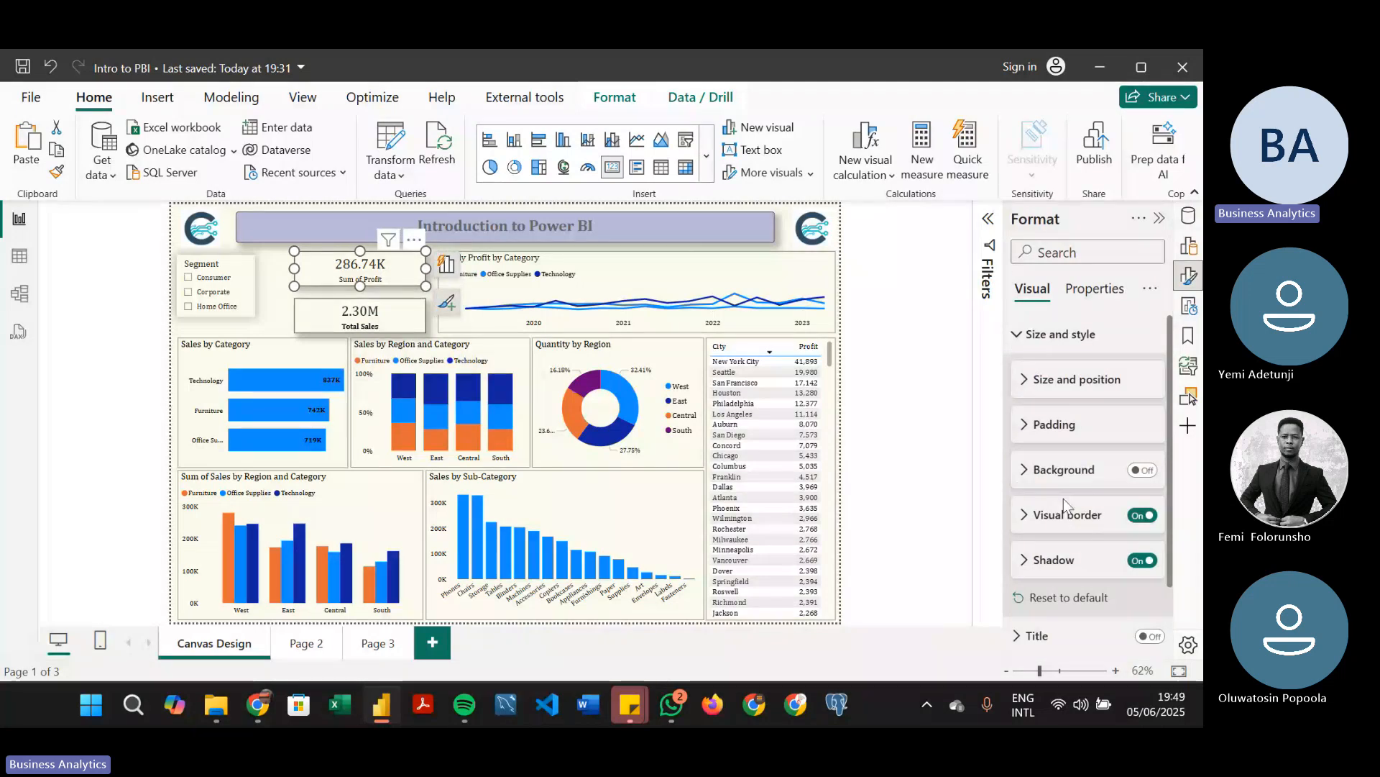
click(1100, 349)
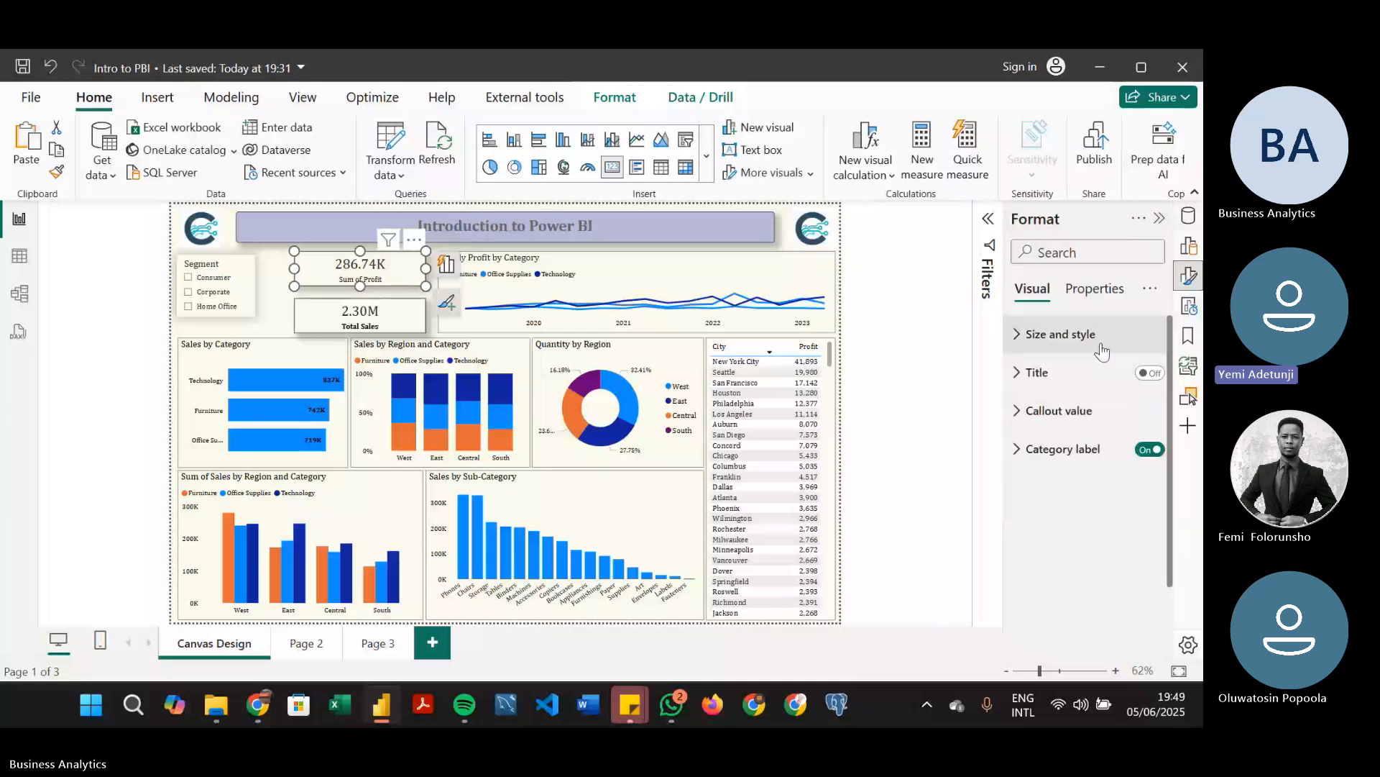
Make the category label of the Sum of Profit card bold and save the report
click(1060, 412)
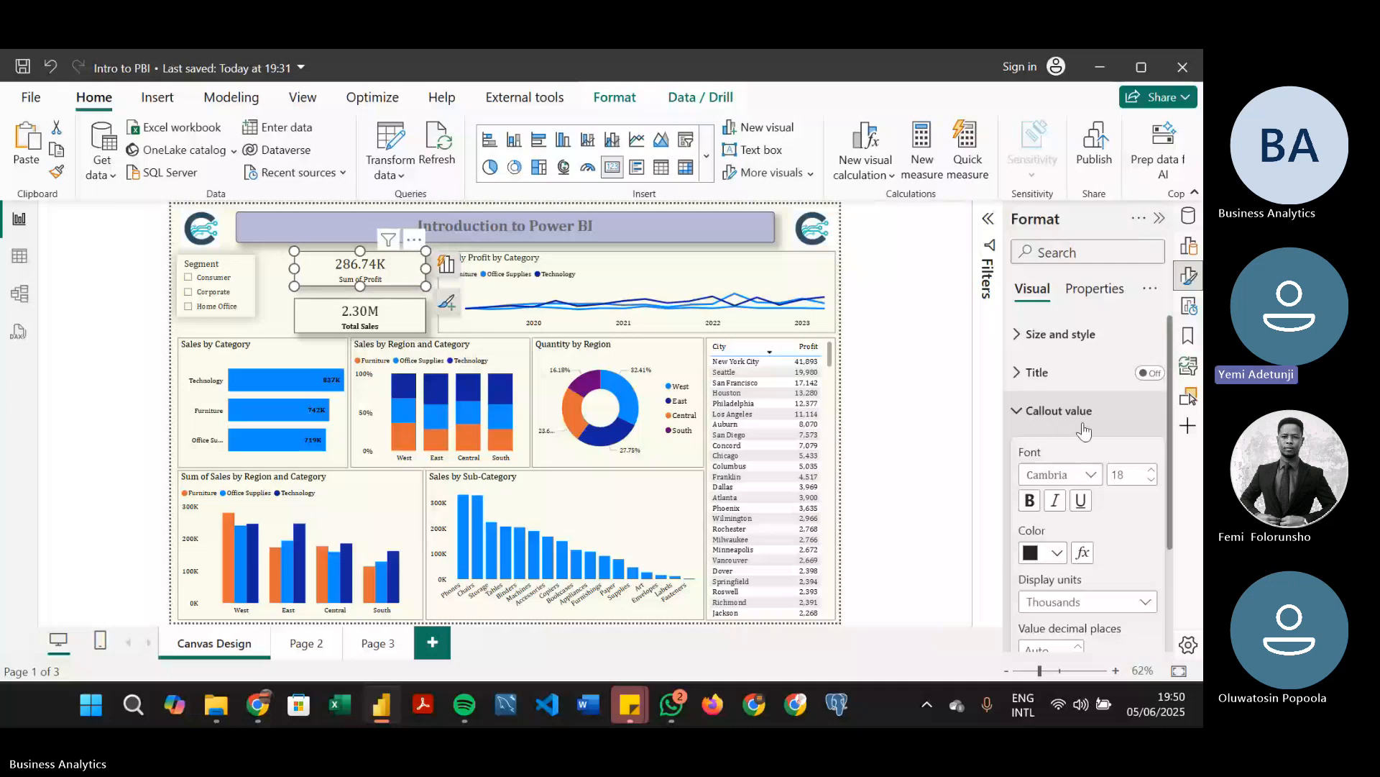
click(1083, 422)
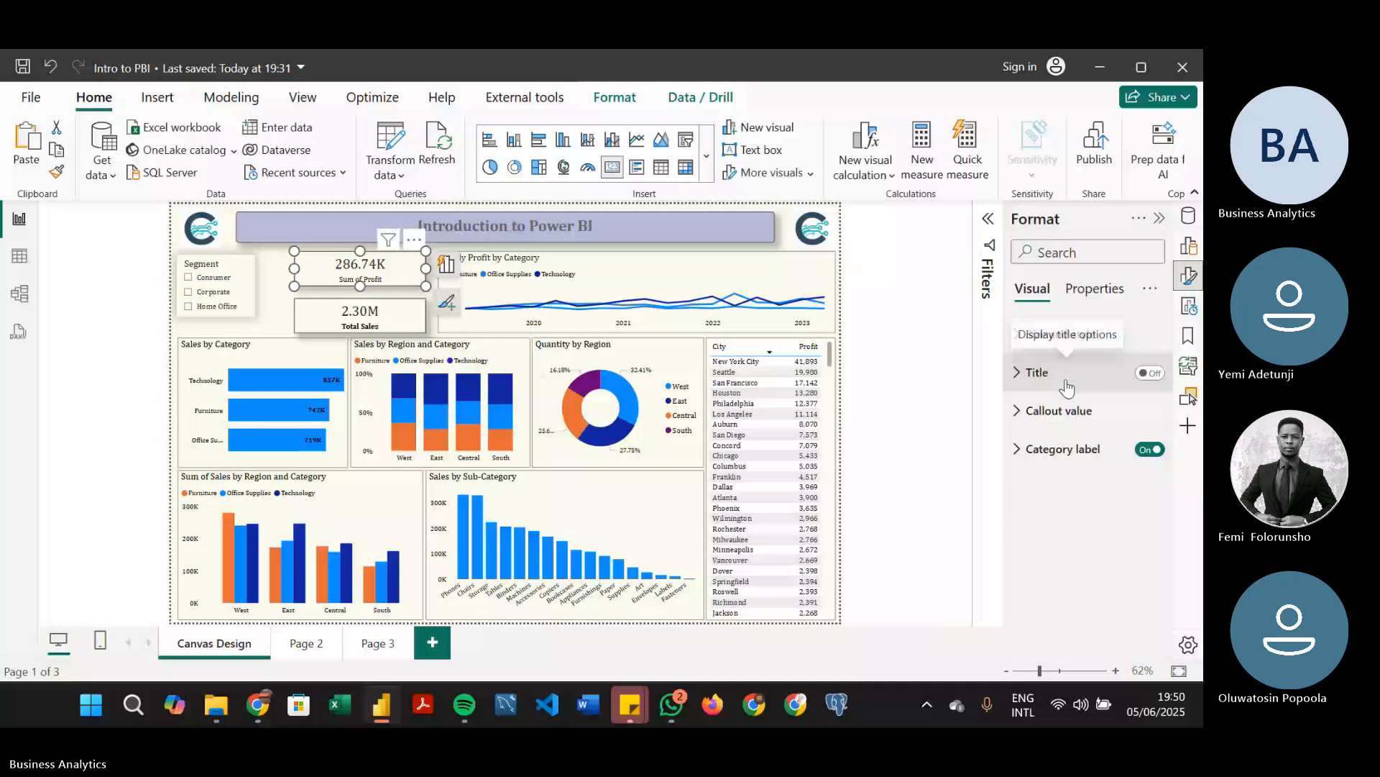
click(1062, 448)
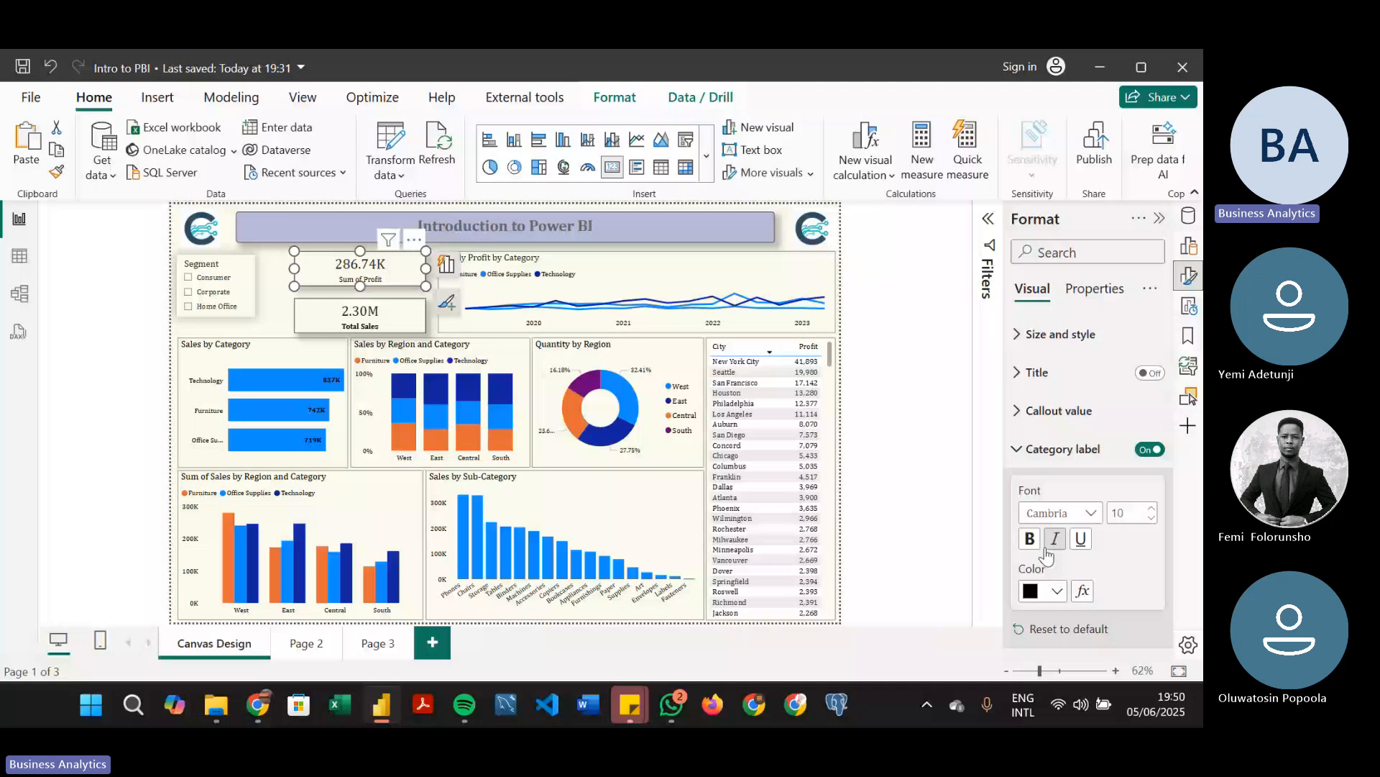
click(342, 294)
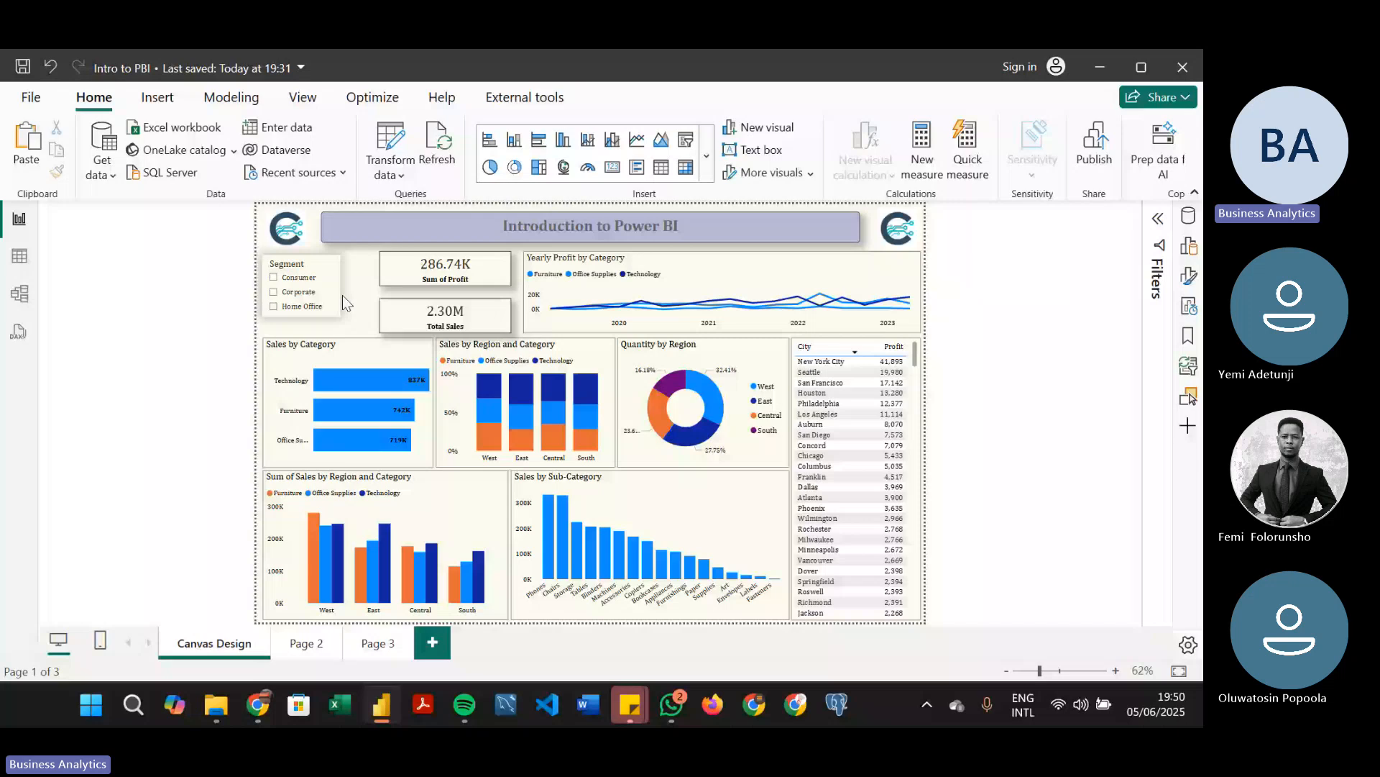
key(ctrl+s)
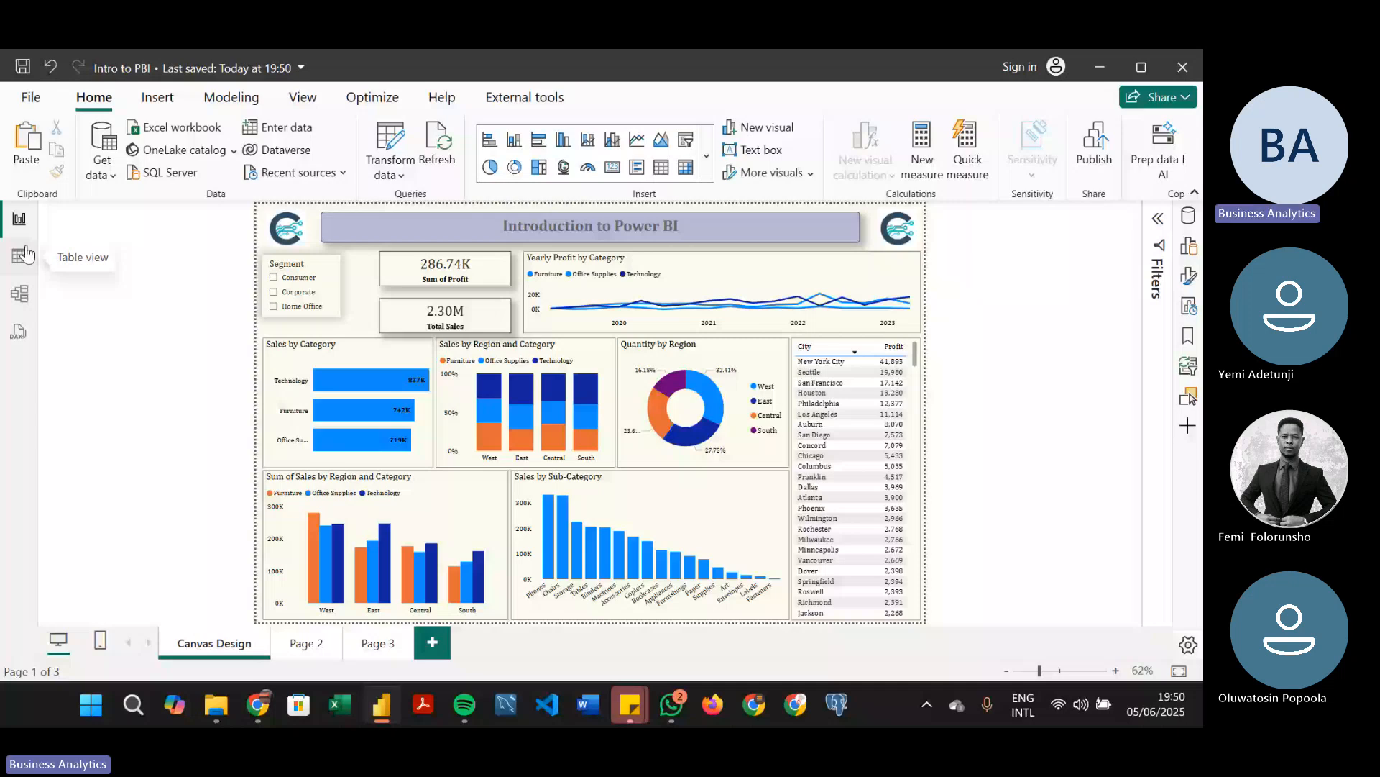
Display the Sales Data table in Table view
click(26, 253)
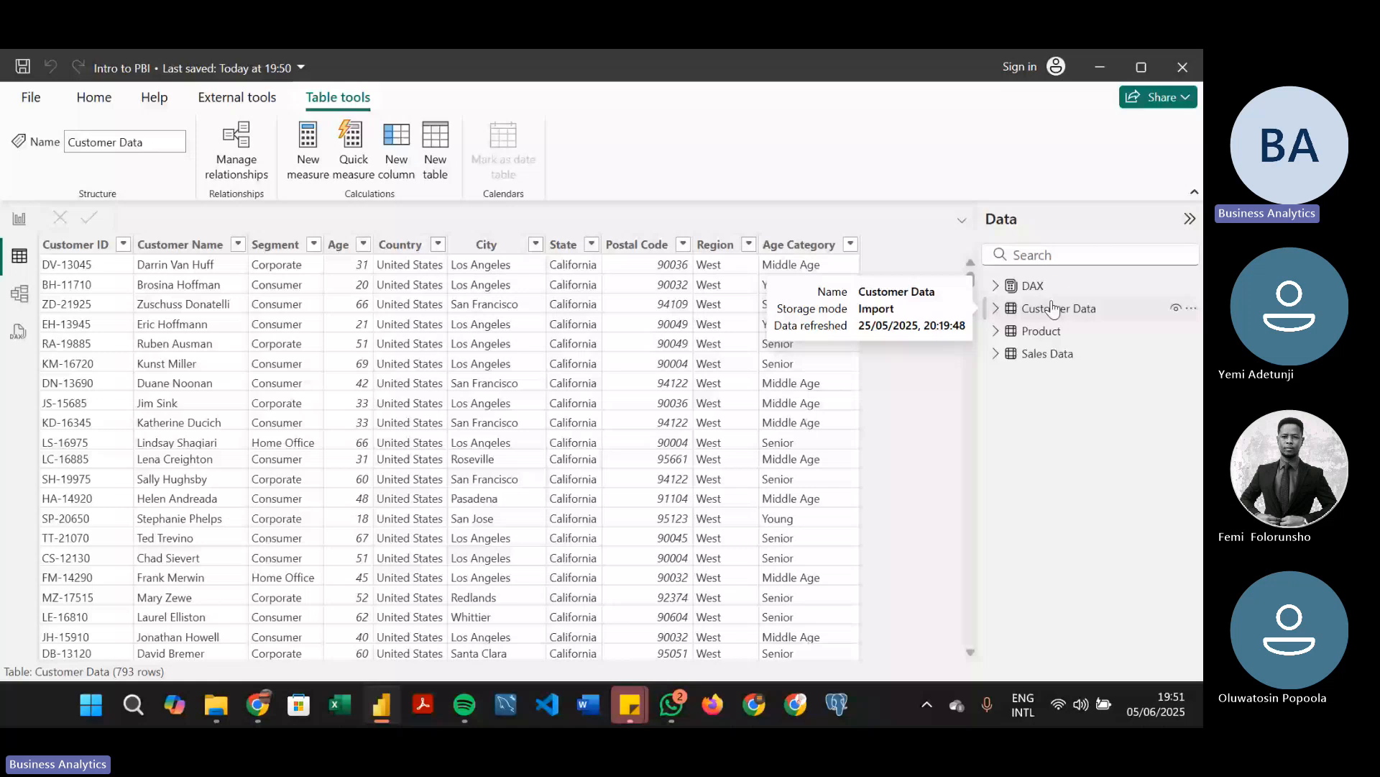
click(1048, 353)
click(19, 219)
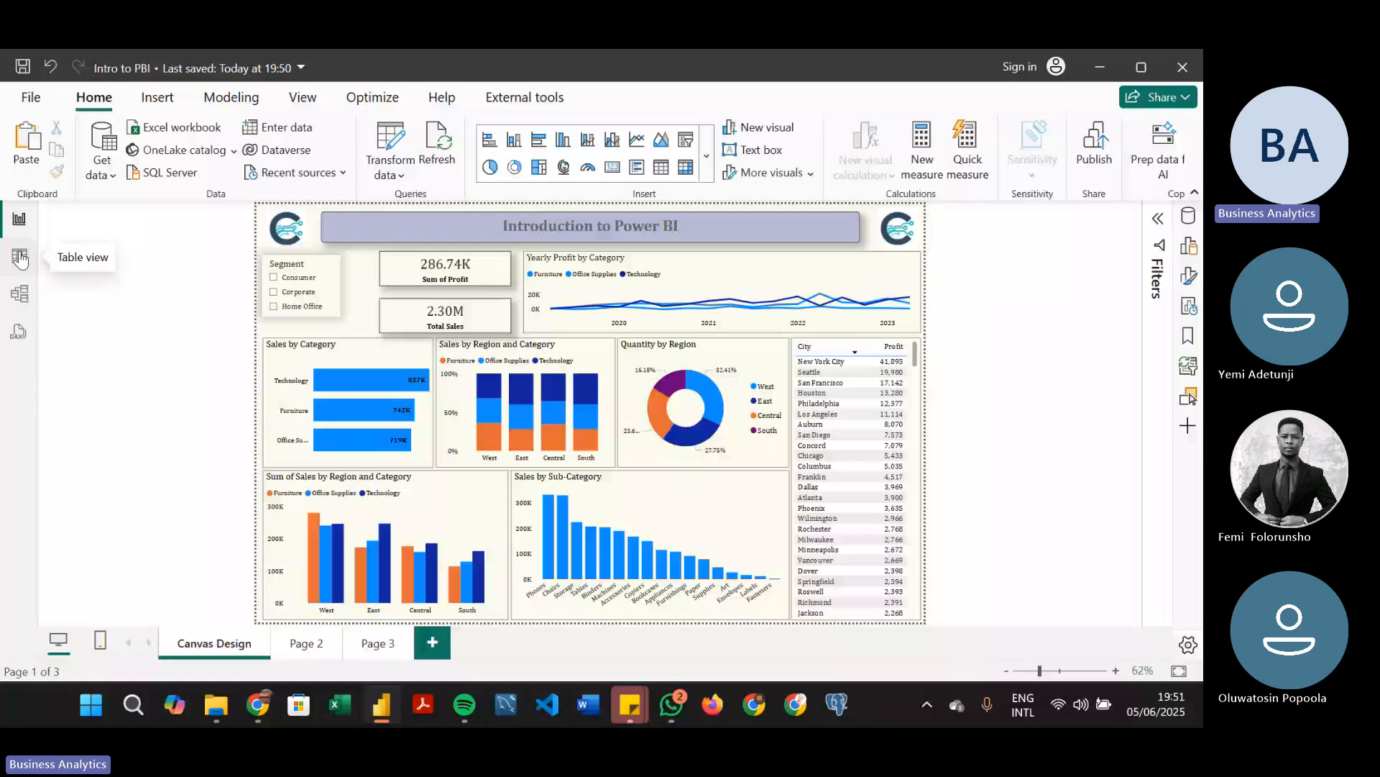
click(20, 258)
click(19, 219)
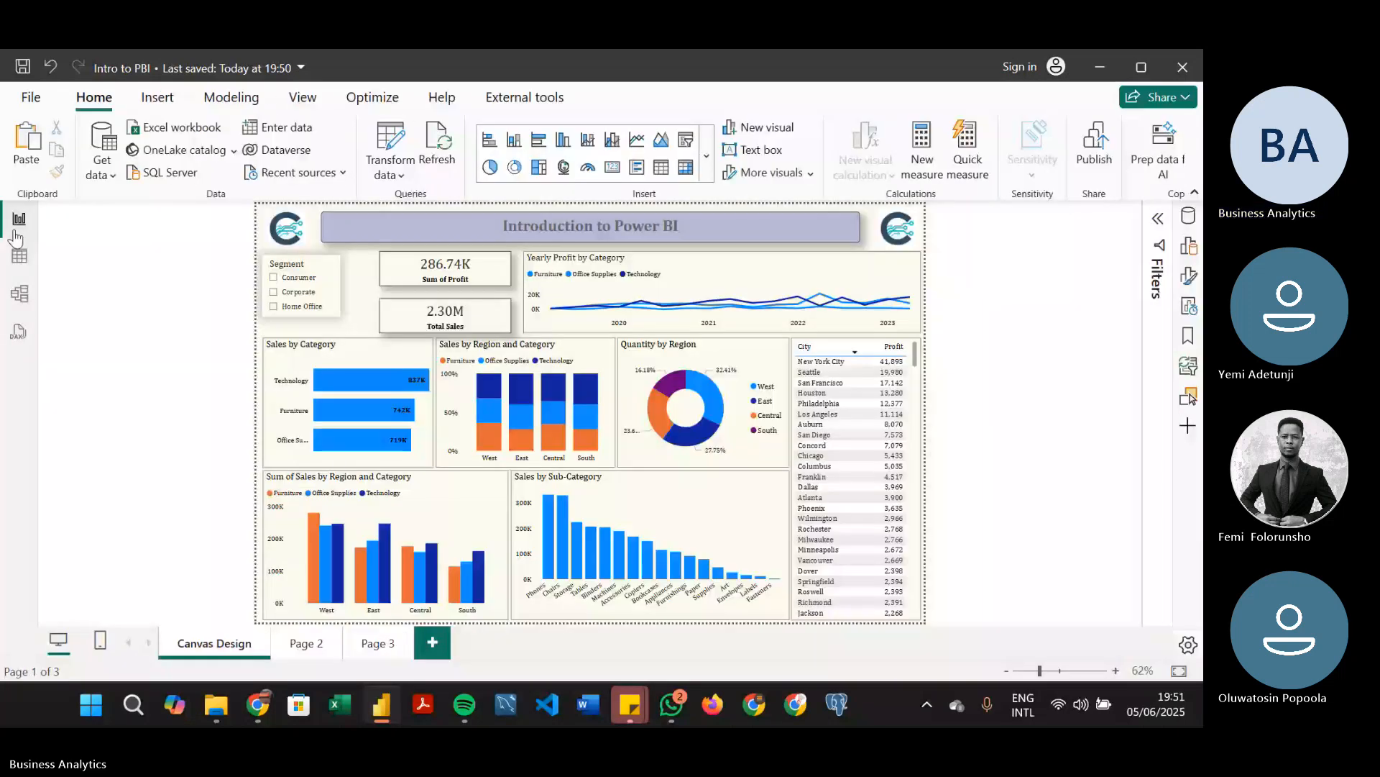
click(18, 259)
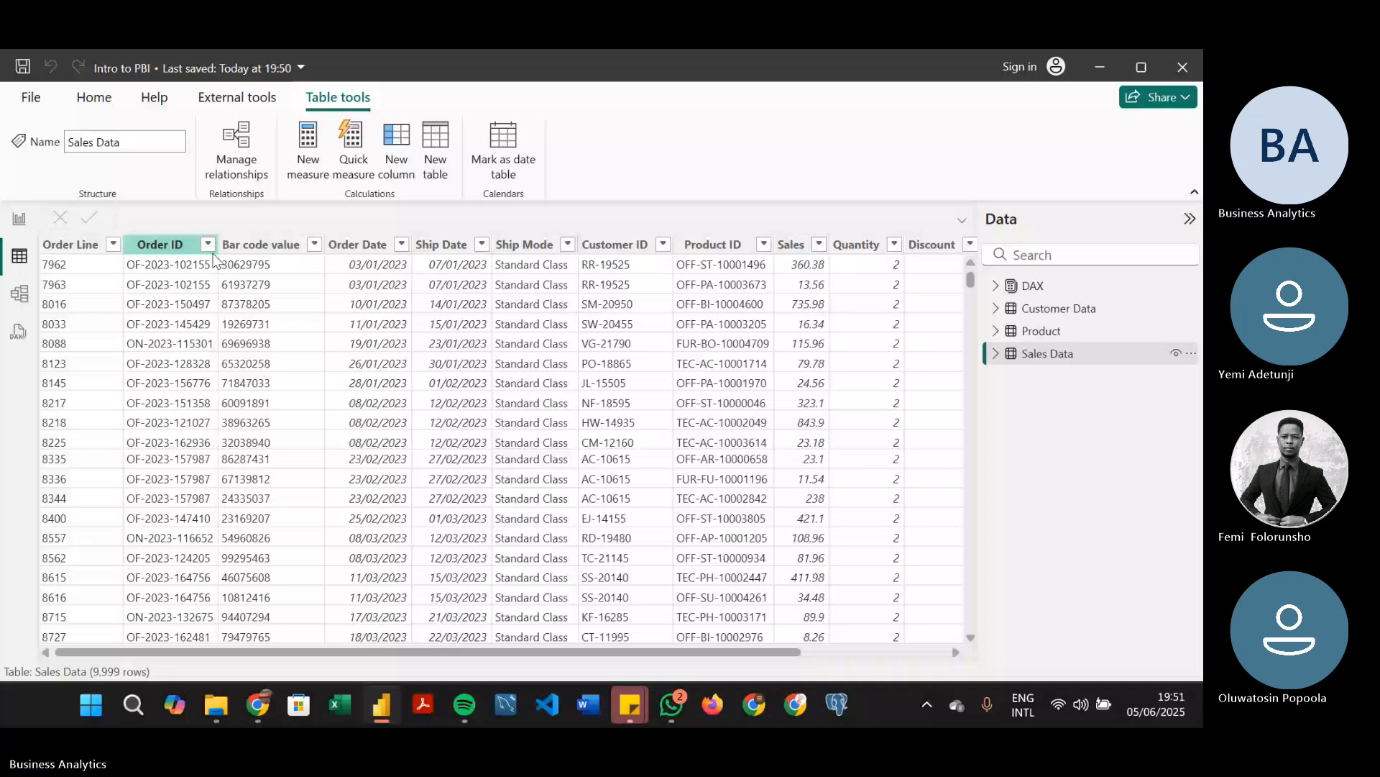
Examine the columns and rows of the Sales Data table, including the Shipping Days and Discount columns
scroll(852, 632, right, 3)
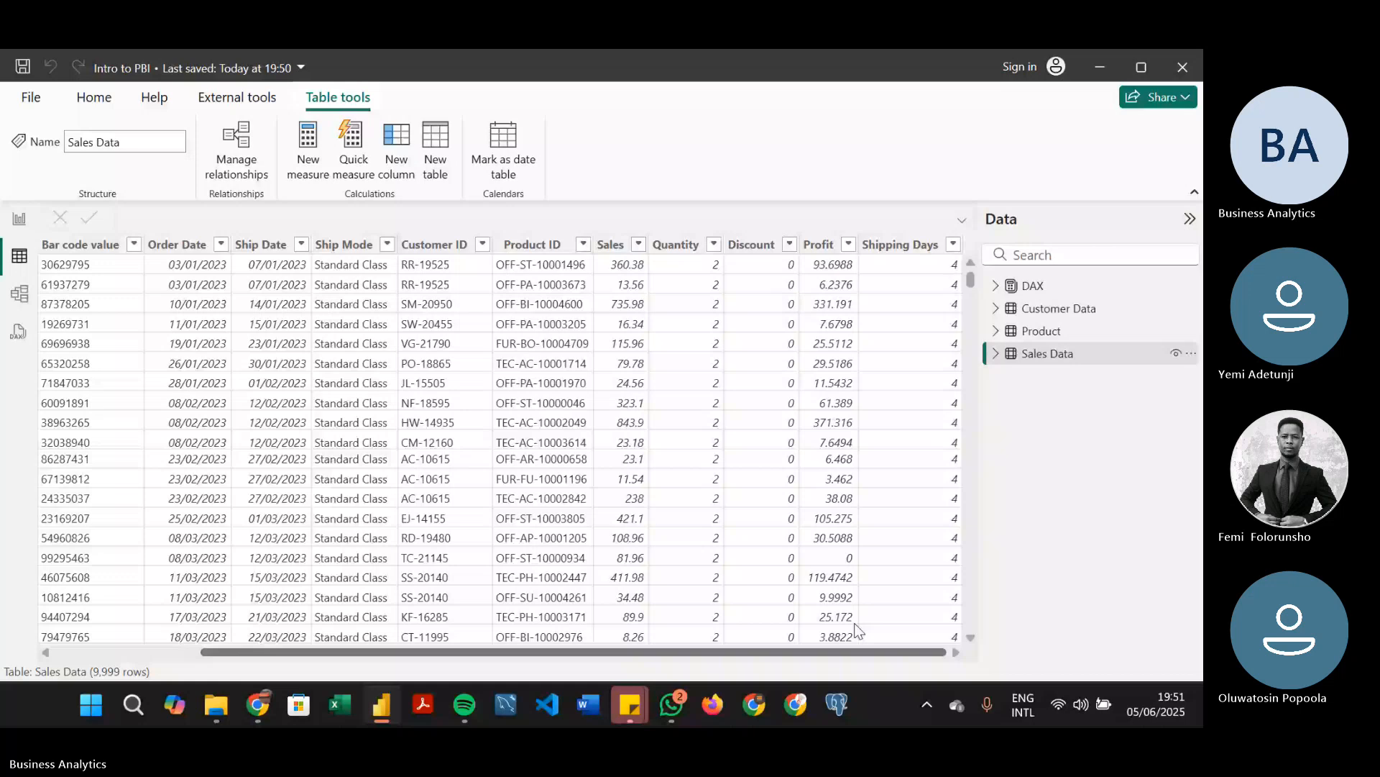
scroll(855, 630, left, 3)
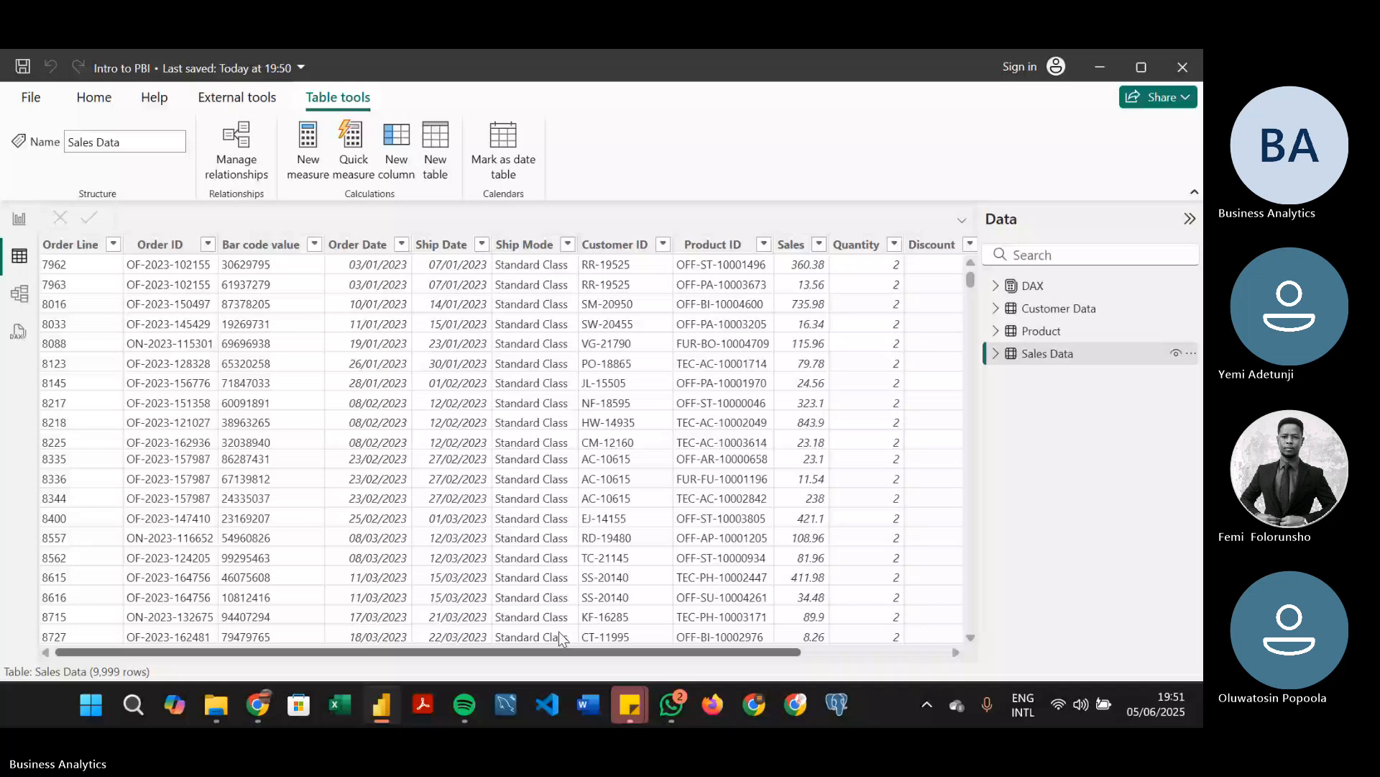
scroll(562, 637, right, 3)
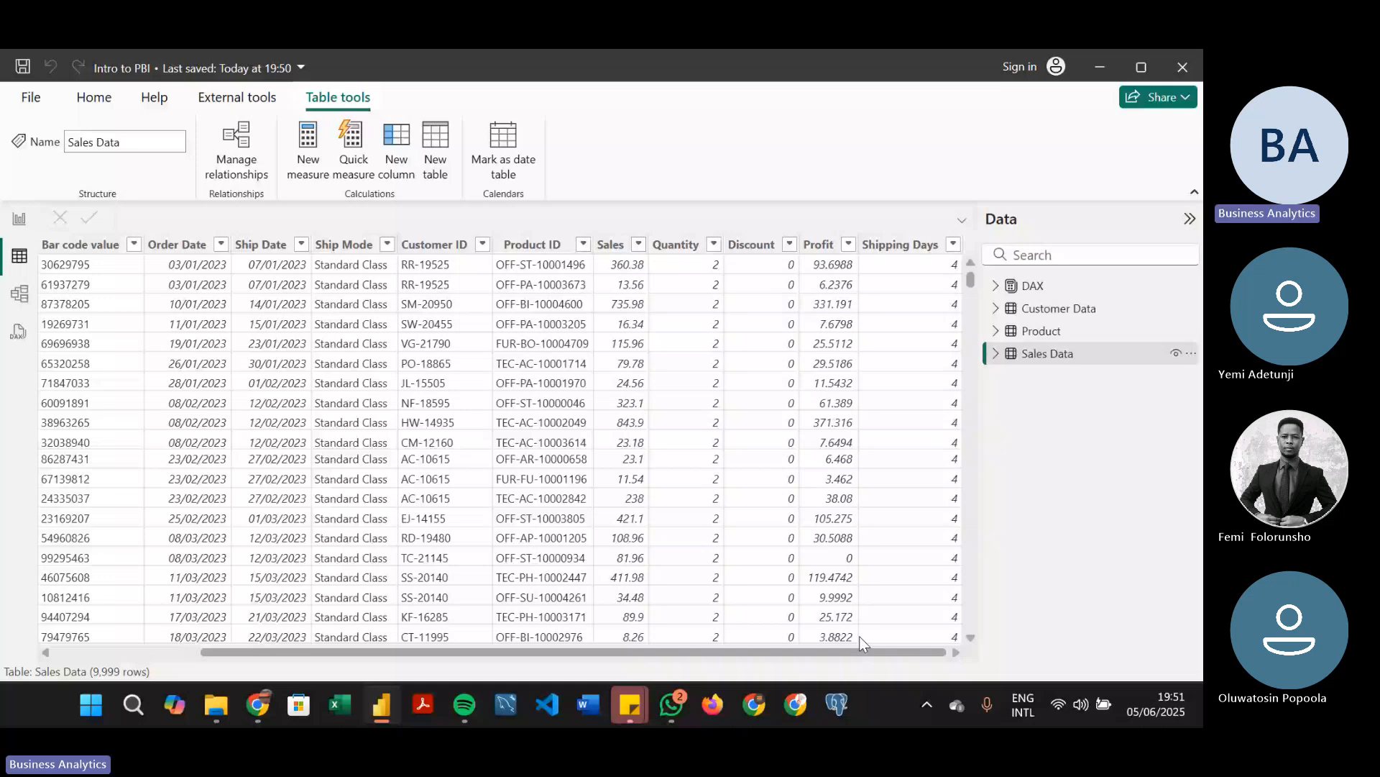
drag(971, 277, 971, 345)
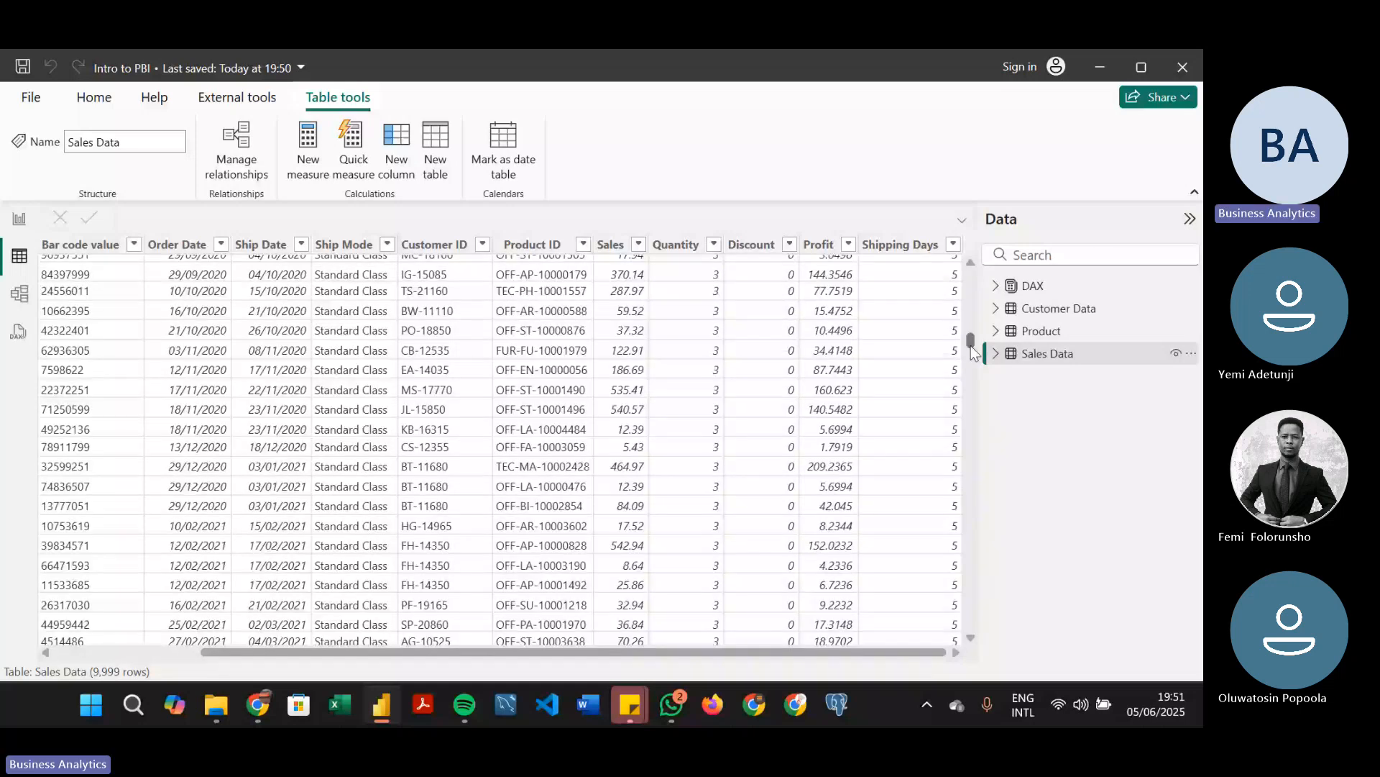
drag(970, 345, 968, 335)
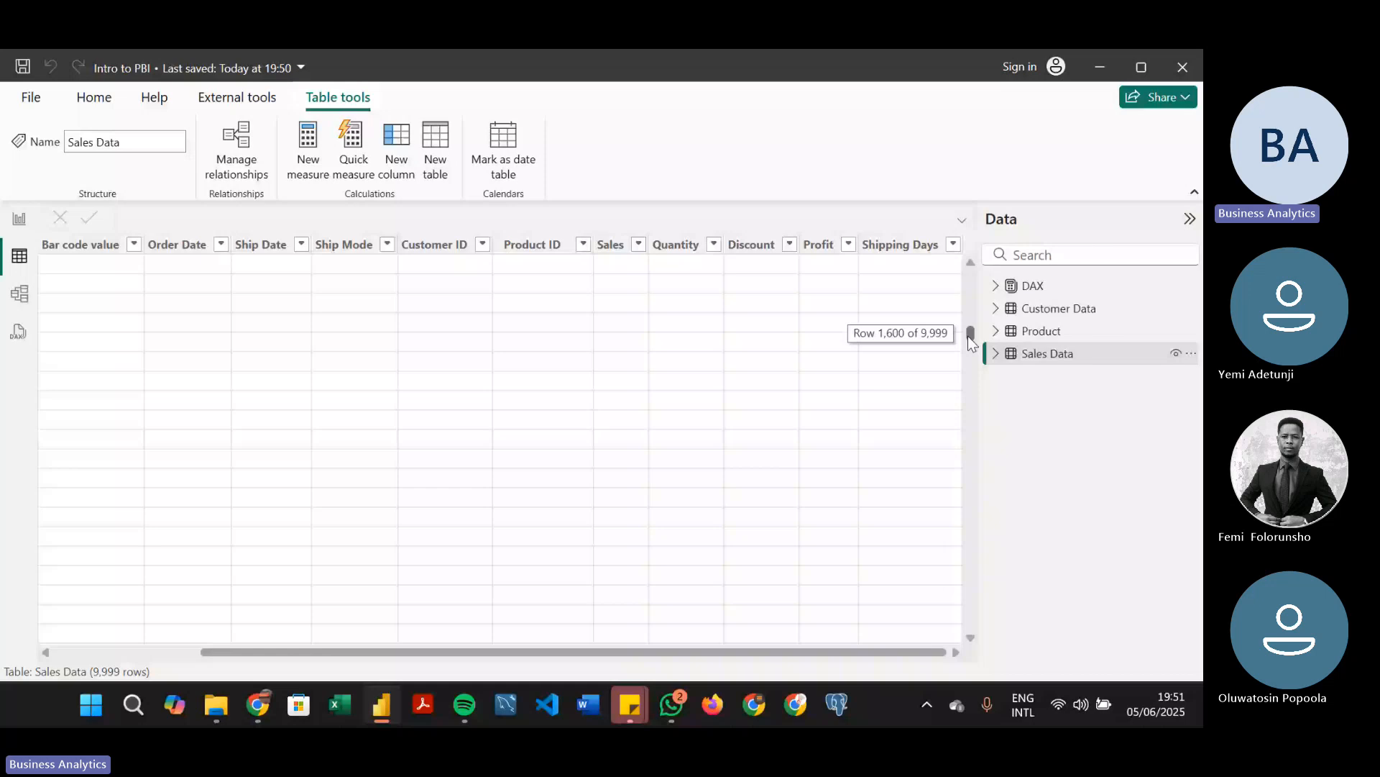
drag(968, 335, 967, 280)
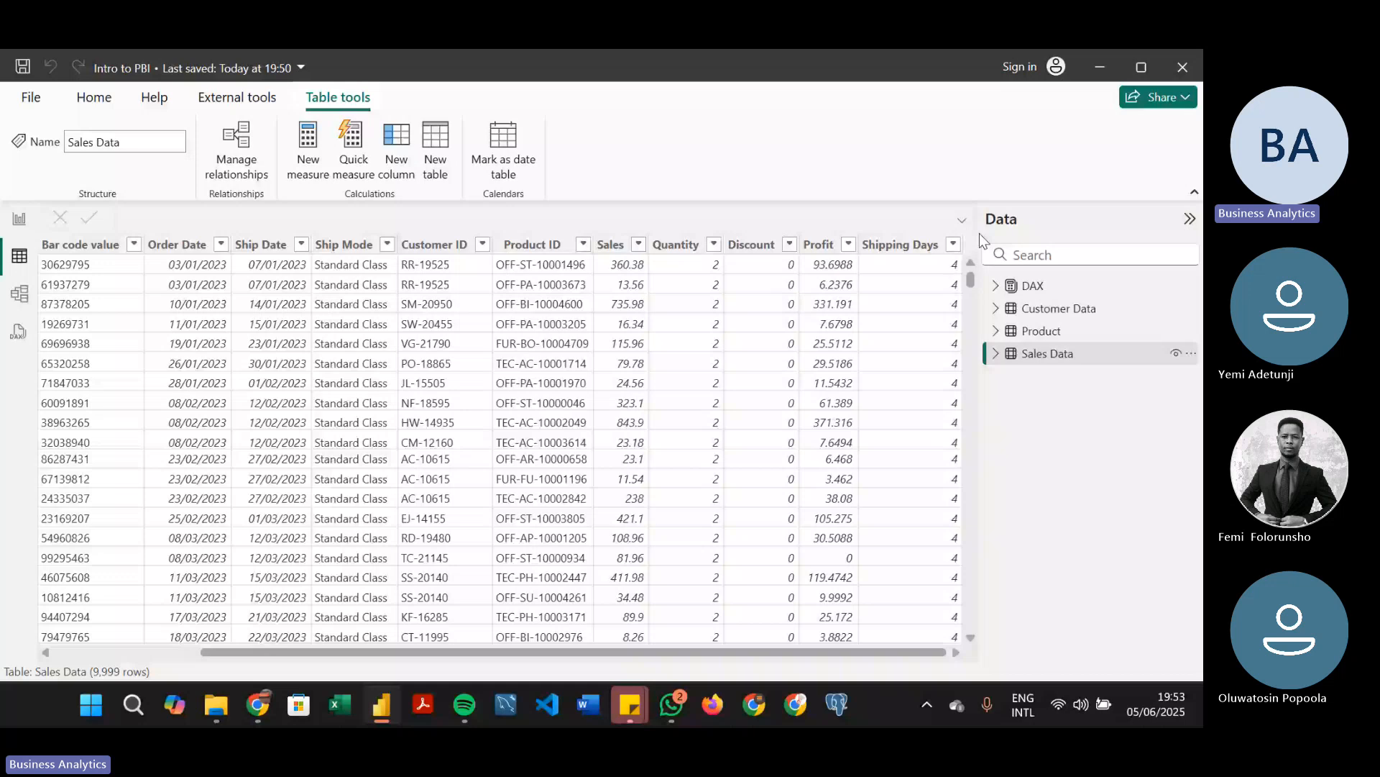
click(893, 246)
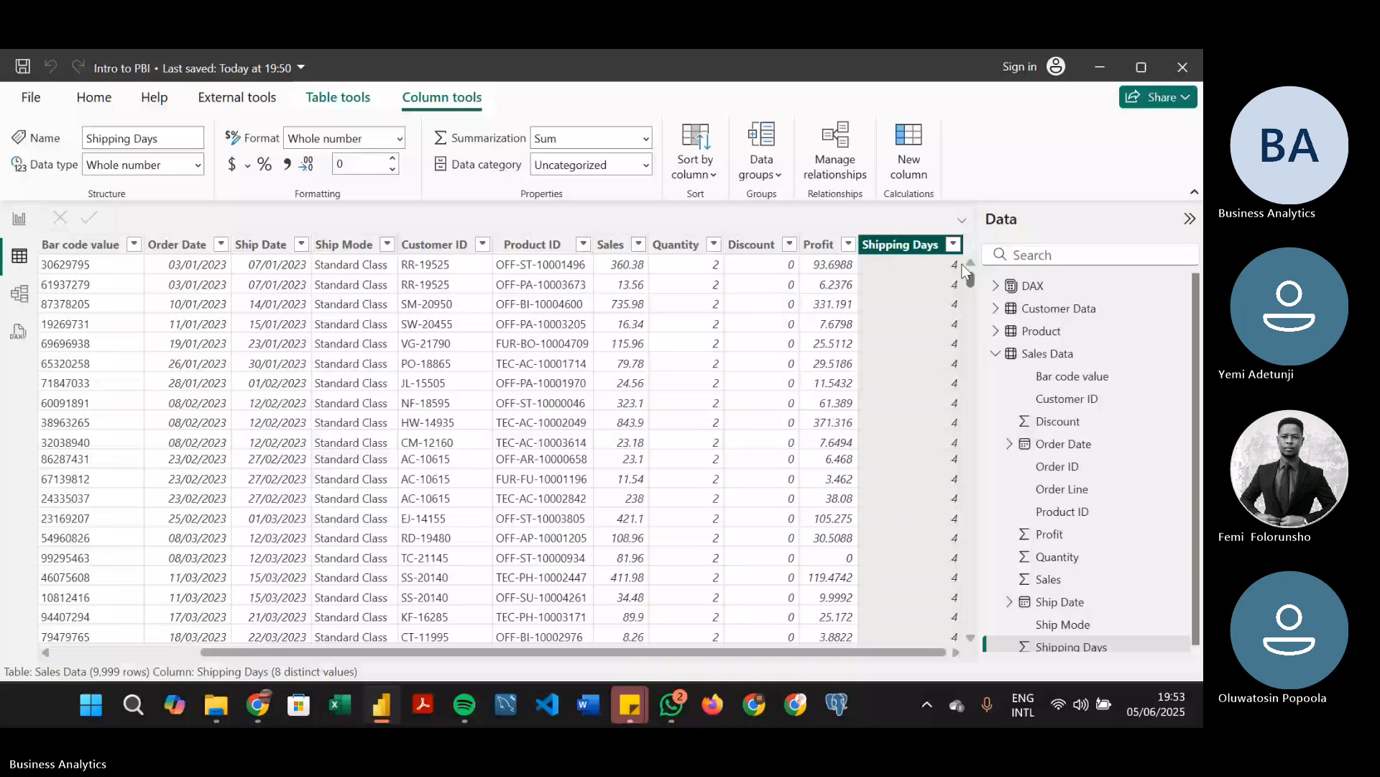
drag(969, 274, 866, 344)
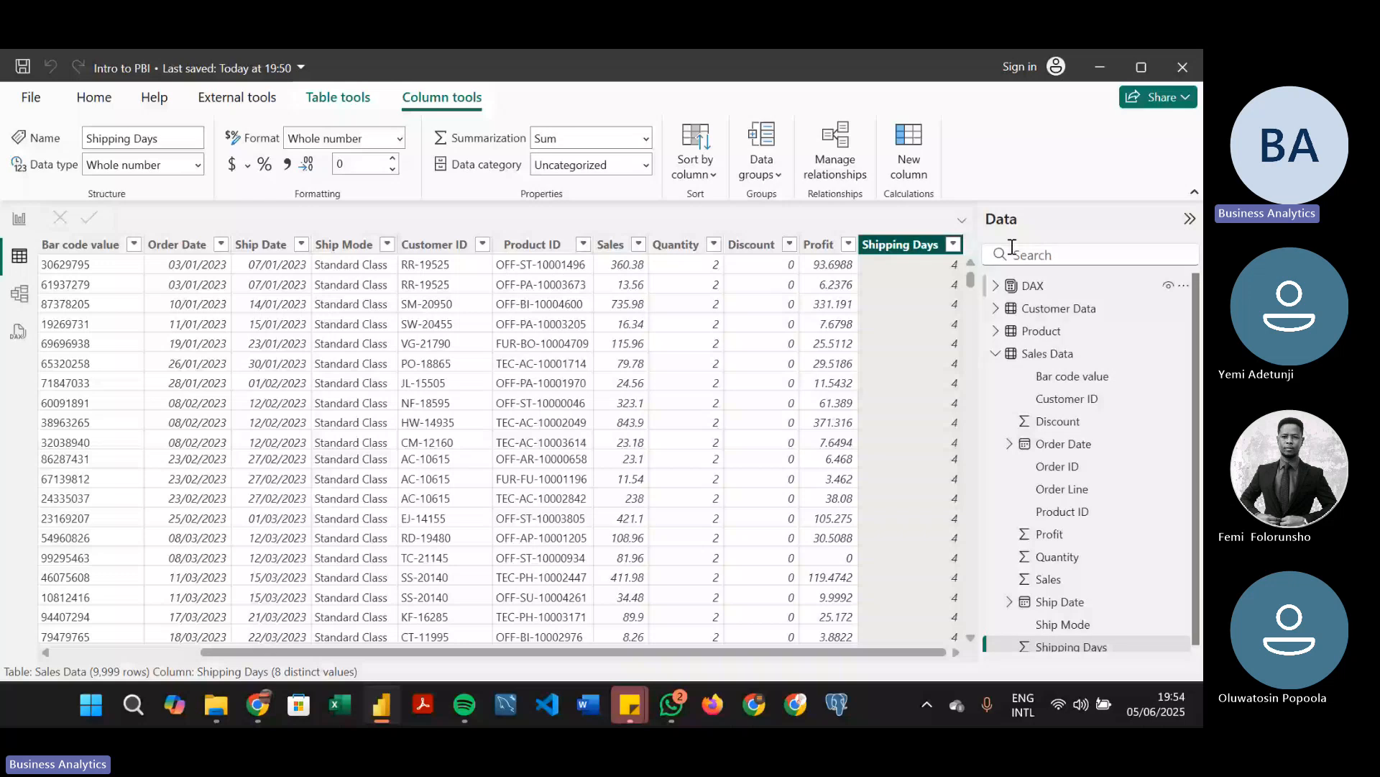
click(755, 341)
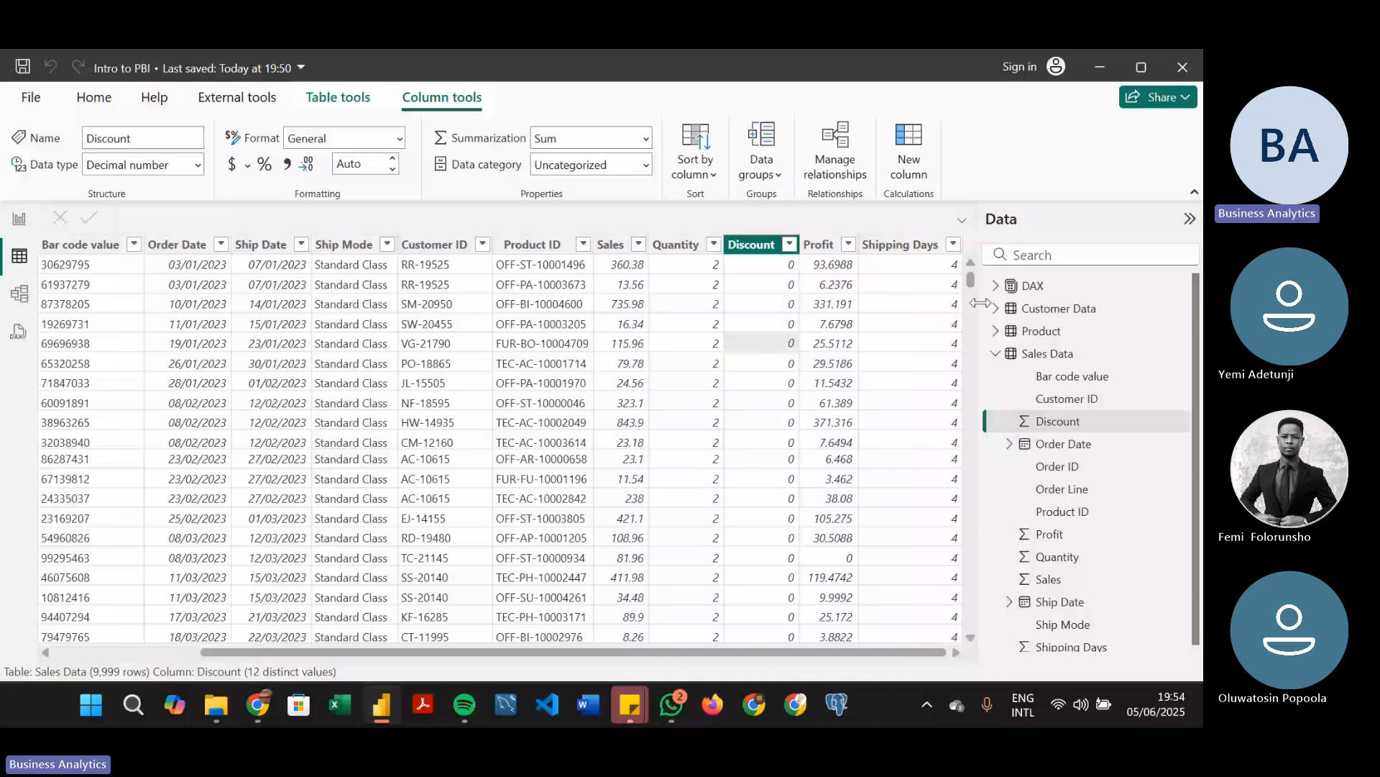
click(1066, 354)
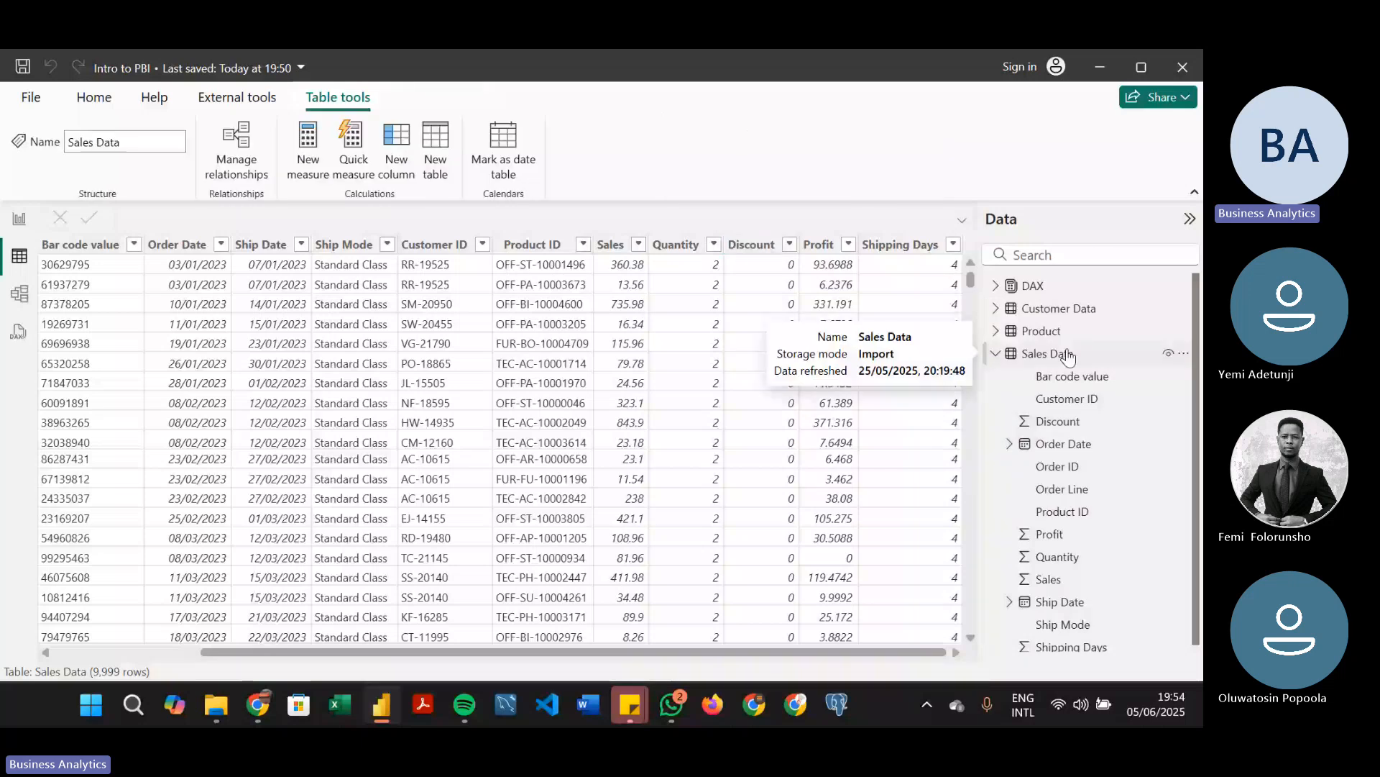
click(728, 291)
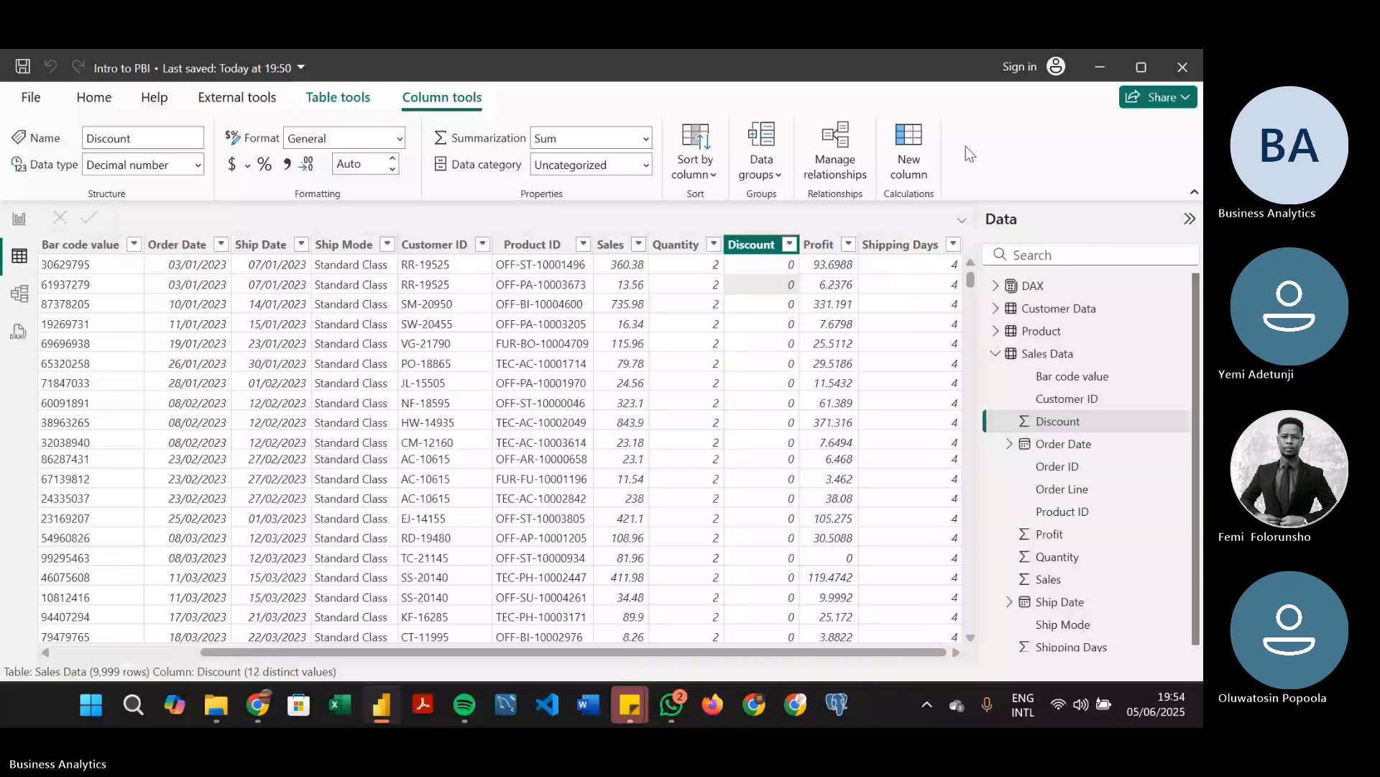
Add a calculated column to the Sales Data table and name it Sales Segment in its formula
click(922, 157)
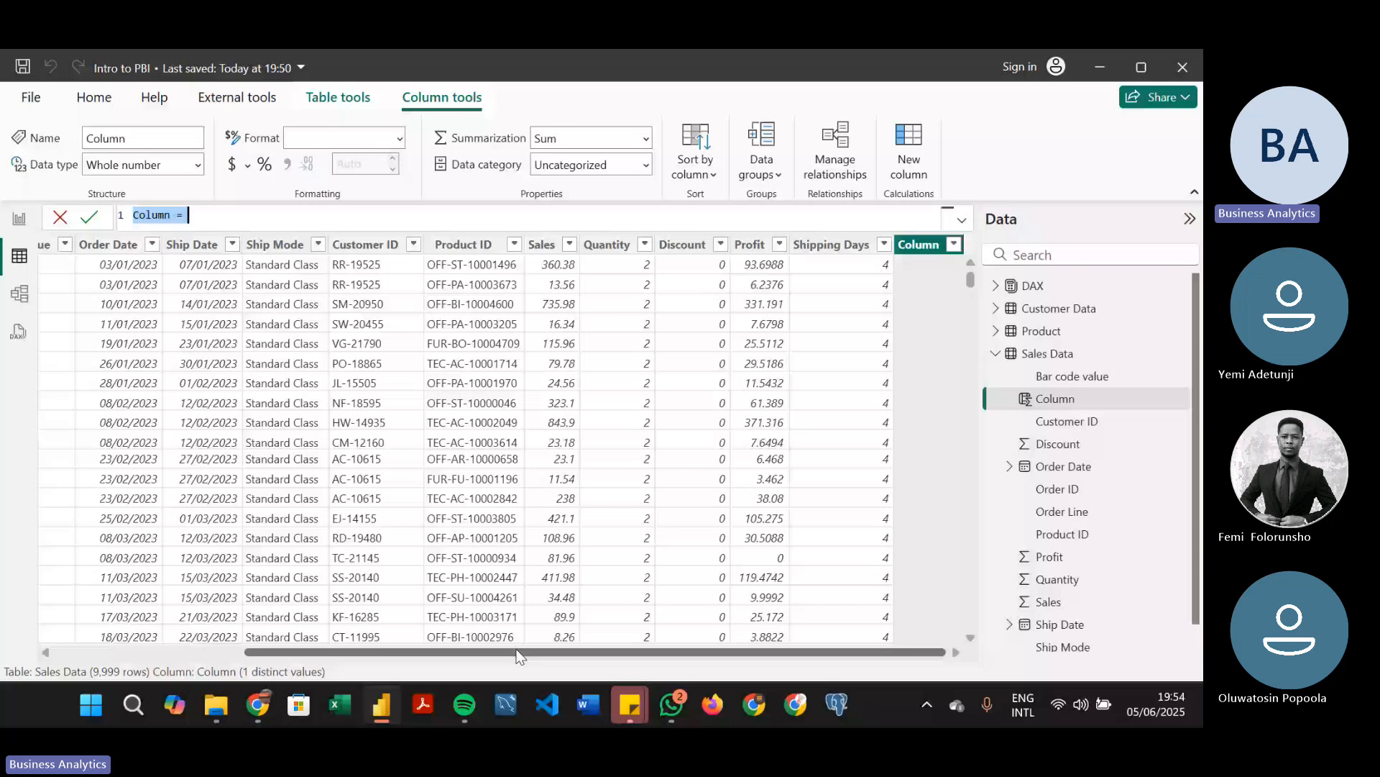
drag(520, 656, 719, 629)
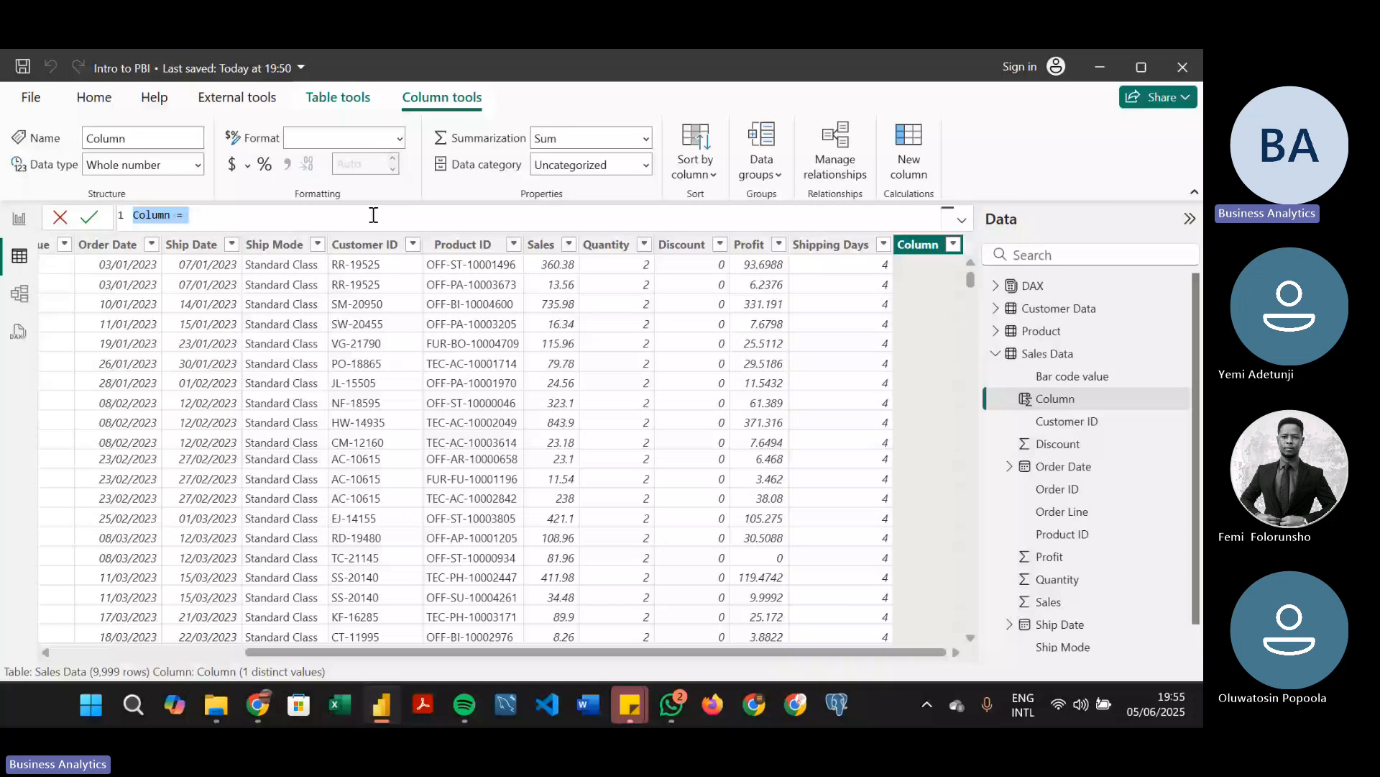
text(Sales)
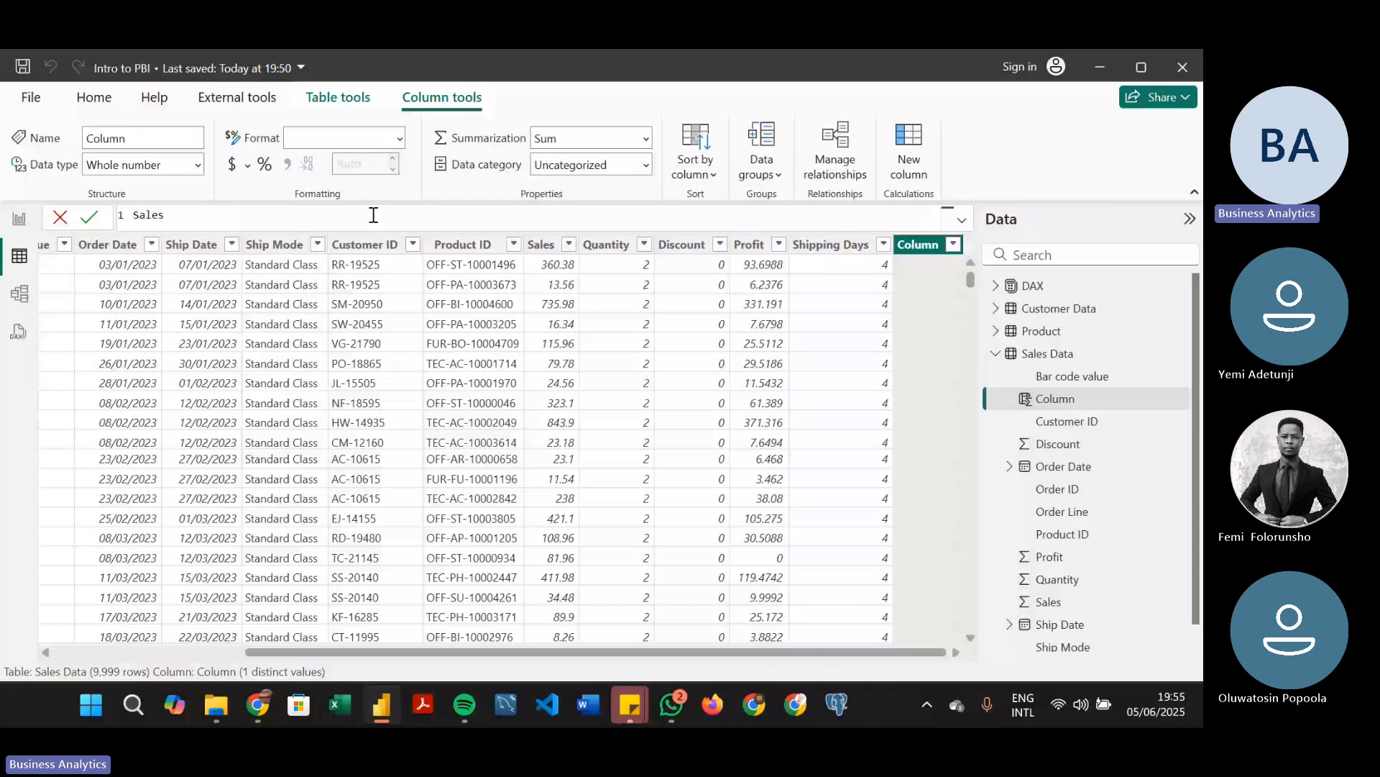
text( Segment)
Define the Sales Segment formula as an IF that tests 'Sales Data'[Quantity] < 5
text(IF)
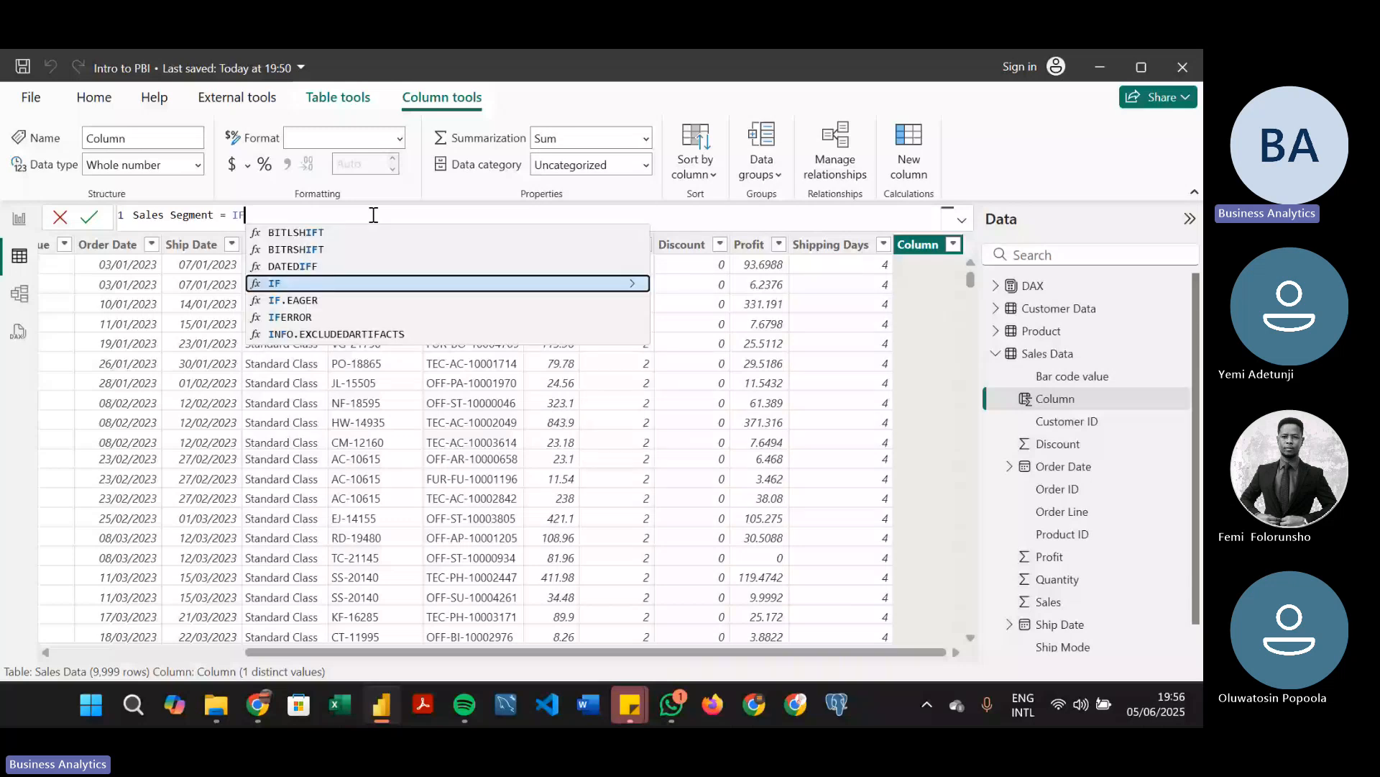
text(()
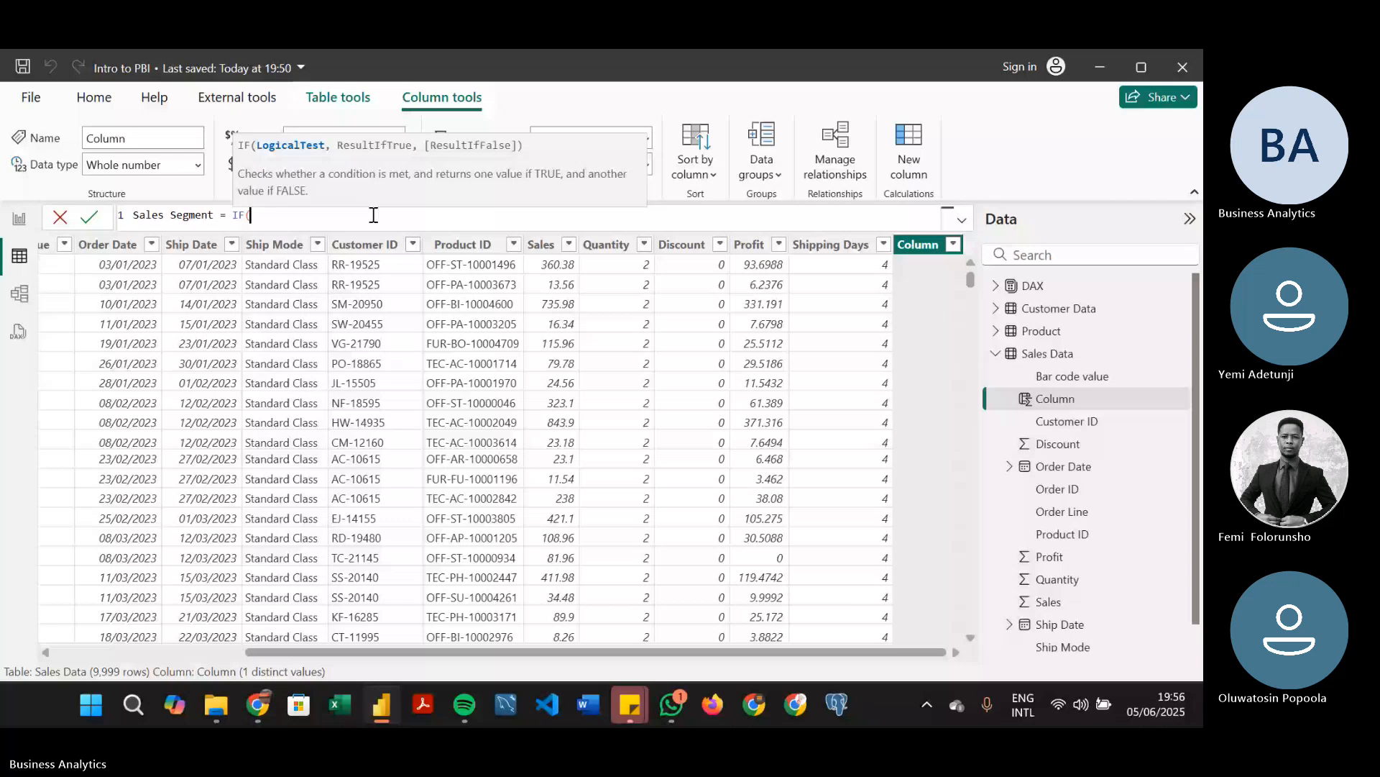
text(QUA)
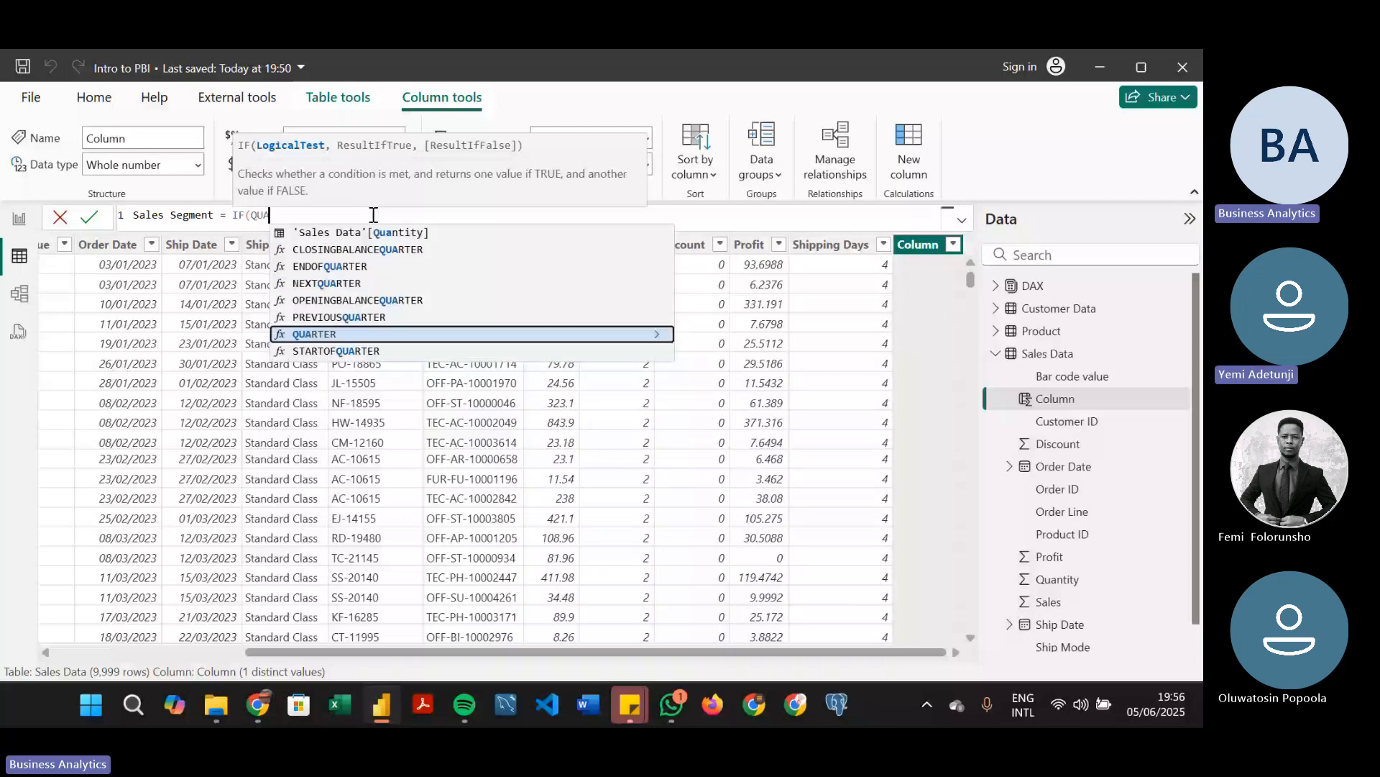
key(Up)
key(Up)
key(Up)
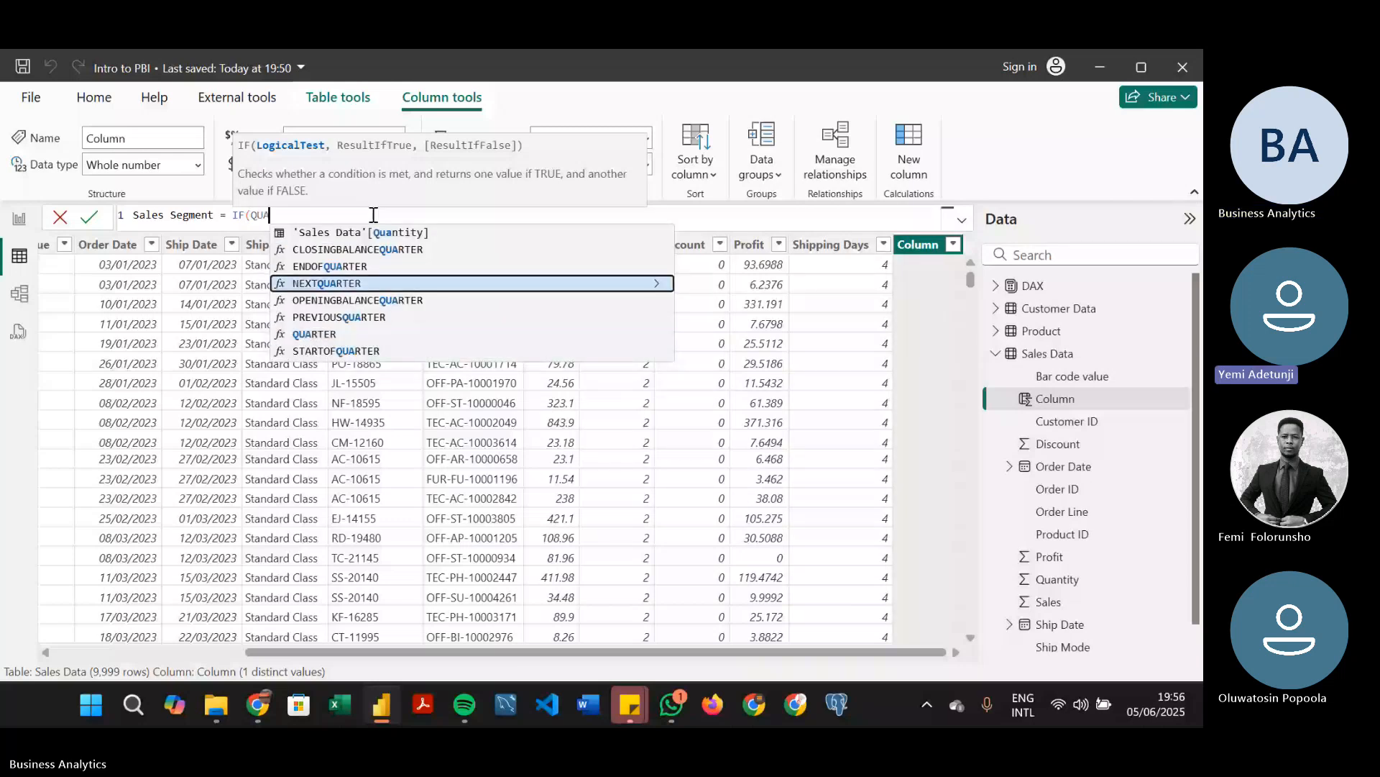
key(Up)
key(Up)
key(Up)
key(Tab)
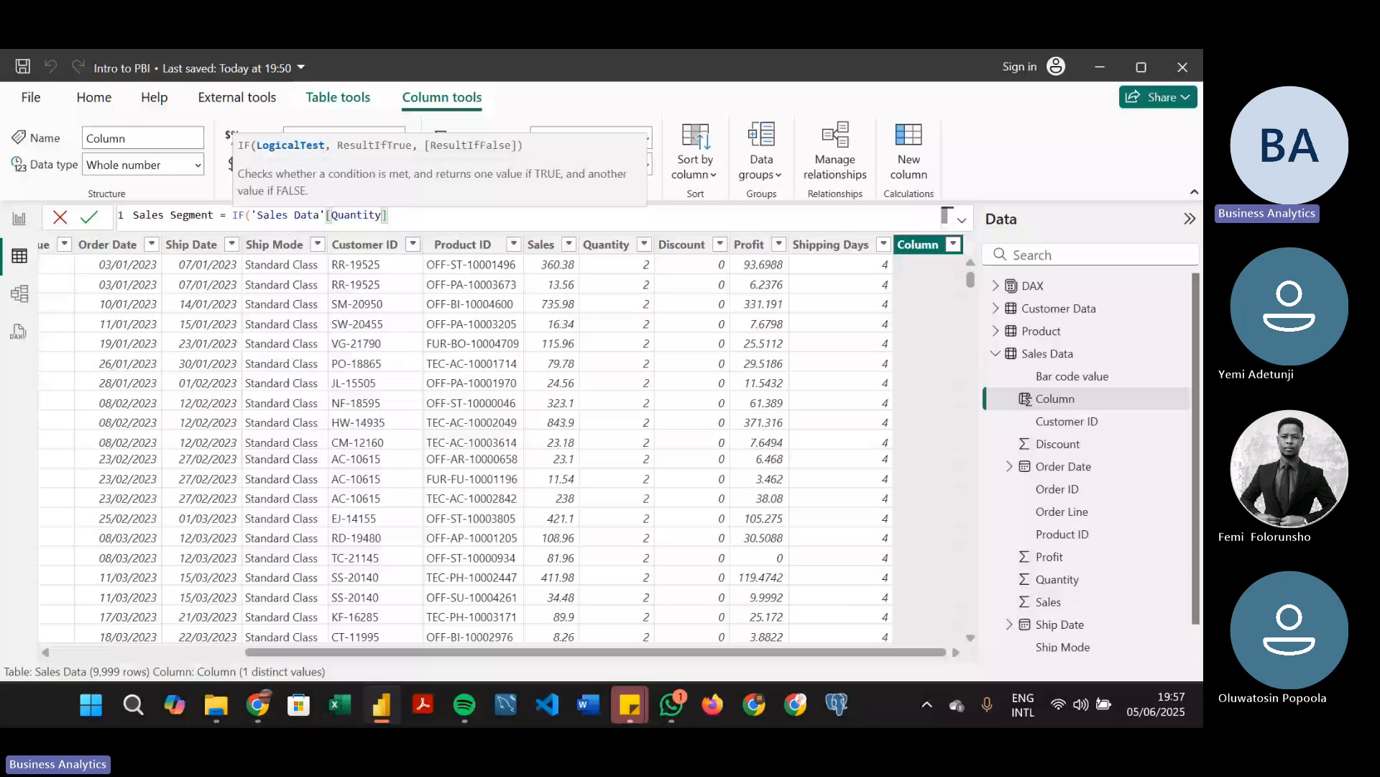
text(< 5,)
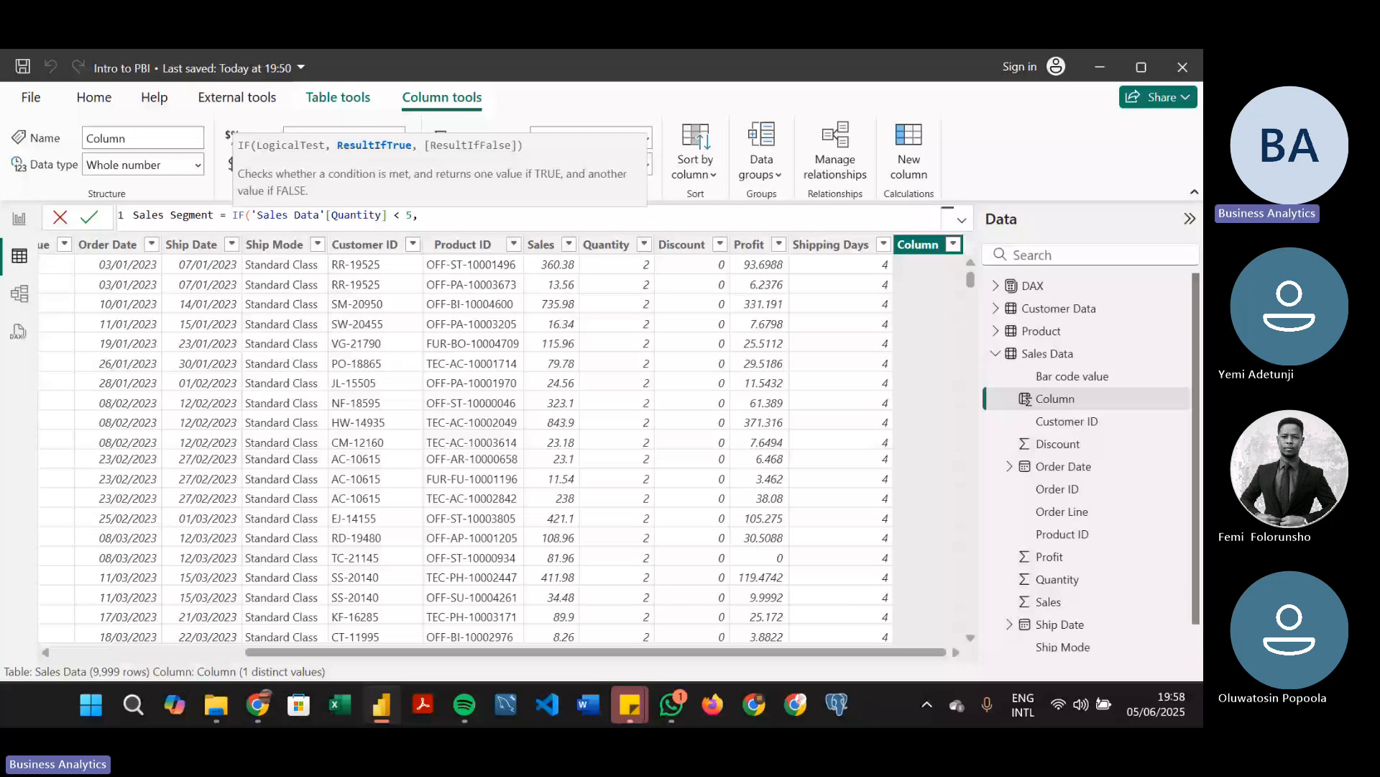
Complete the IF formula with "Retail" as the true result and "Wholesale" as the false result, and commit it
text("Retail)
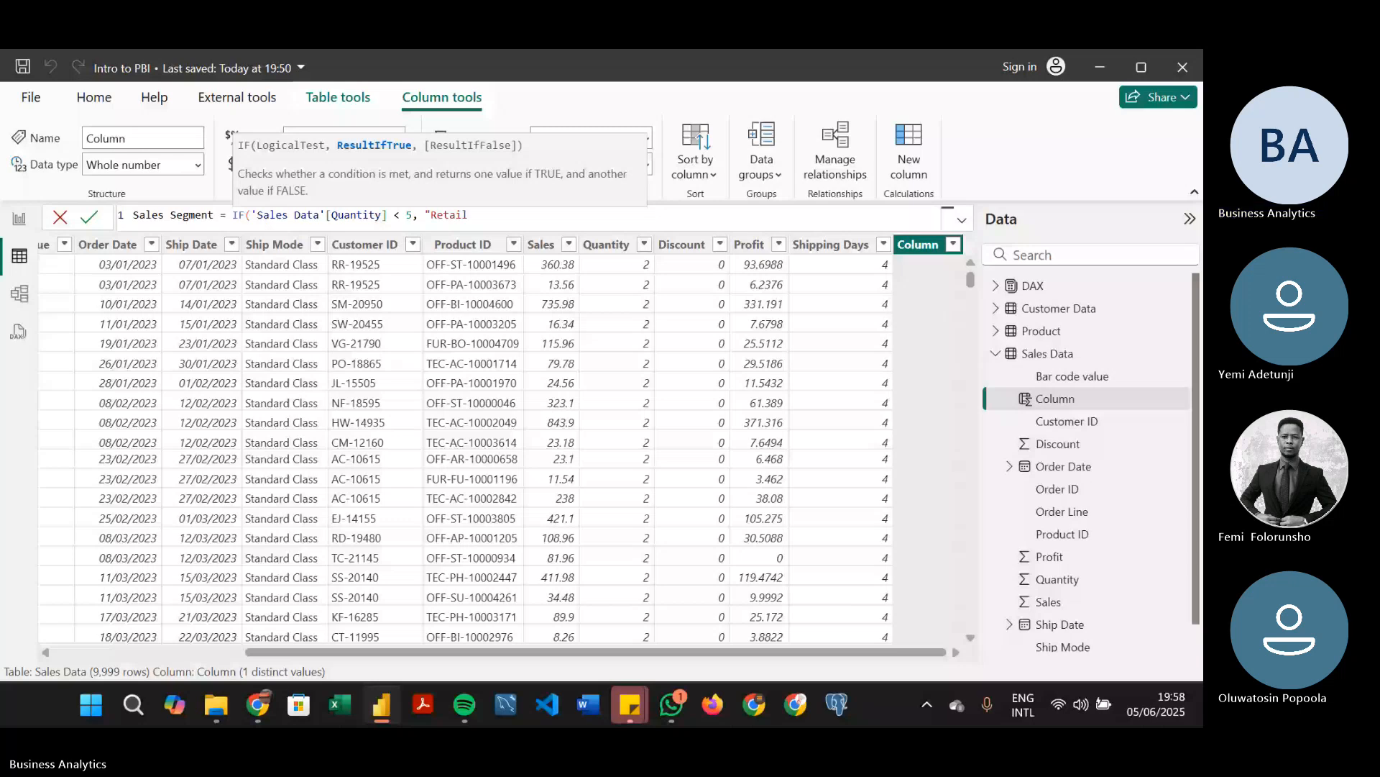
text(","W)
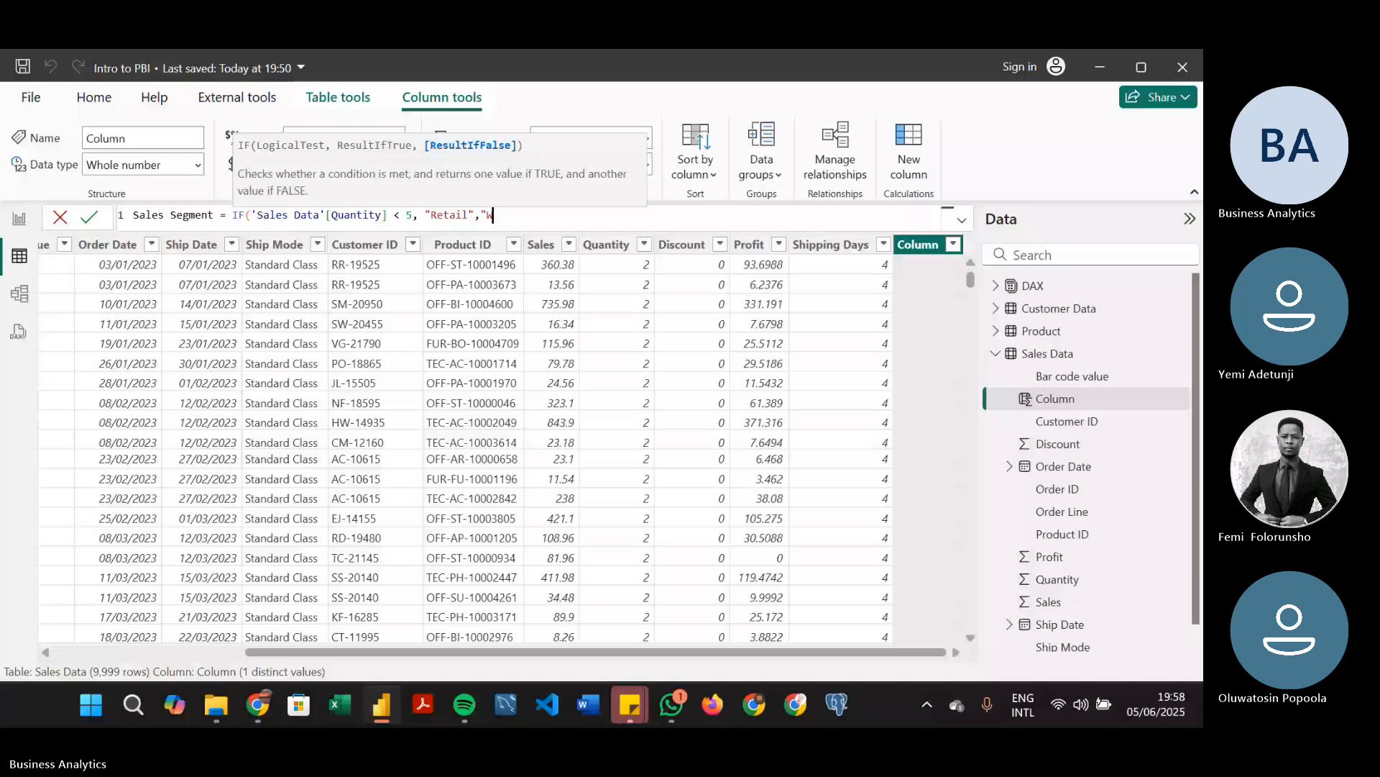
text(hole)
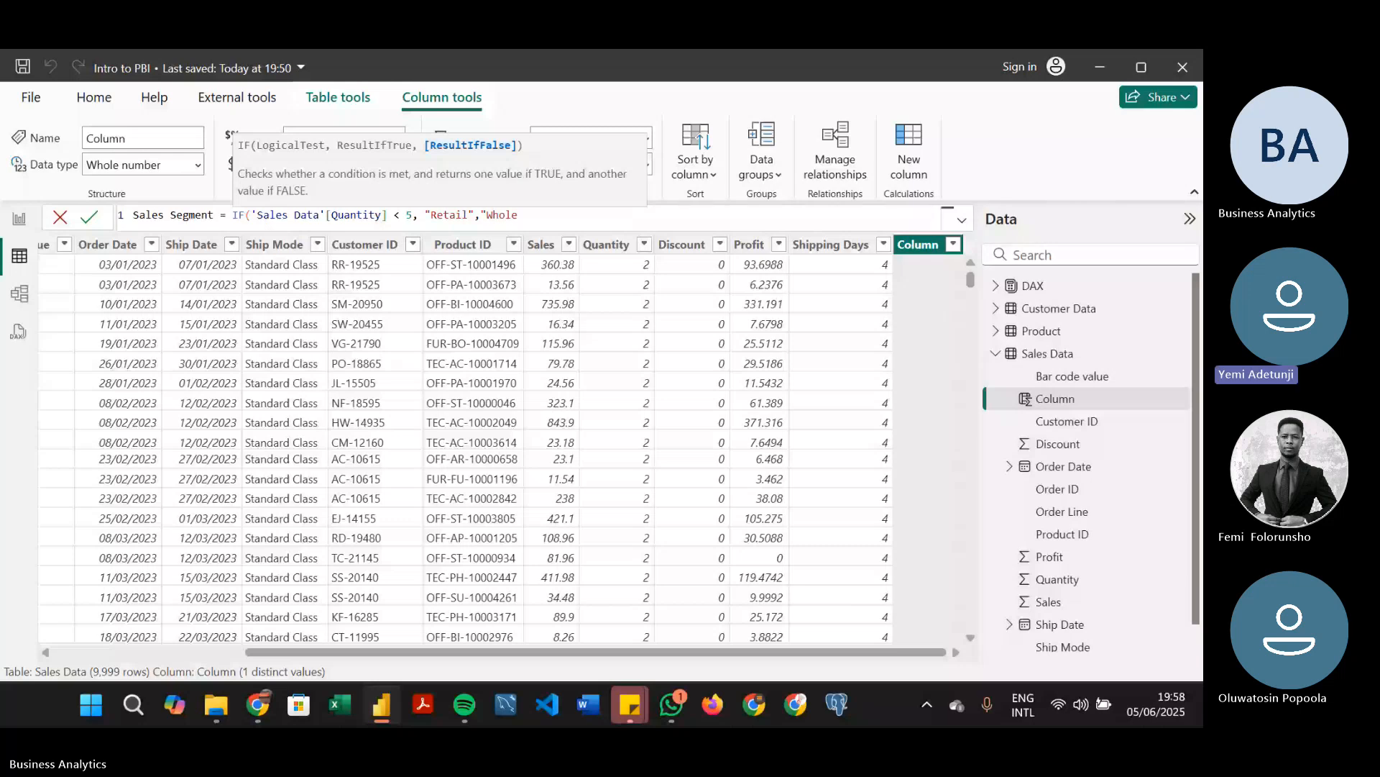
text(sale)
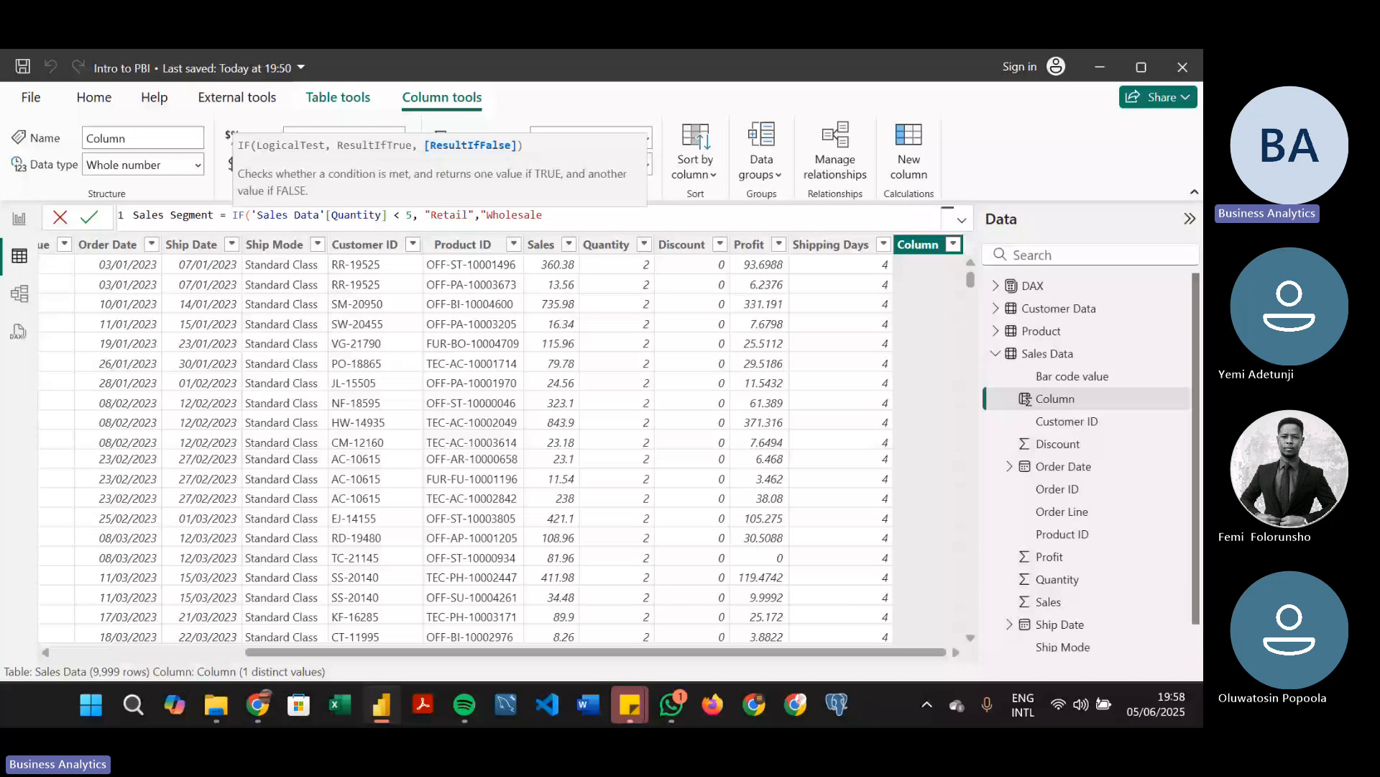
text("))
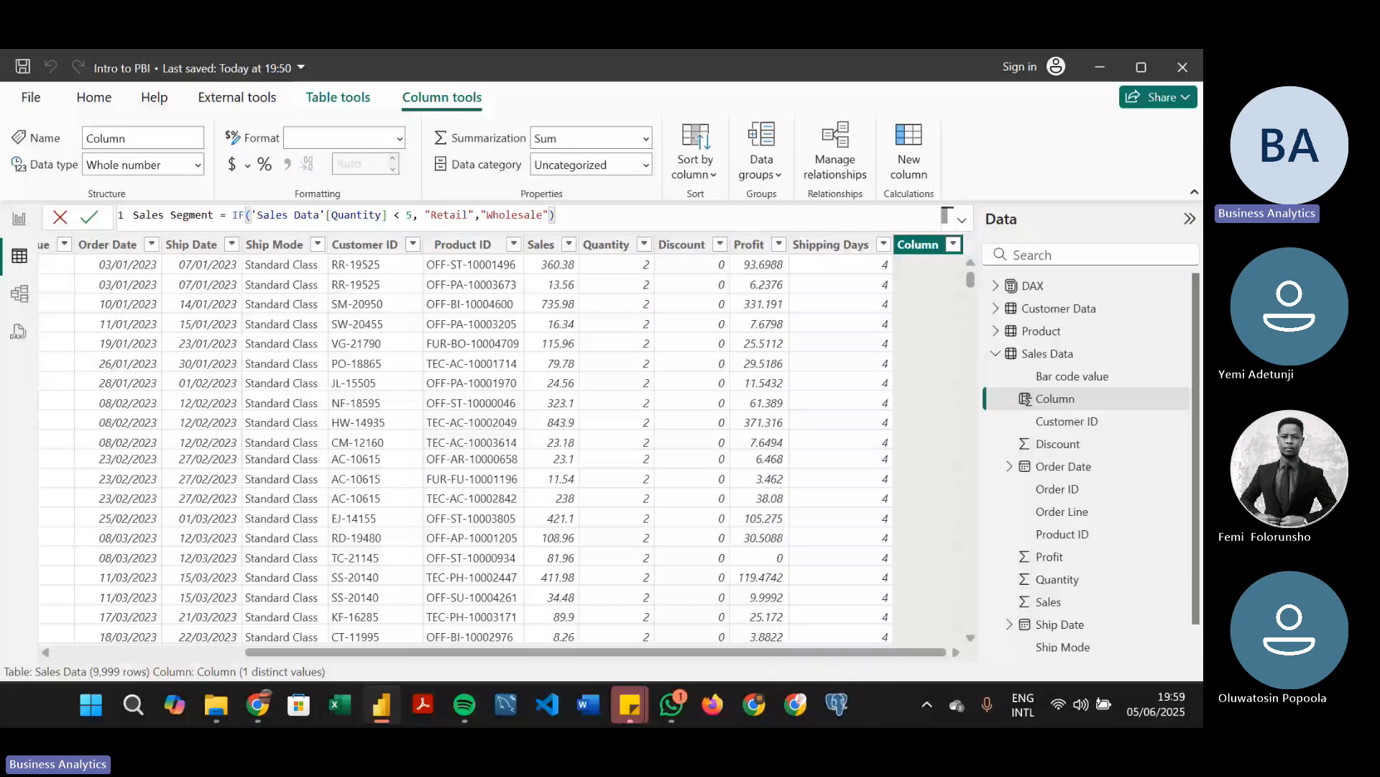
key(Return)
Filter the Quantity column to 10, check the Sales Segment values of those rows, and clear the filter
click(609, 245)
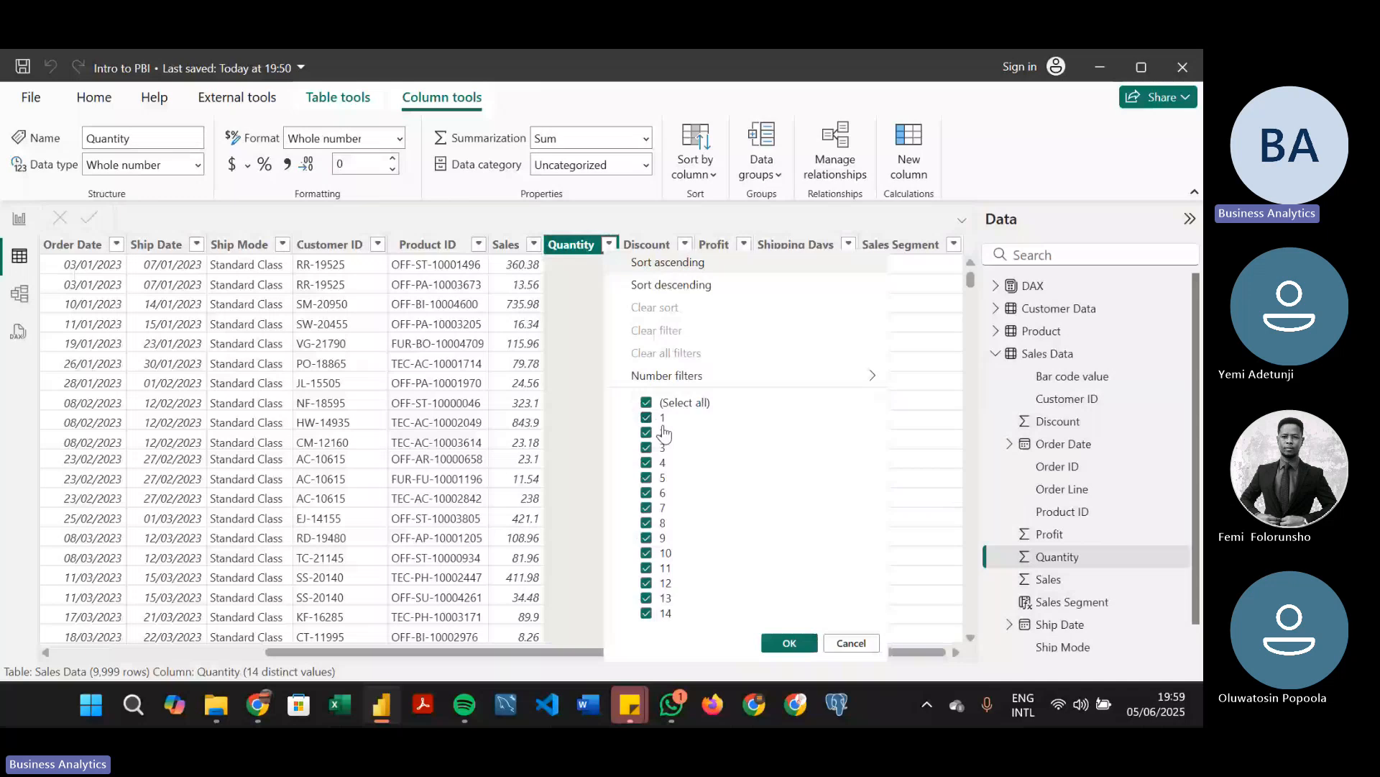
click(646, 403)
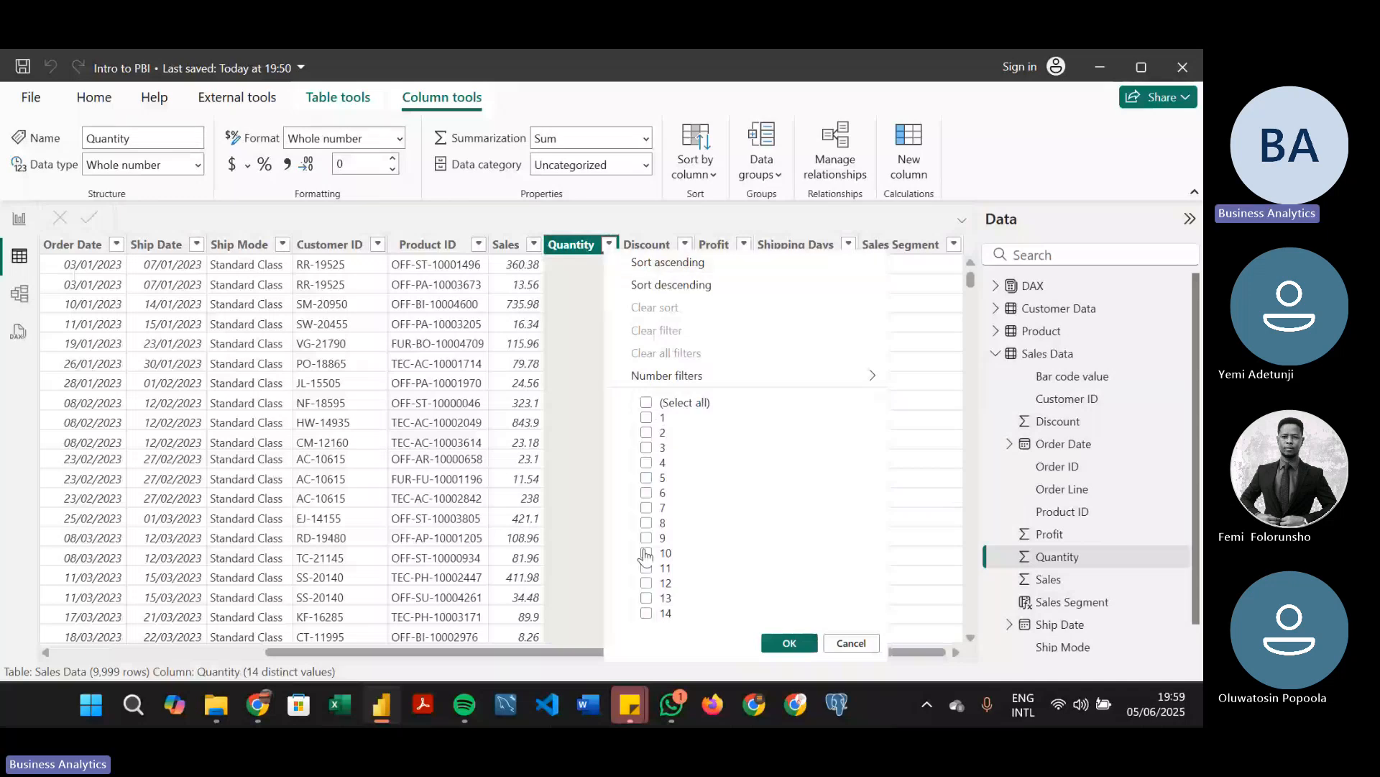
click(647, 553)
click(787, 644)
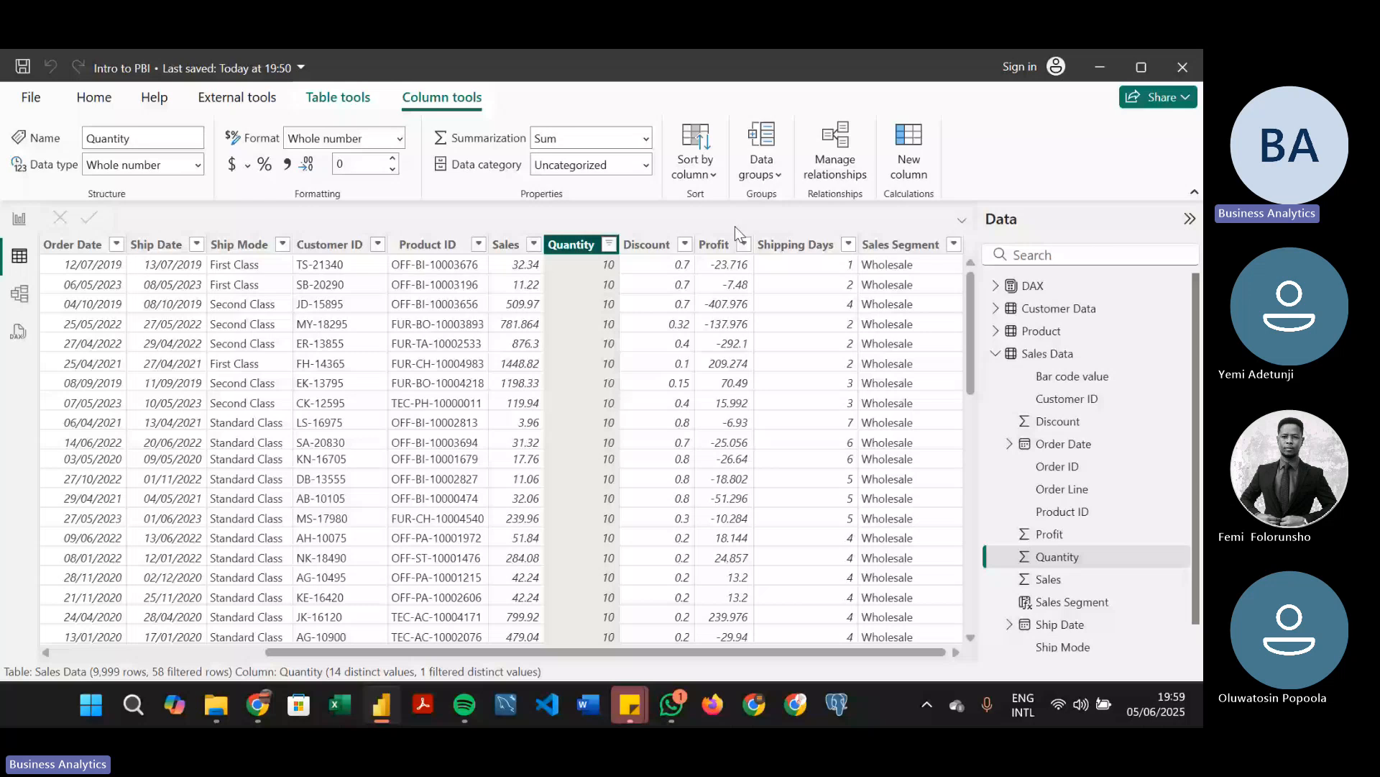
click(609, 245)
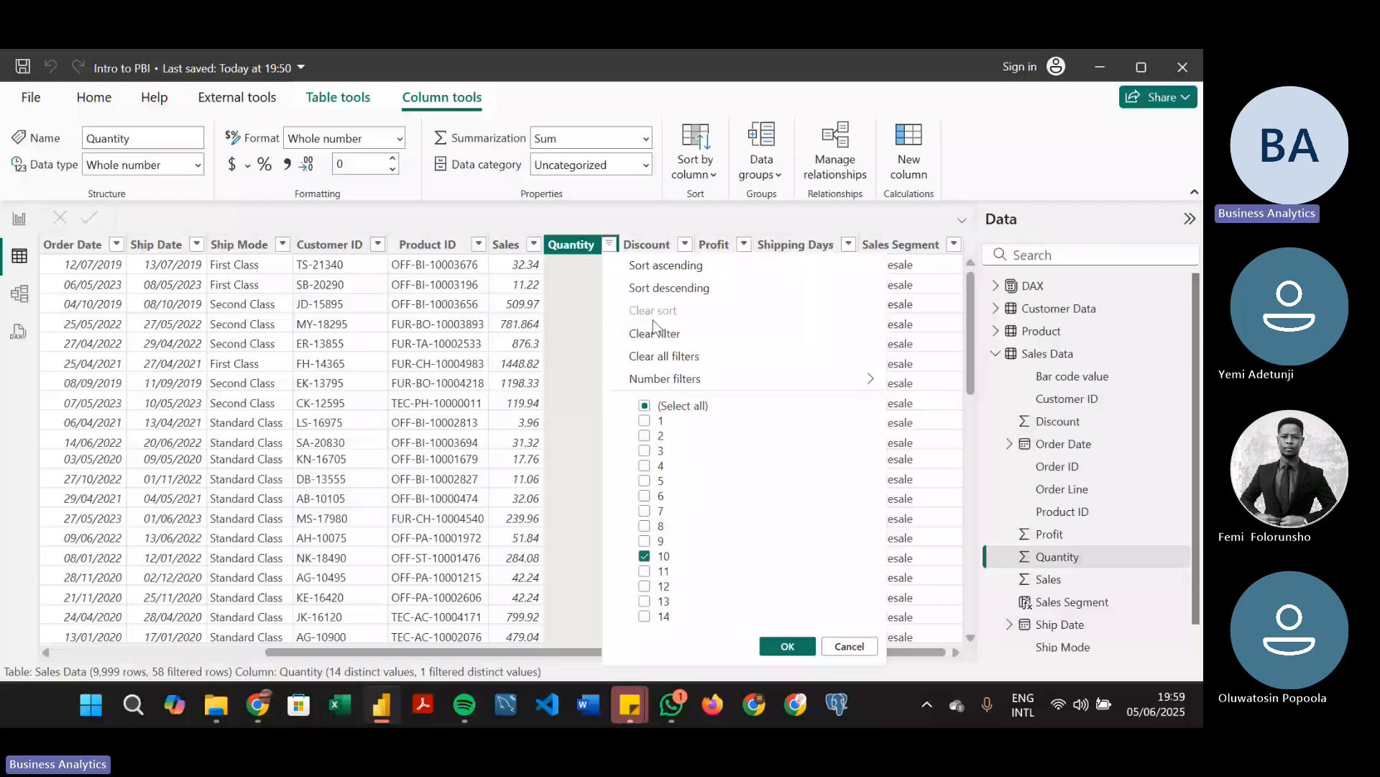
click(656, 333)
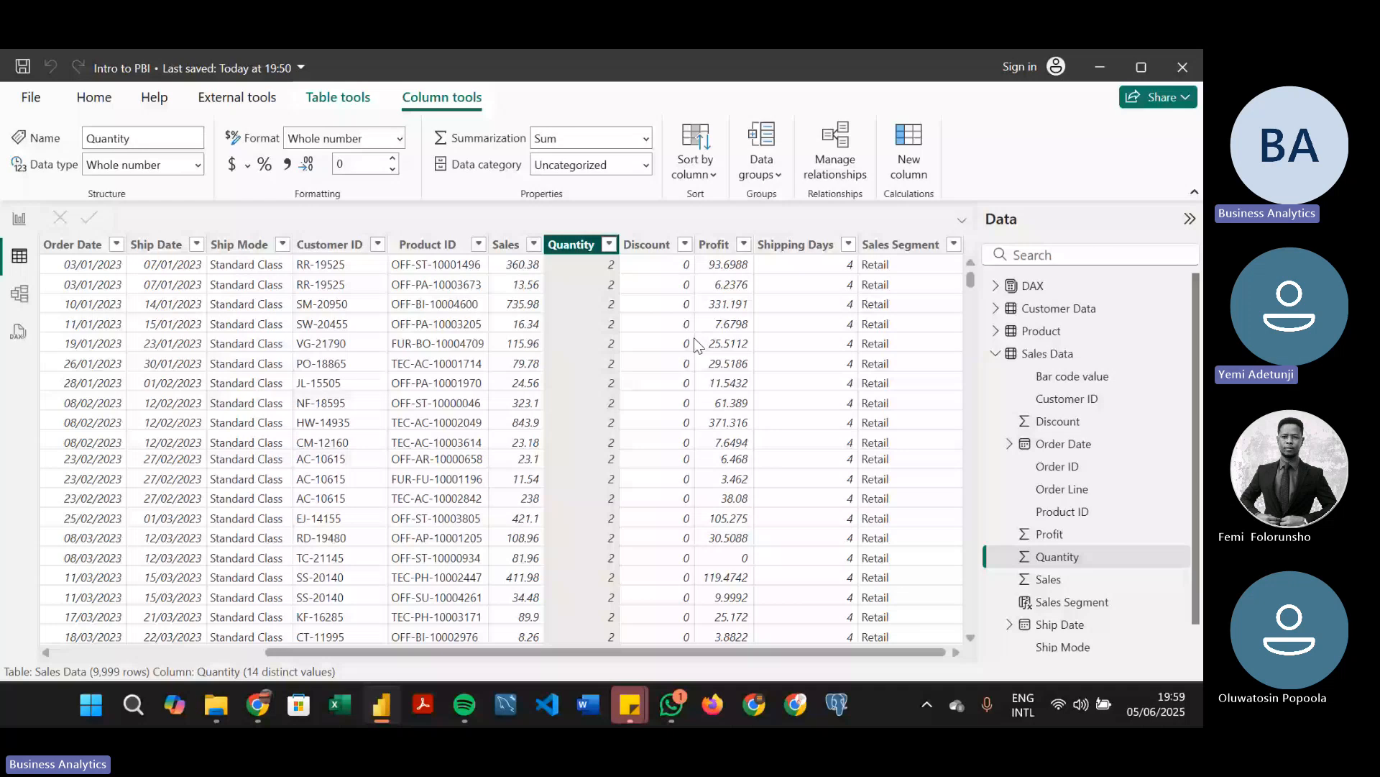
Copy the complete formula of the Sales Segment column
click(891, 251)
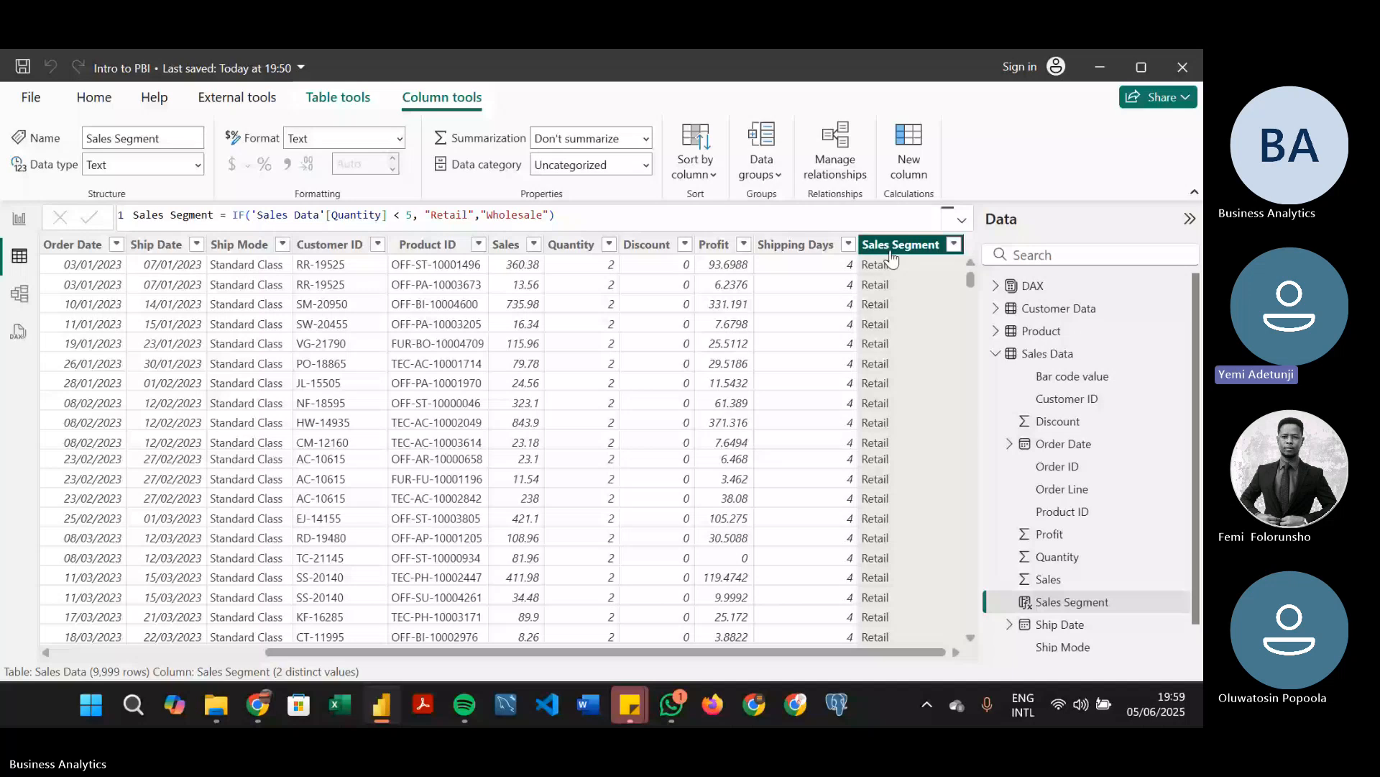
click(589, 220)
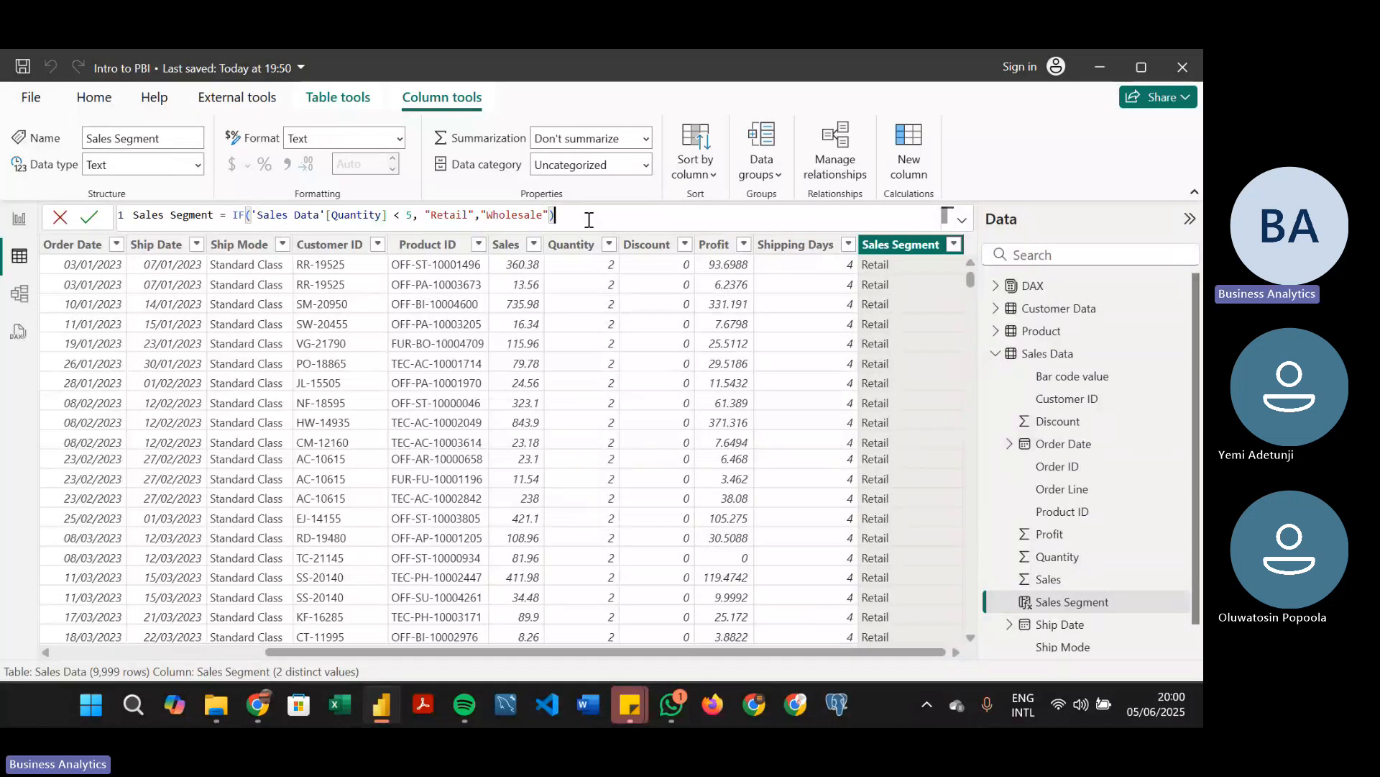
drag(586, 220, 76, 220)
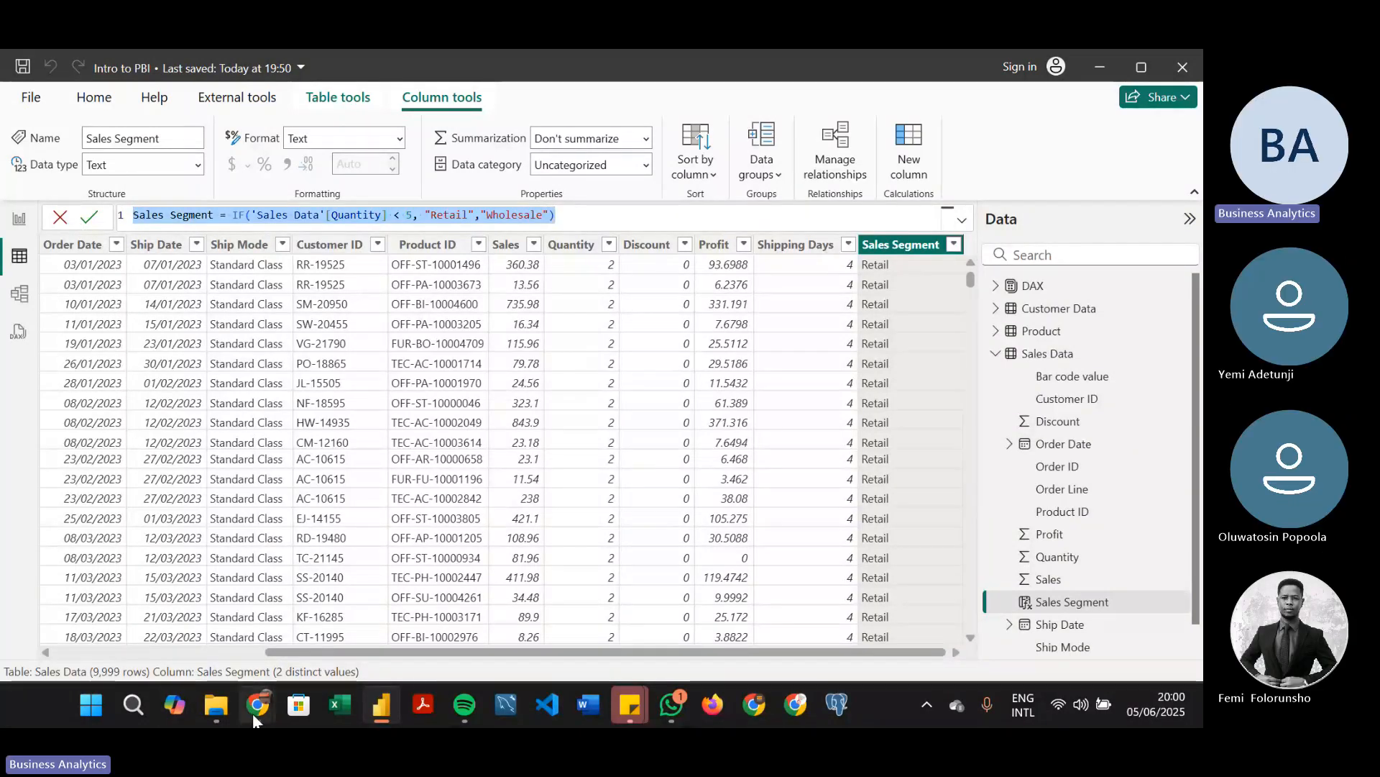
Switch to the Teams meeting in Chrome, send the copied Sales Segment formula in the meeting chat, and return to Power BI
mouse_move(252, 714)
click(191, 580)
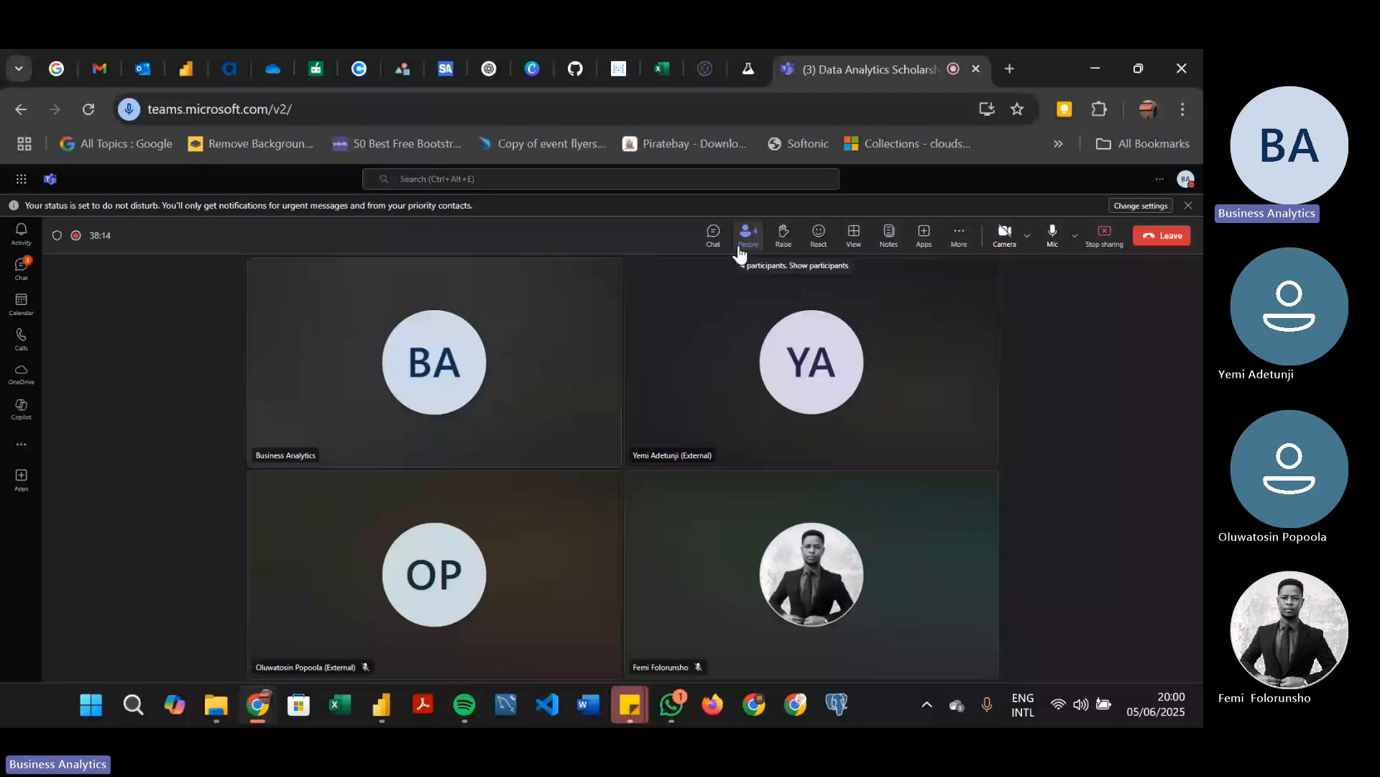
click(713, 235)
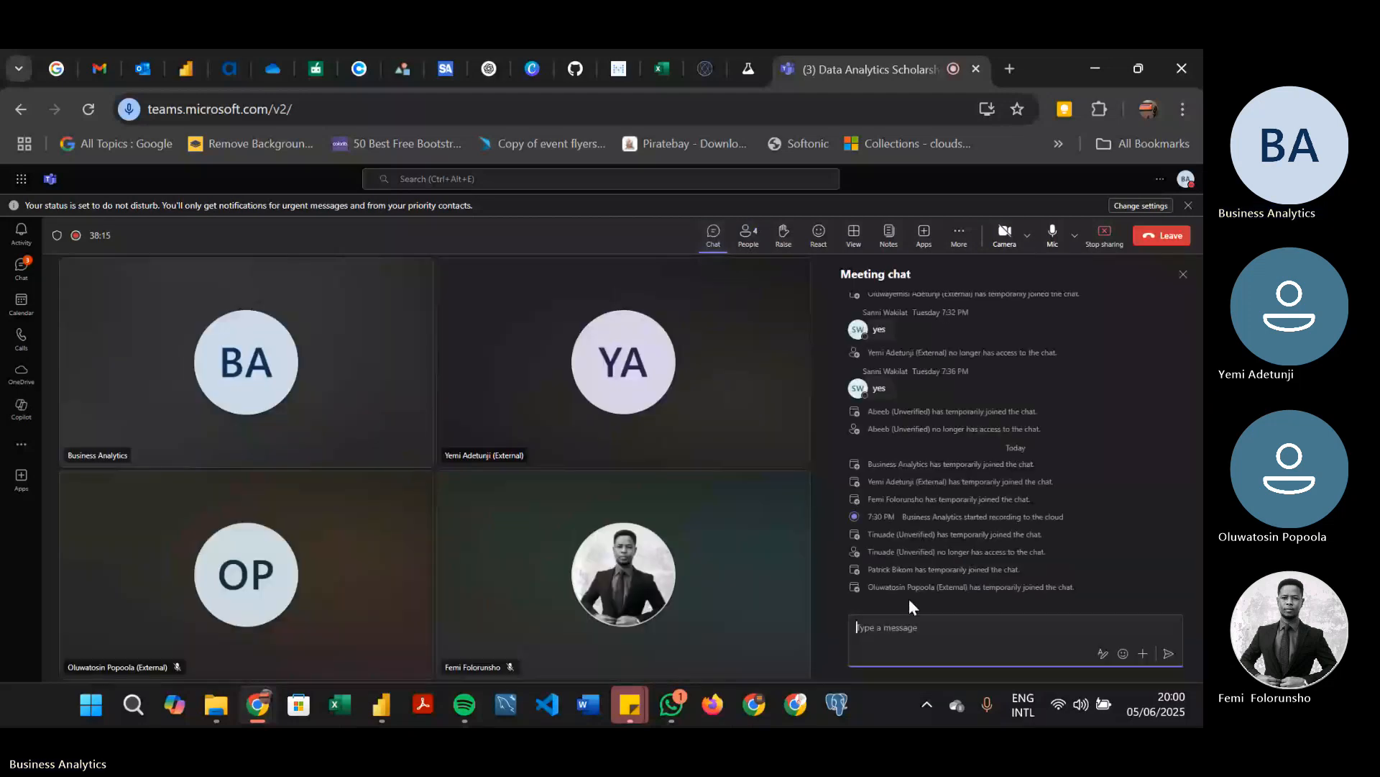
text(Sales Segment = IF('Sales Data'[Quantity] < 5, "Retail", "Wholesale" ))
key(Return)
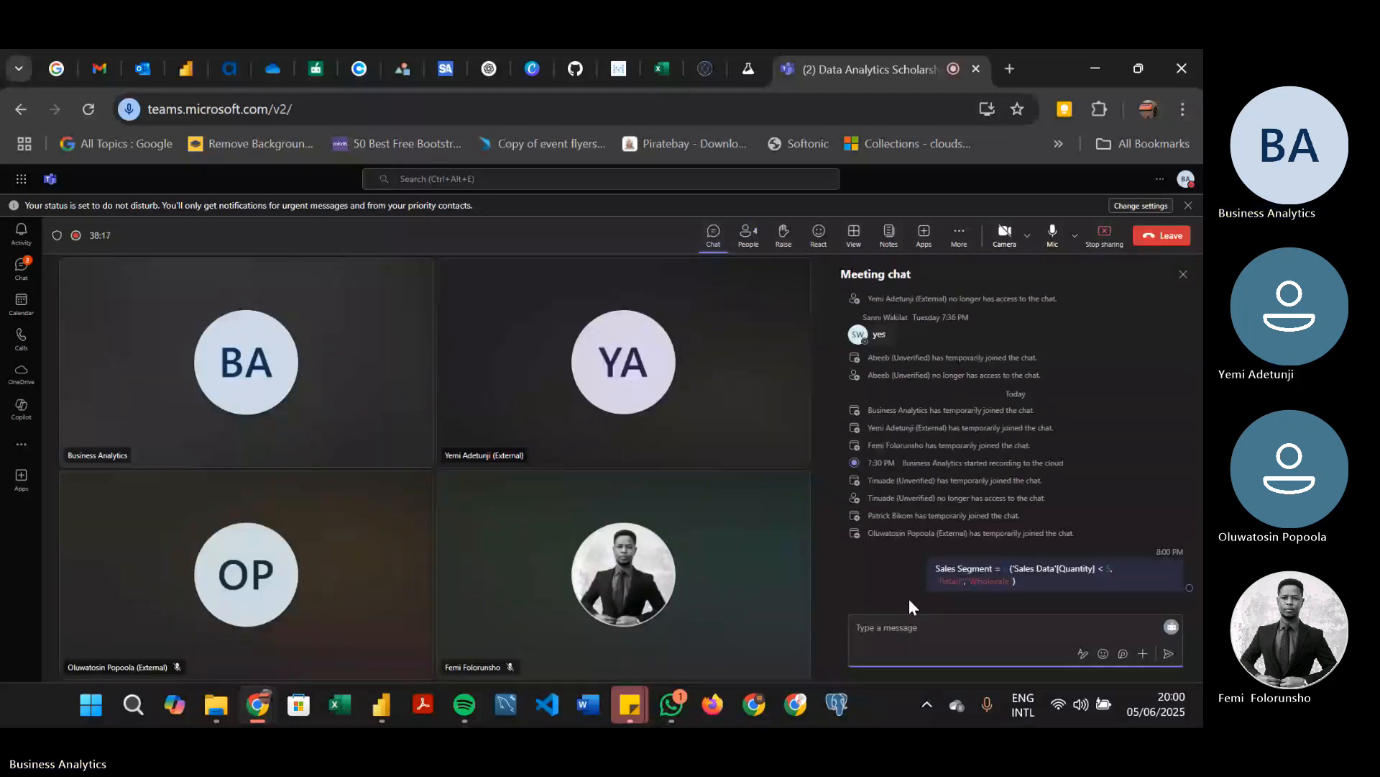
key(alt+Tab)
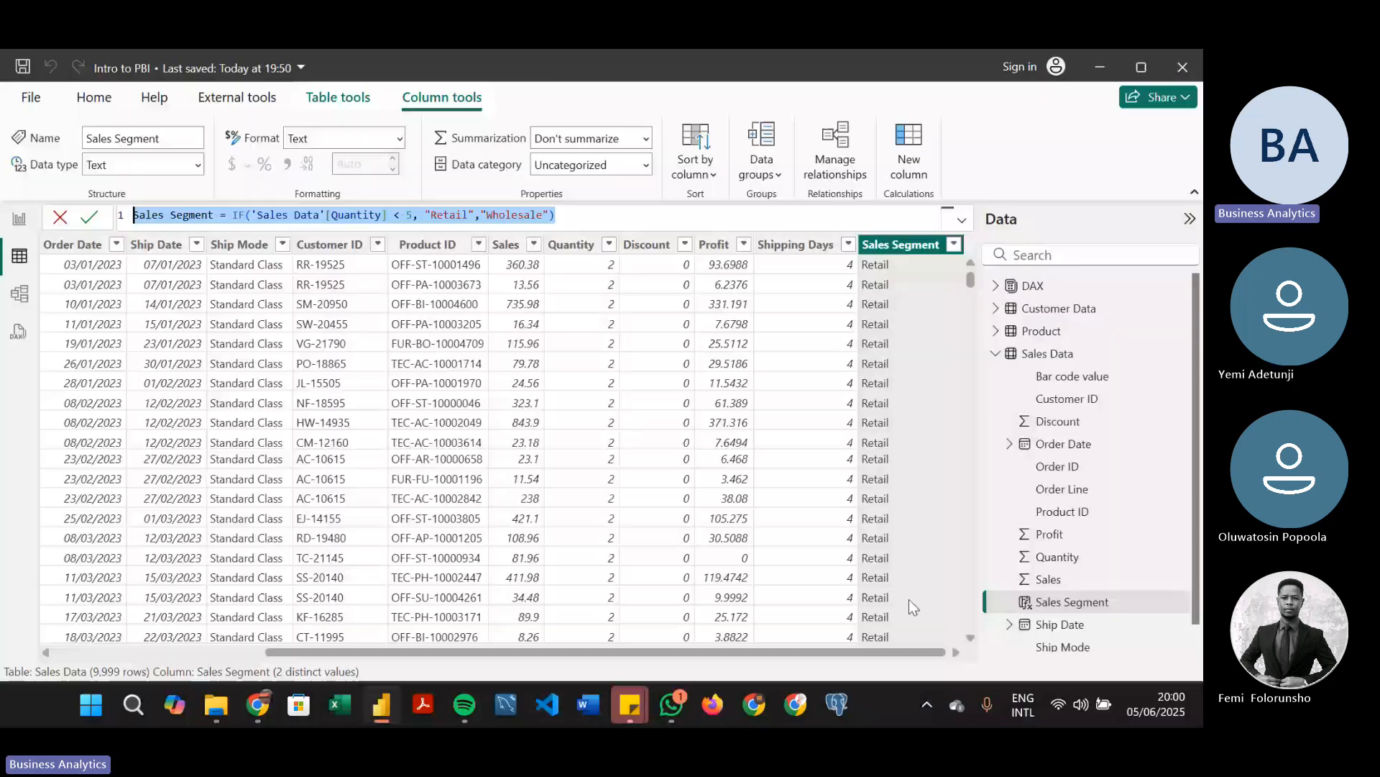
click(832, 251)
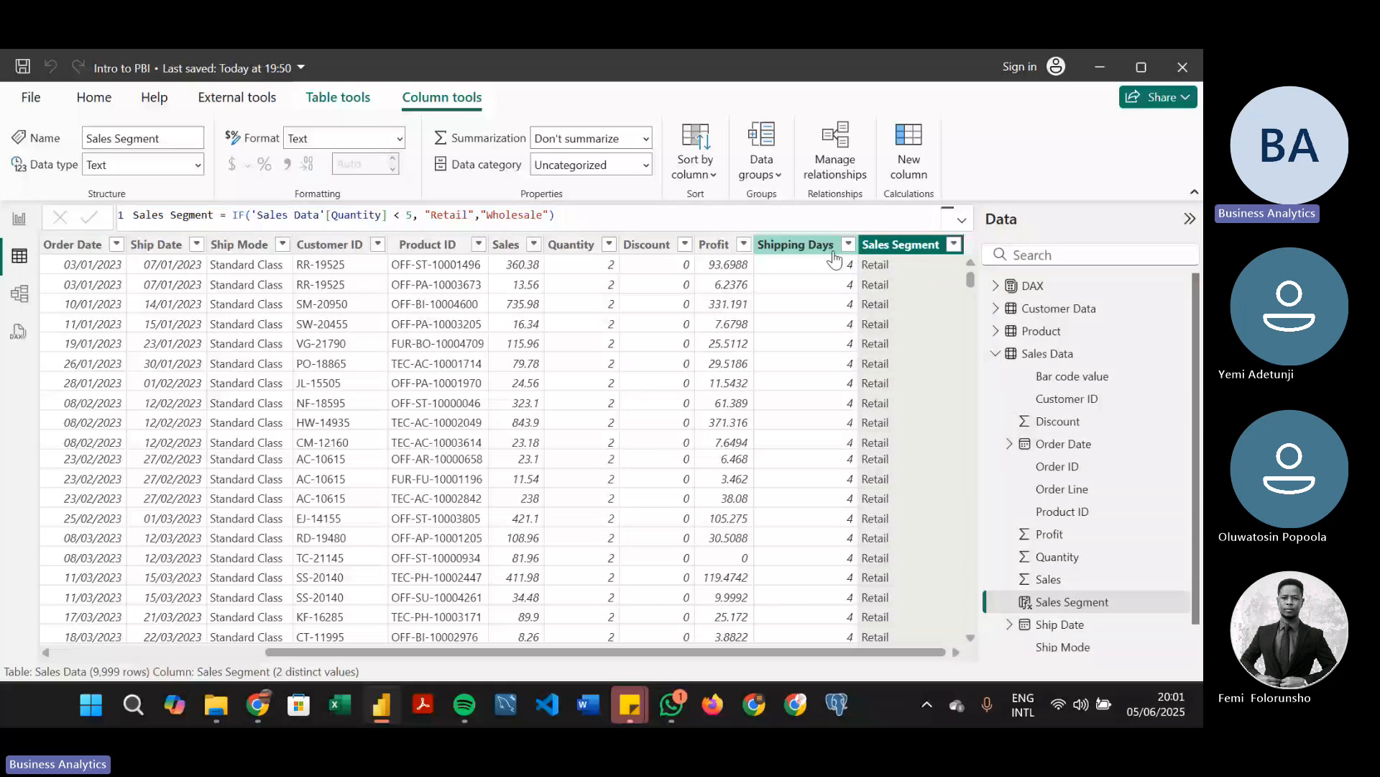
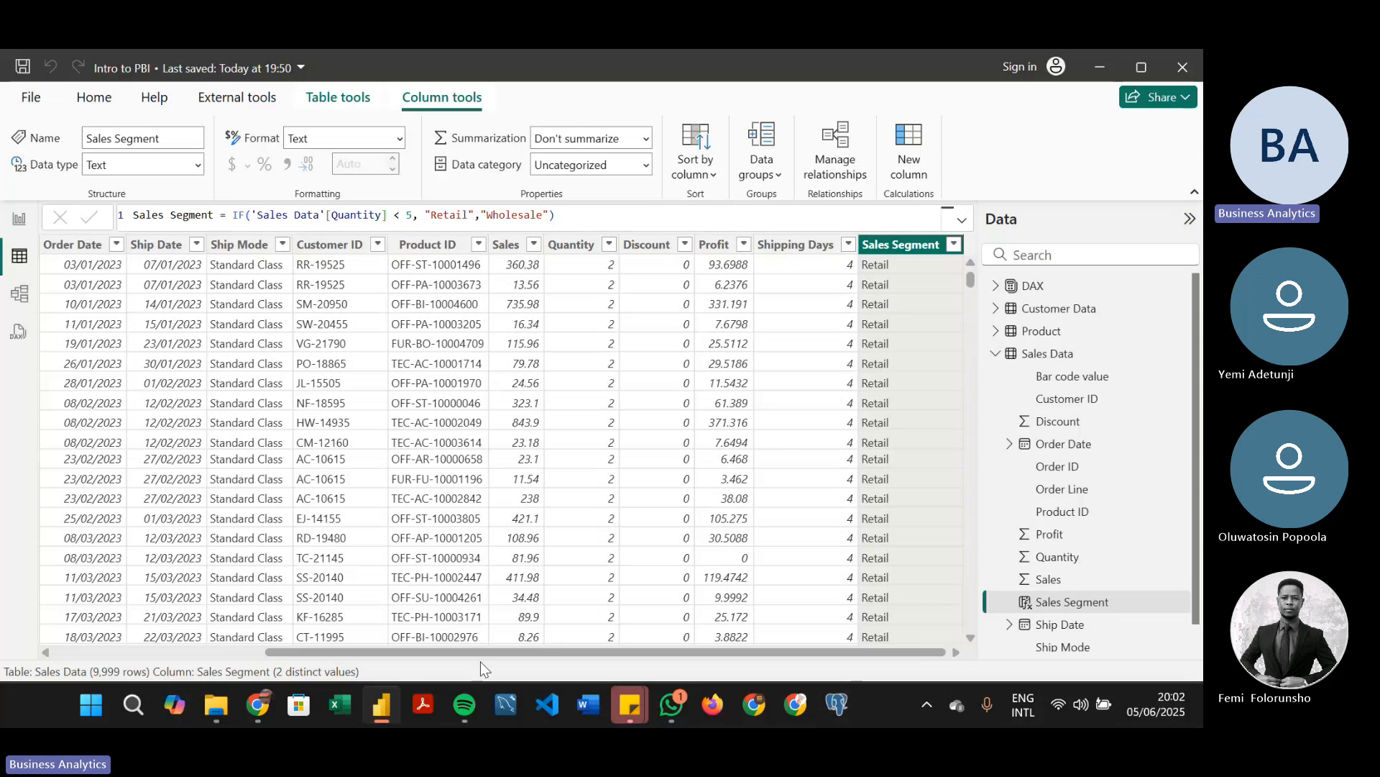
Examine the Product ID column in Sales Data, the Product table's columns, and the relationship between both tables in the model
drag(414, 652, 334, 630)
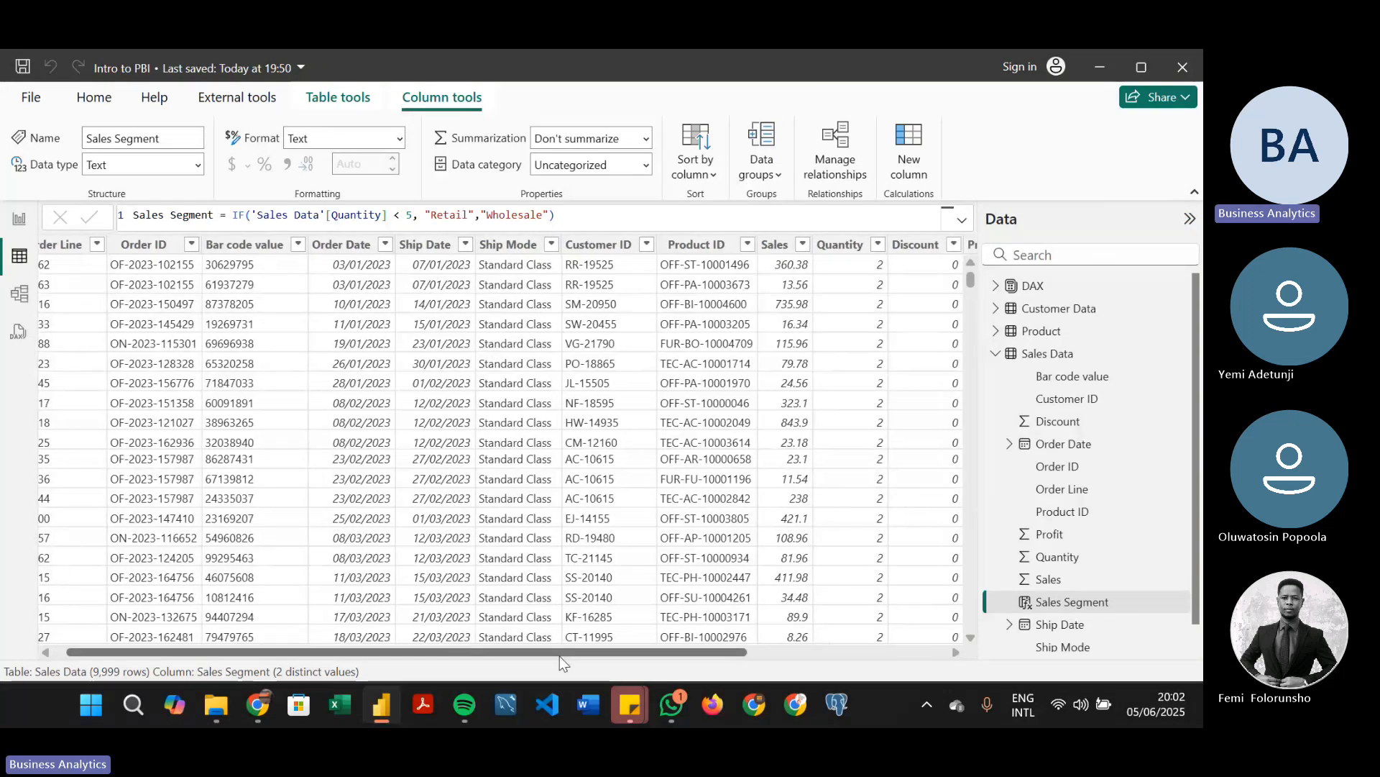
drag(559, 654, 748, 638)
click(463, 280)
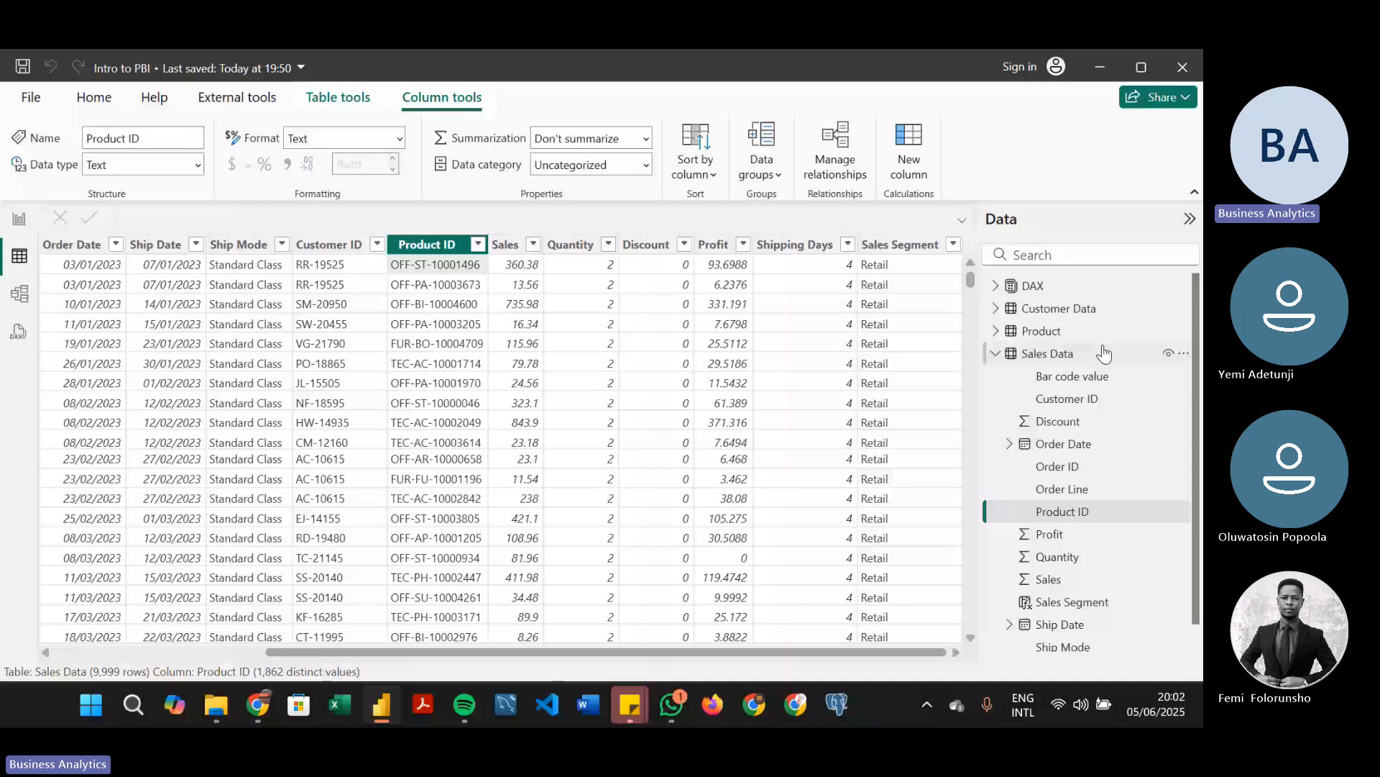
click(1064, 331)
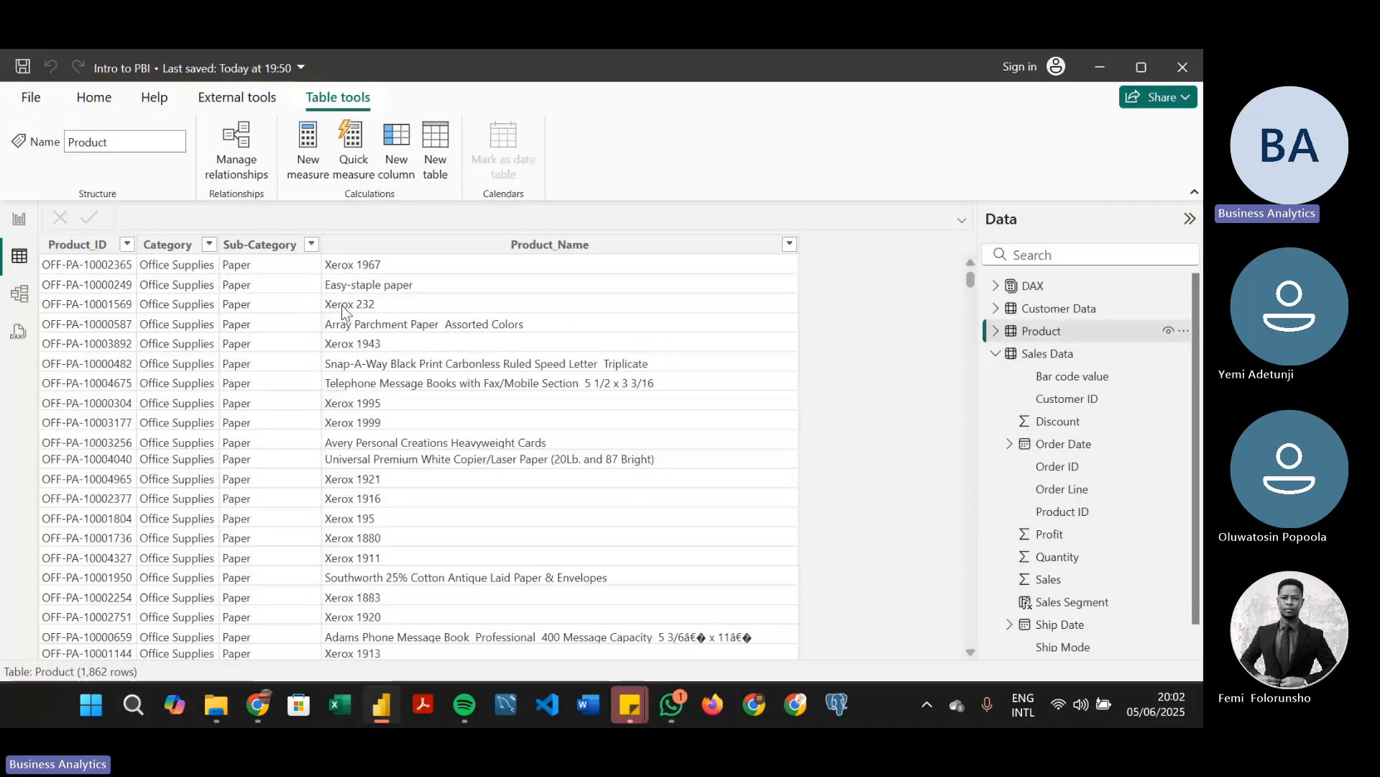
click(1074, 355)
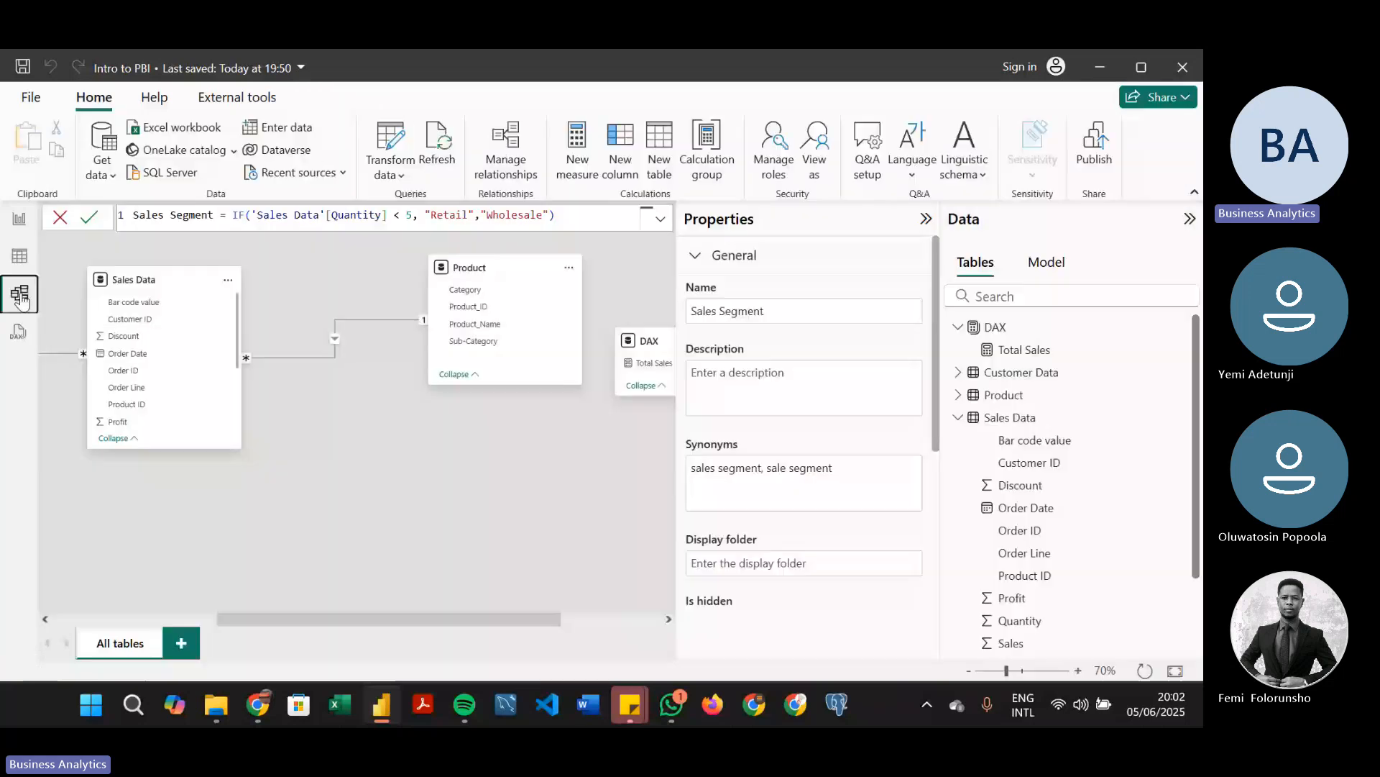
click(20, 294)
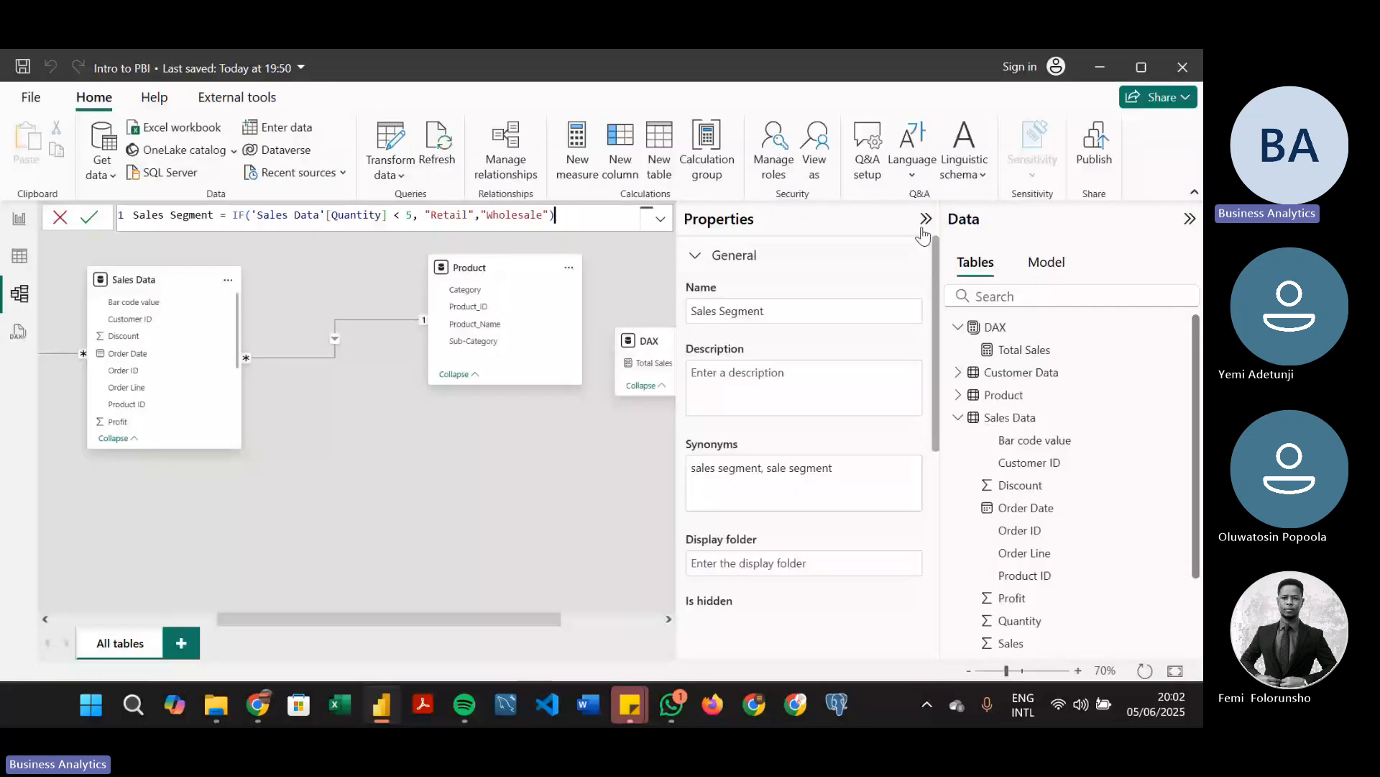
click(19, 256)
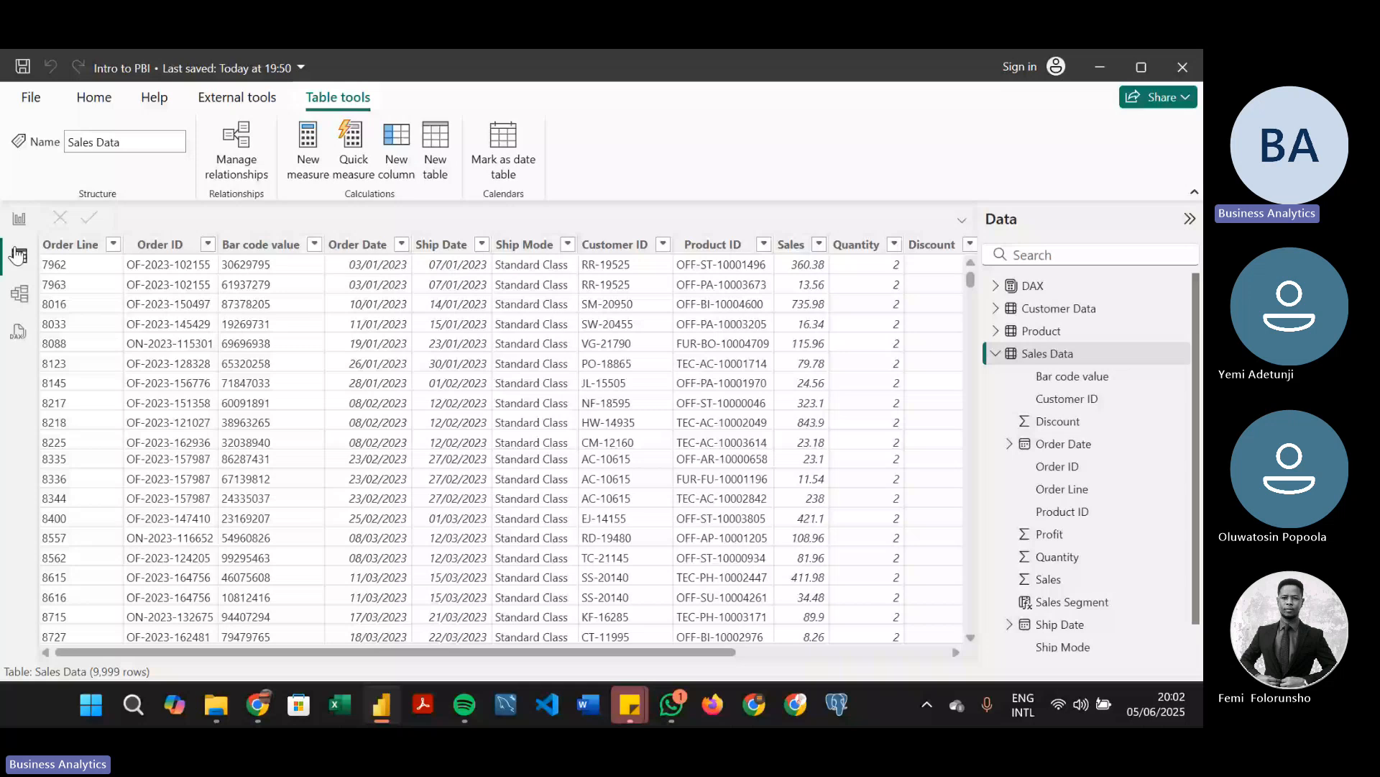
drag(717, 652, 928, 673)
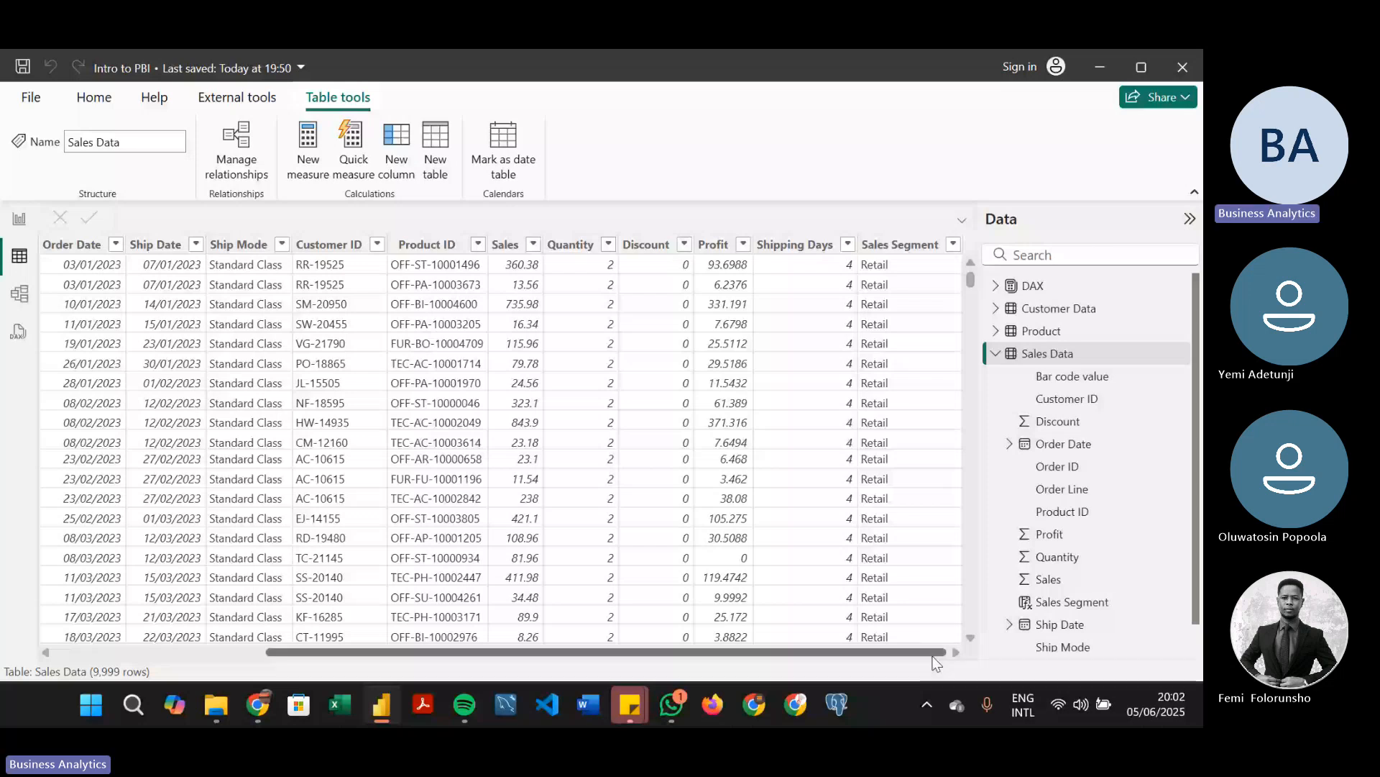
Add a calculated column to Sales Data with the formula Product Name = RELATED('Product'[Product_Name])
click(901, 245)
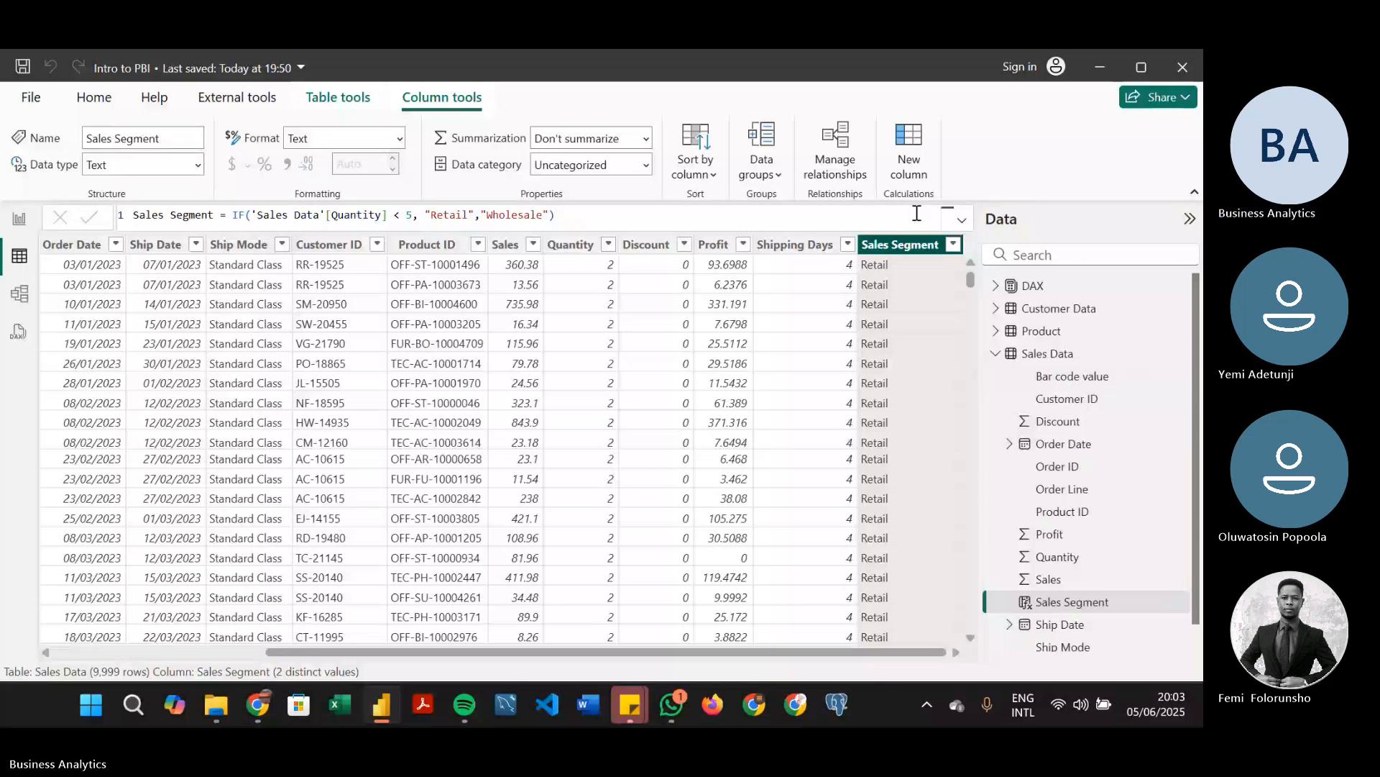
click(915, 154)
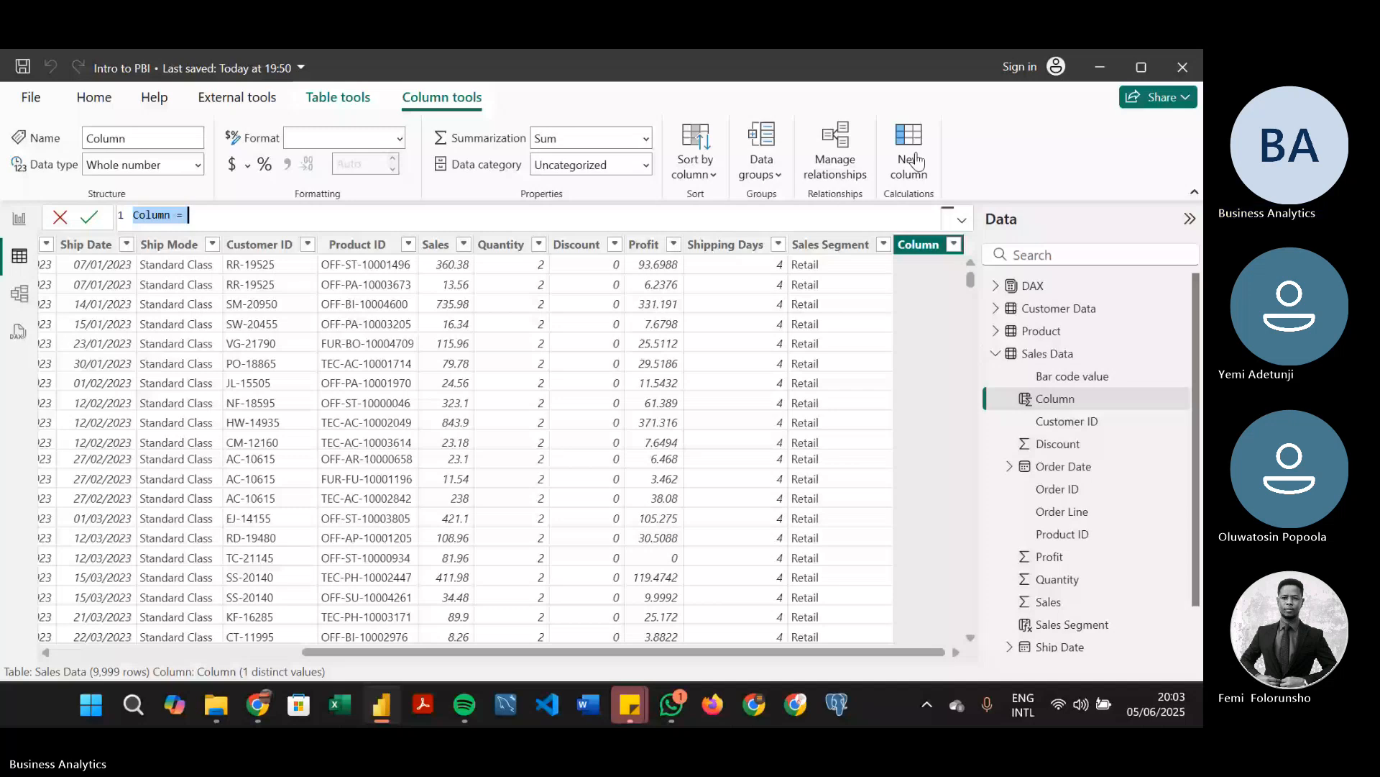
text(Prod)
text(uct Name =)
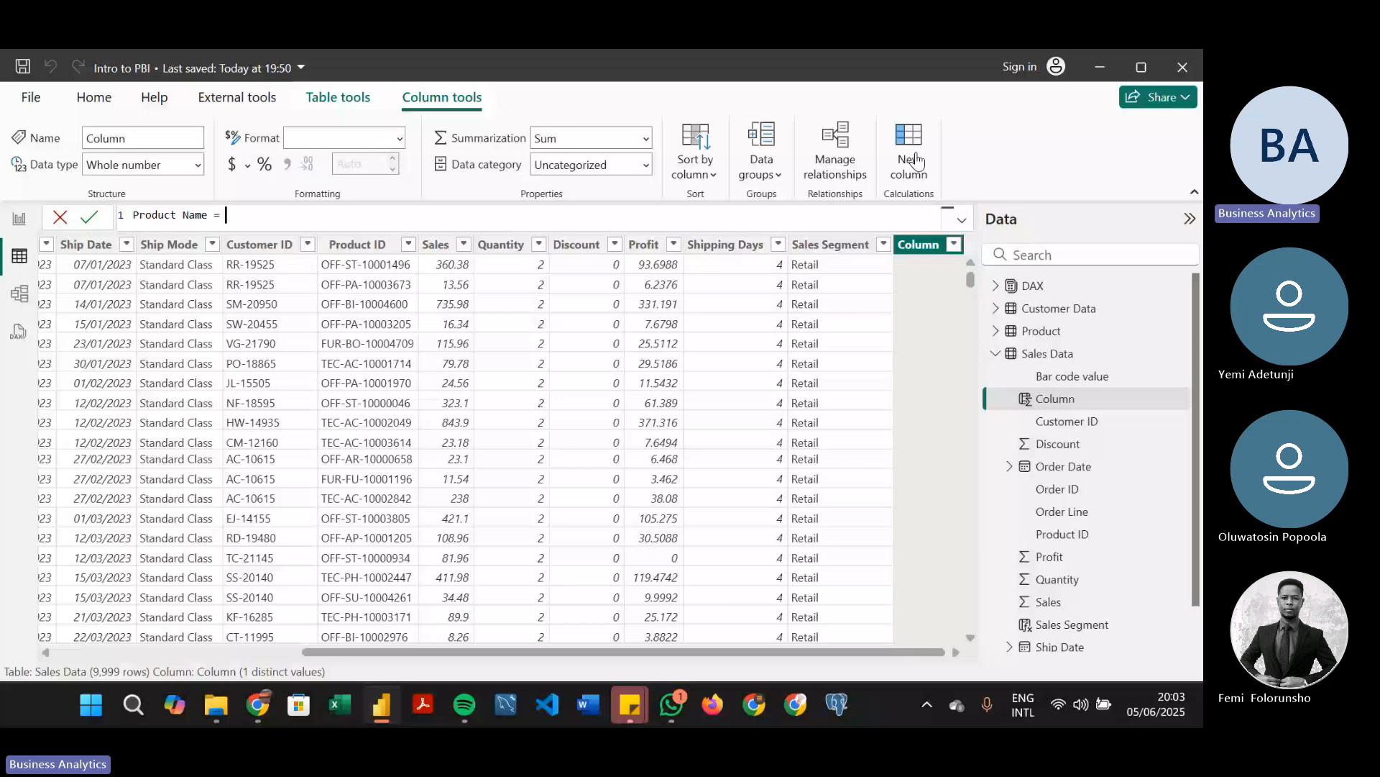
text(RELATED()
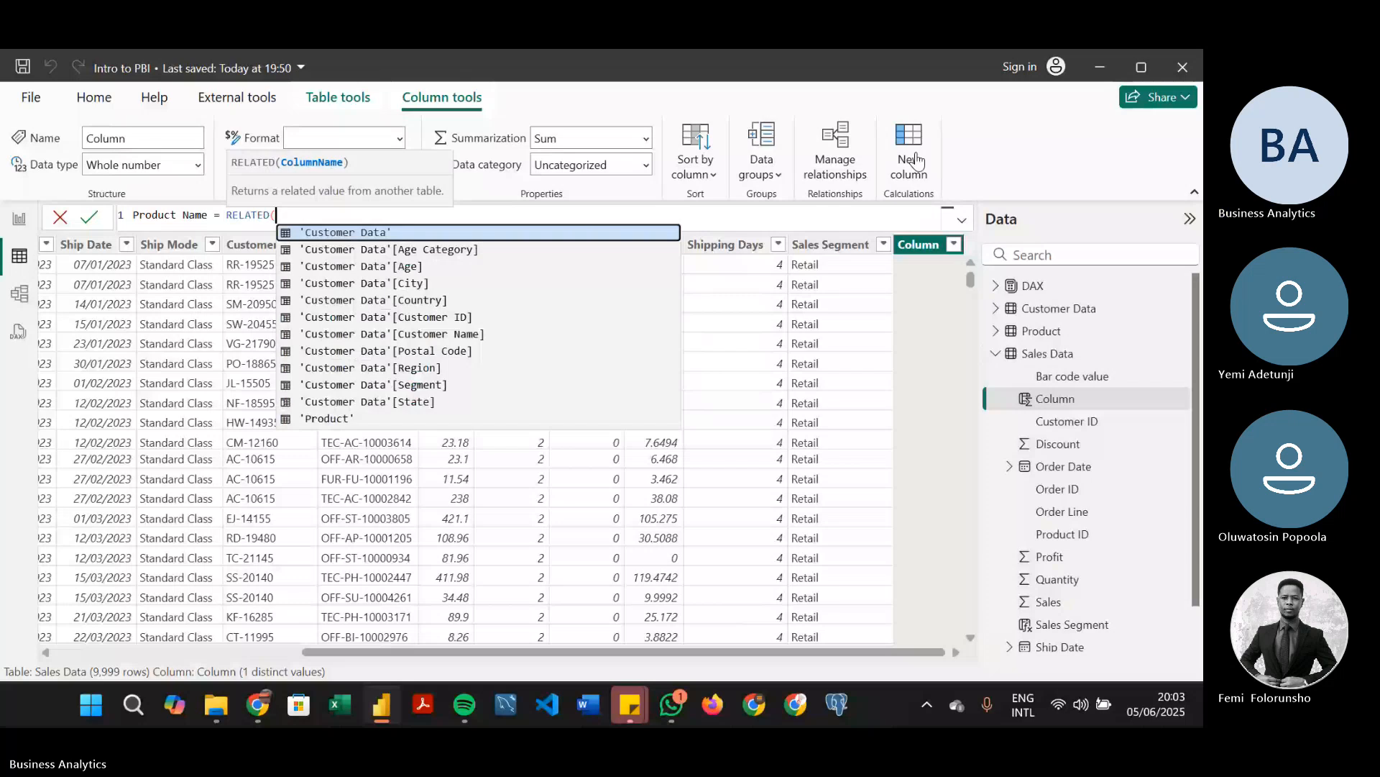
scroll(680, 295, down, 1)
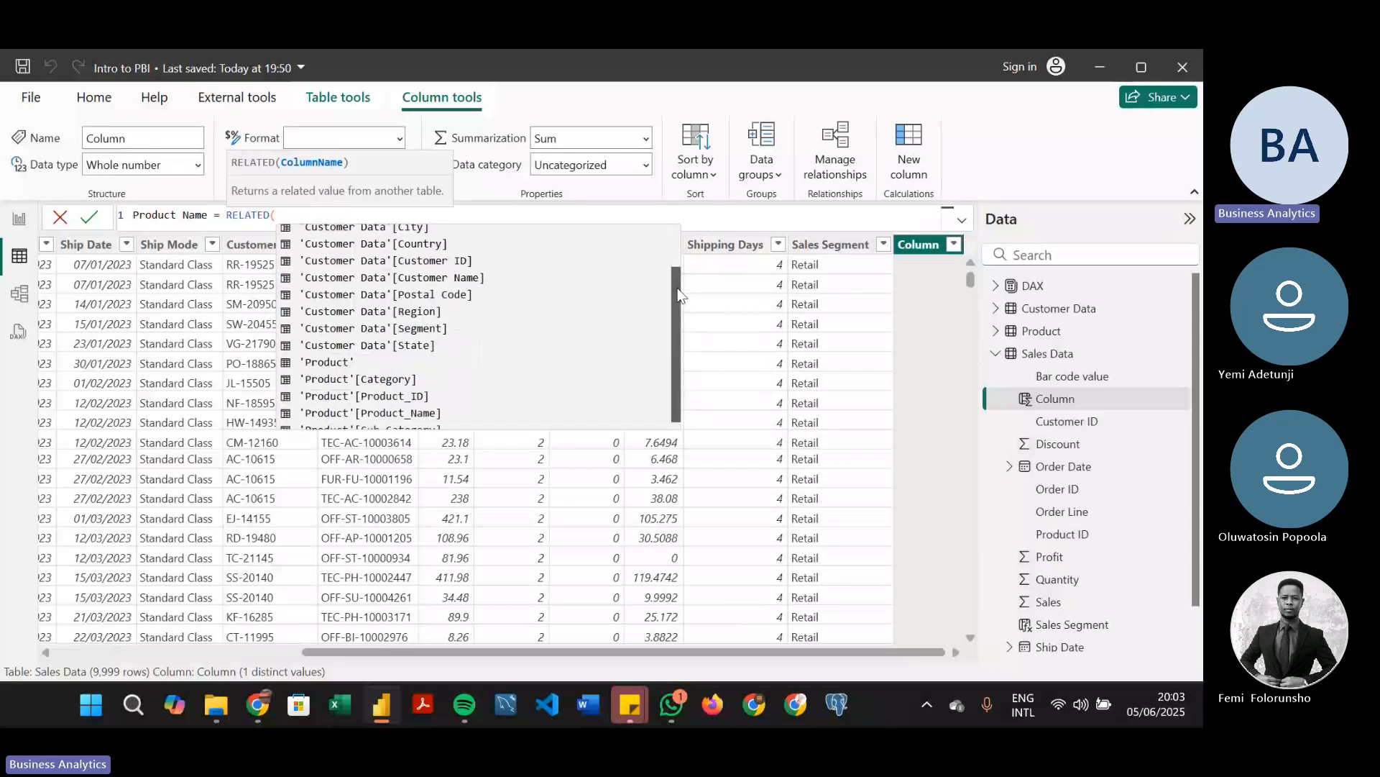
scroll(673, 322, down, 1)
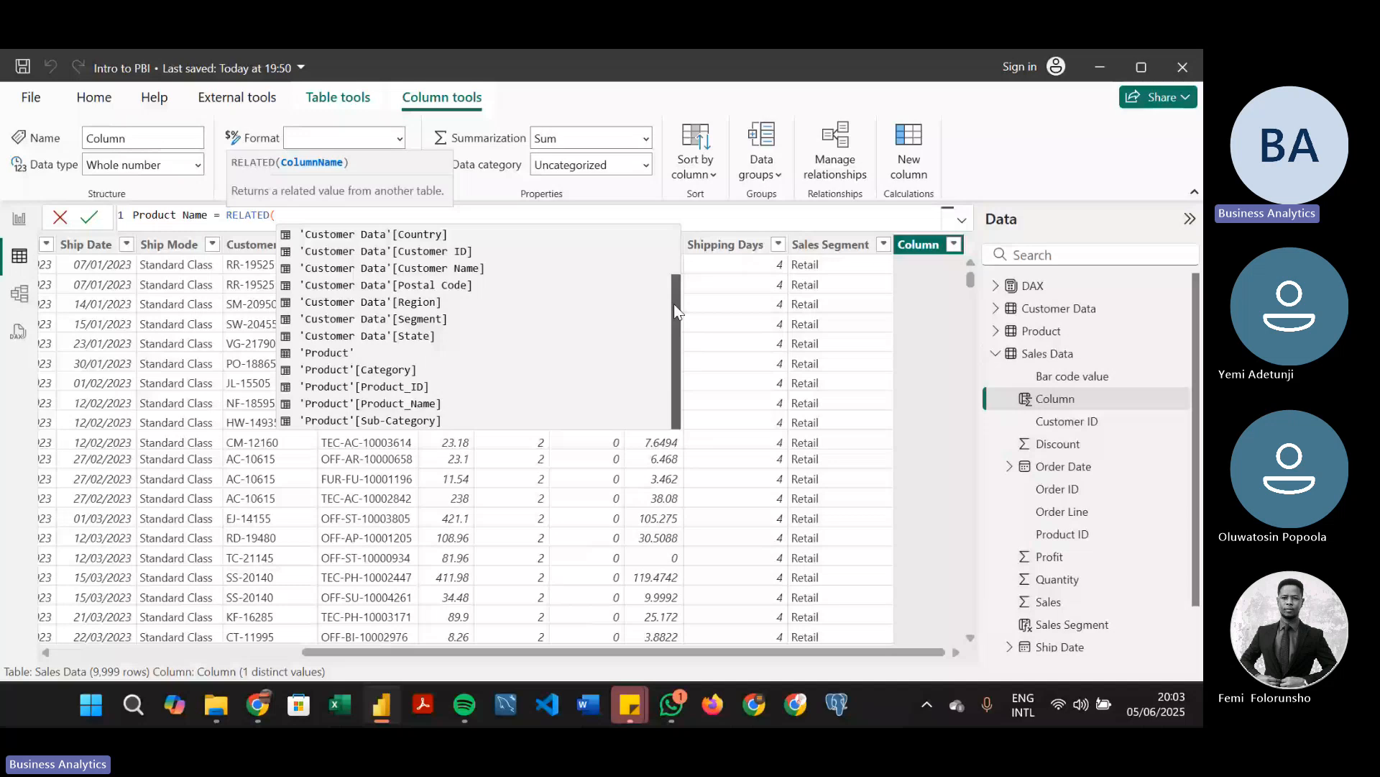
click(408, 403)
text())
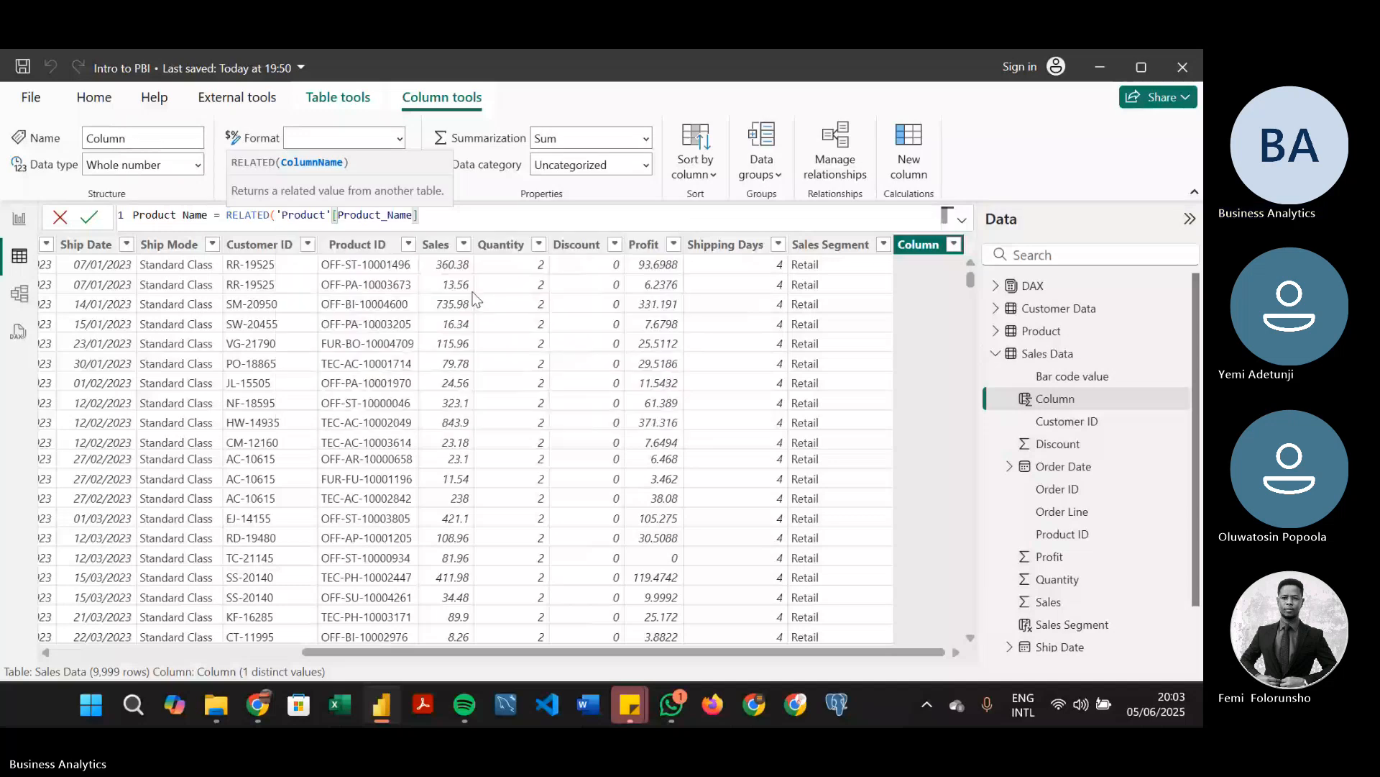
key(Return)
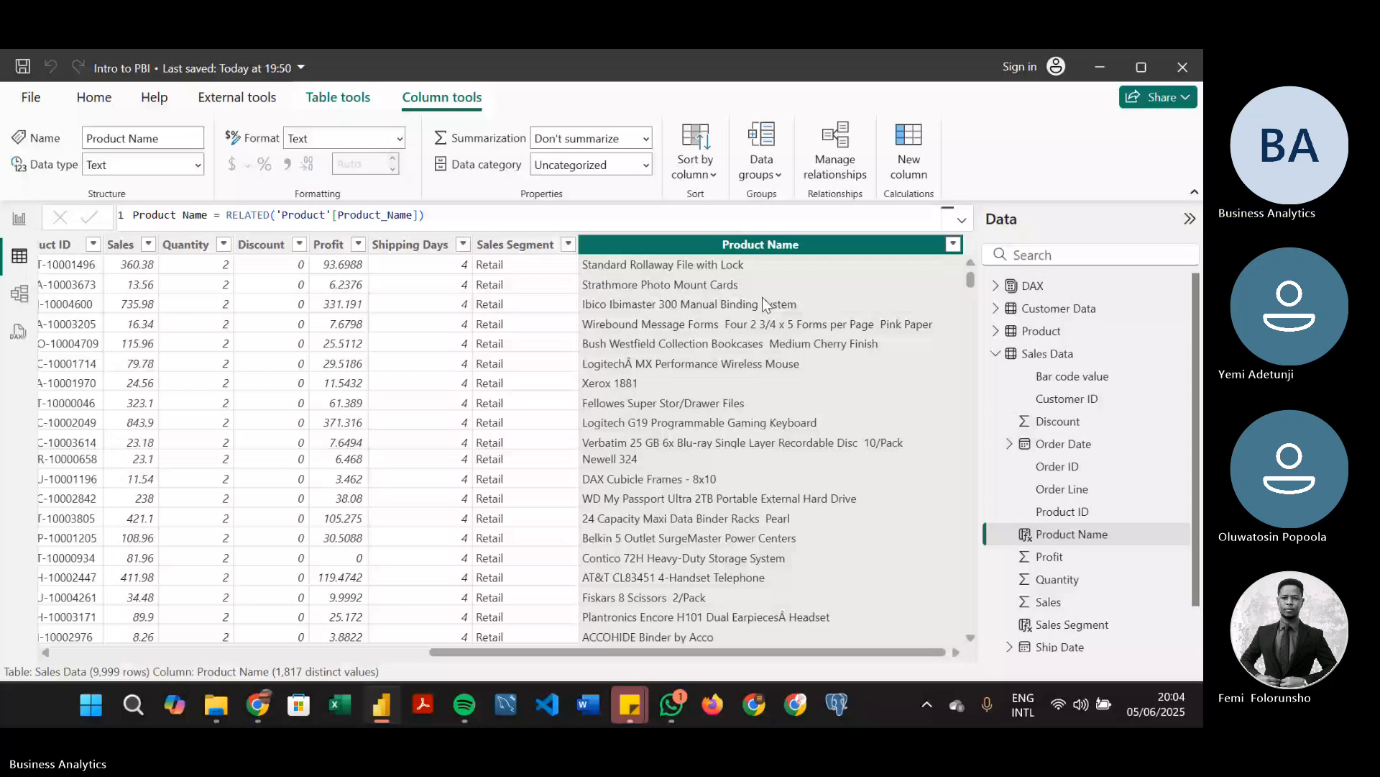
Compare the Product Name values with the Product IDs and save the report file
drag(473, 653, 433, 654)
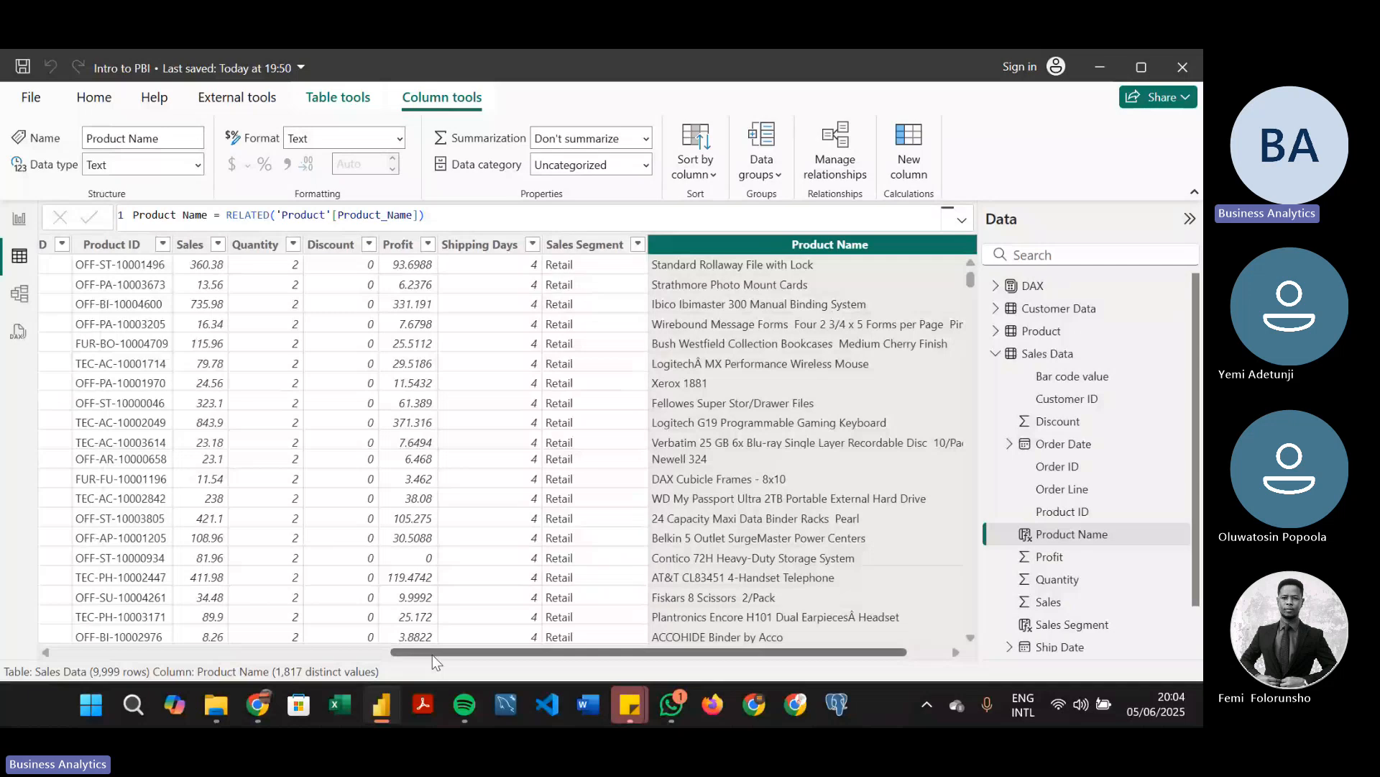
key(ctrl+s)
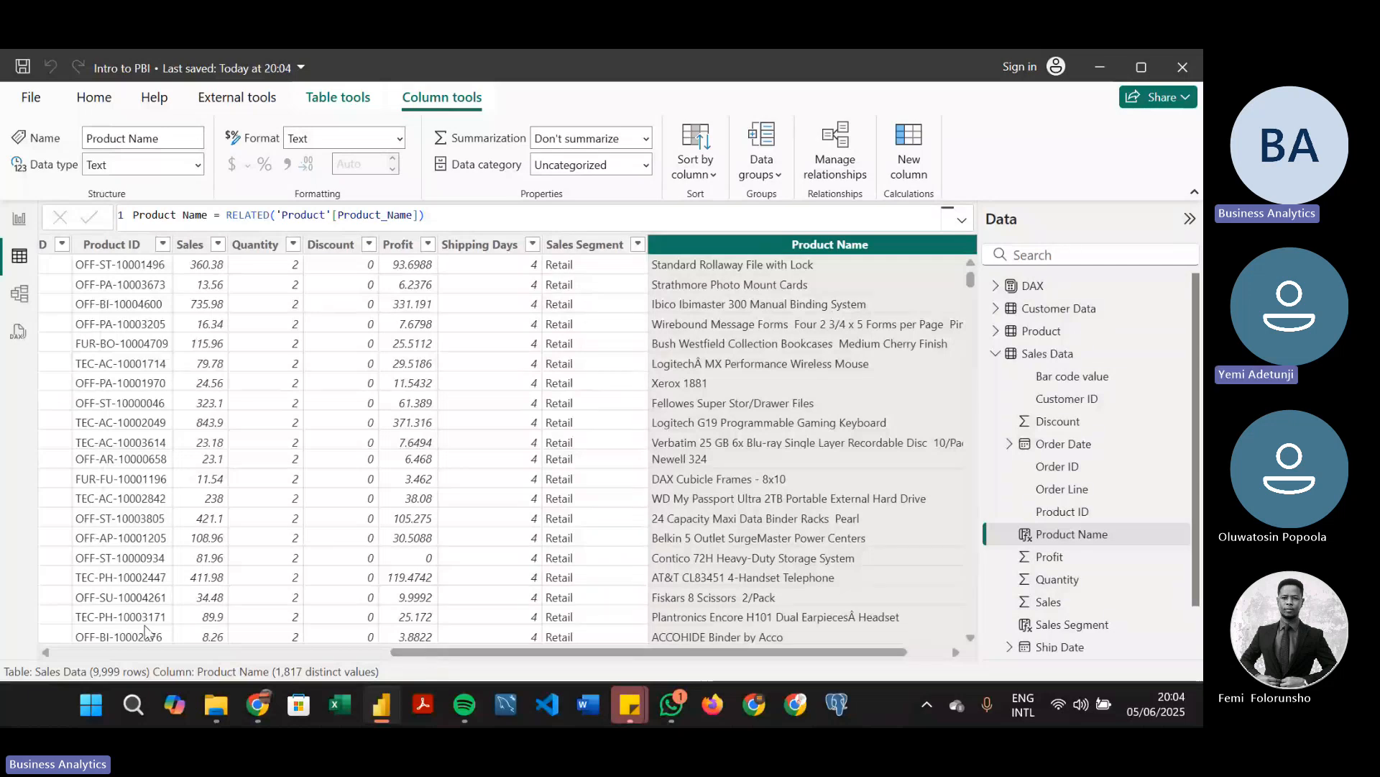
click(226, 652)
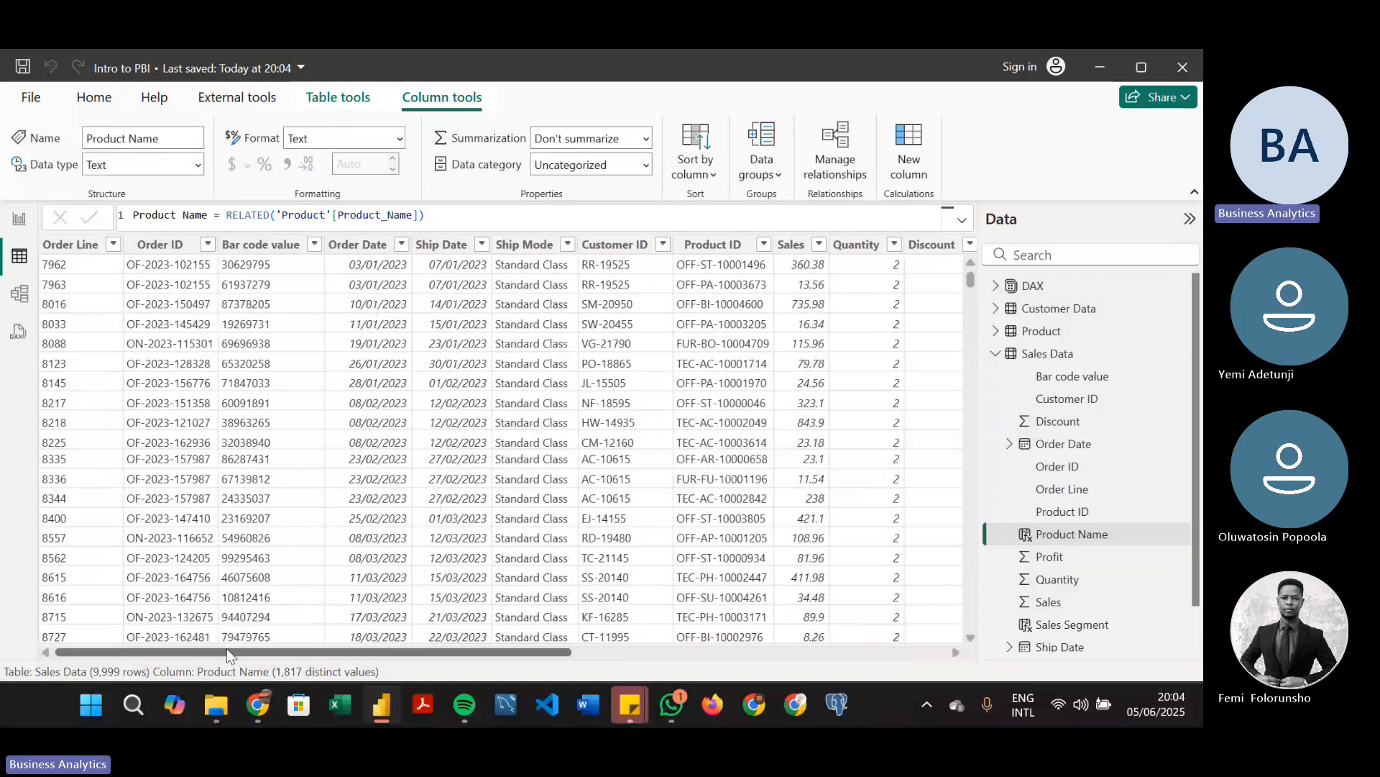
Return to the report canvas and review the fields of the Product and Sales Data tables, including the calculated columns
click(17, 219)
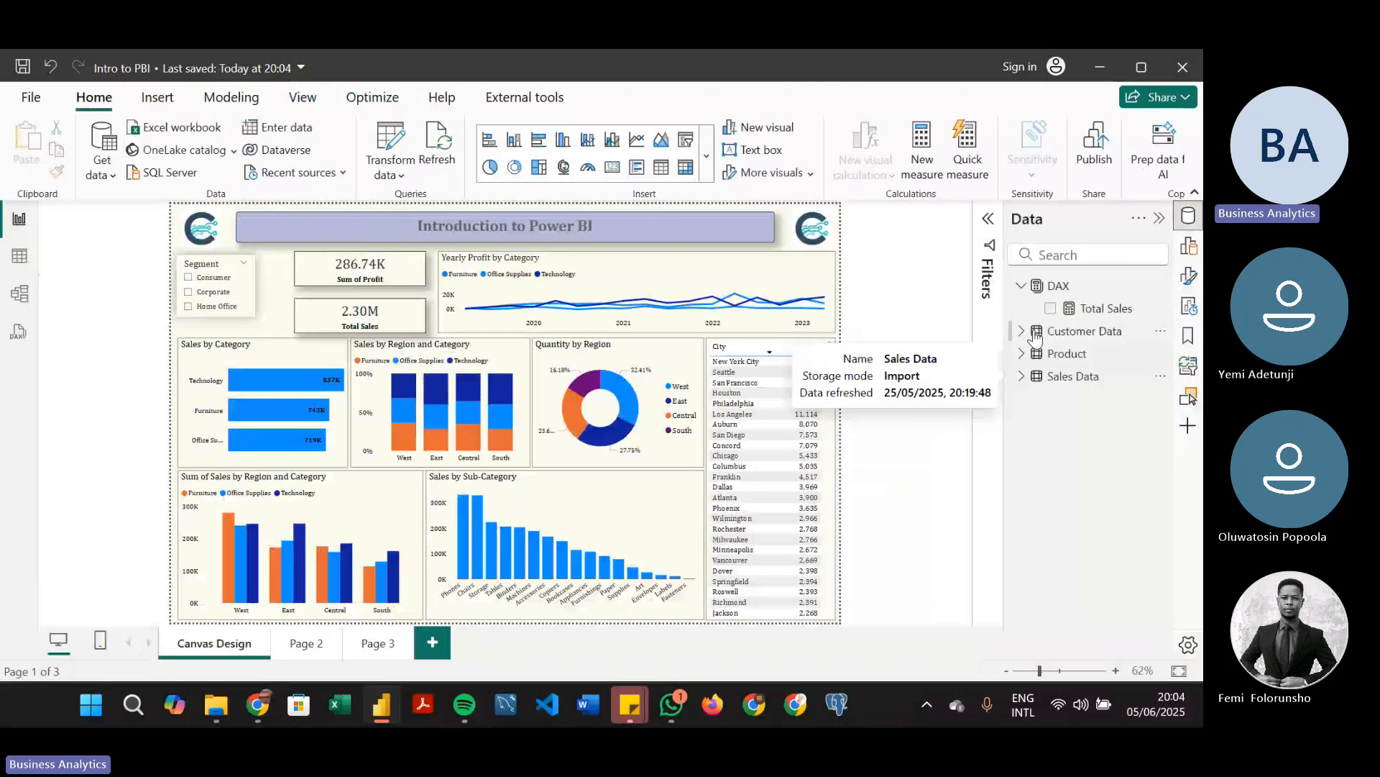
click(1064, 353)
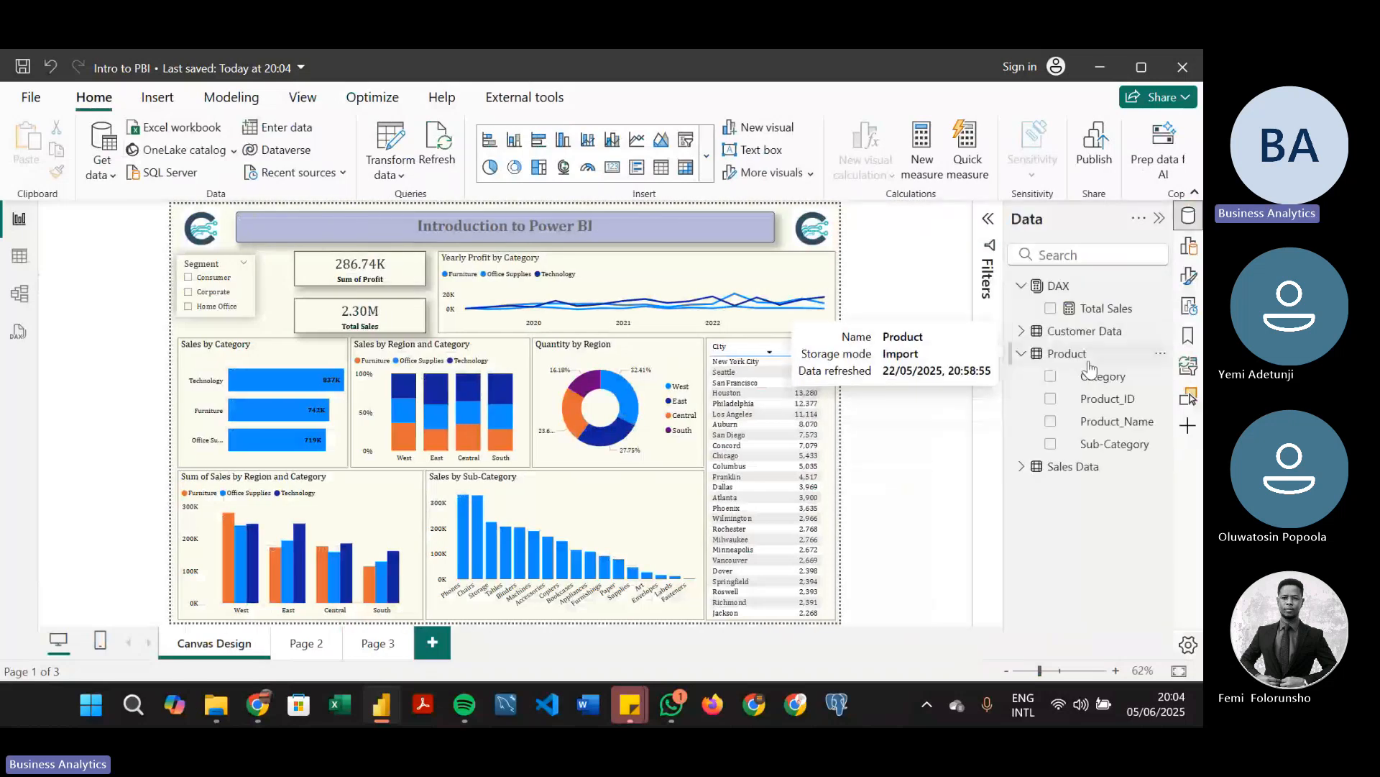
click(1021, 353)
click(1020, 377)
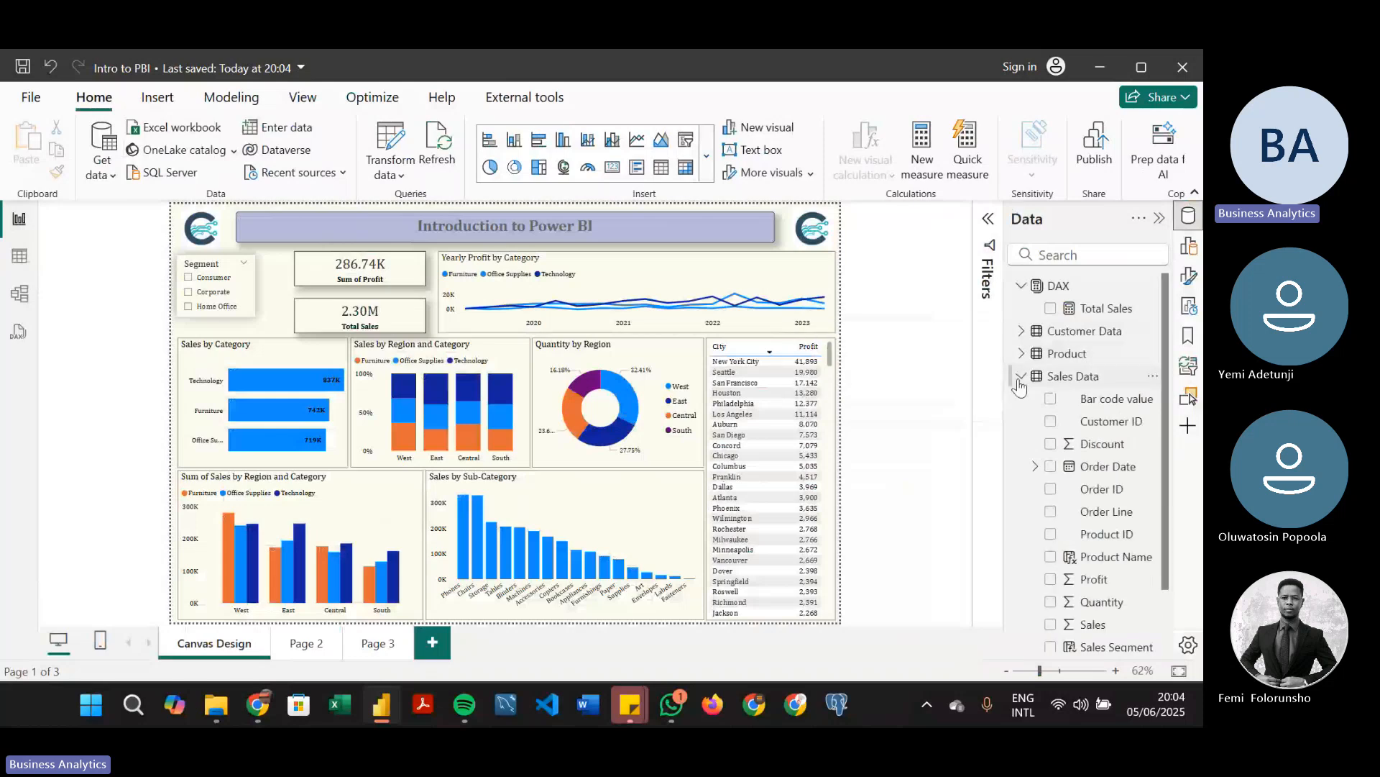
scroll(1167, 470, down, 1)
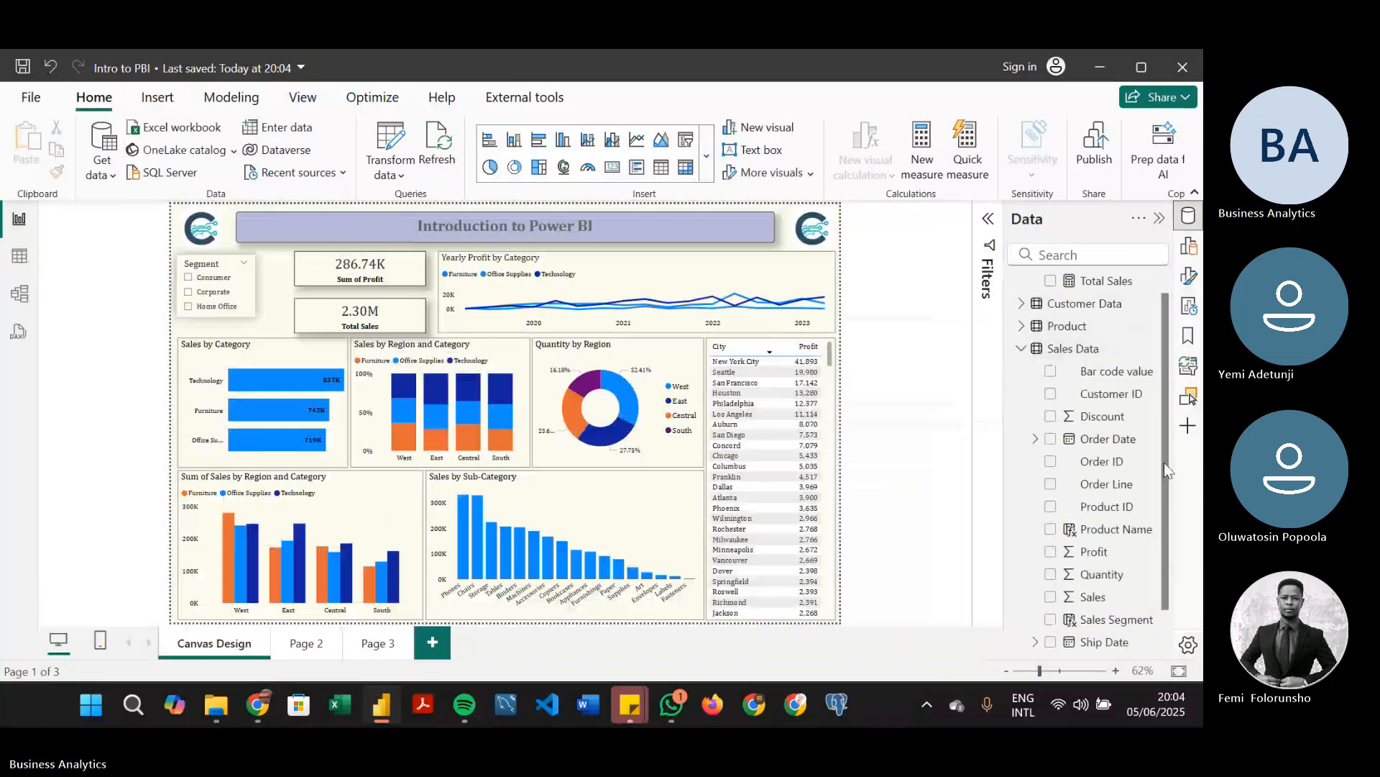
scroll(1163, 463, down, 2)
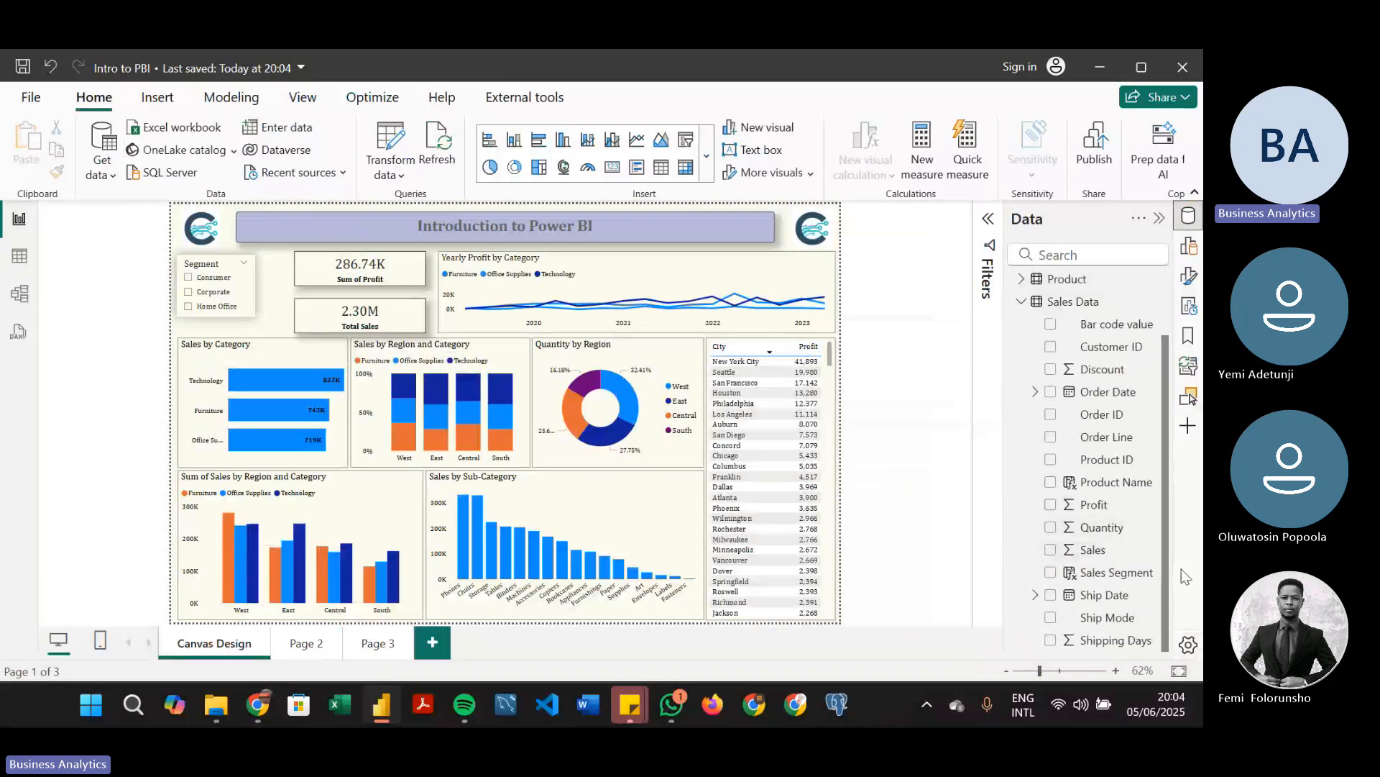
scroll(1157, 444, up, 2)
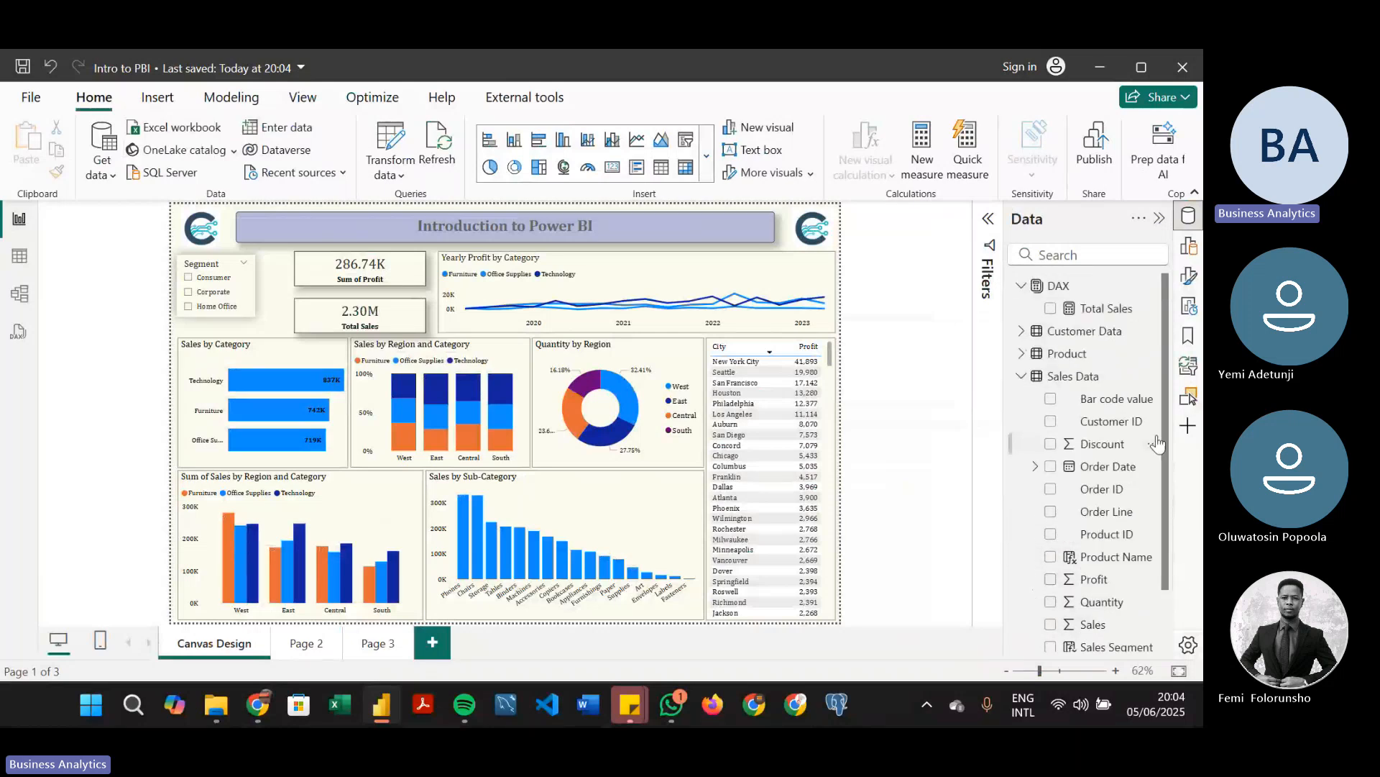
Open the Total Sales measure in the DAX table and copy its complete formula
click(1107, 308)
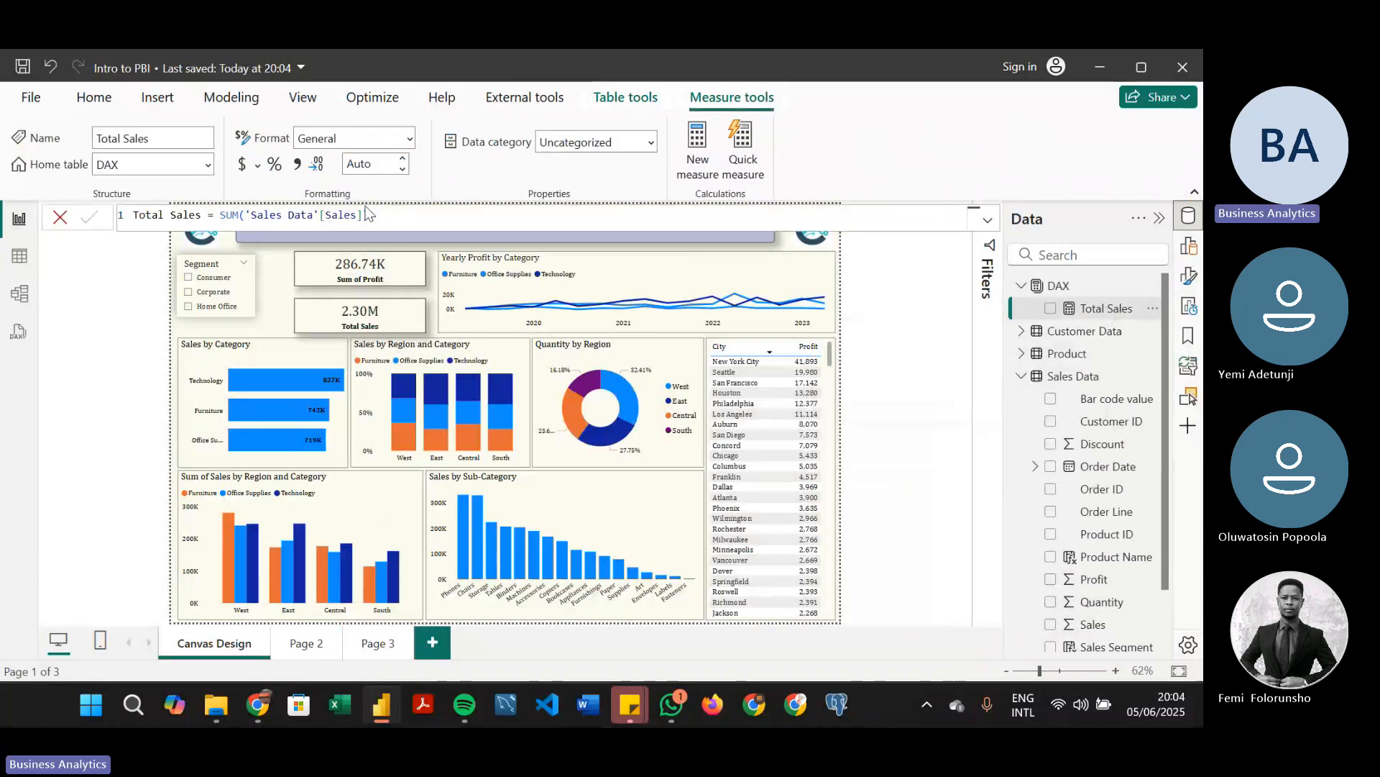
click(420, 211)
key(ctrl+a)
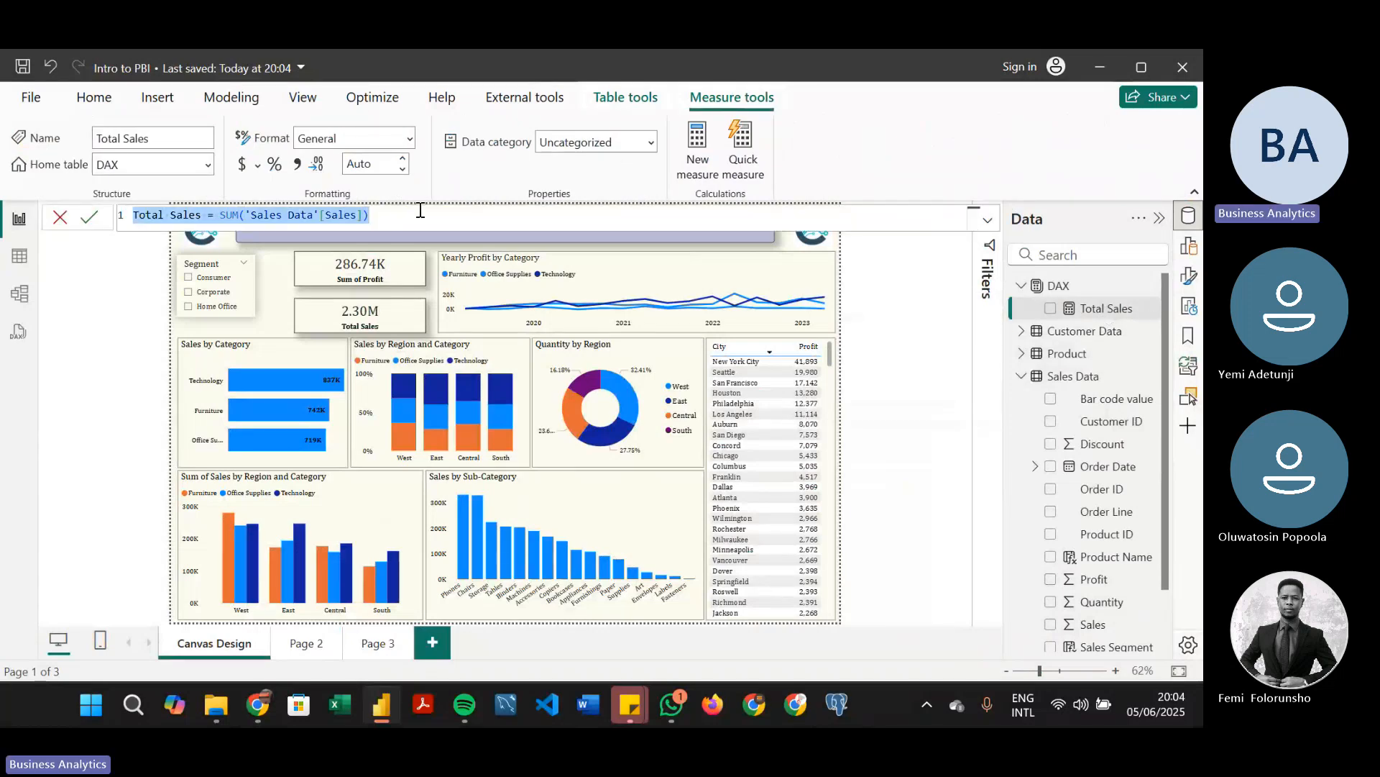
Create a measure in the DAX table from the copied formula, edited to Total Profit = SUM('Sales Data'[Profit])
click(697, 156)
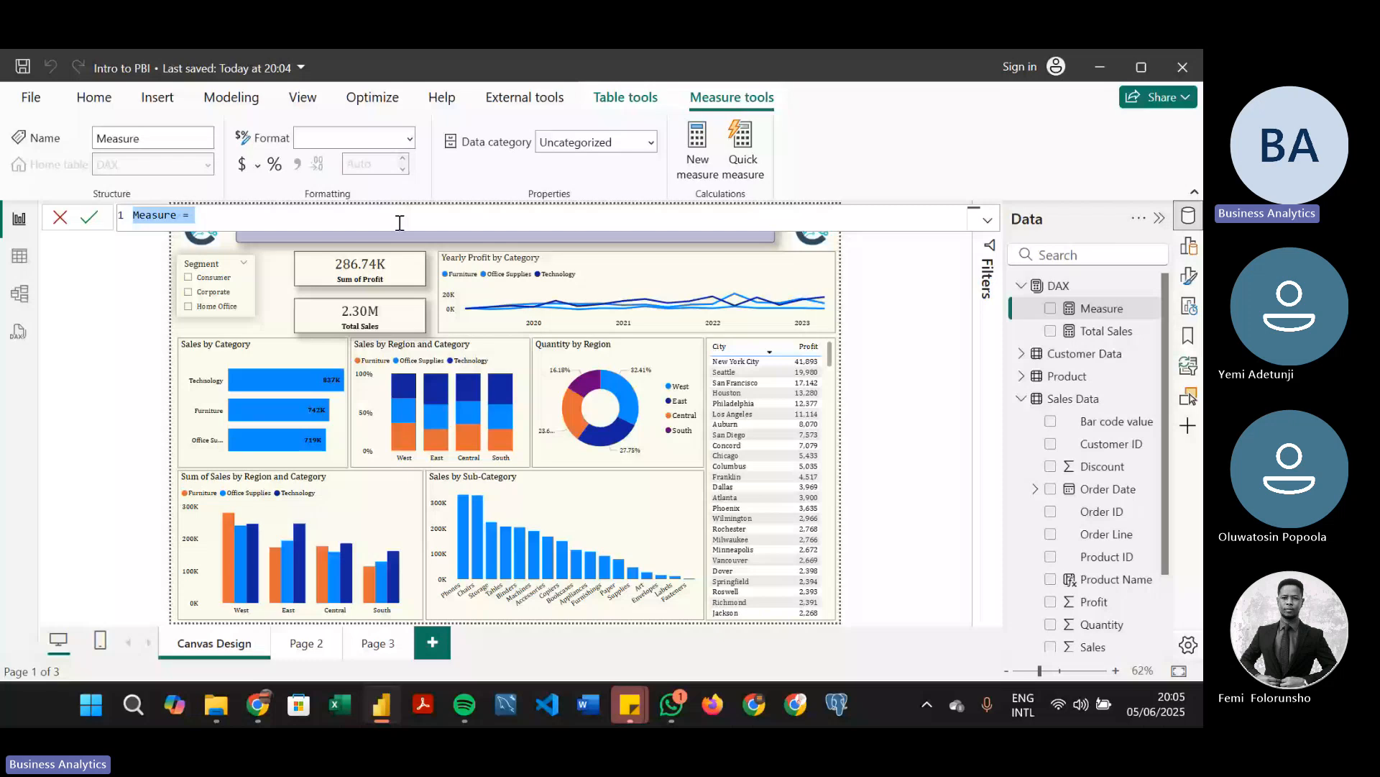
text(Total Prof = SUM('Sales Data'[Sales]))
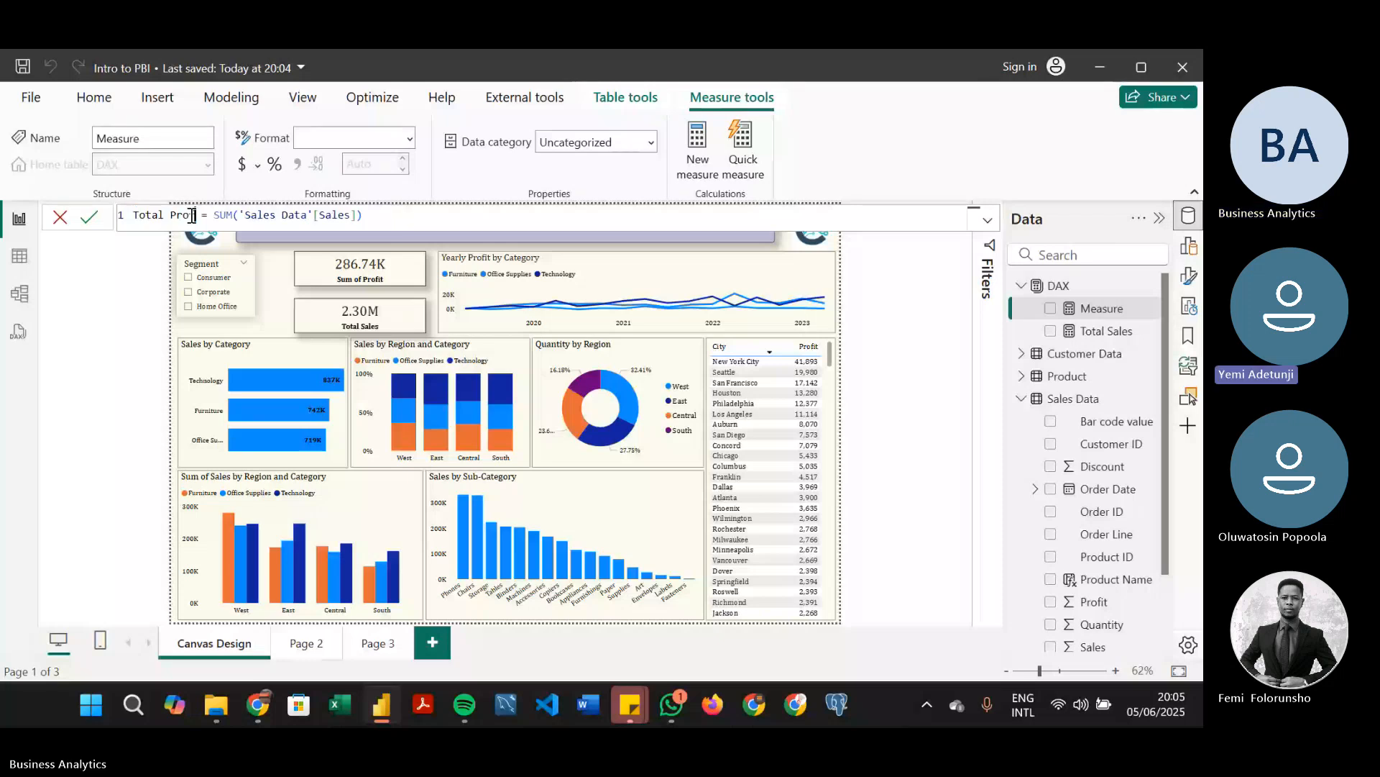
text(it)
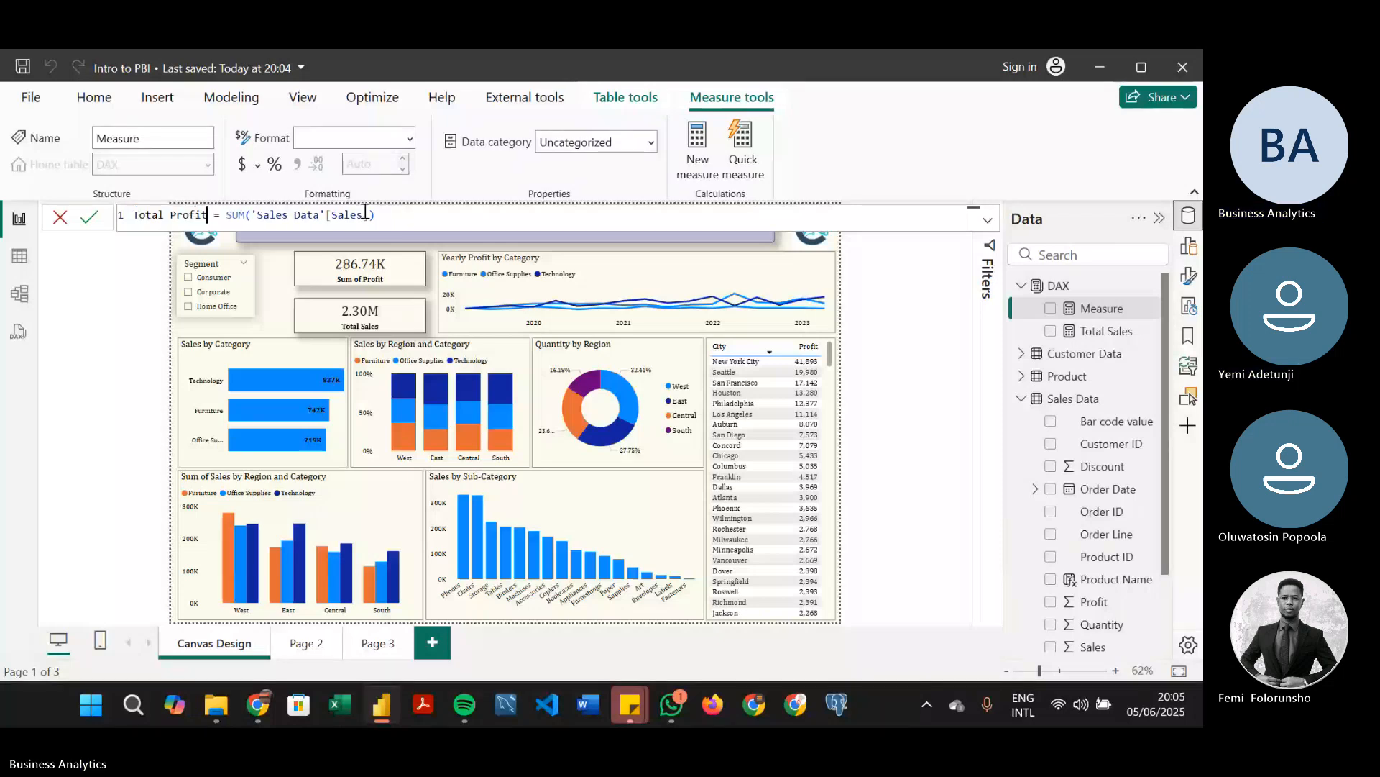
drag(365, 213, 335, 214)
key(BackSpace)
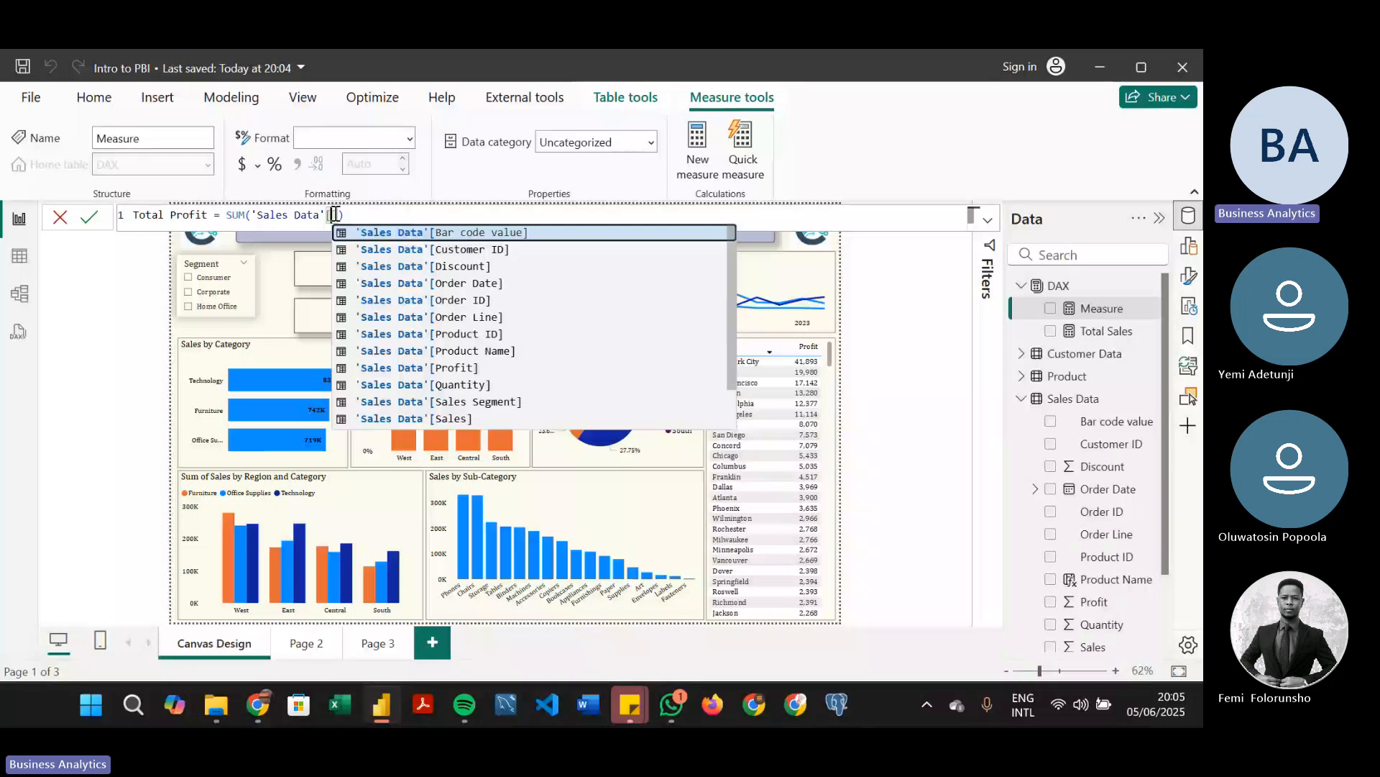
text(Profit)
key(Return)
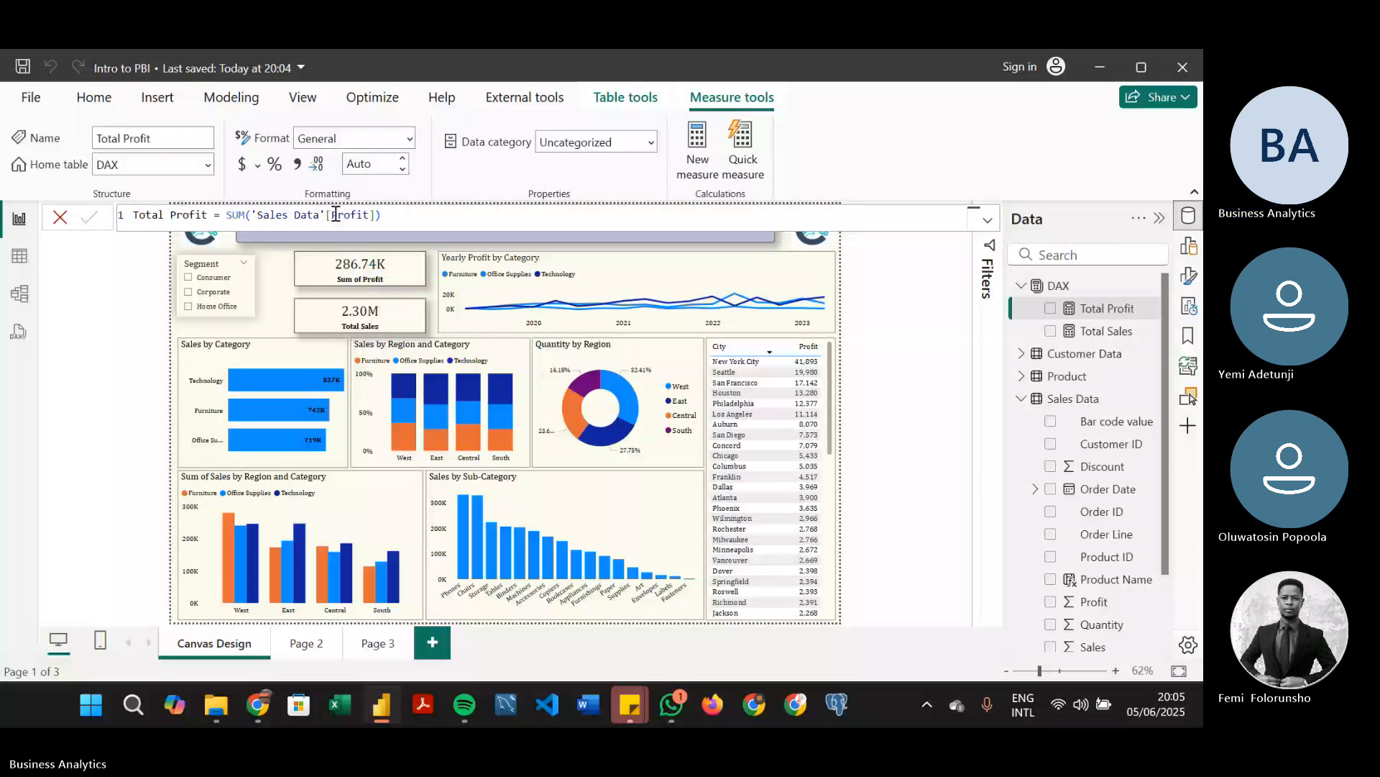
Switch to the Teams meeting in Chrome, mute and unmute the microphone, and return to Power BI
key(alt+Tab)
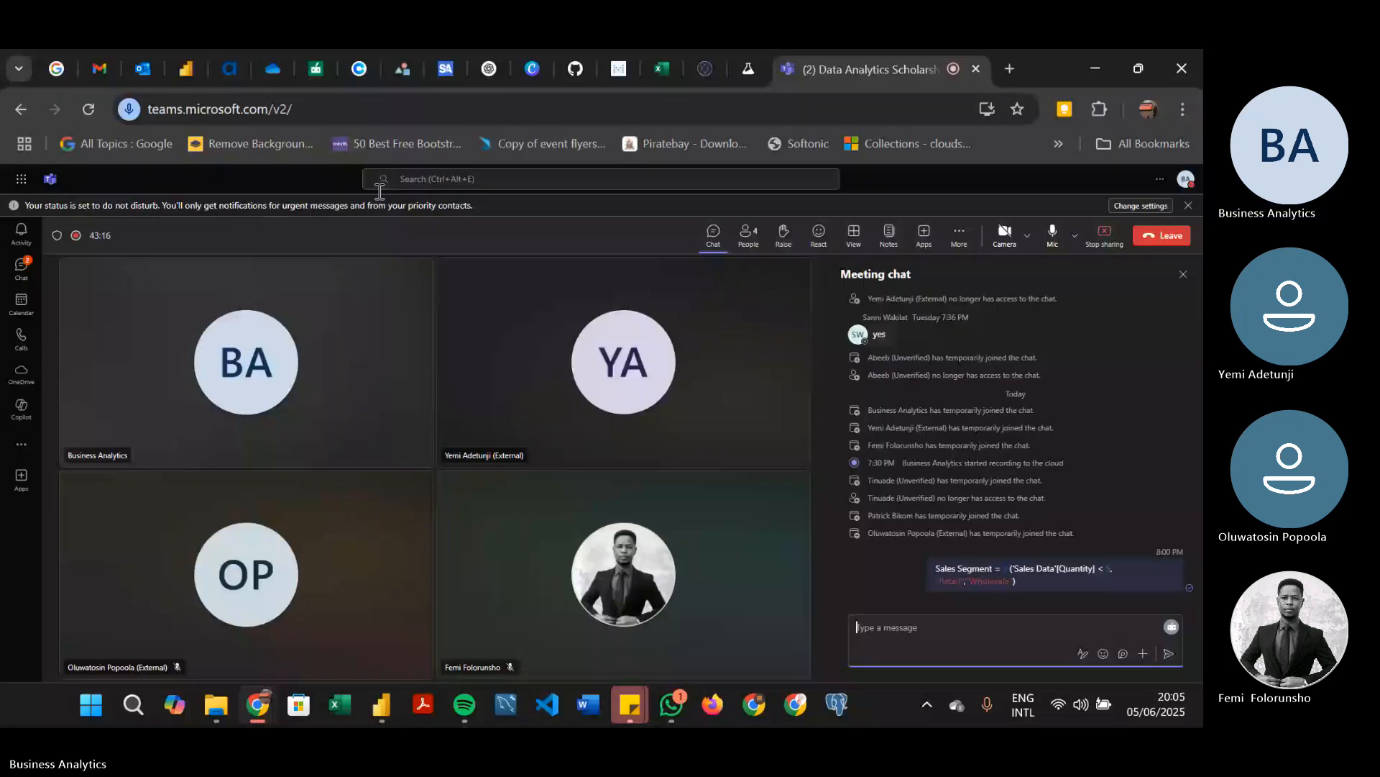
click(1052, 231)
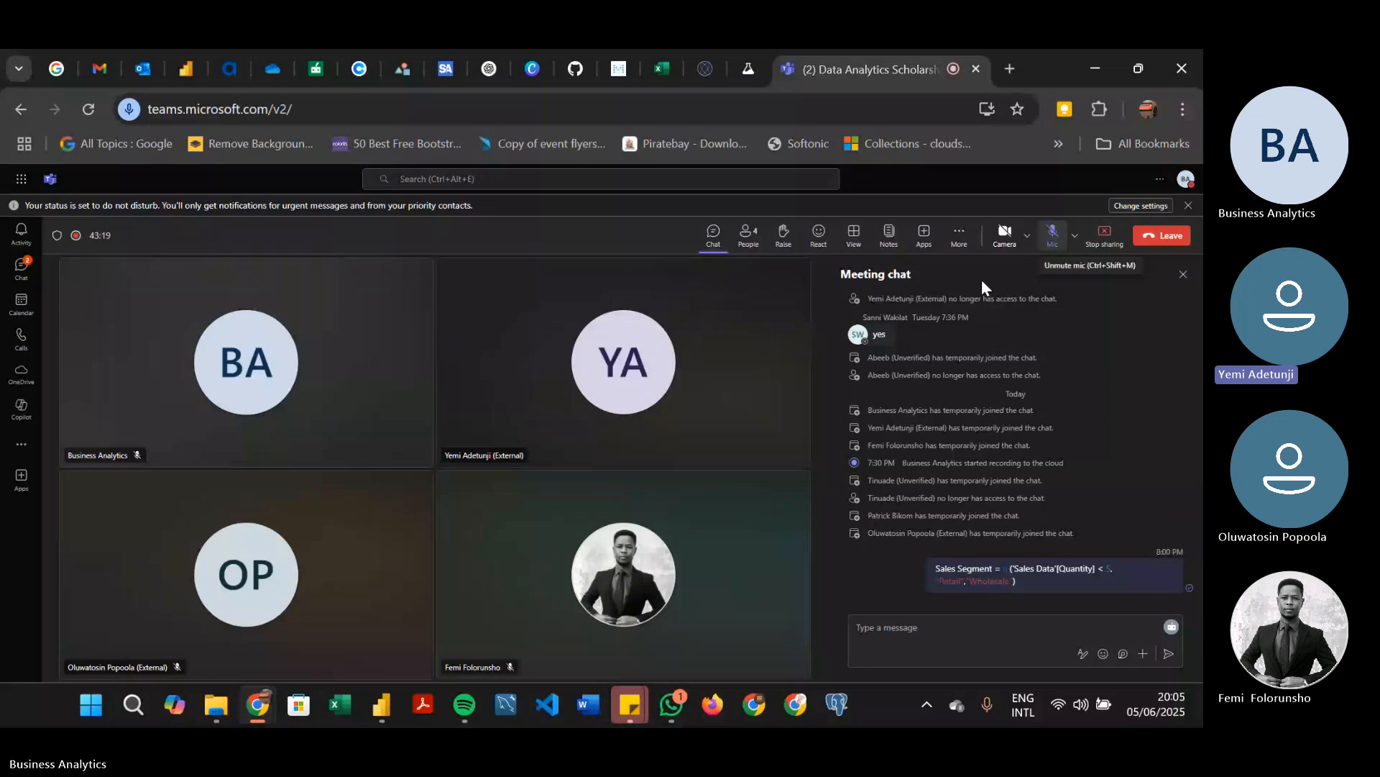
key(ctrl+shift+m)
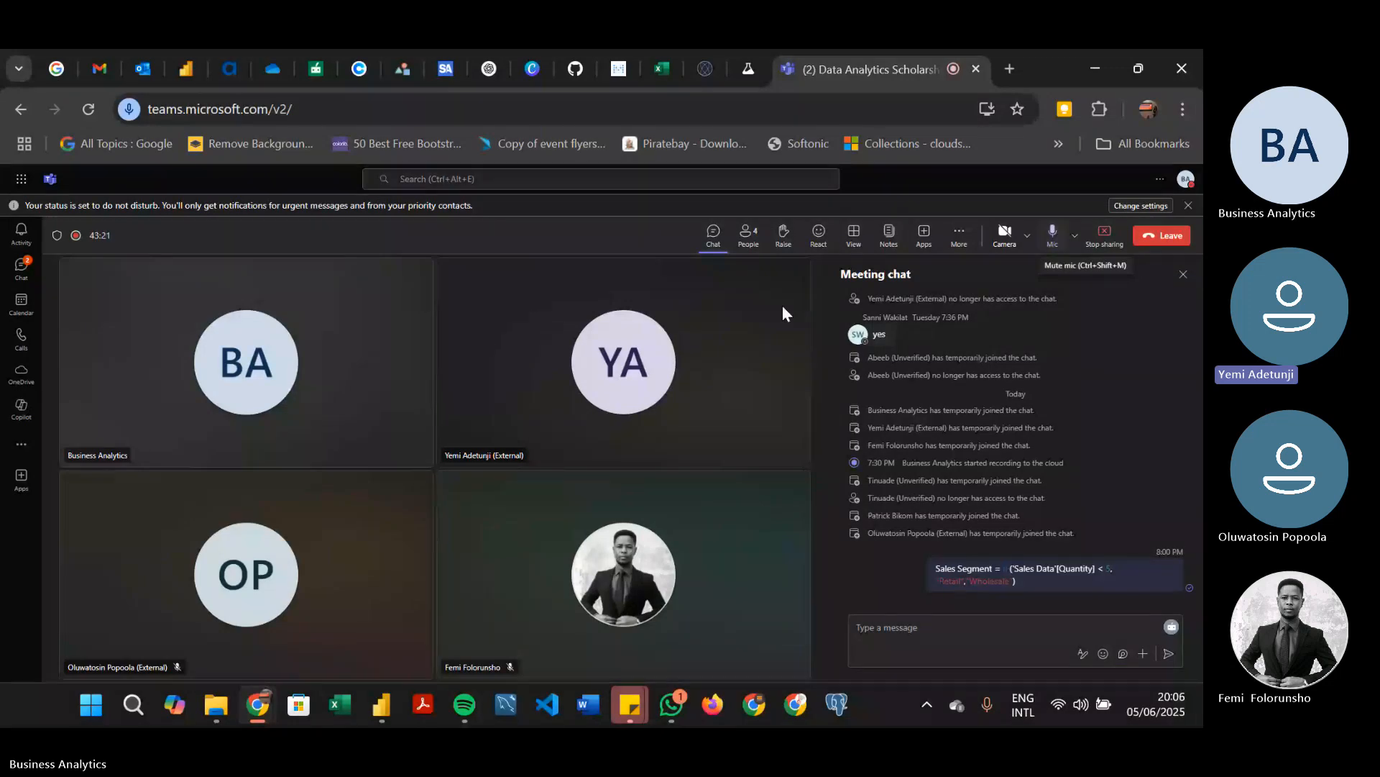
key(alt+Tab)
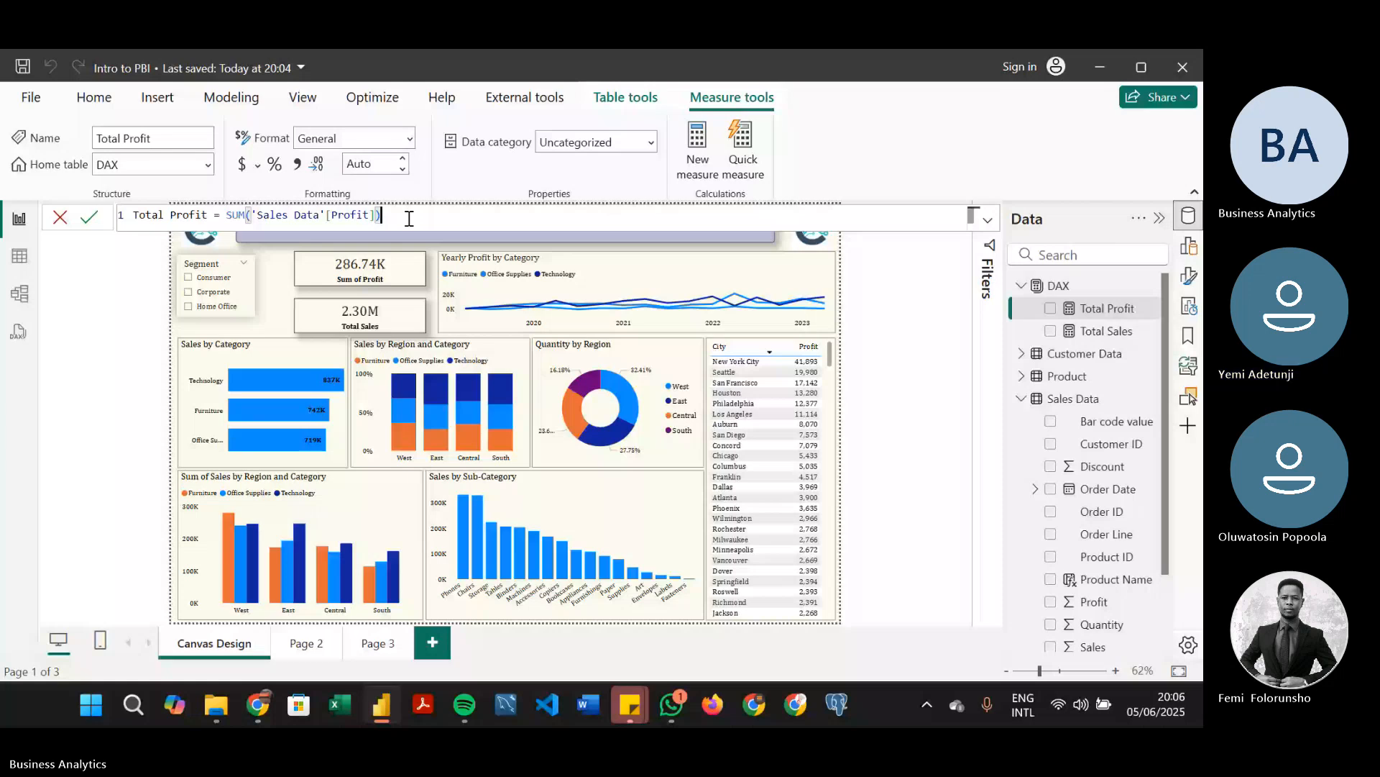
Commit the Total Profit measure, and create another measure in the DAX table as Total Quantity = SUM('Sales Data'[Quantity])
key(Return)
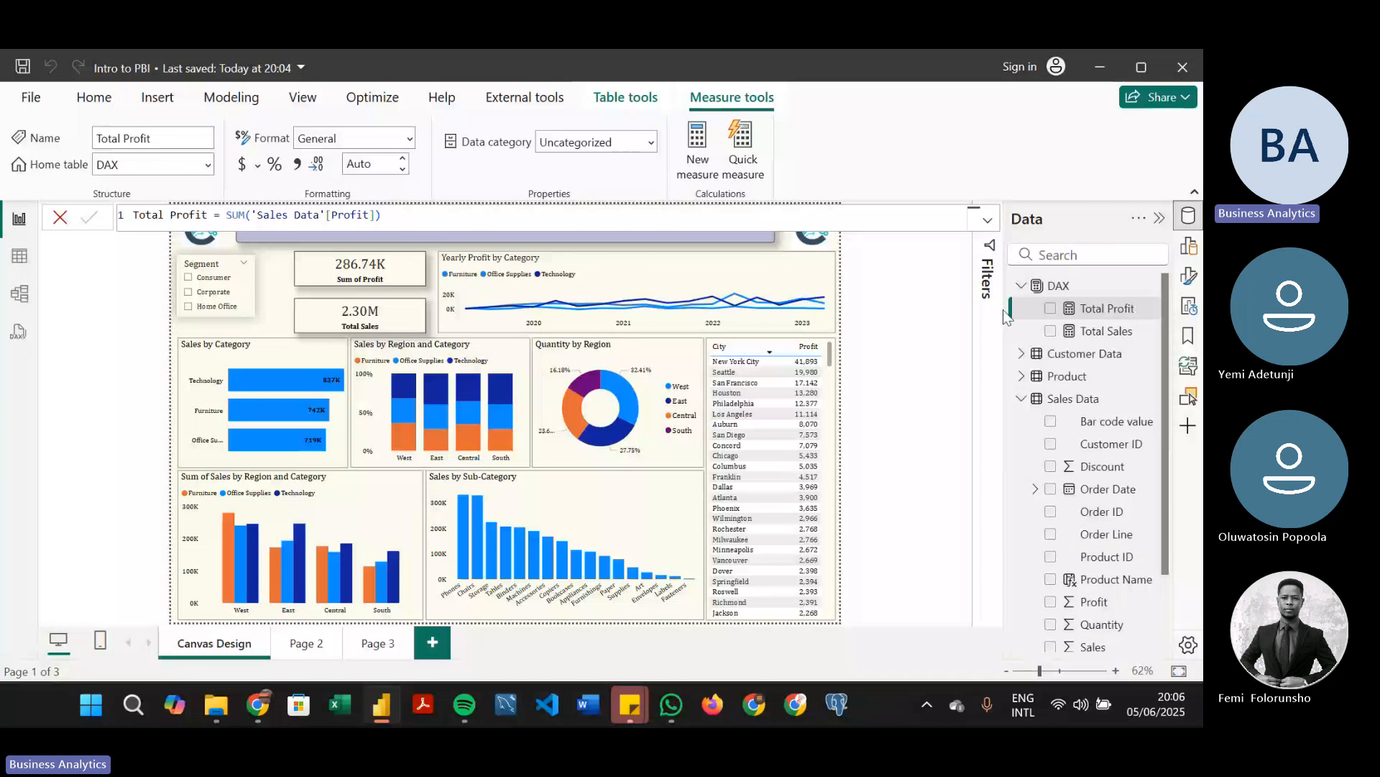
click(1058, 285)
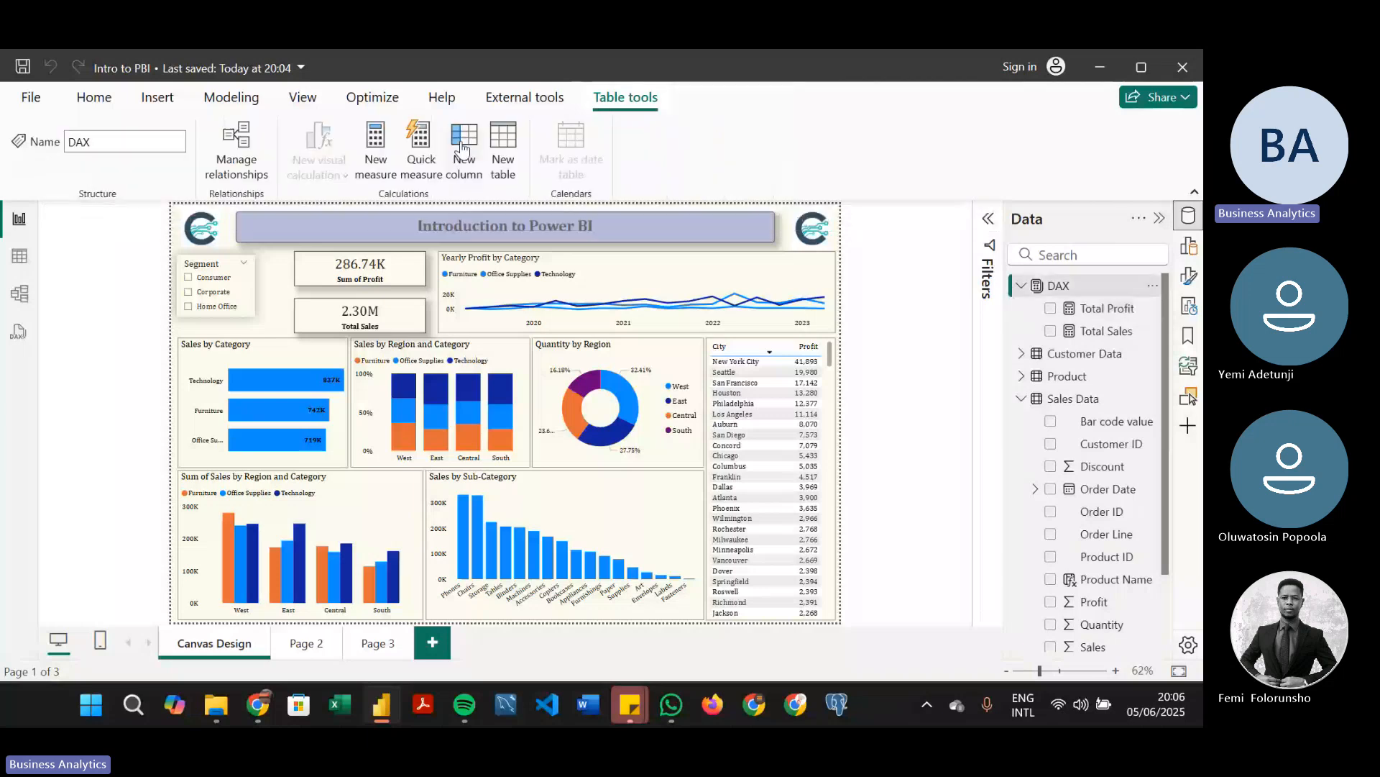
click(462, 149)
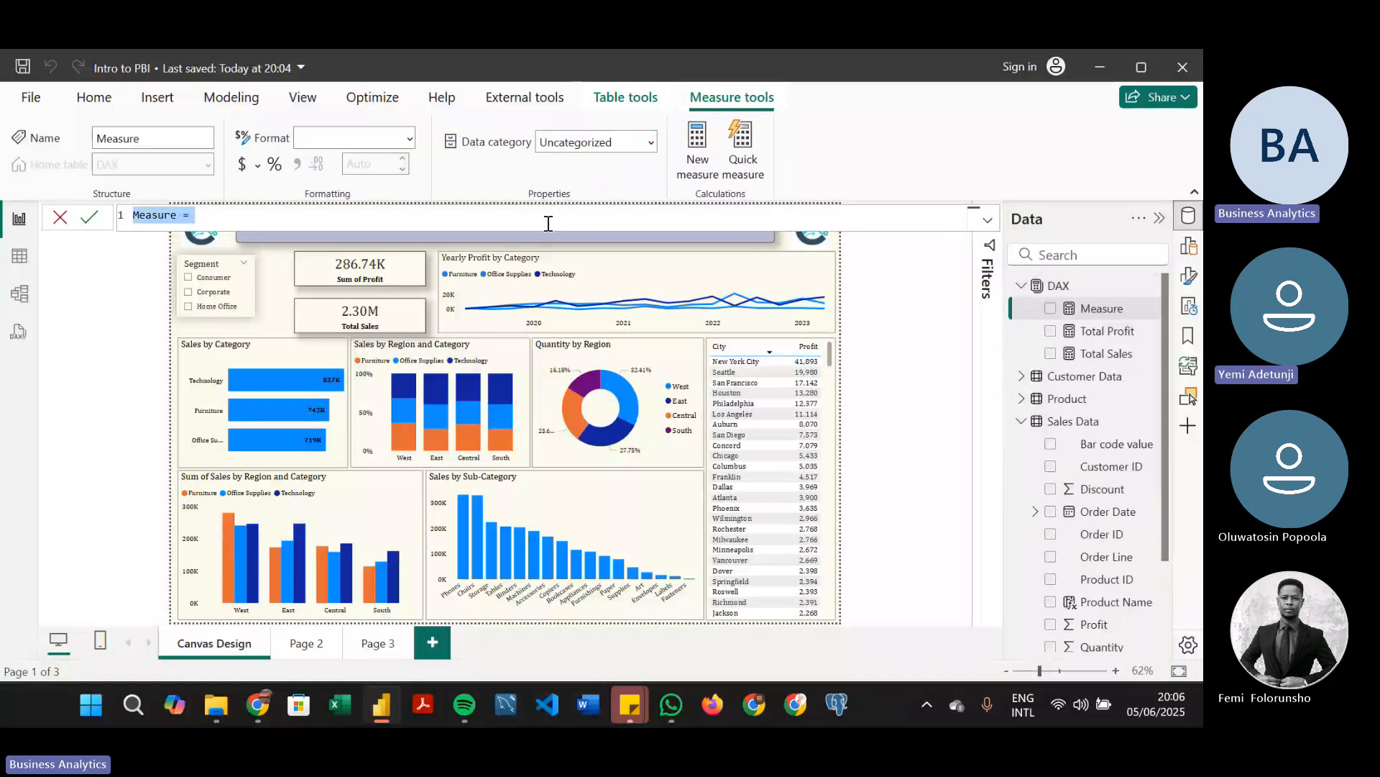
text(Total Sales = SUM('Sales Data'[Sales]))
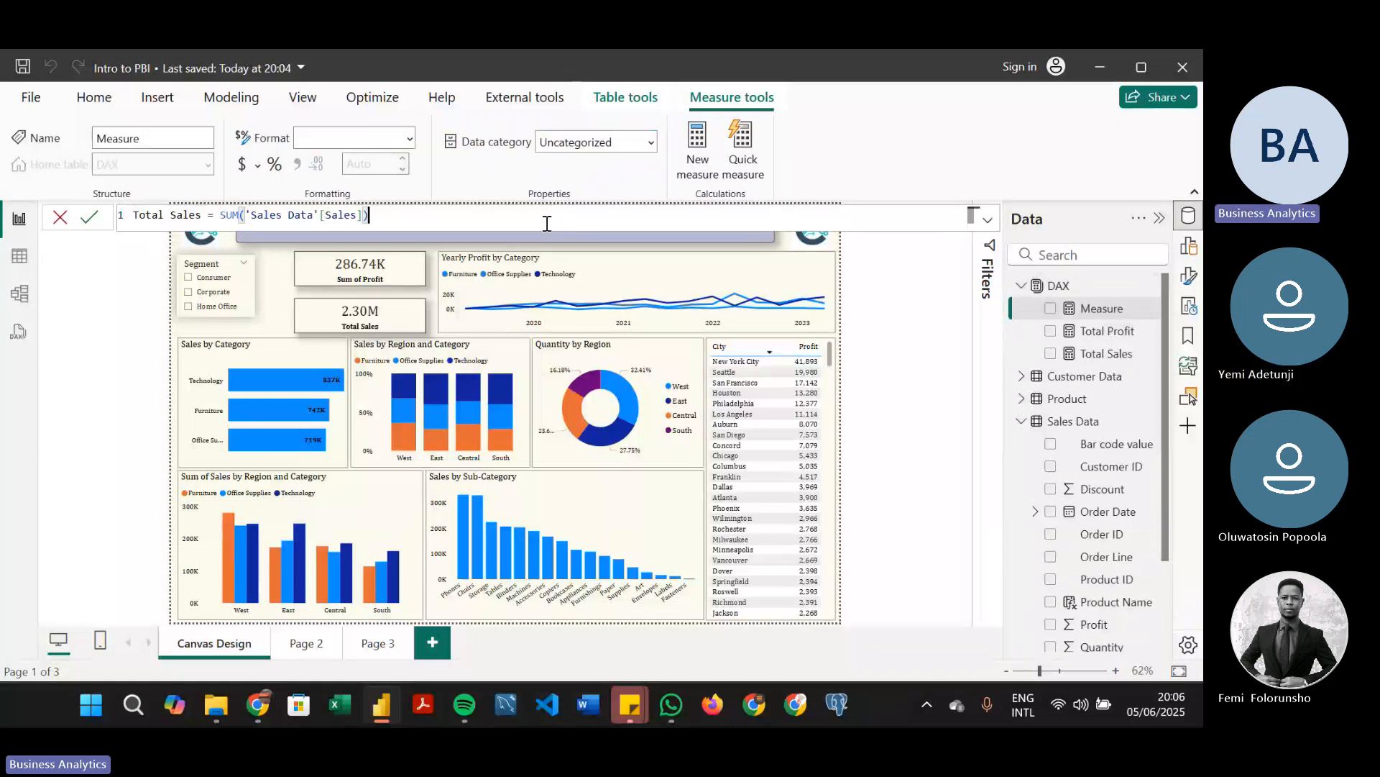
click(330, 217)
double_click(186, 217)
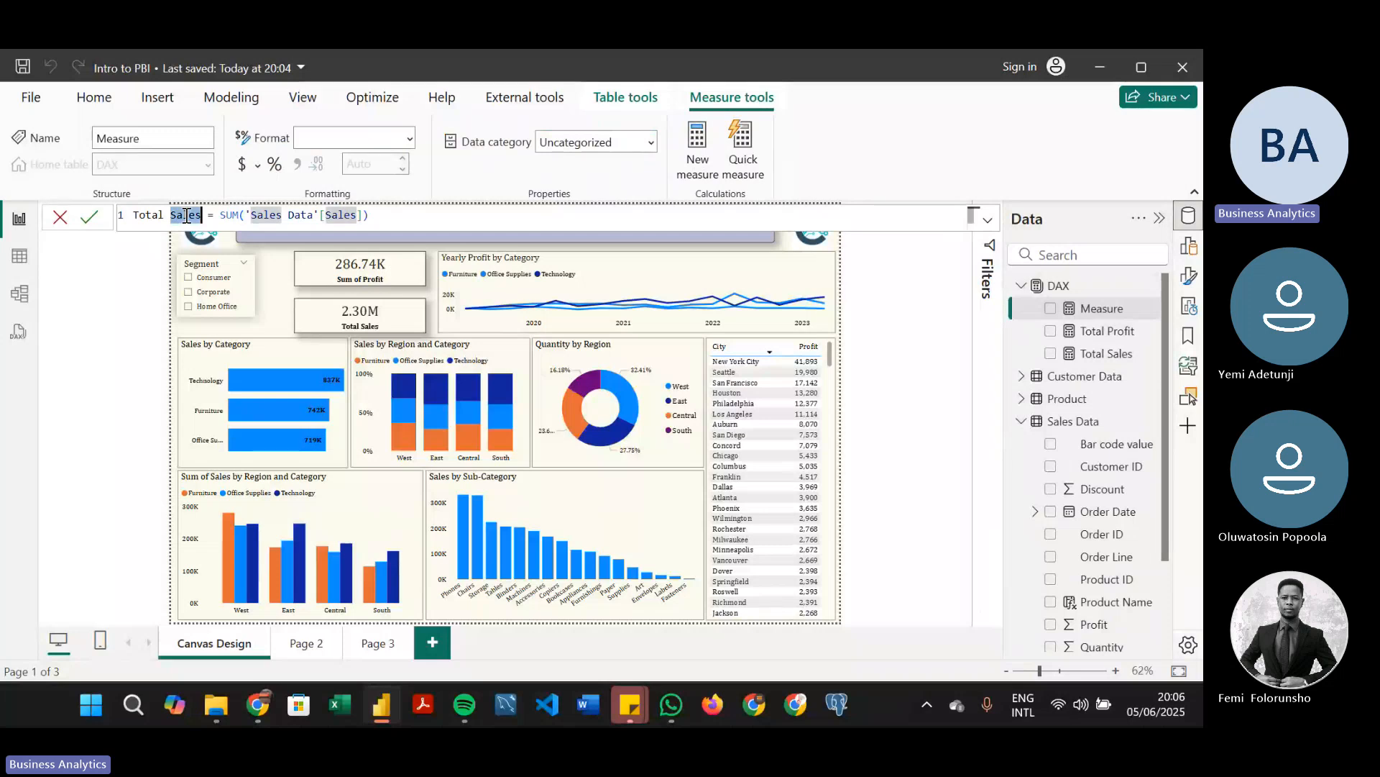
text(Quanti)
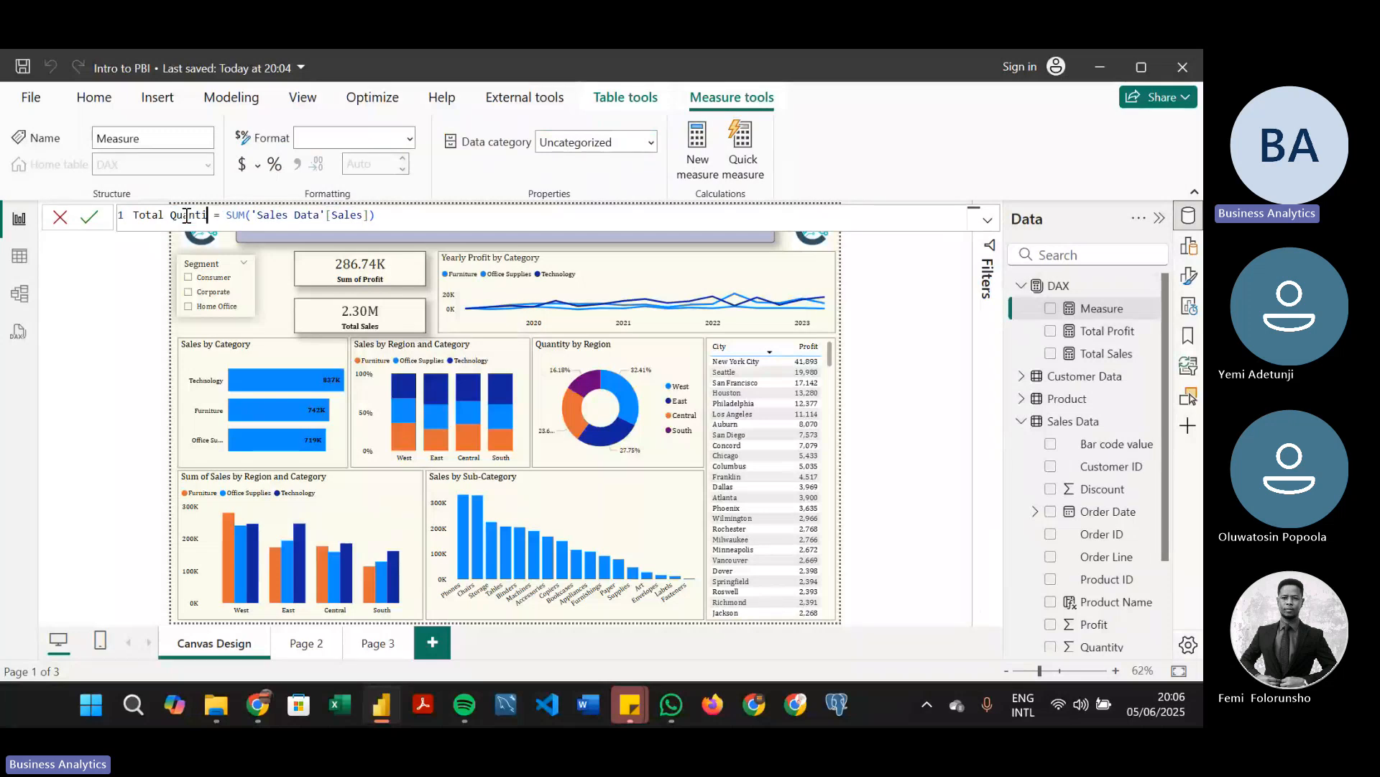
text(ty)
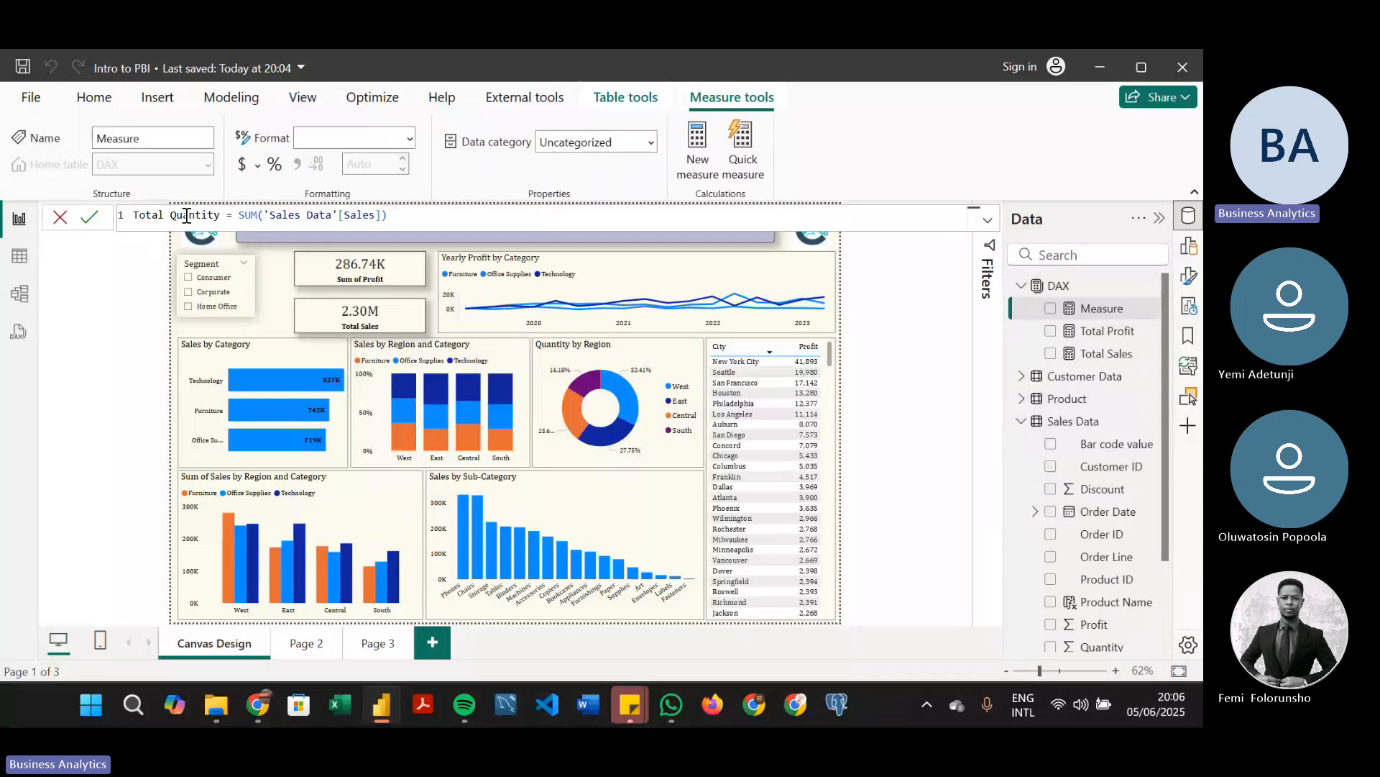
double_click(359, 216)
text(Quantity)
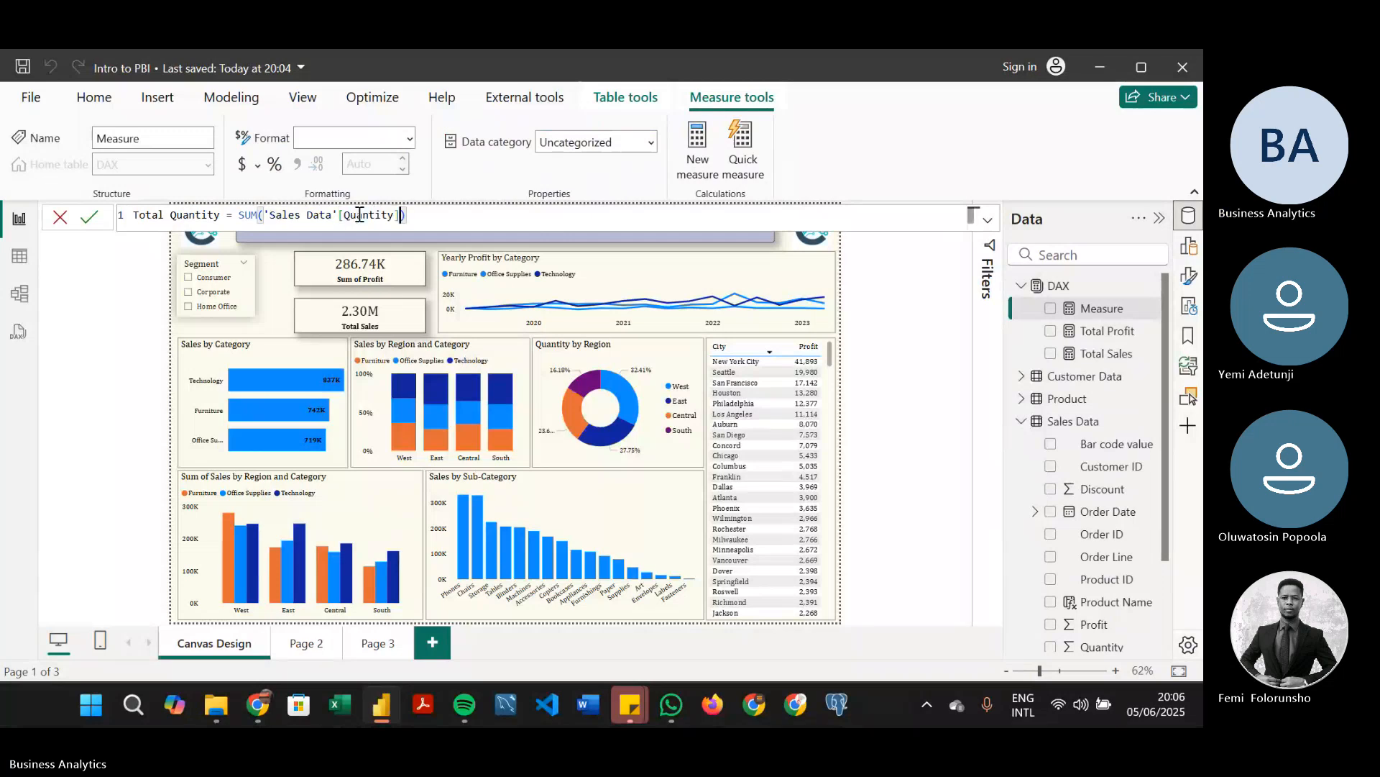
key(Return)
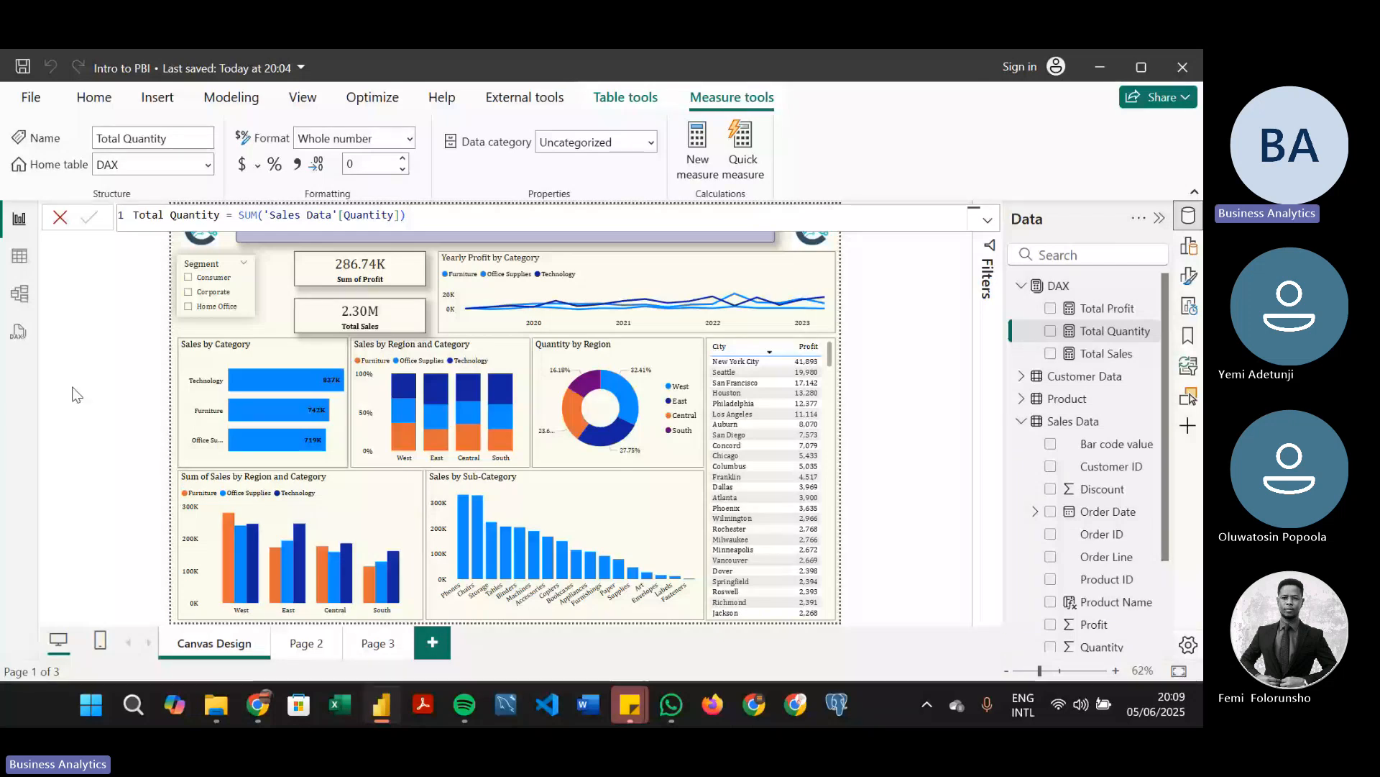
click(62, 215)
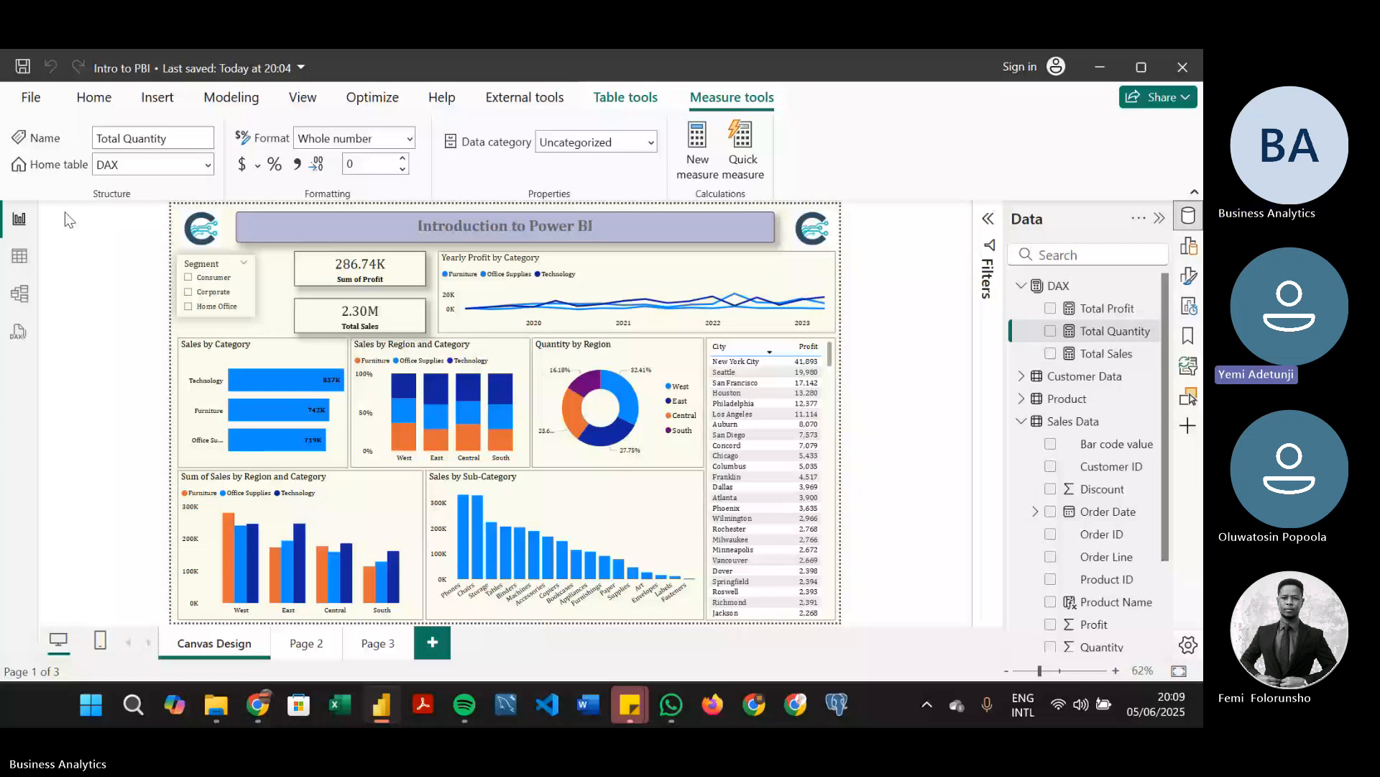
Start a new measure in the DAX table named Shipping by 2, with its formula opening on the DIVIDE function
click(1142, 289)
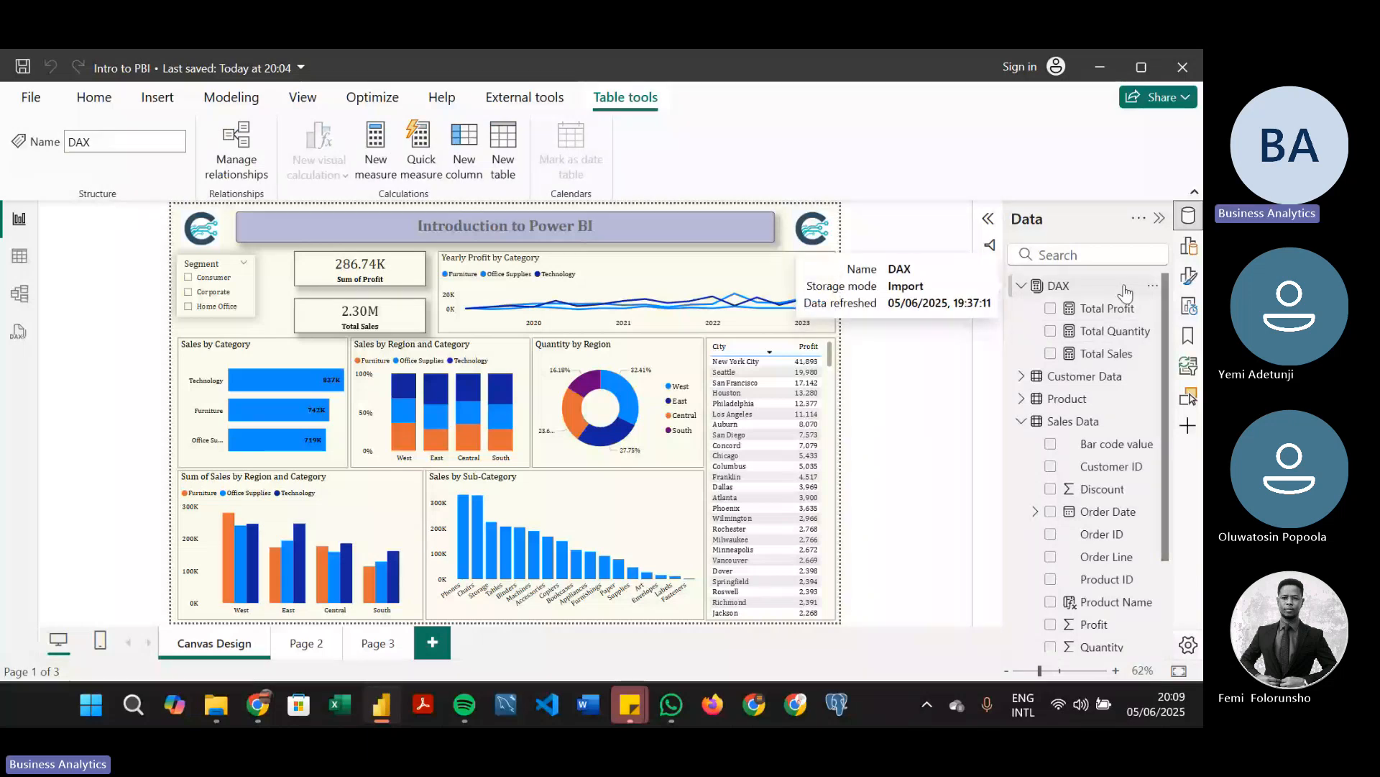
click(378, 136)
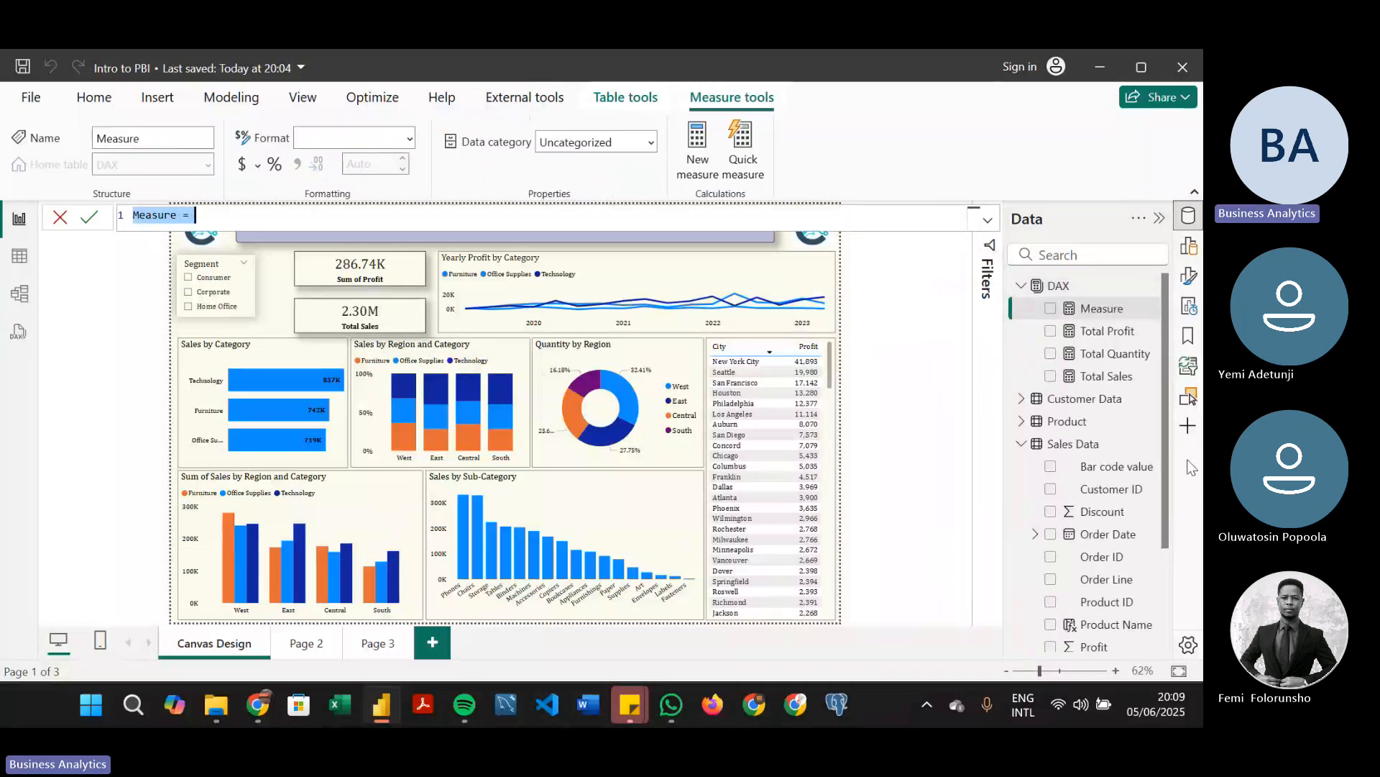
drag(1168, 461, 1164, 558)
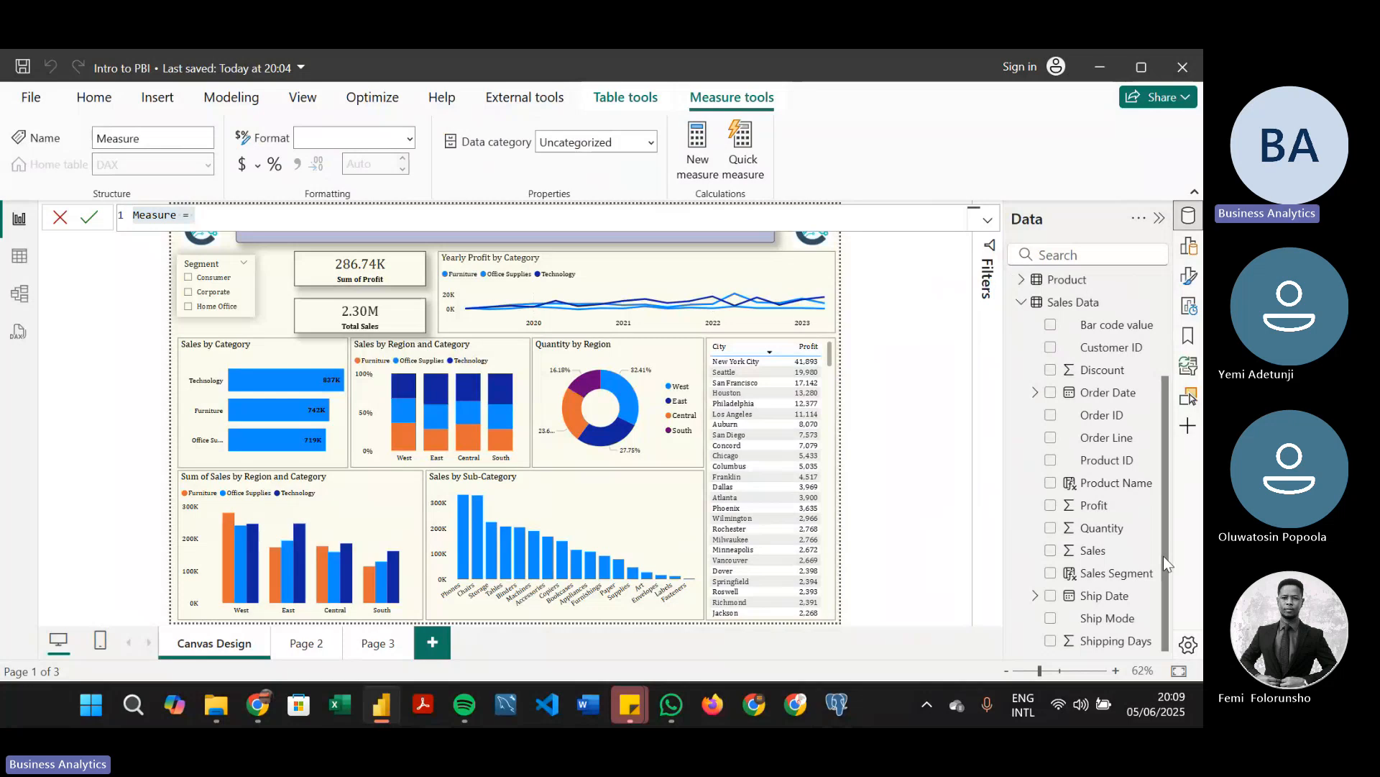
drag(1163, 555, 1172, 393)
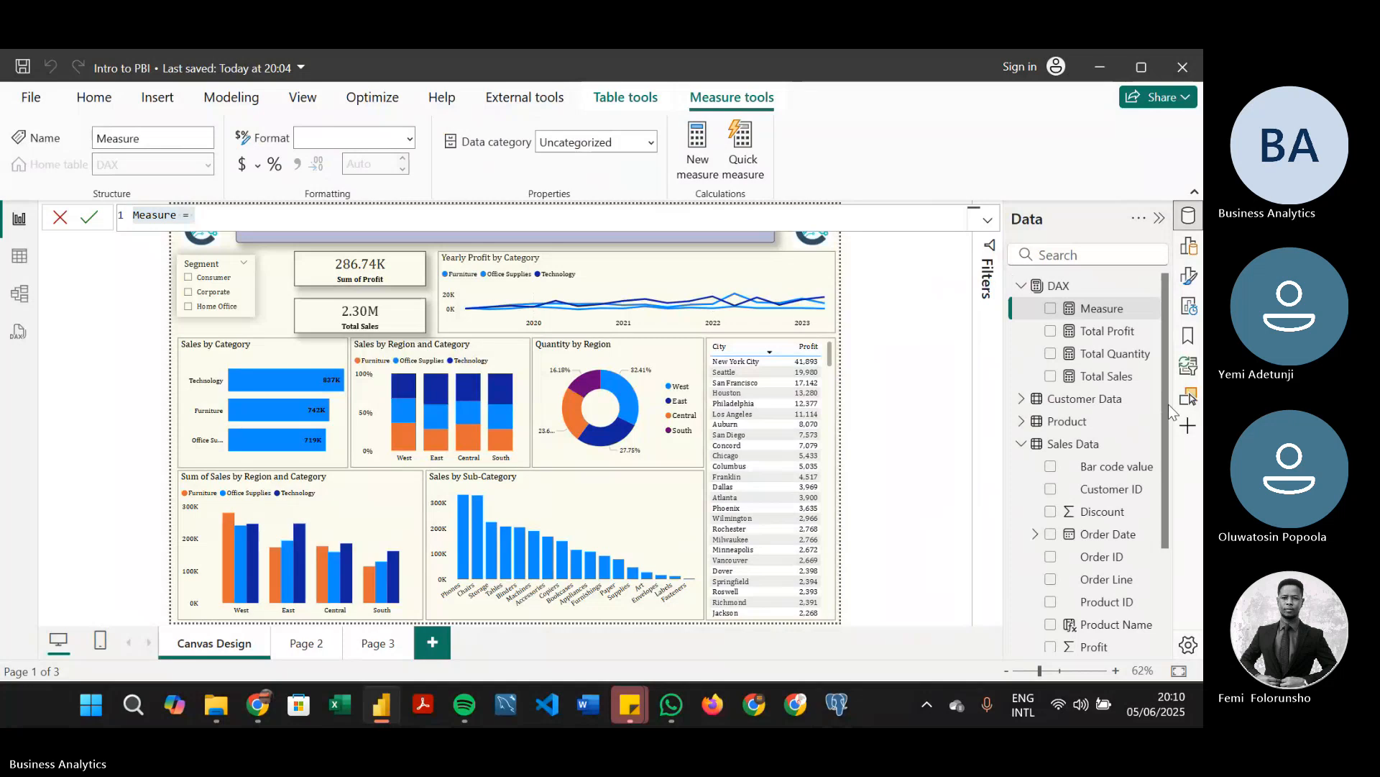
drag(1171, 412, 1172, 613)
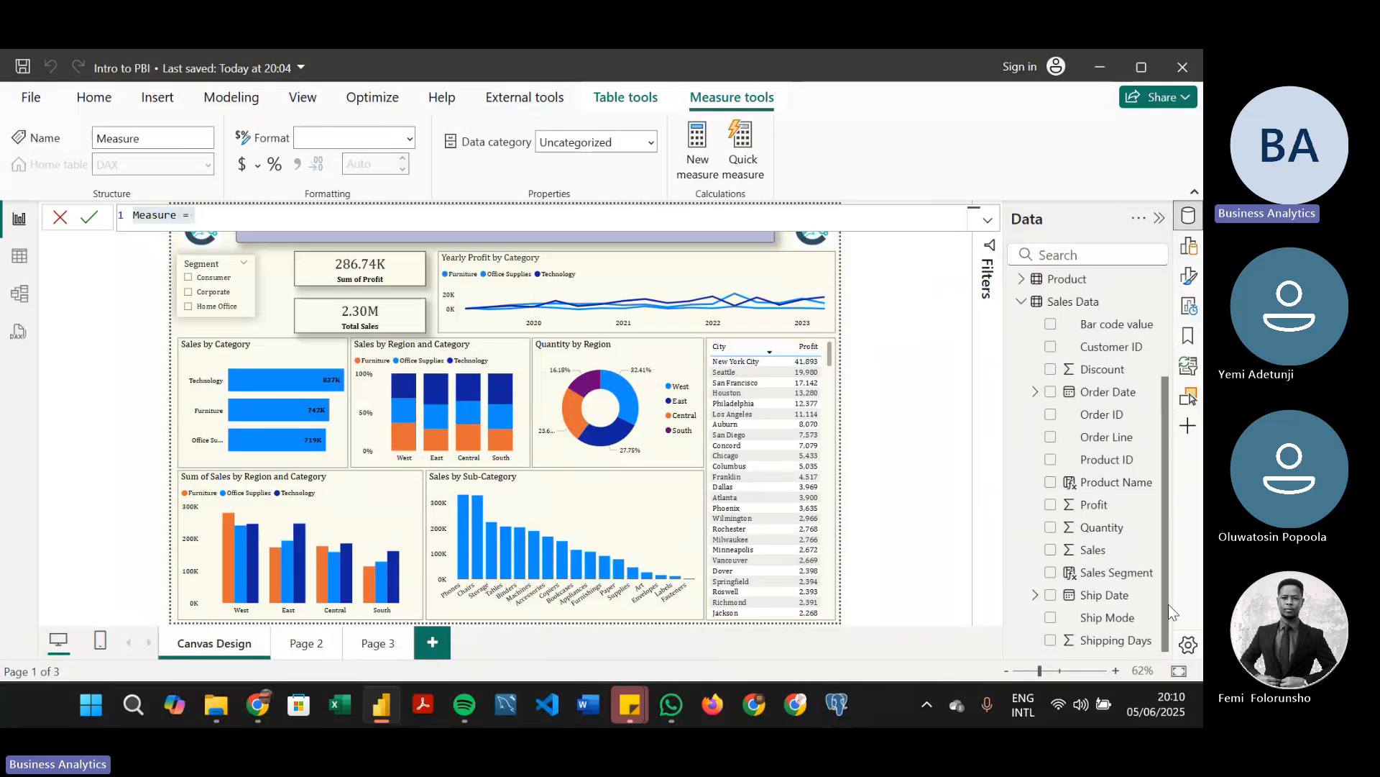
click(556, 218)
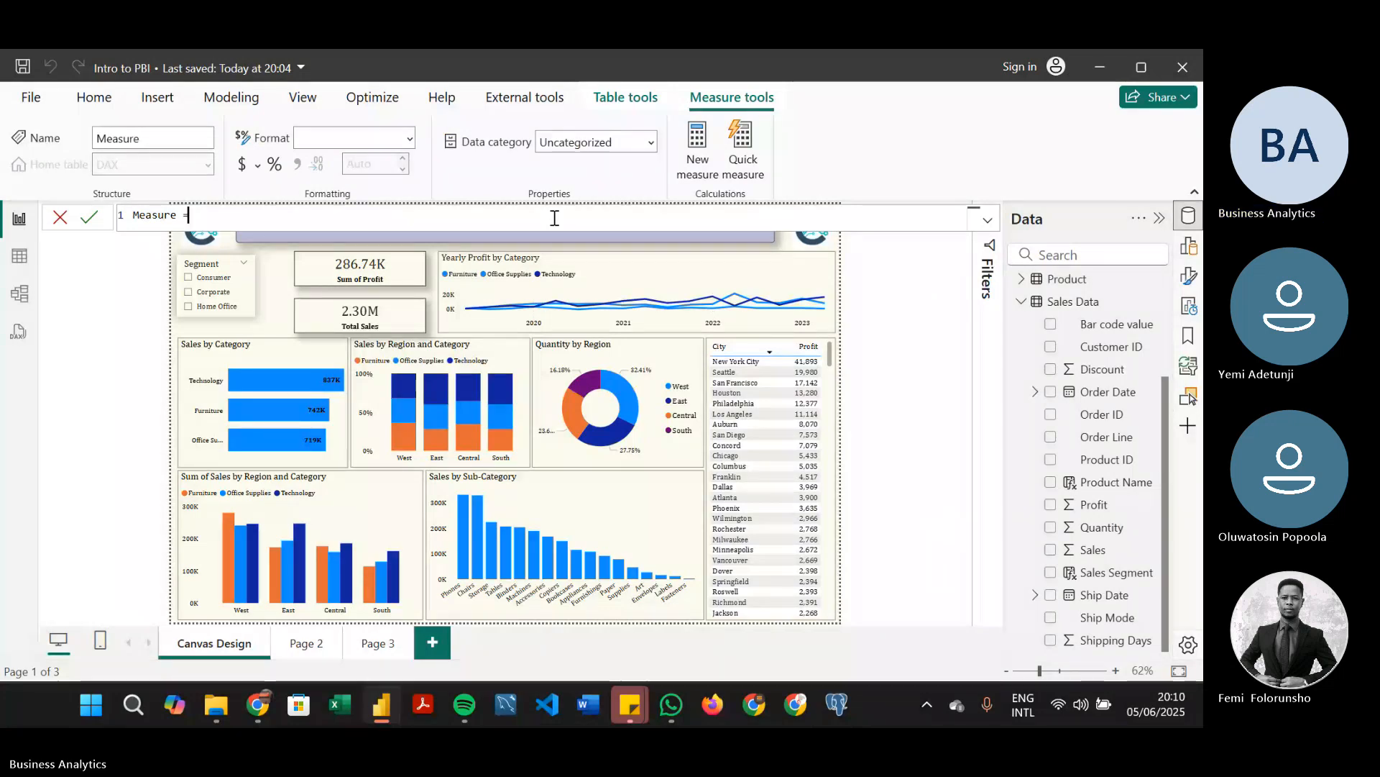
key(ctrl+a)
text(Shipp)
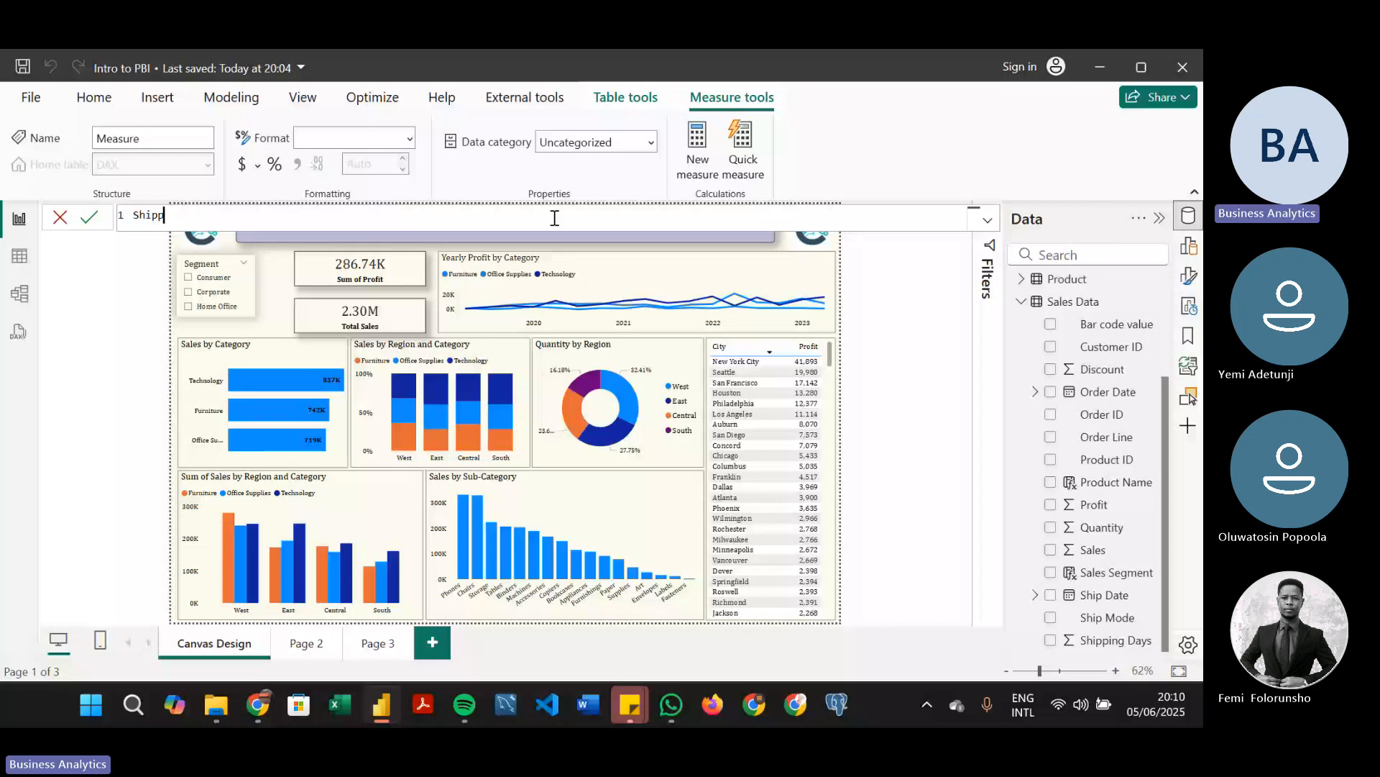
text(ing by 2 =)
text(DIVIDE()
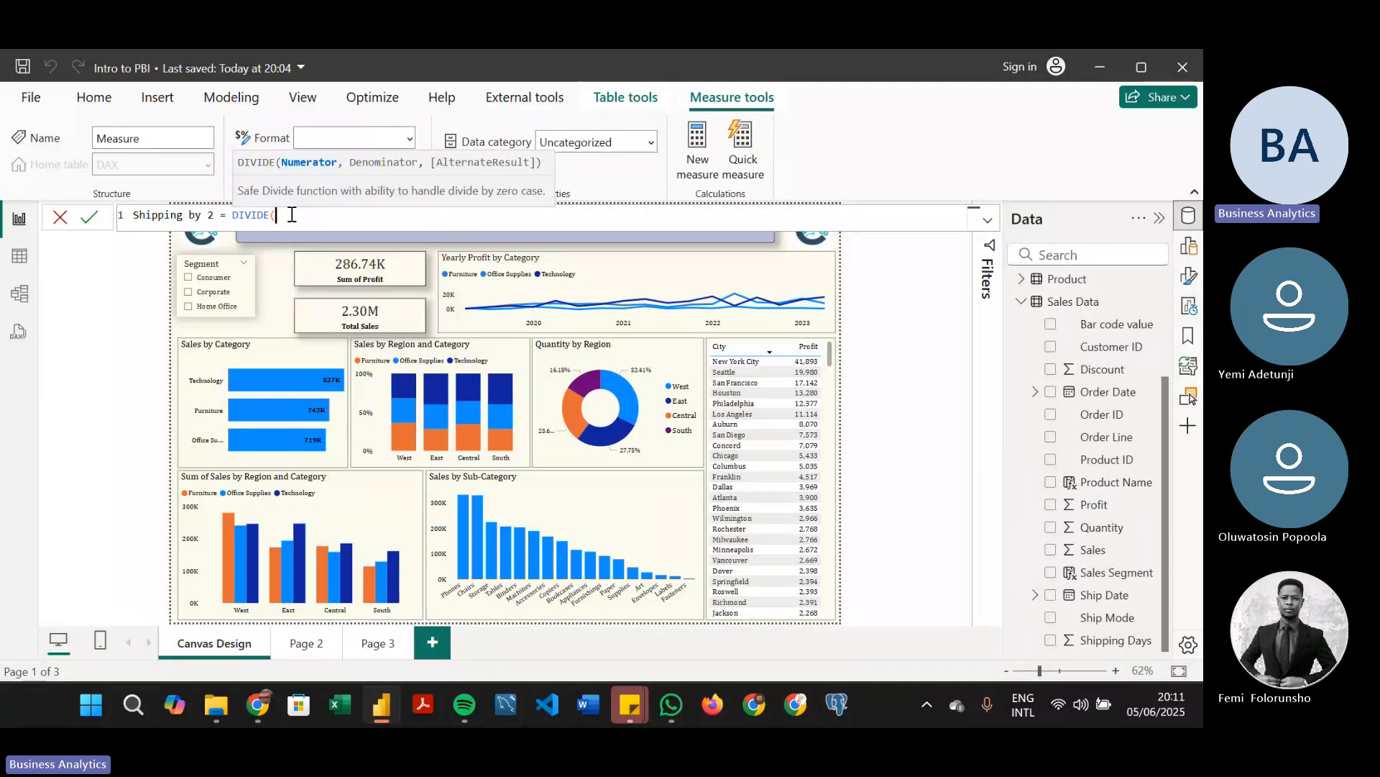
text(SHIP)
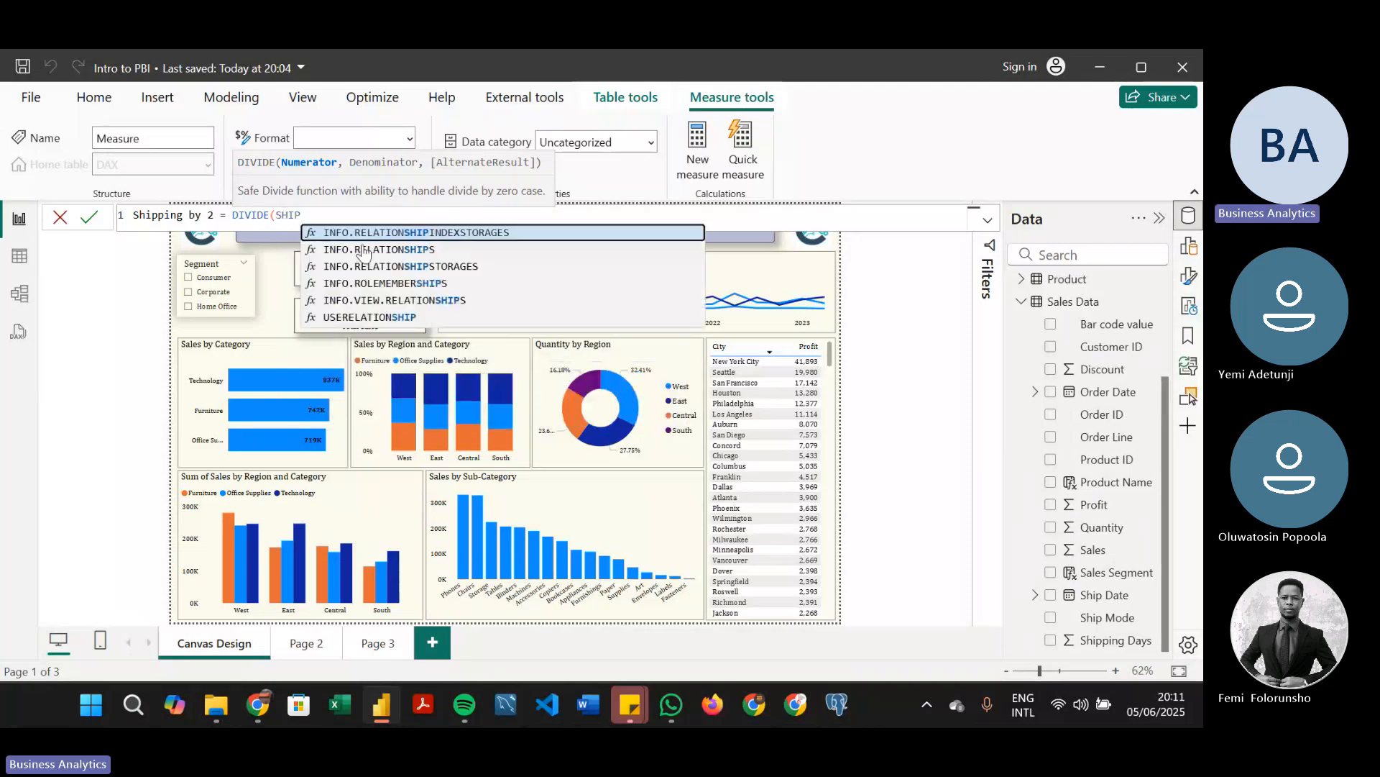
key(BackSpace)
key(BackSpace)
key(BackSpace)
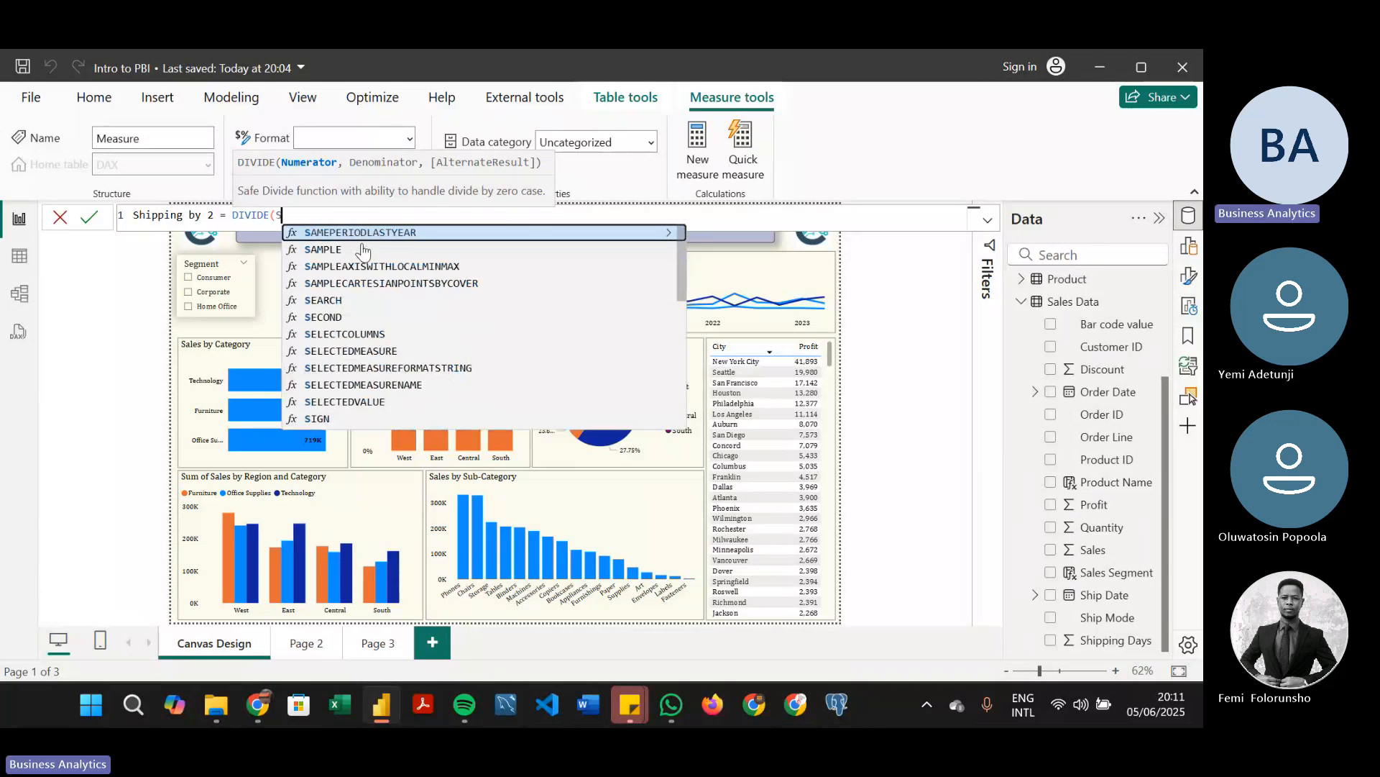
key(BackSpace)
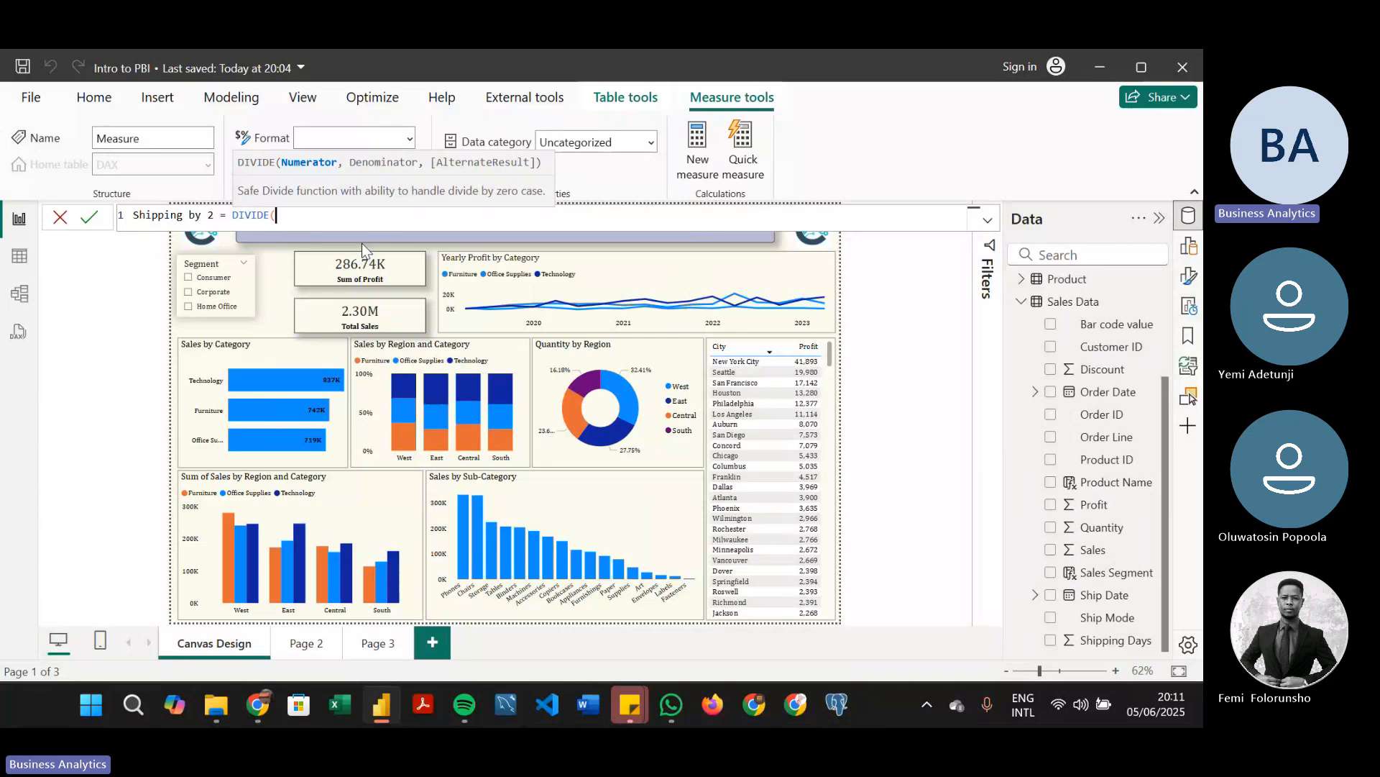
text(DA)
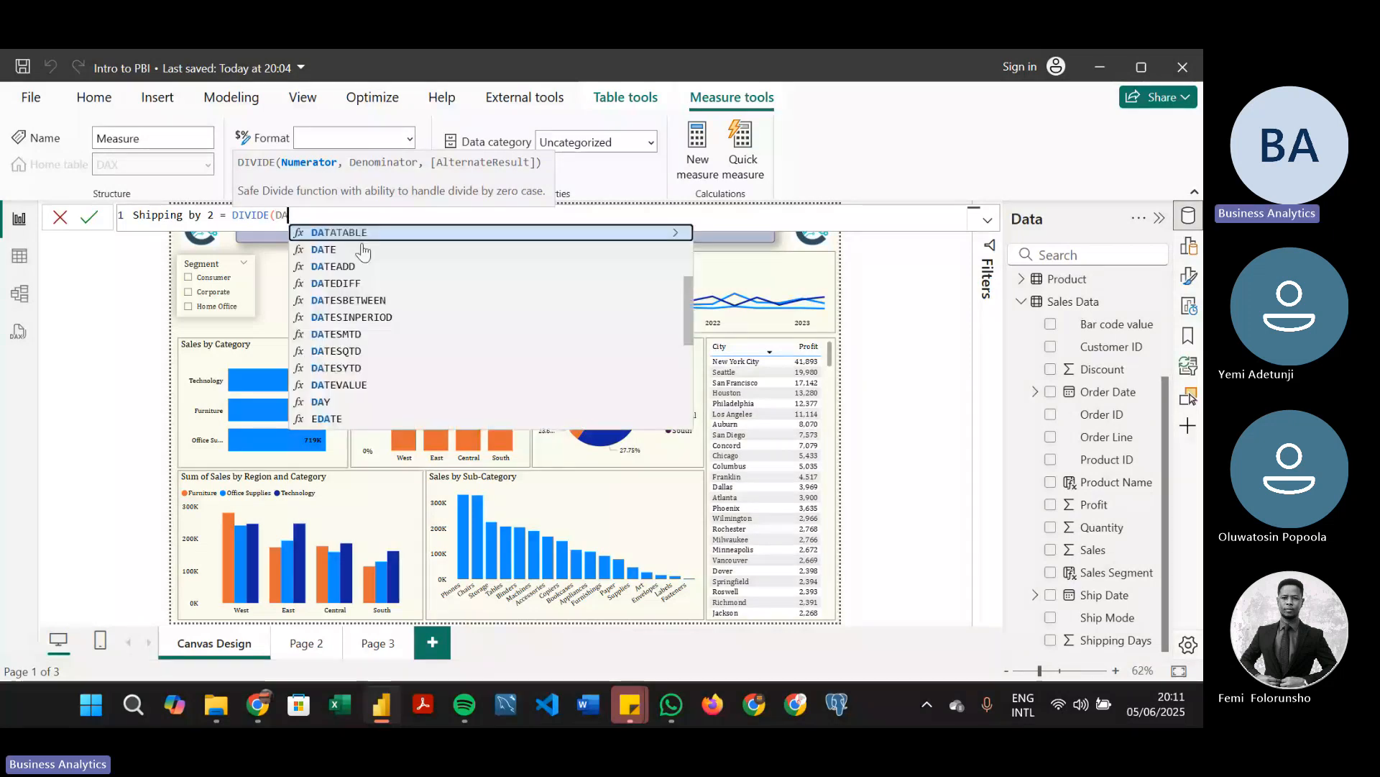
scroll(679, 317, down, 1)
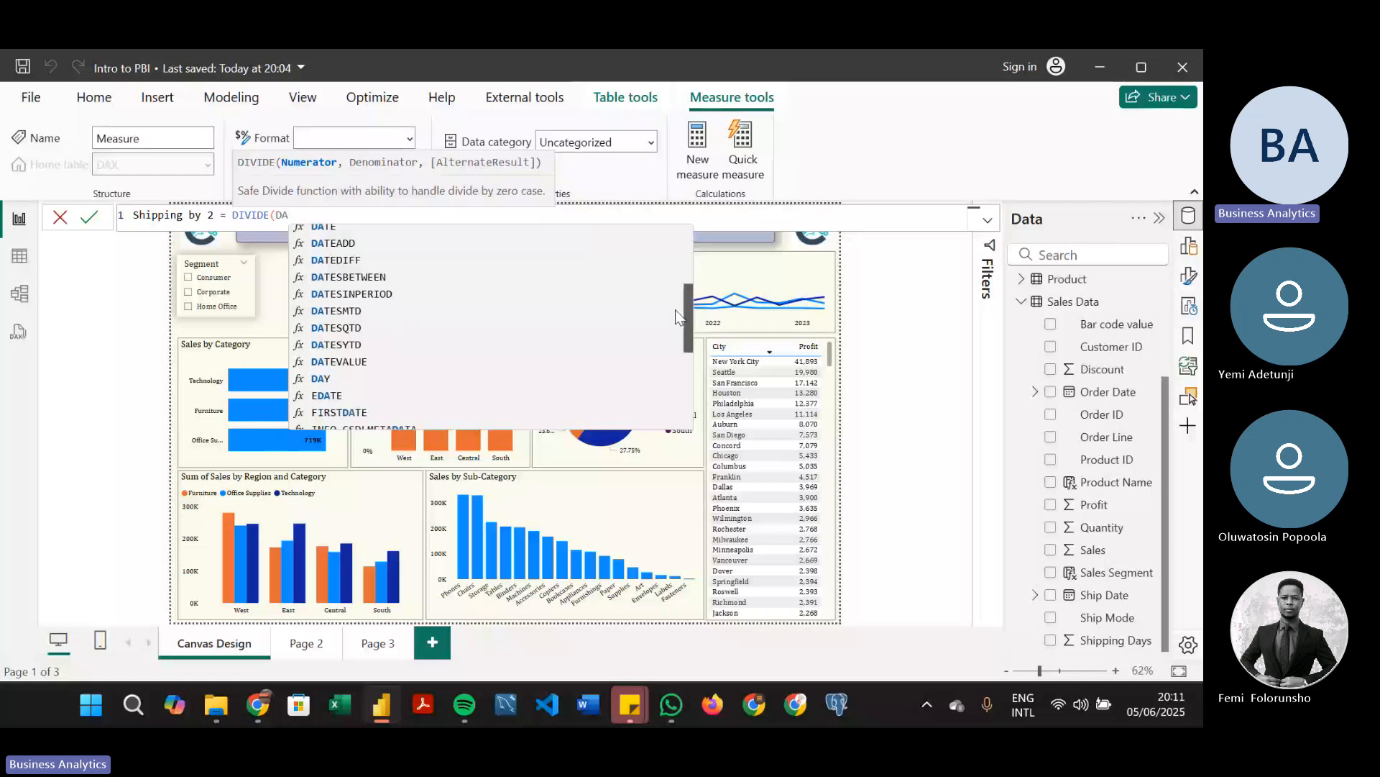
scroll(675, 310, up, 3)
scroll(676, 295, up, 1)
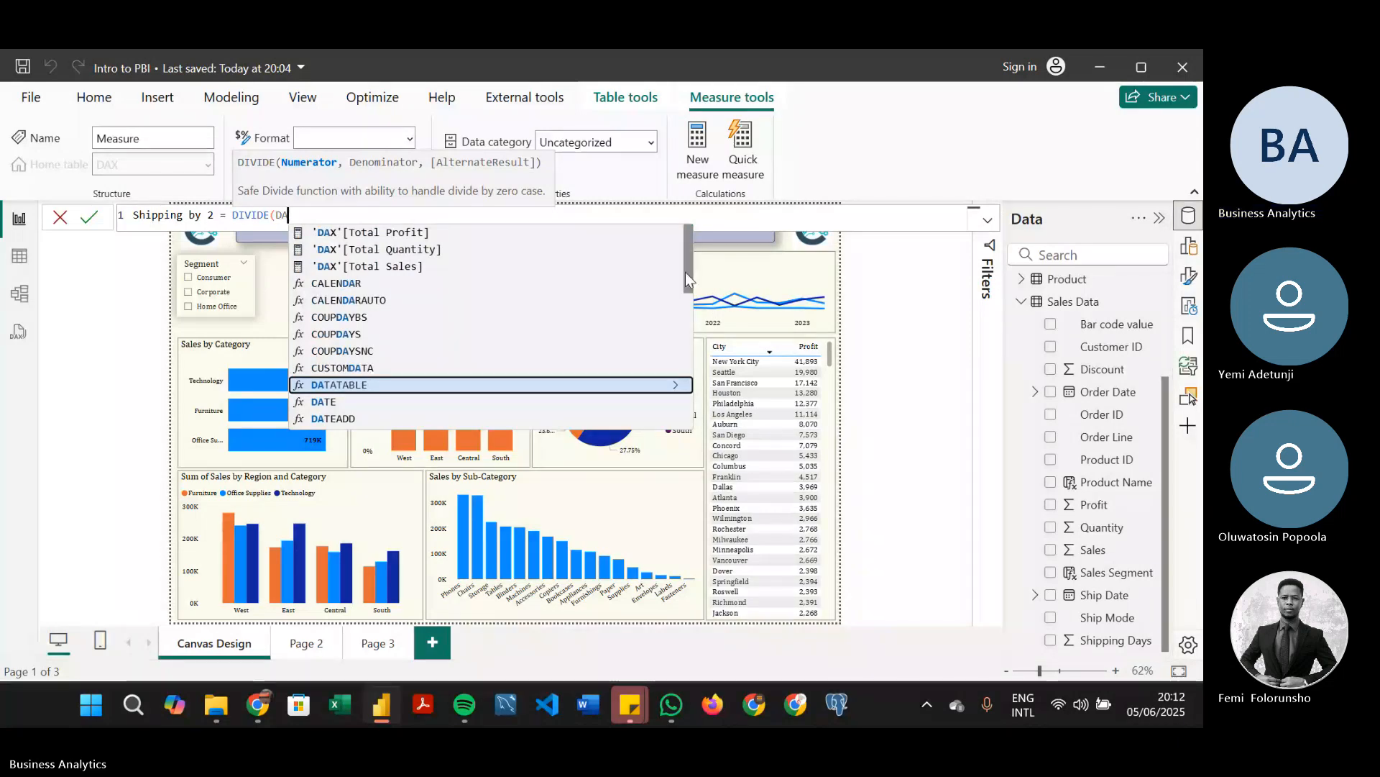
key(BackSpace)
key(BackSpace)
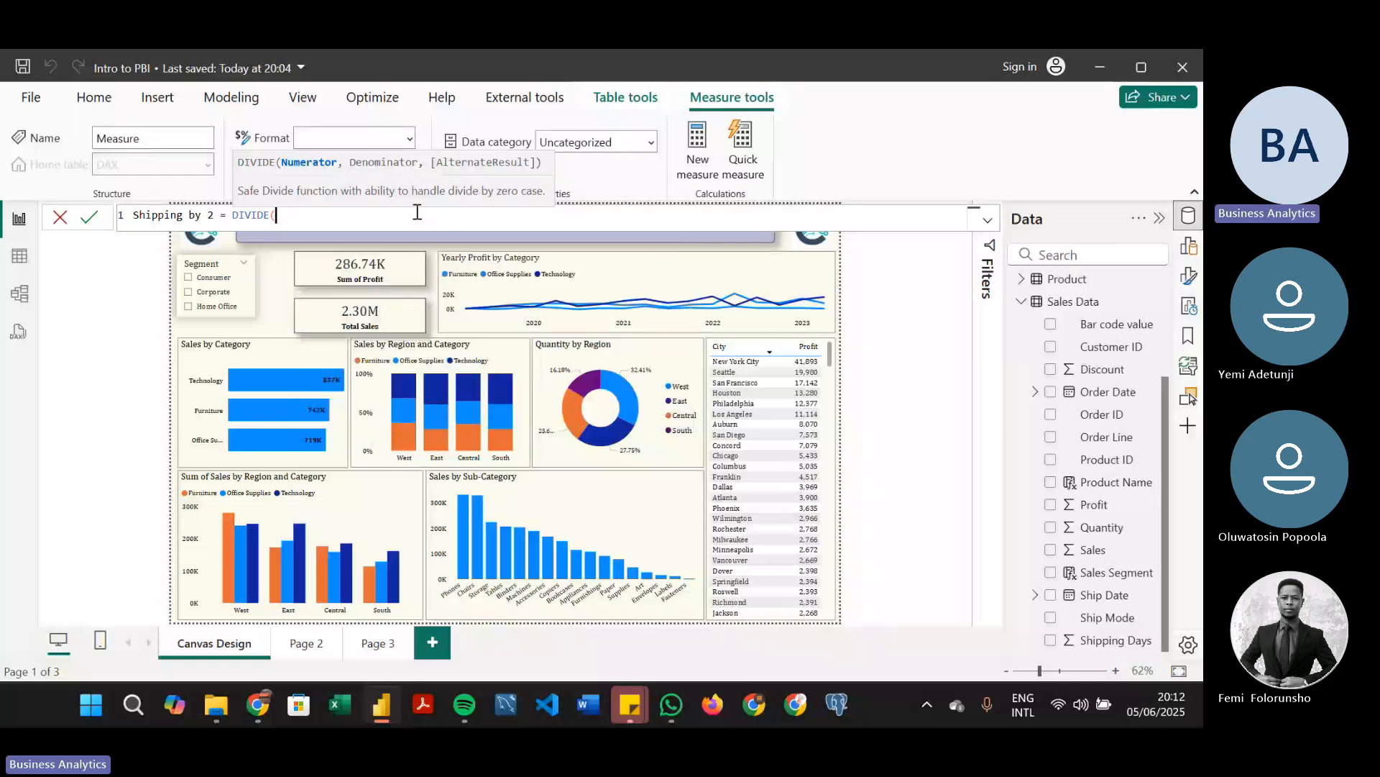
Complete the measure with [Total Profit] as numerator and 2 as denominator, and rename it so it reads Profit by 2 = DIVIDE([Total Profit],2)
text([Total Profit])
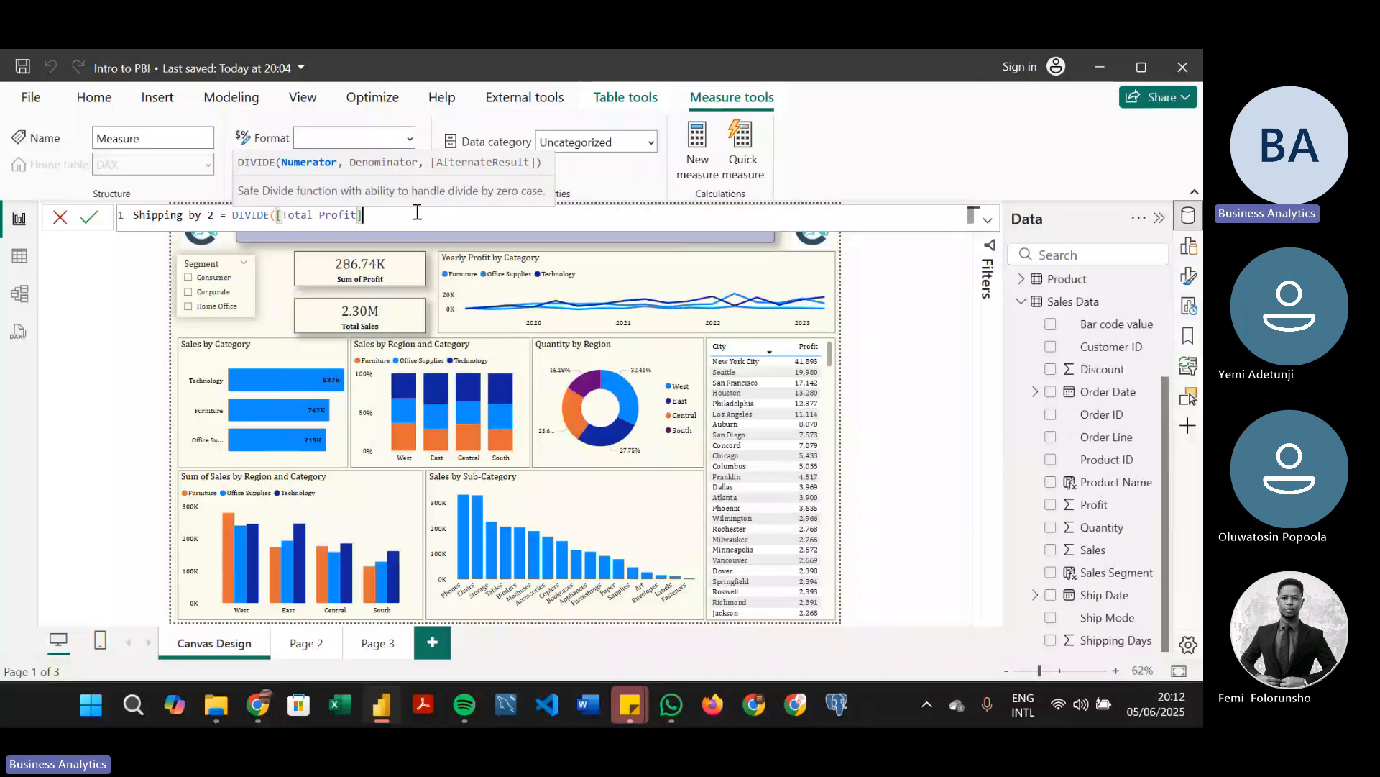
text(,2)
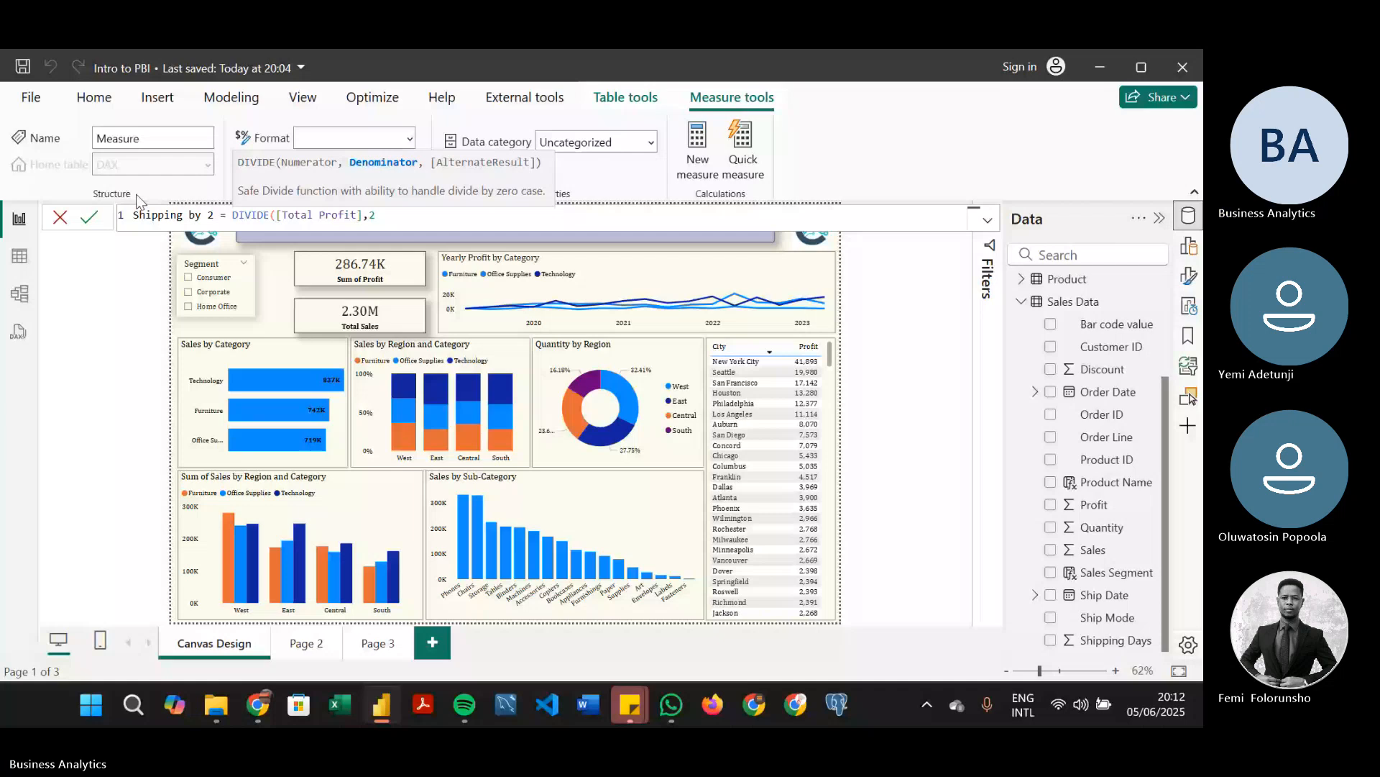
double_click(155, 214)
text(Prof)
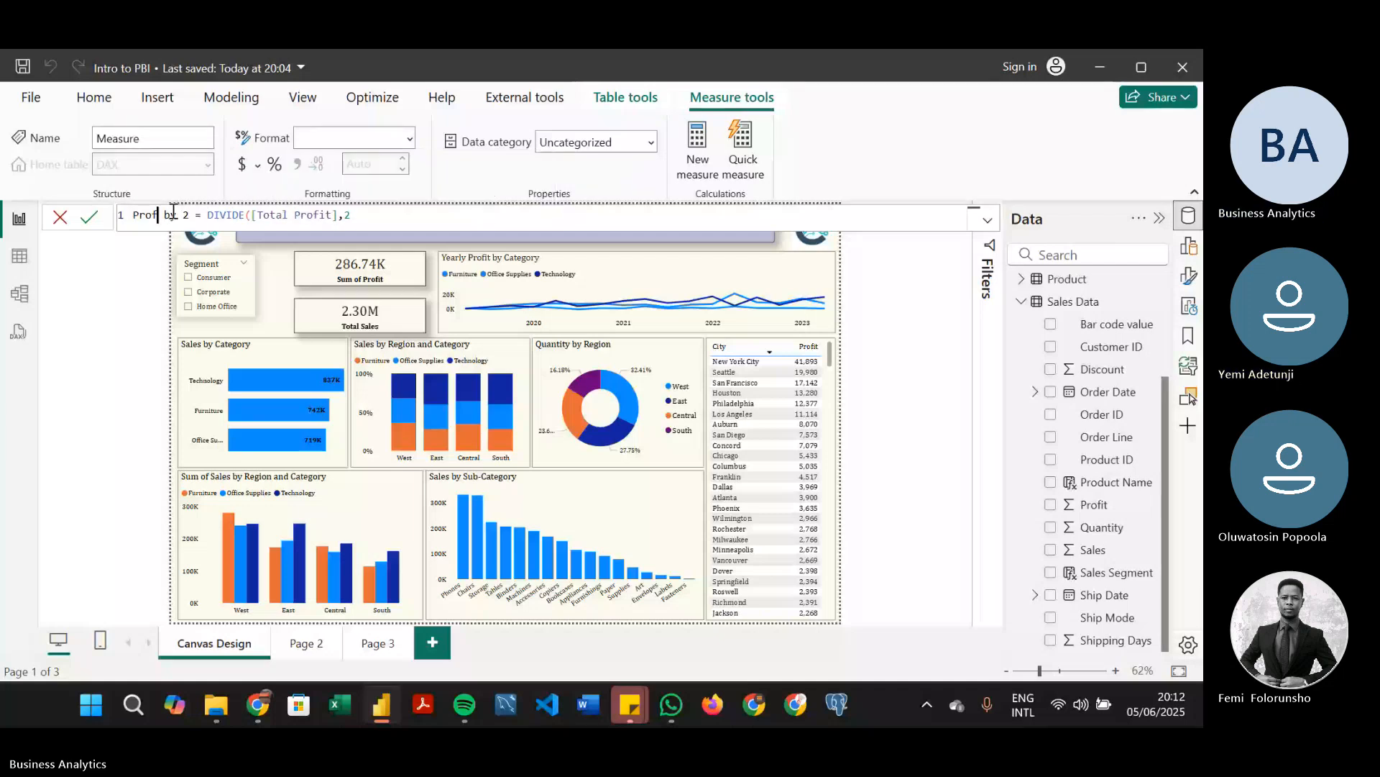
text(it)
click(394, 225)
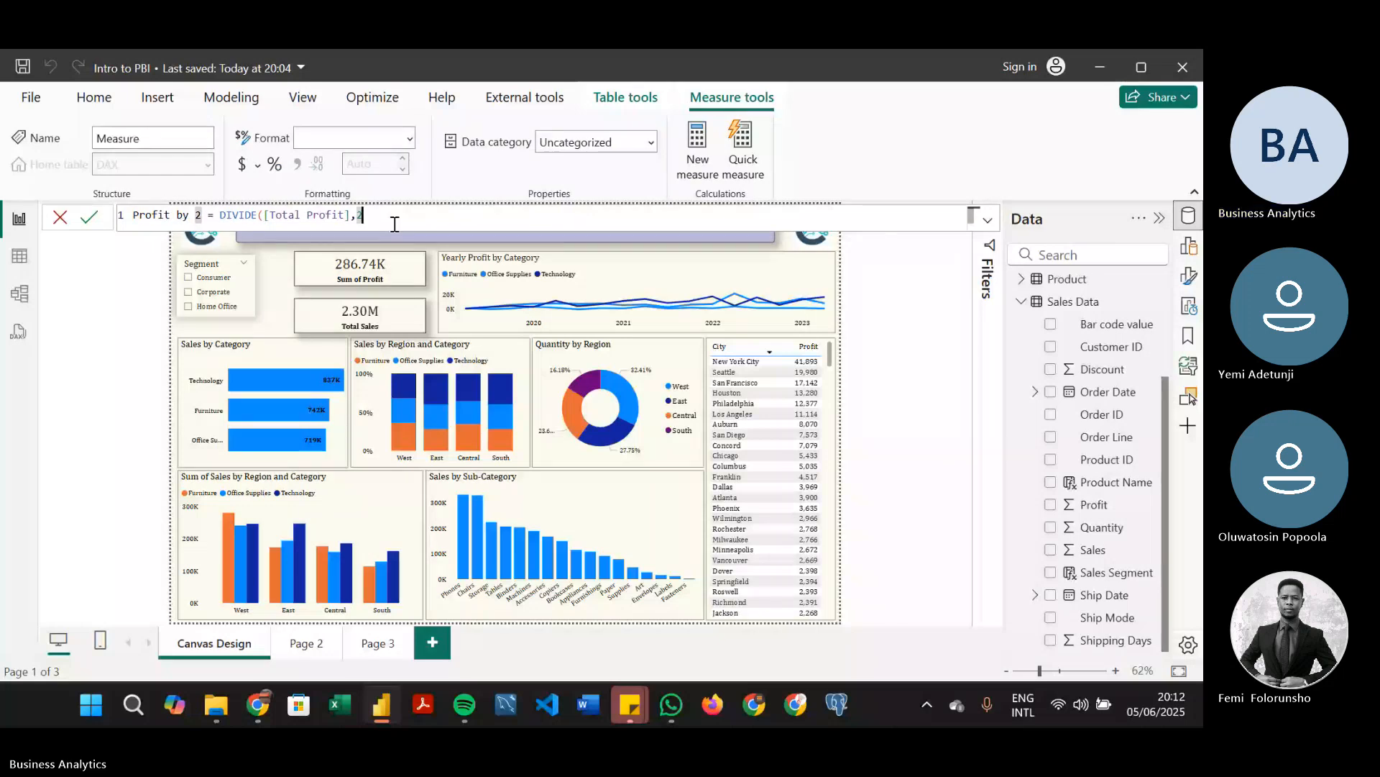
text())
key(Return)
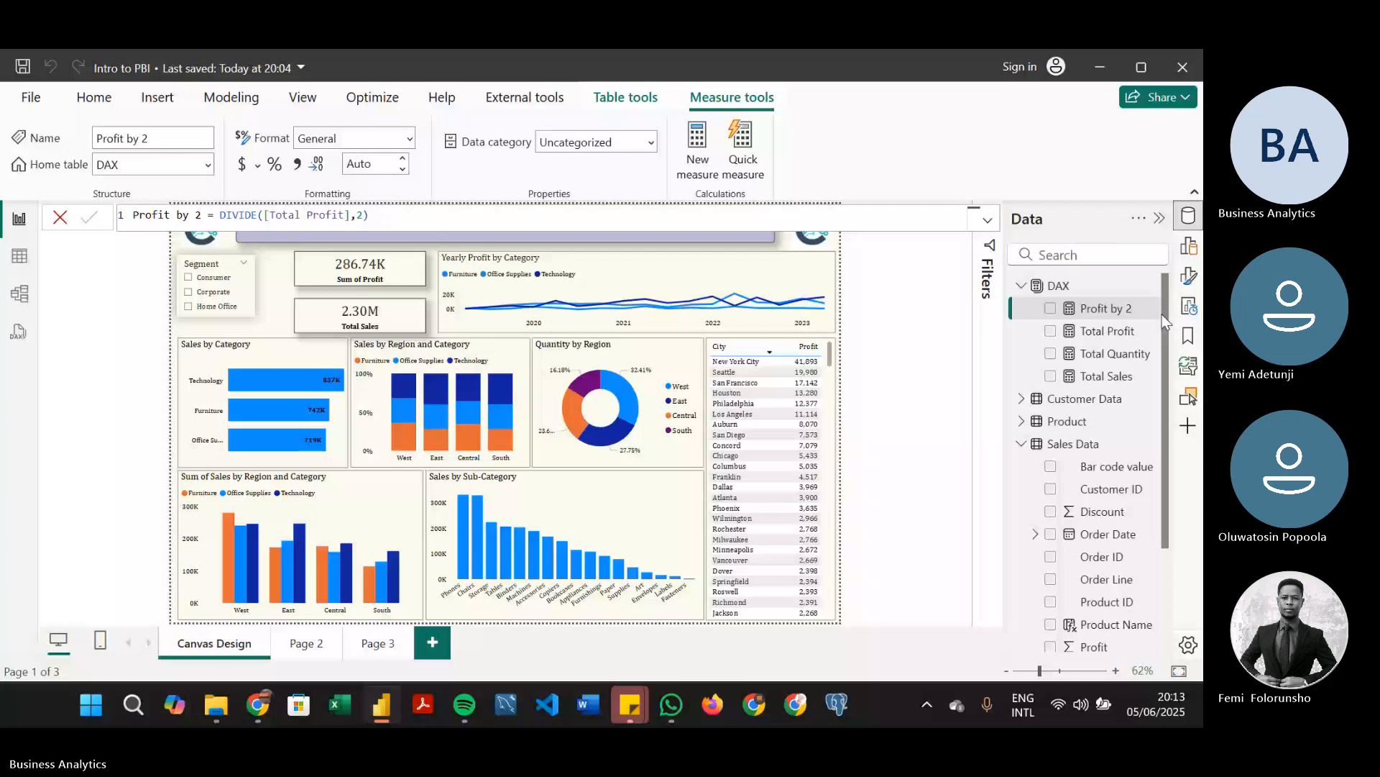
Look through the DAX measures and Sales Data fields, and deselect the Profit by 2 measure to return to the plain canvas
drag(1165, 324, 1171, 408)
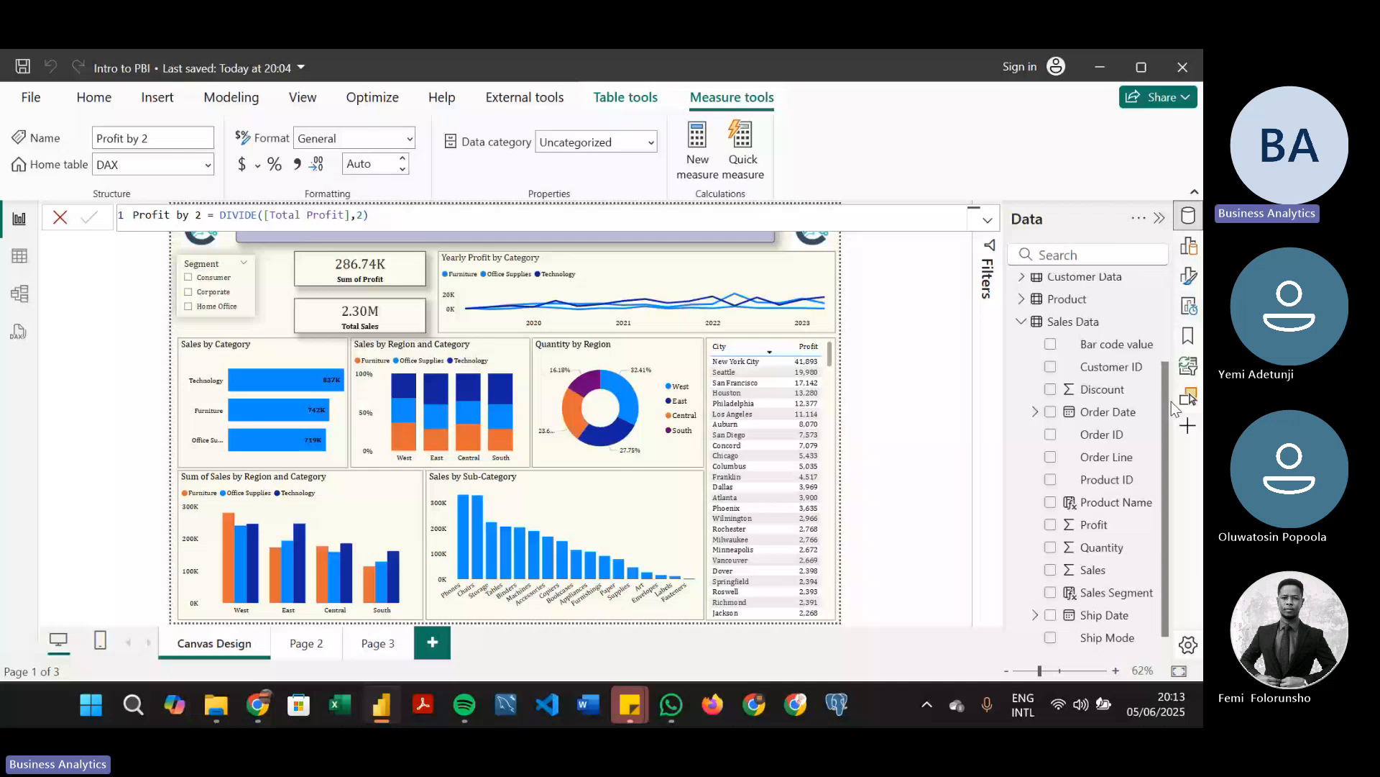
drag(1171, 401, 1162, 437)
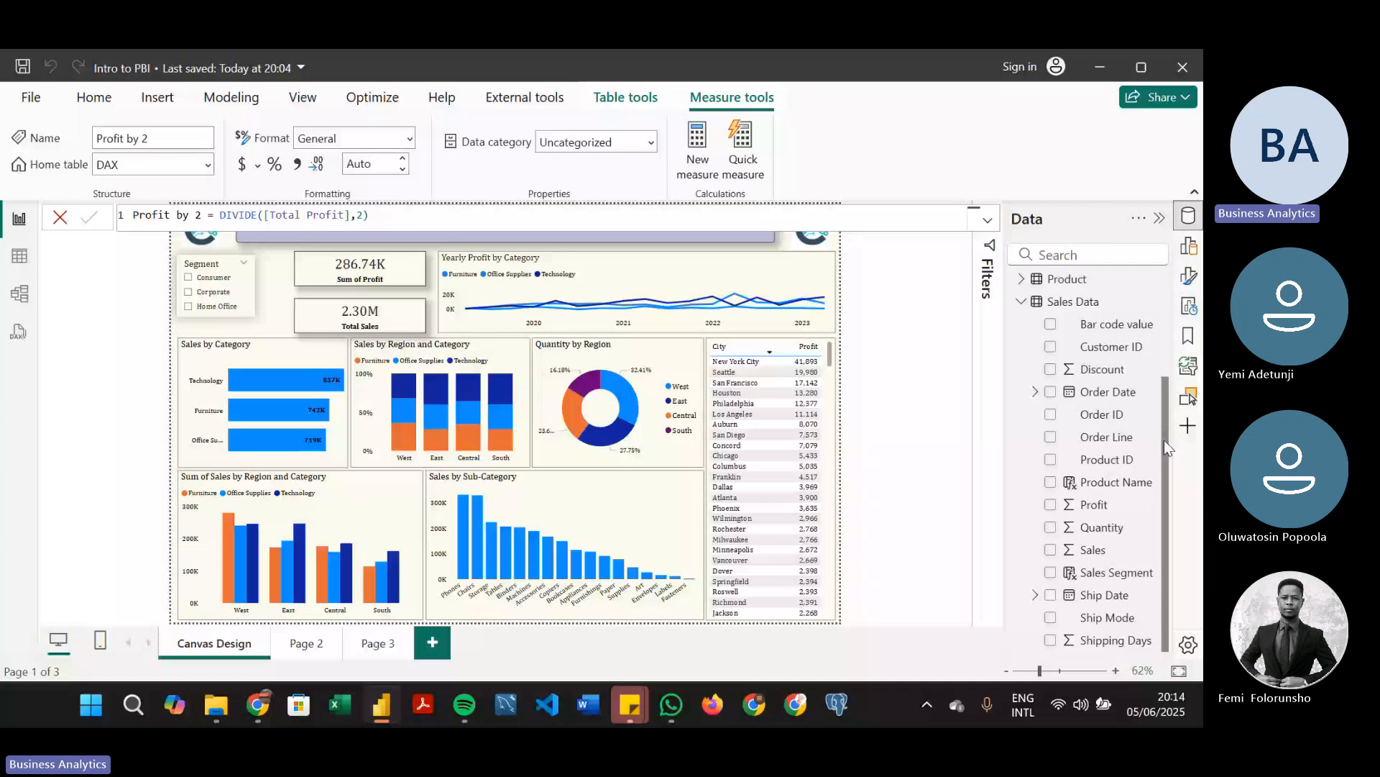
drag(1163, 440, 1172, 265)
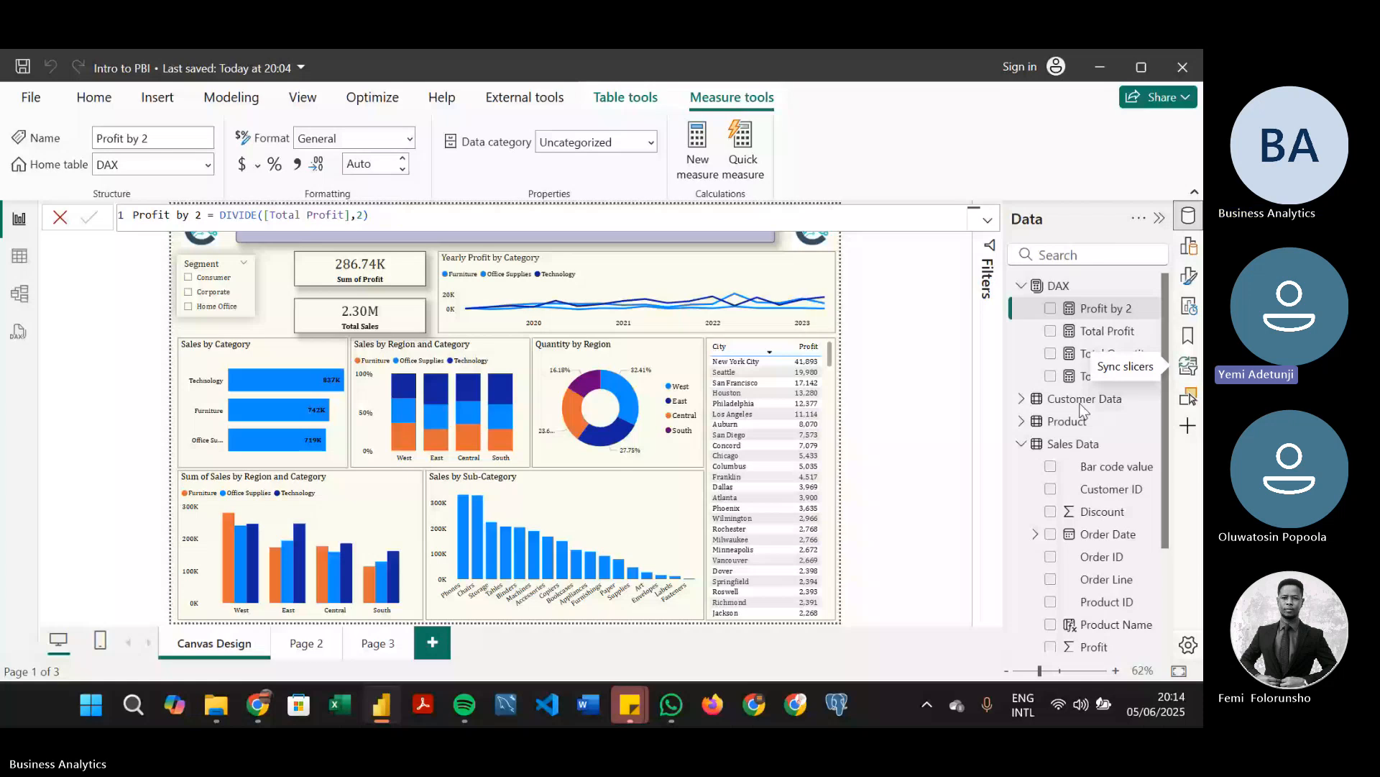
mouse_move(267, 714)
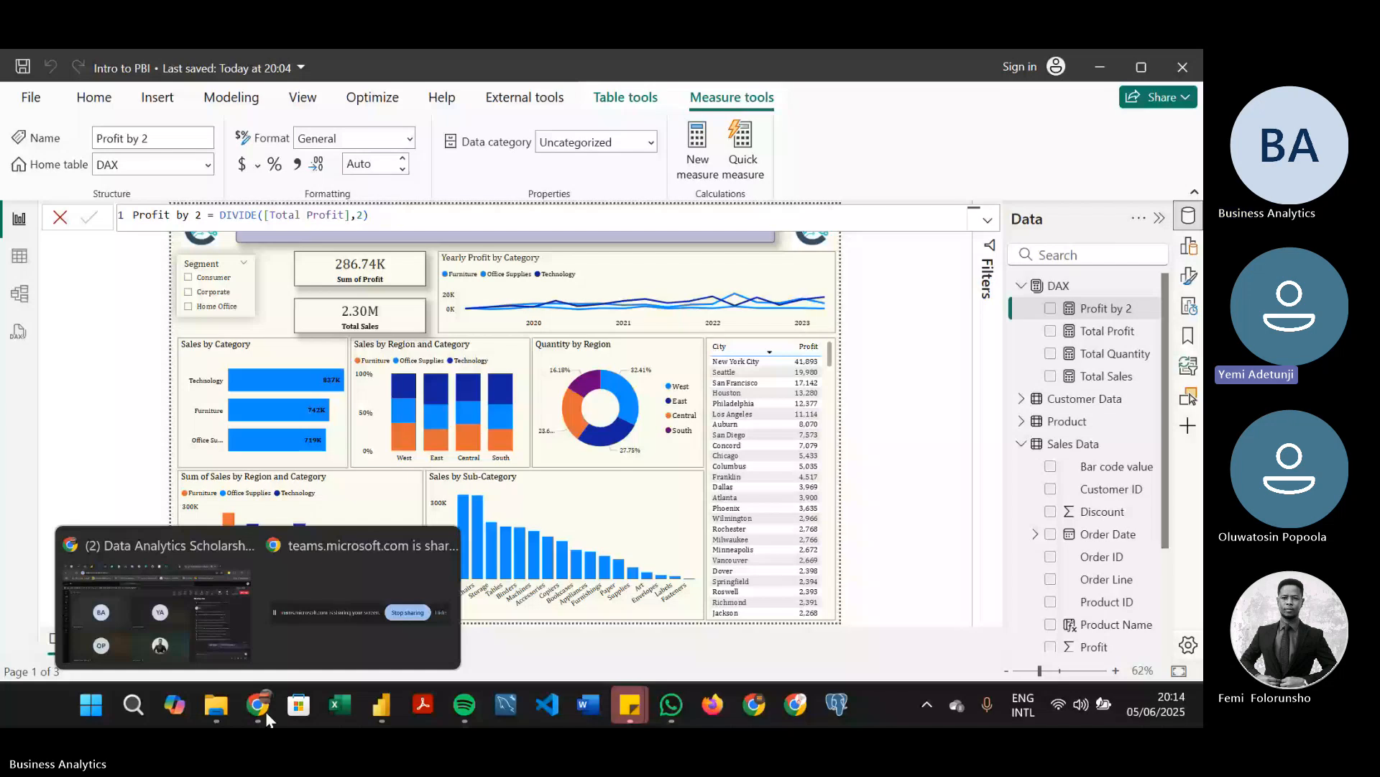
click(867, 486)
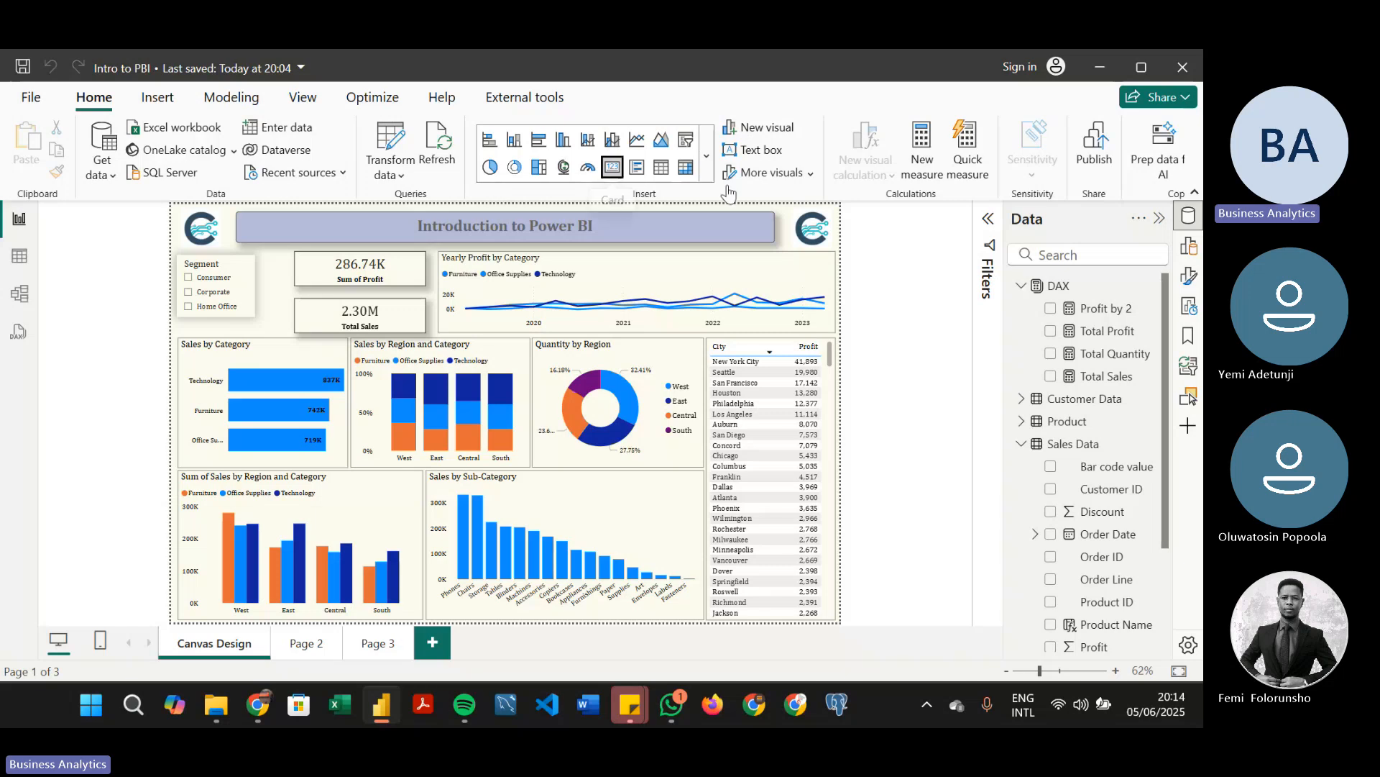
Preview the Profit by 2 measure as a card on the canvas, and delete the card
click(1051, 308)
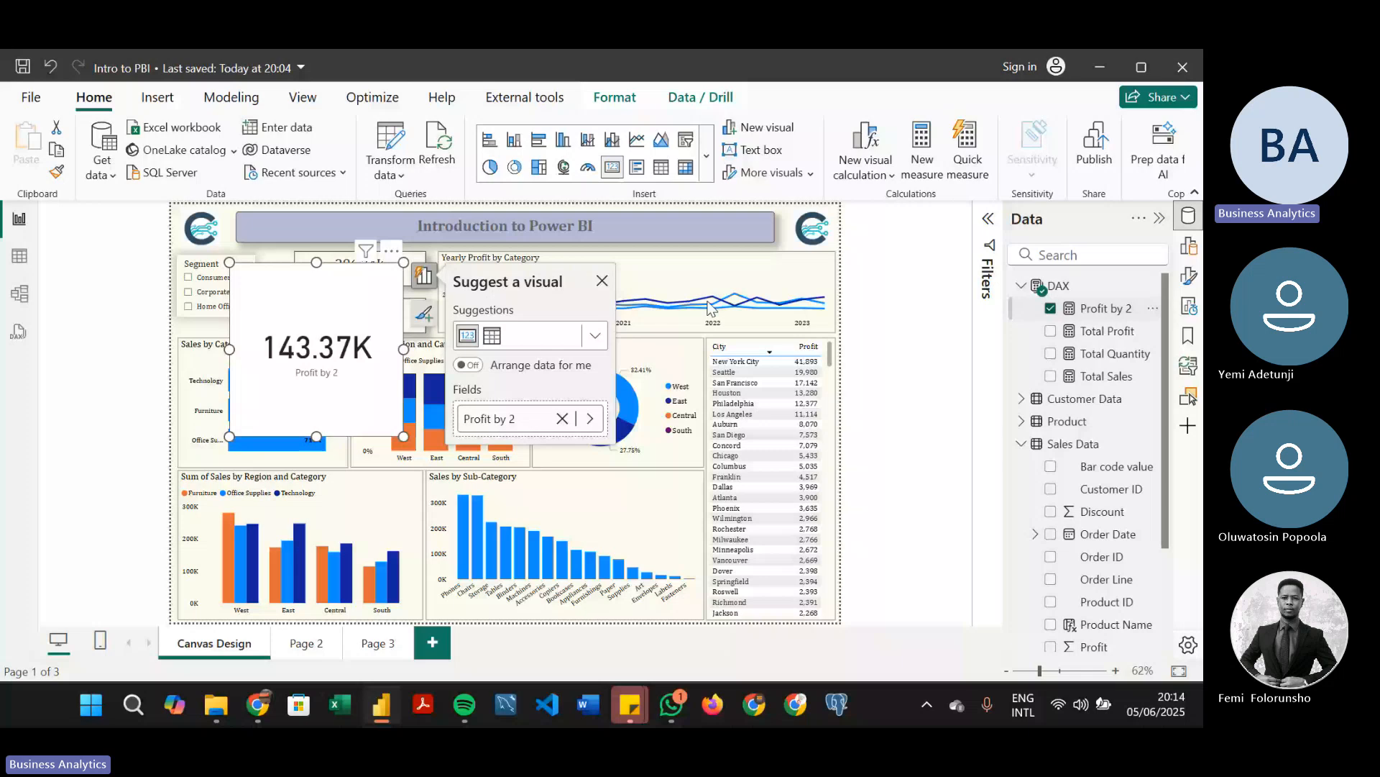
key(Delete)
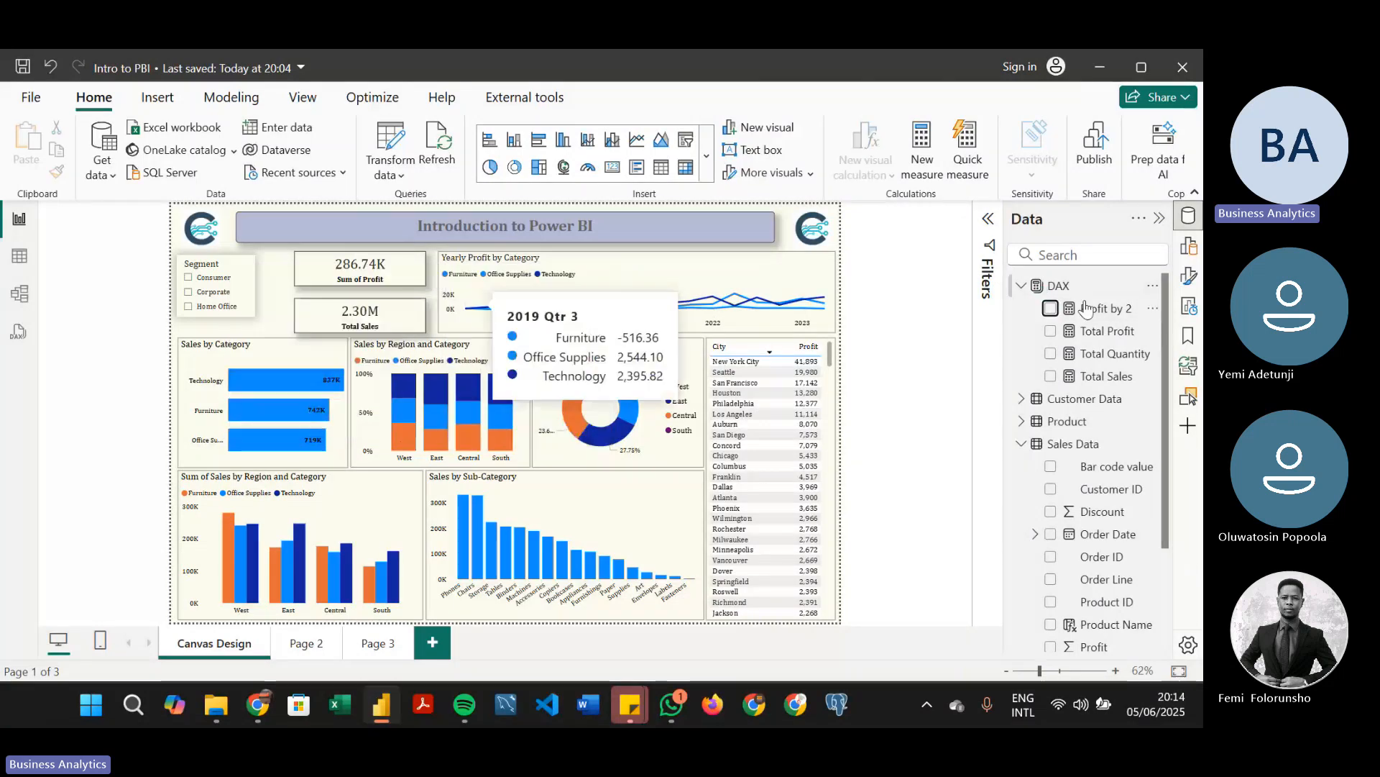
click(1051, 309)
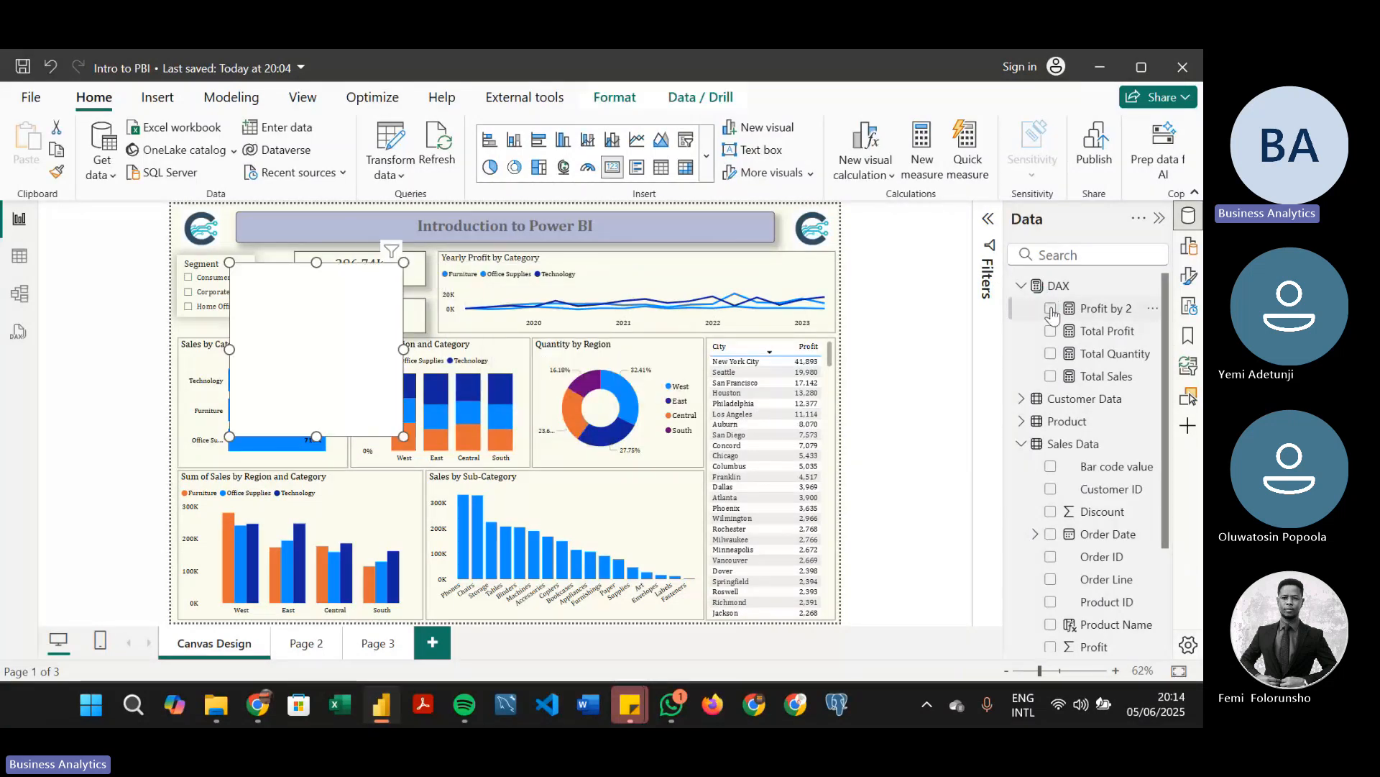
click(1050, 309)
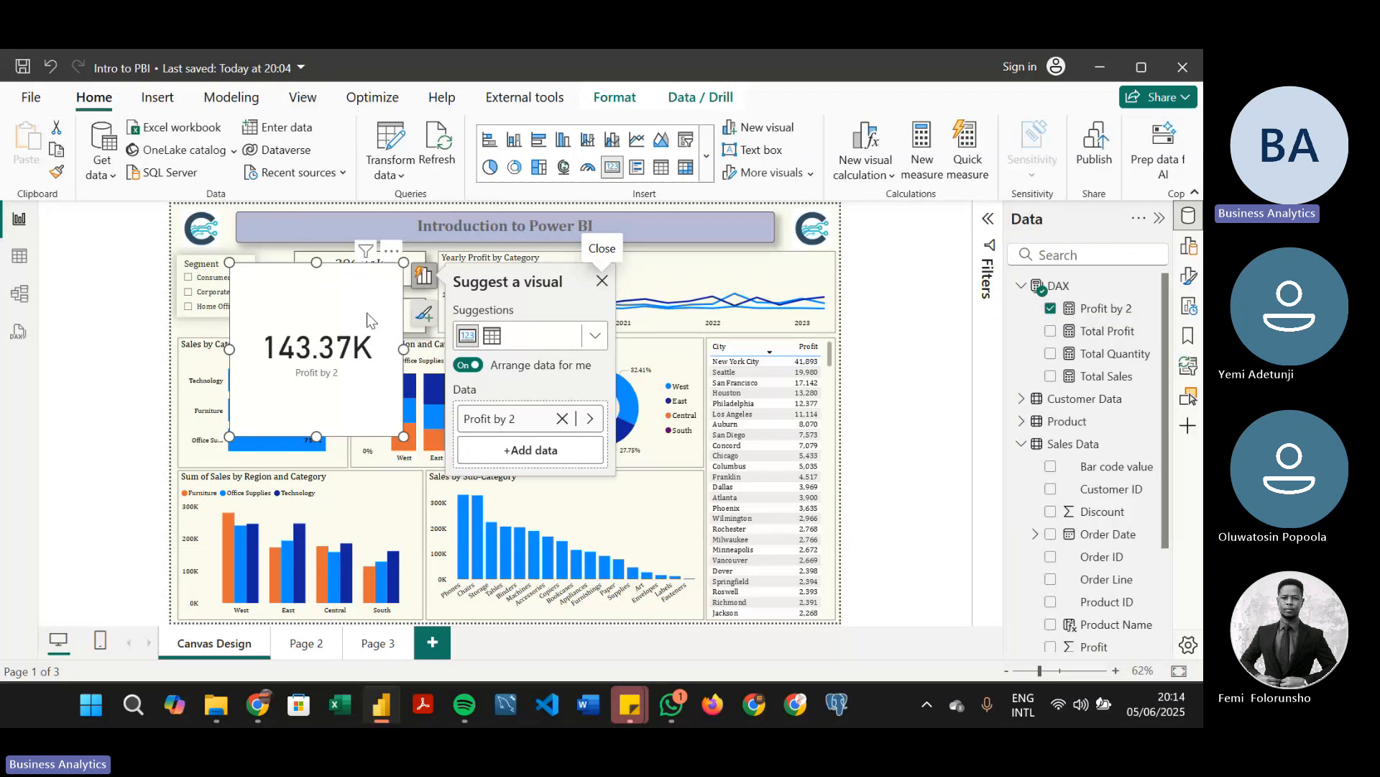
key(Delete)
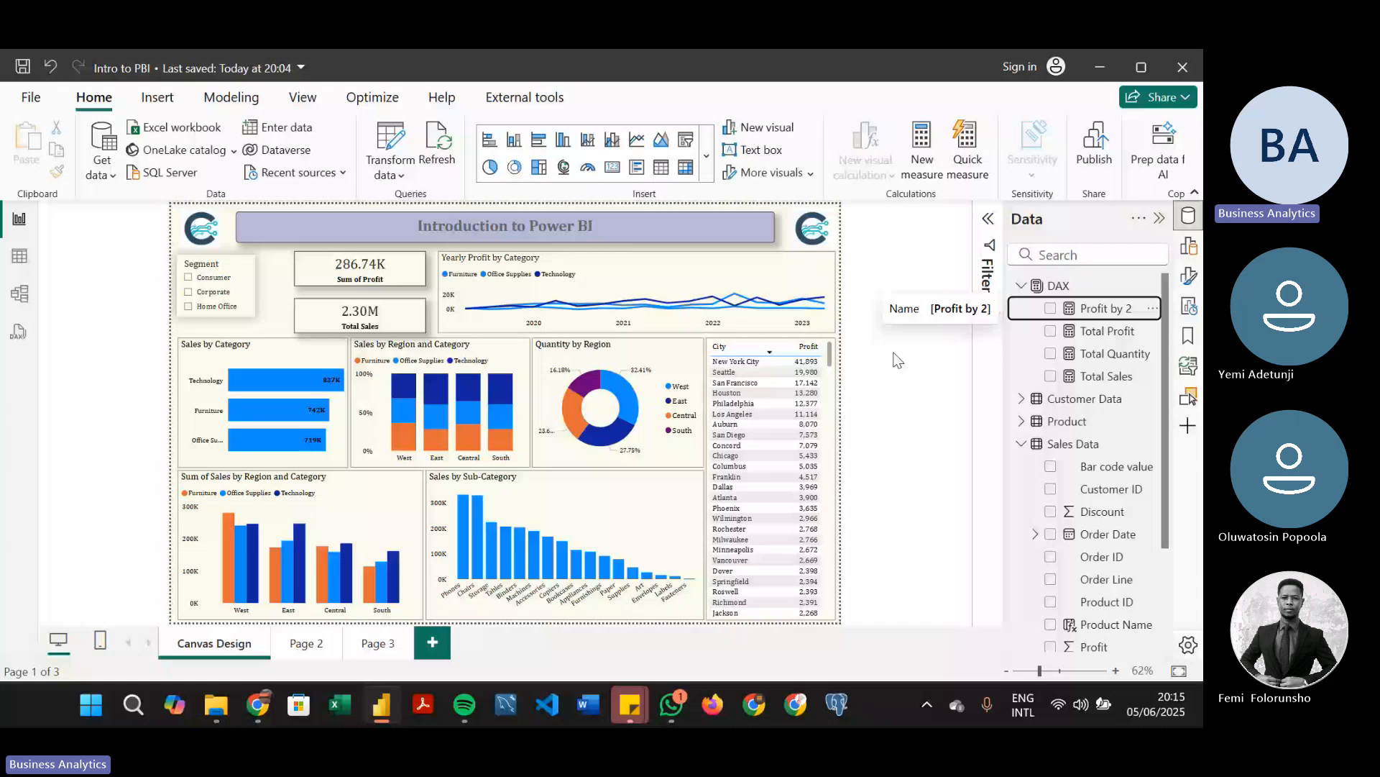
Start a new measure in the DAX table named Distinct Orders
click(1123, 285)
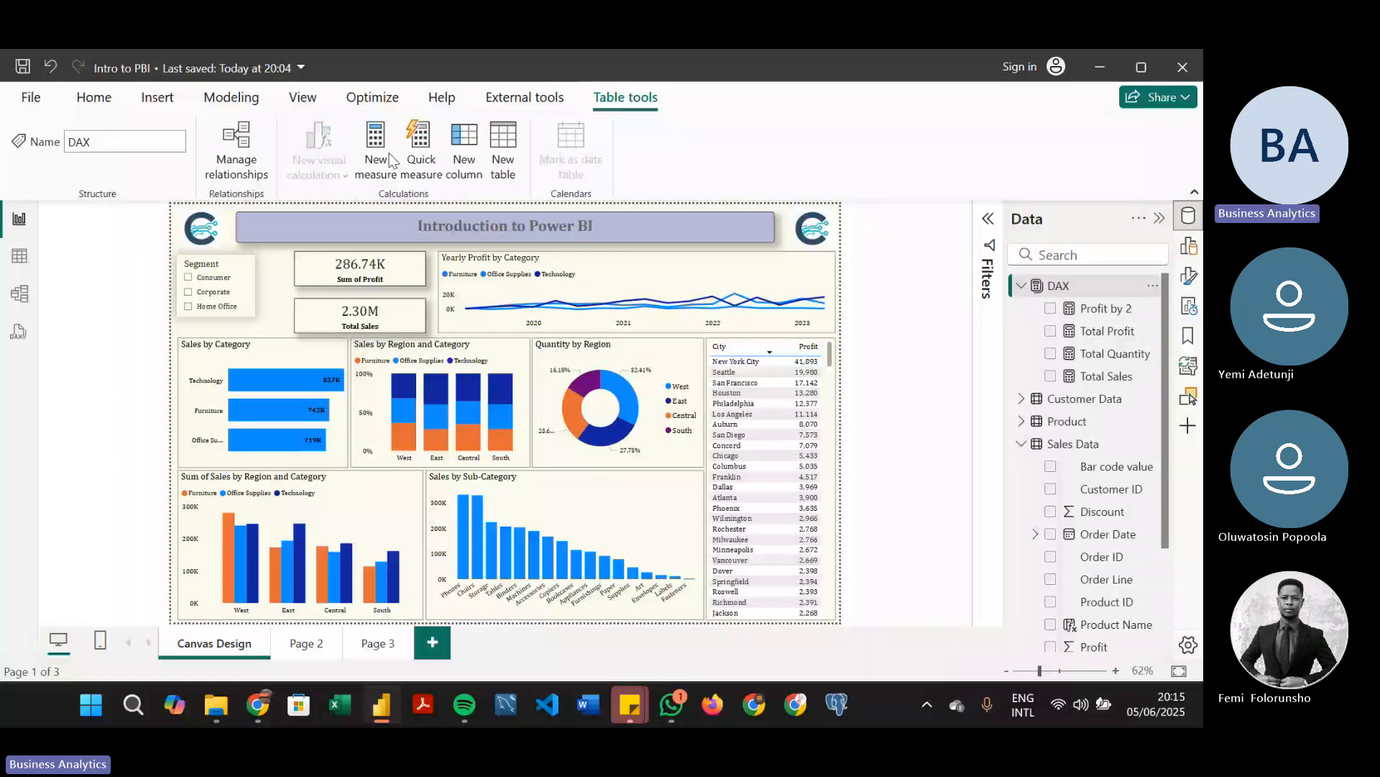
click(392, 161)
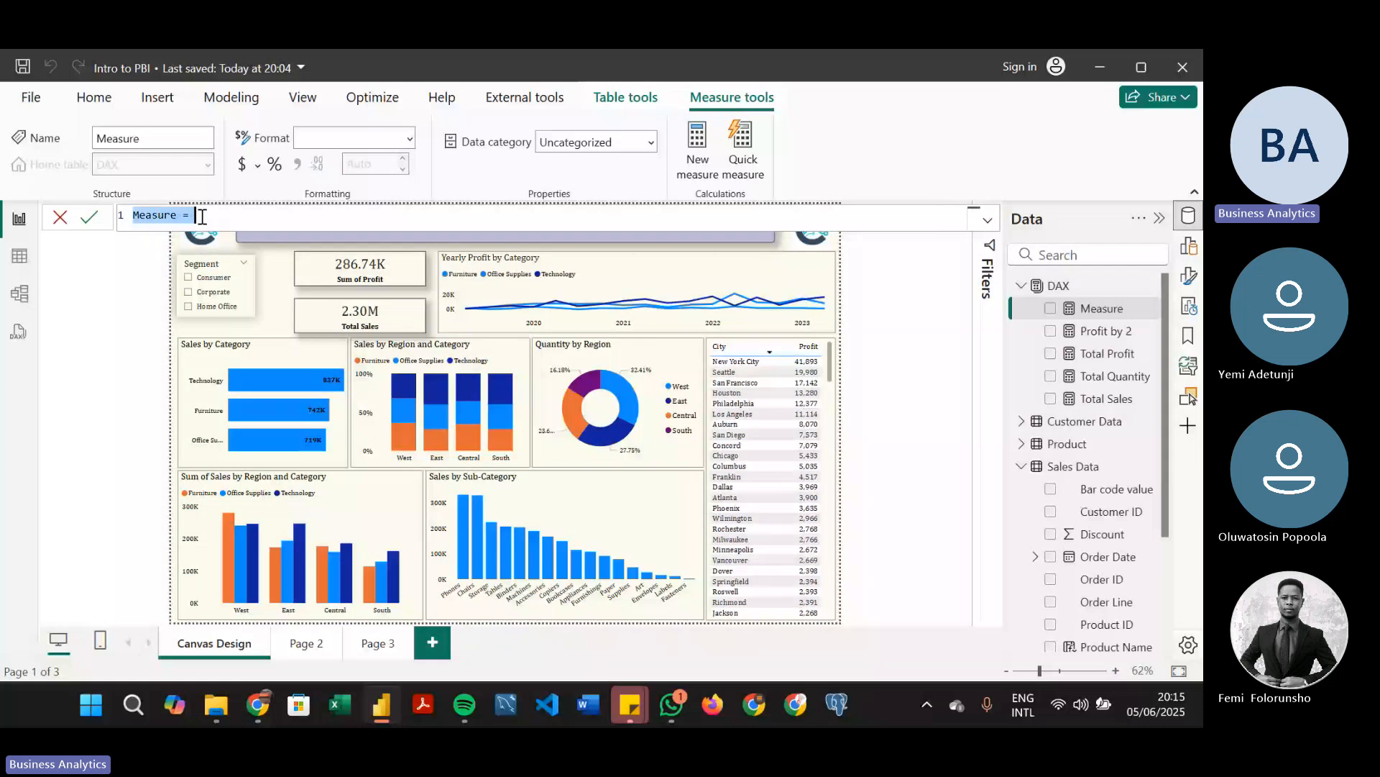
text(Dis)
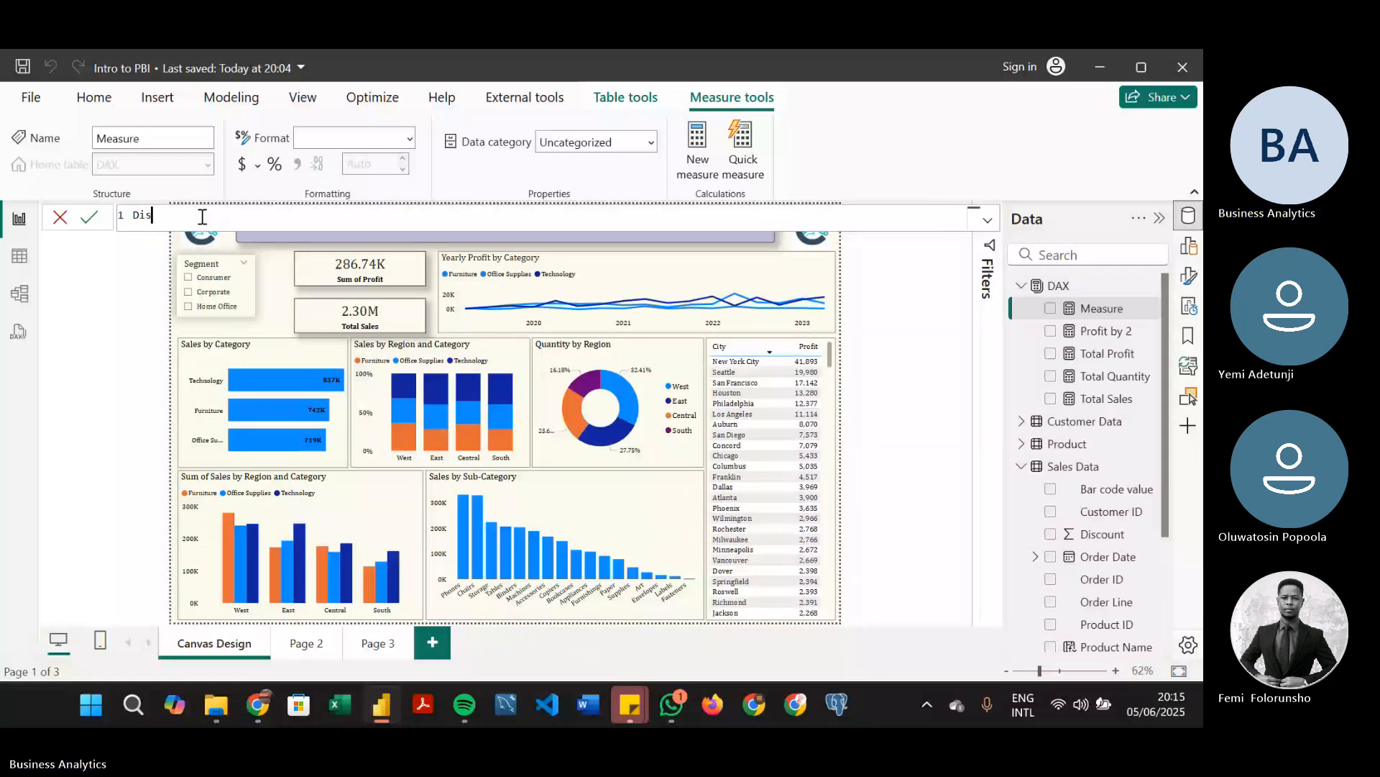
text(ti)
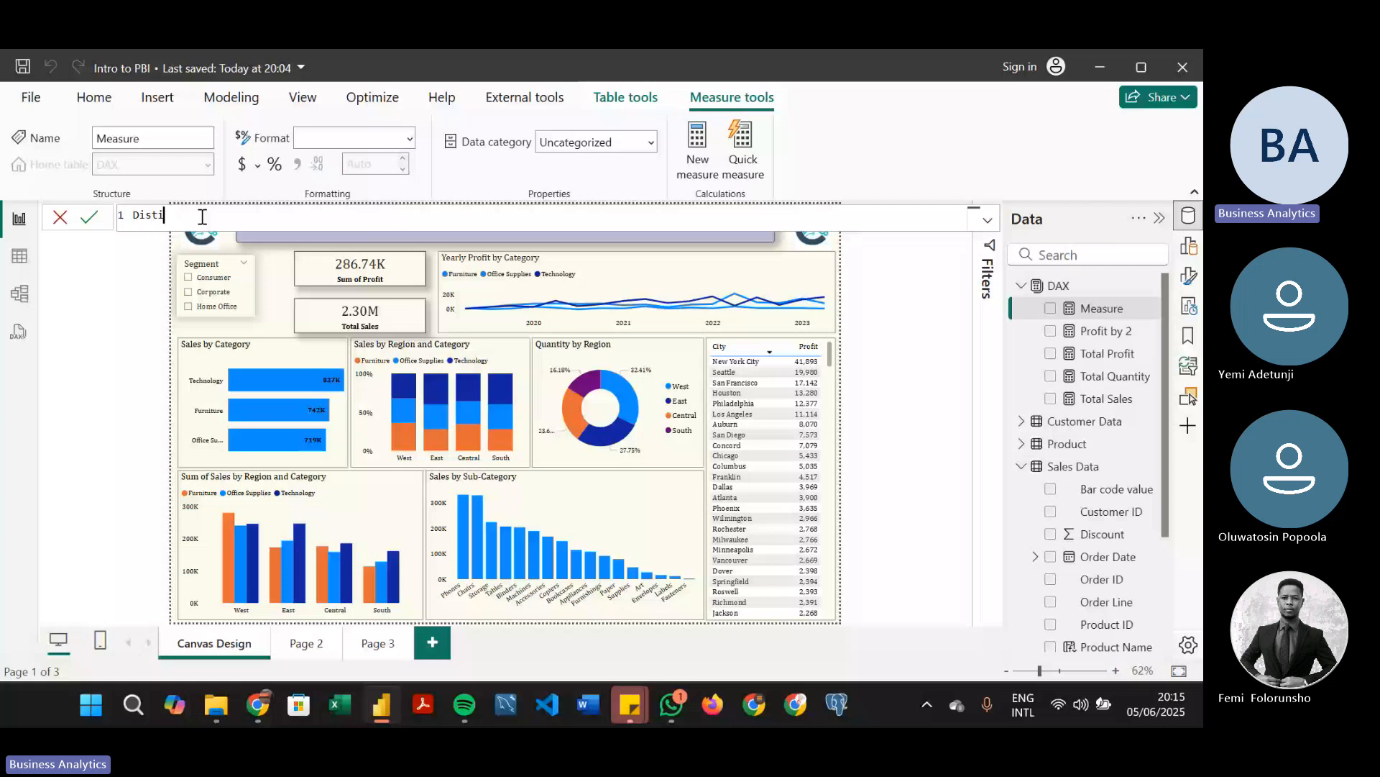
text(nct Orders = )
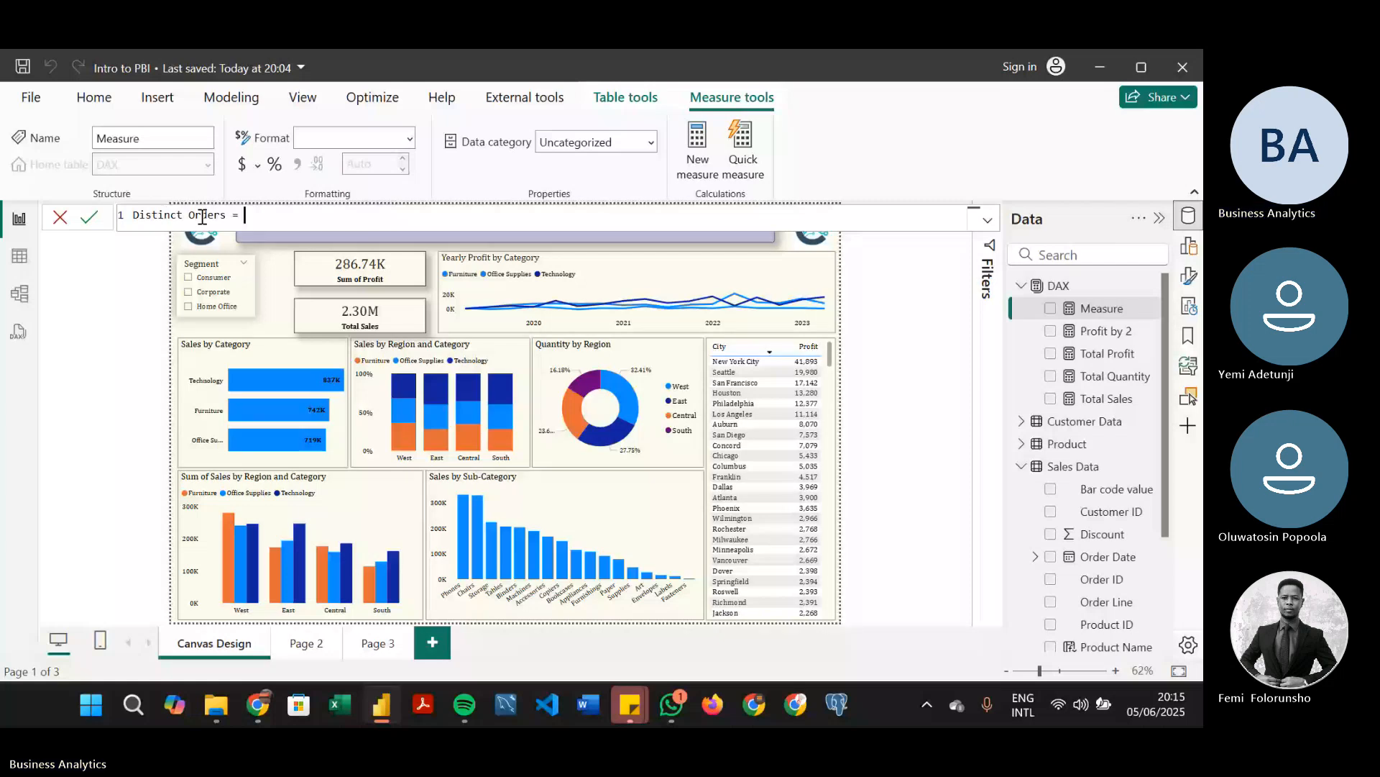
text(dis)
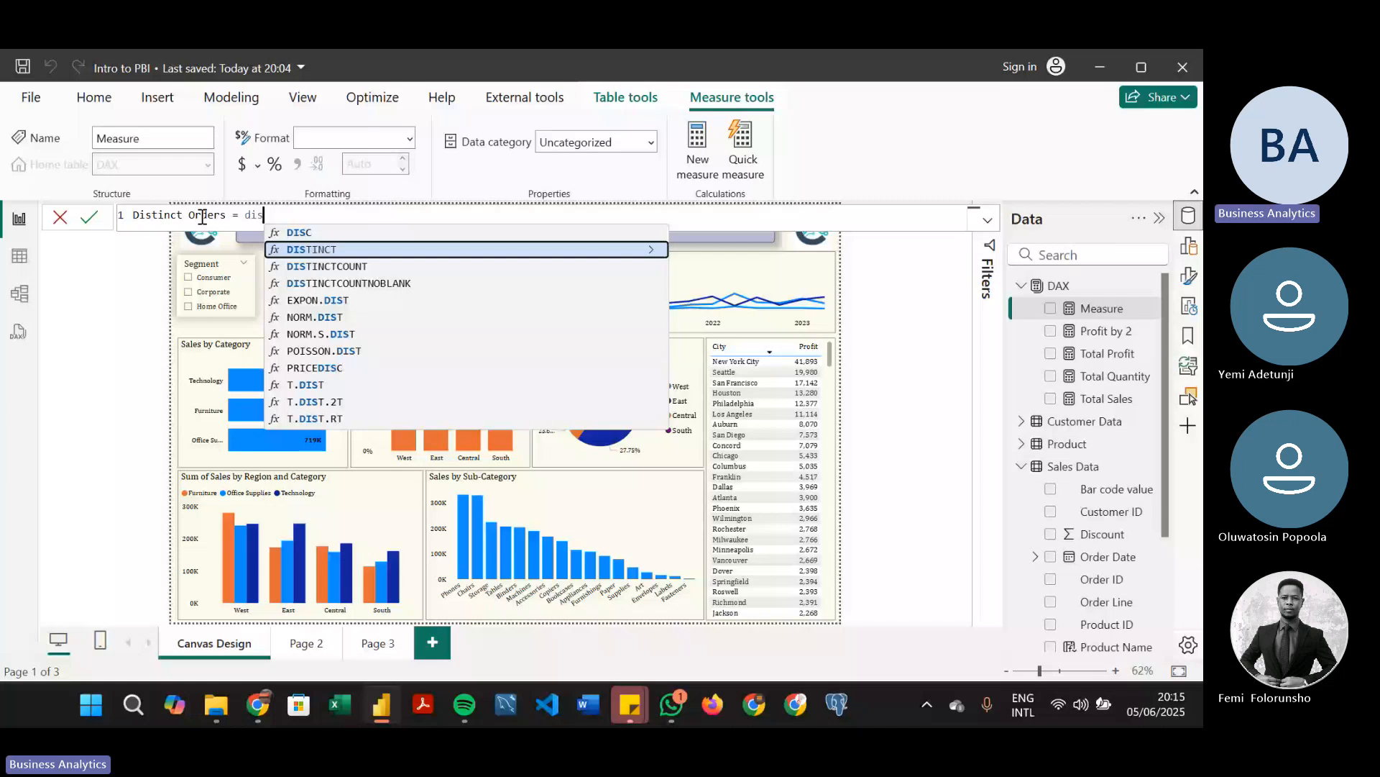
Define the measure as Distinct Orders = DISTINCTCOUNT('Sales Data'[Order ID]) and commit it
key(Down)
key(Tab)
text(orde)
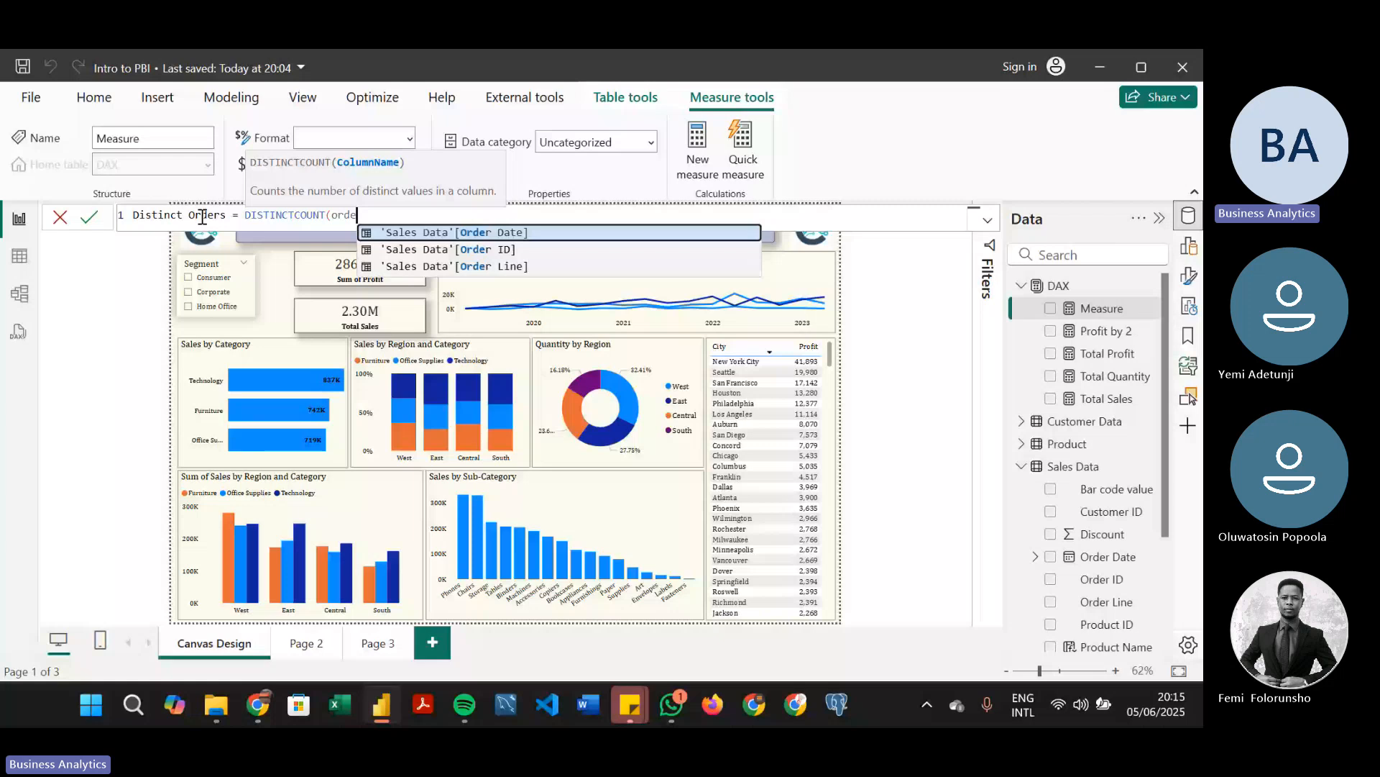
key(Down)
key(Tab)
text())
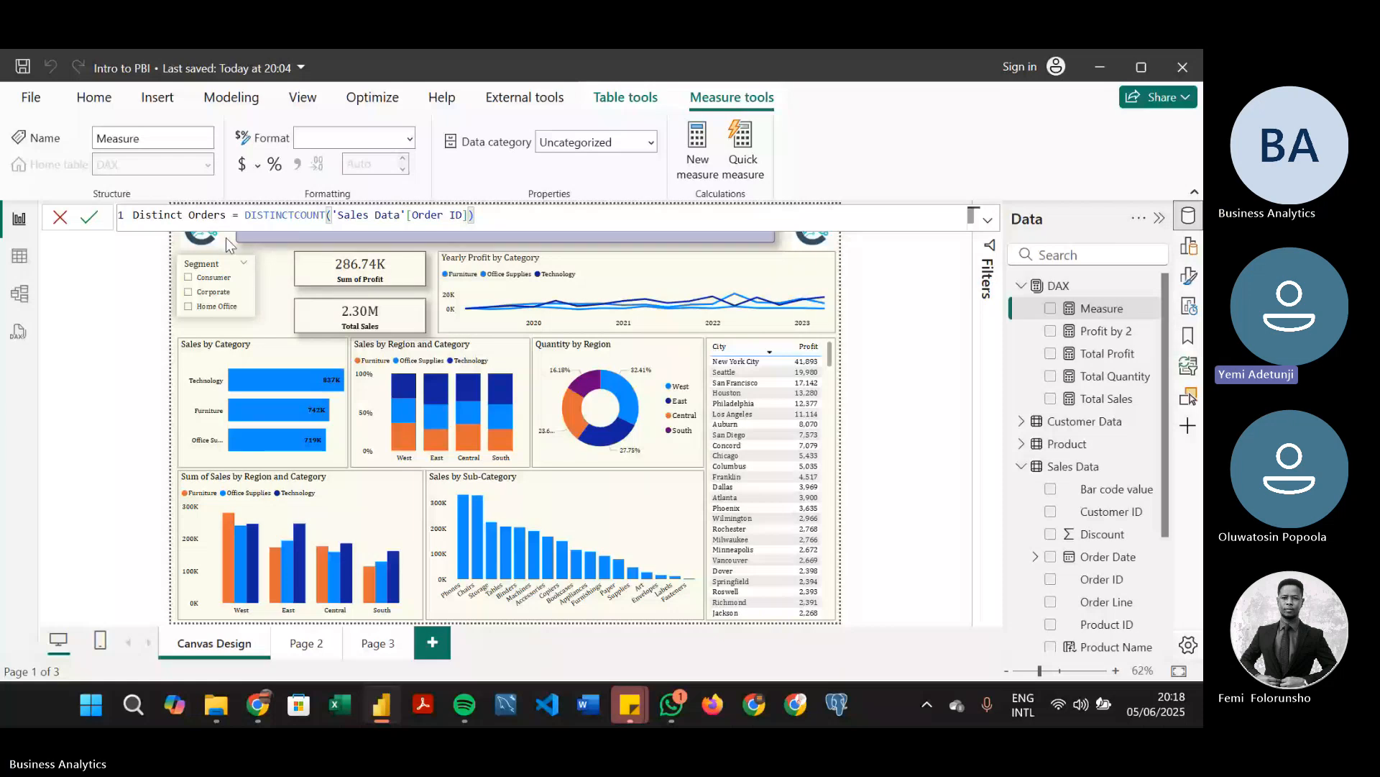
click(89, 218)
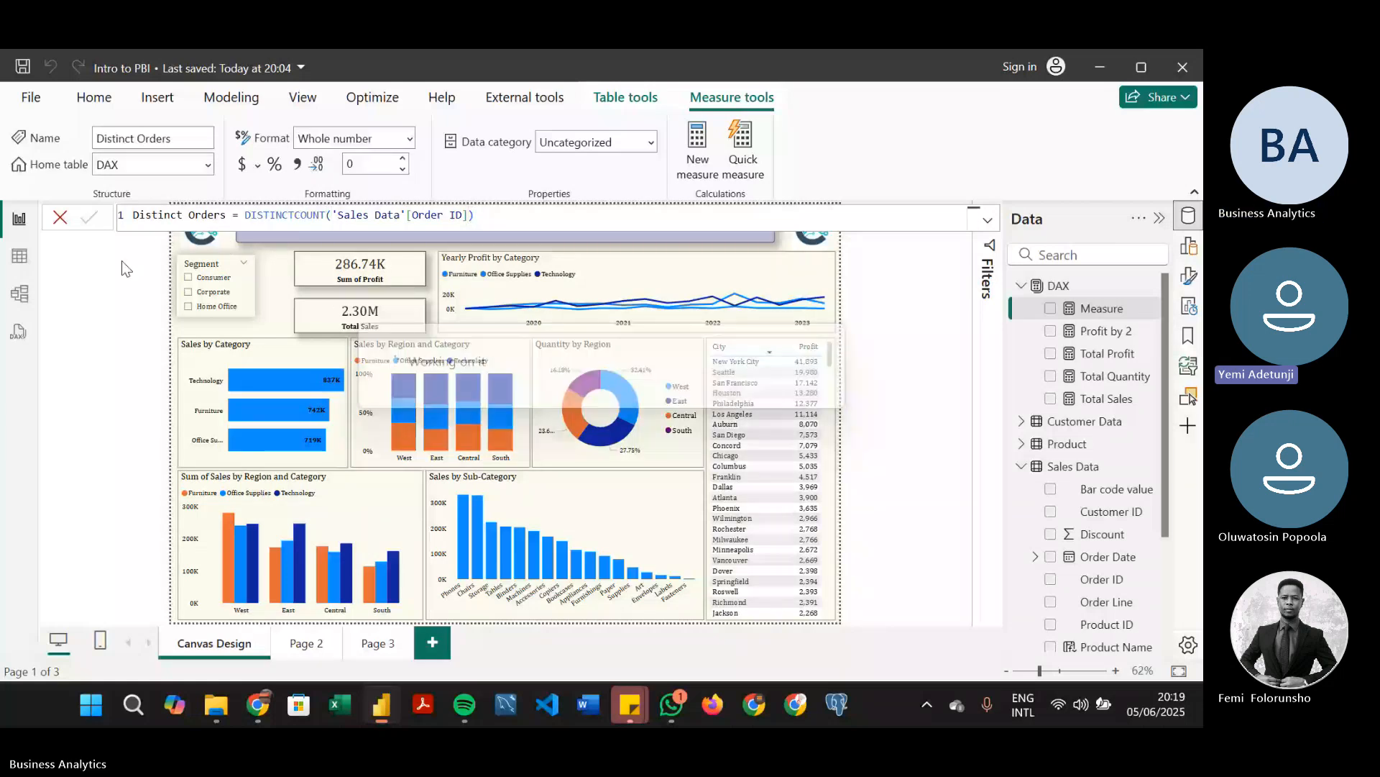
Show the Sales Data table in Table view and select its Order ID column
click(19, 255)
click(1053, 289)
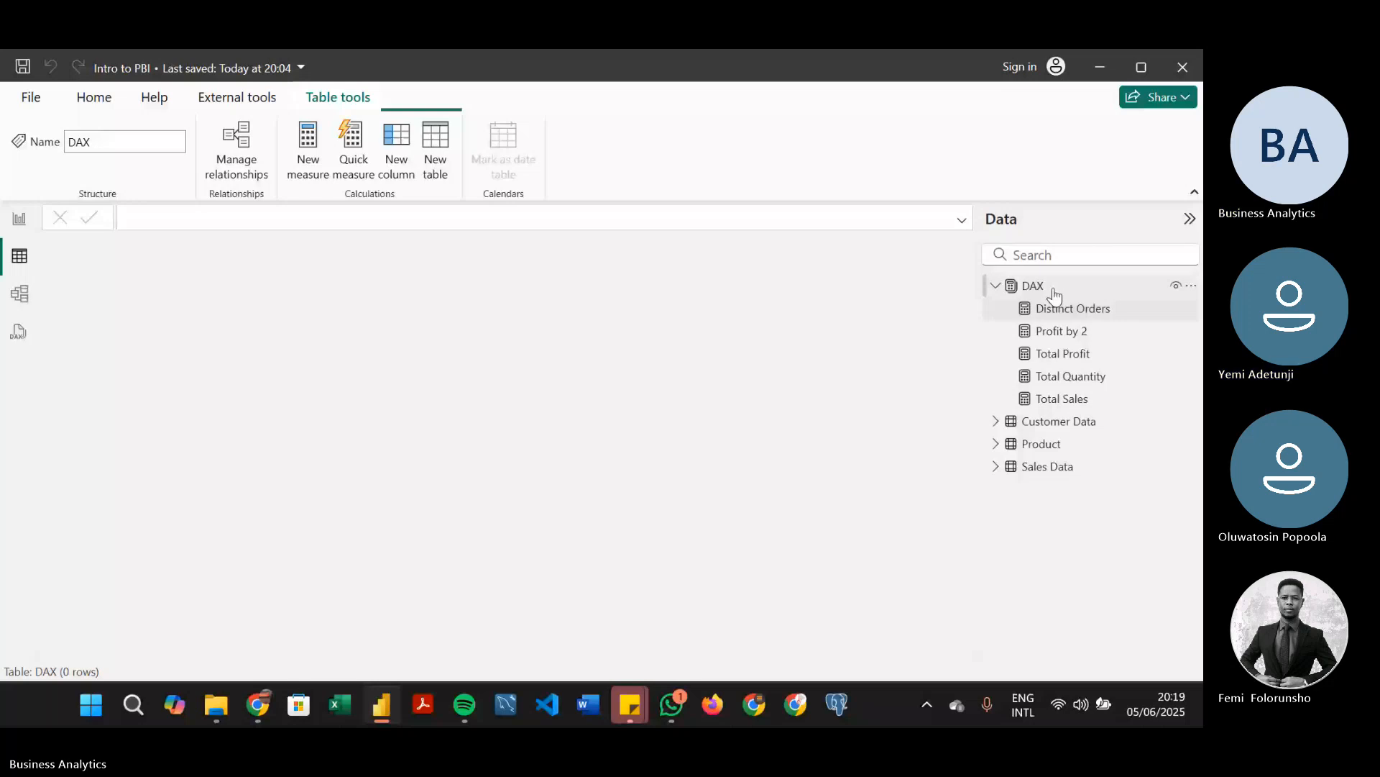
click(1047, 466)
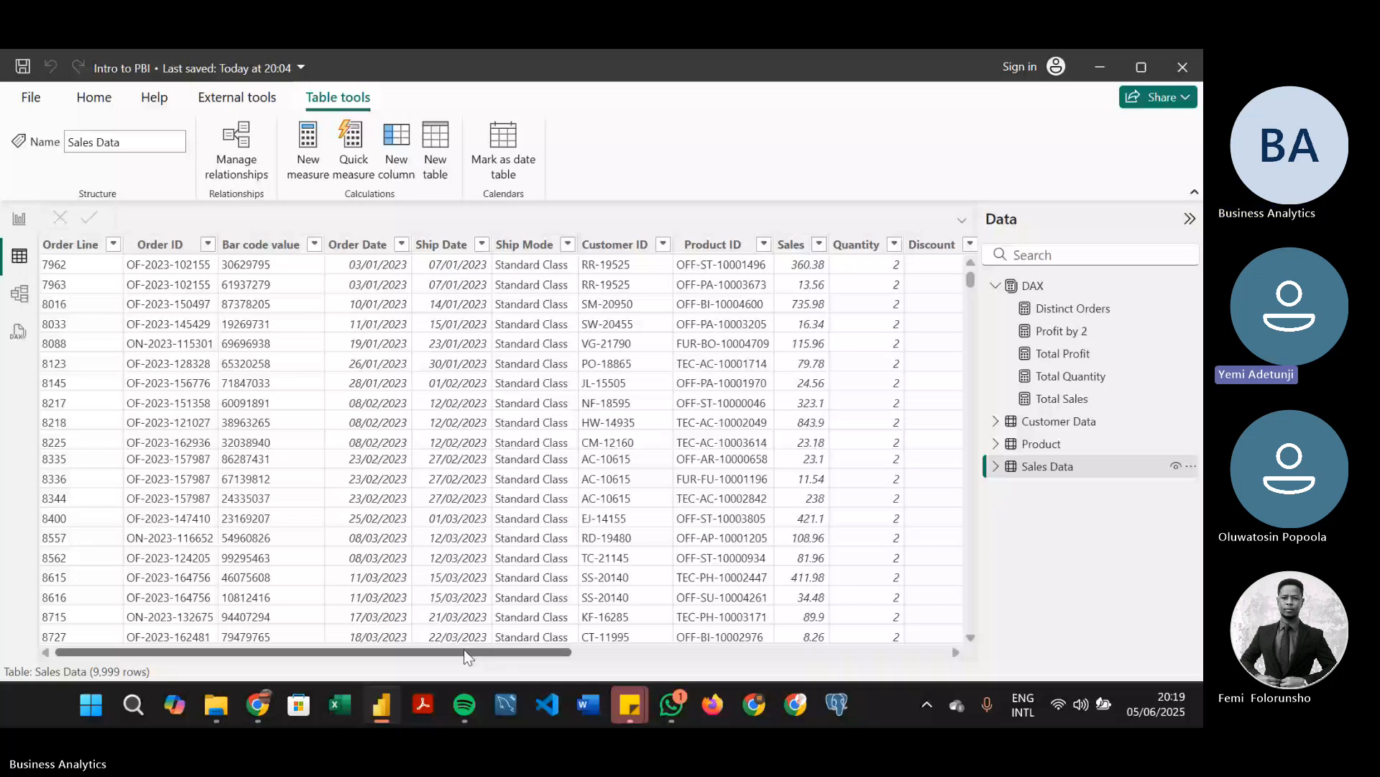
drag(464, 649, 312, 699)
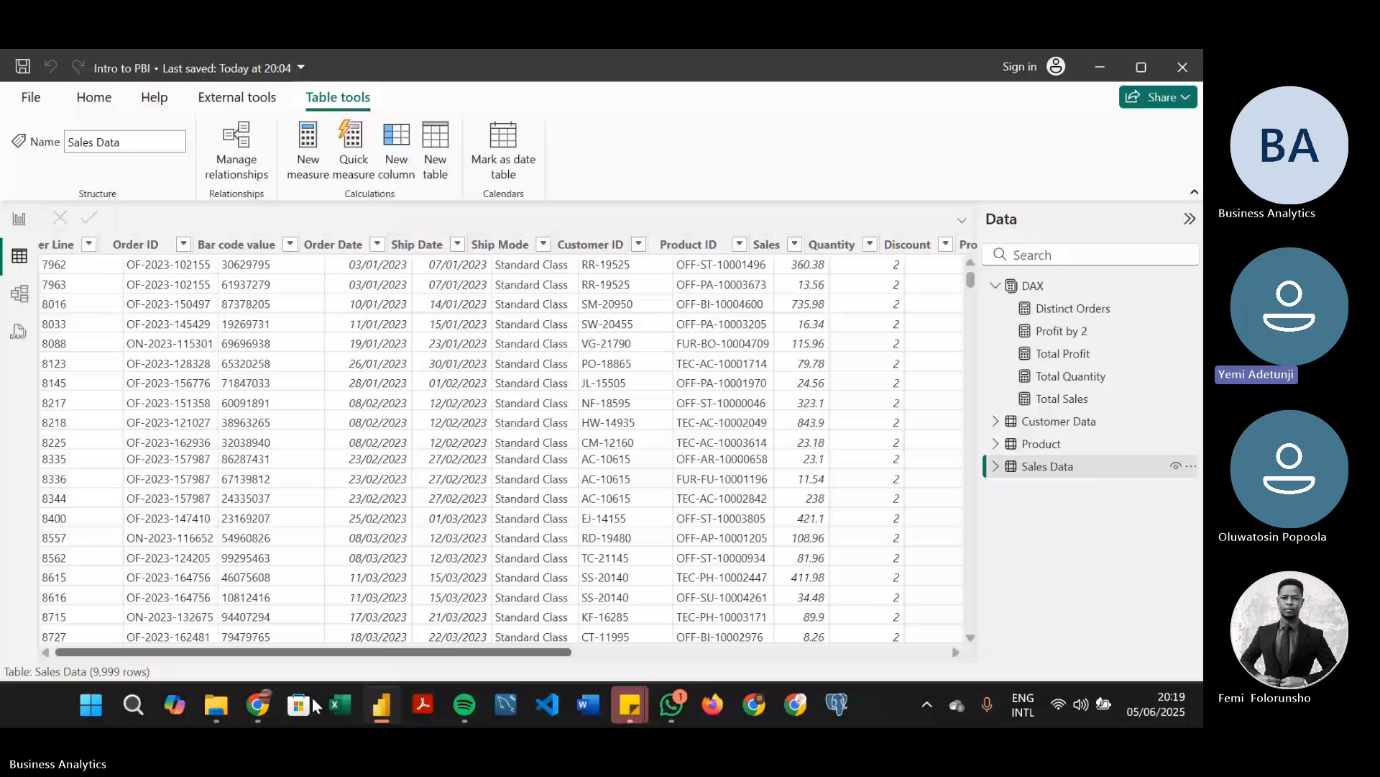
click(204, 289)
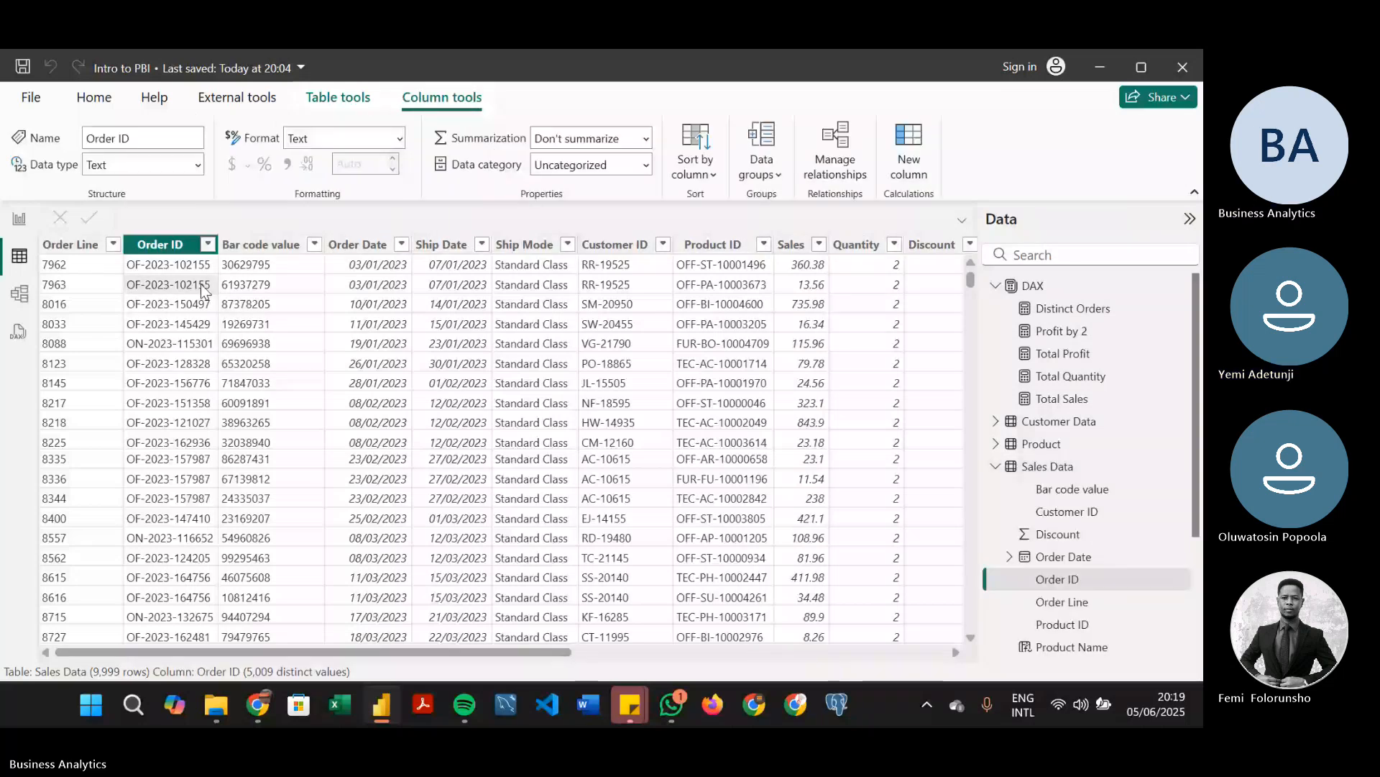
Filter the Order ID column to the order in the table's first row to check its repeated lines, and clear the filter
click(207, 245)
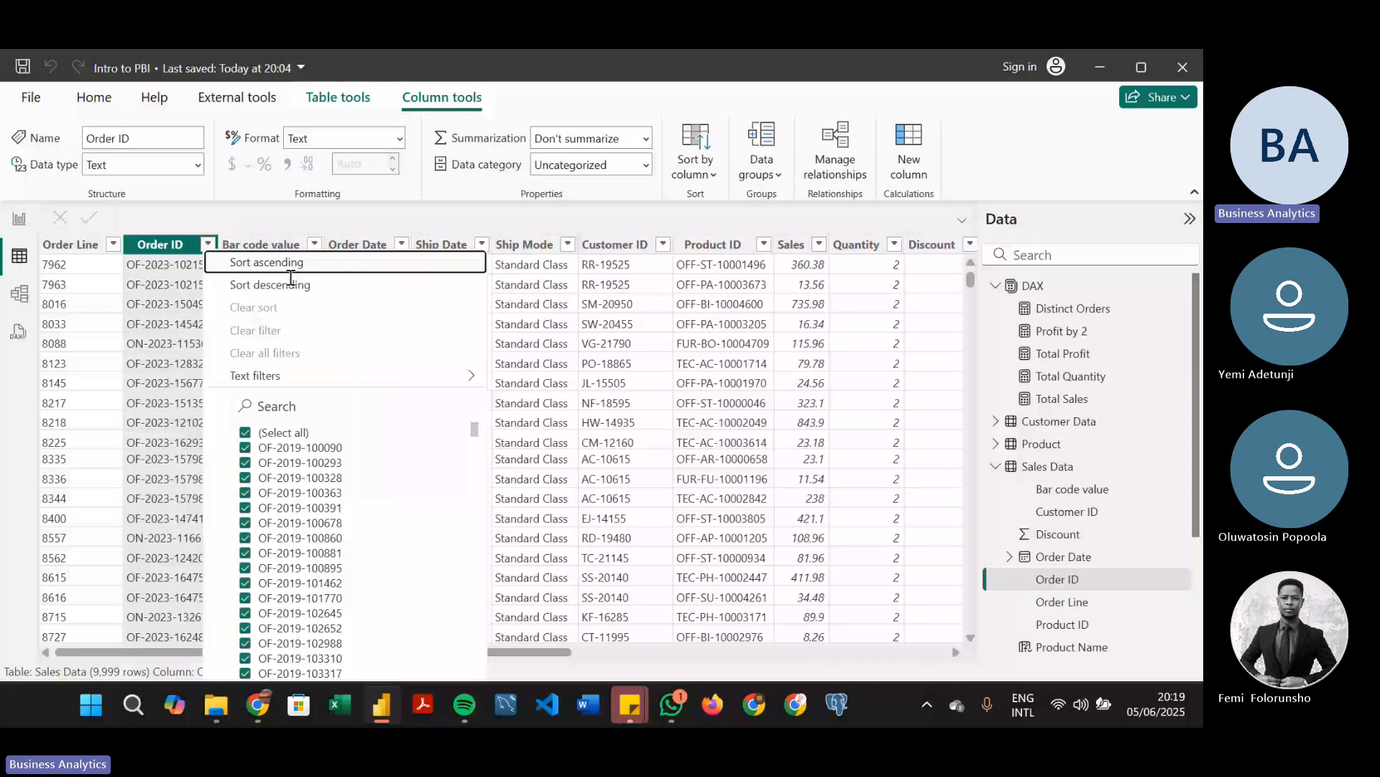
click(310, 406)
key(ctrl+v)
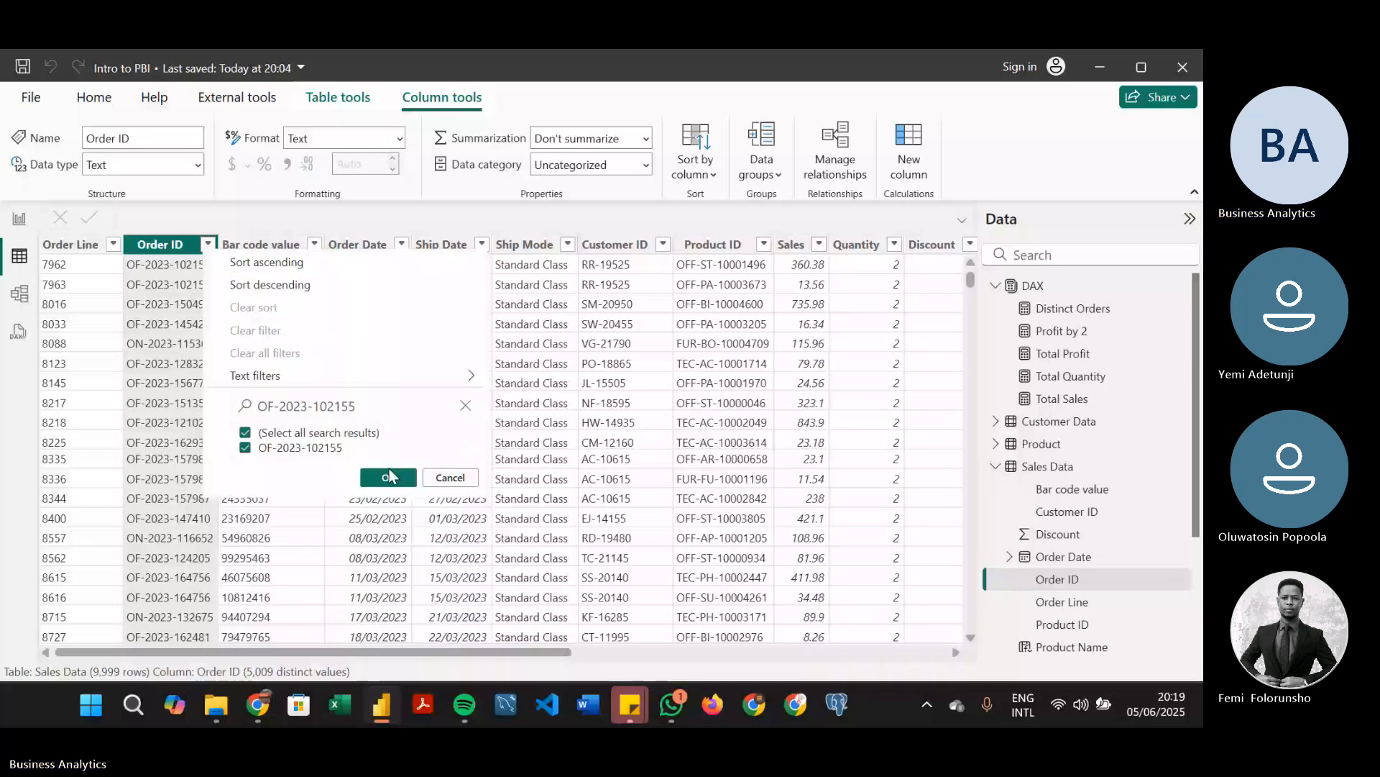
click(388, 478)
click(208, 244)
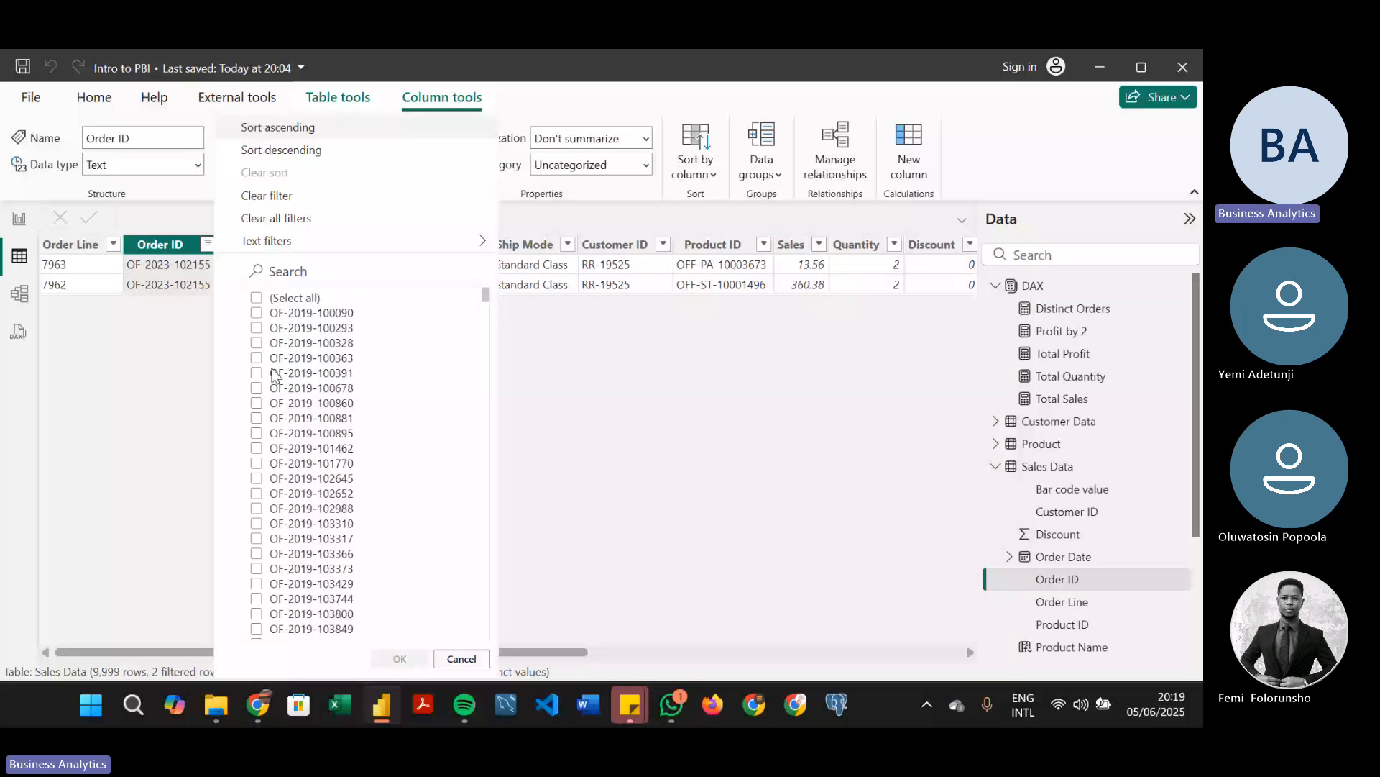
click(267, 195)
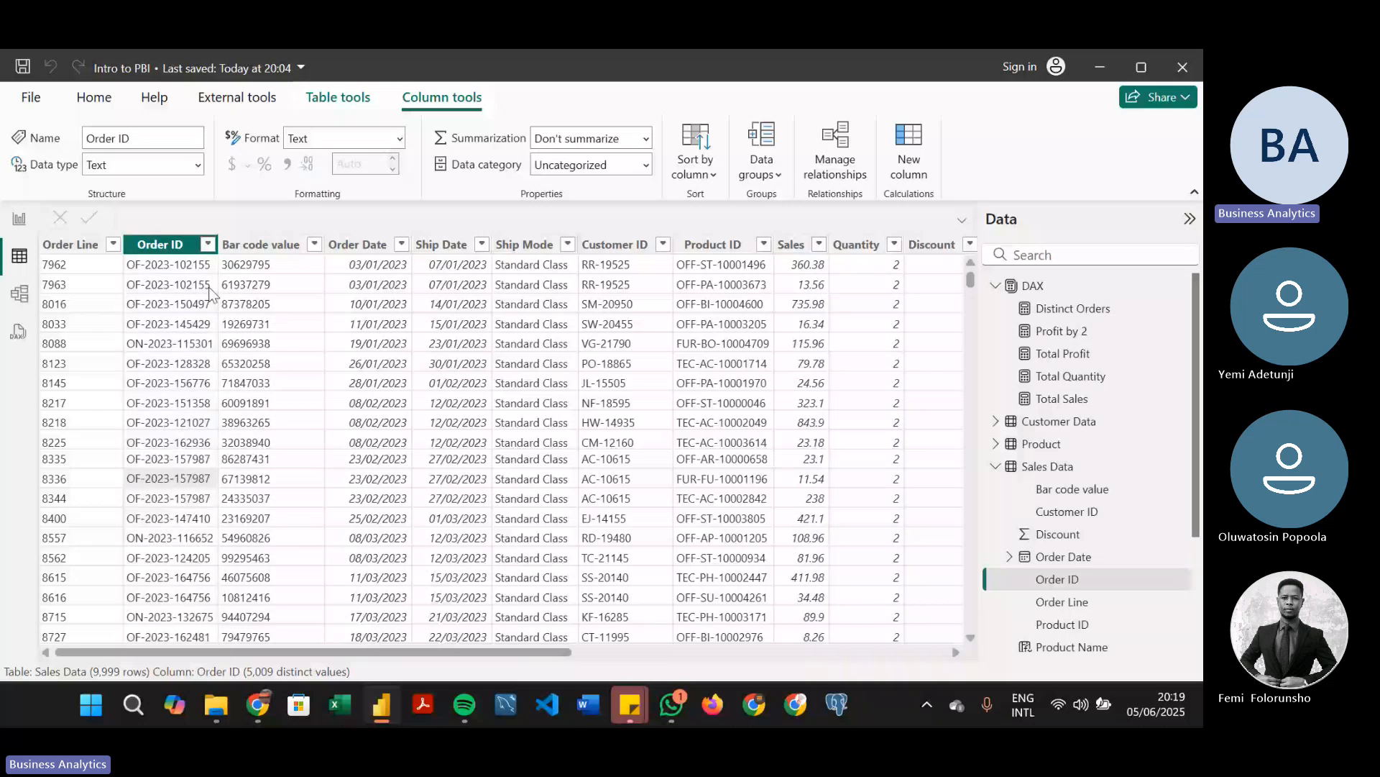
Filter the Order ID column to the order repeated on rows dated 23/02/2023, and examine its lines across all columns through Product Name
click(210, 246)
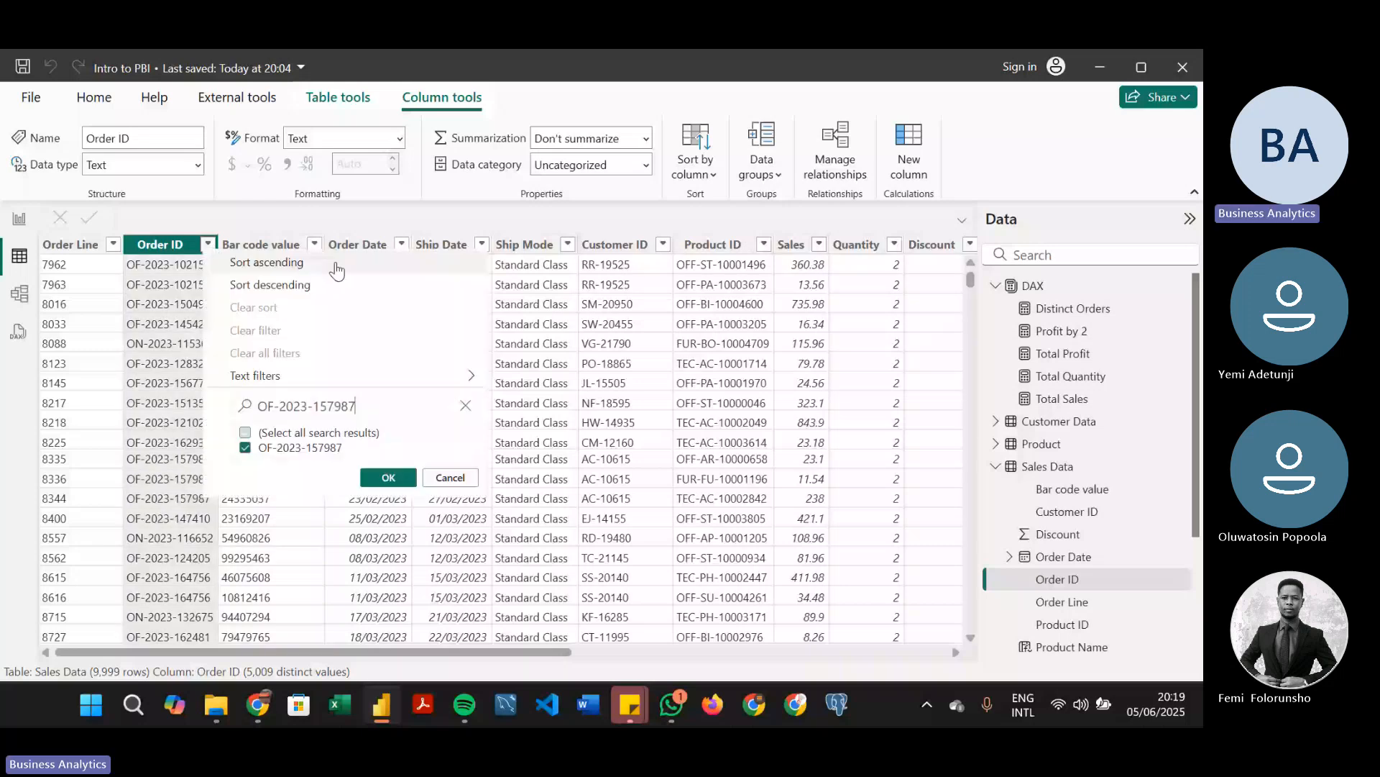
key(Return)
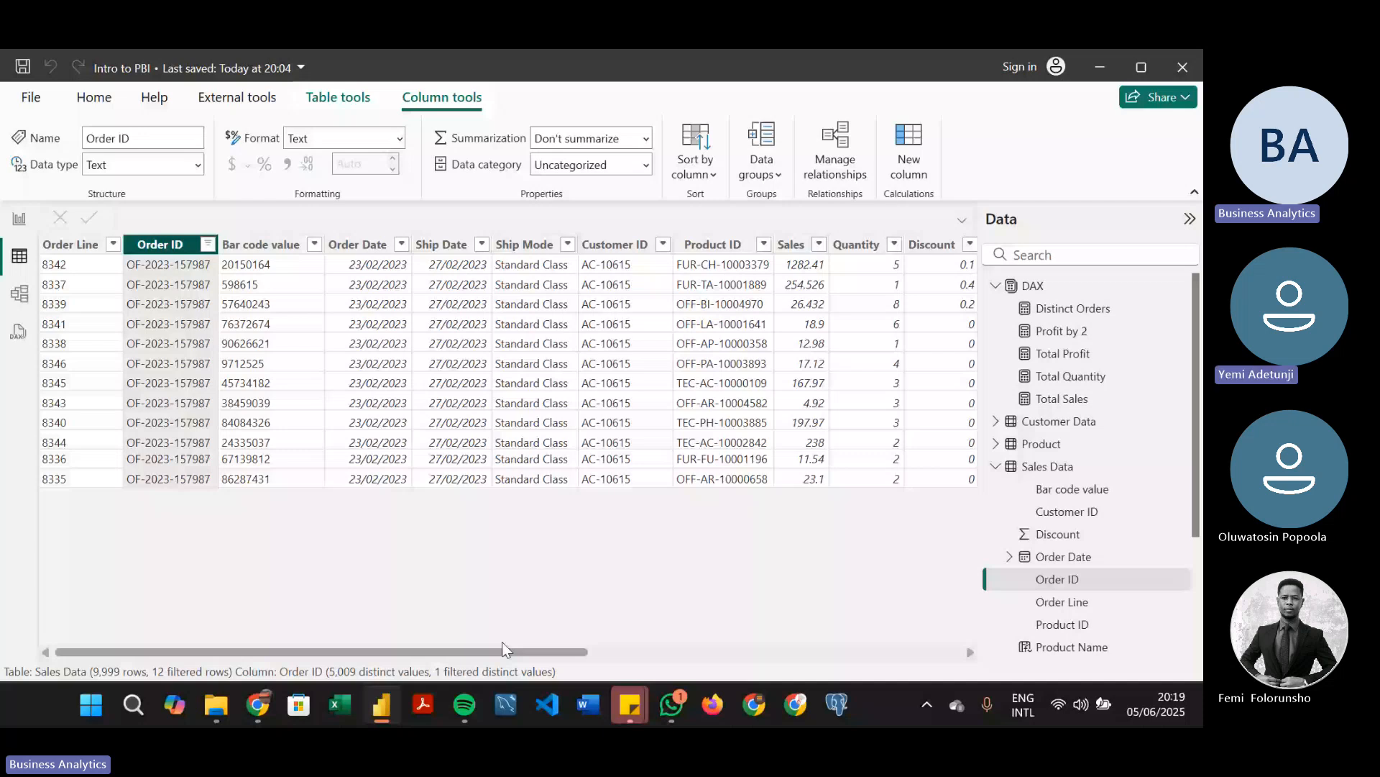
scroll(415, 648, right, 1)
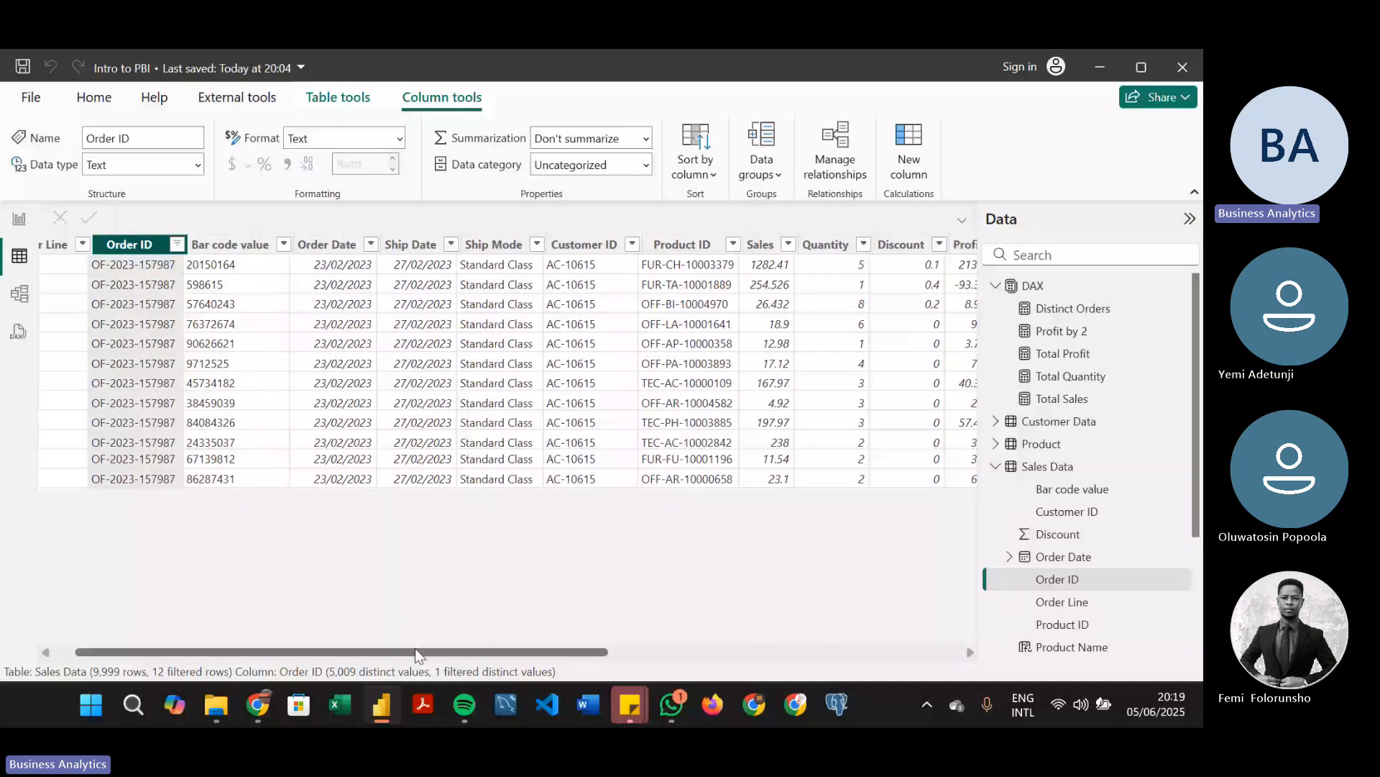
drag(415, 649, 789, 644)
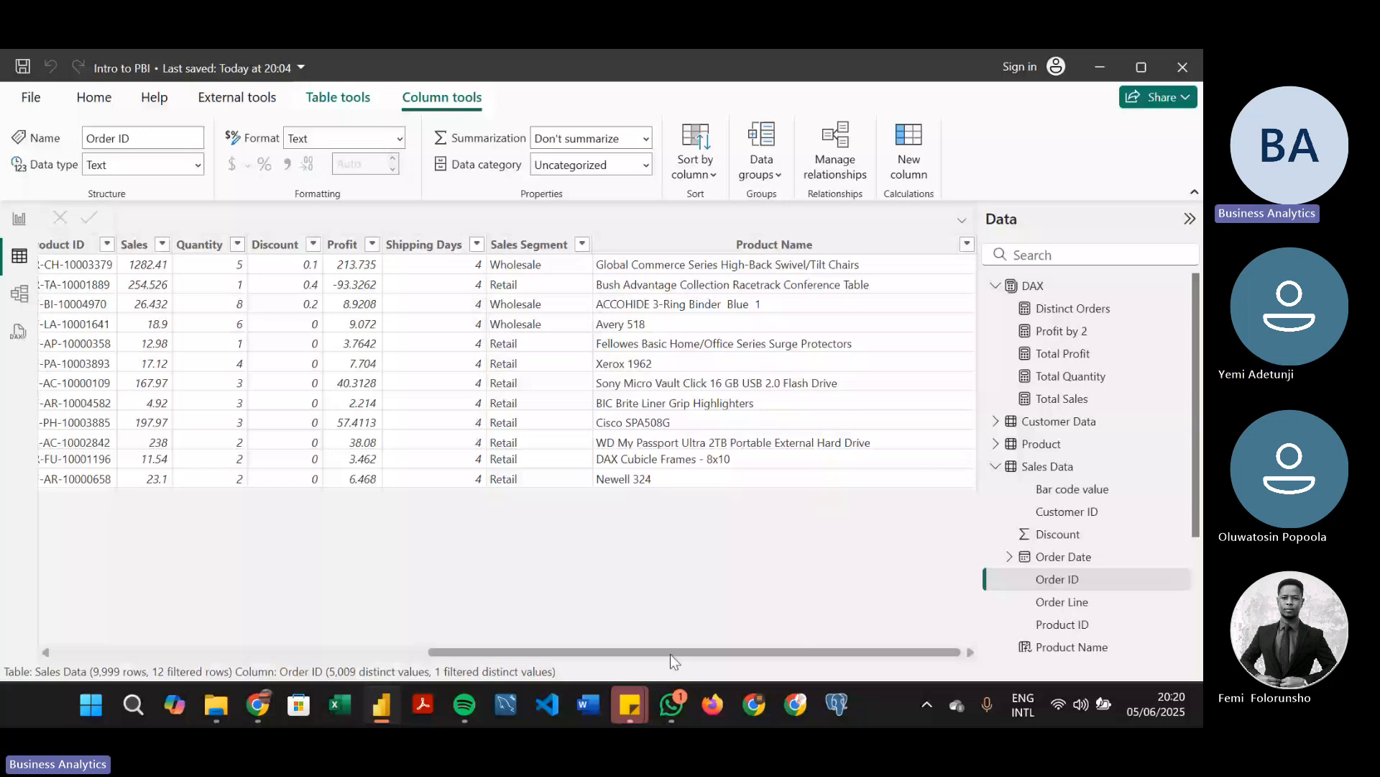
drag(670, 653, 277, 614)
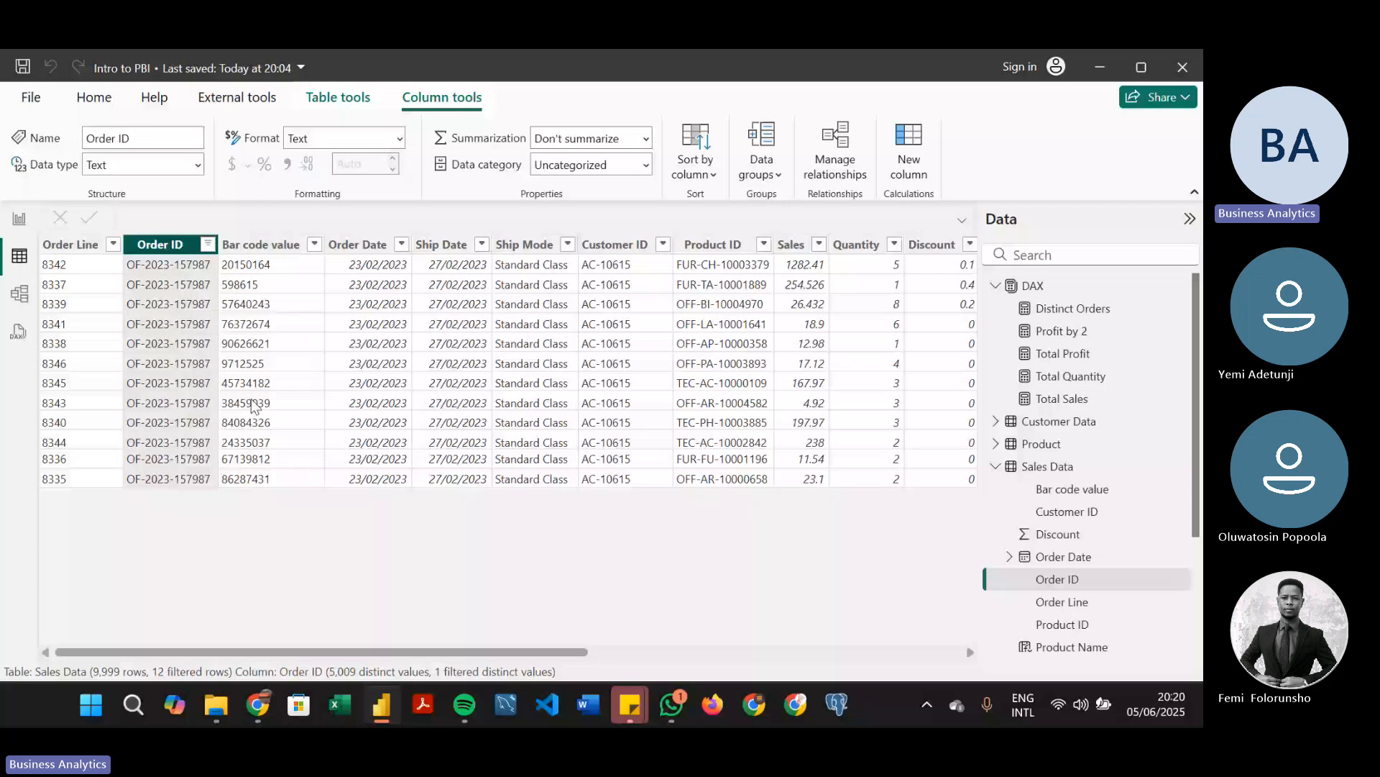
Clear the Order ID filter and return to Report view
click(208, 244)
click(27, 215)
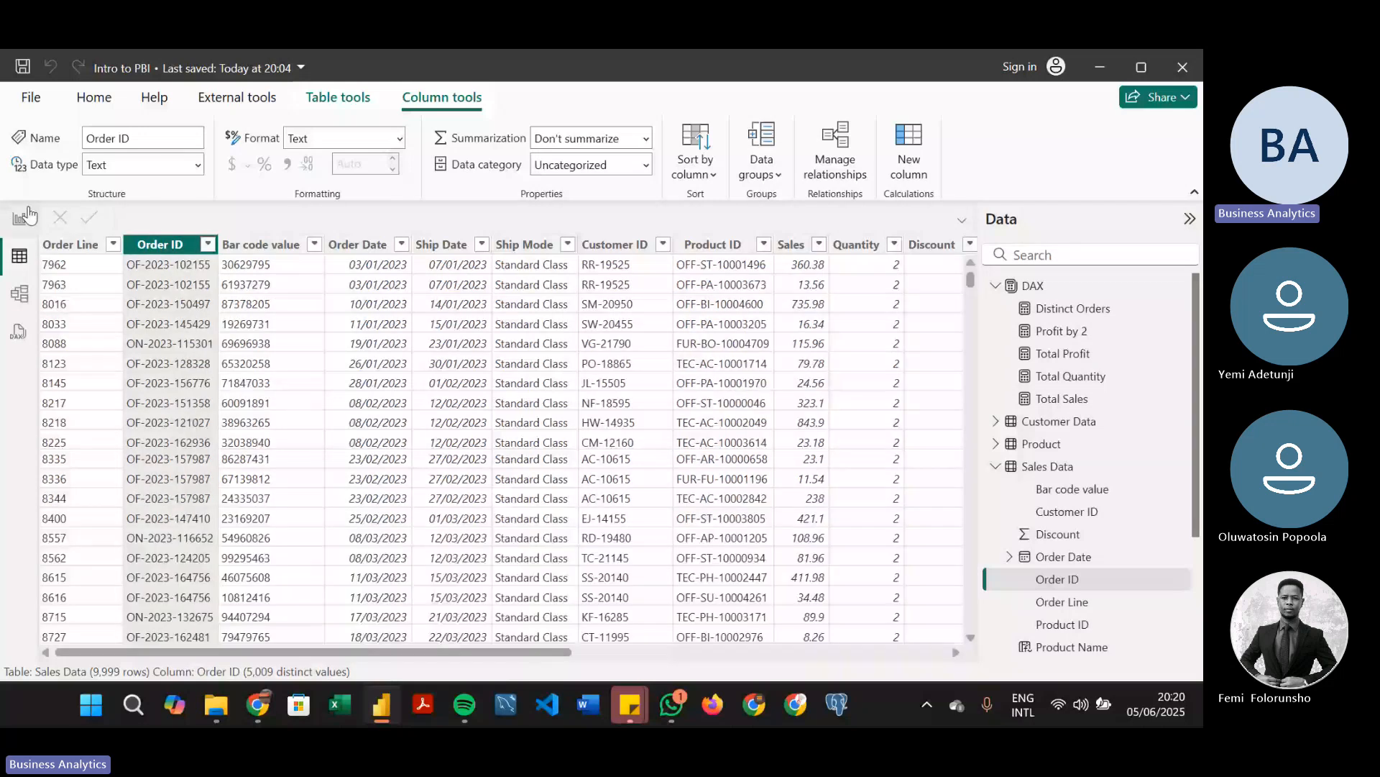
click(27, 215)
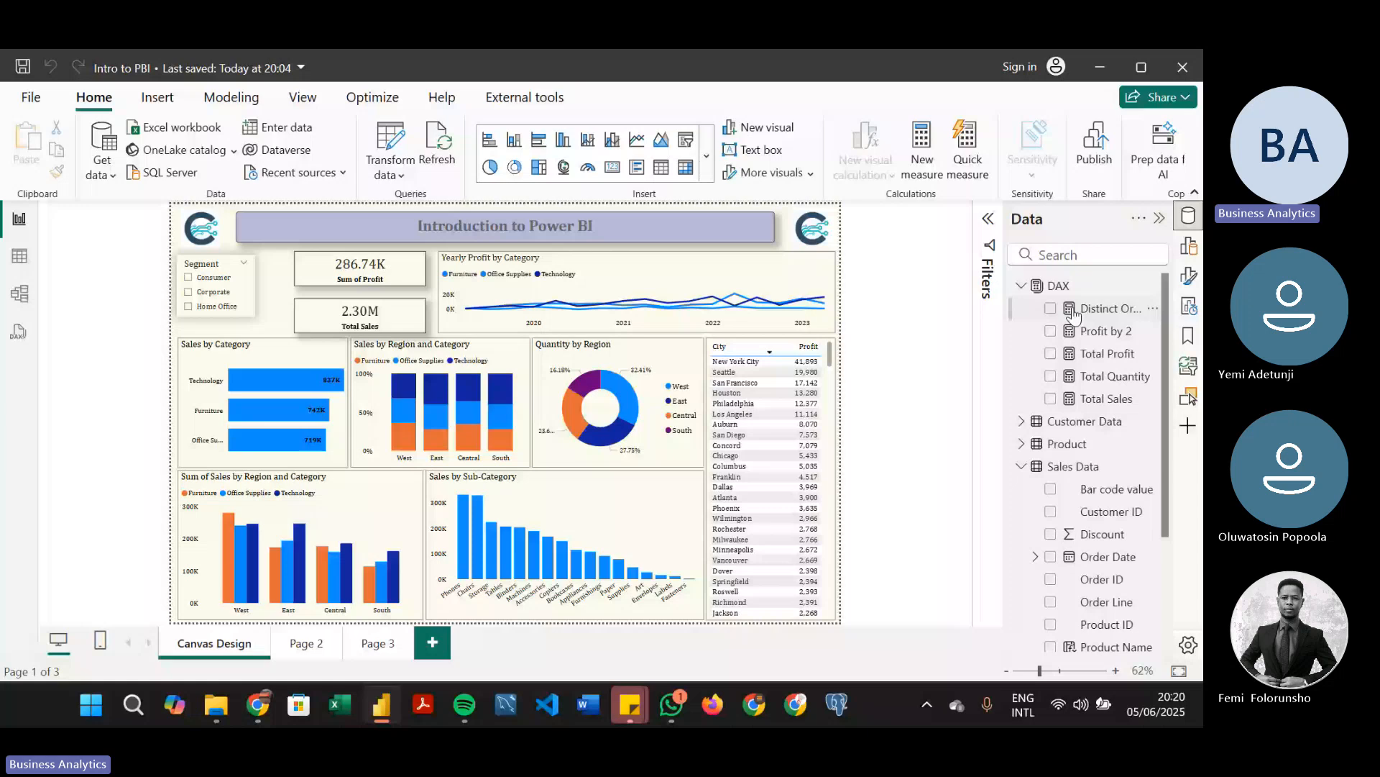
Create a new measure in the DAX table from a copy of the Distinct Orders formula
click(1100, 310)
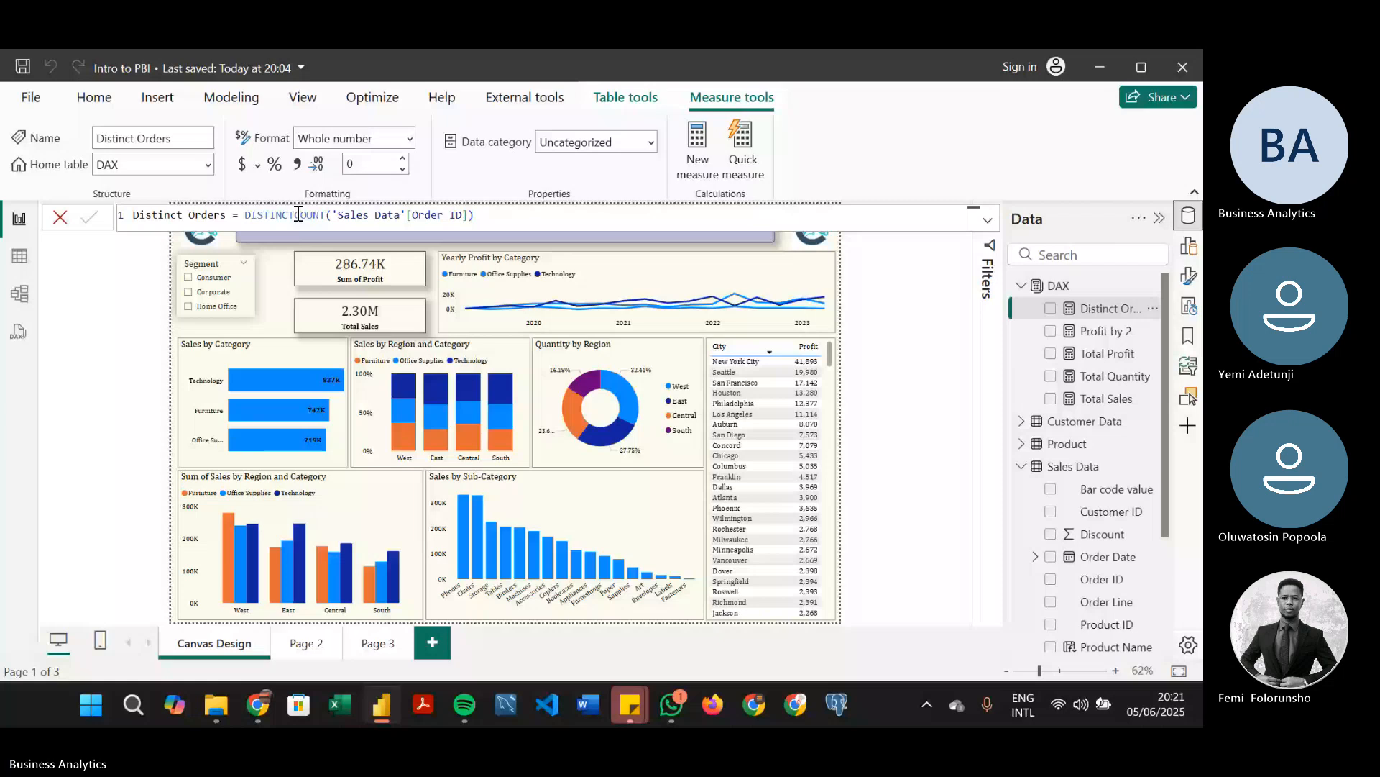
triple_click(298, 214)
key(ctrl+c)
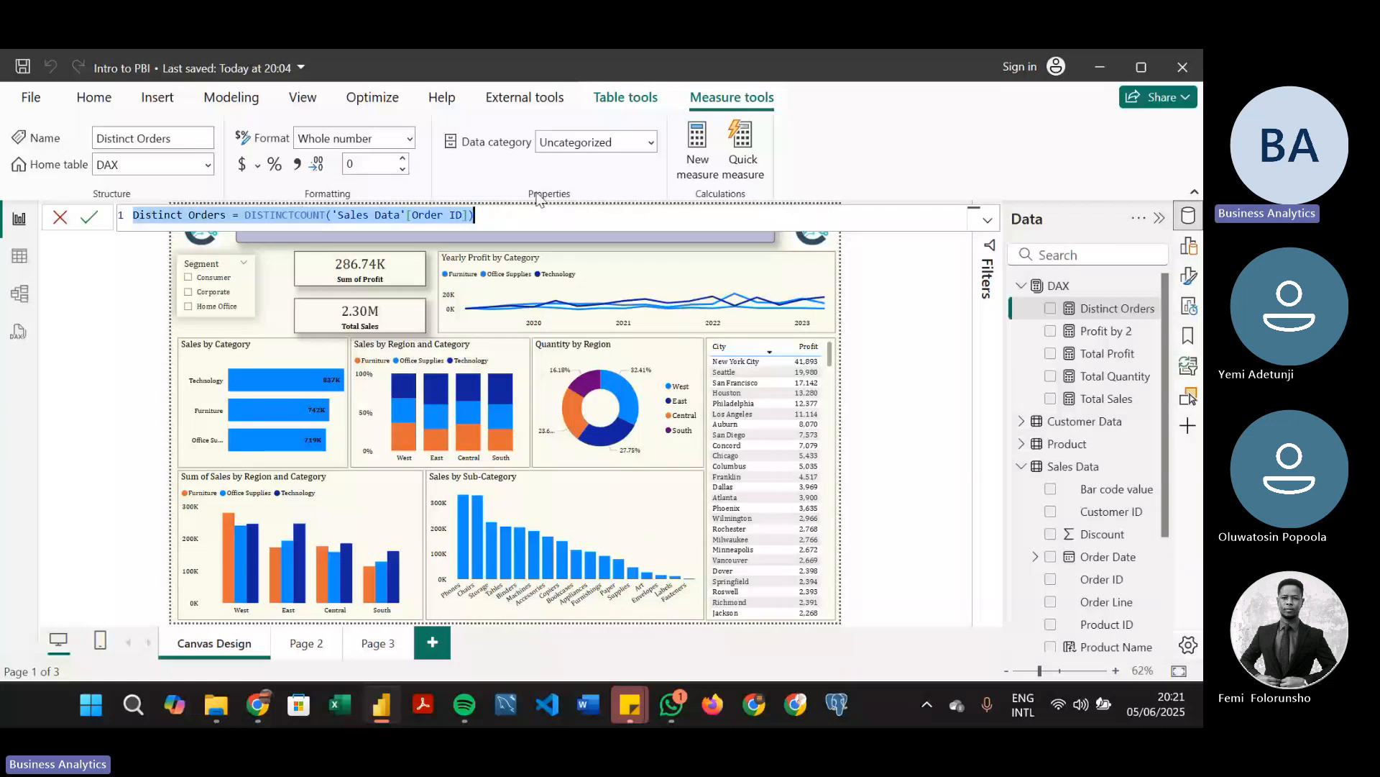
click(679, 151)
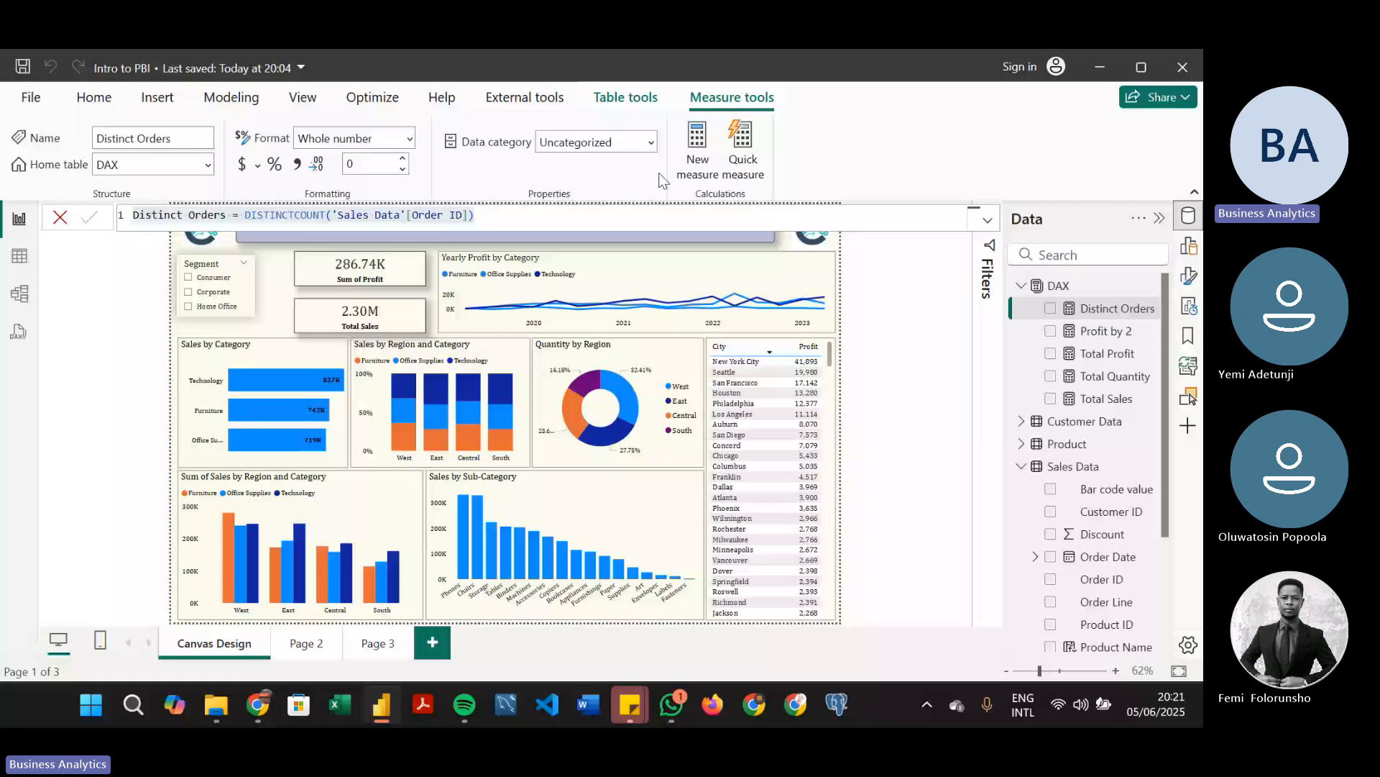
click(697, 149)
key(ctrl+v)
Rename the copied measure to Count Orders and replace its DISTINCTCOUNT function with COUNT on 'Sales Data'[Order ID]
double_click(171, 216)
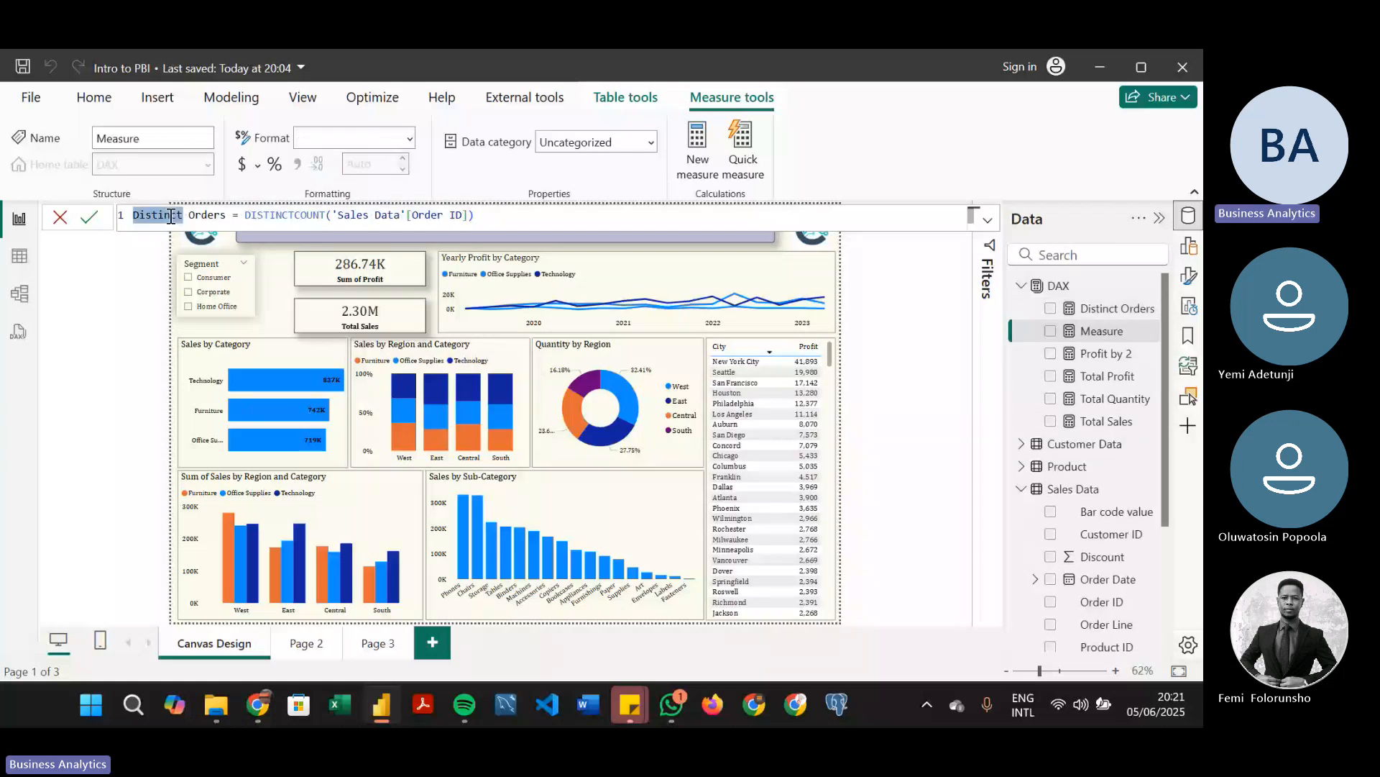
text(Count)
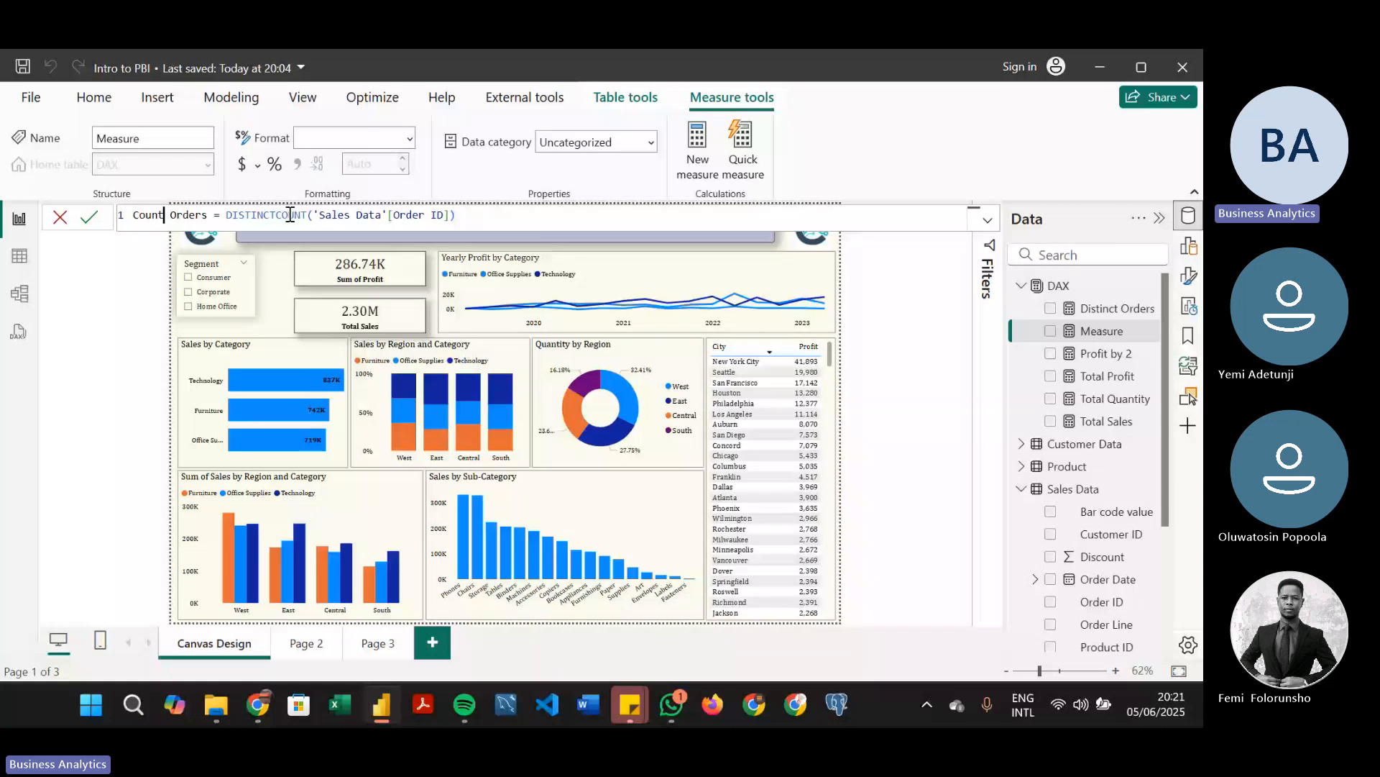
double_click(290, 216)
text(C)
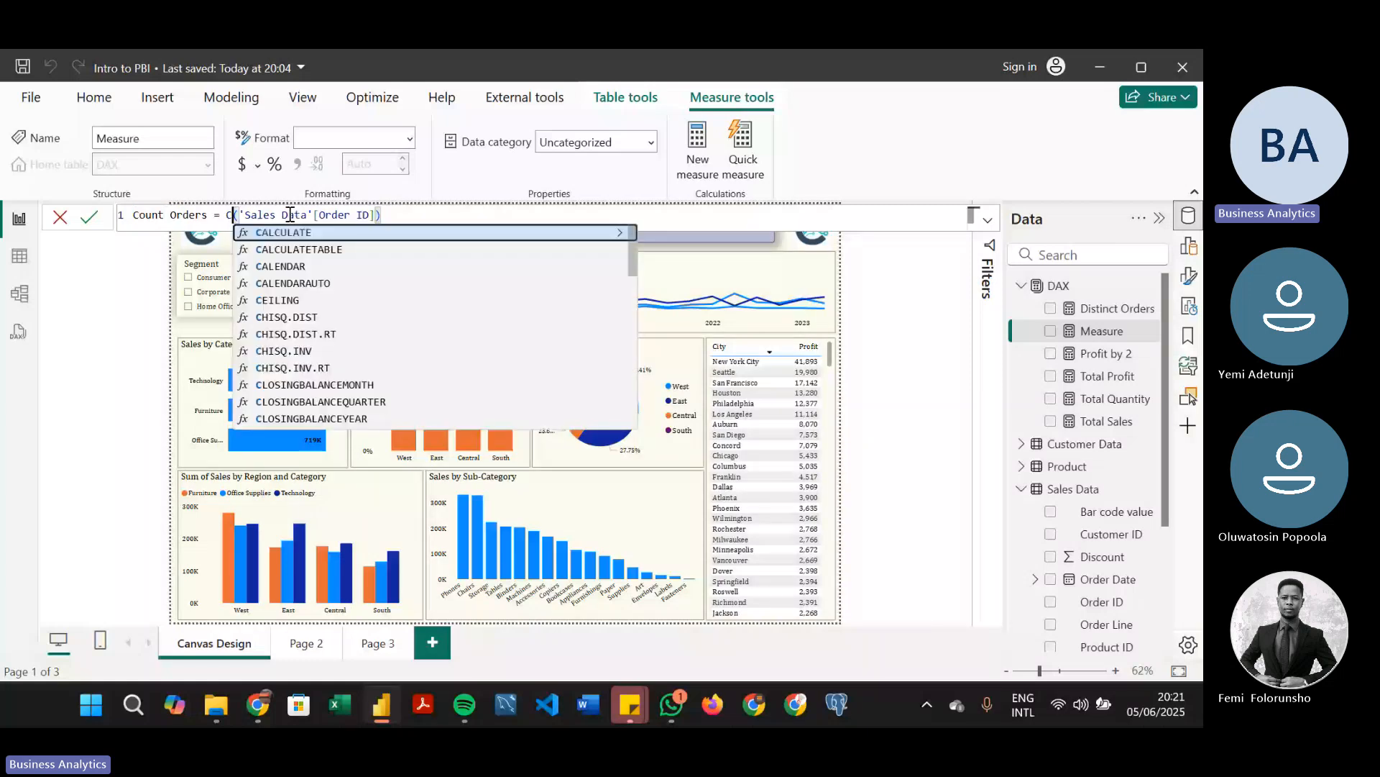
text(OU)
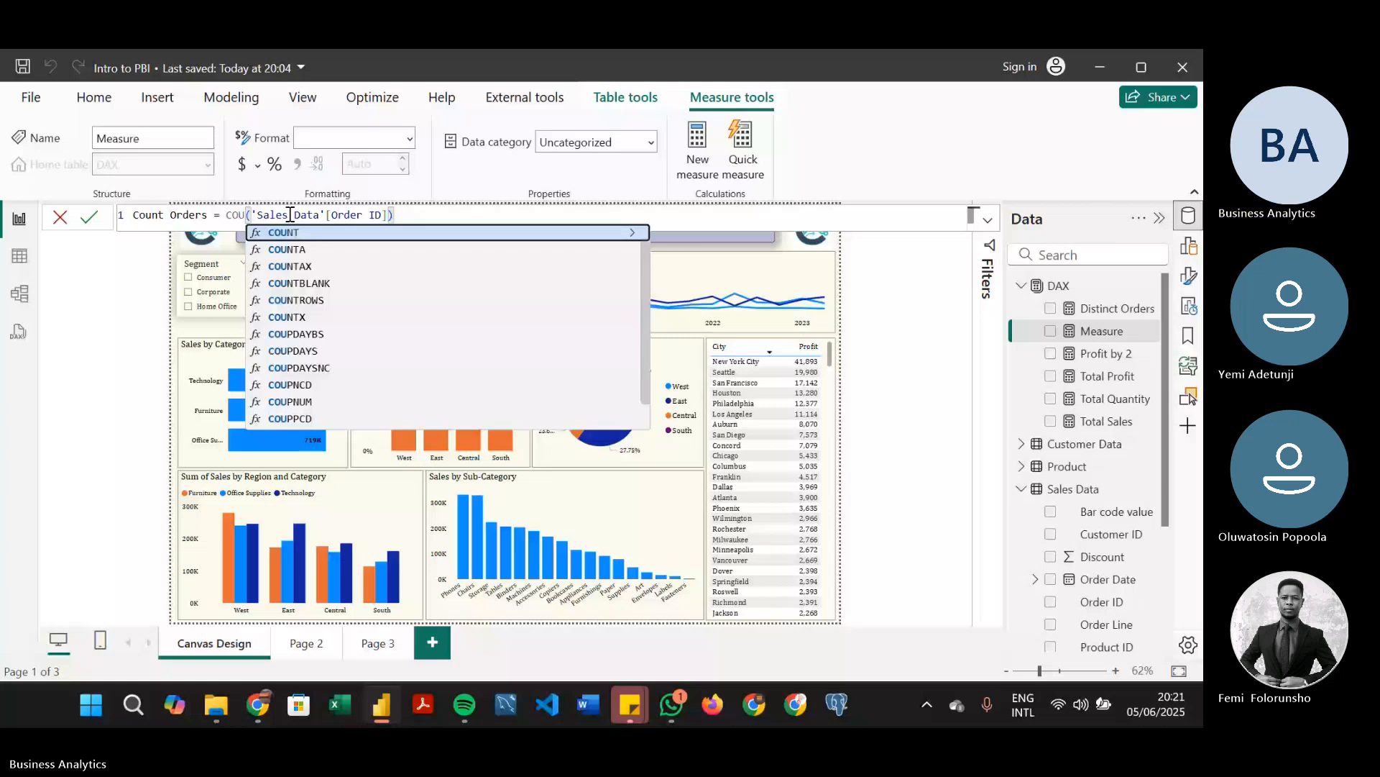
click(66, 227)
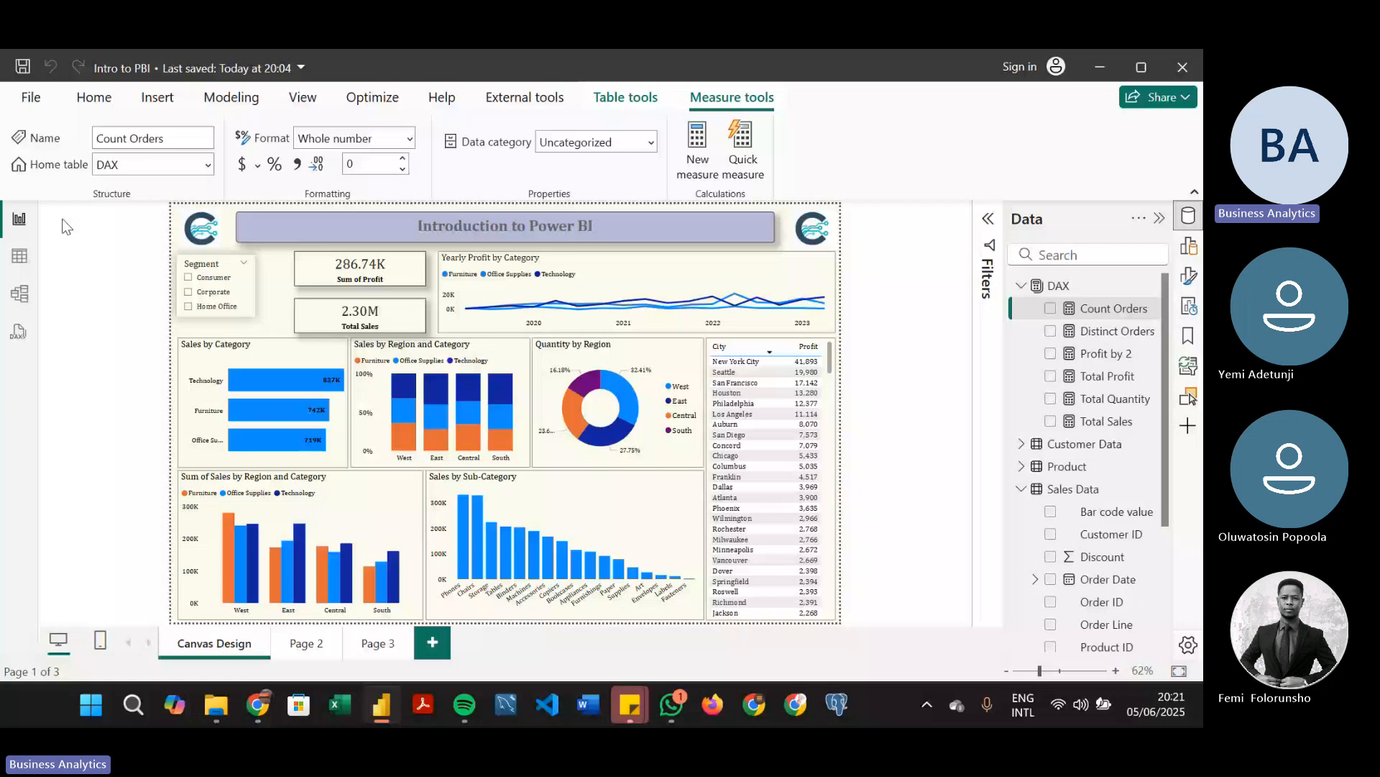
Narrow the line and area charts on Page 3 to free space beside them
click(305, 656)
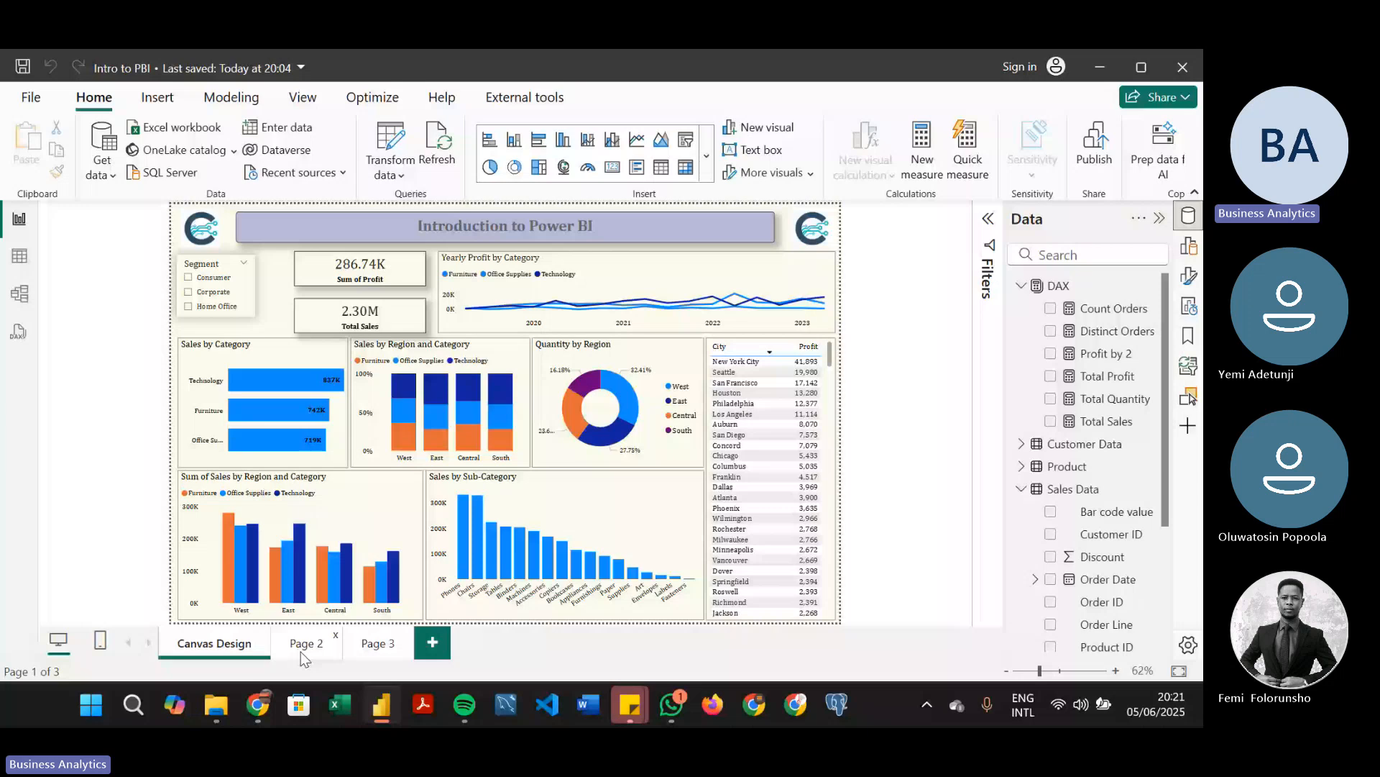
click(375, 643)
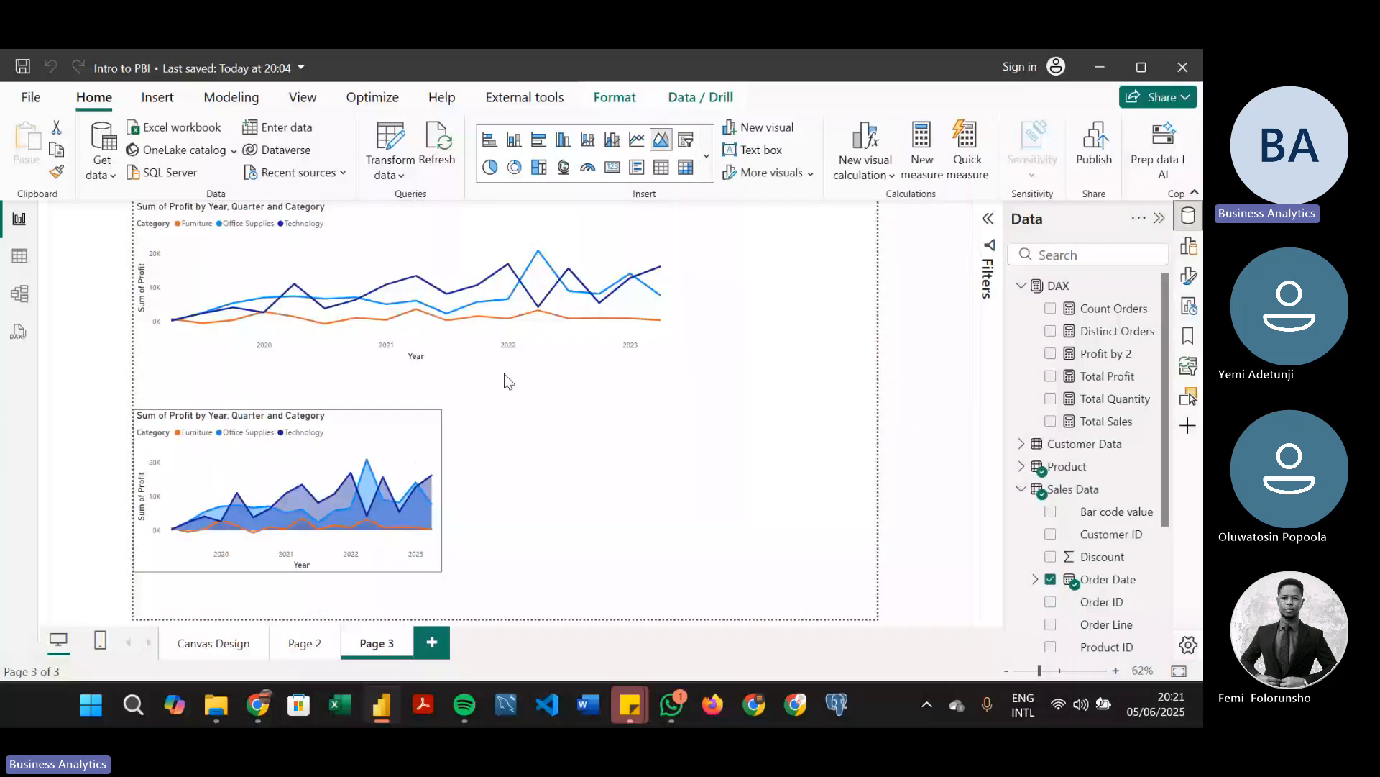
click(671, 285)
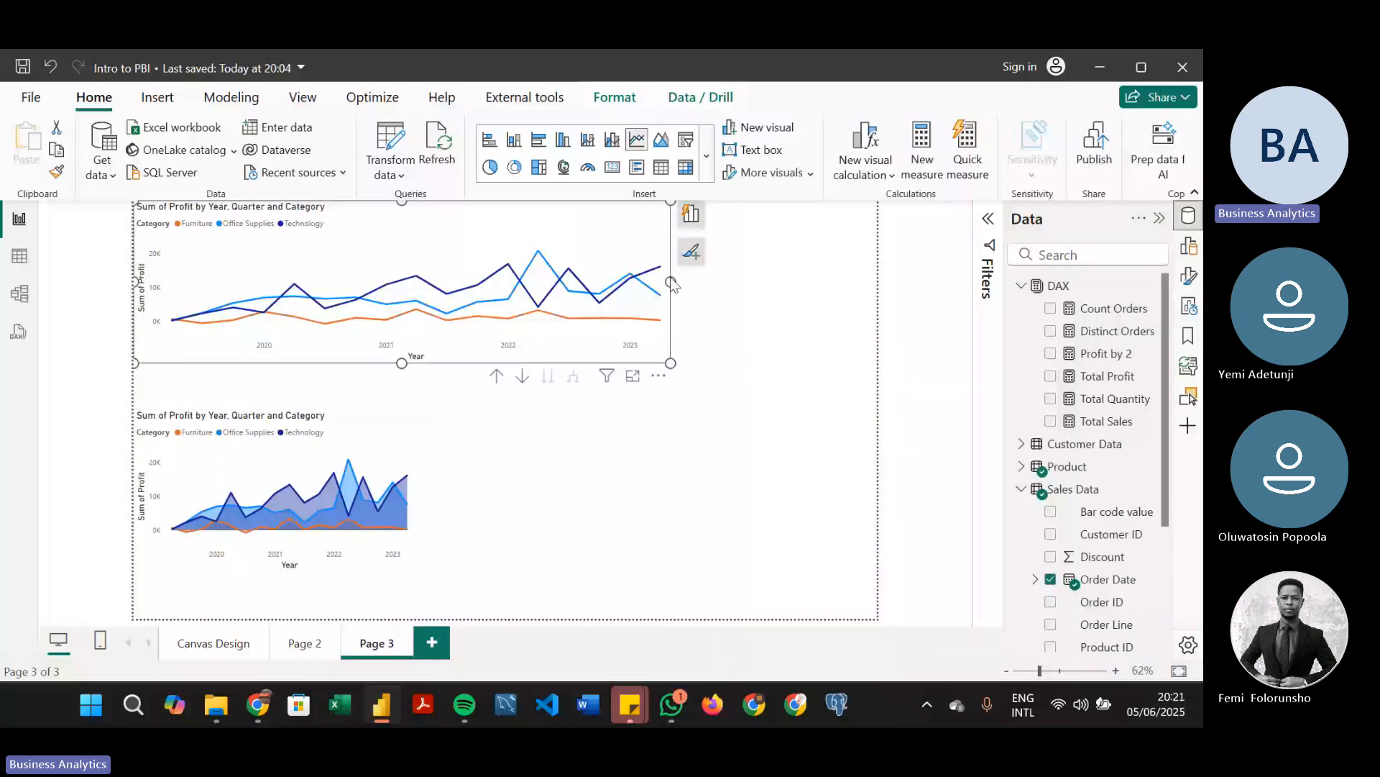
drag(671, 281, 472, 282)
click(753, 296)
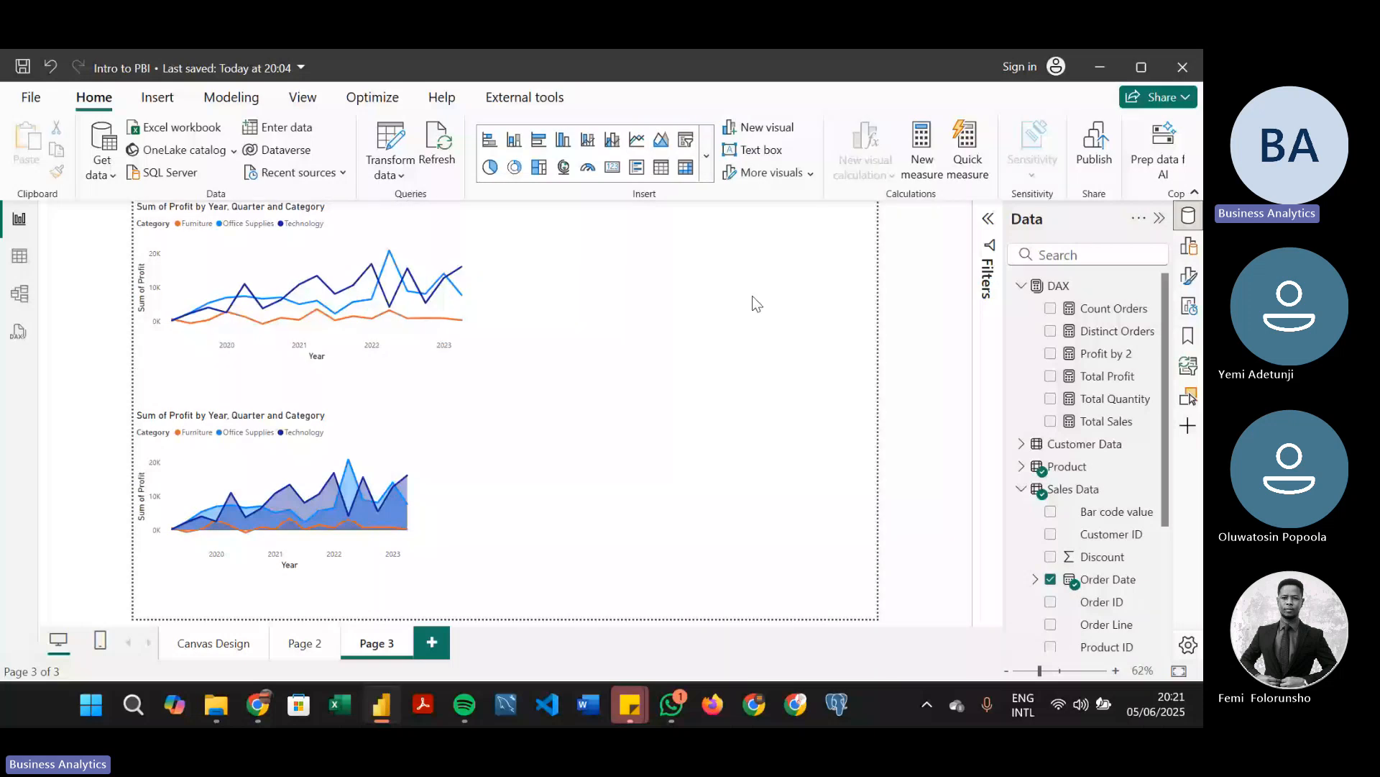
Add a card for Count Orders beside the line chart and a card for Distinct Orders below it
key(ctrl+v)
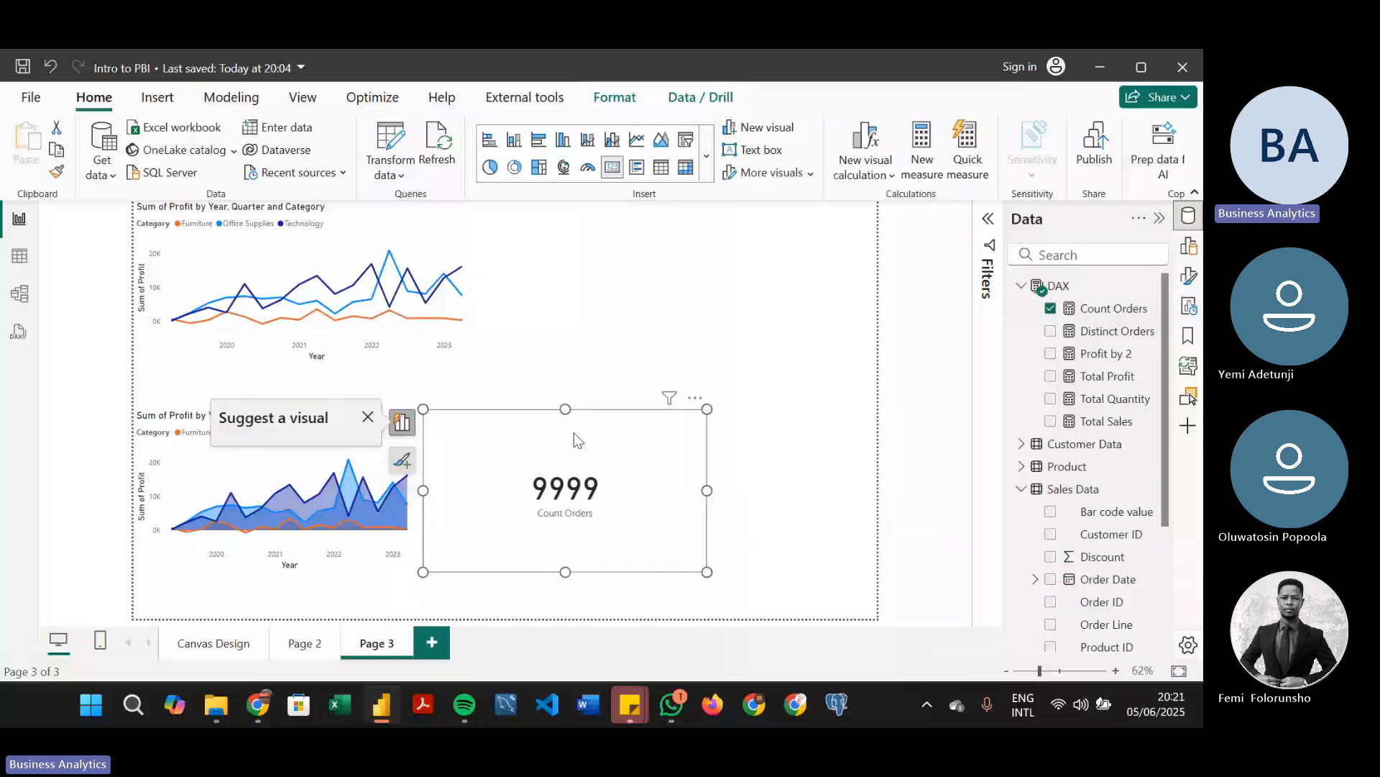
drag(573, 432, 699, 227)
click(717, 449)
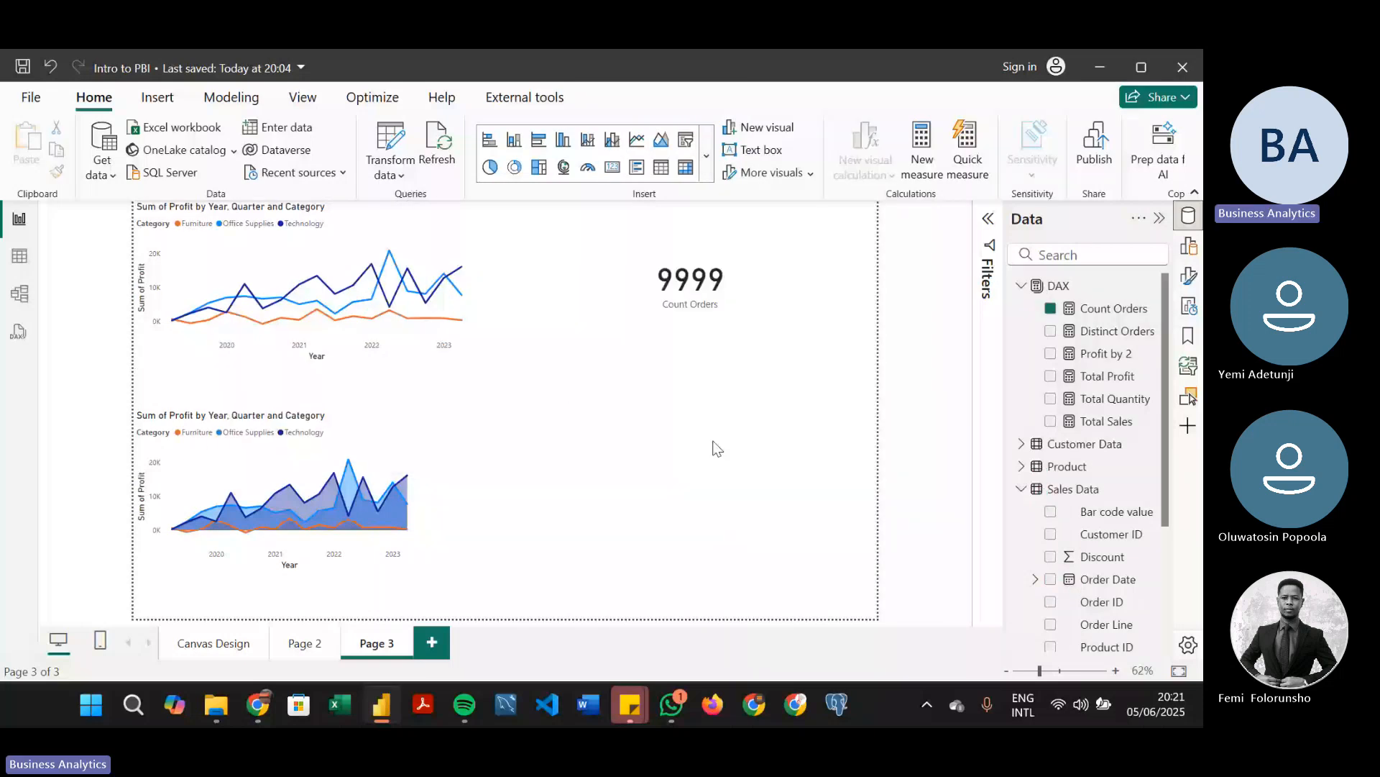
click(1051, 332)
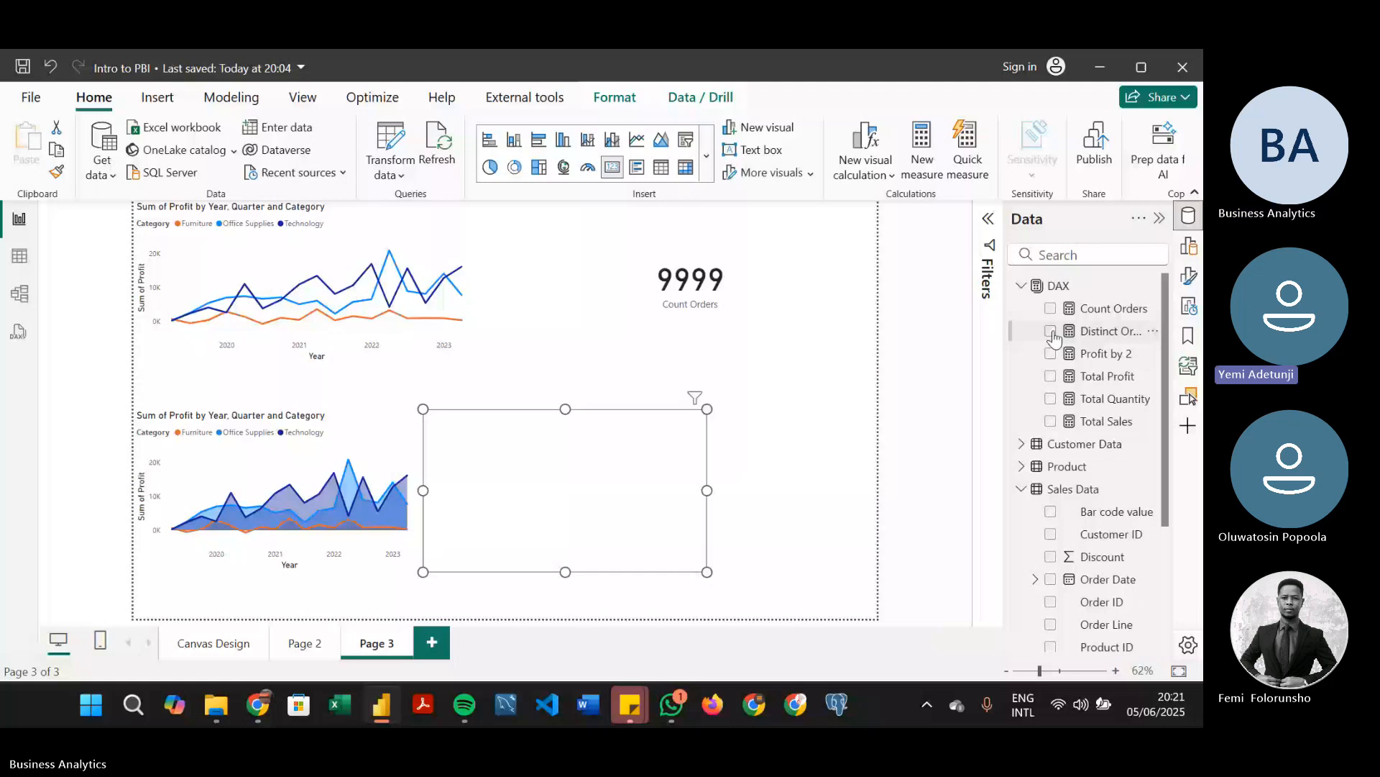
drag(1054, 337, 701, 433)
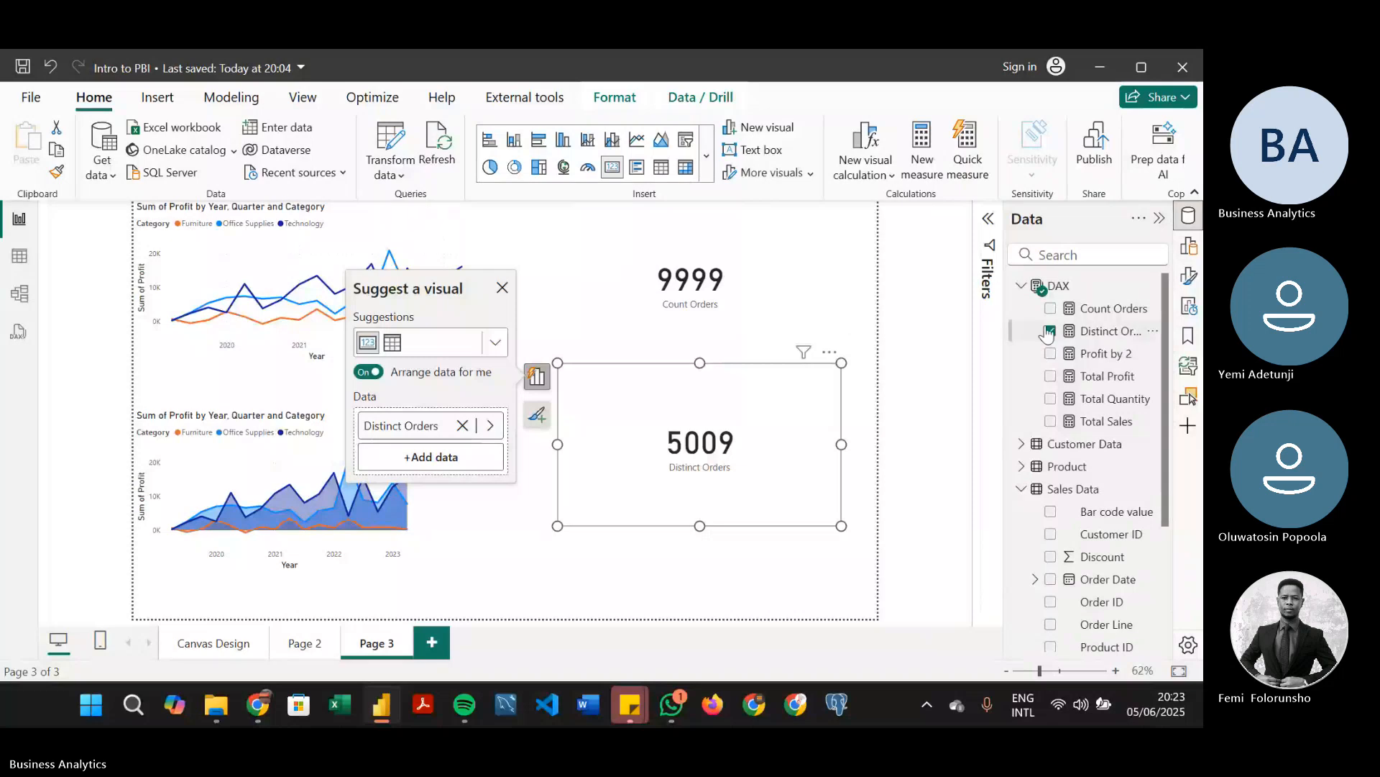
Review the formulas of the Distinct Orders and Count Orders measures, and return to Page 3
click(1093, 332)
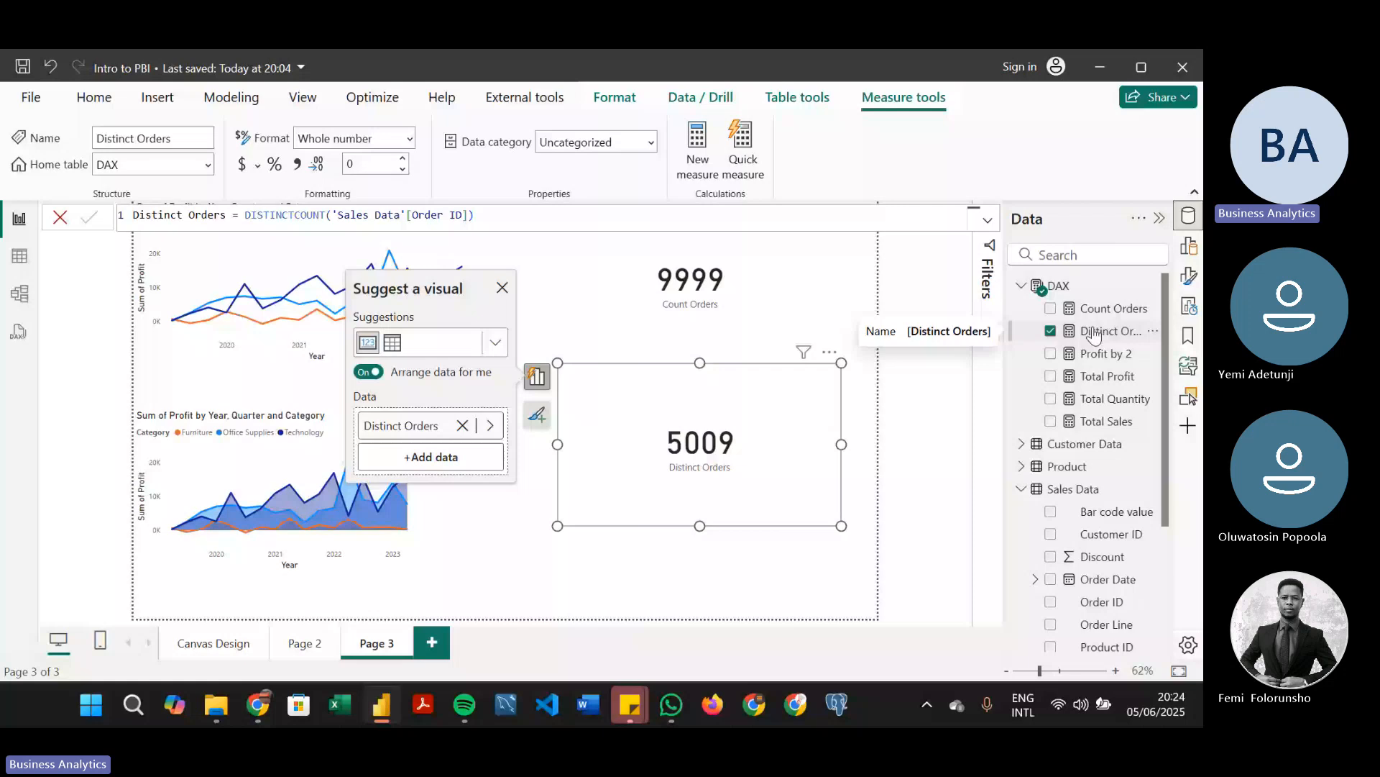
click(1112, 309)
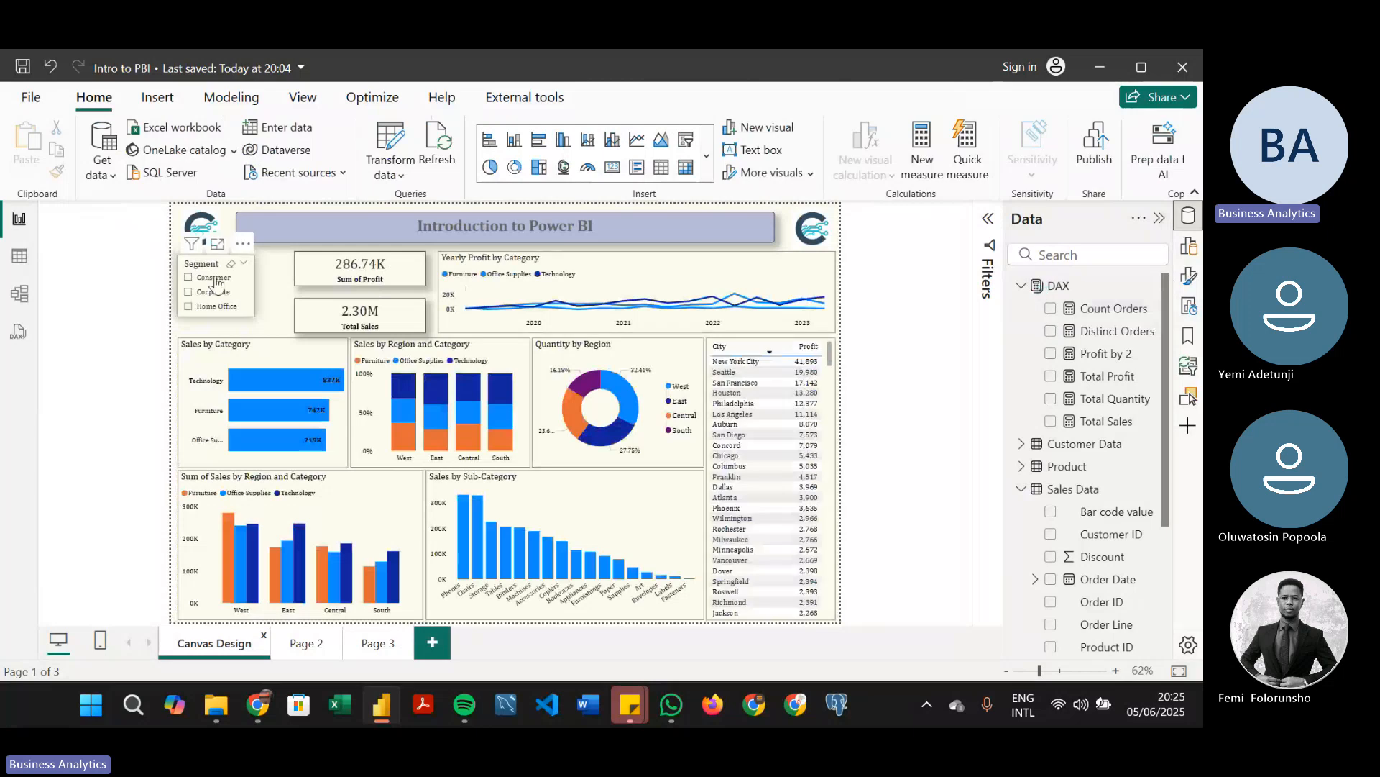
click(378, 642)
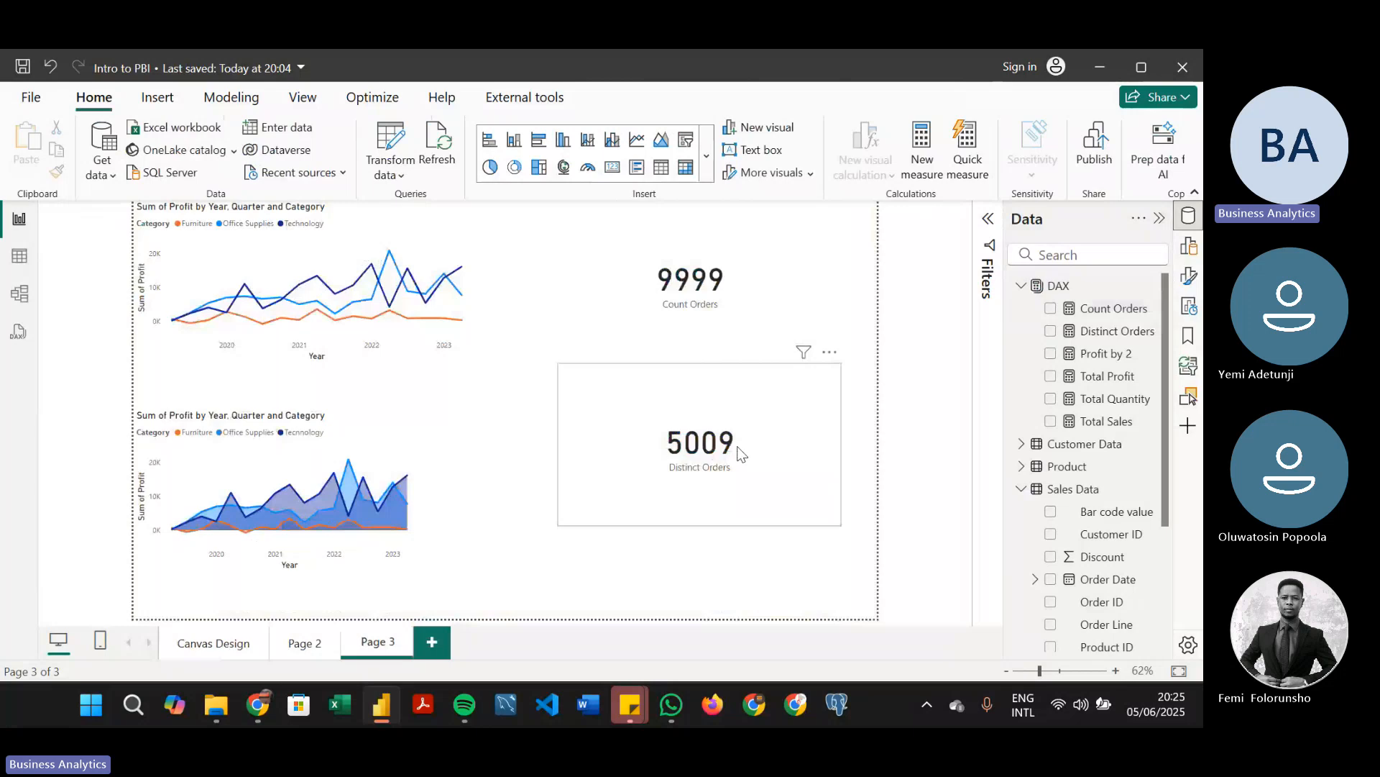
Shrink the Count Orders and Distinct Orders cards and stack Distinct Orders directly beneath Count Orders
drag(741, 454, 731, 391)
click(670, 264)
drag(548, 364, 566, 288)
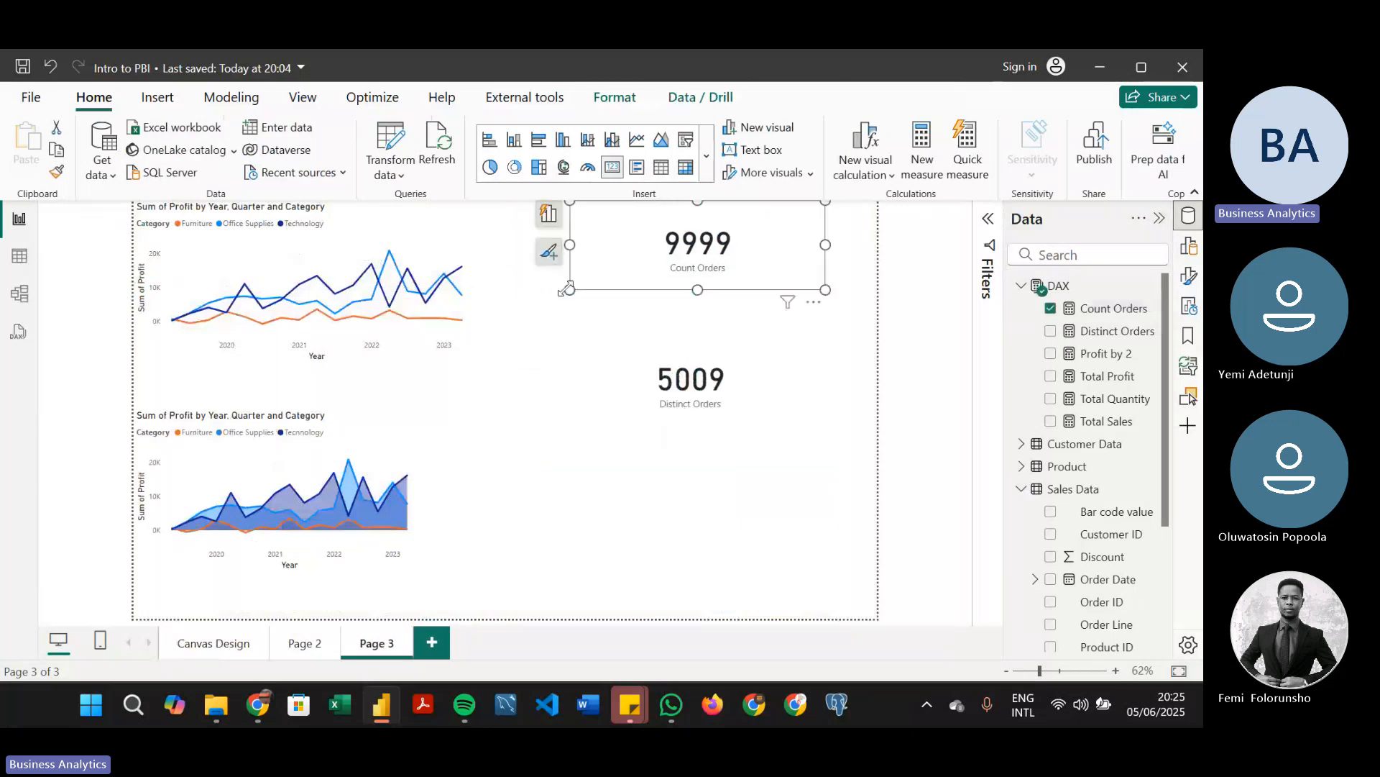
click(623, 341)
drag(624, 341, 620, 331)
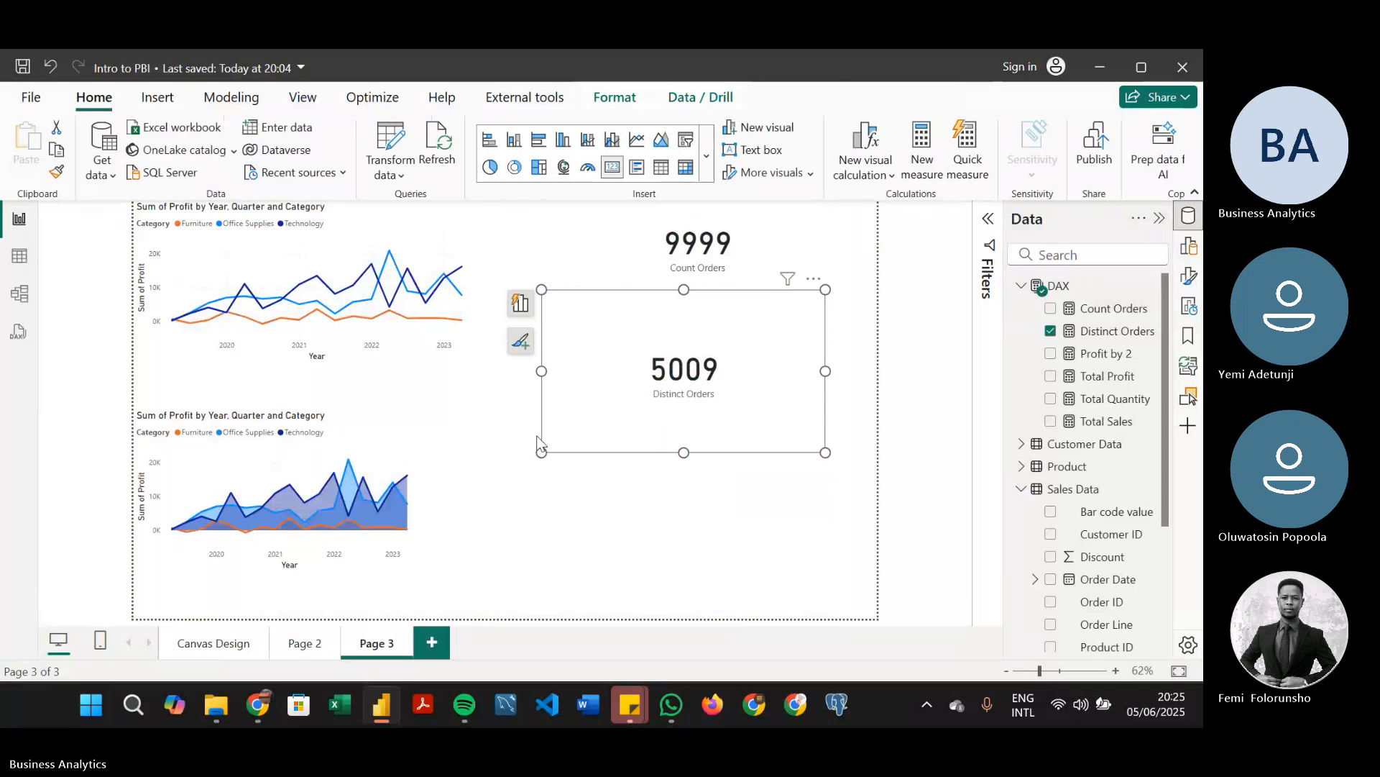
drag(541, 452, 630, 363)
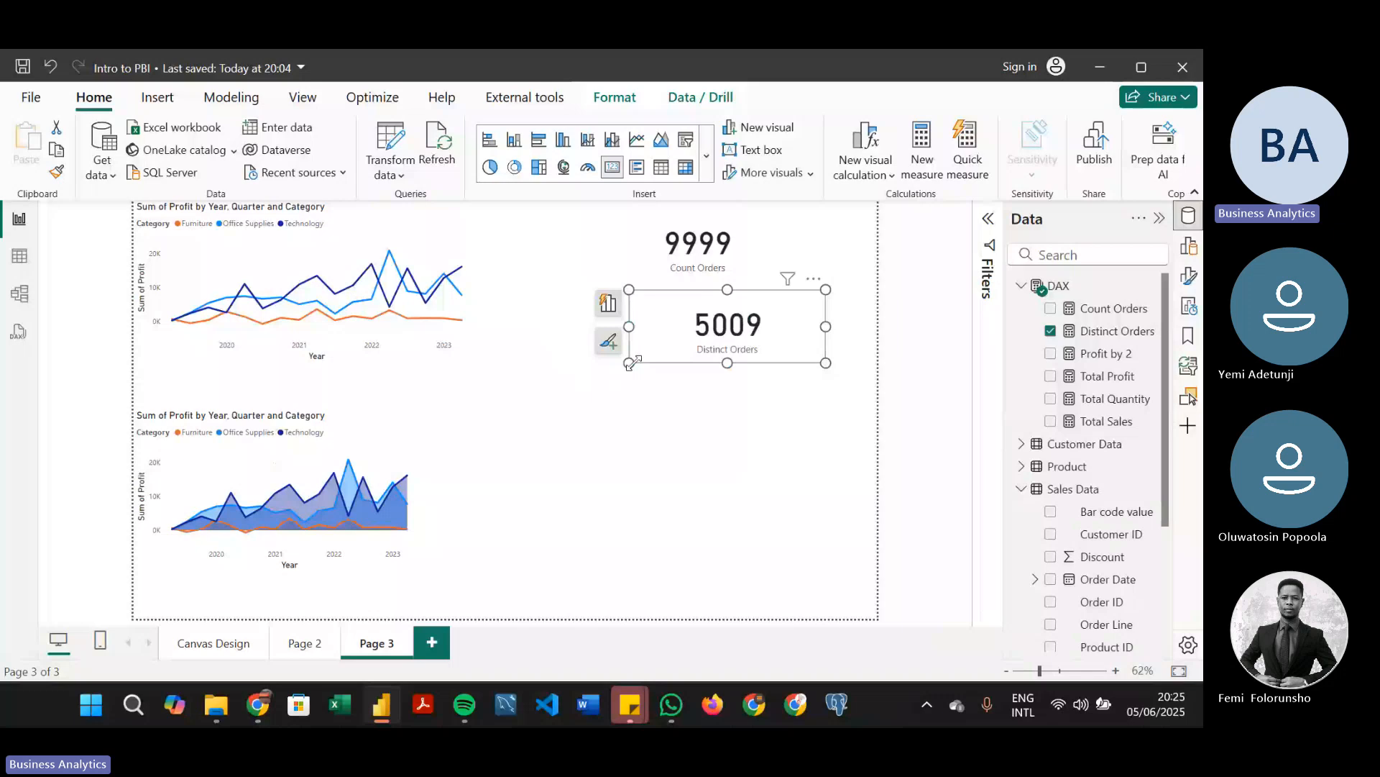
click(361, 637)
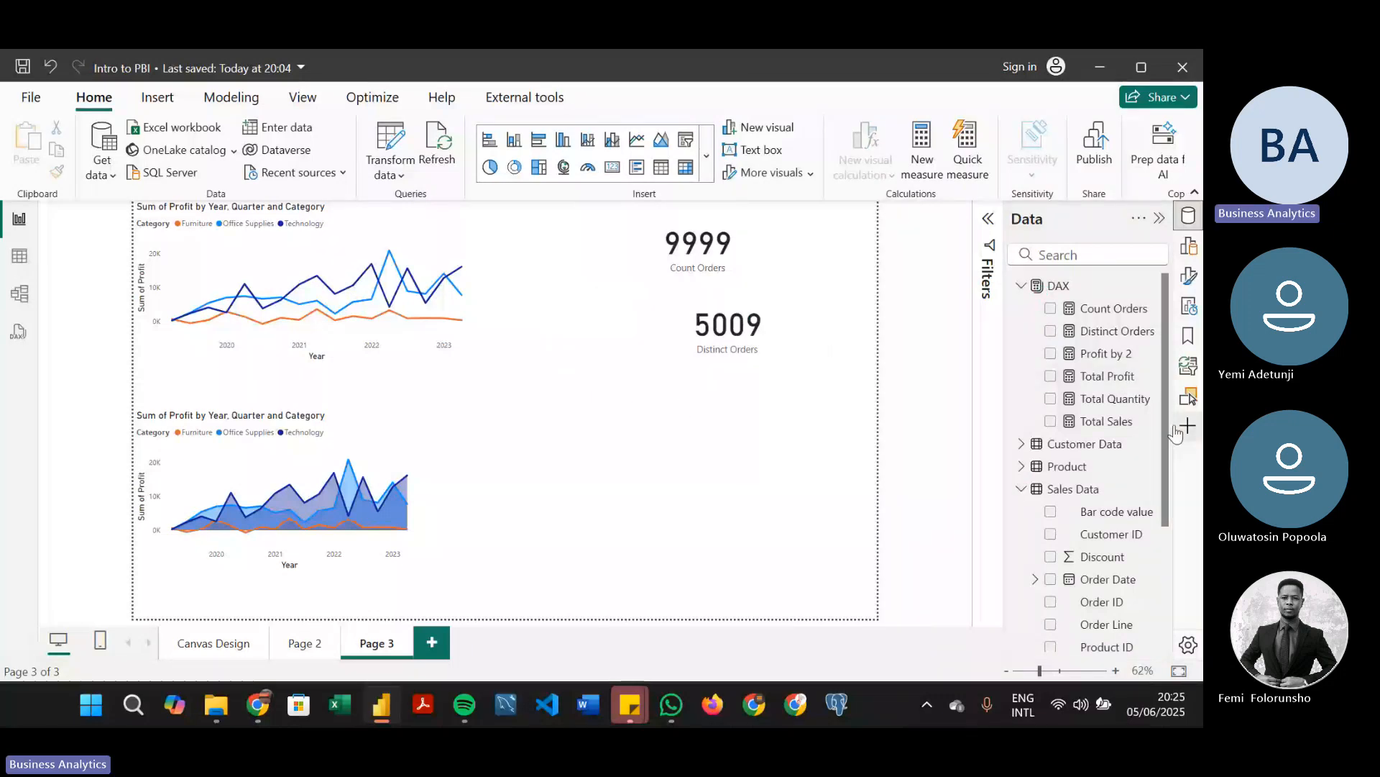
Start a new measure in the DAX table named Retail Orders, with CALCULATE as its function
drag(1166, 427, 1160, 569)
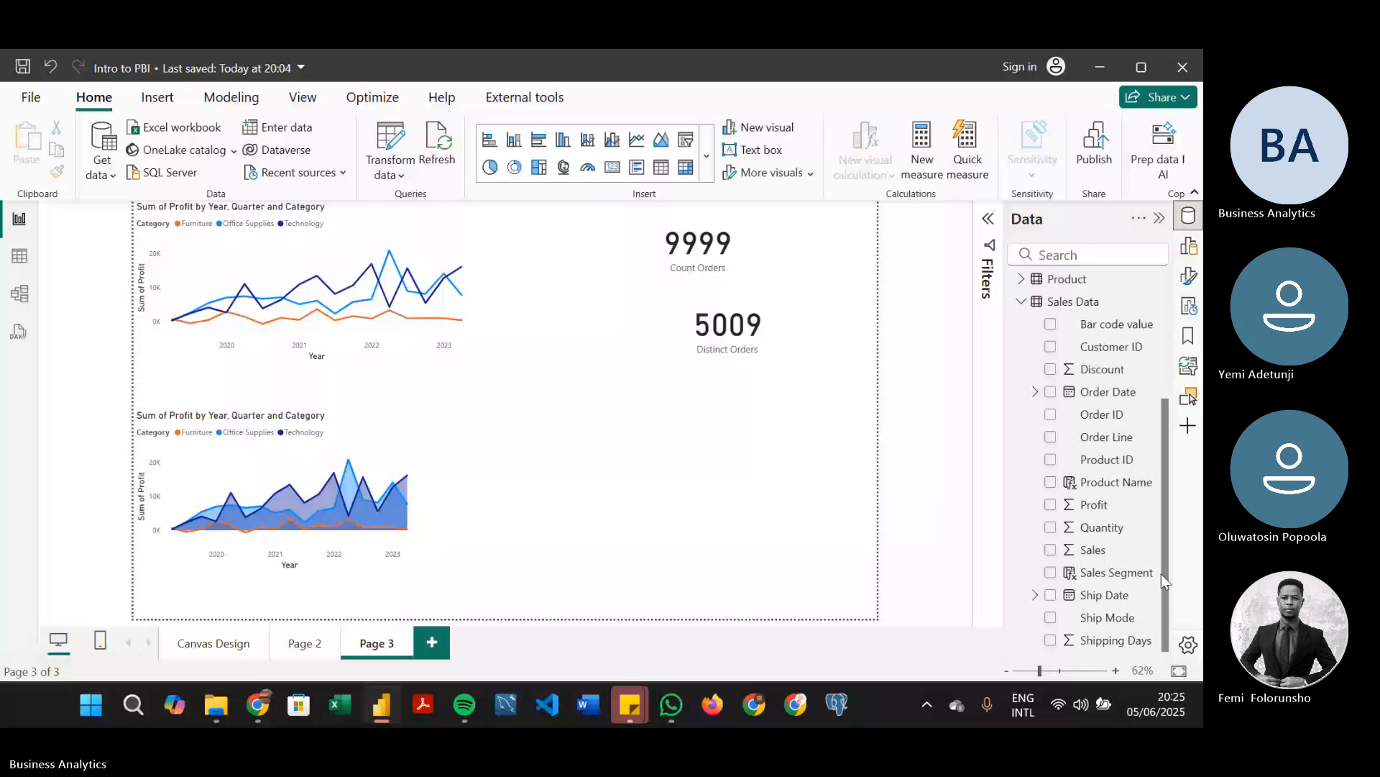
drag(1162, 574, 1169, 291)
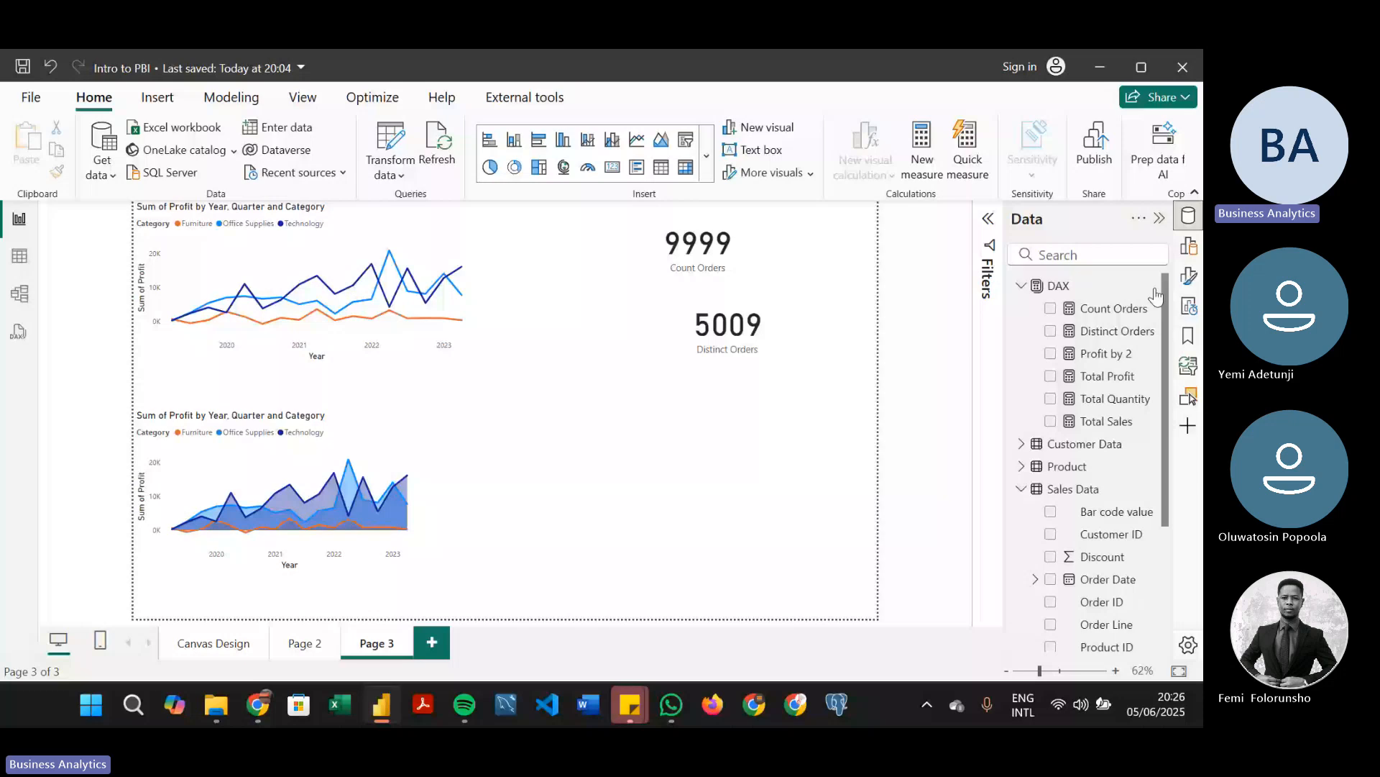
click(1154, 290)
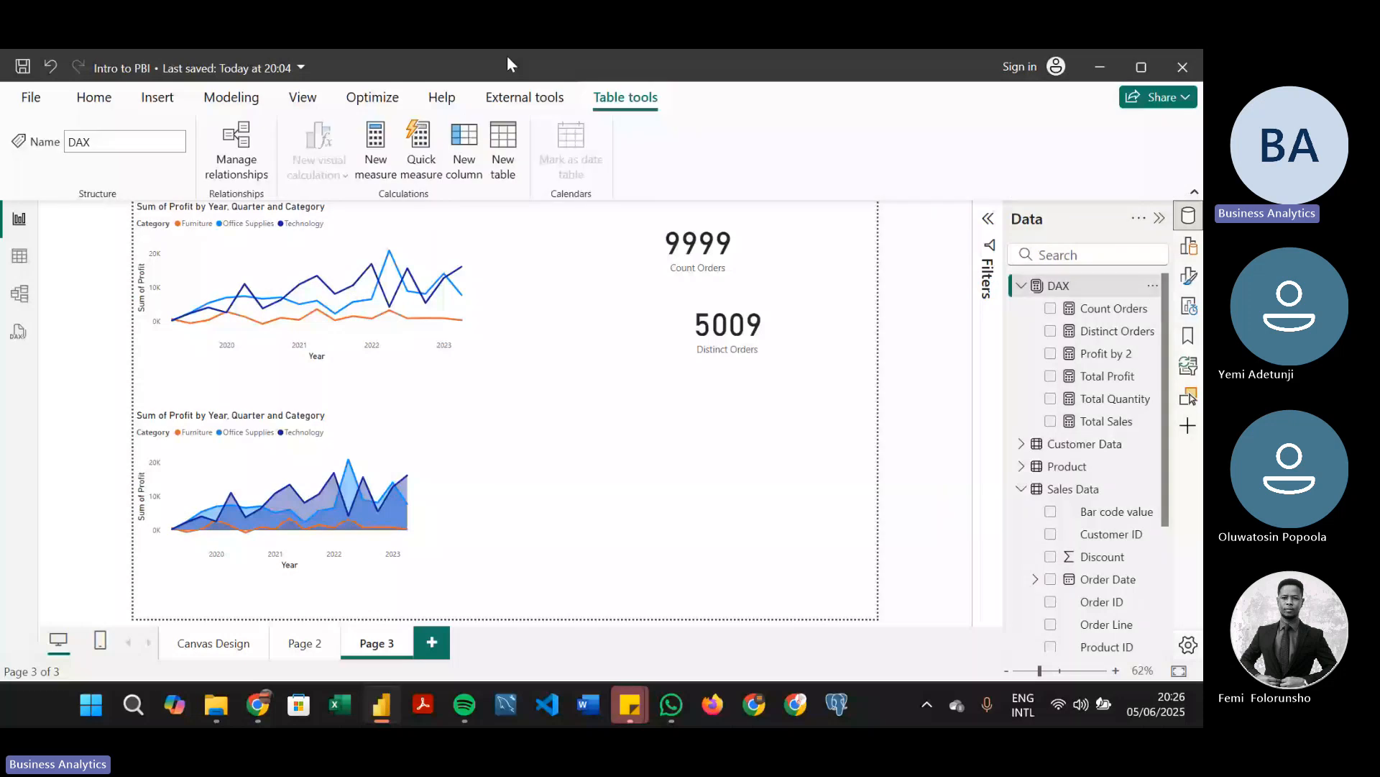
click(372, 147)
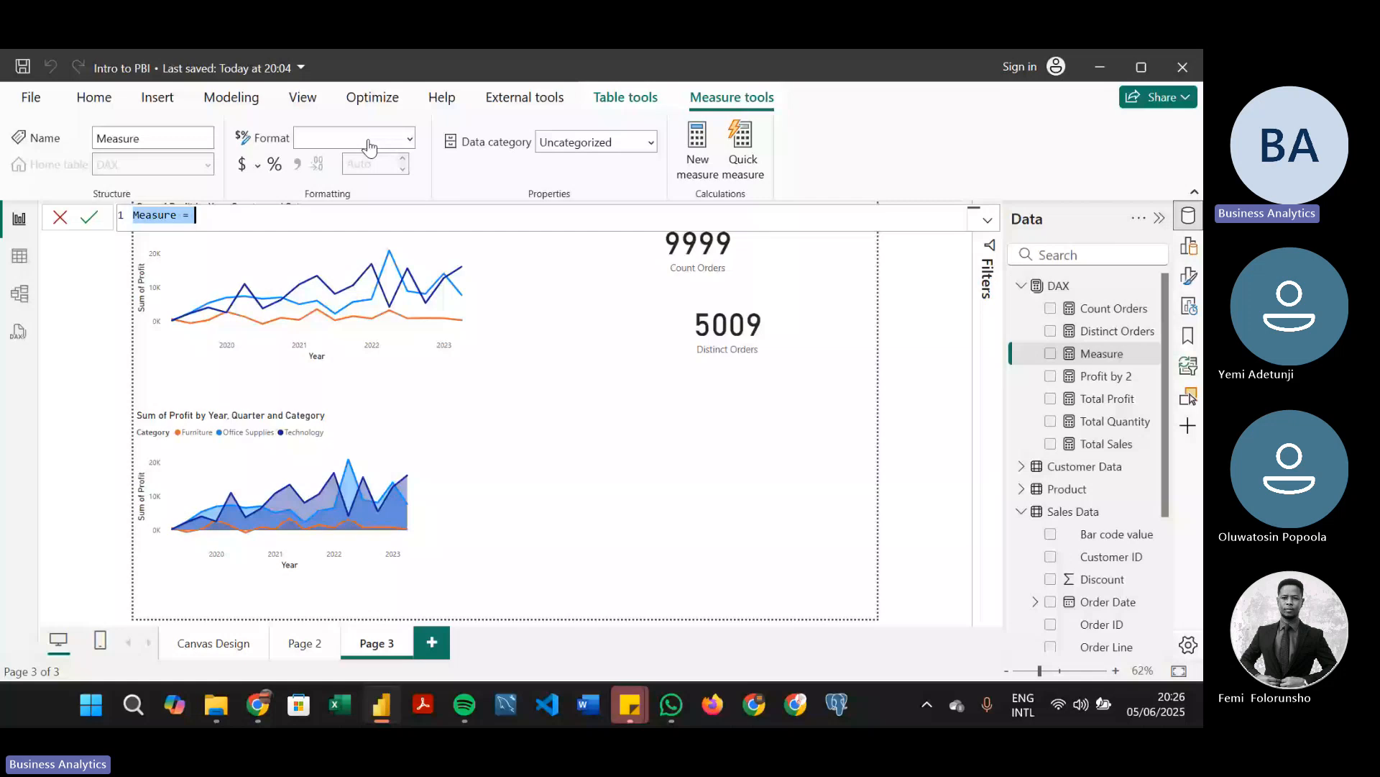
text(Retail Orders)
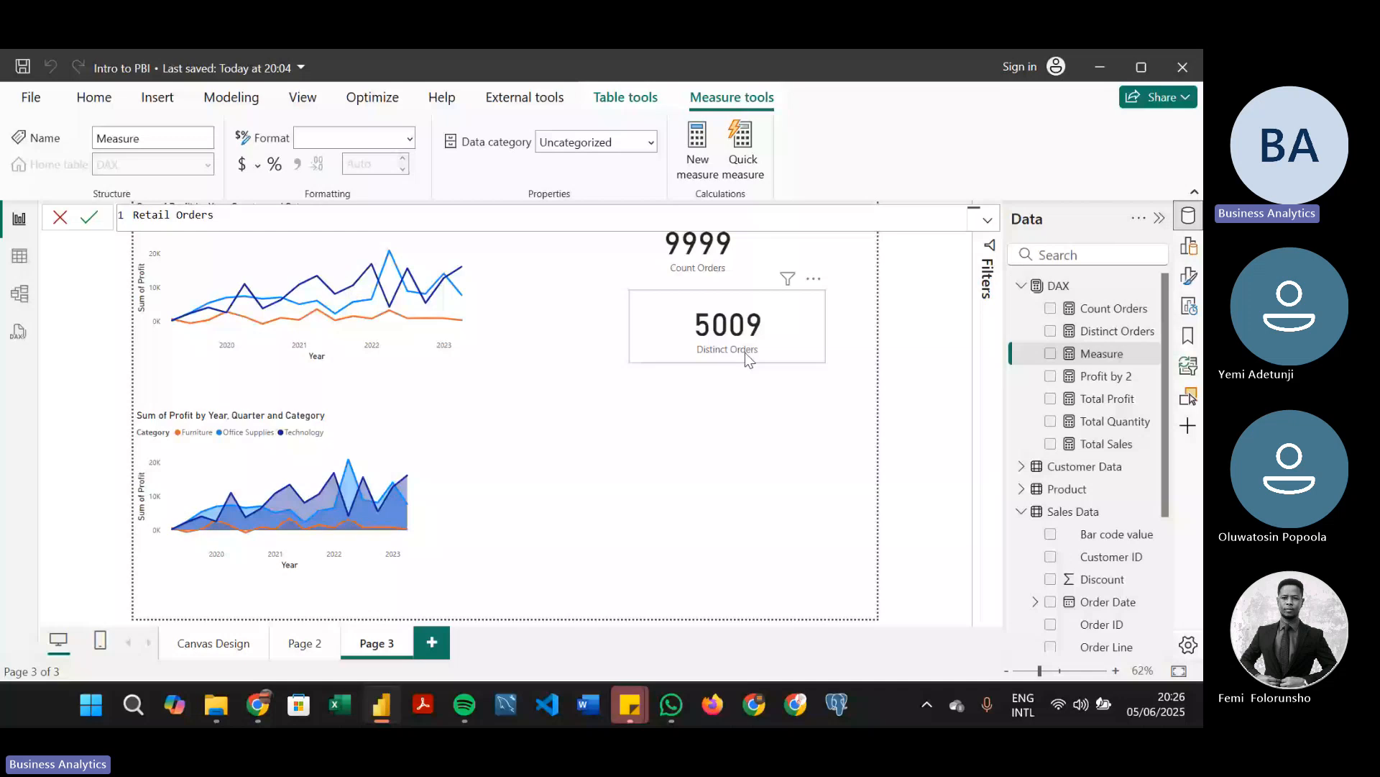
text(= CAL)
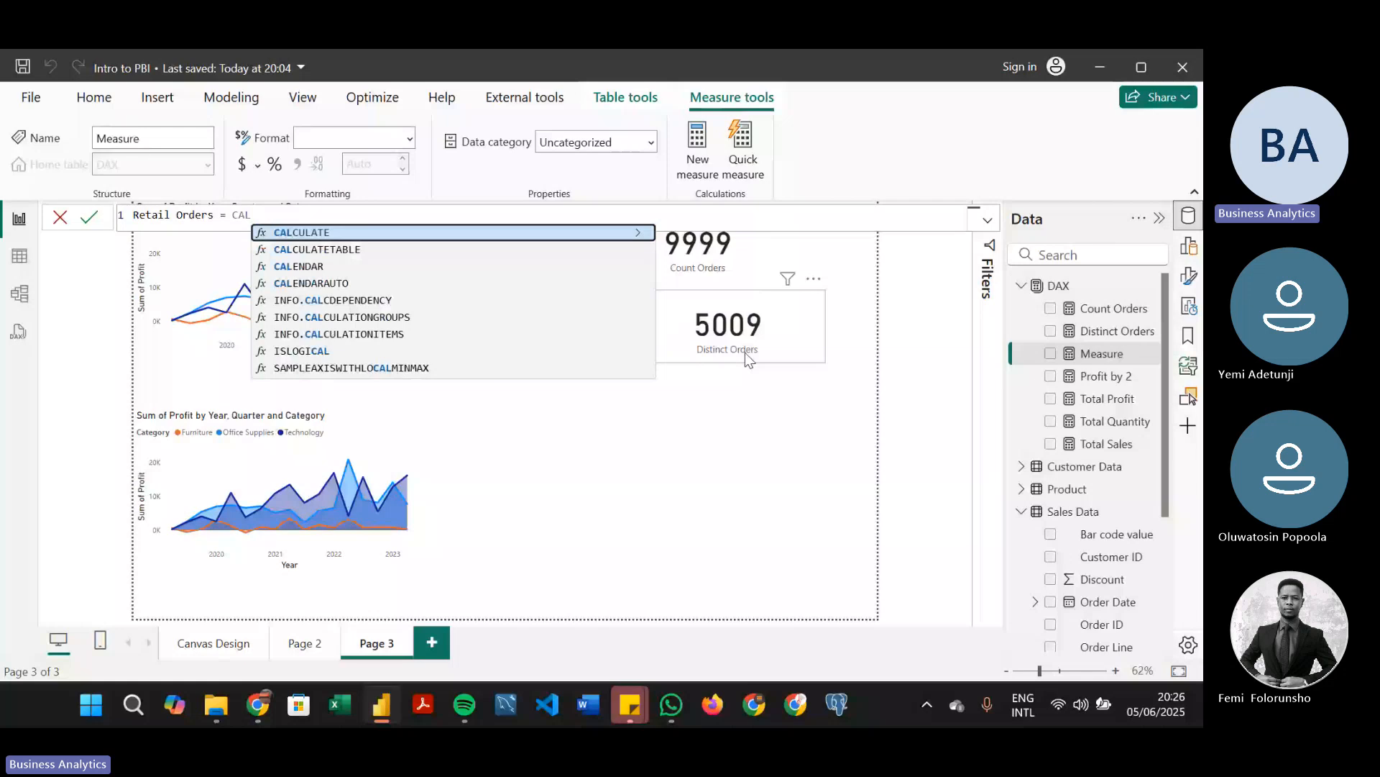
key(Tab)
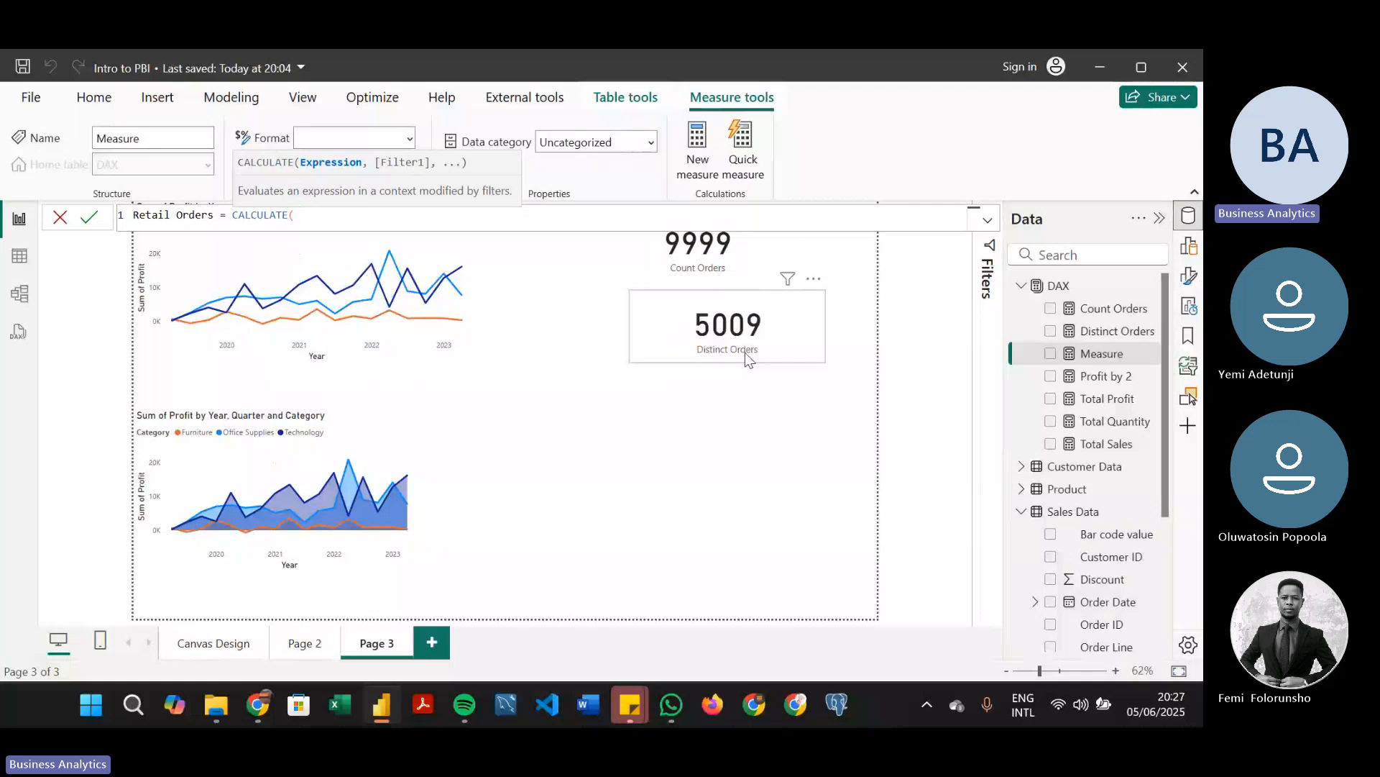
Enter DISTINCTCOUNT('Sales Data'[Order ID]) as the CALCULATE expression of the Retail Orders measure
text(DIST)
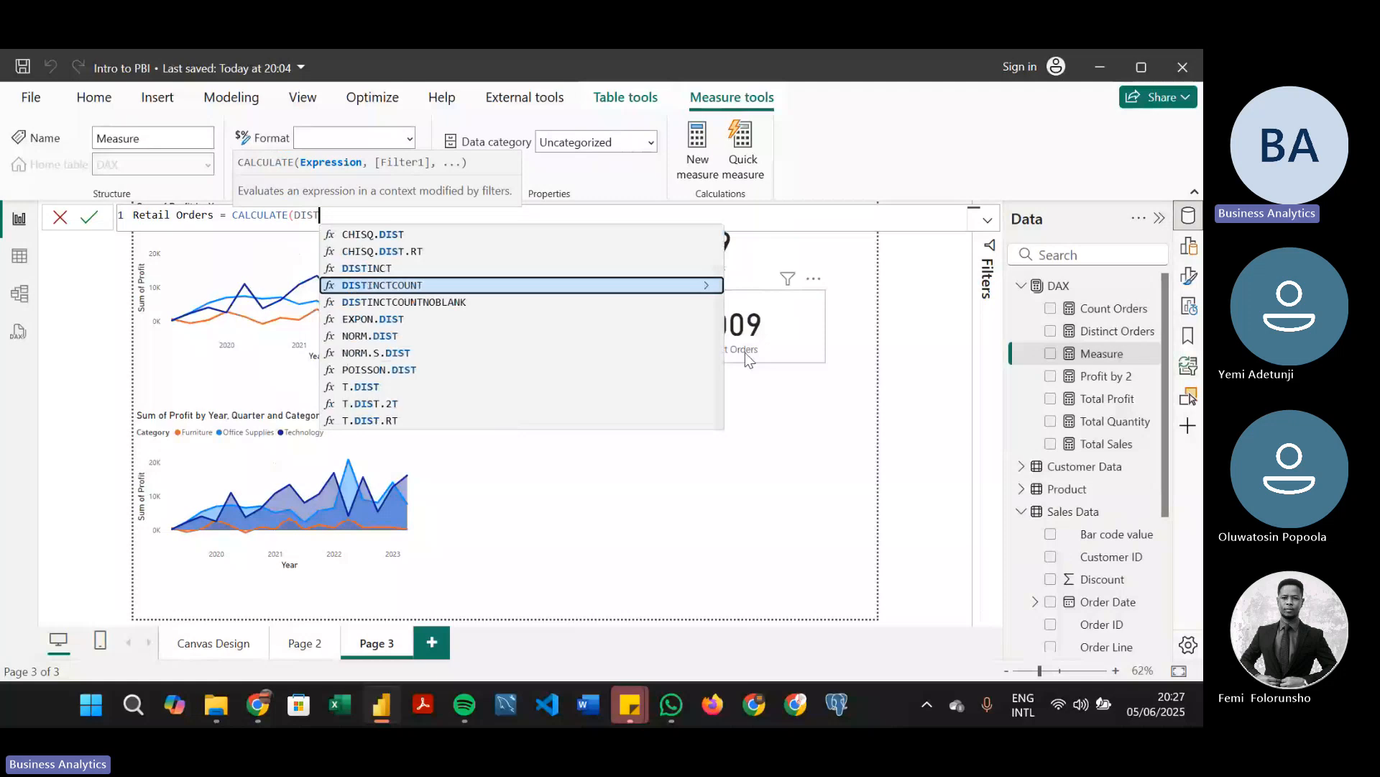
key(Tab)
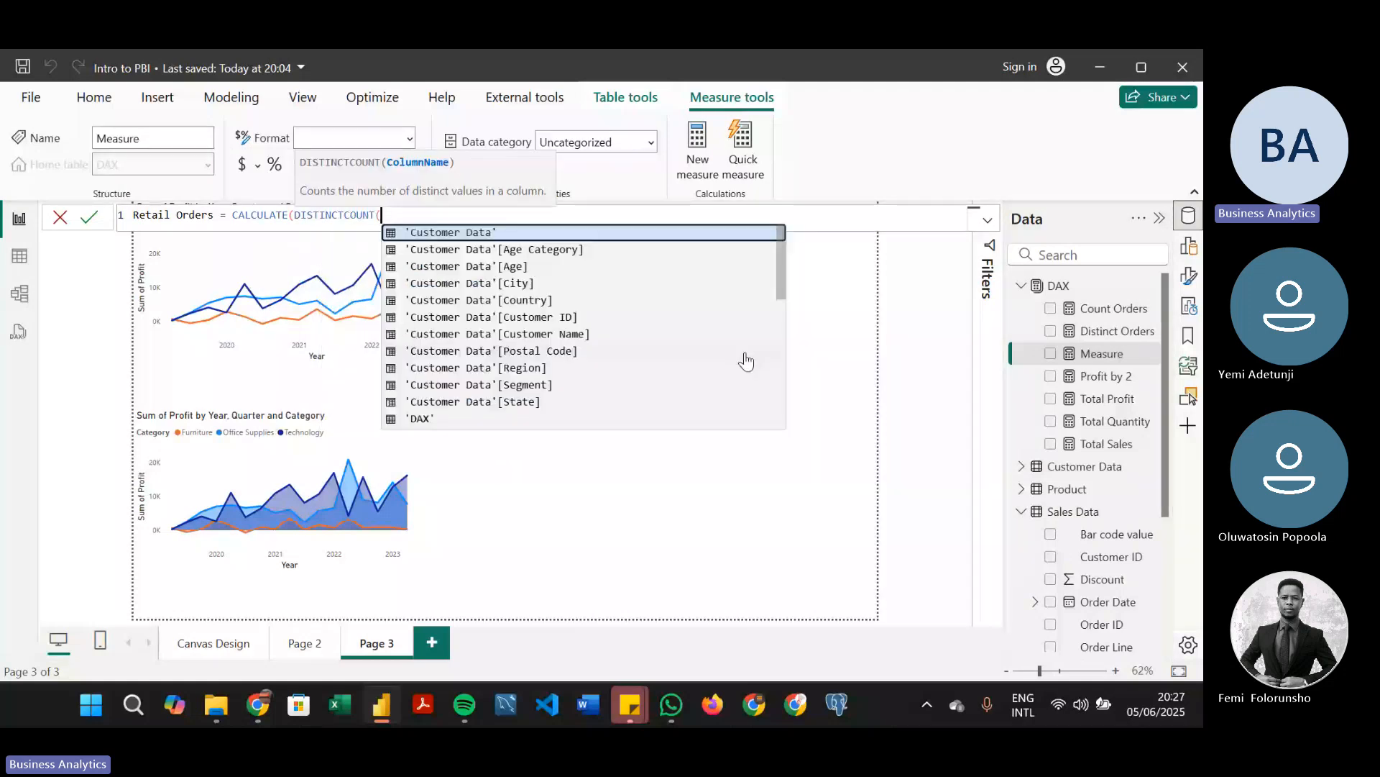
text('Sales Data'[Order ID])
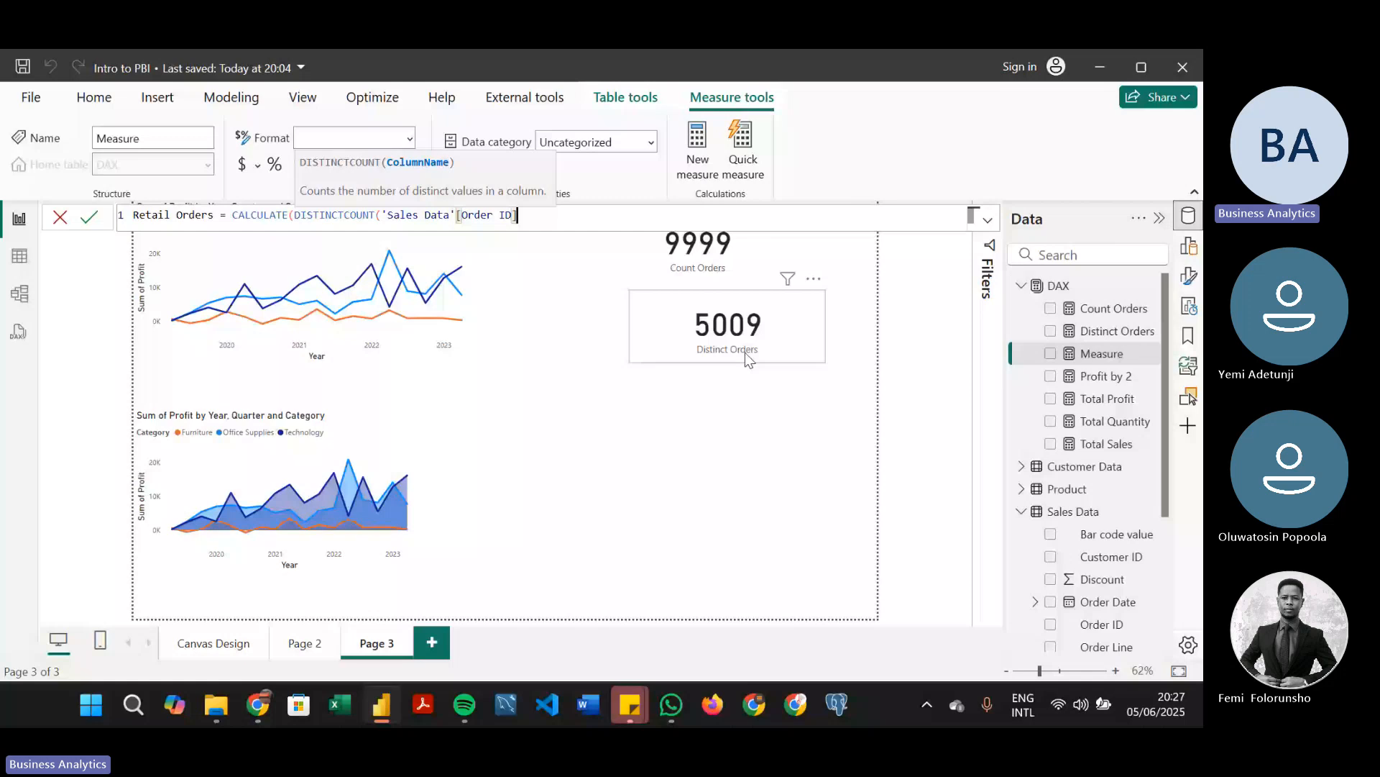
text())
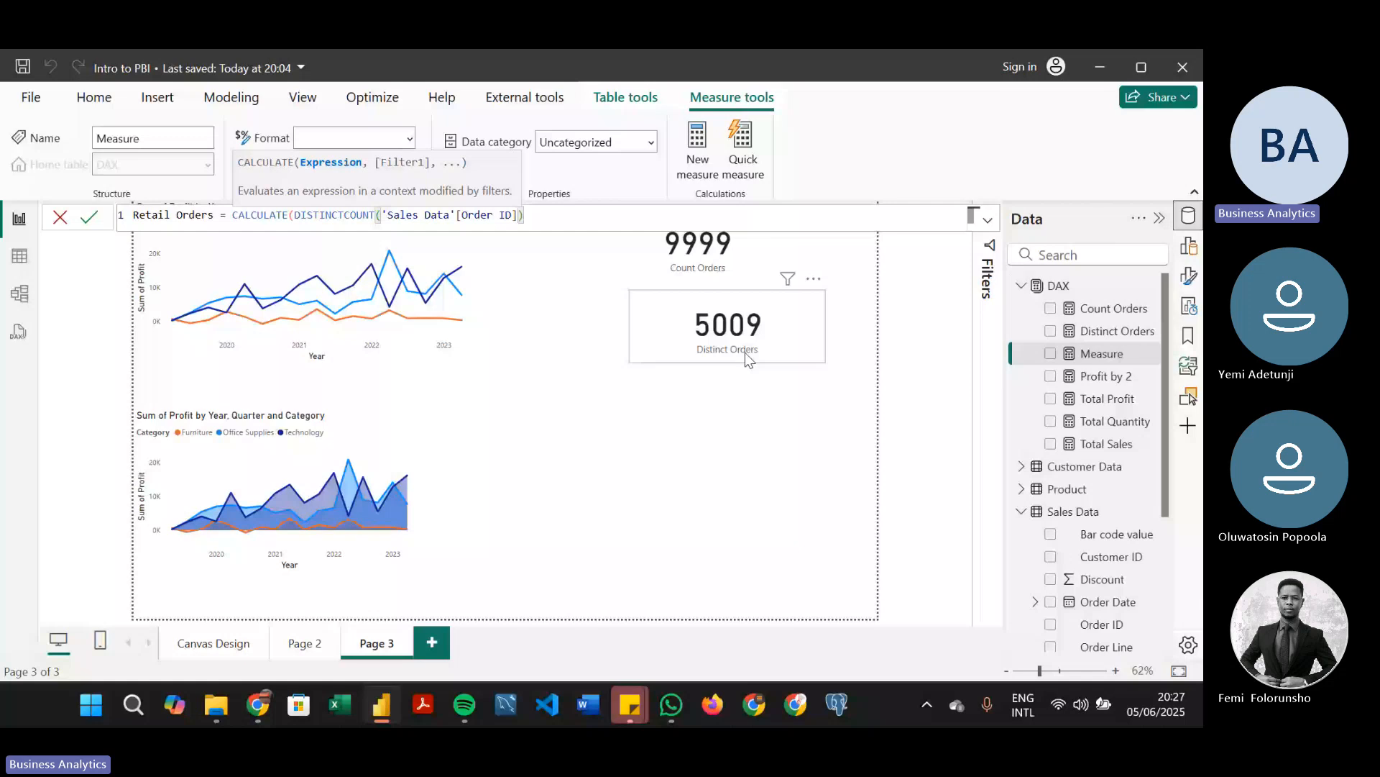
text(,)
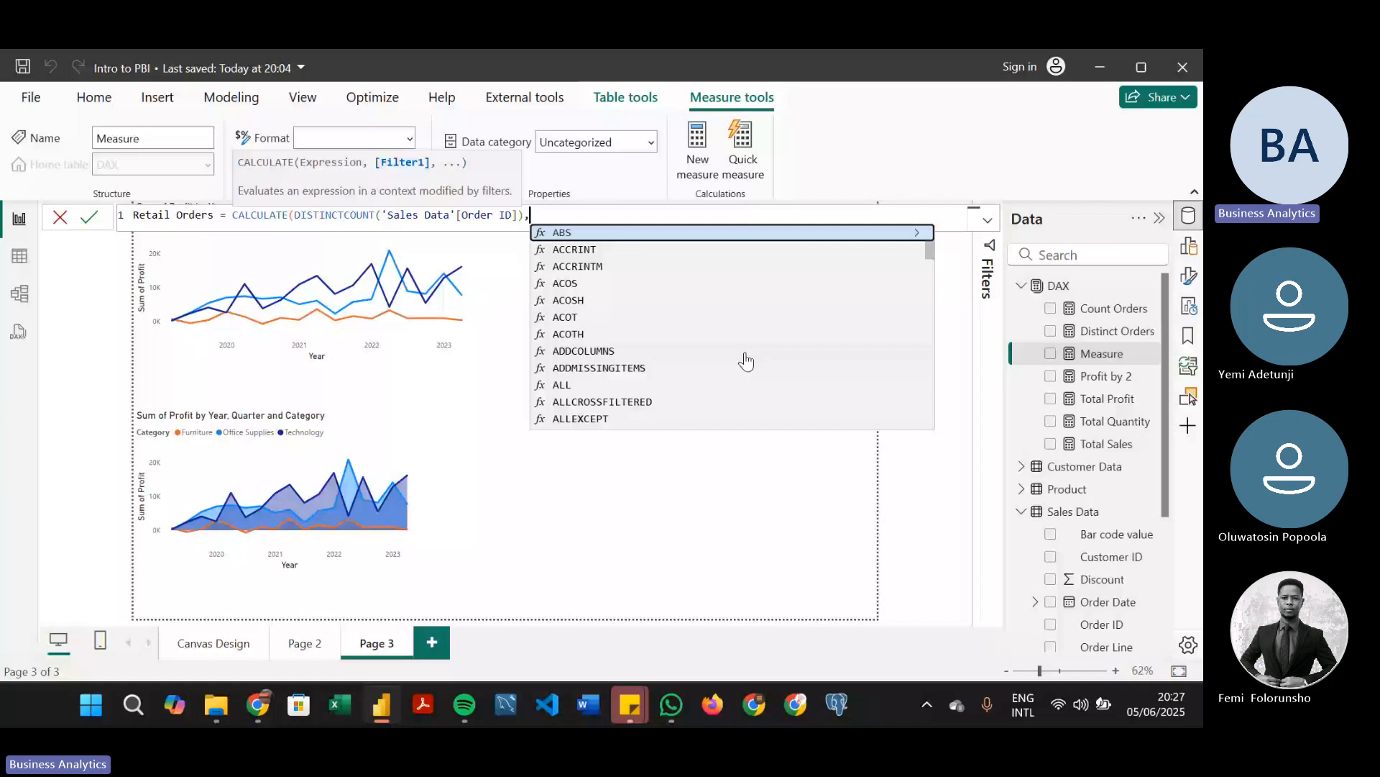
Add the filter 'Sales Data'[Sales Segment] = "Retail" to the Retail Orders measure and close the formula
text(SEG)
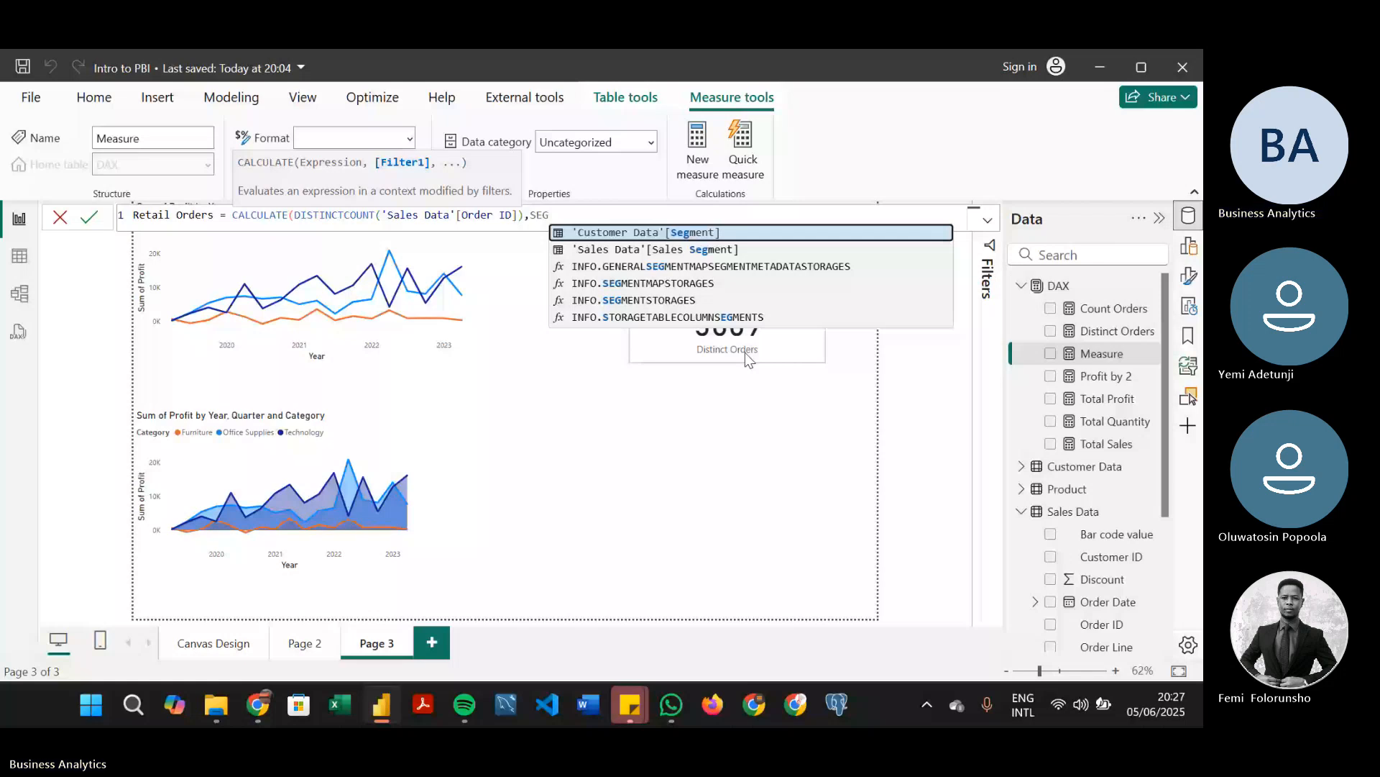
key(Down)
key(Tab)
text(= )
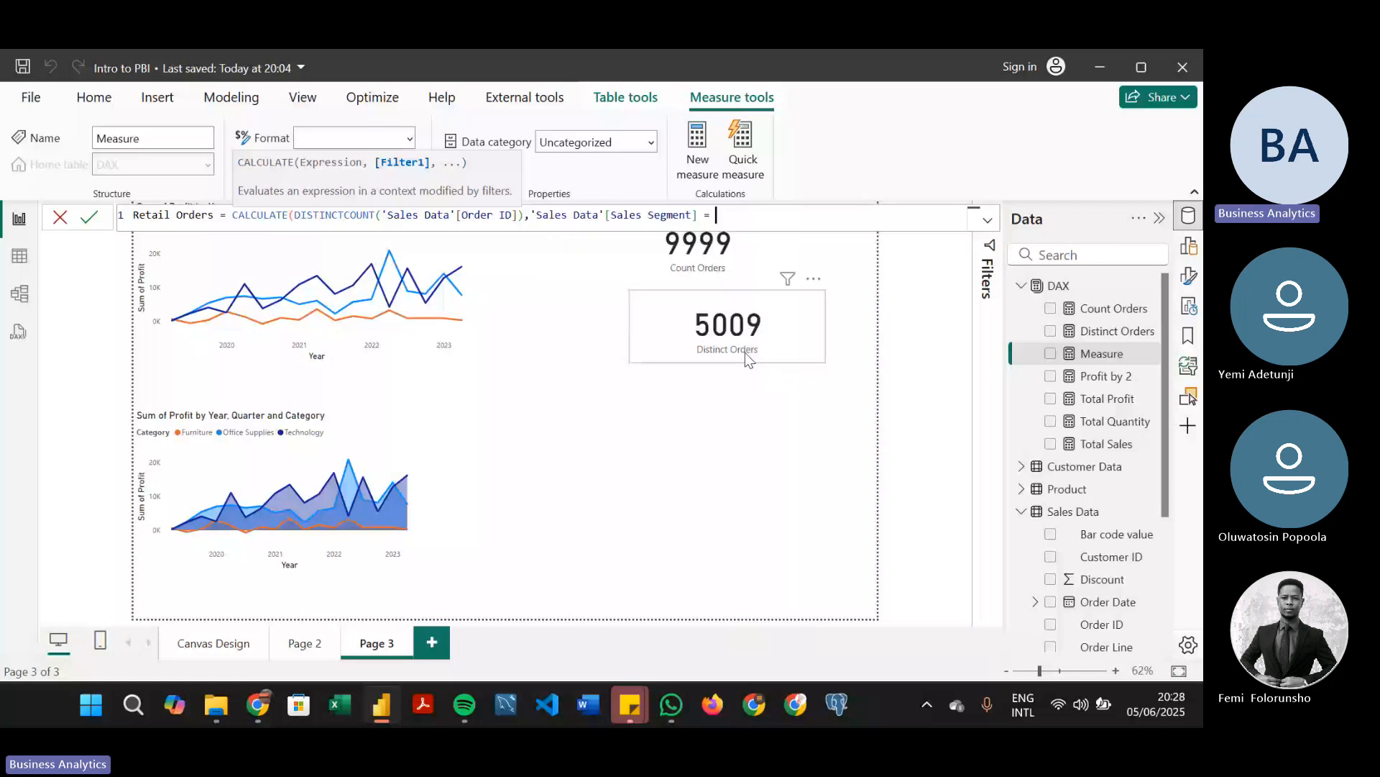
text("Retail"))
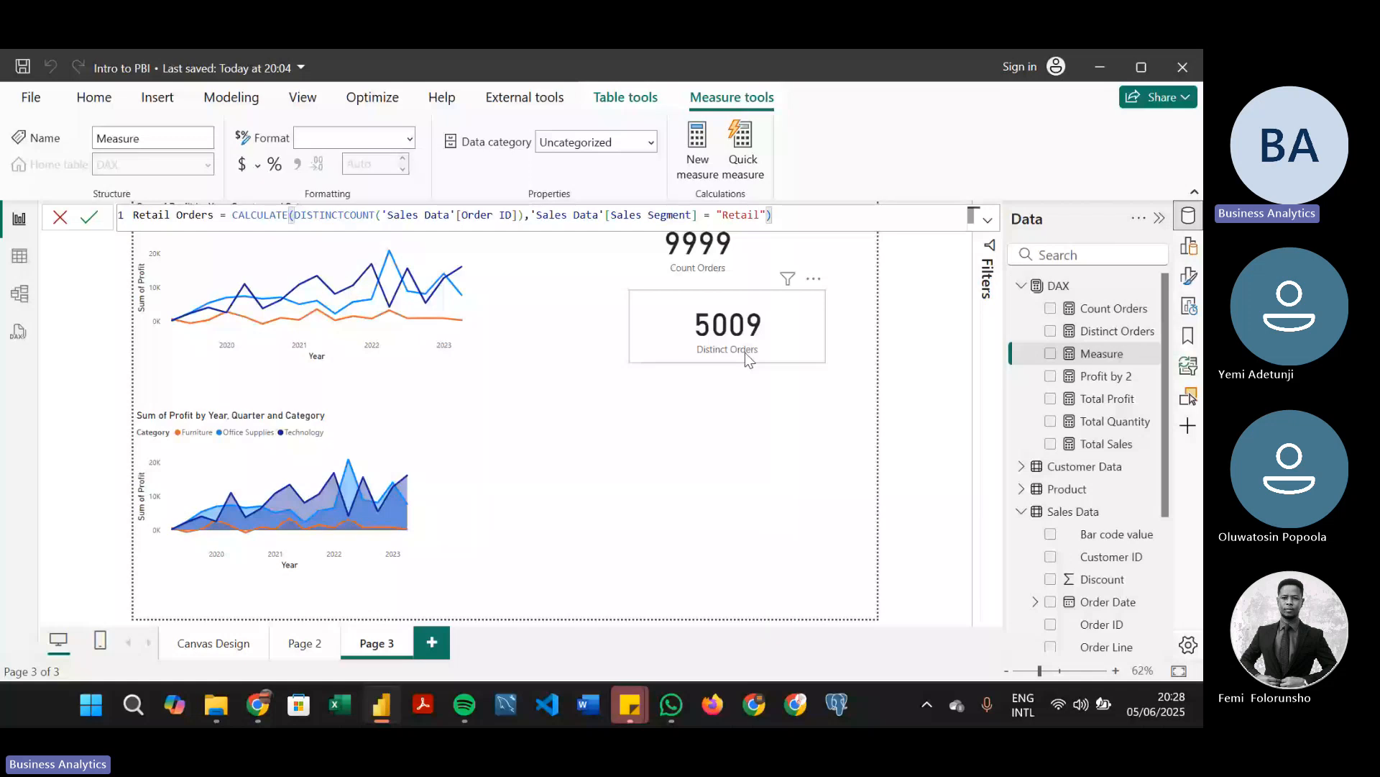
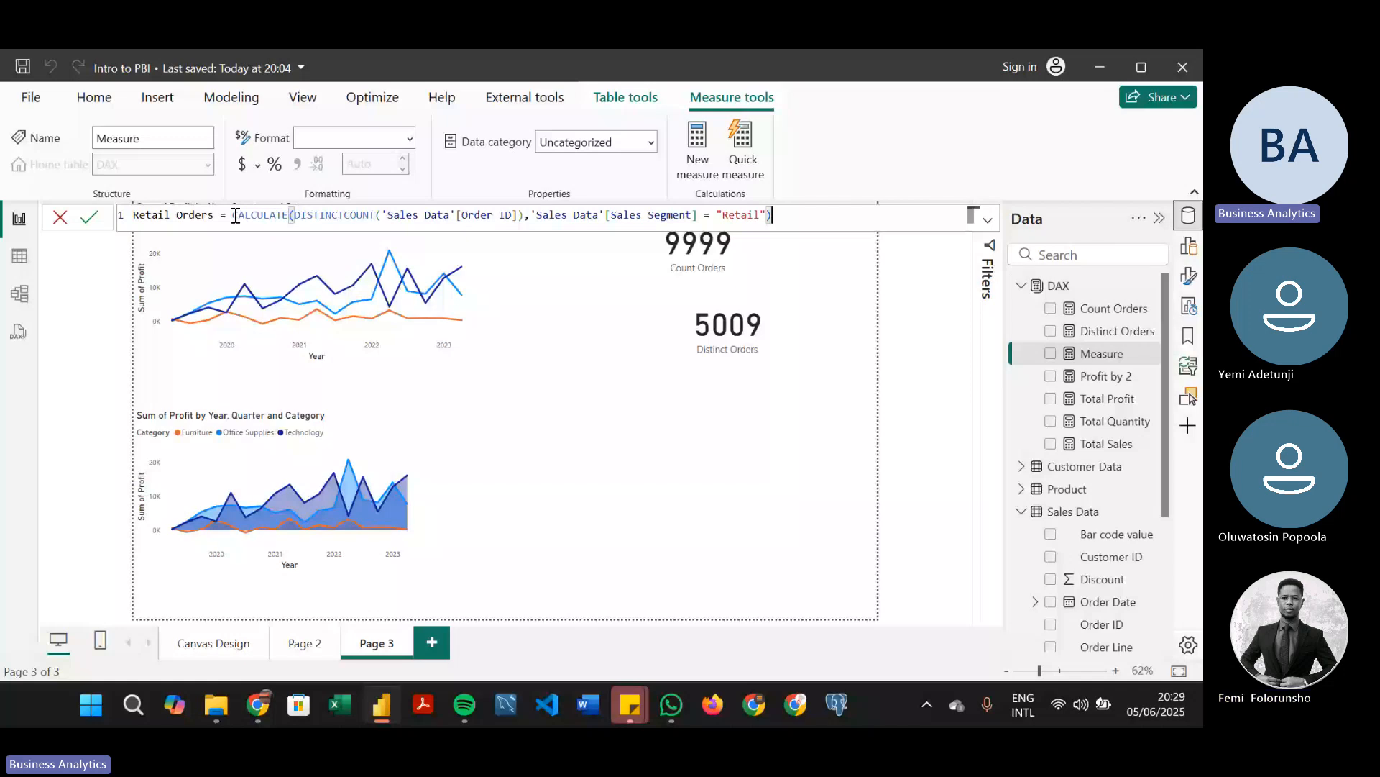
Commit the Retail Orders measure and show it on its own card below the Distinct Orders card on Page 3
click(20, 255)
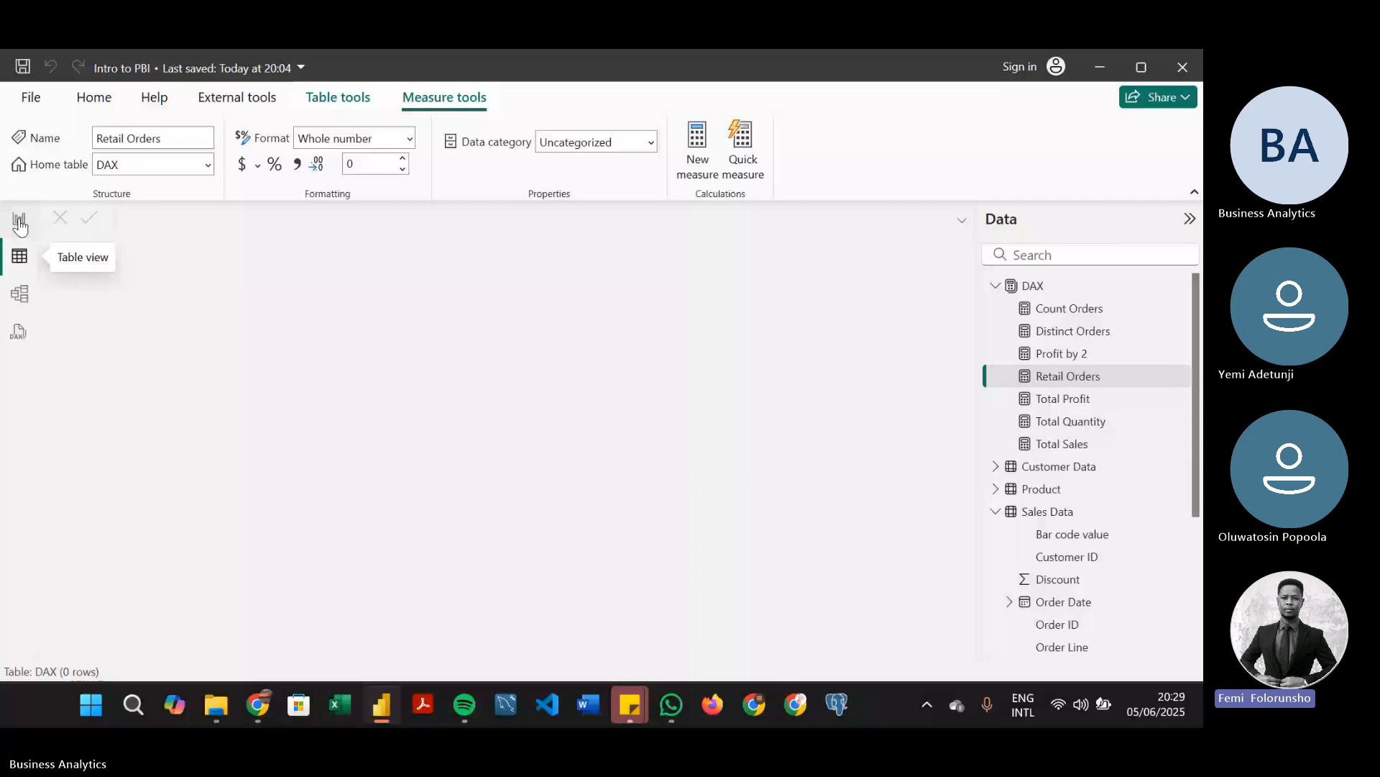
click(19, 221)
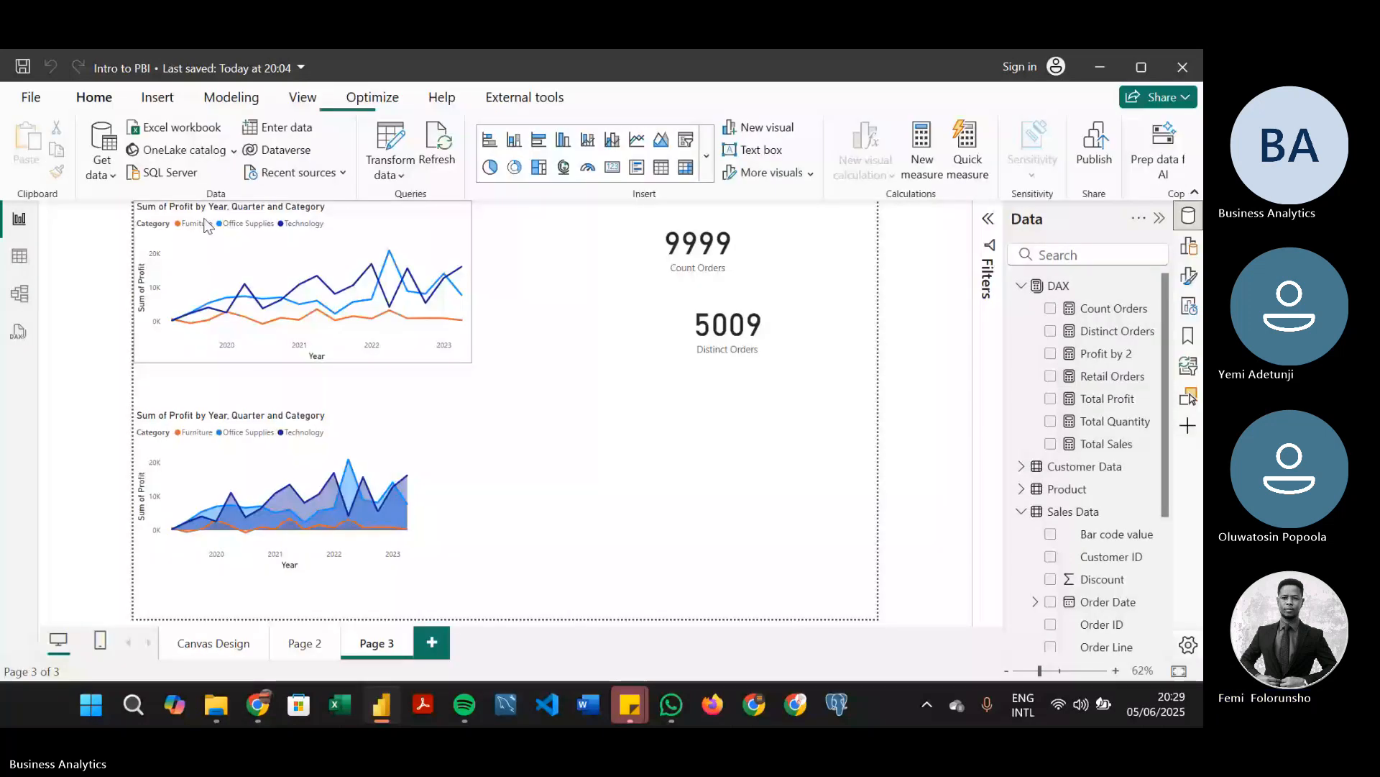
click(1093, 313)
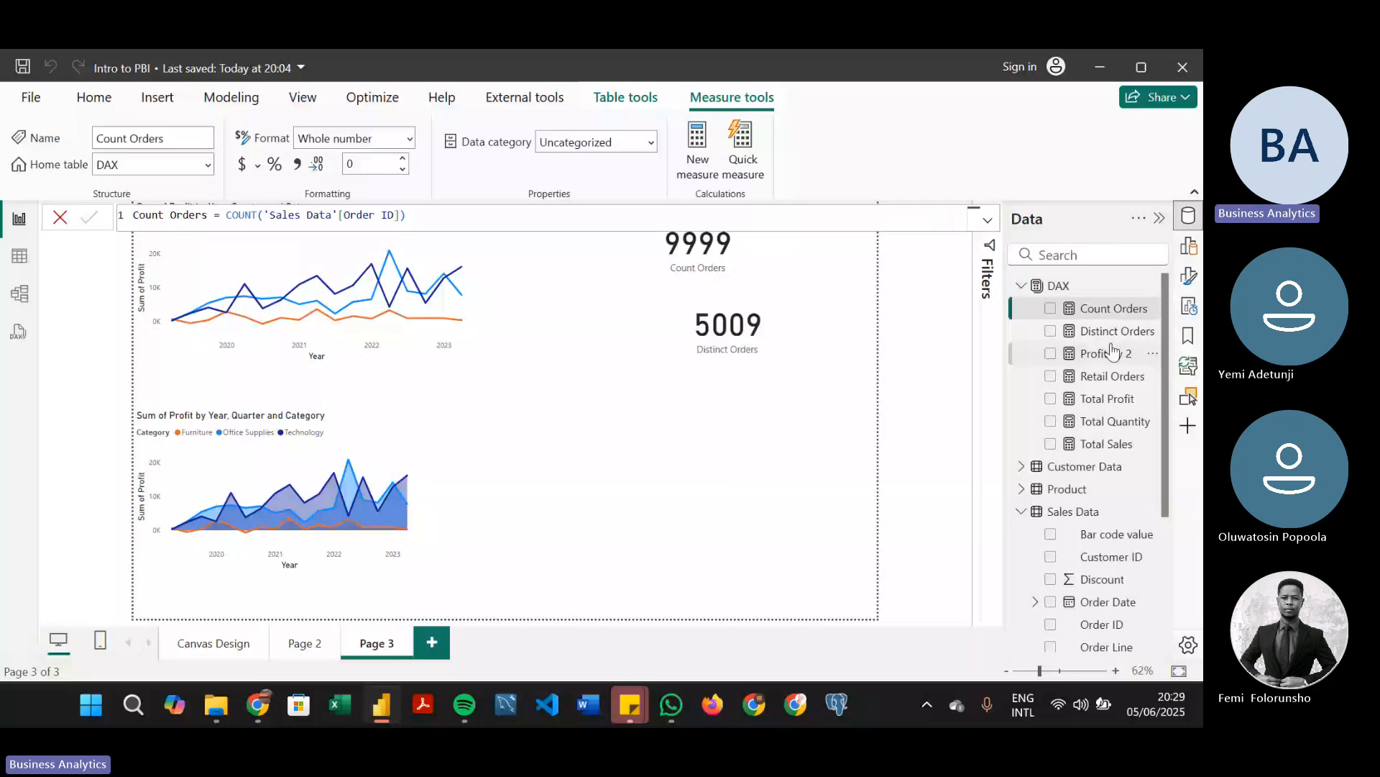
click(1051, 377)
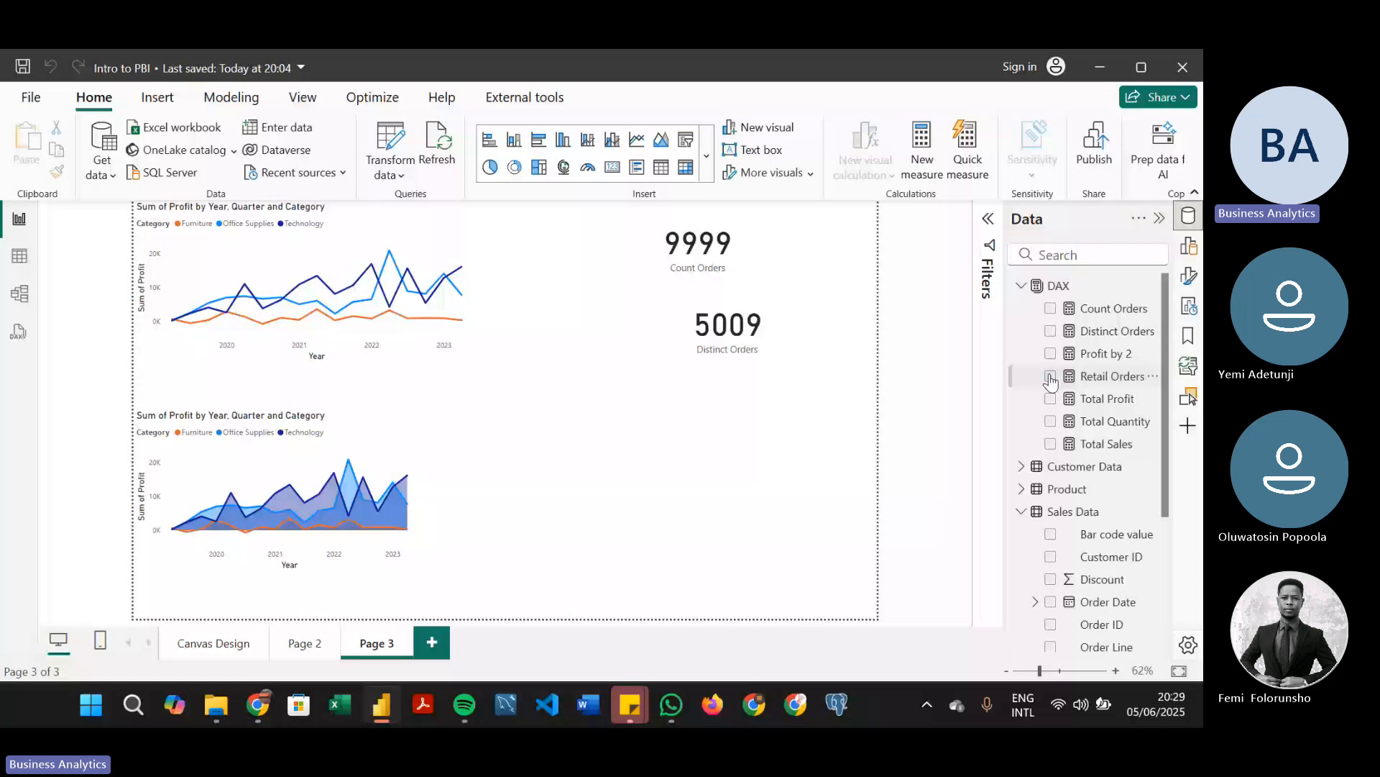
click(1050, 377)
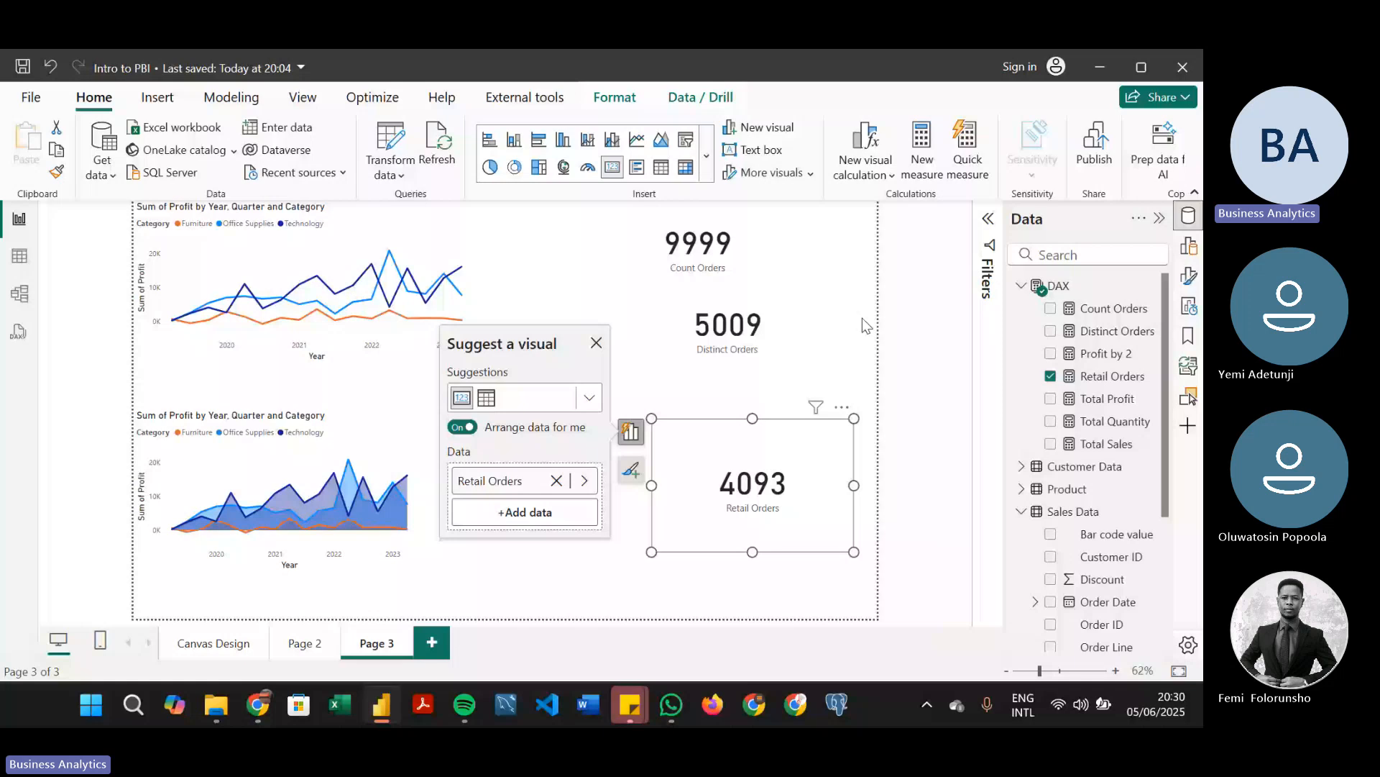
Filter the Sales Data table to a single repeated Order ID and examine the Sales Segment of its order lines
click(19, 257)
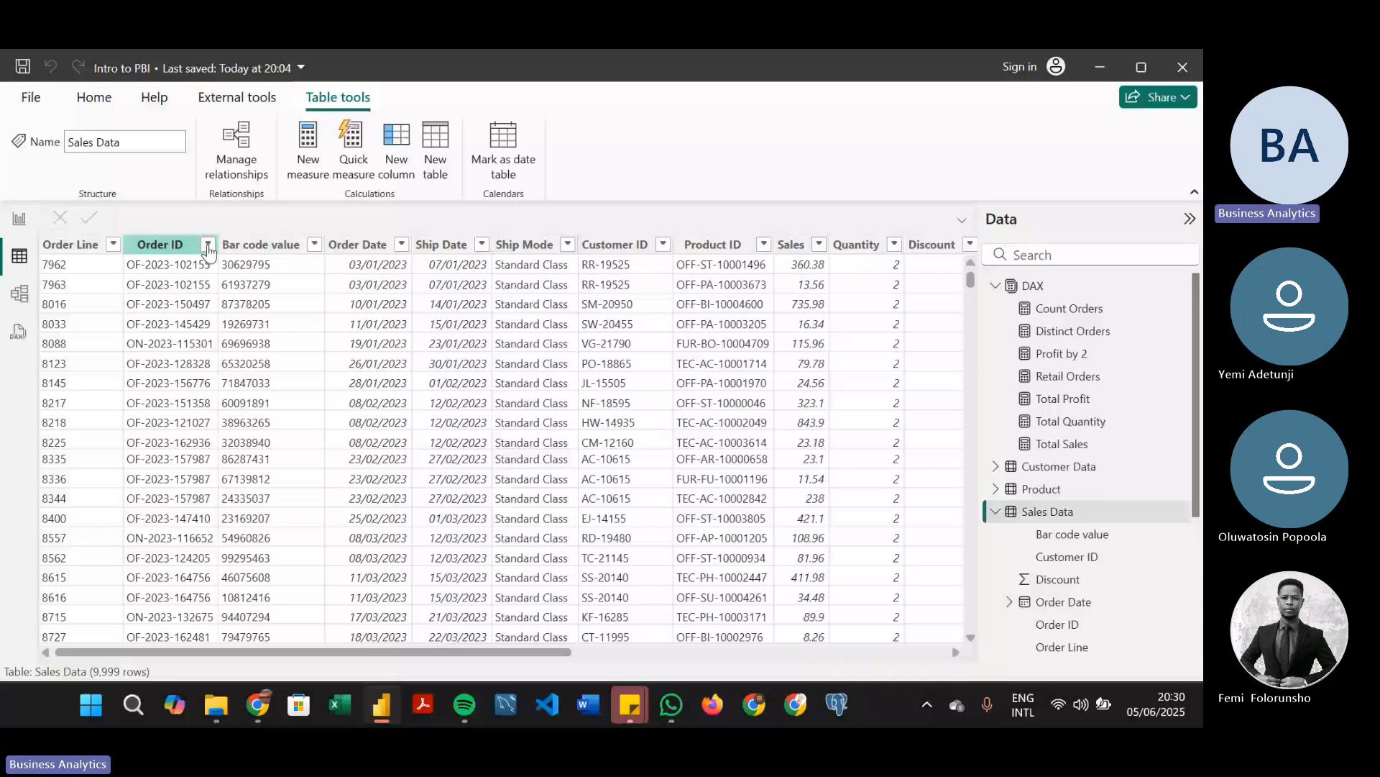
click(152, 429)
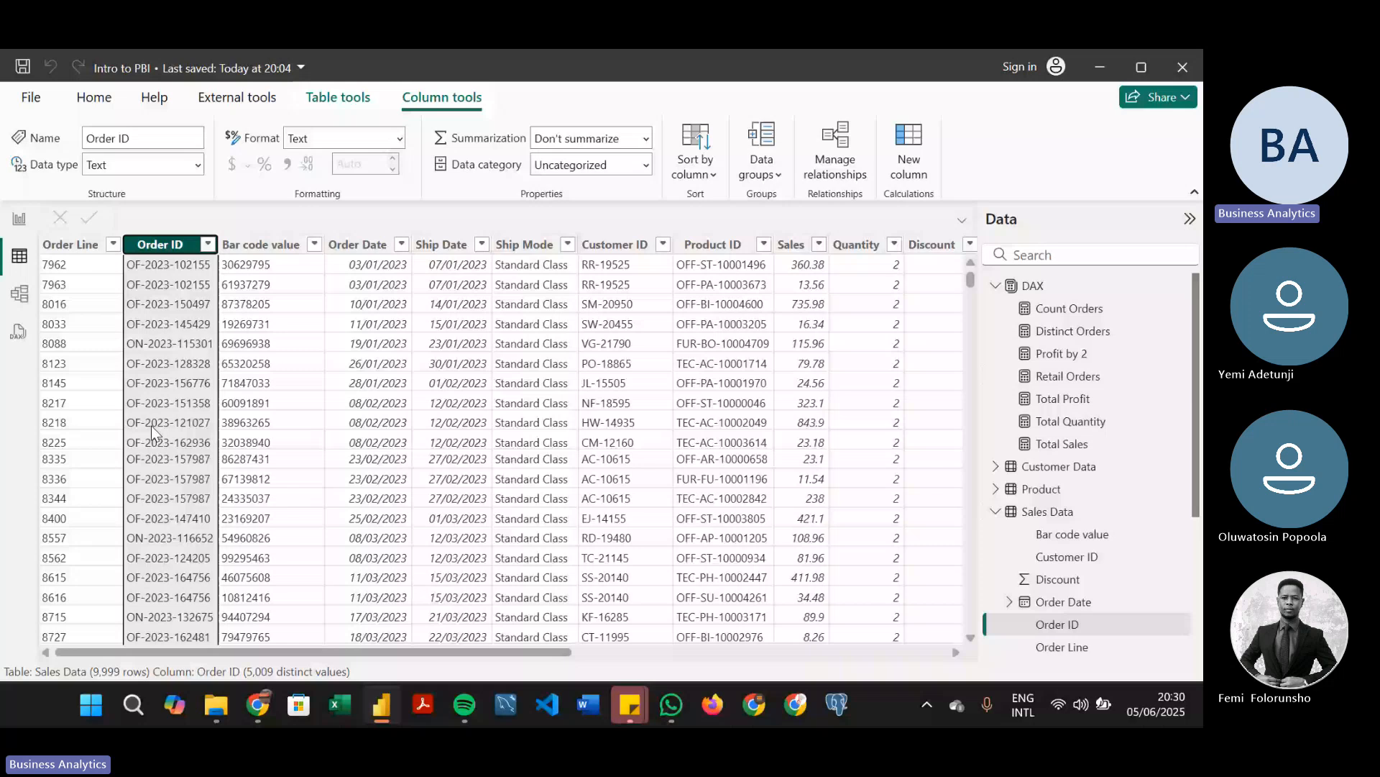
click(208, 244)
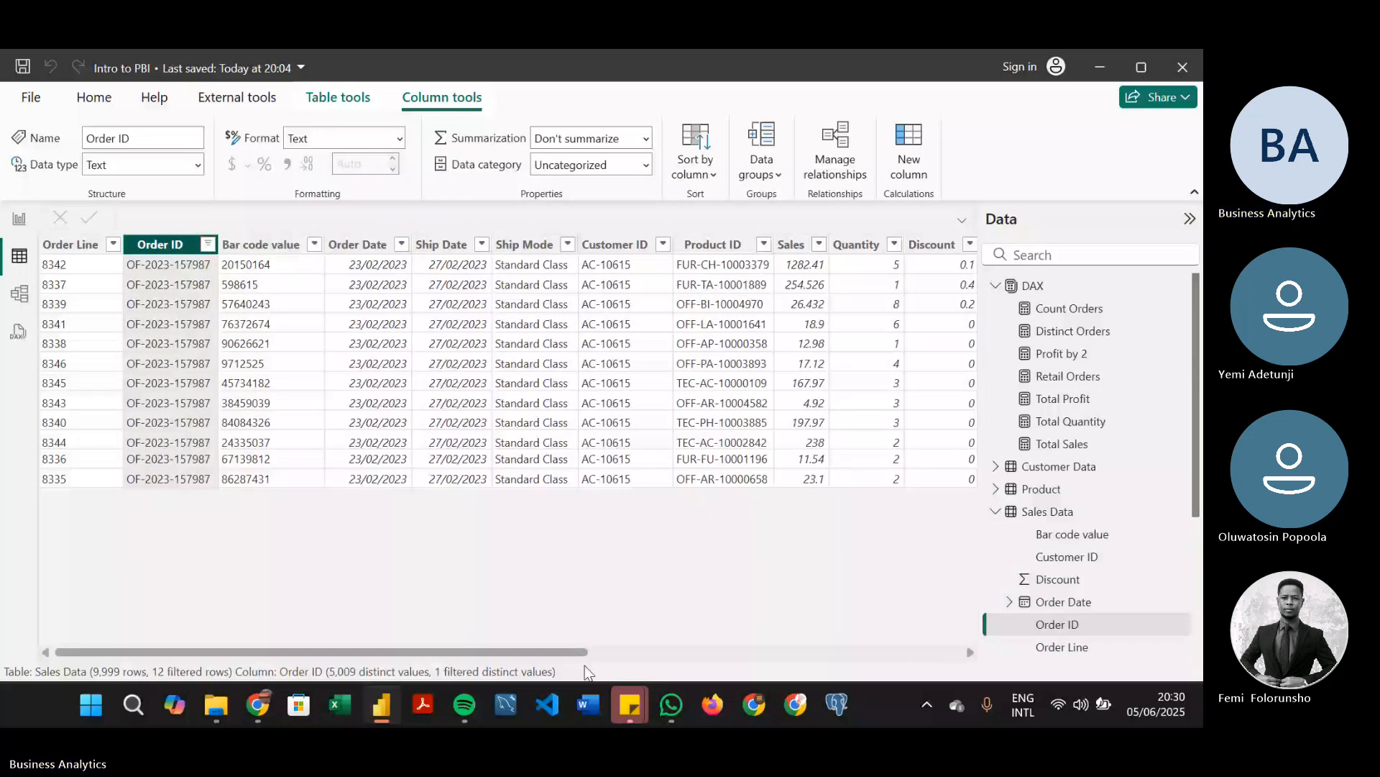
drag(586, 652, 921, 572)
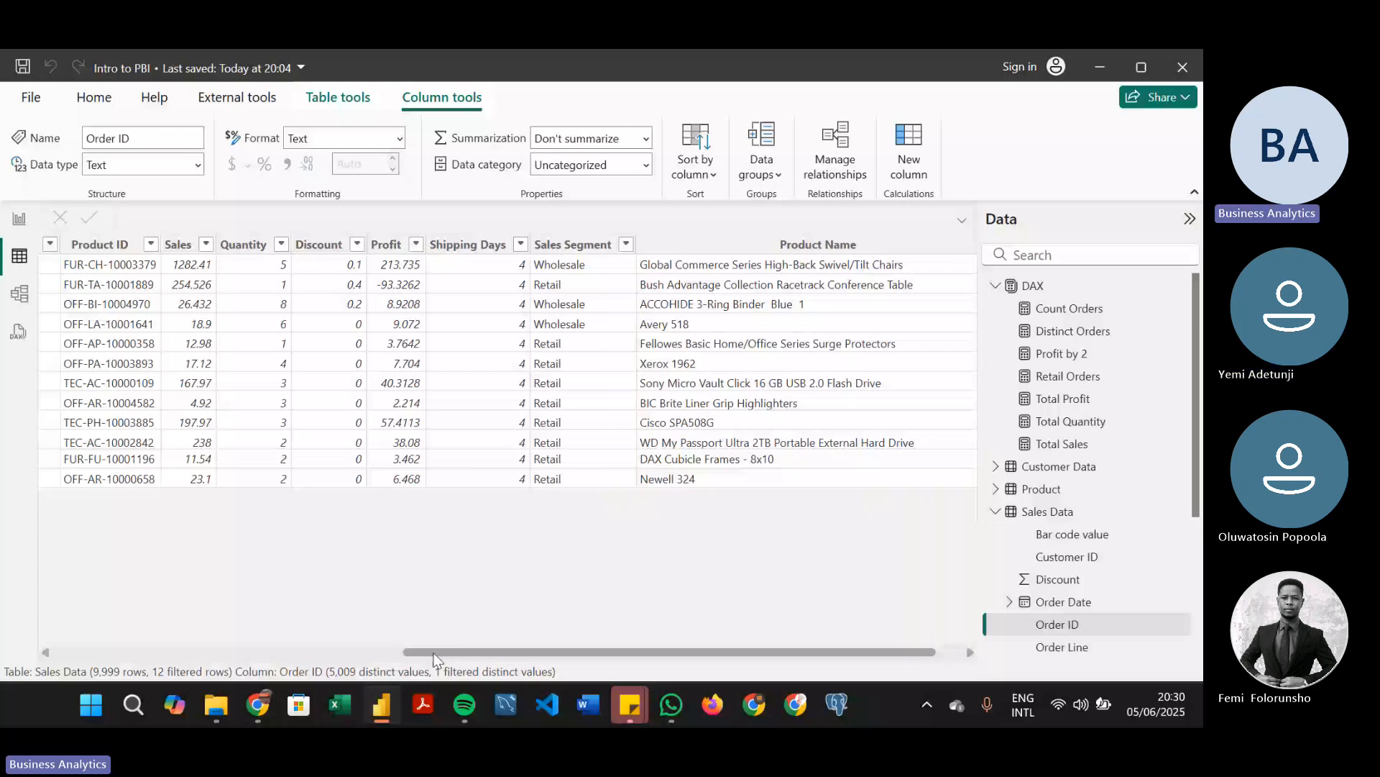
drag(434, 652, 87, 652)
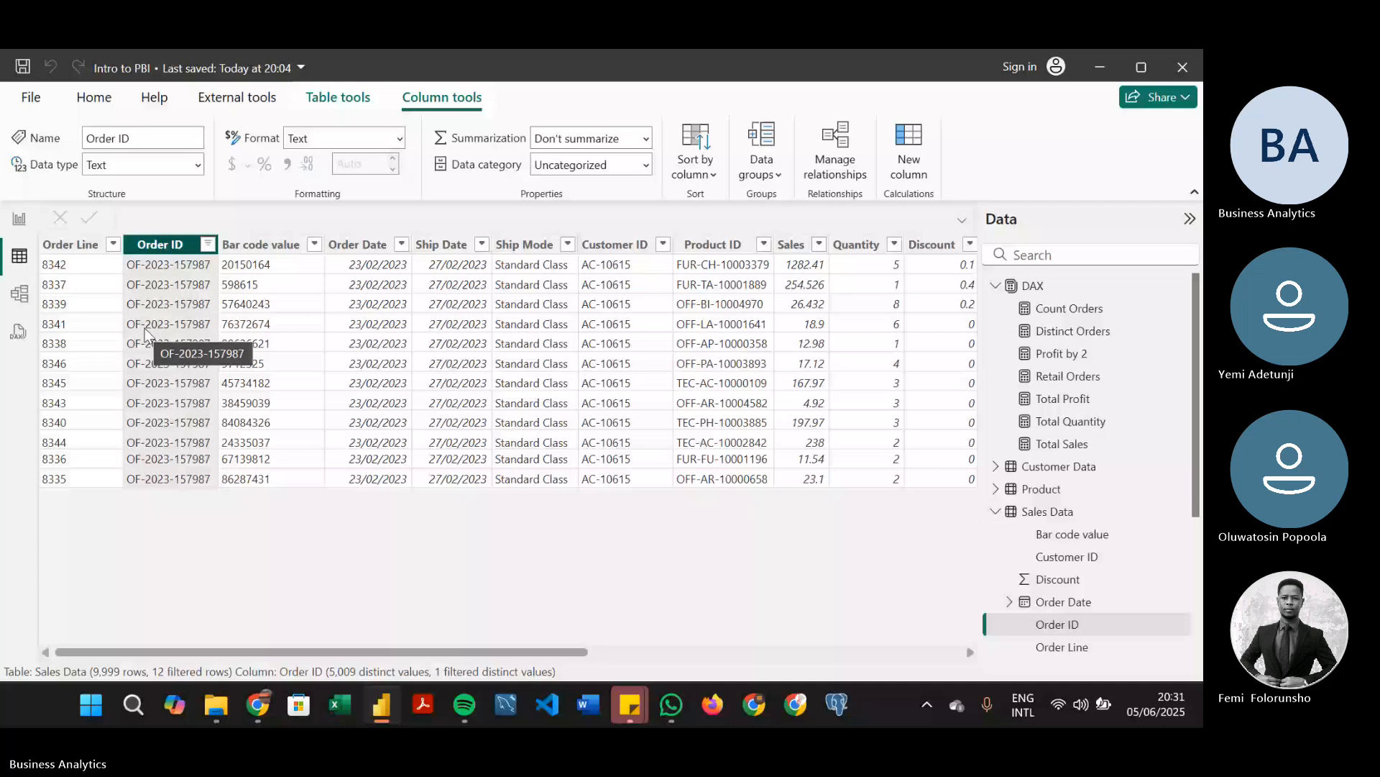
Return to the report page and open the Retail Orders measure's formula for editing
click(18, 220)
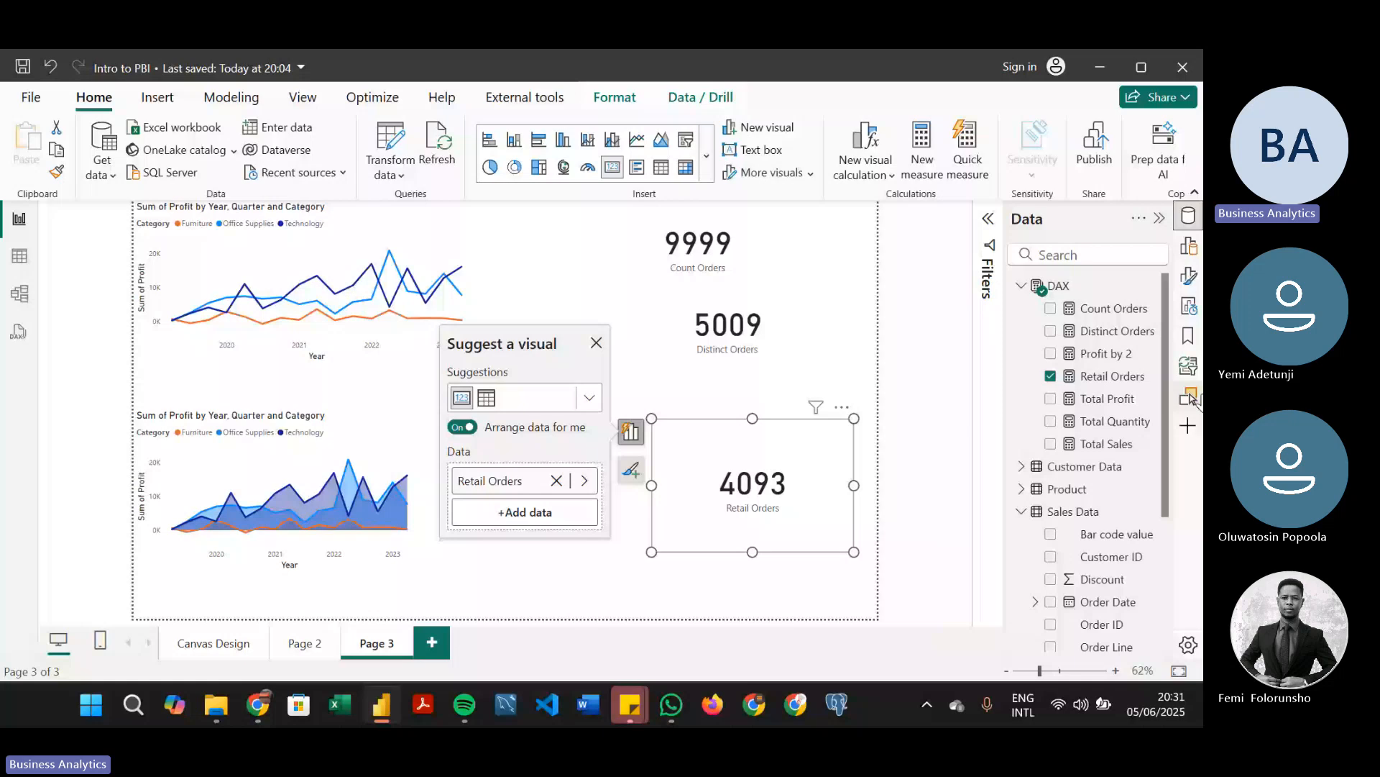
click(1113, 376)
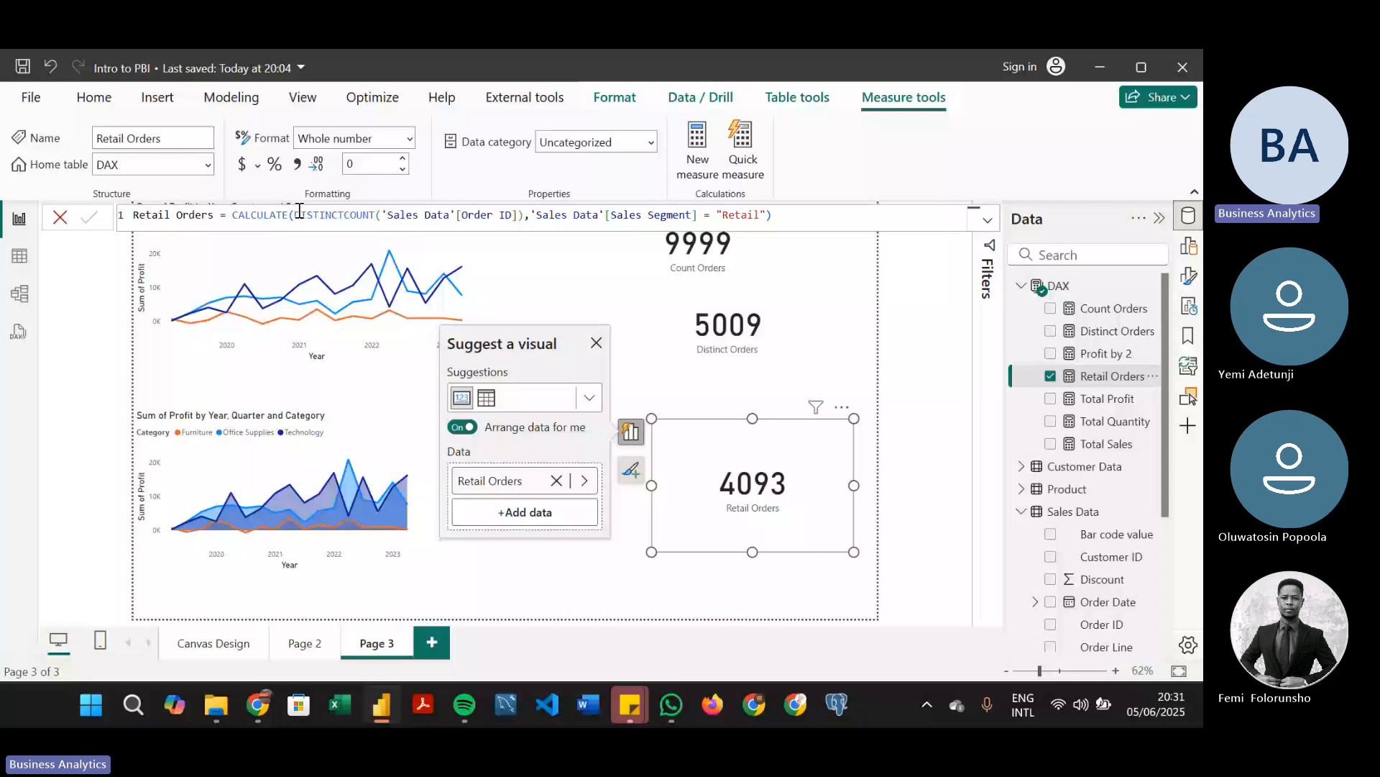
click(531, 215)
key(shift+Return)
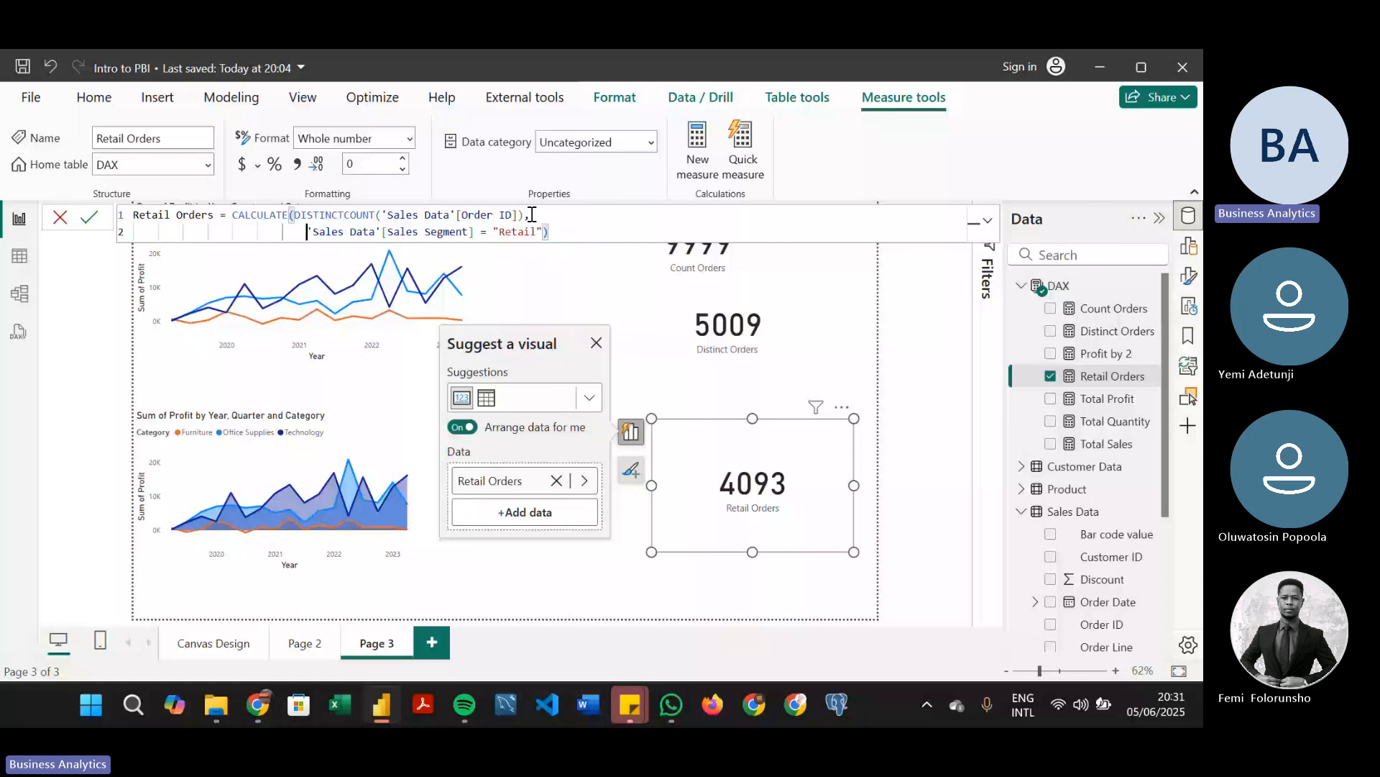
key(Return)
drag(295, 229, 586, 208)
key(BackSpace)
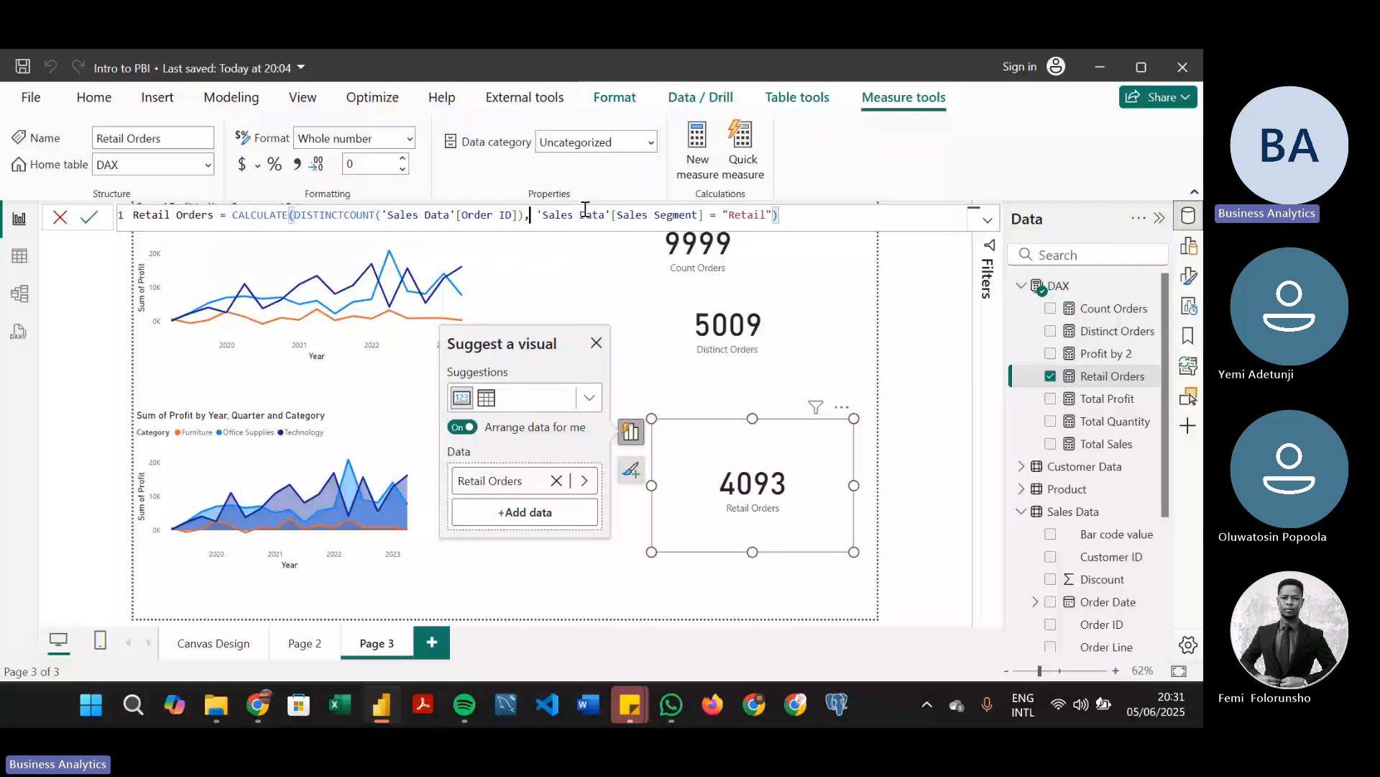
key(Delete)
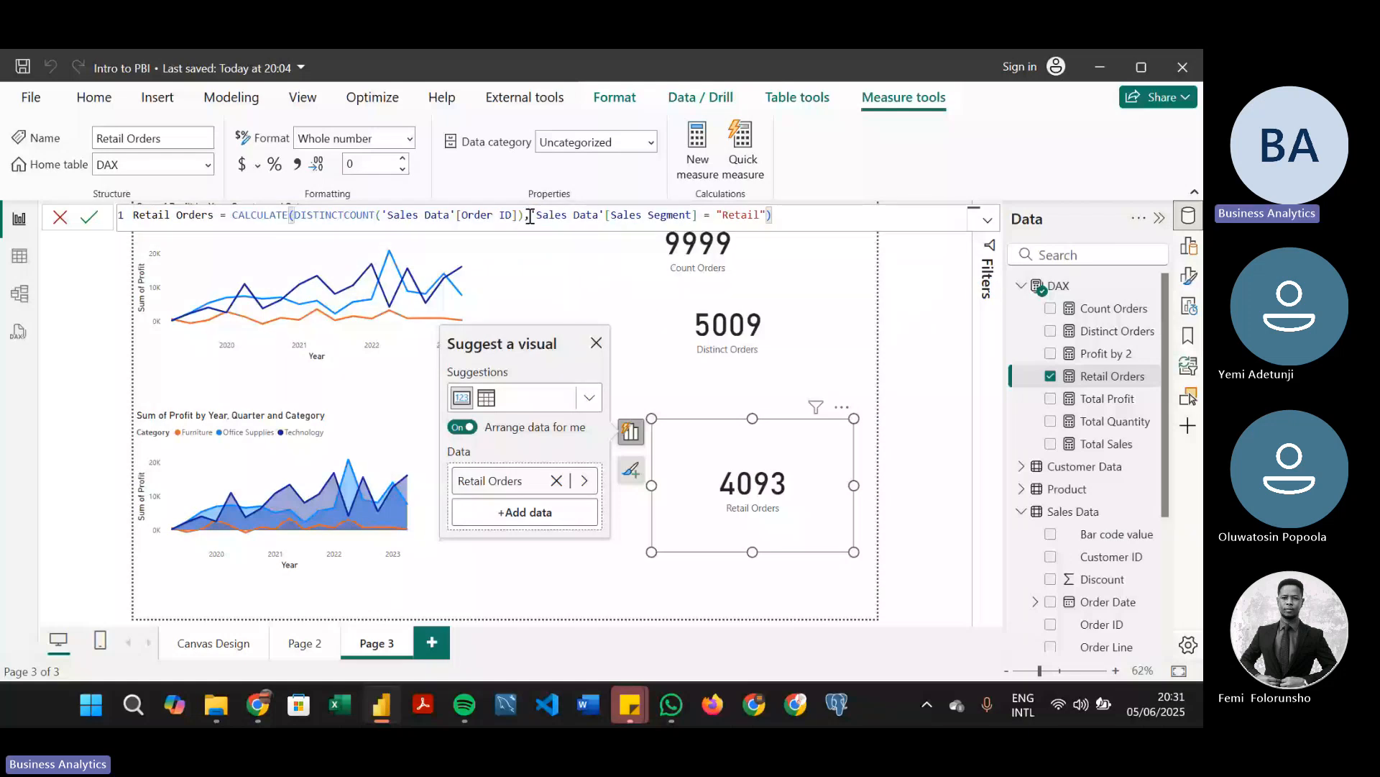
Place the 'Sales Data'[Sales Segment] = "Retail" filter on its own indented second line in the Retail Orders formula, keeping the comma before it
key(shift+Return)
key(BackSpace)
key(shift+Return)
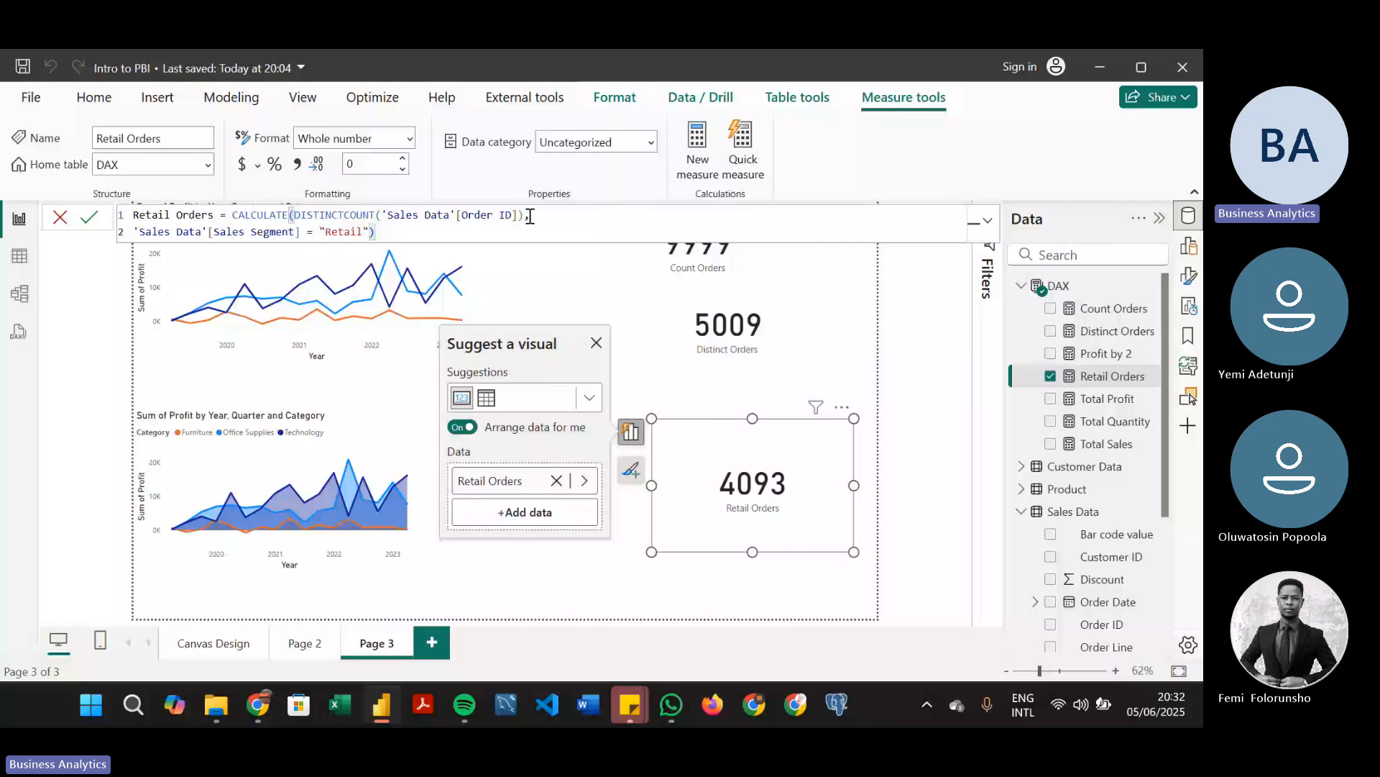
key(Tab)
key(Tab)
key(Tab)
key(Tab)
key(Tab)
key(Tab)
key(Tab)
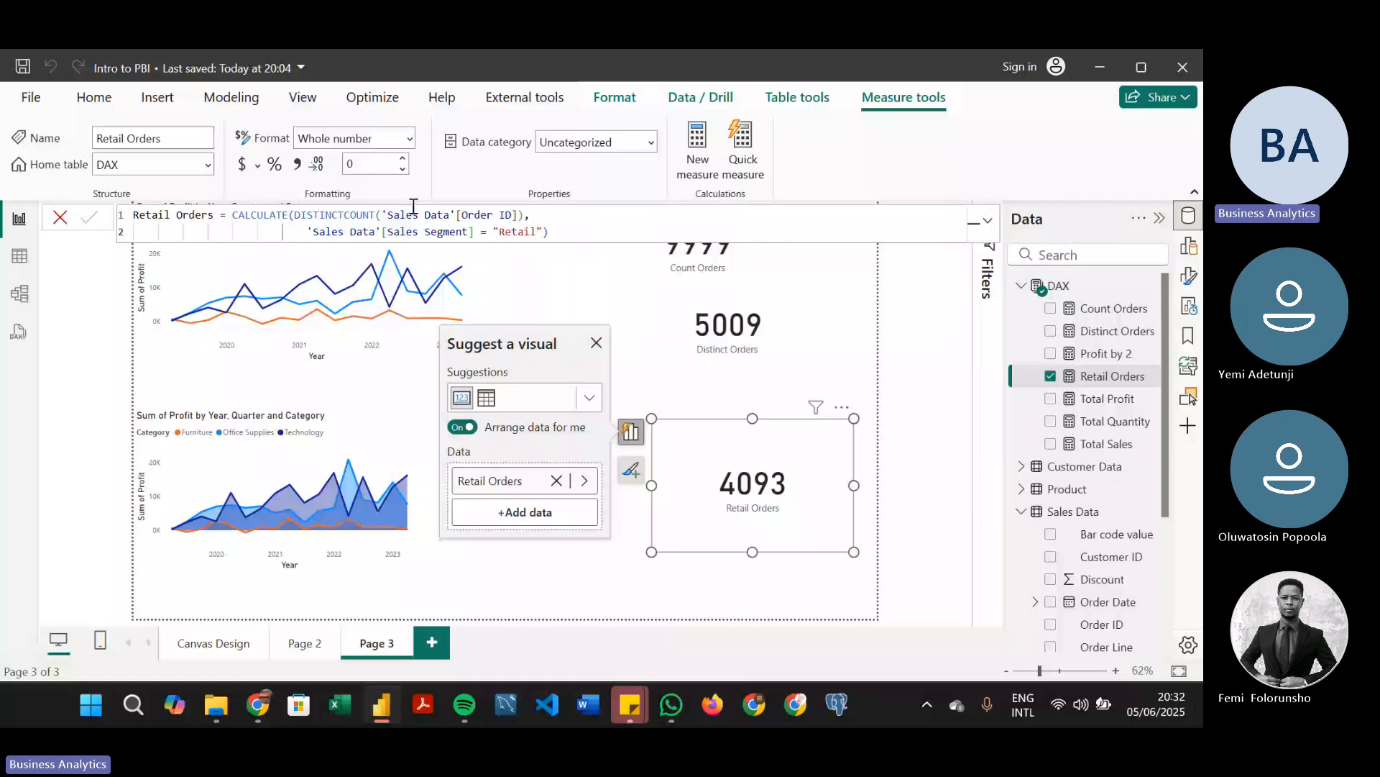
click(526, 214)
text(,)
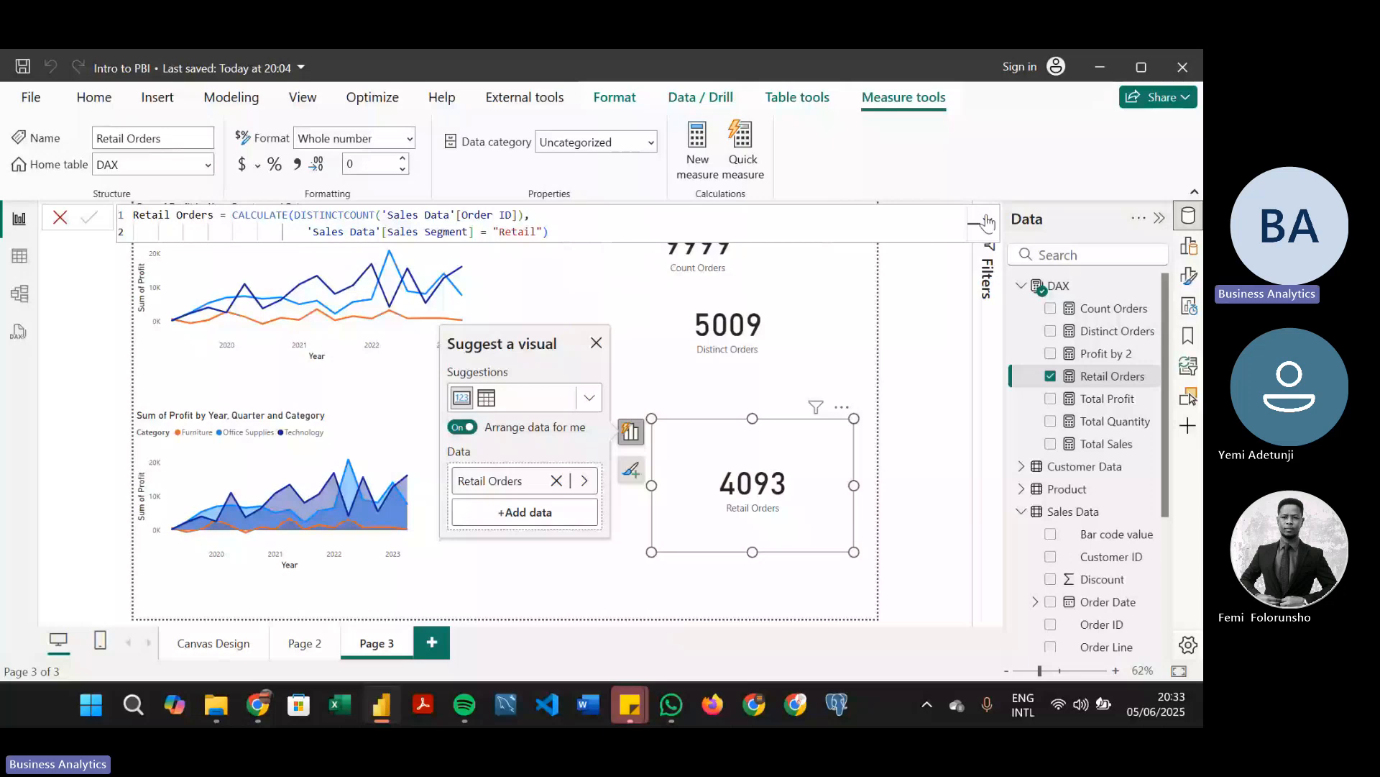
click(698, 150)
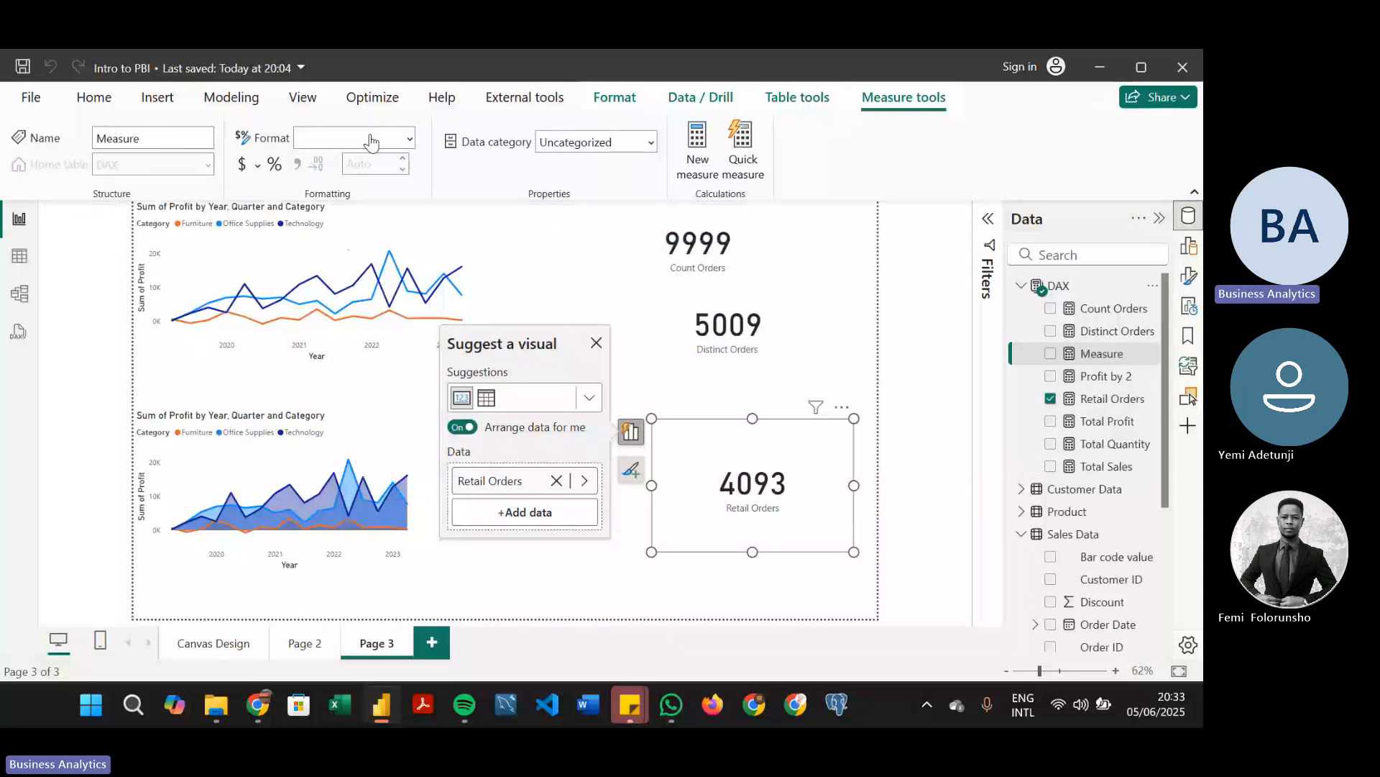
text(dada = )
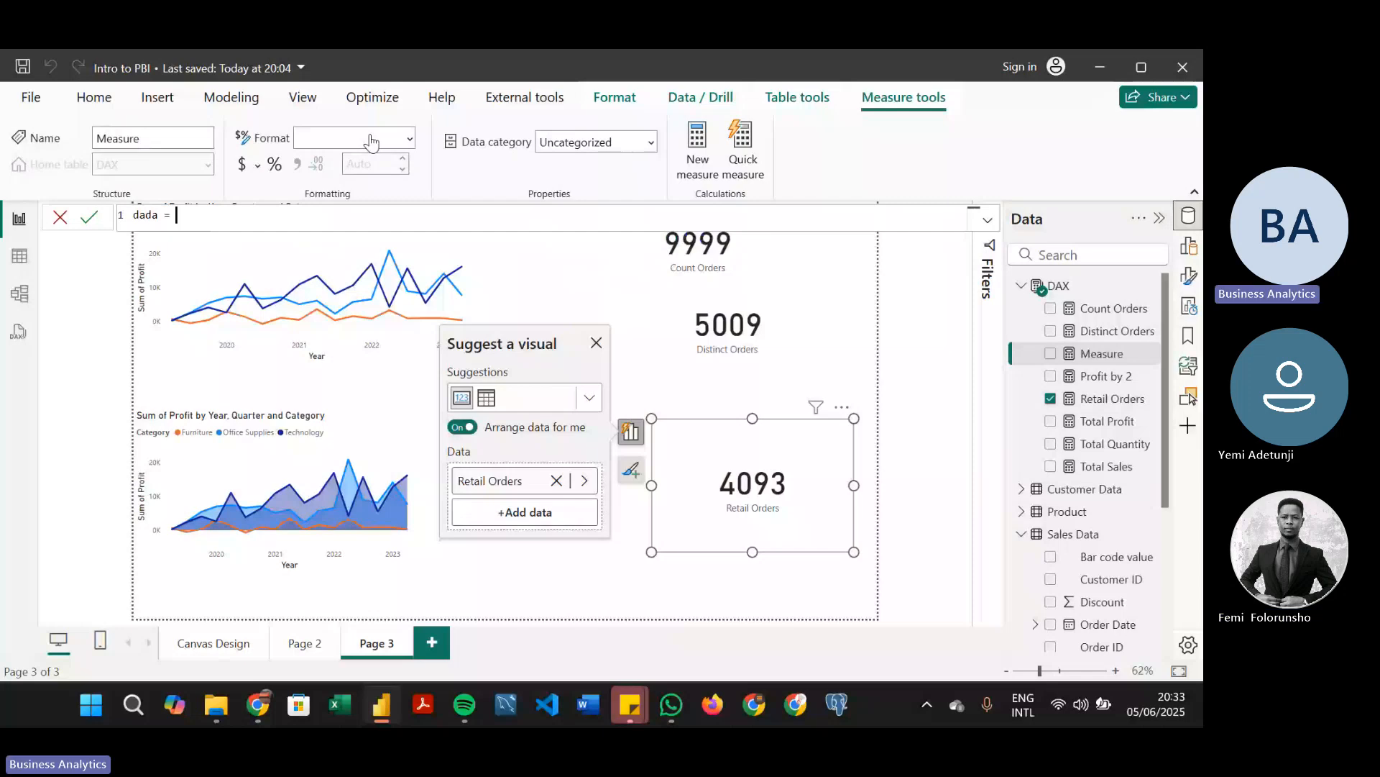
text(c)
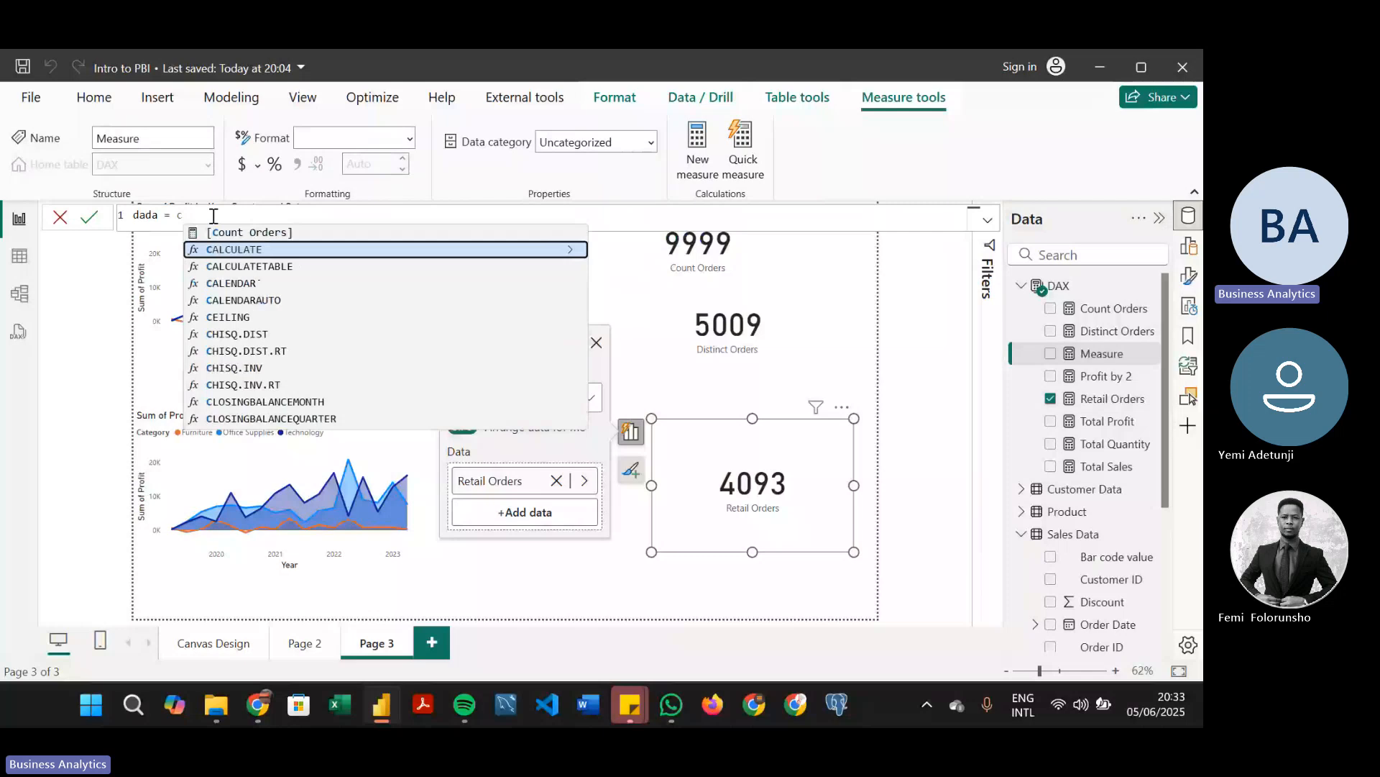
drag(213, 216, 127, 221)
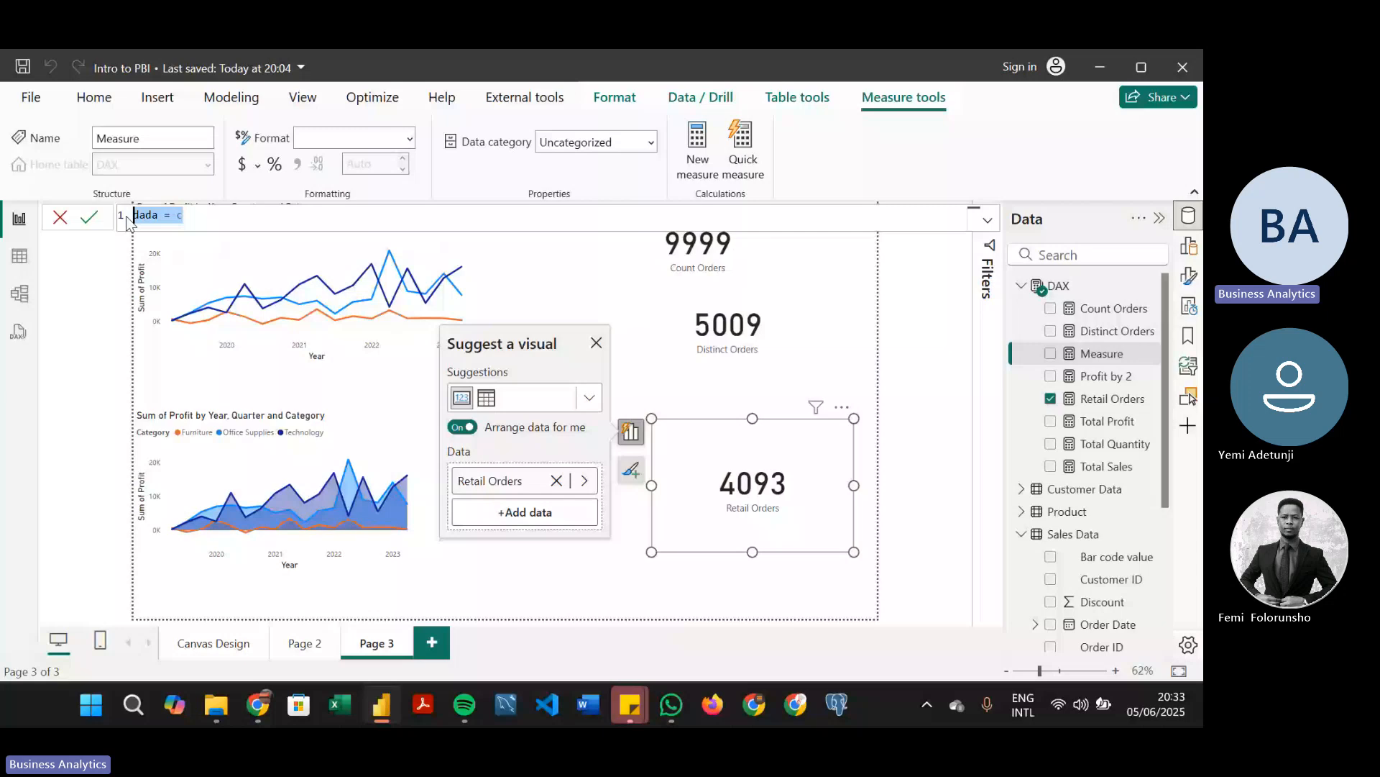
key(BackSpace)
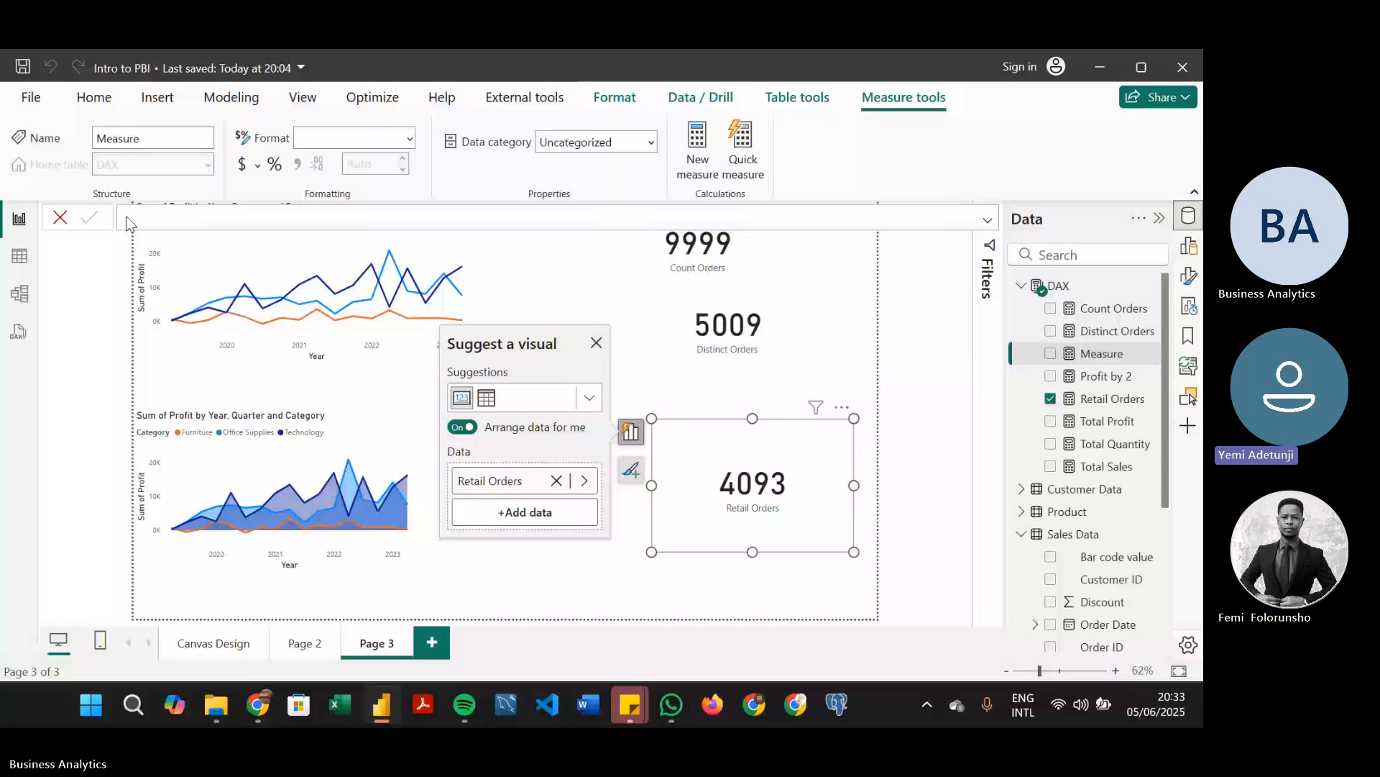
click(60, 218)
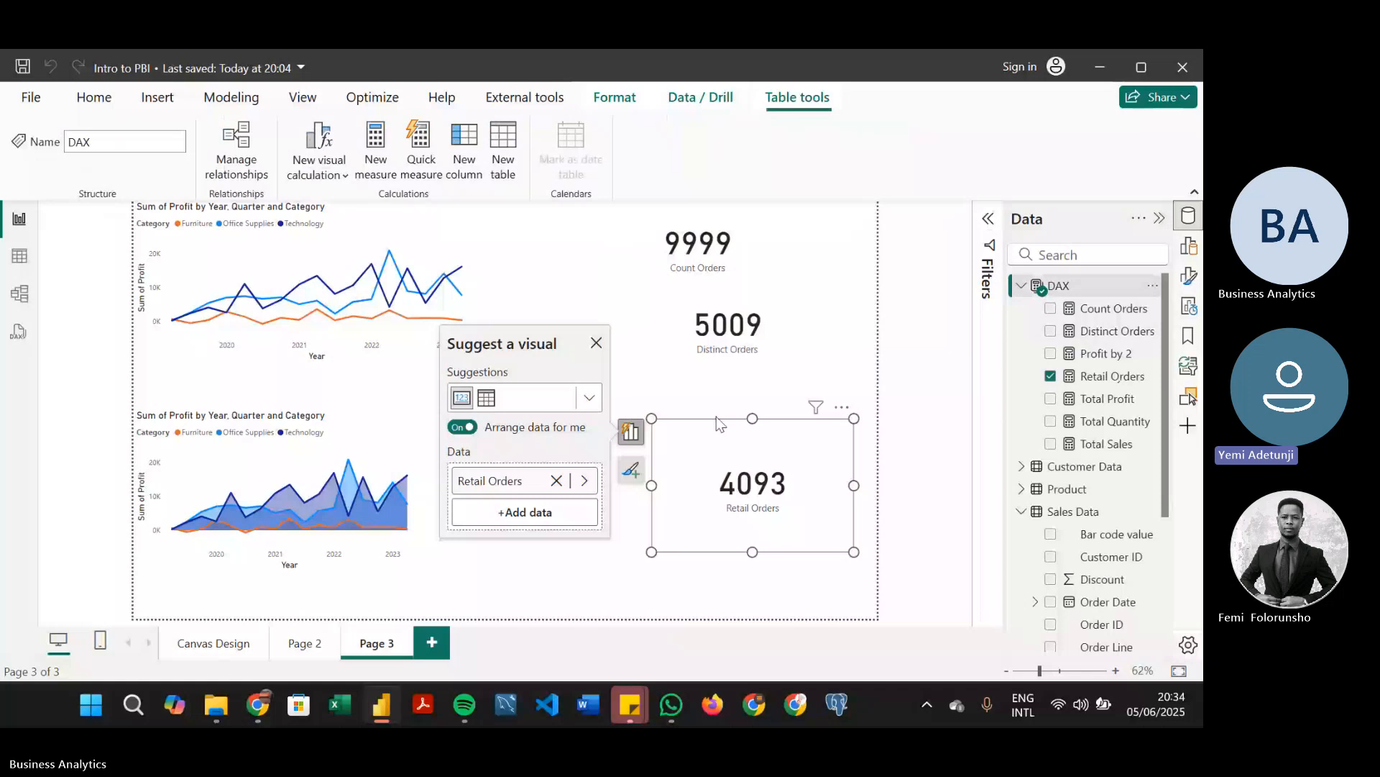
Go to the Canvas Design page and review the formula of the Count Orders measure
click(578, 277)
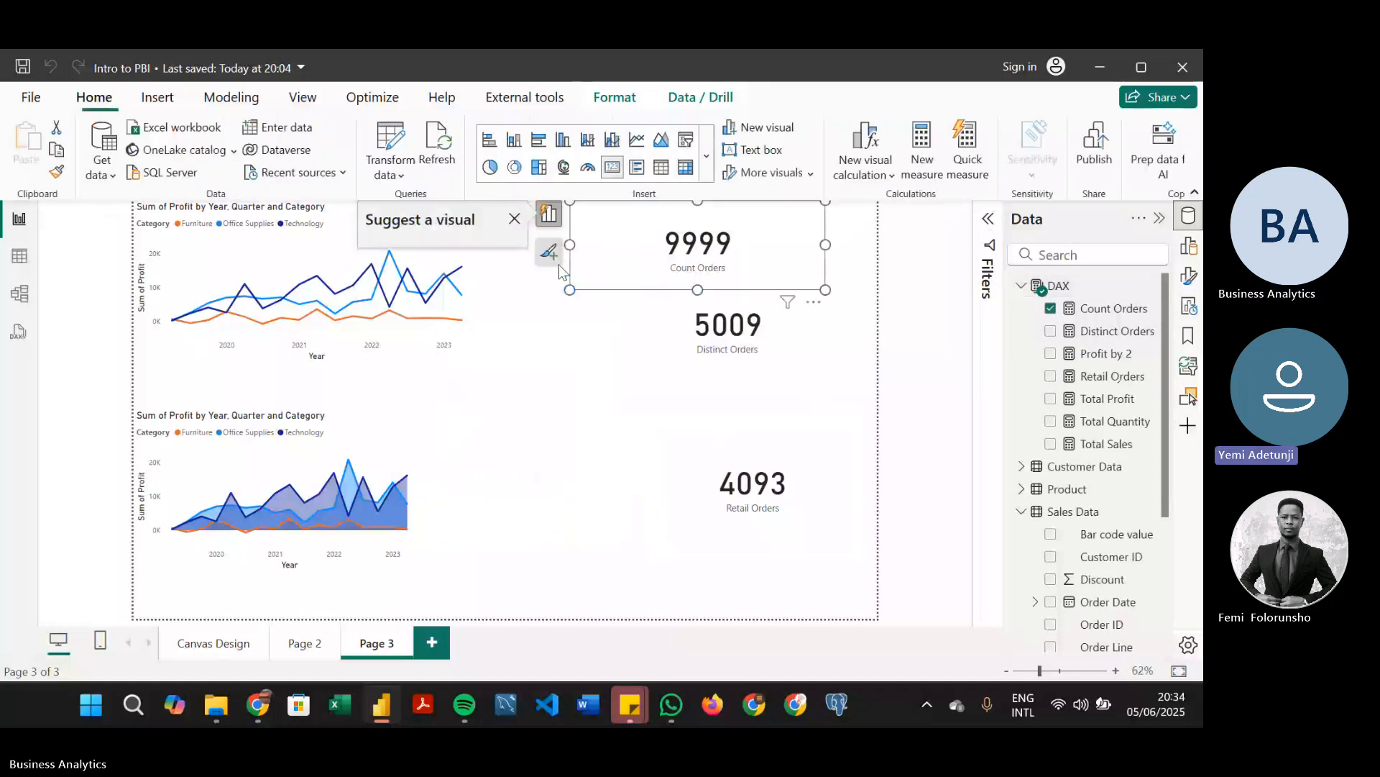
click(545, 310)
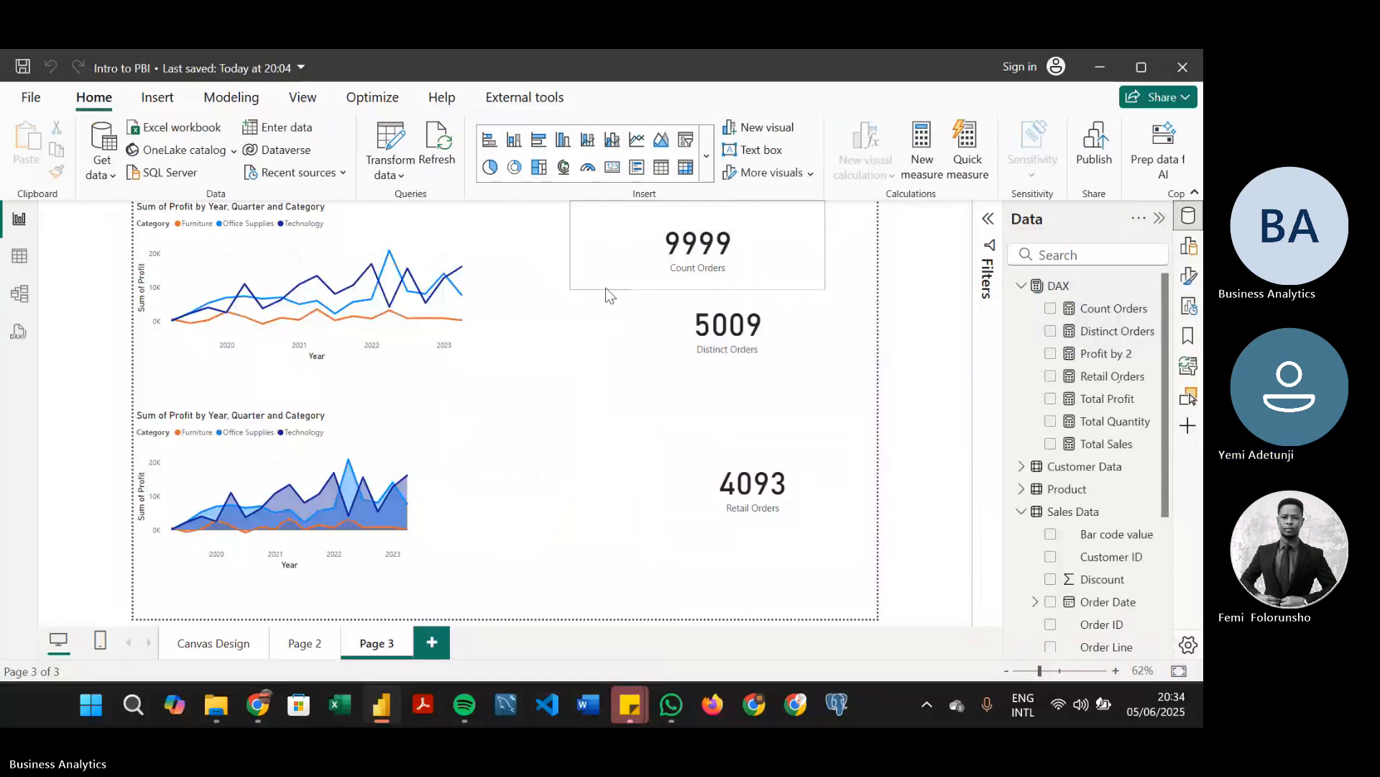
click(197, 646)
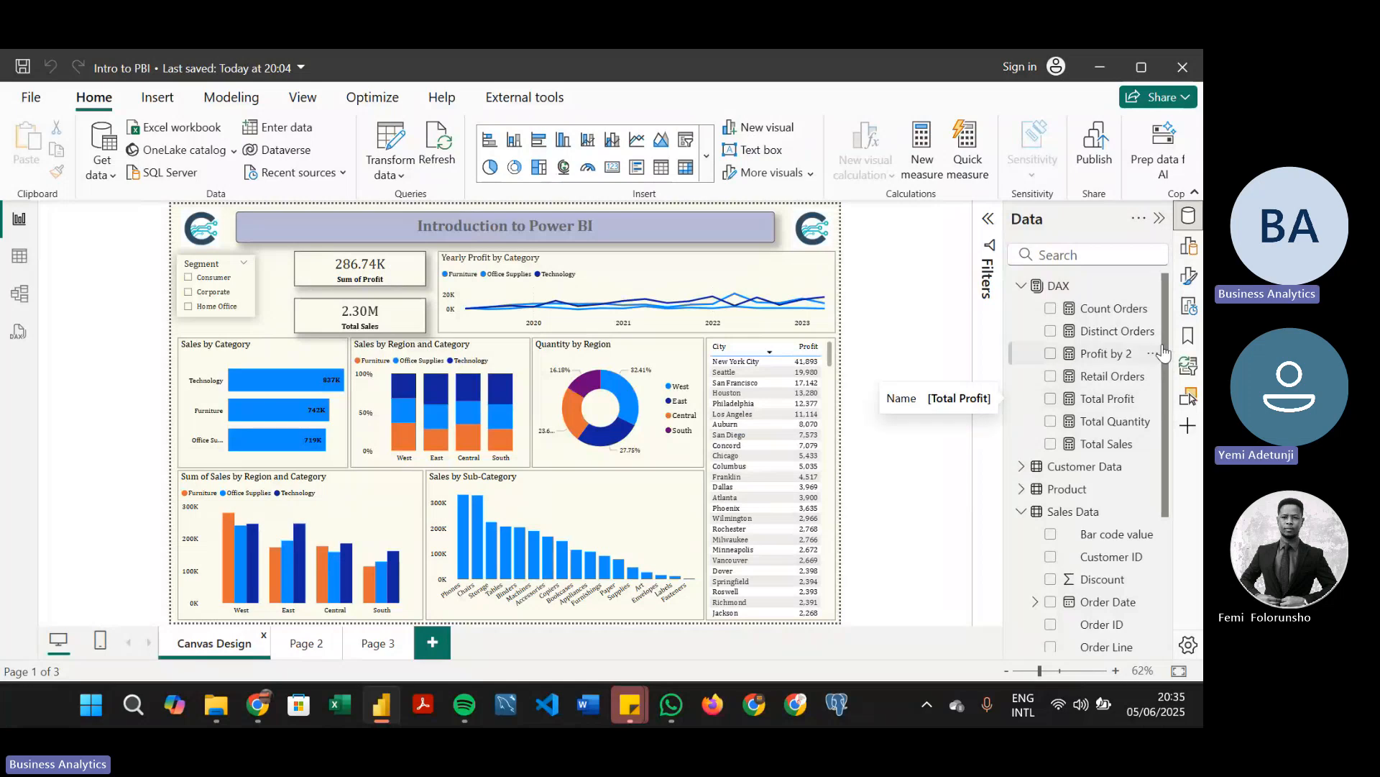
click(1098, 312)
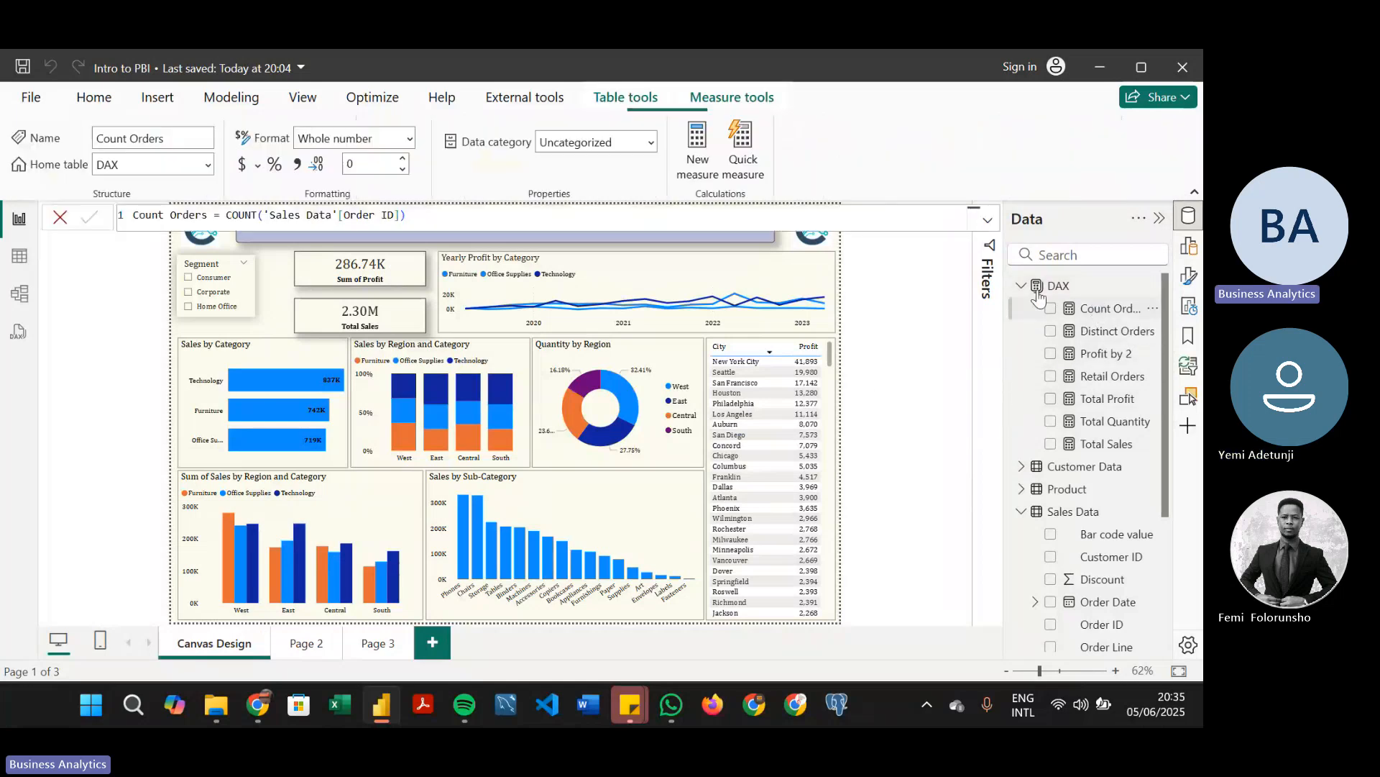
click(276, 301)
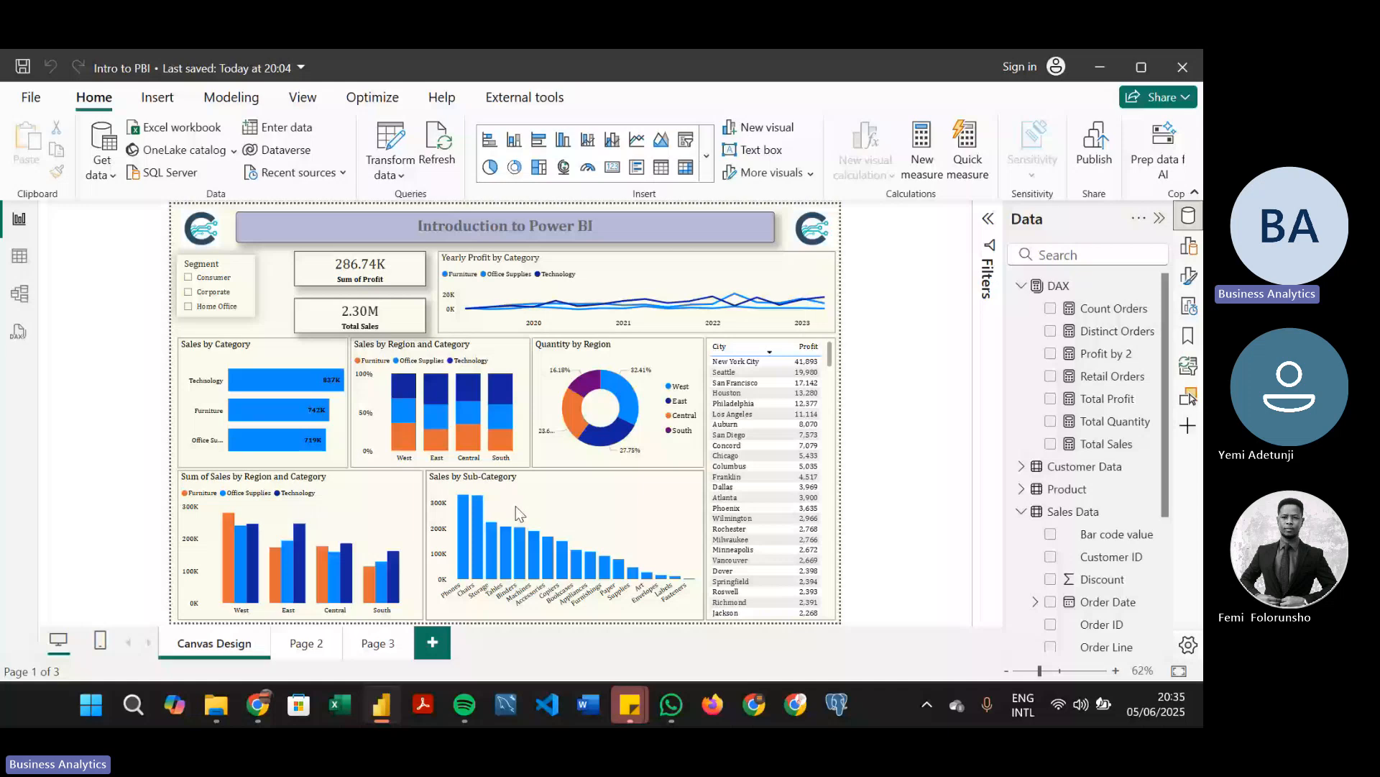
Examine the filters on the Yearly Profit by Category line chart
click(719, 302)
click(989, 219)
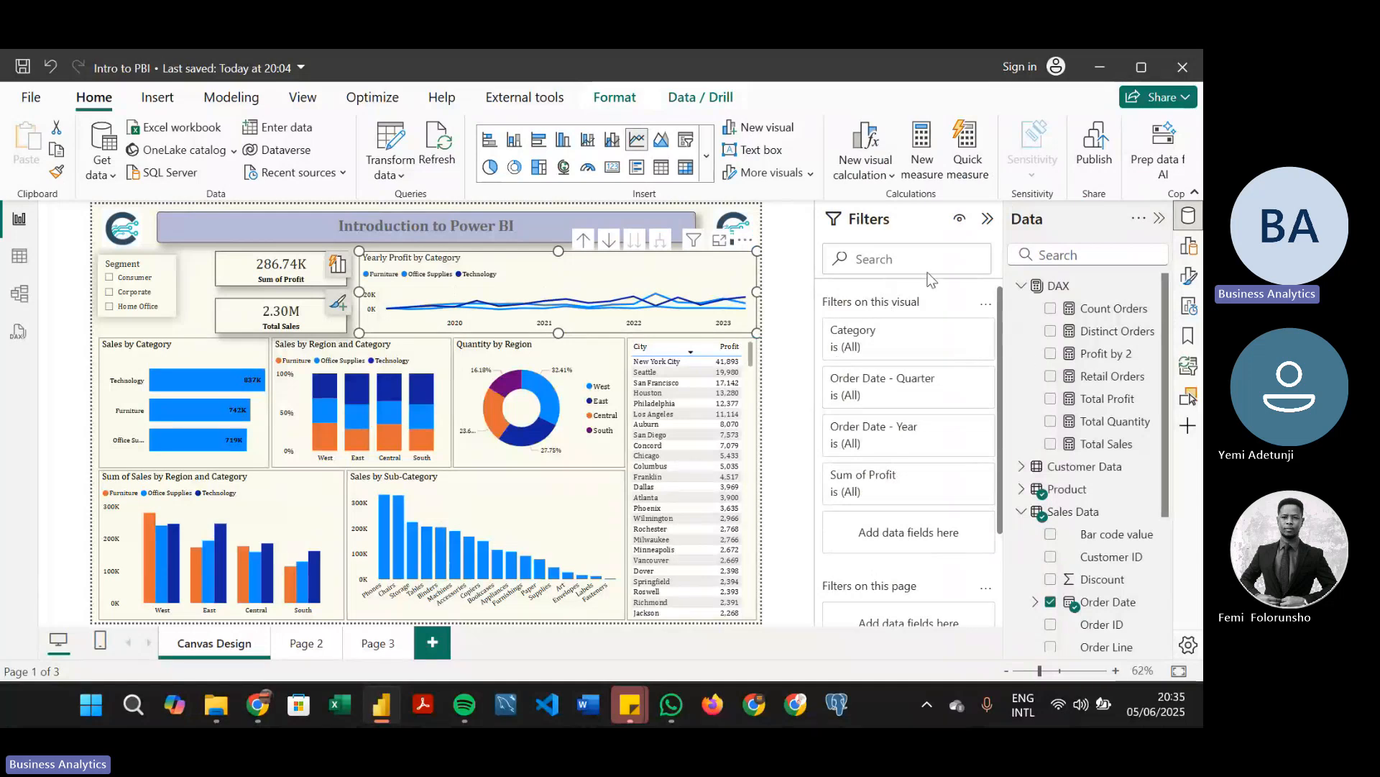
click(987, 219)
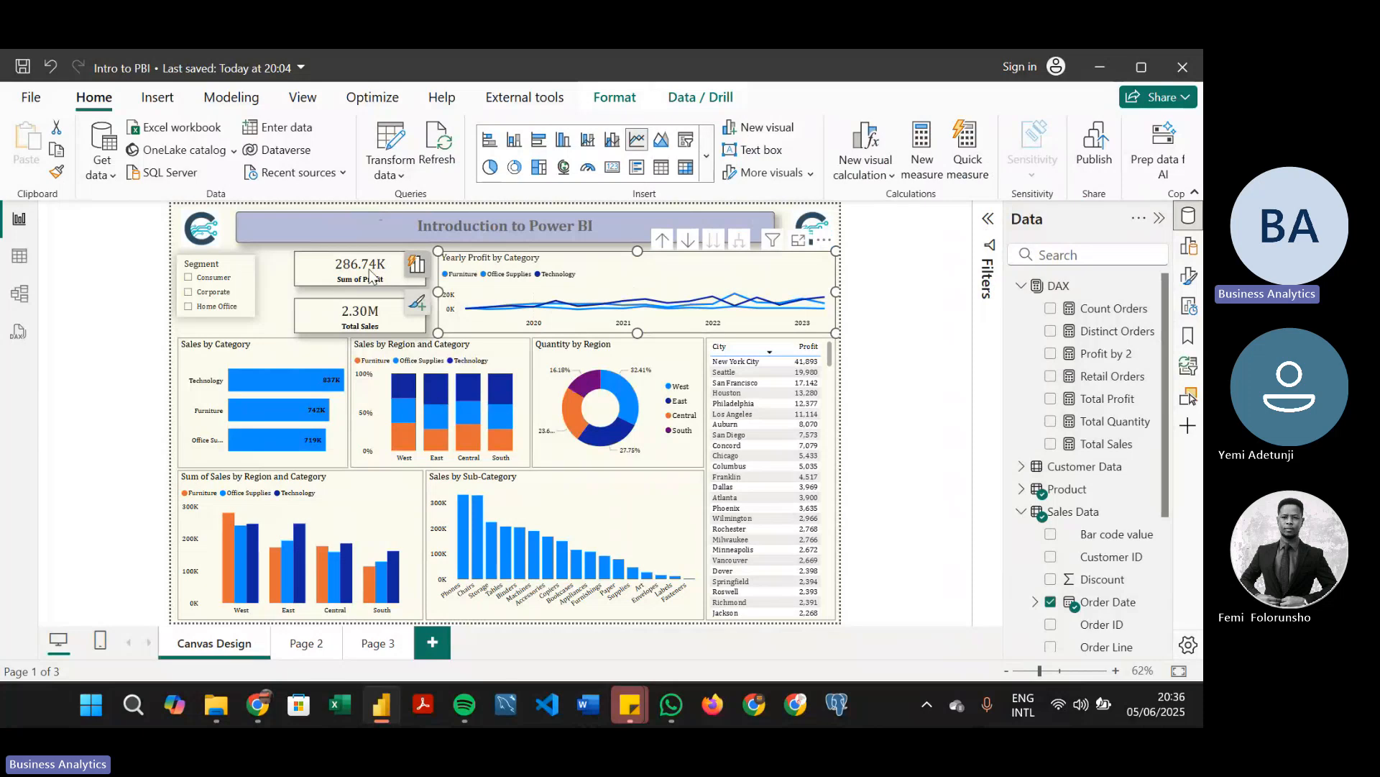
click(271, 299)
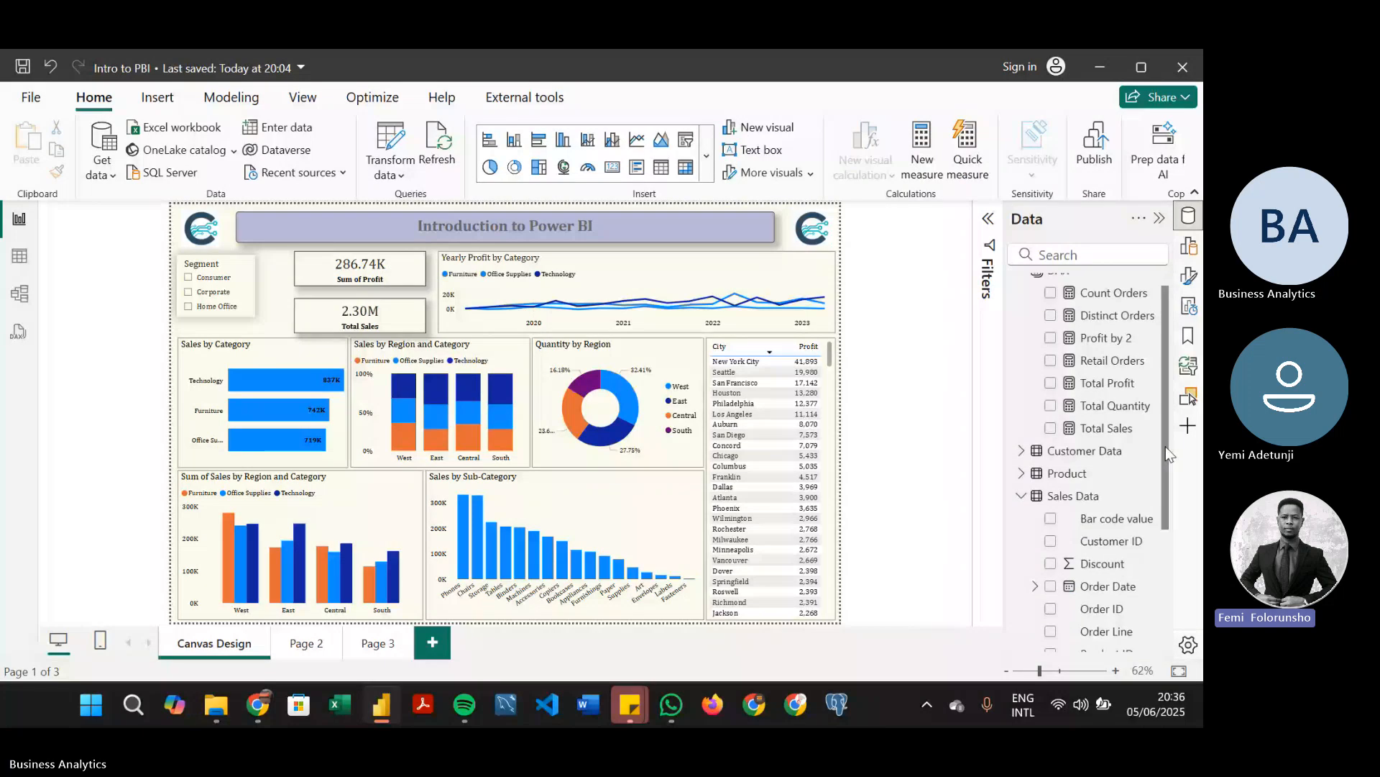
drag(1167, 444, 1166, 453)
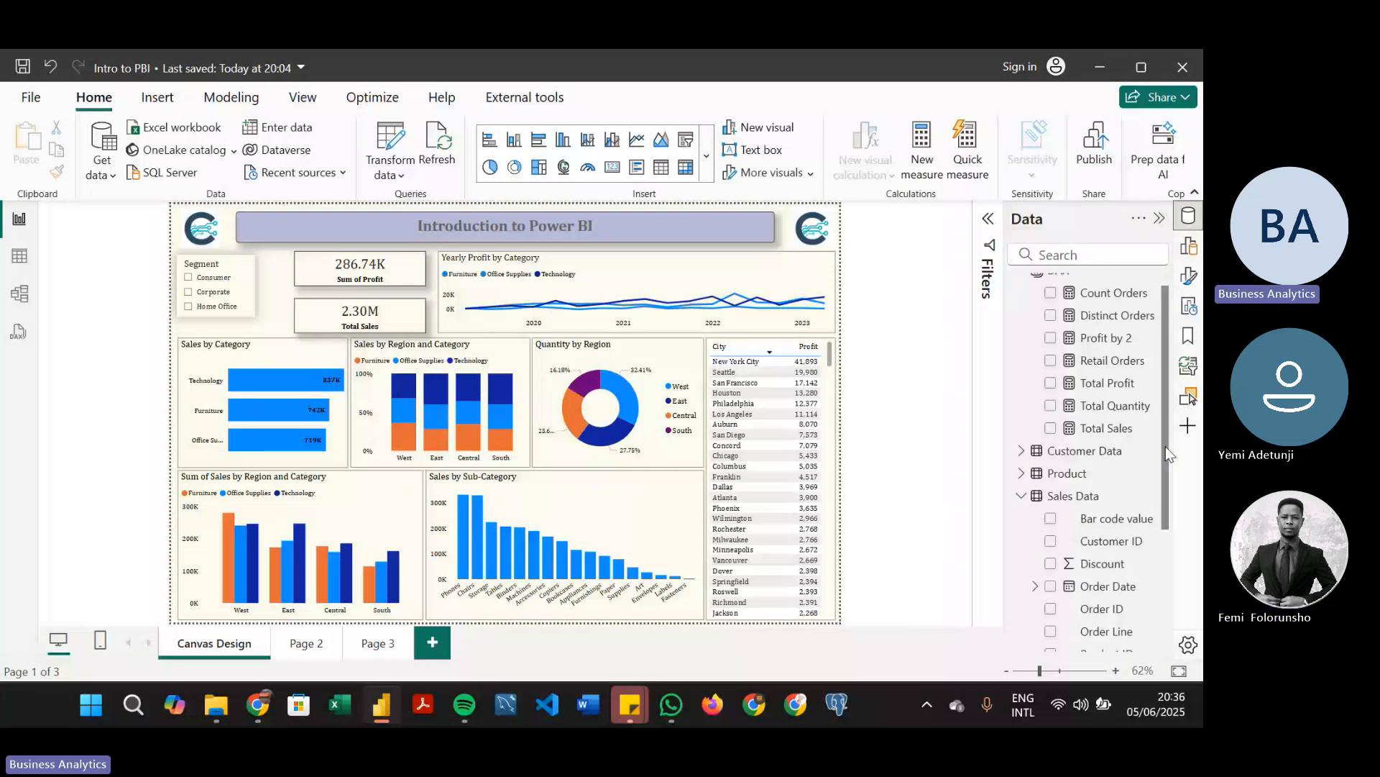
scroll(1134, 387, up, 1)
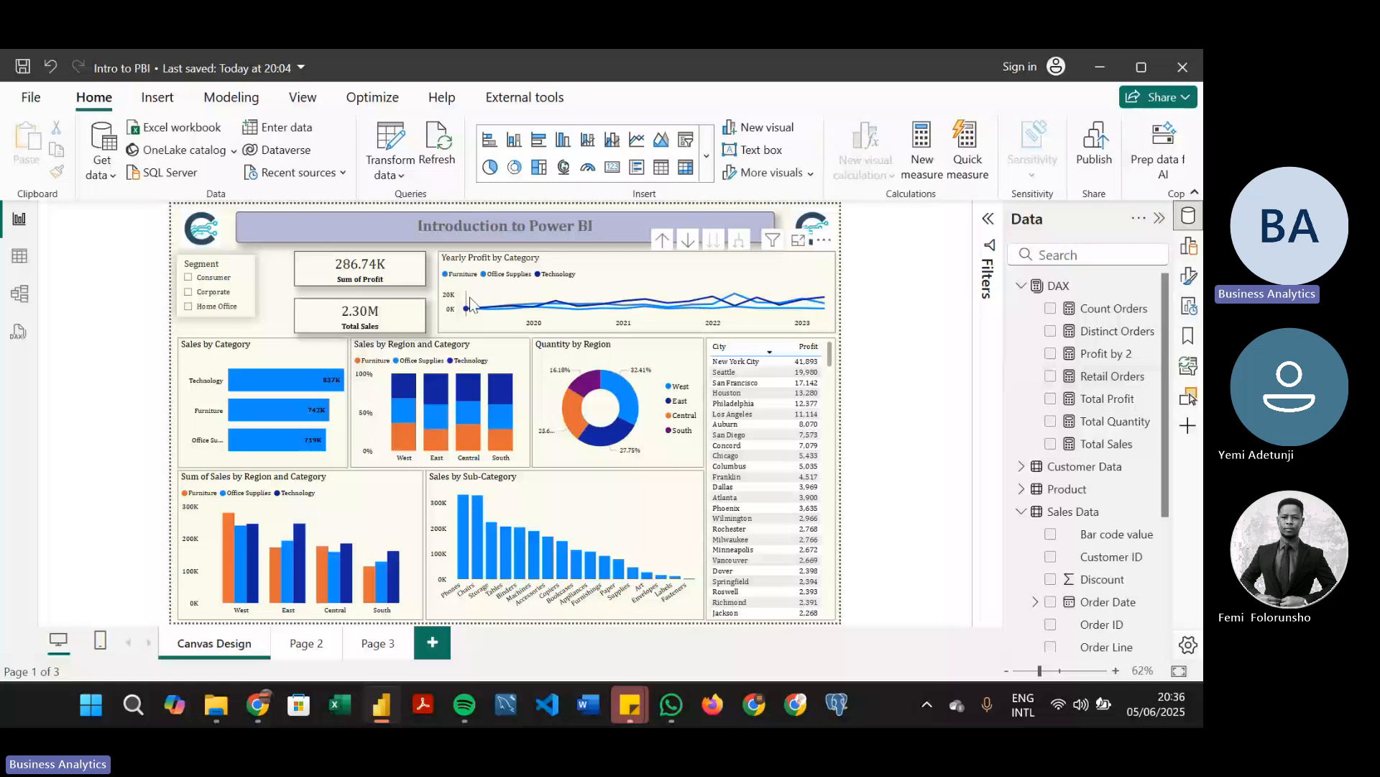
scroll(1050, 511, down, 5)
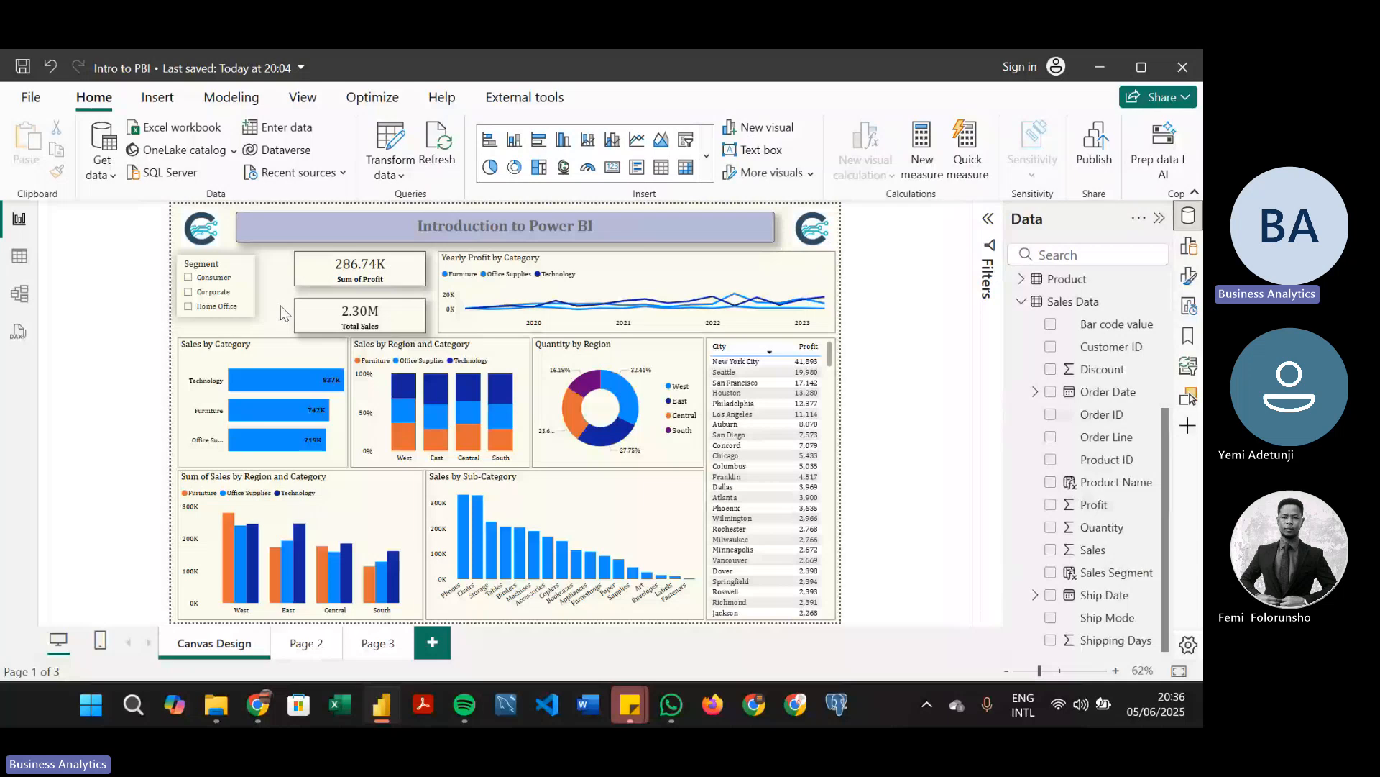
Review the formulas of the Profit by 2 and Total Profit measures in the DAX table
click(987, 219)
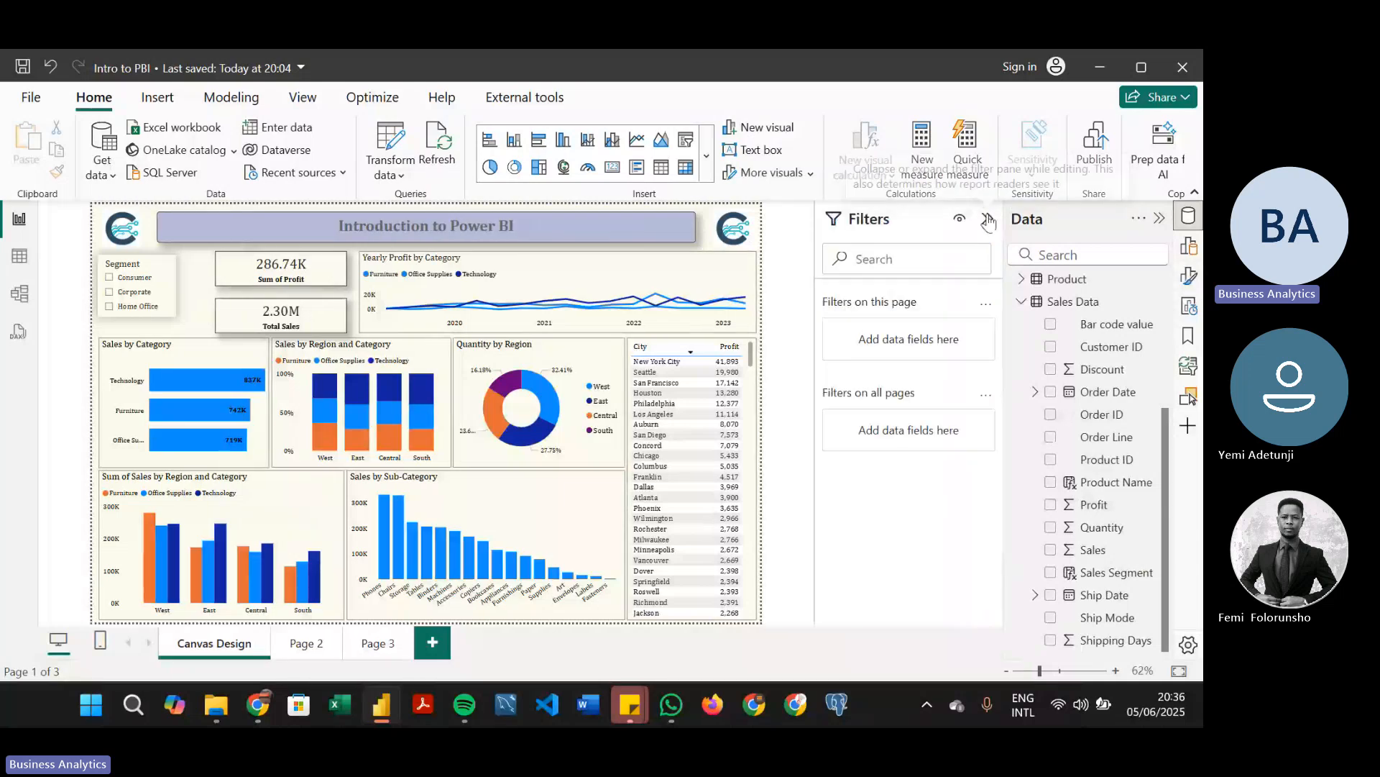
click(989, 220)
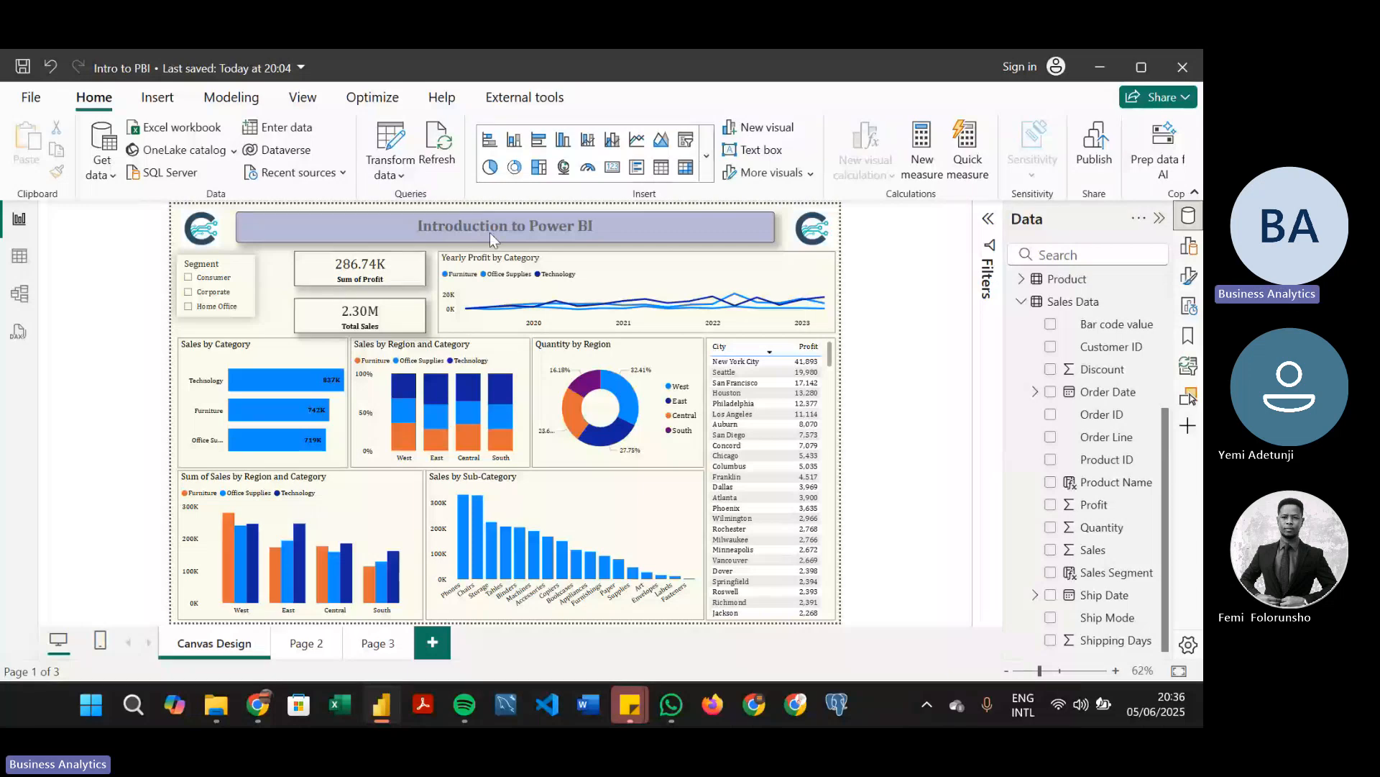
click(1022, 303)
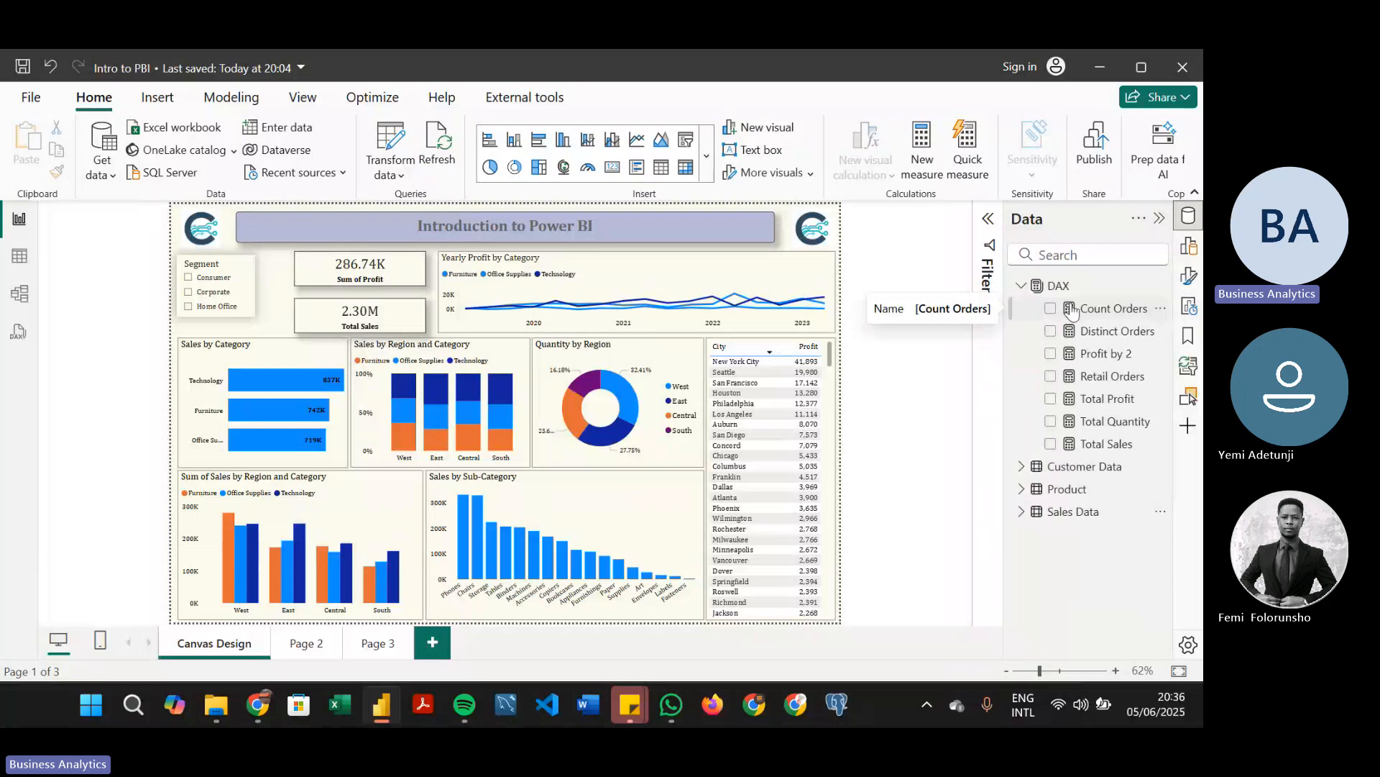
click(1104, 361)
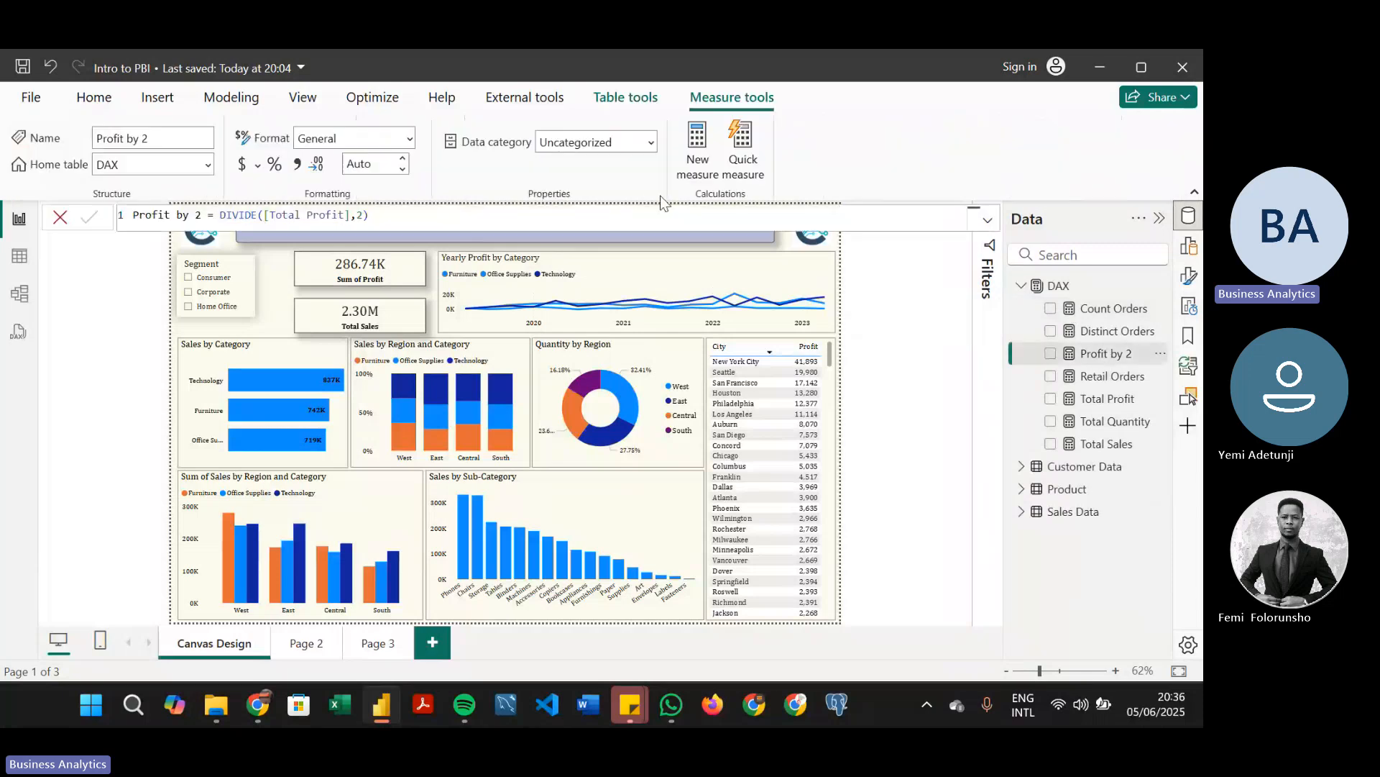
click(1121, 407)
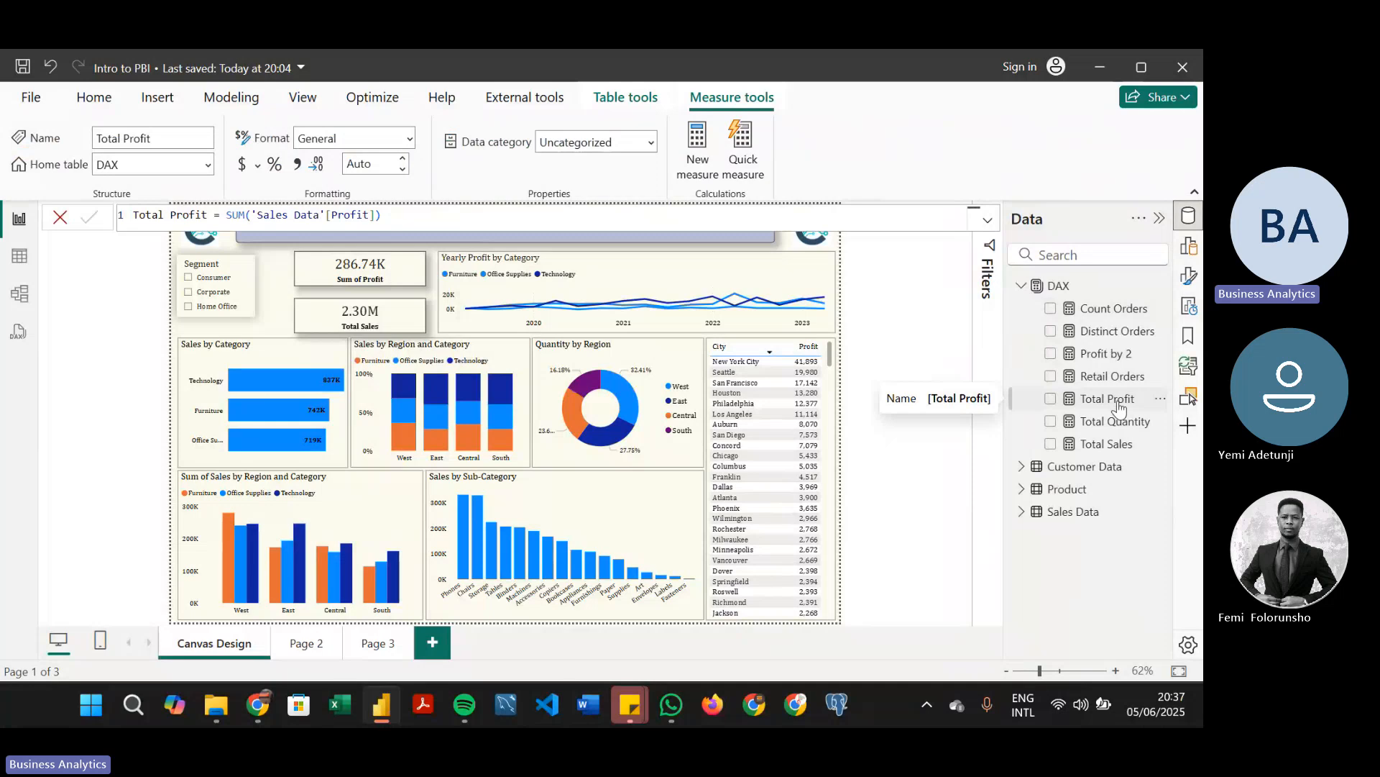
Look through the Sales Data fields and review the formulas of the Distinct Orders and Retail Orders measures
click(1036, 285)
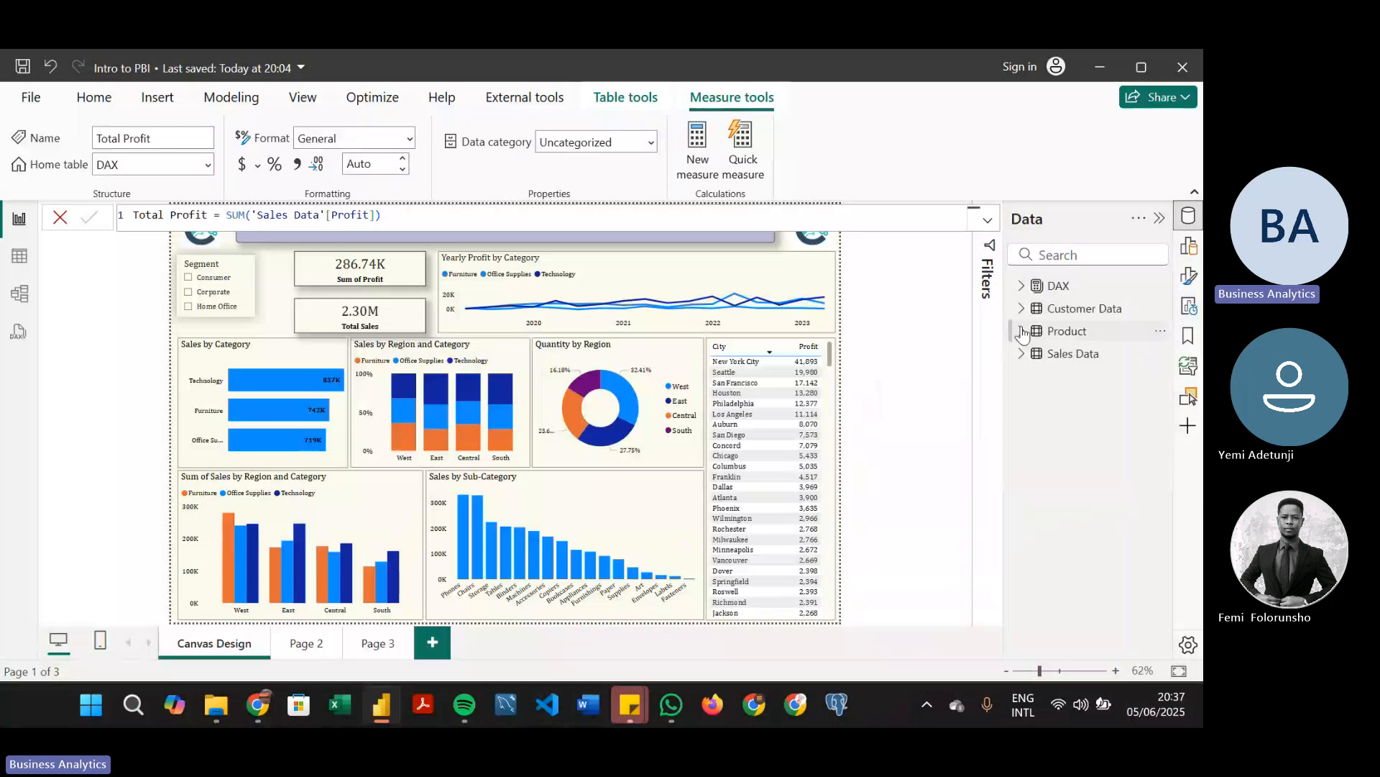
click(1021, 331)
click(1022, 330)
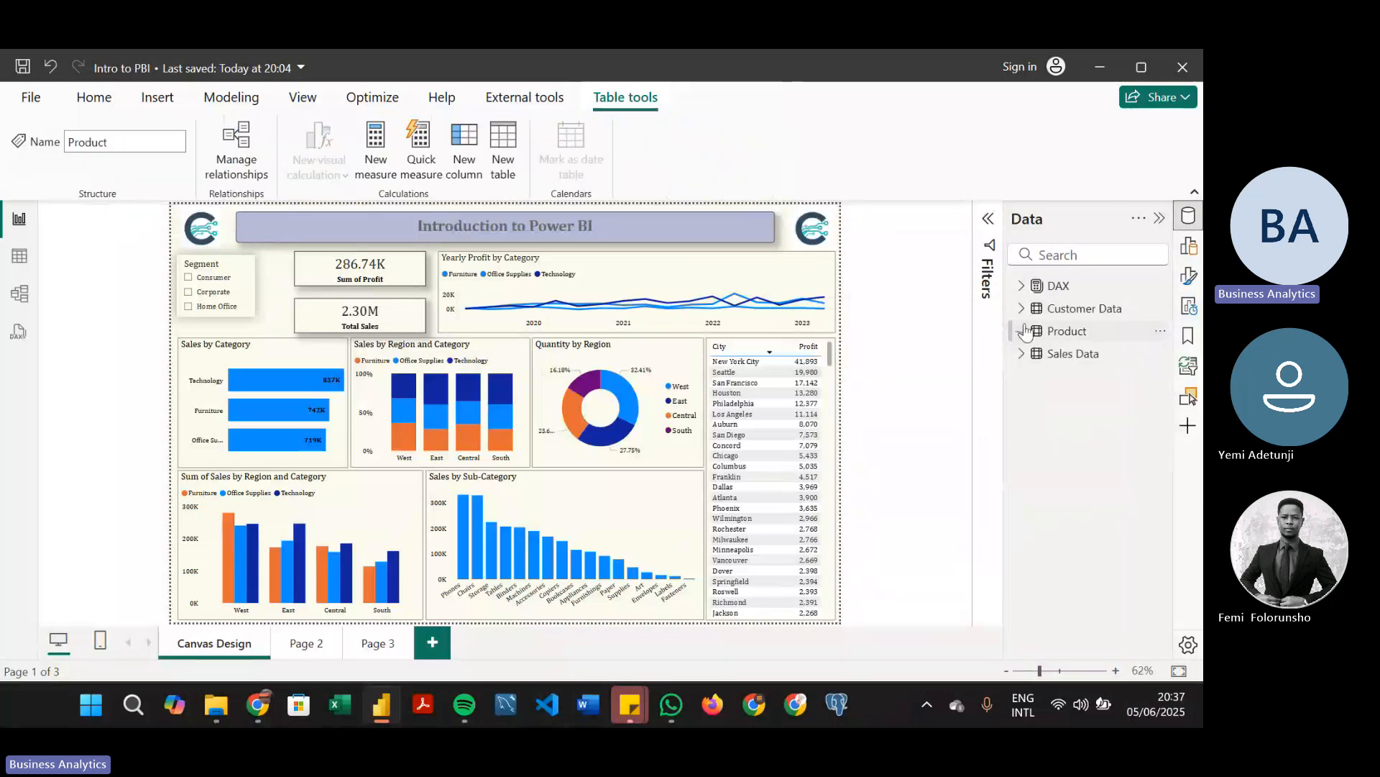
click(1022, 355)
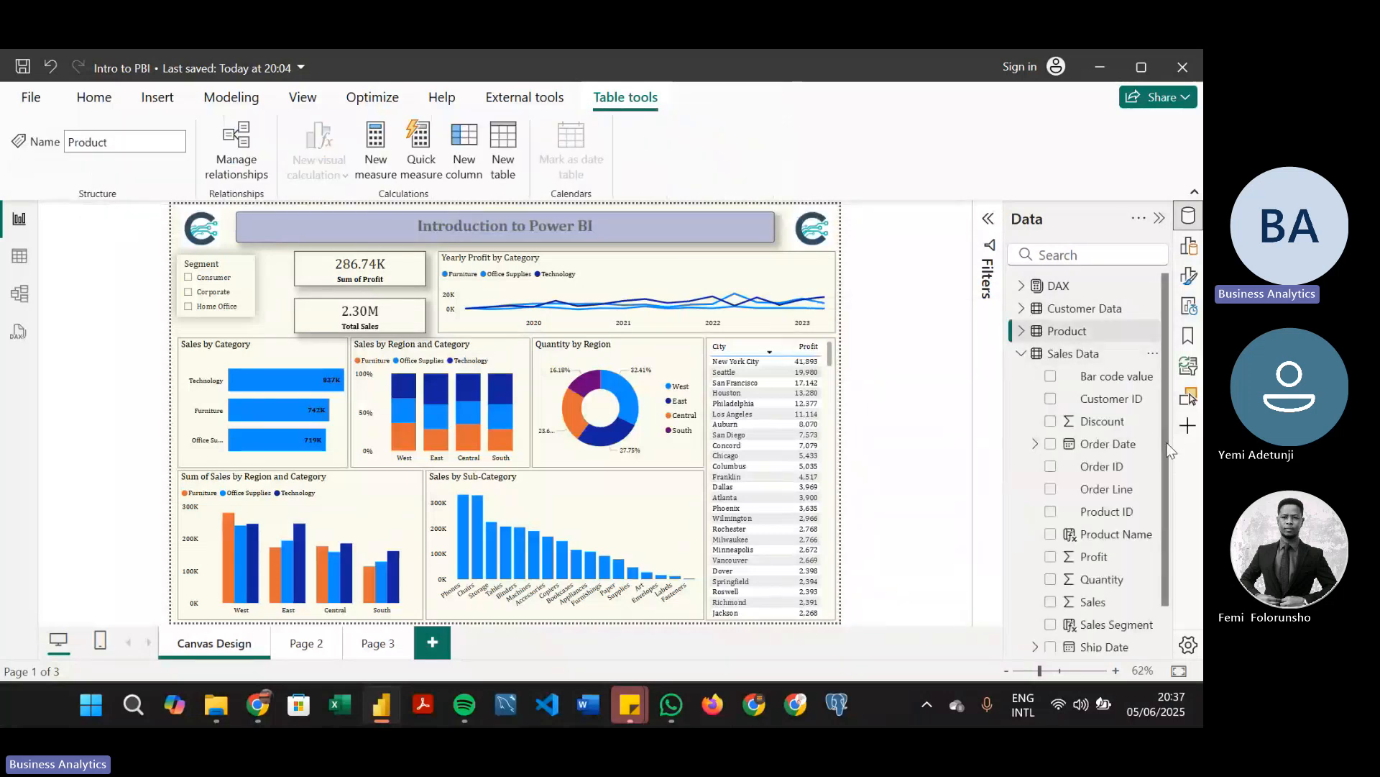
scroll(1072, 503, down, 1)
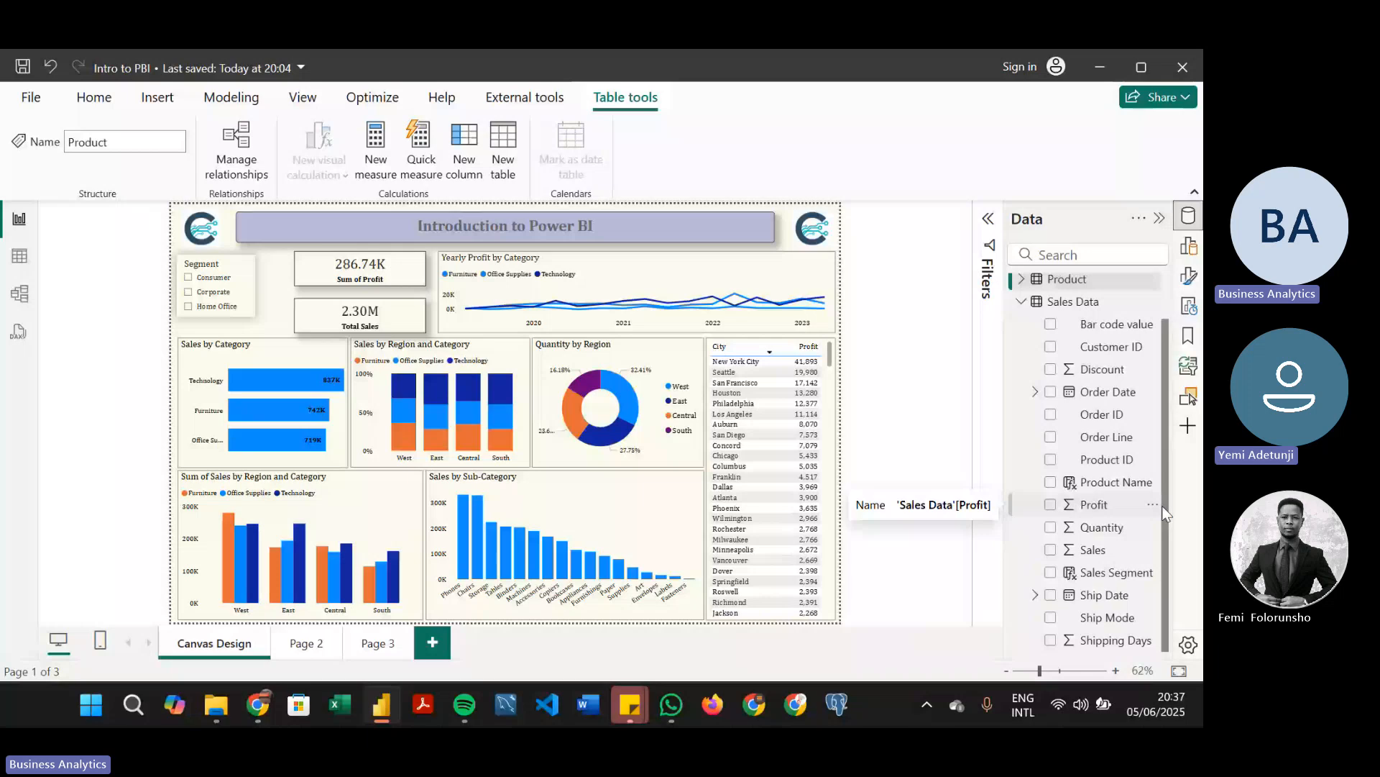
scroll(1163, 507, up, 1)
click(1022, 286)
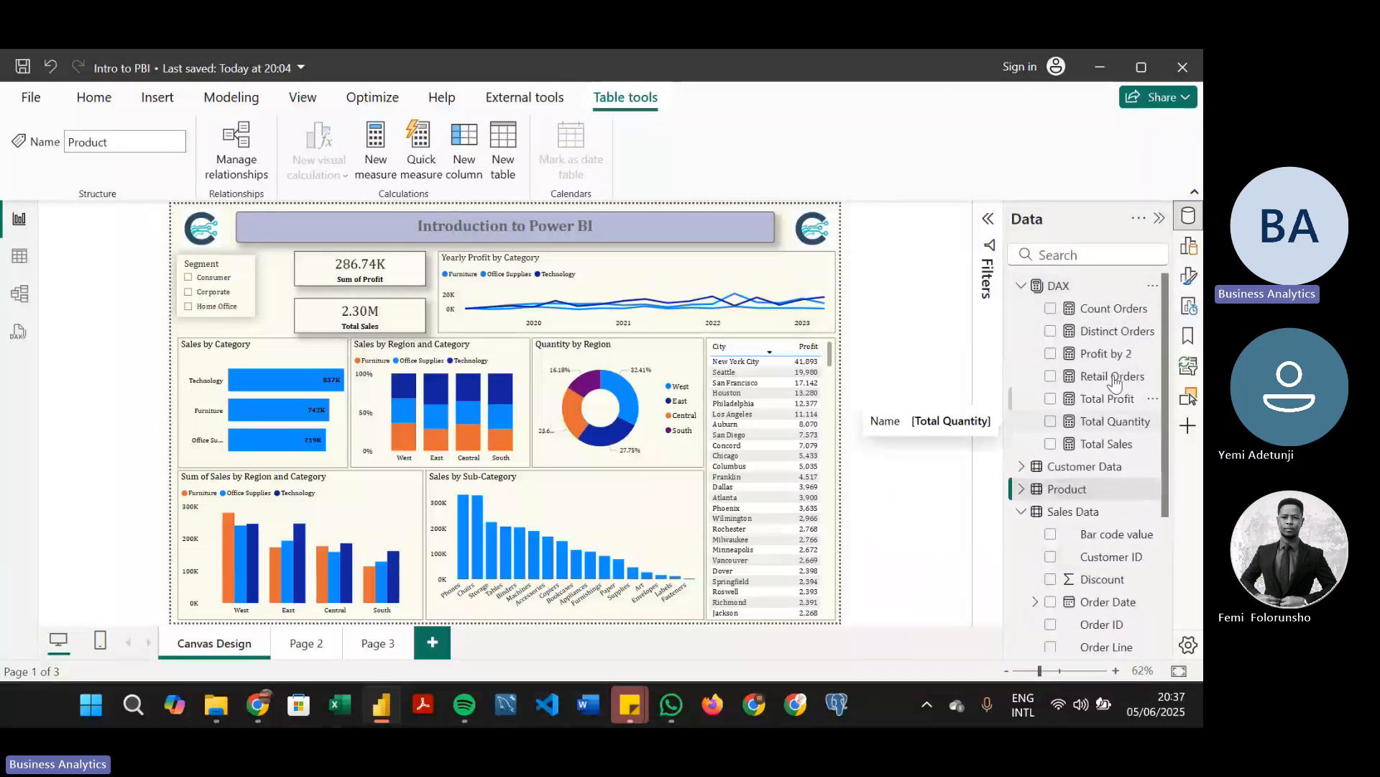
click(1115, 331)
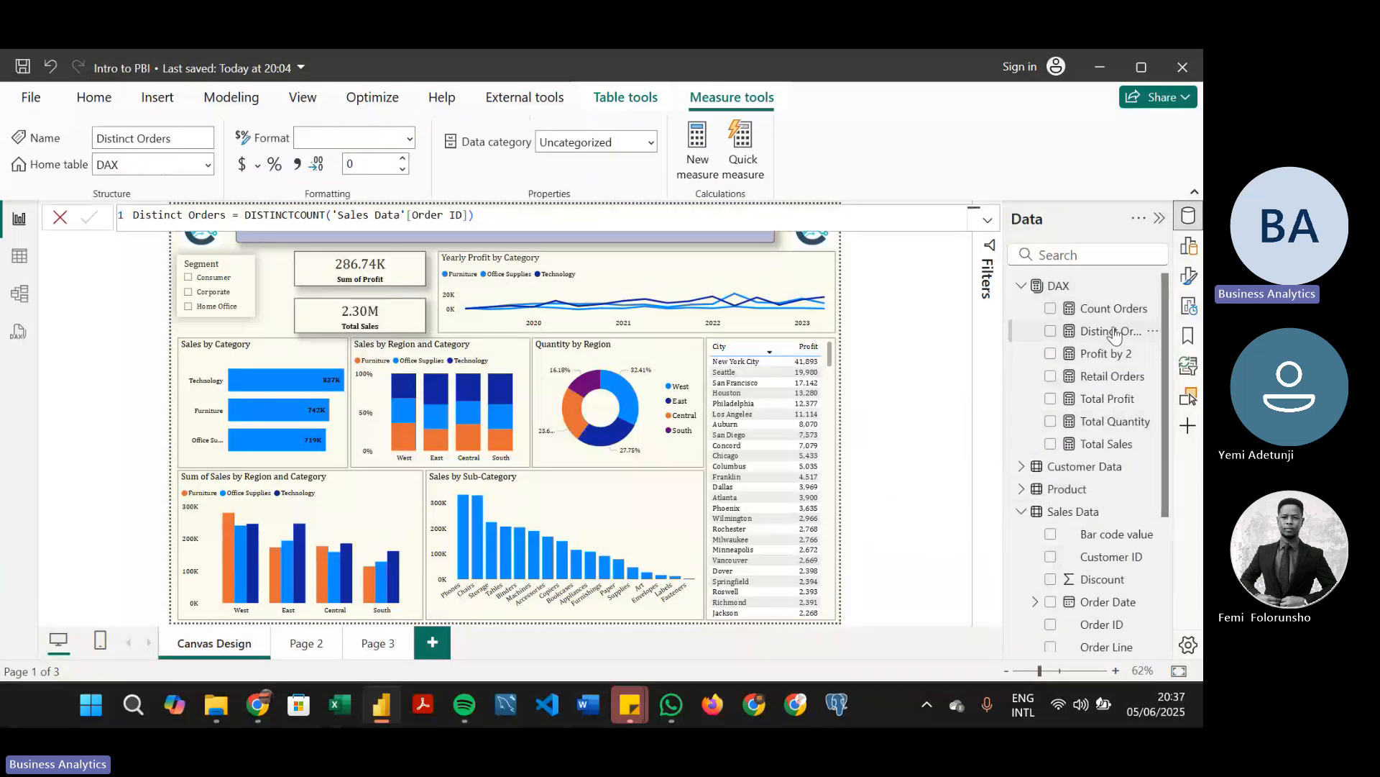
click(1112, 382)
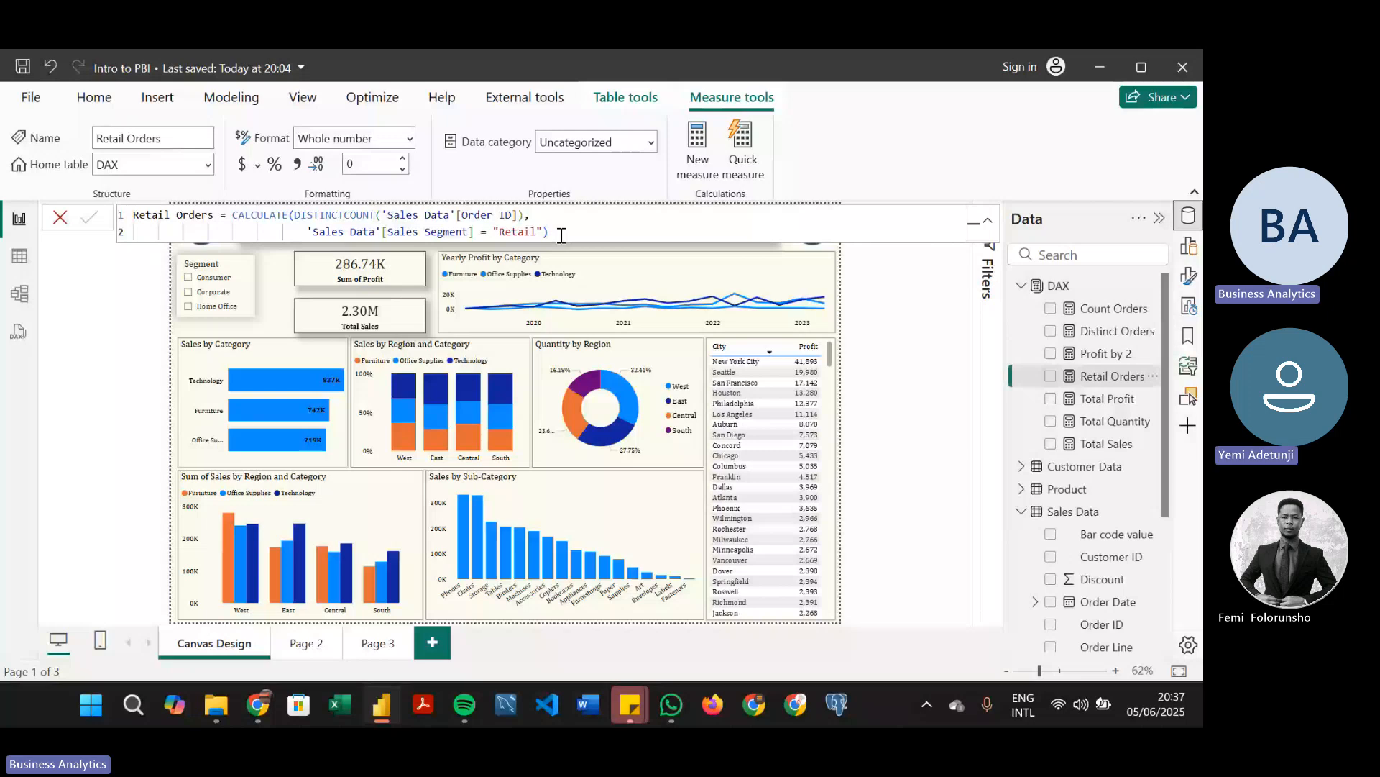
Show the Sales Data table's rows and clear all filters on its columns
click(19, 256)
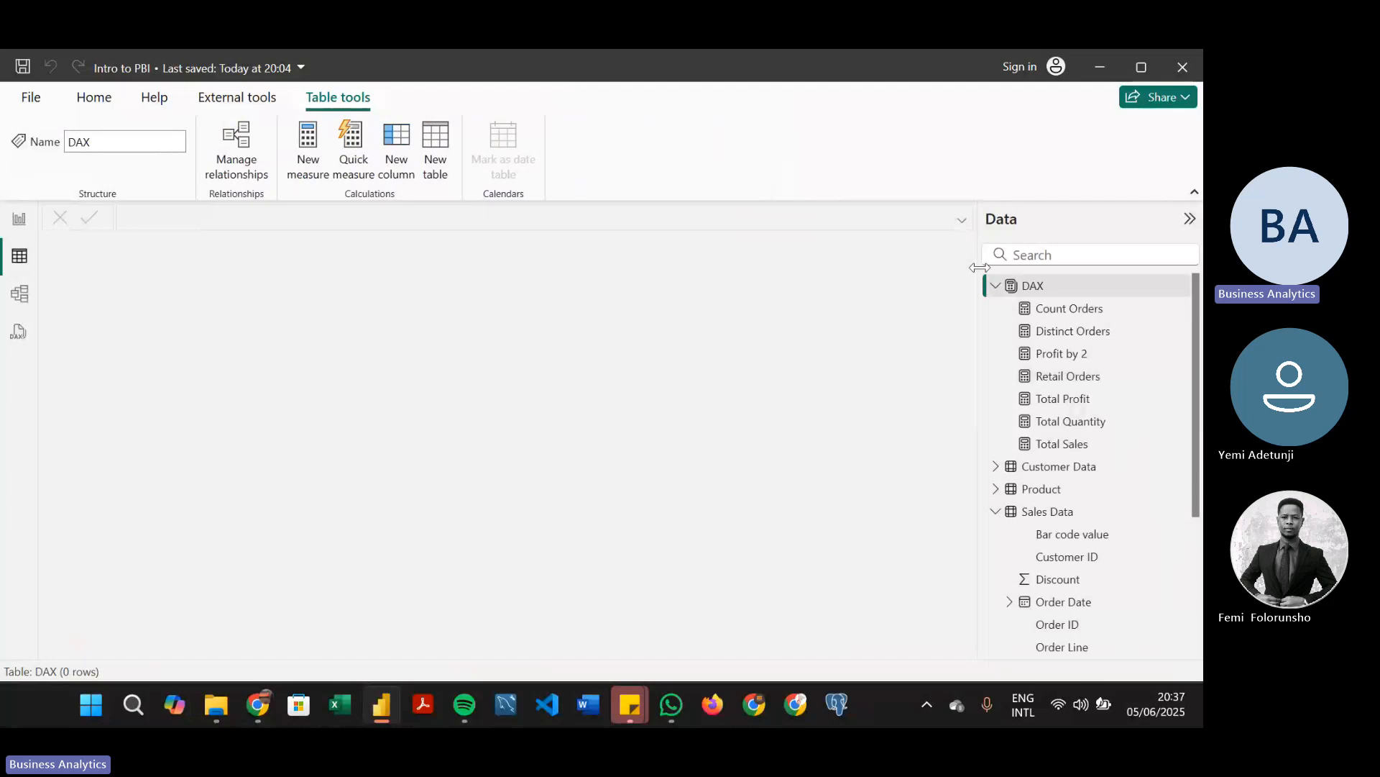
click(995, 286)
click(995, 353)
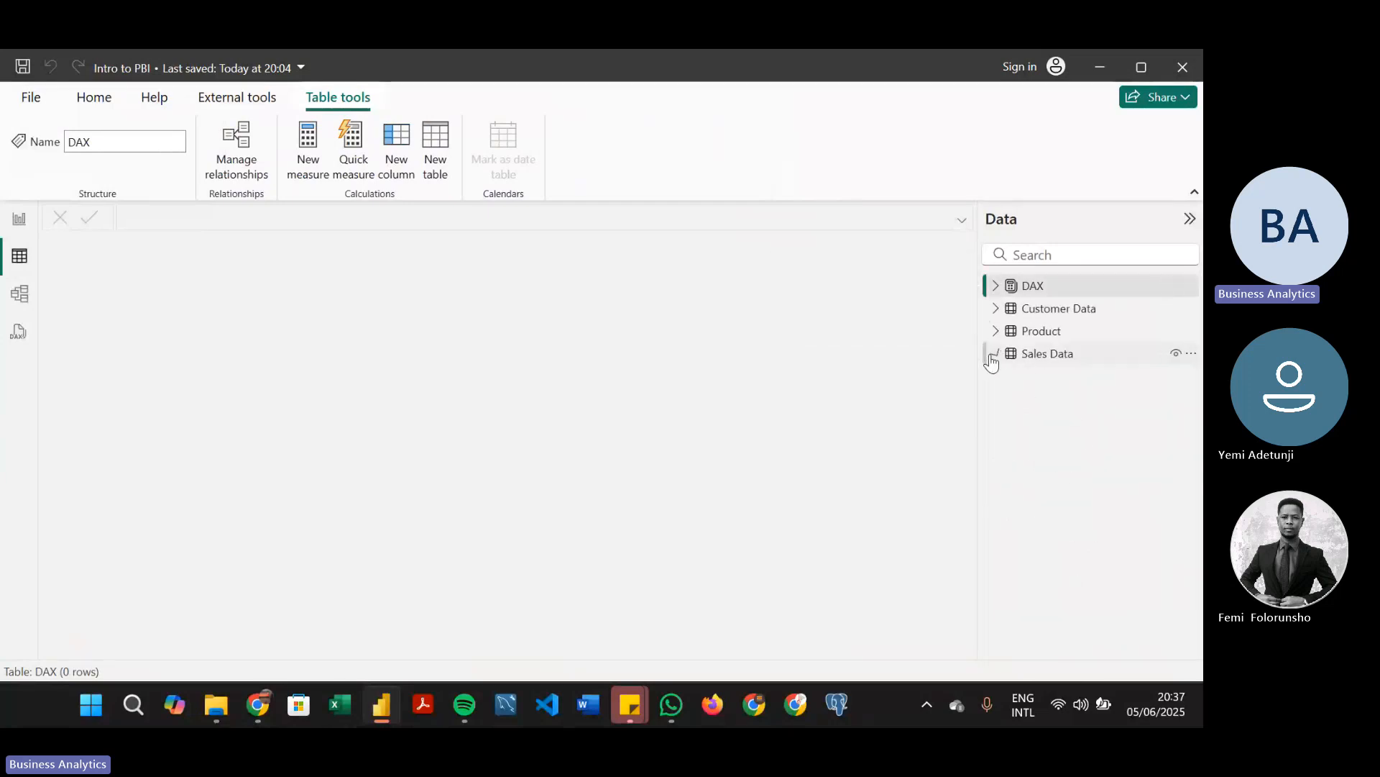
click(1078, 355)
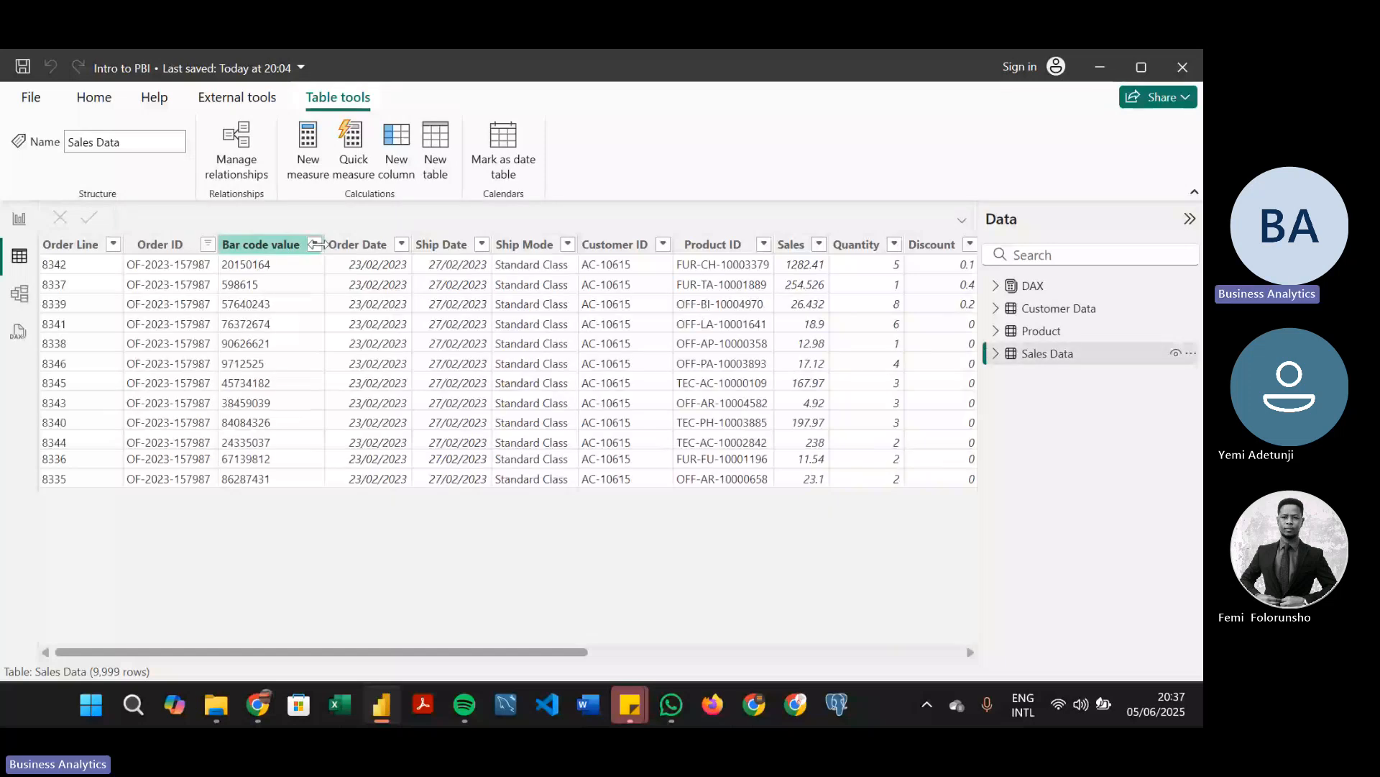
click(208, 244)
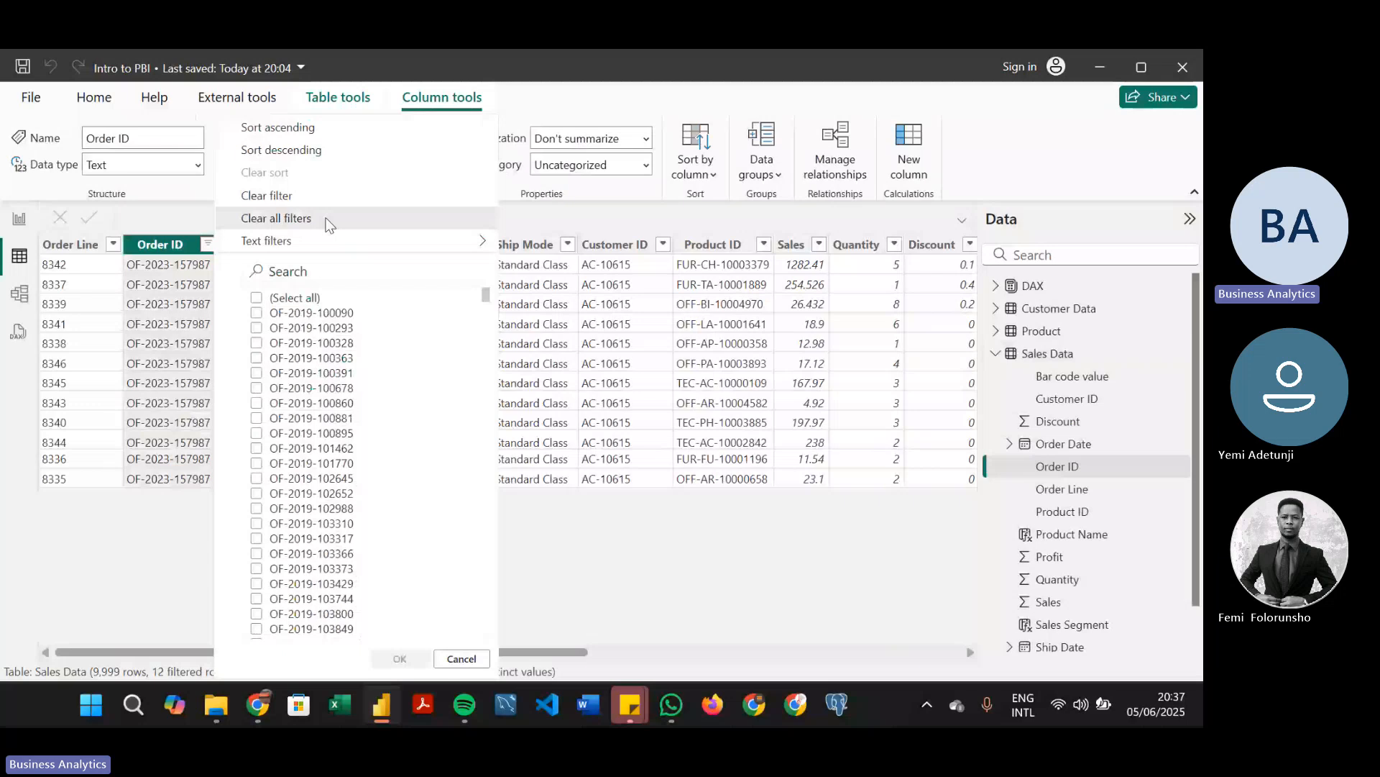
click(329, 218)
click(467, 246)
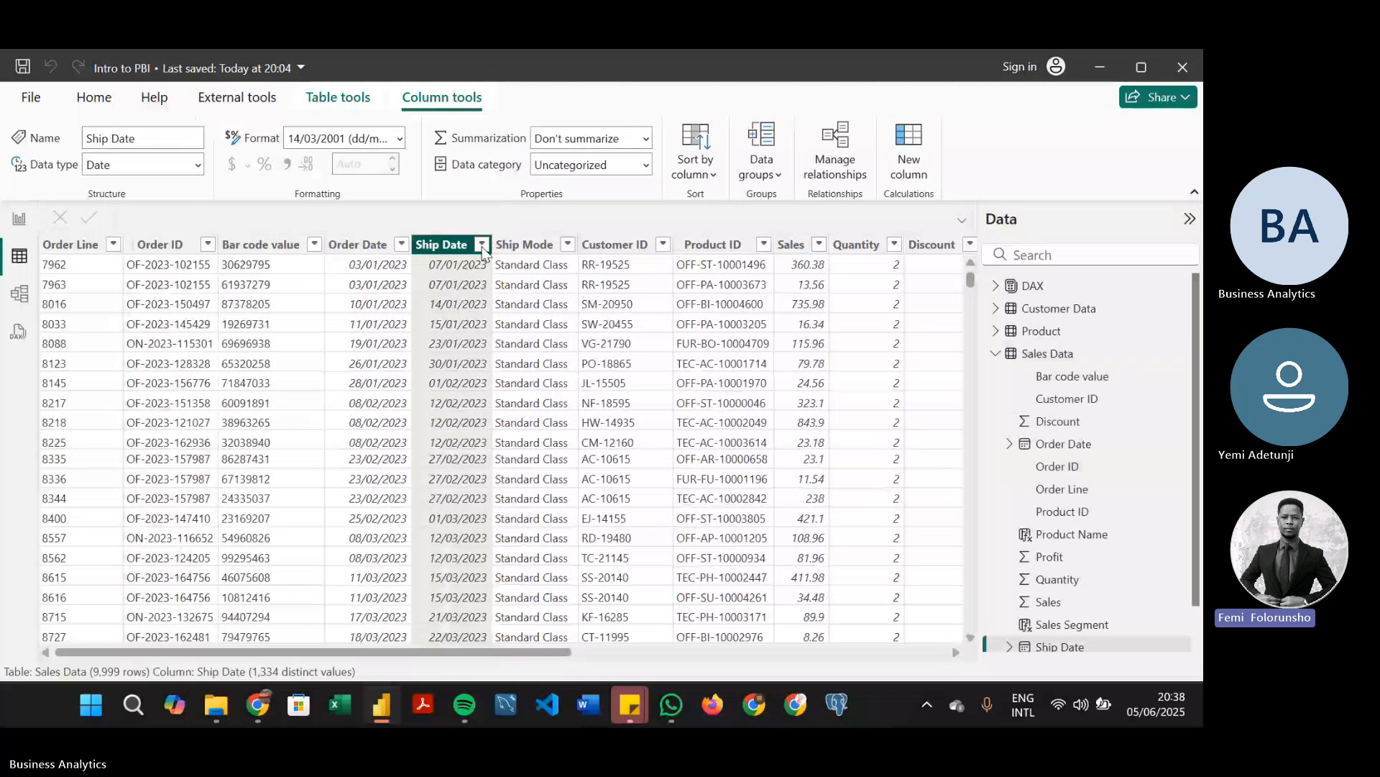
drag(560, 652, 284, 430)
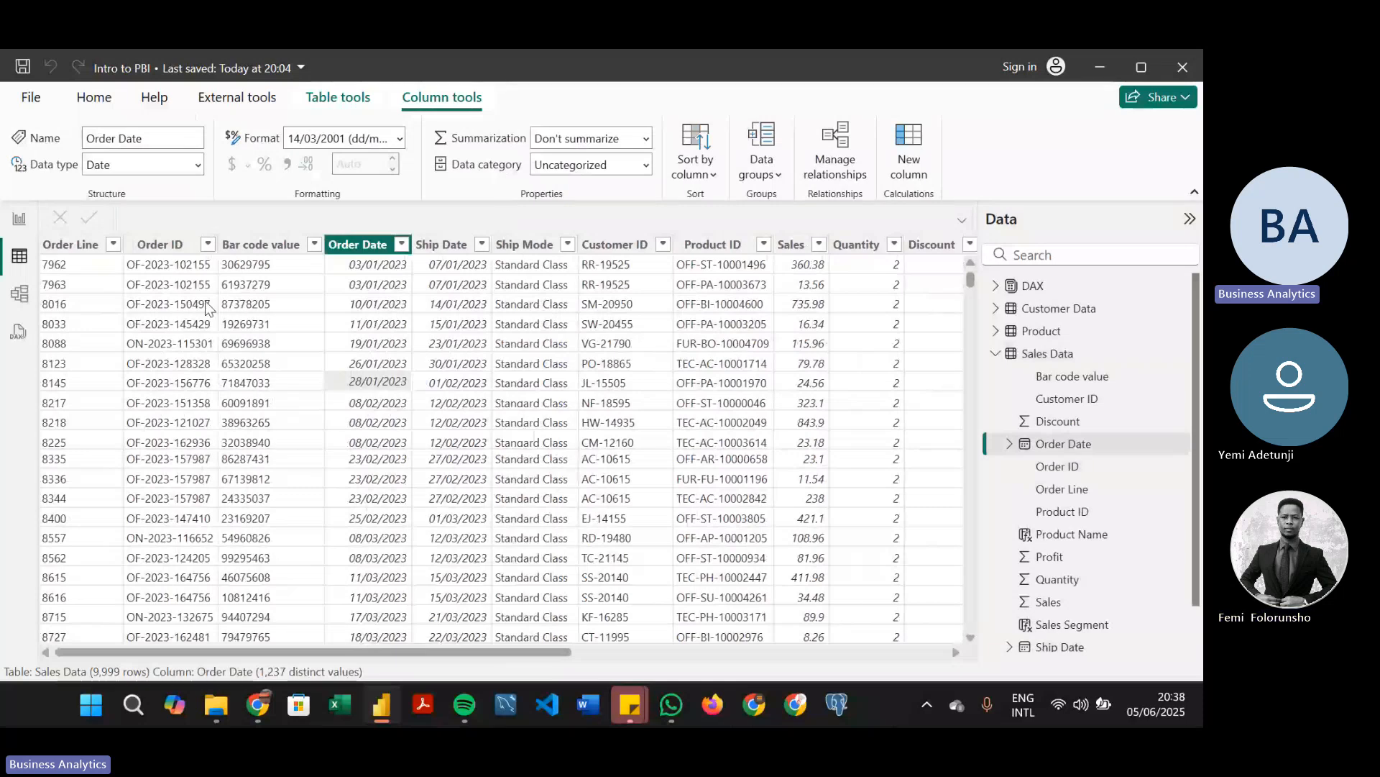
Return to the Canvas Design report page and save the file
click(17, 221)
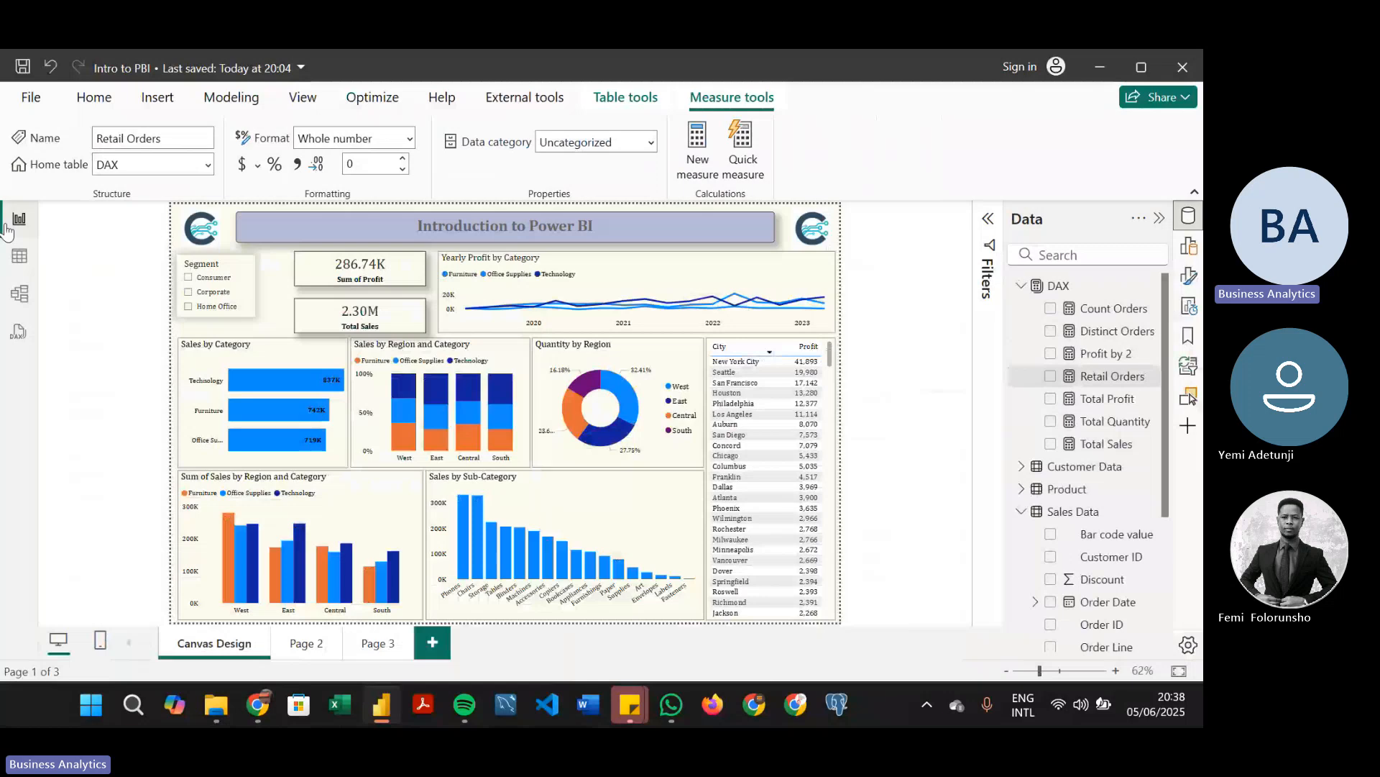
click(266, 317)
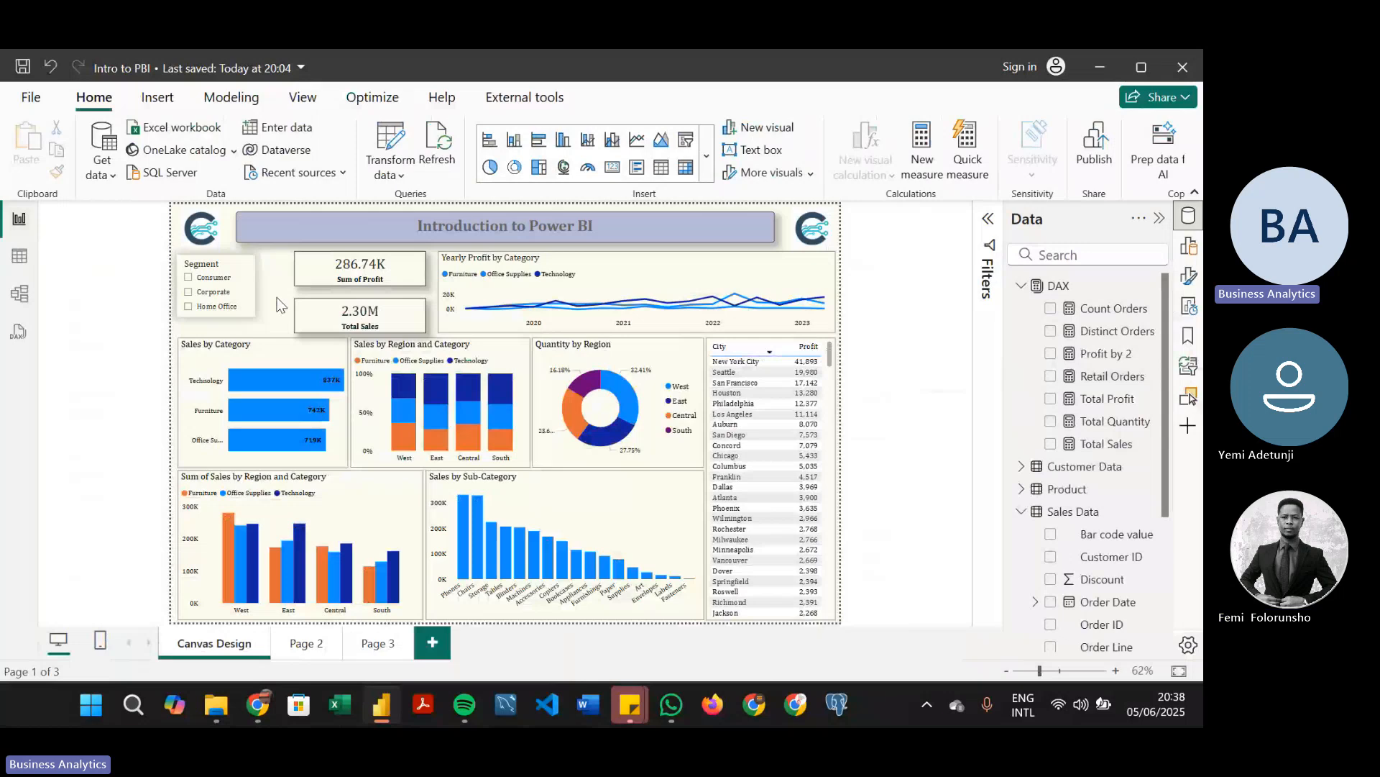
key(ctrl+s)
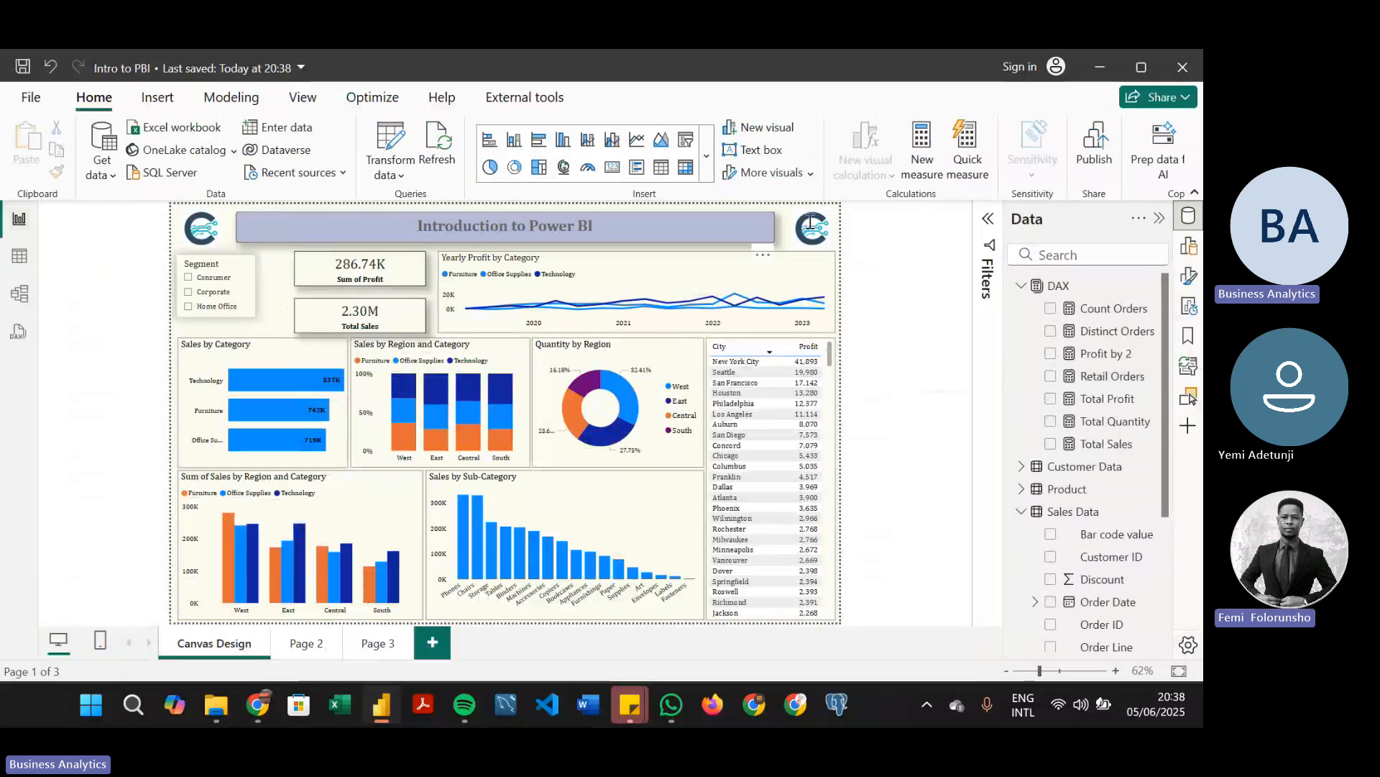
Show the page and report filters, and compare the Sales Data table with the Canvas Design page
click(989, 219)
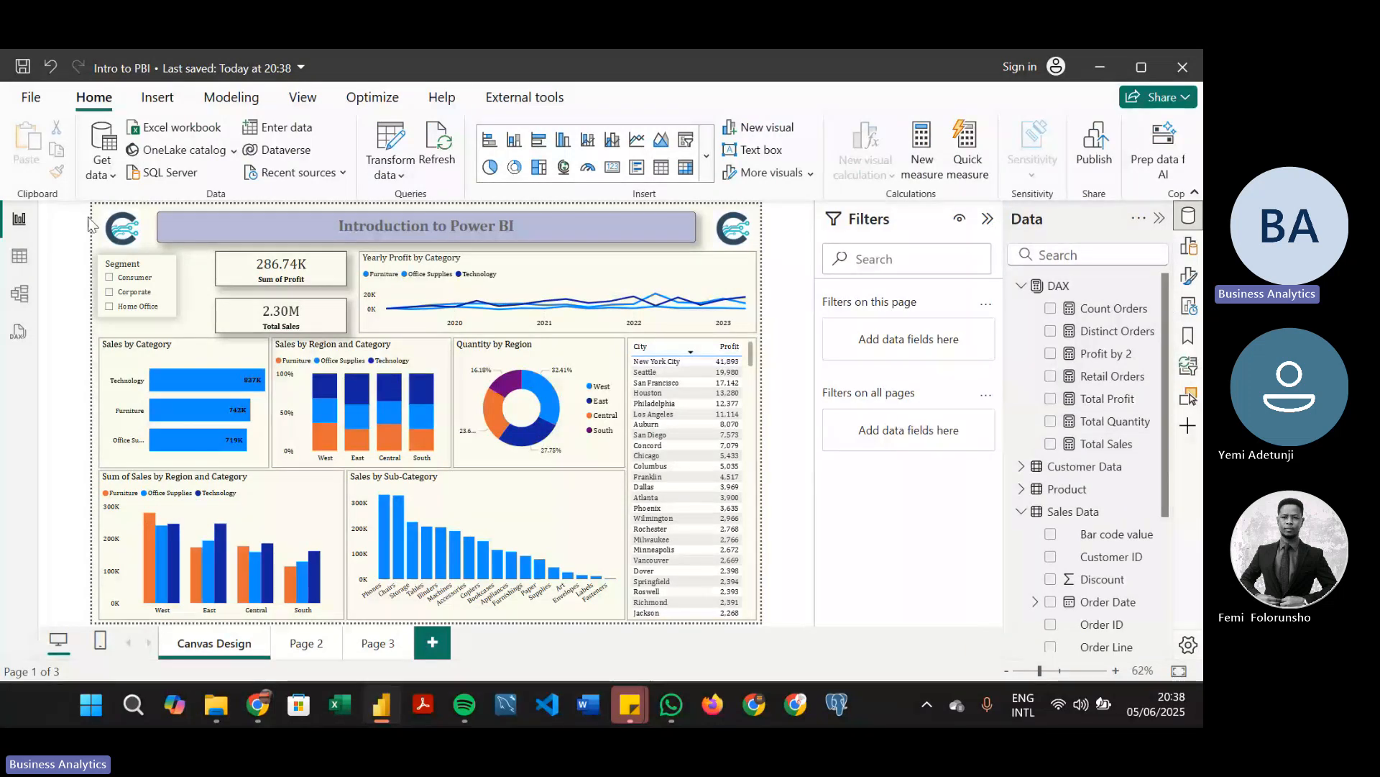
click(17, 251)
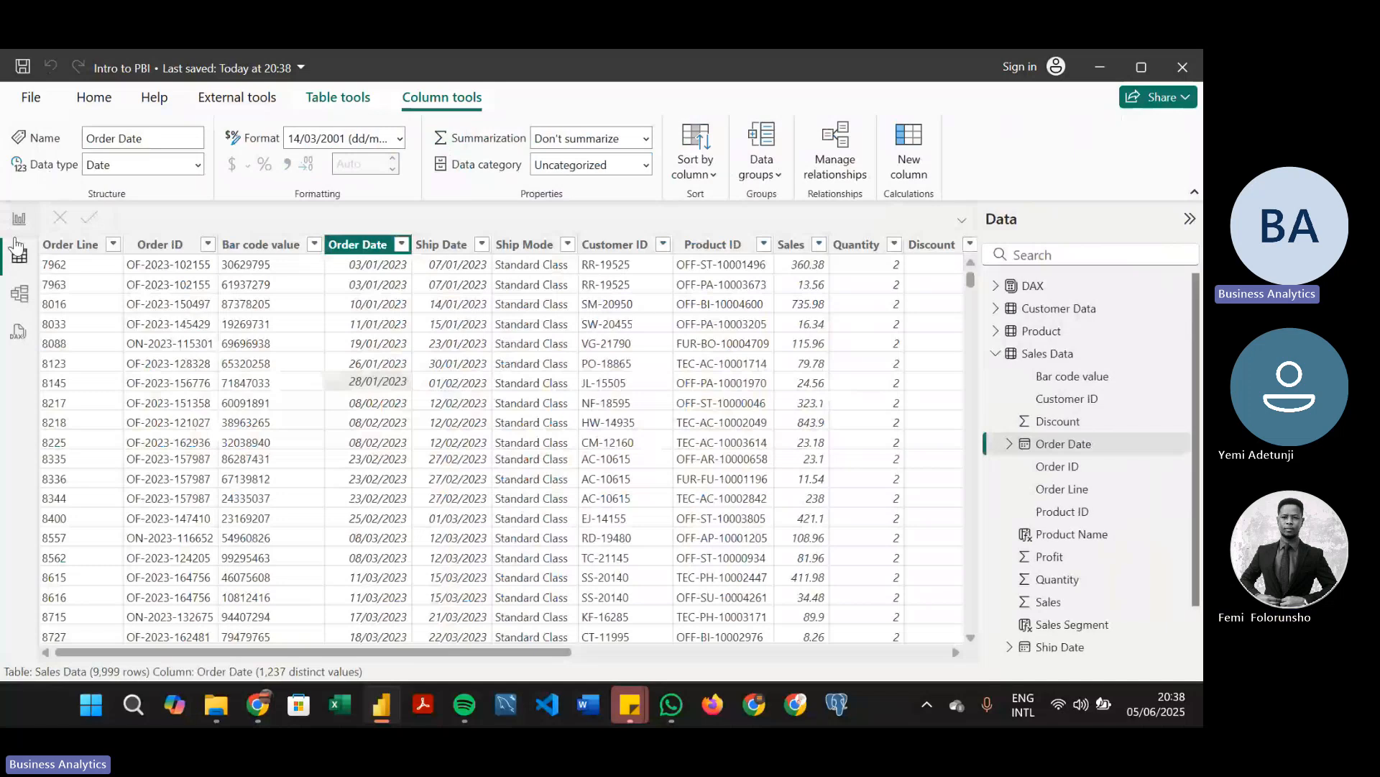
click(18, 219)
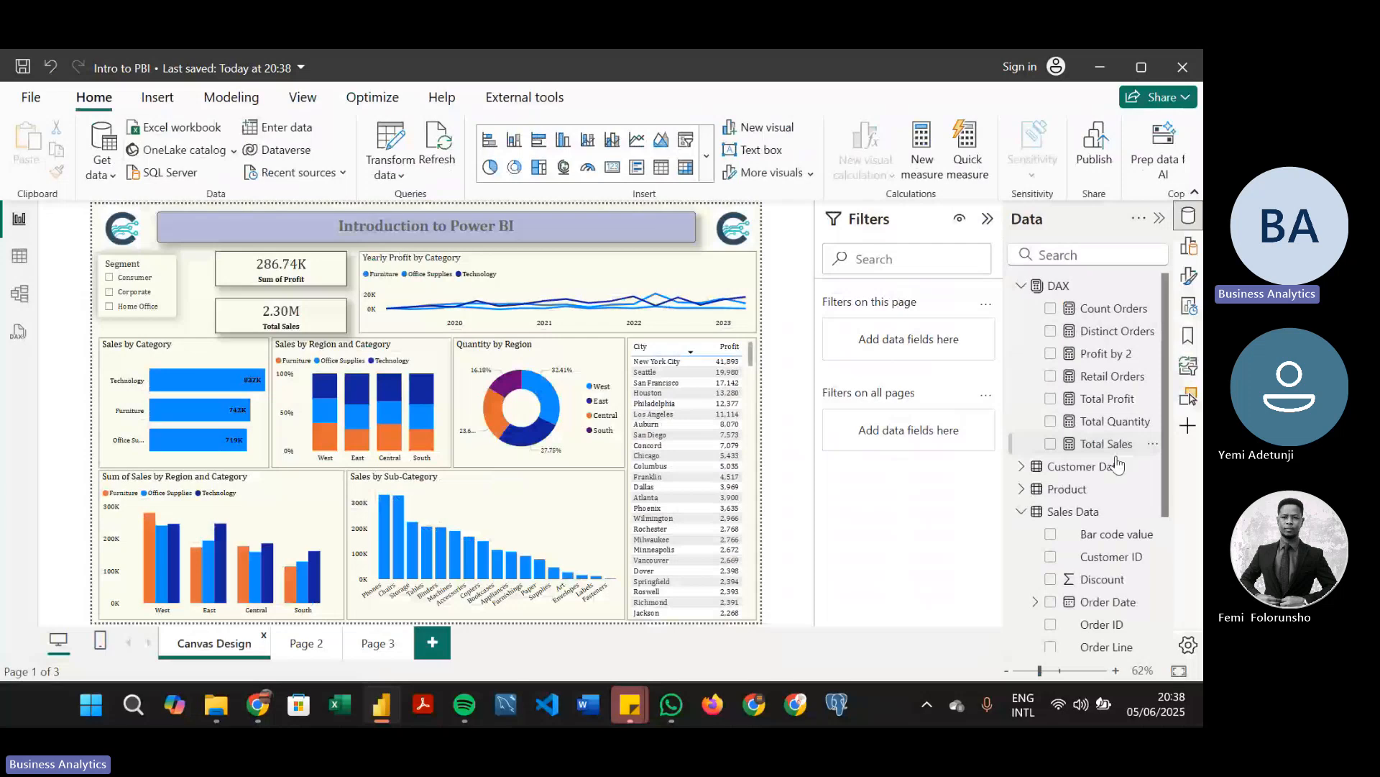
click(20, 255)
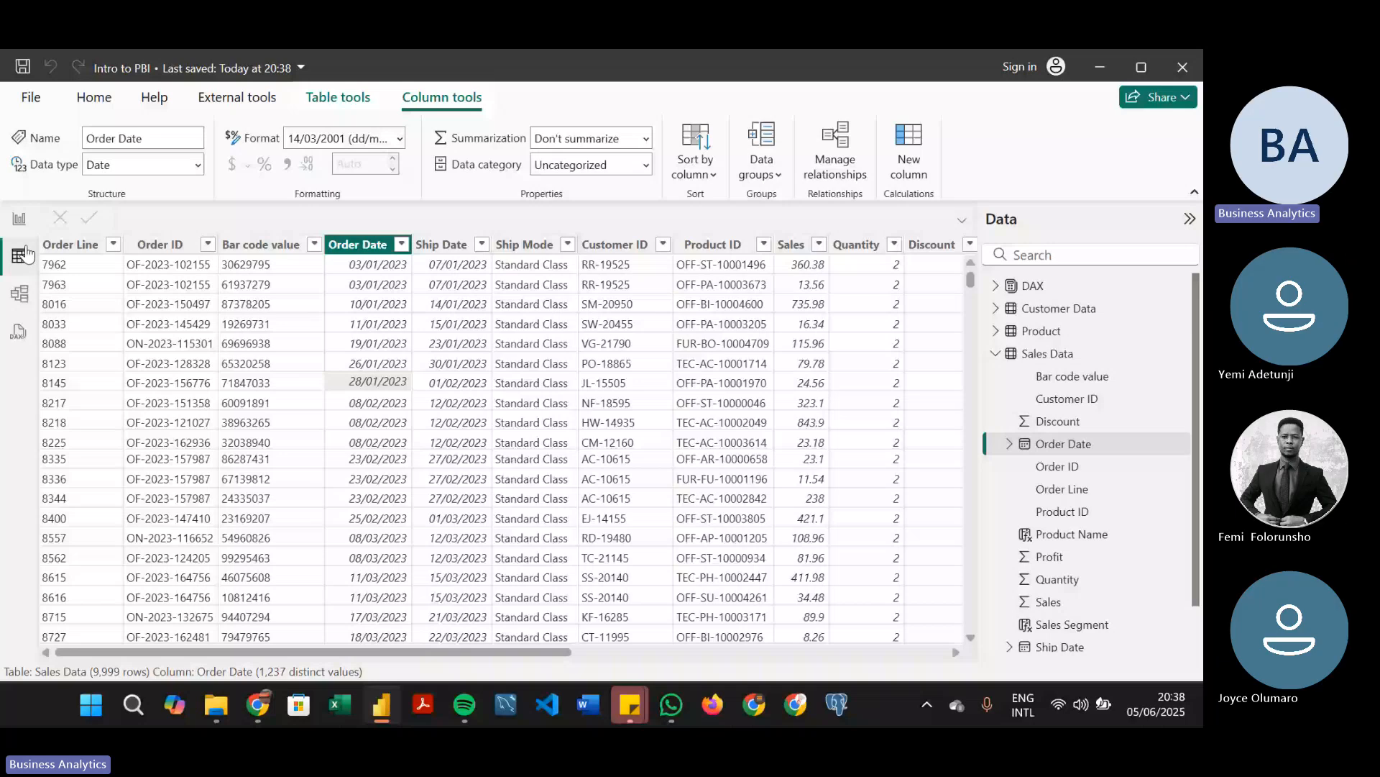
click(19, 219)
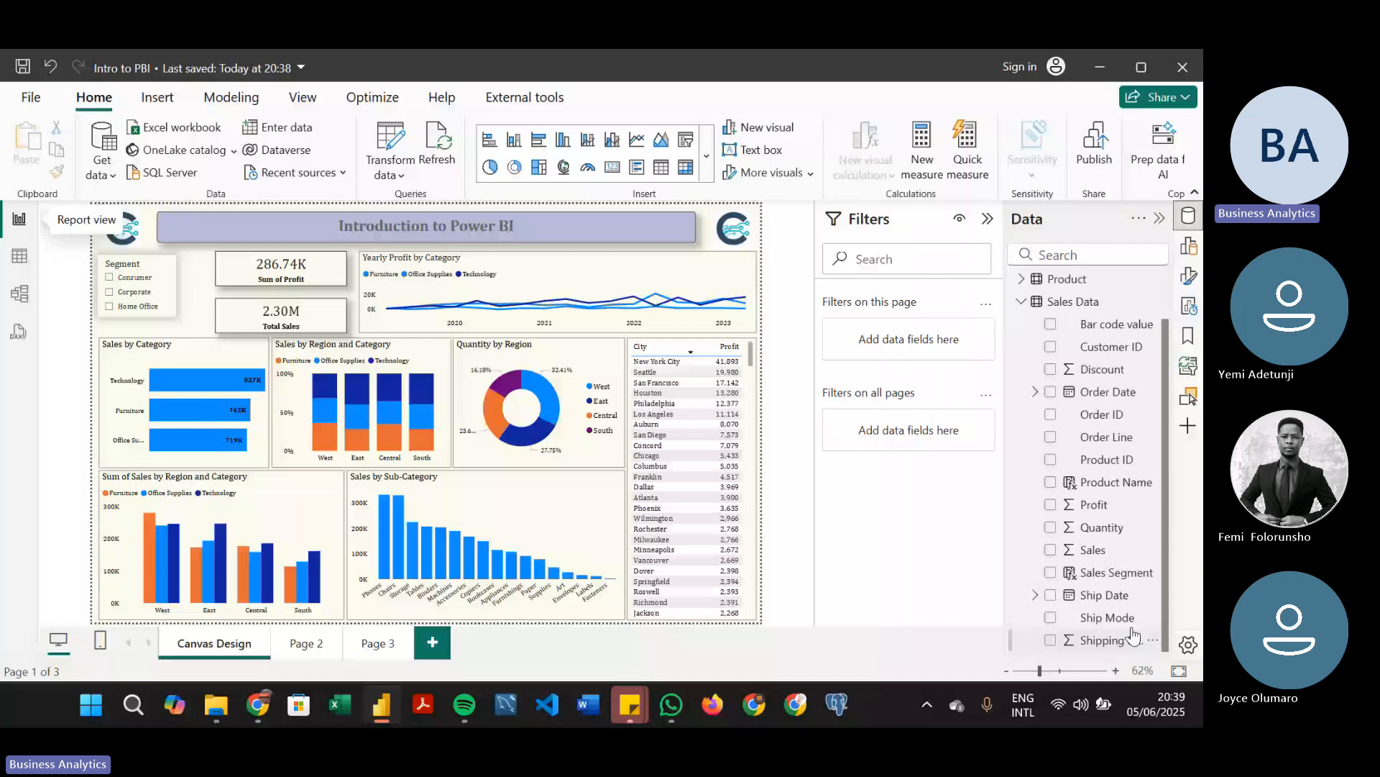
Filter only the Canvas Design page to the Standard Class ship mode, and remove that page filter
drag(1119, 617, 1049, 487)
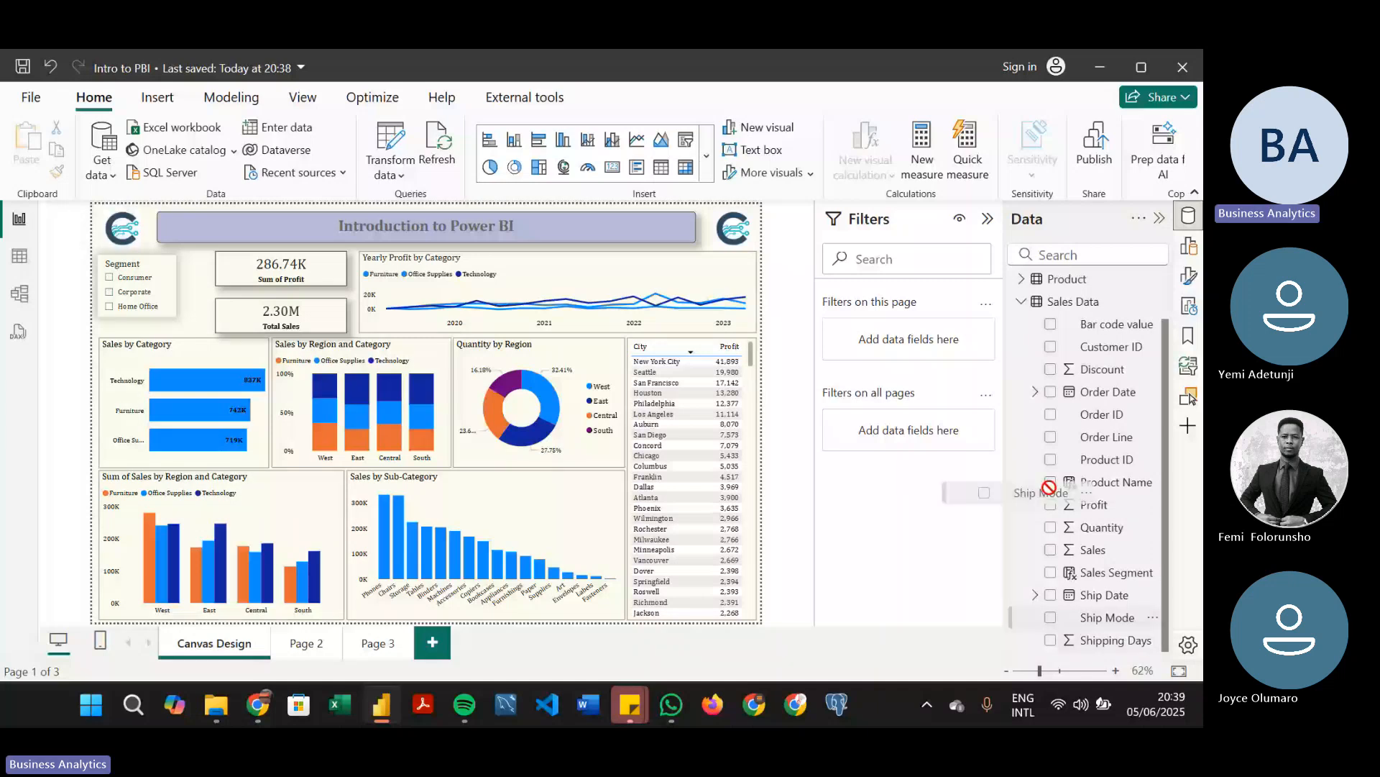
drag(1049, 488, 899, 342)
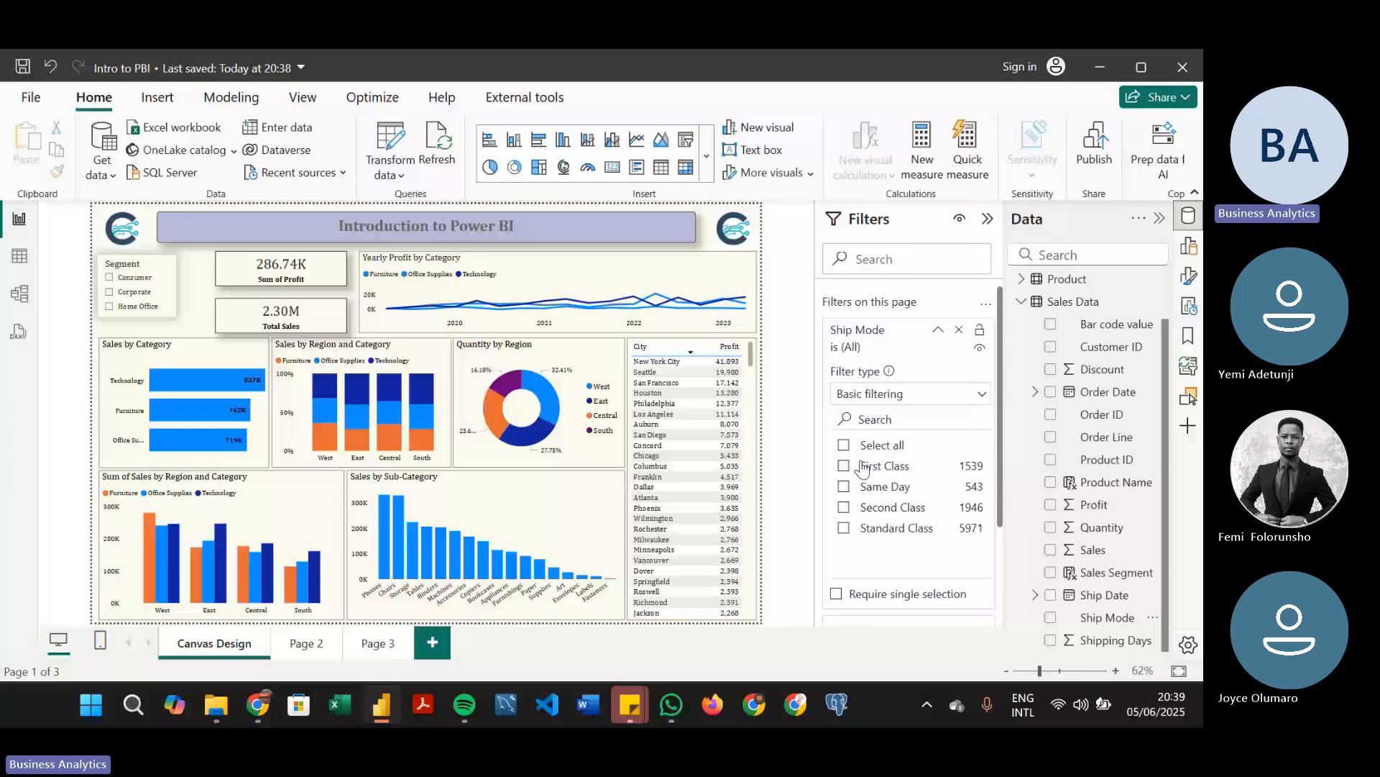
click(844, 528)
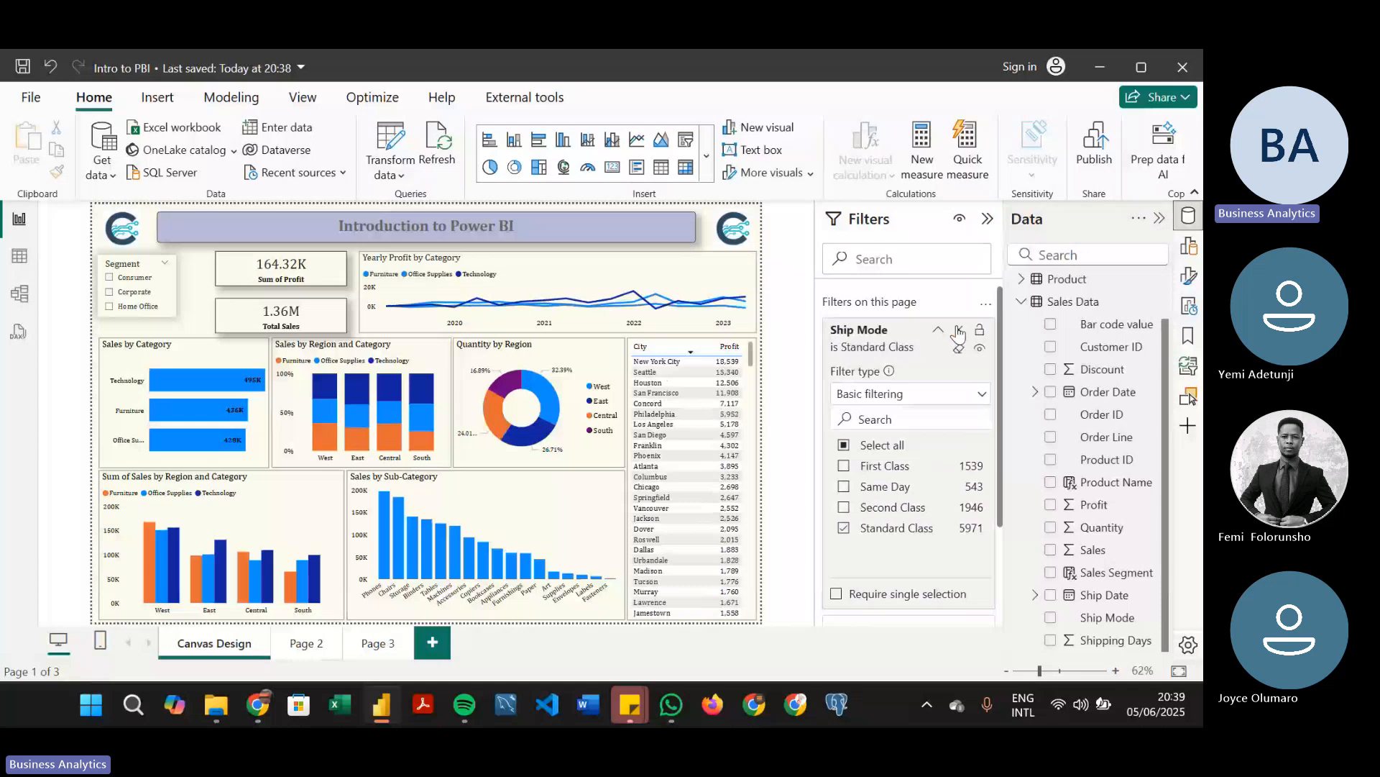
click(958, 331)
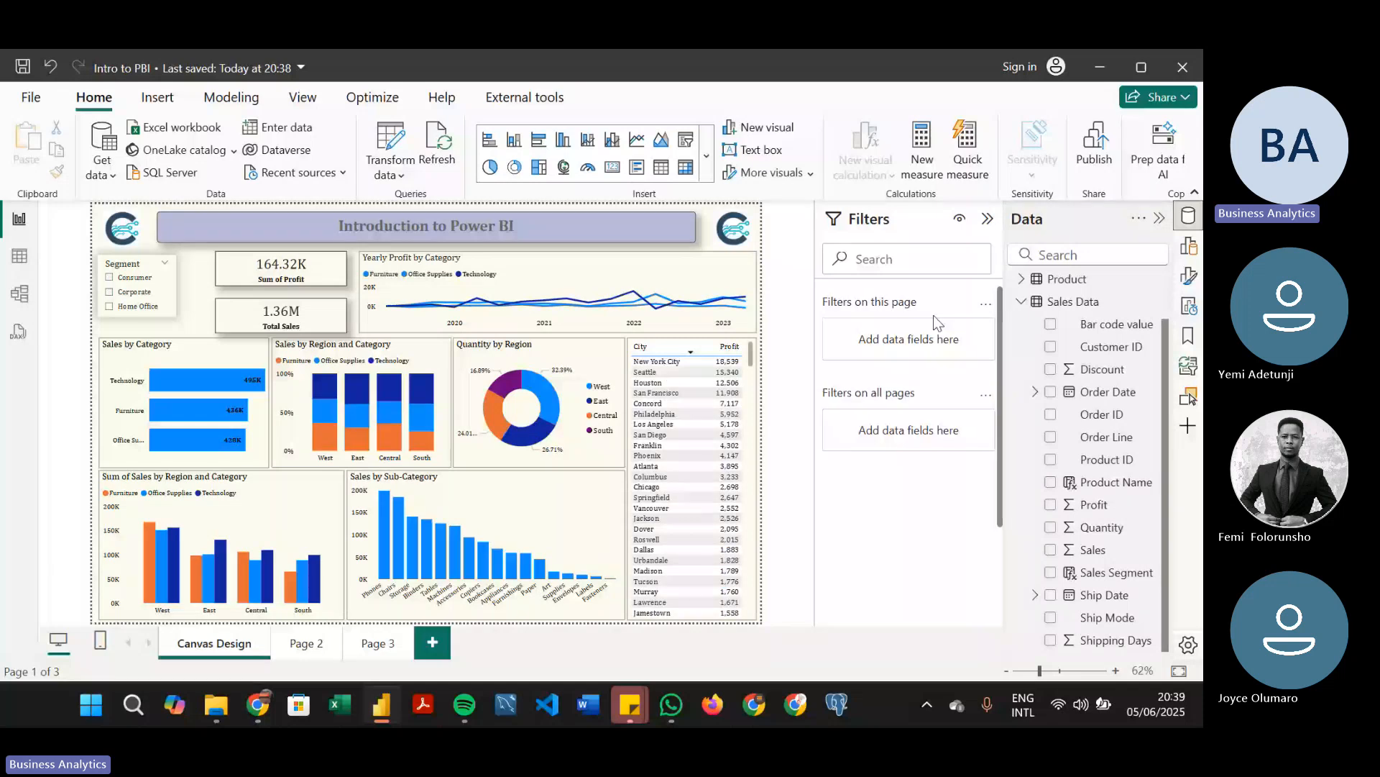
Add Ship Mode as a filter on all pages and restrict it to Standard Class
drag(1107, 617, 948, 430)
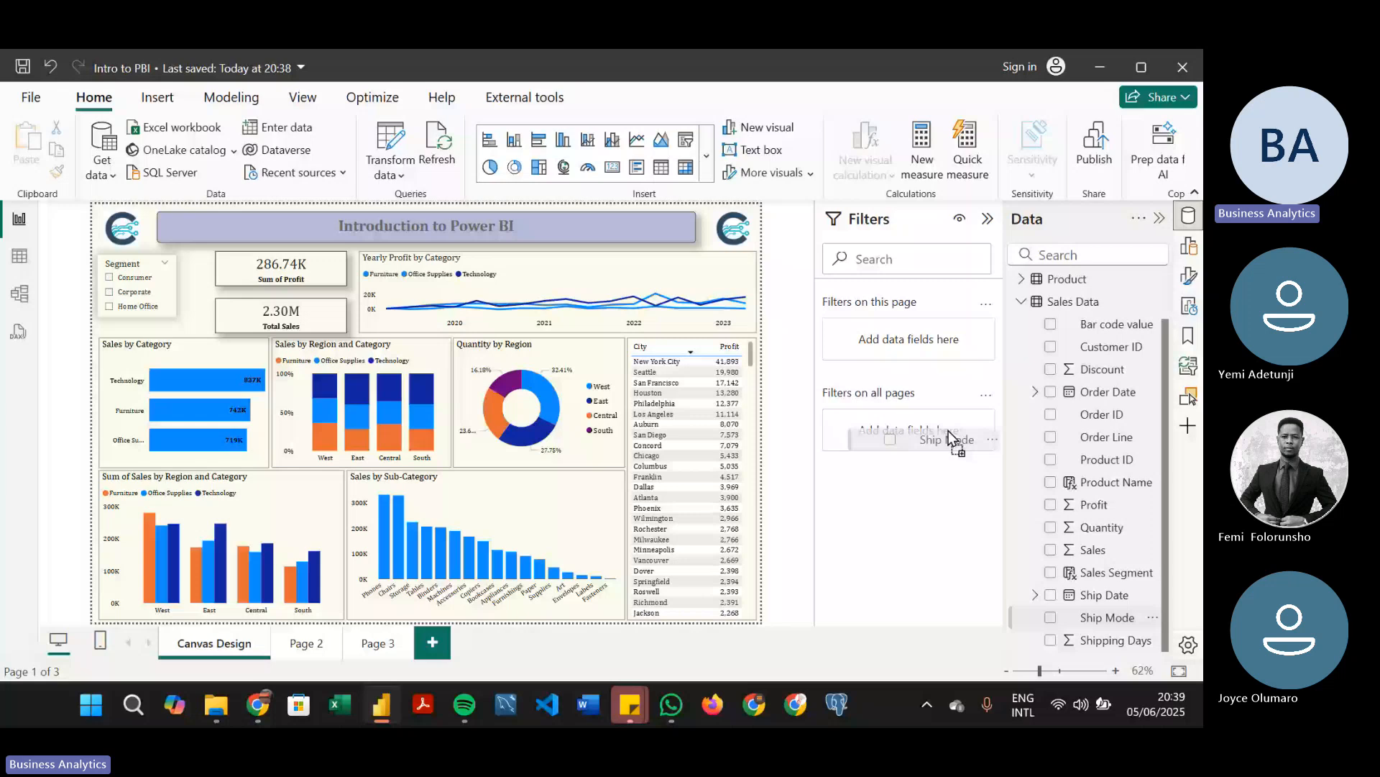
drag(948, 430, 947, 430)
click(844, 483)
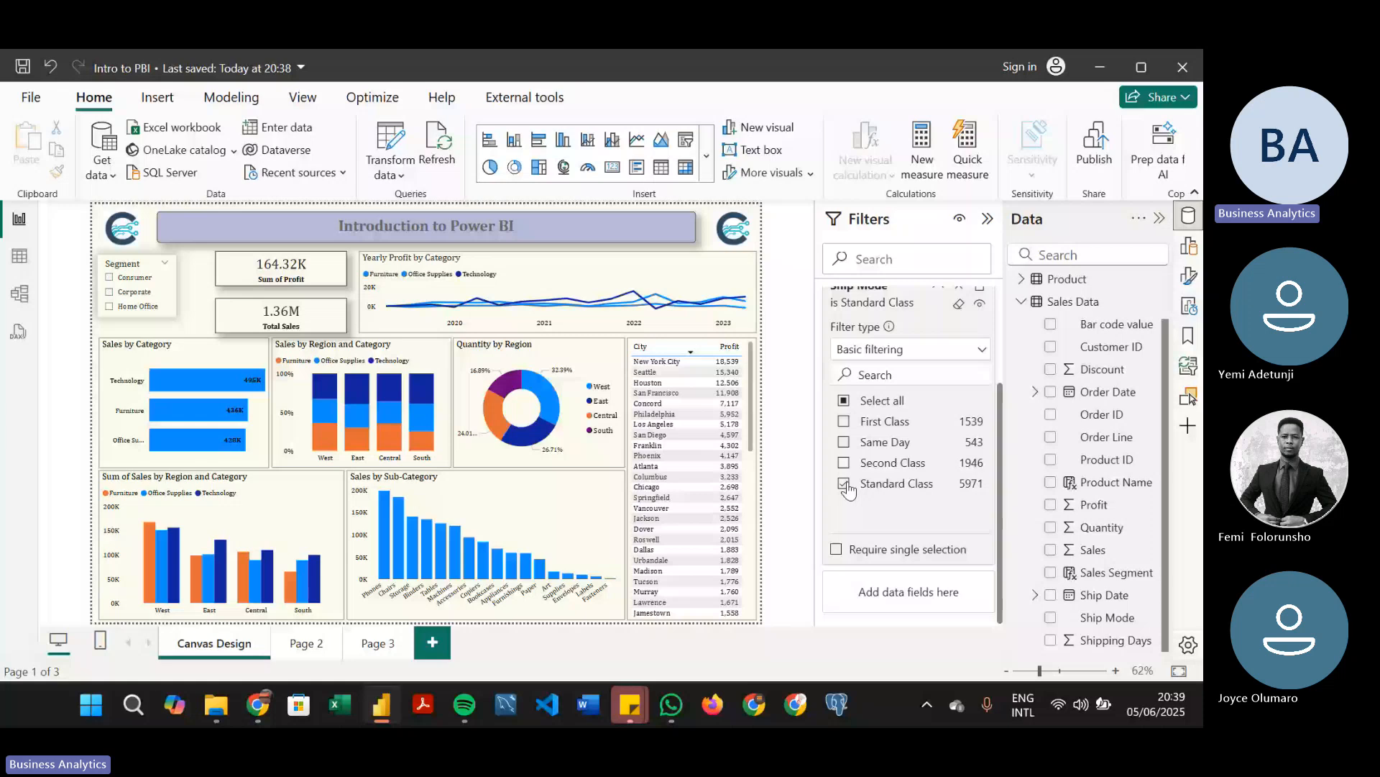
Check the effect of the all-pages Ship Mode filter on Page 3 and Page 2, and return to Canvas Design
click(365, 645)
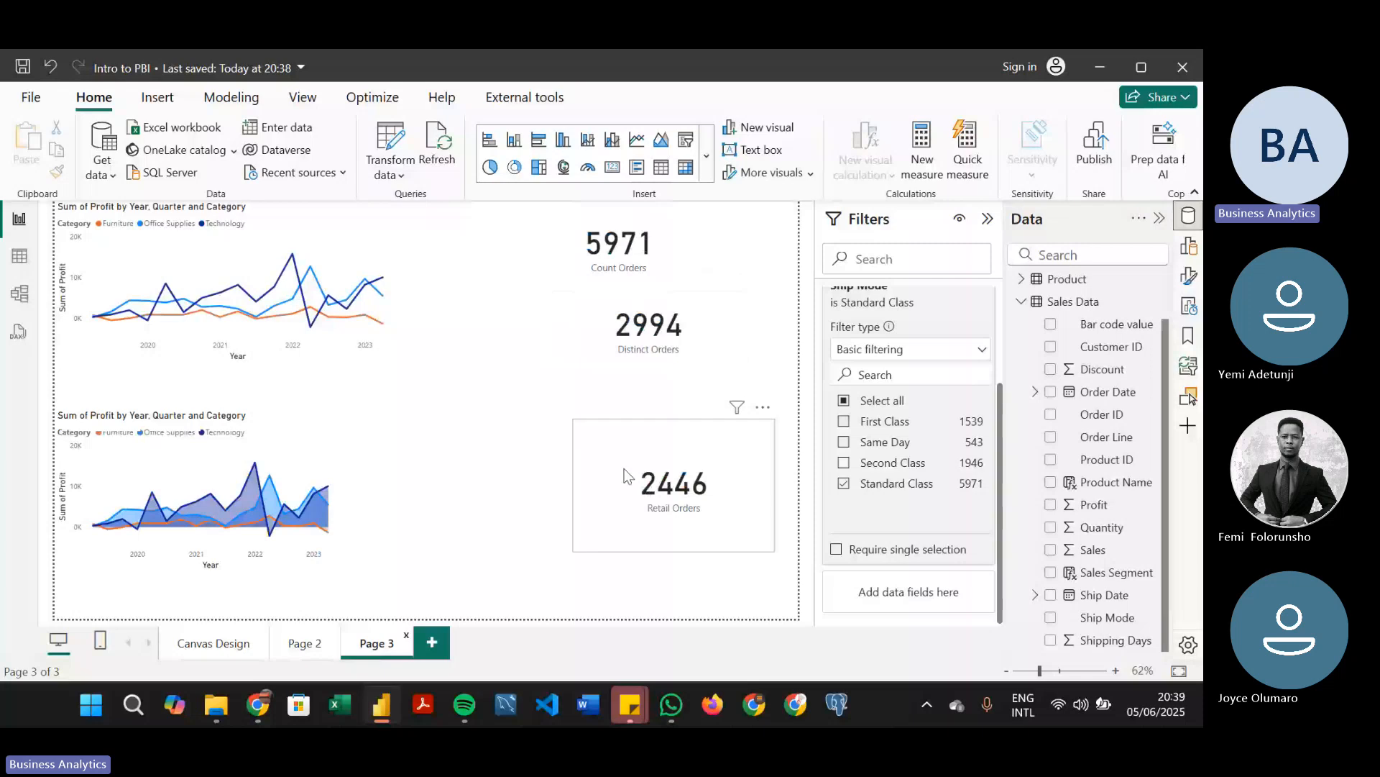
click(296, 645)
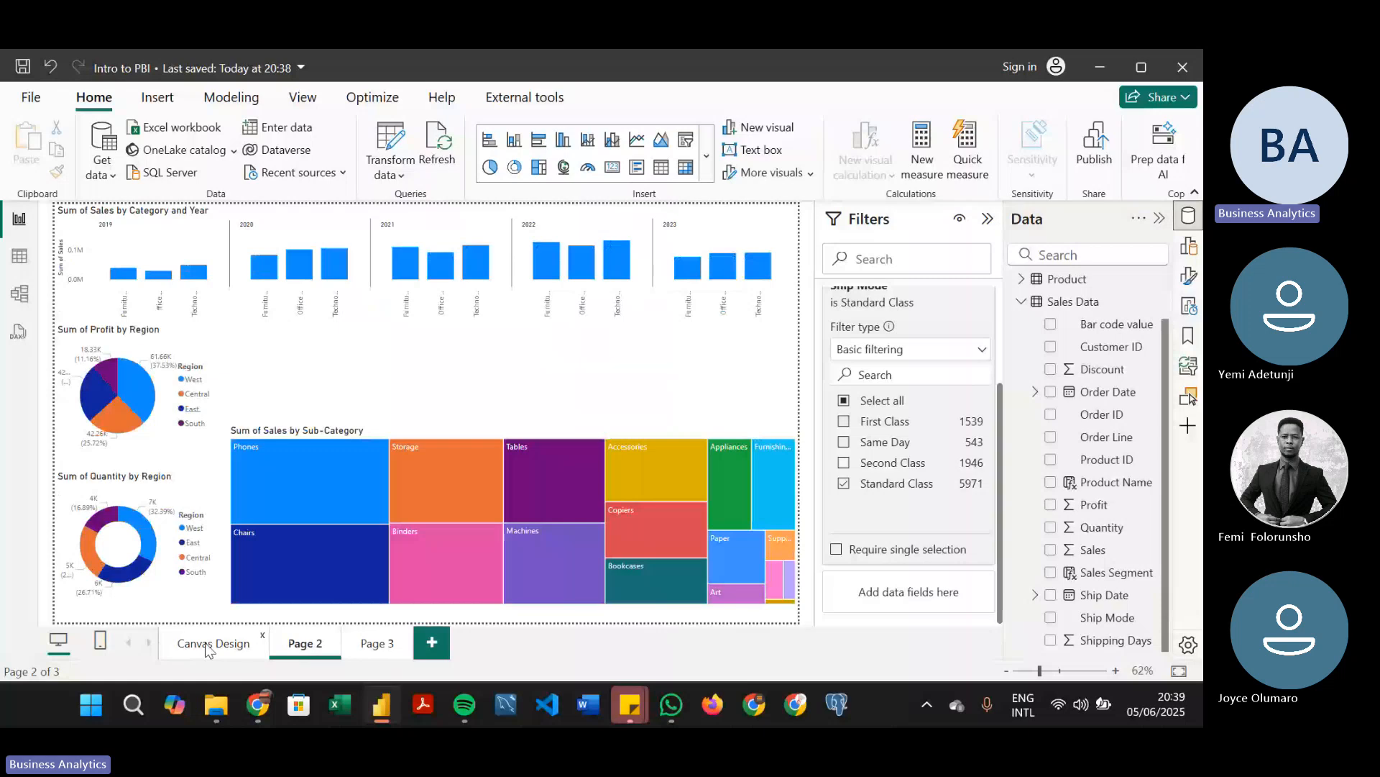
click(208, 647)
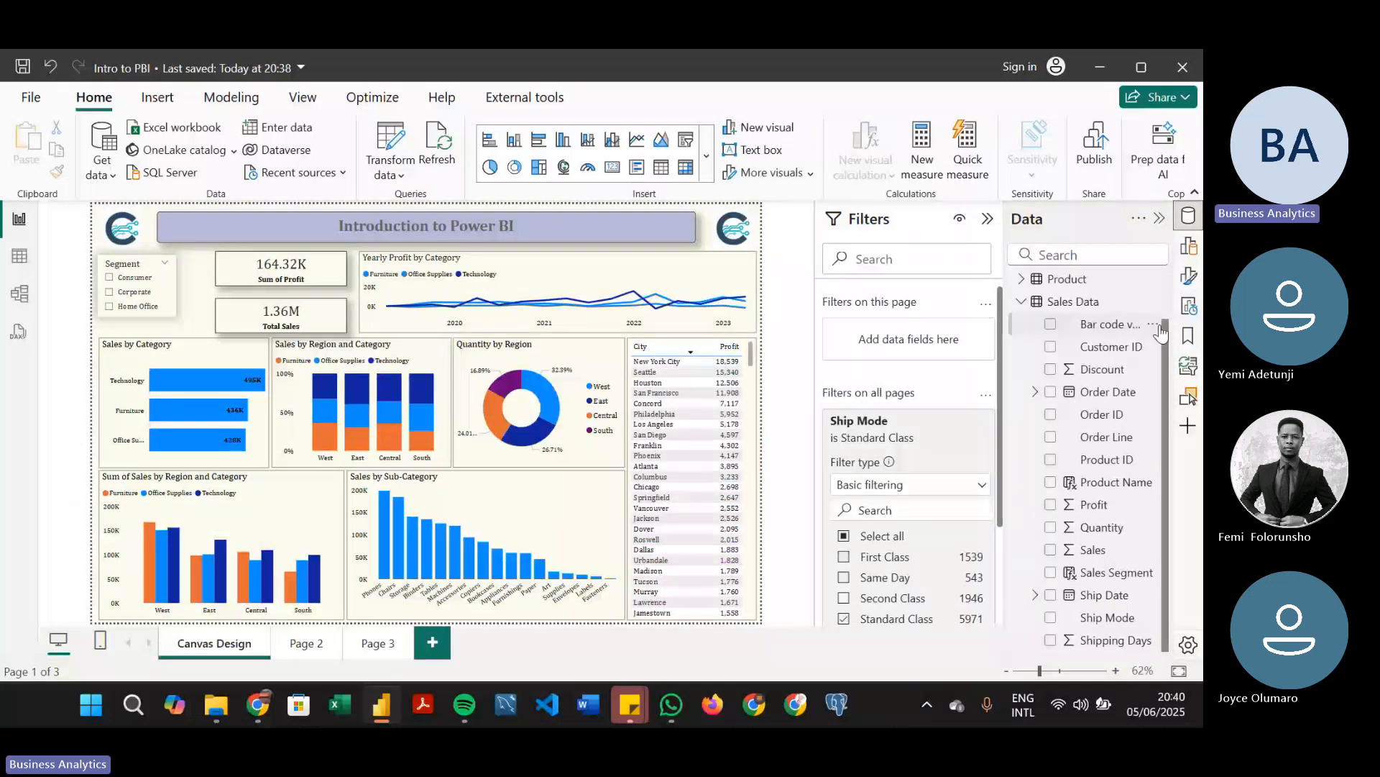
Collapse the Sales Data table's fields and clear the Standard Class selection from the all-pages Ship Mode filter
drag(1161, 332, 1165, 296)
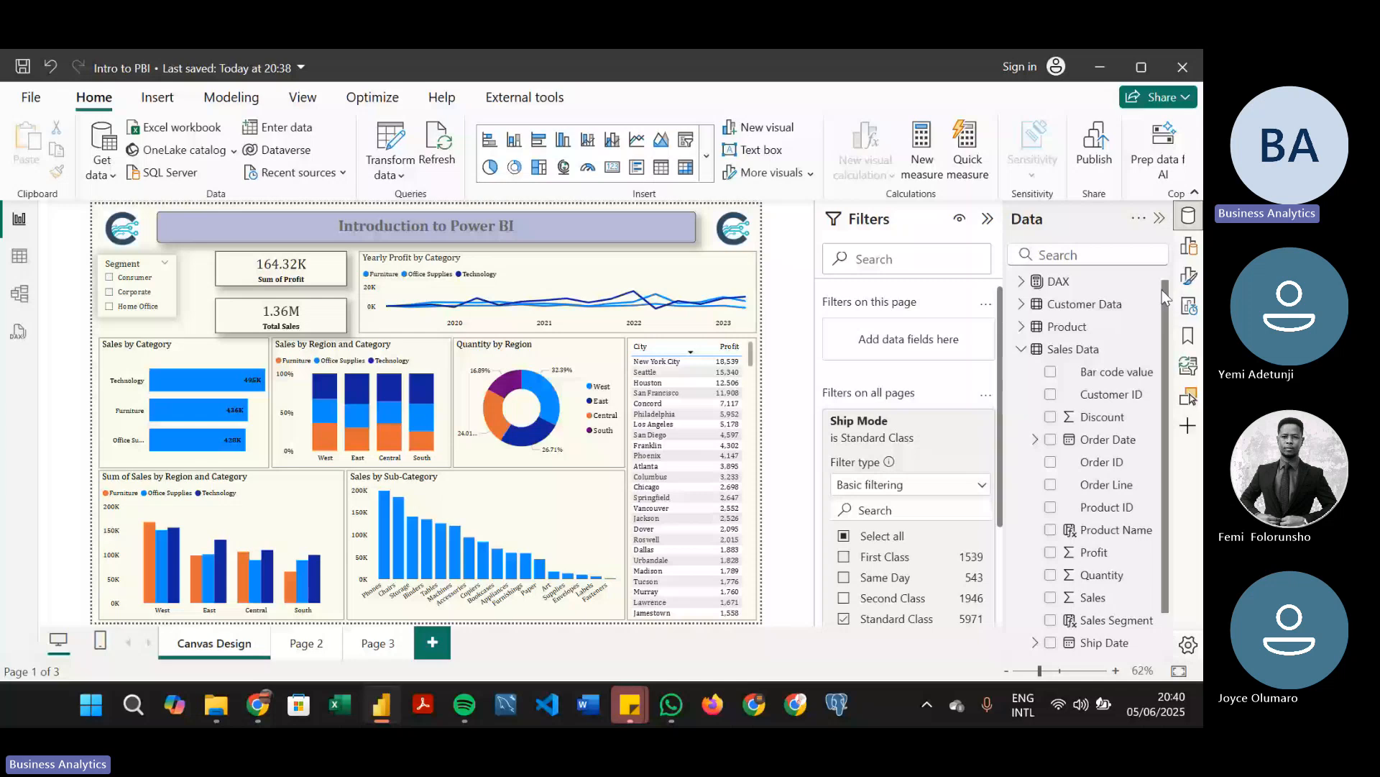
click(1021, 350)
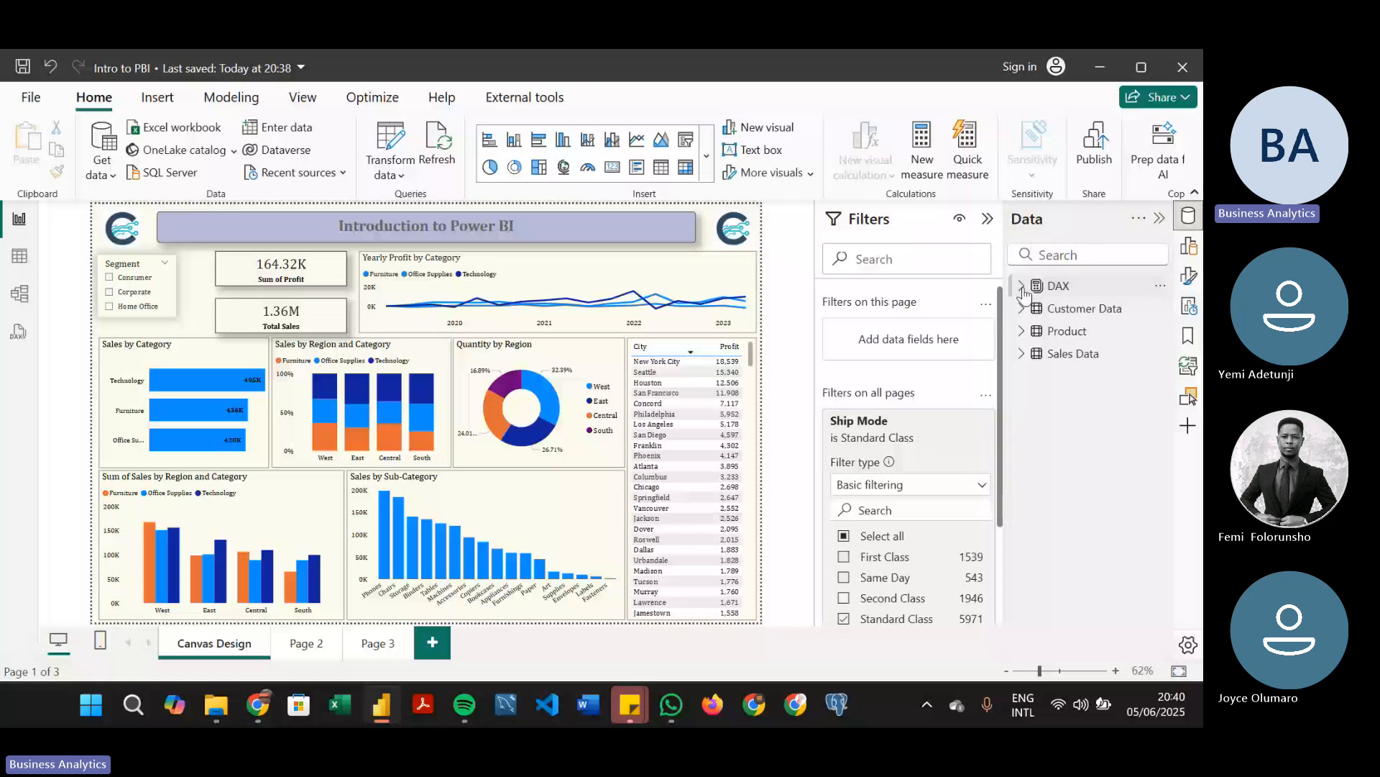
scroll(995, 408, down, 3)
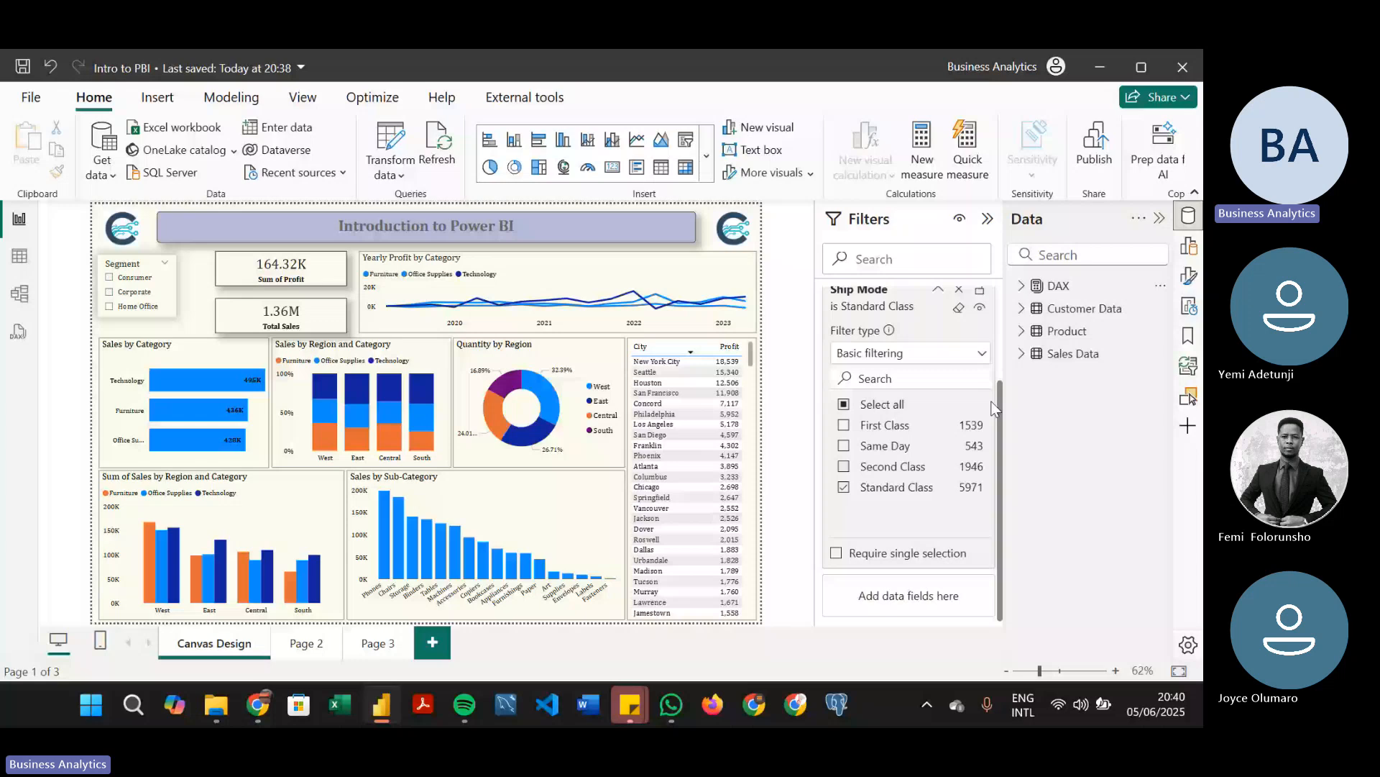
click(958, 307)
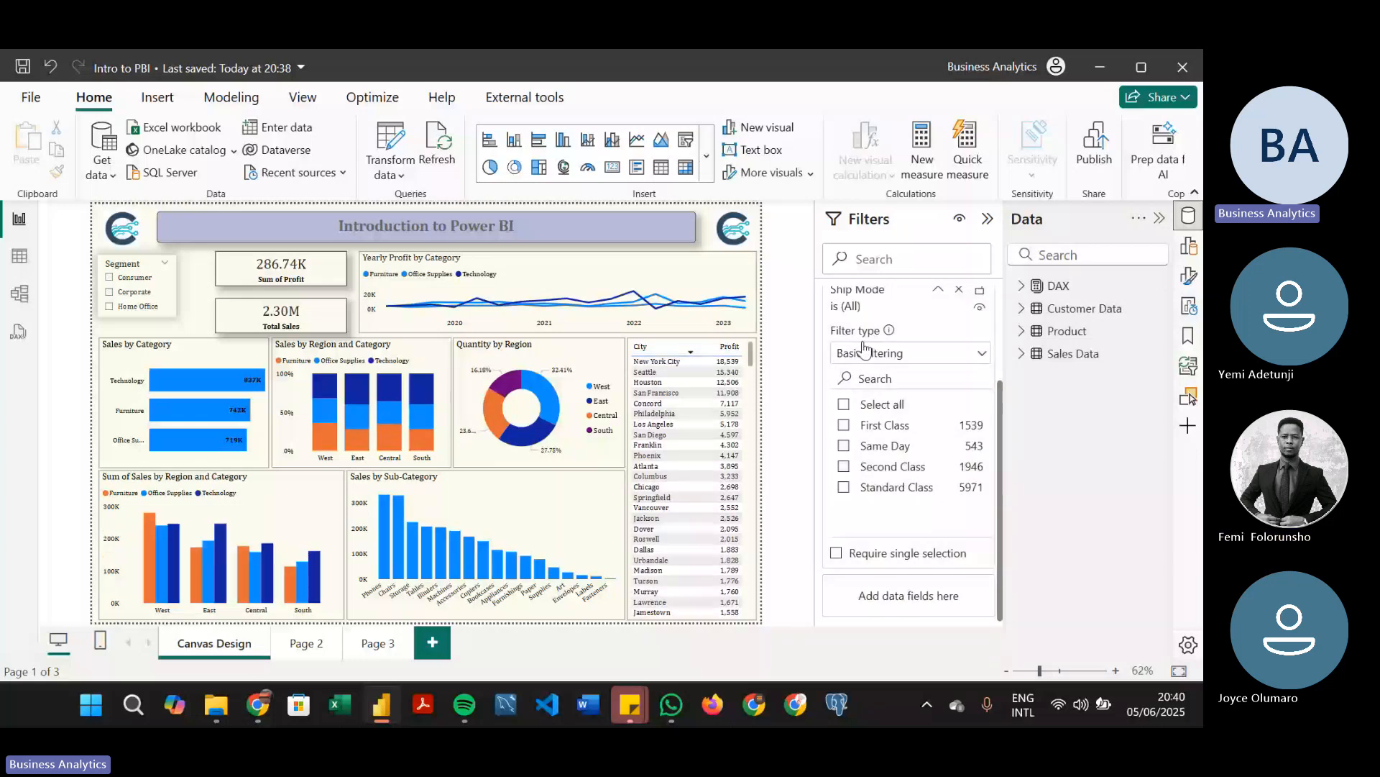
Restrict the all-pages Ship Mode filter to Second Class, and remove that filter from all pages
click(844, 465)
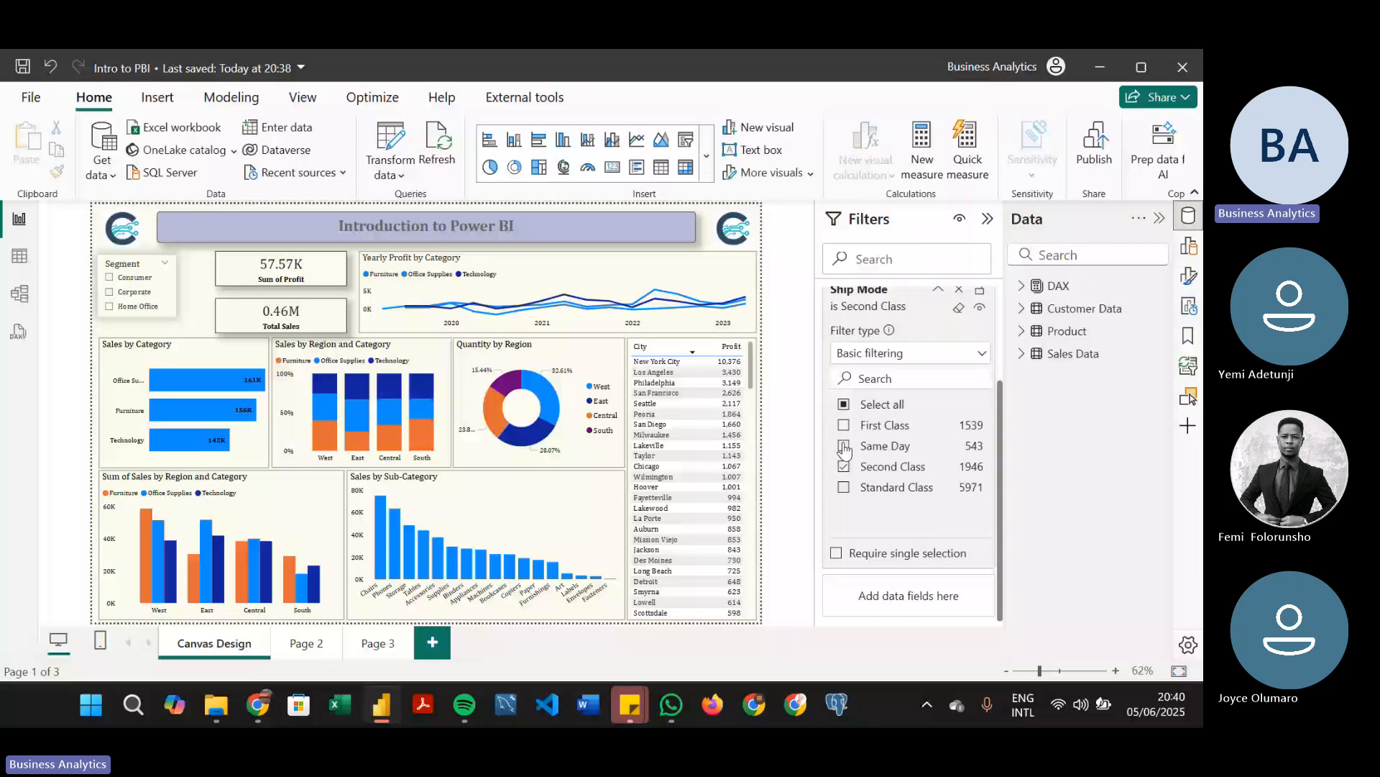
scroll(846, 450, up, 2)
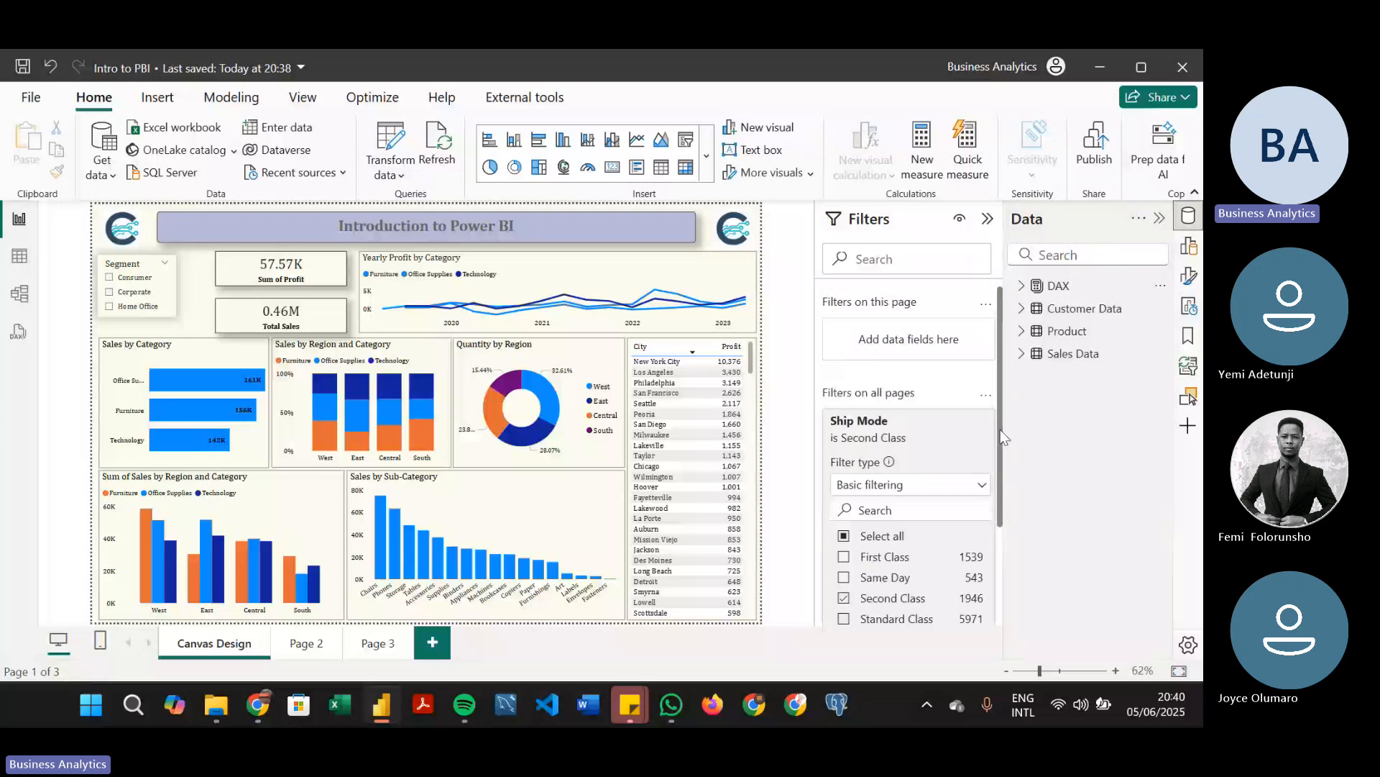
scroll(1000, 447, down, 1)
scroll(978, 424, up, 1)
click(939, 420)
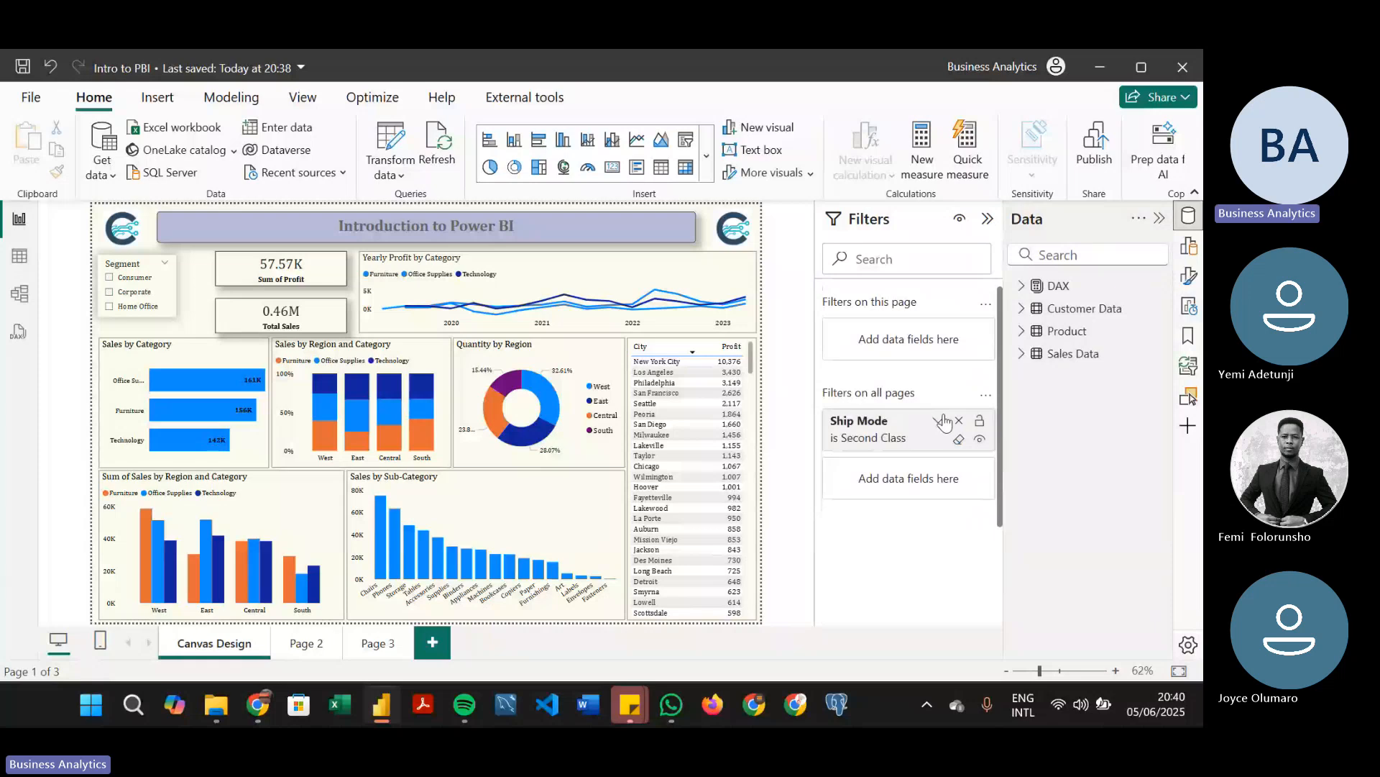
click(959, 420)
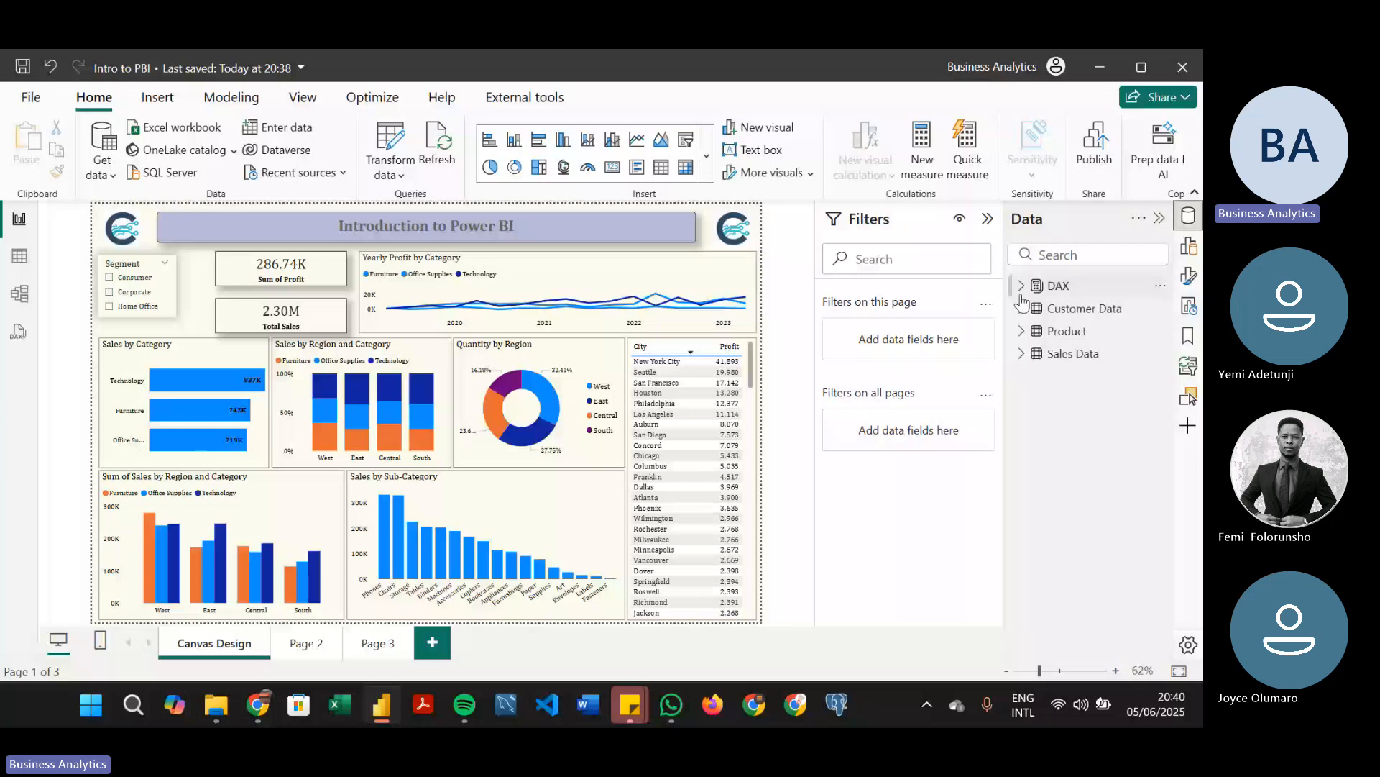
Filter only the Yearly Profit by Category chart to the cities Akron, Allen and Amarillo, and remove that City filter
click(656, 261)
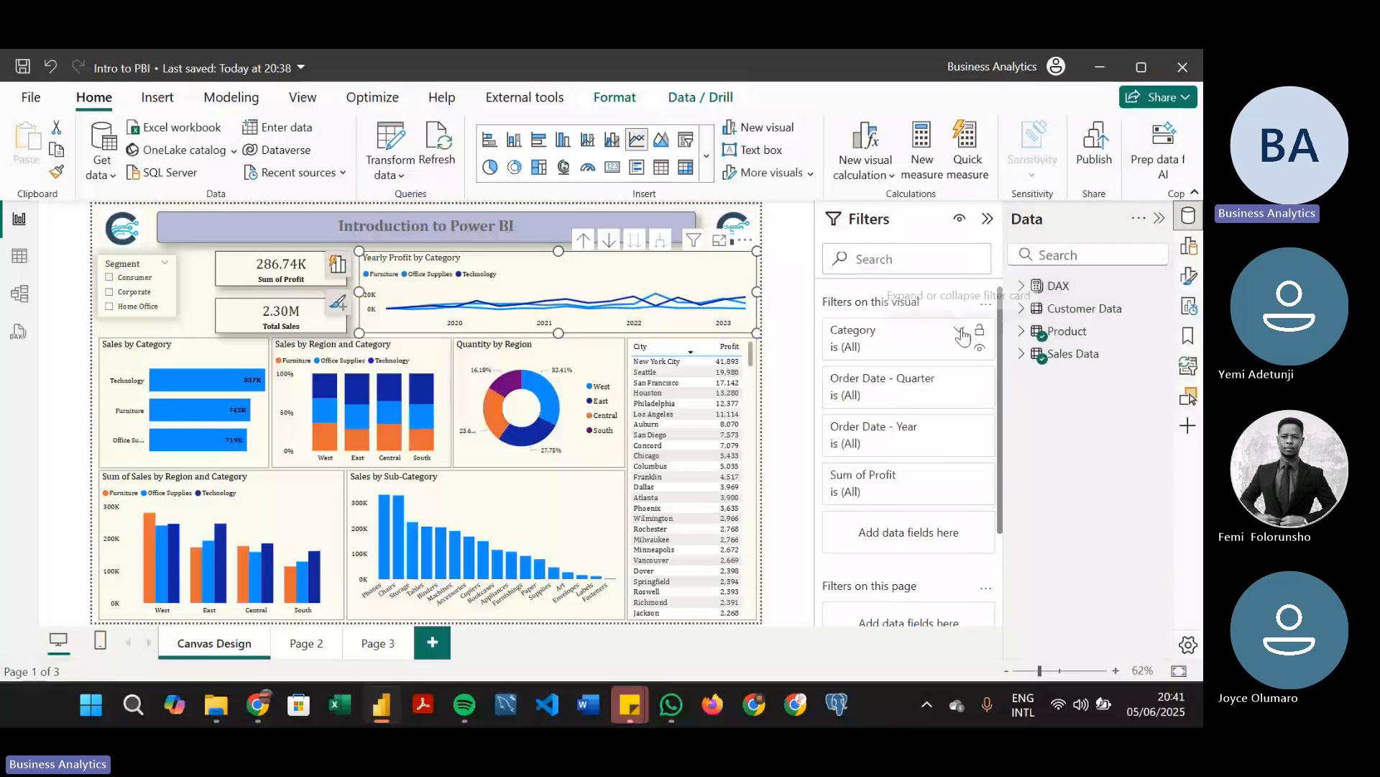
click(1021, 308)
mouse_move(1087, 376)
mouse_down()
mouse_move(1005, 429)
mouse_move(1105, 389)
mouse_up()
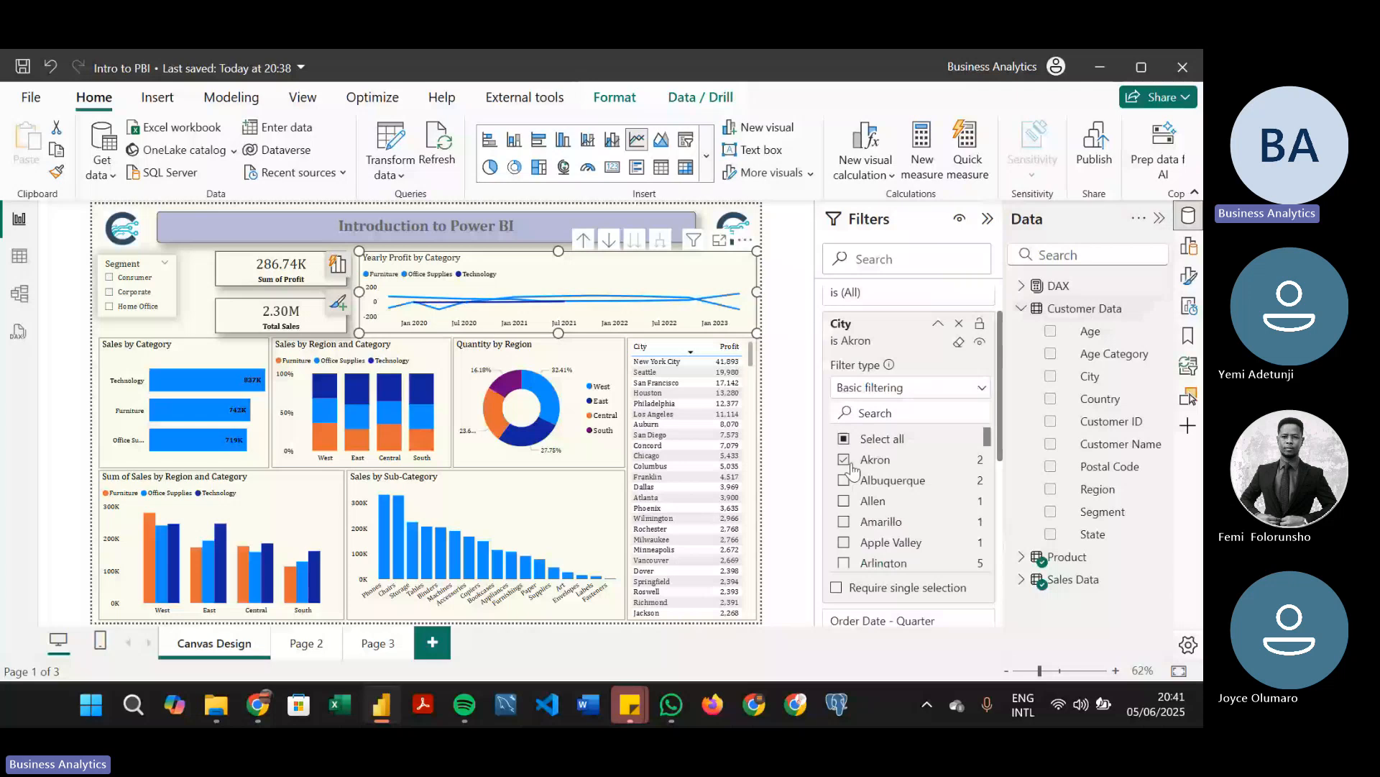
click(844, 501)
click(844, 521)
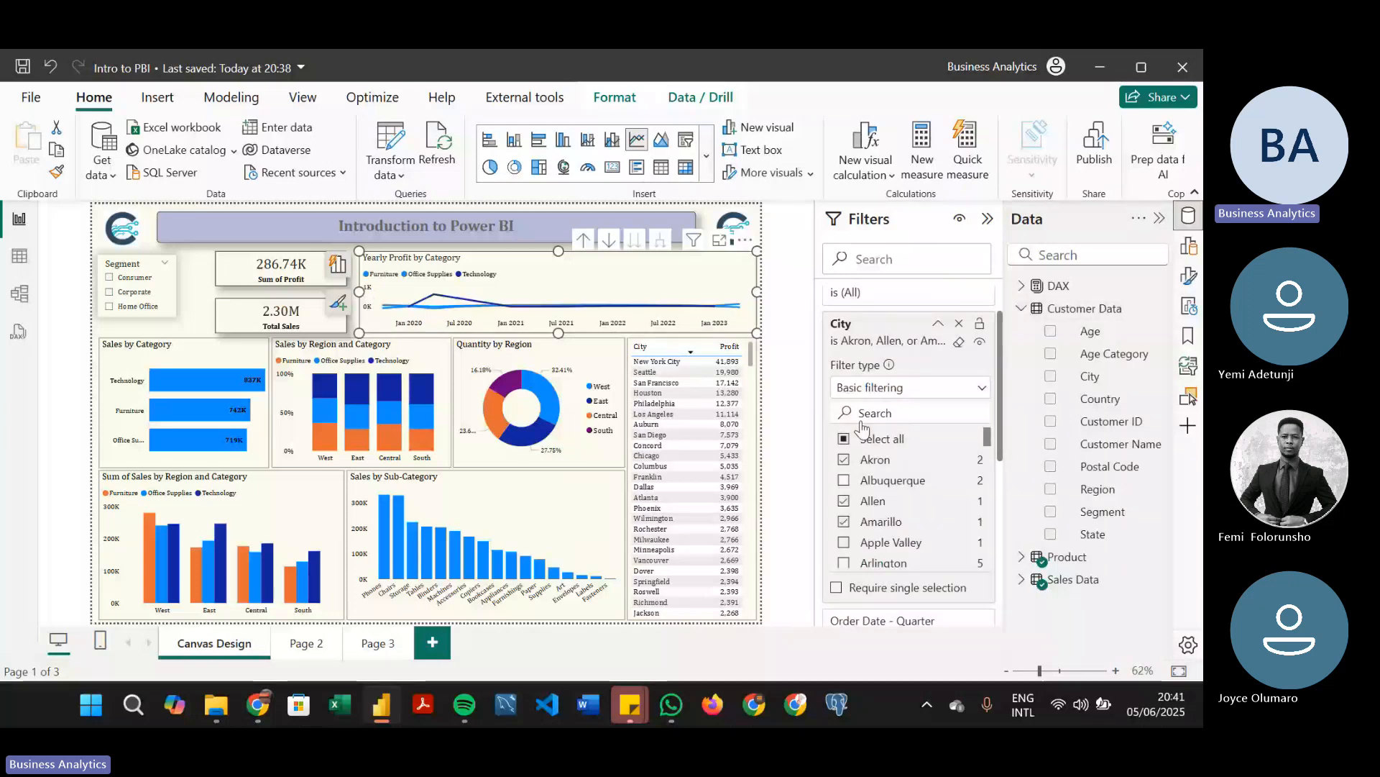
click(959, 343)
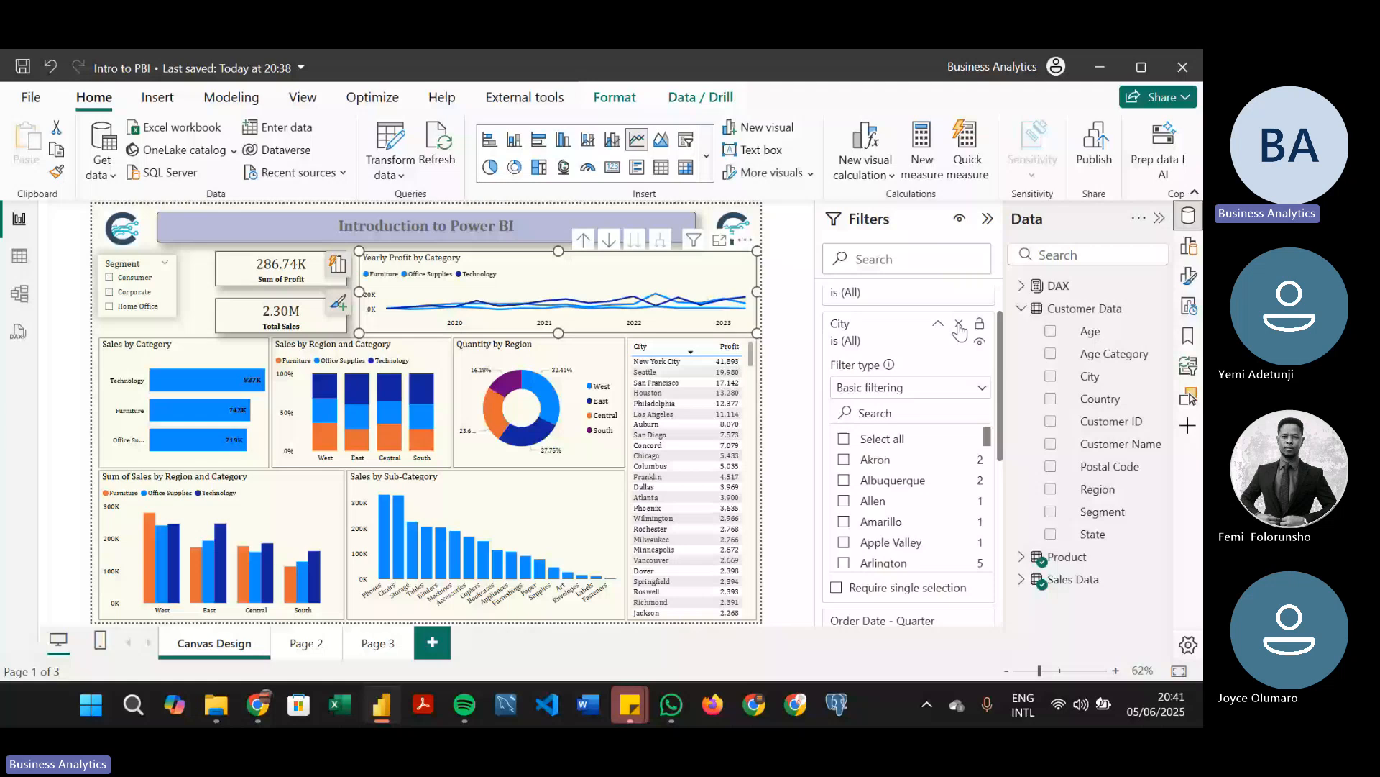
click(959, 329)
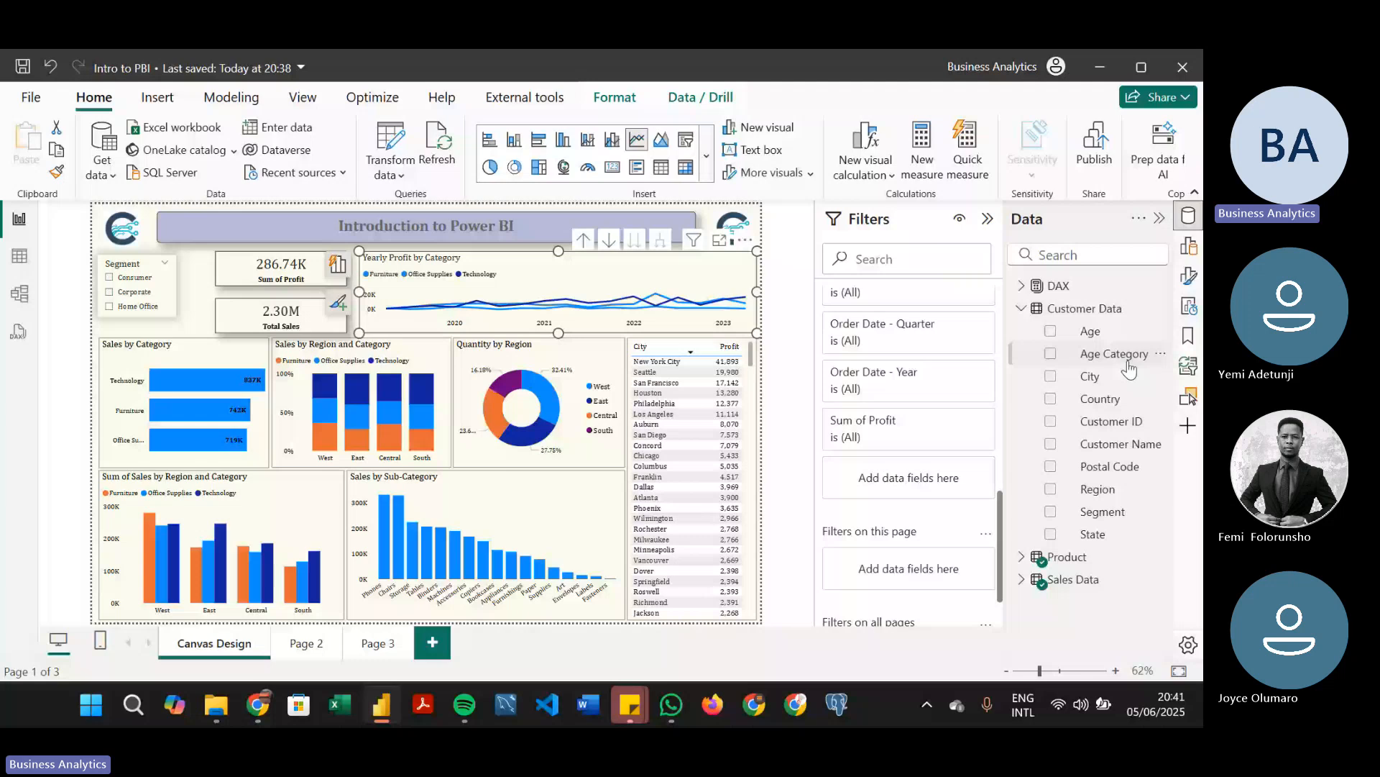
Add City as a filter on the Yearly Profit by Category chart and include every city except Akron and Albuquerque
drag(1127, 375, 909, 487)
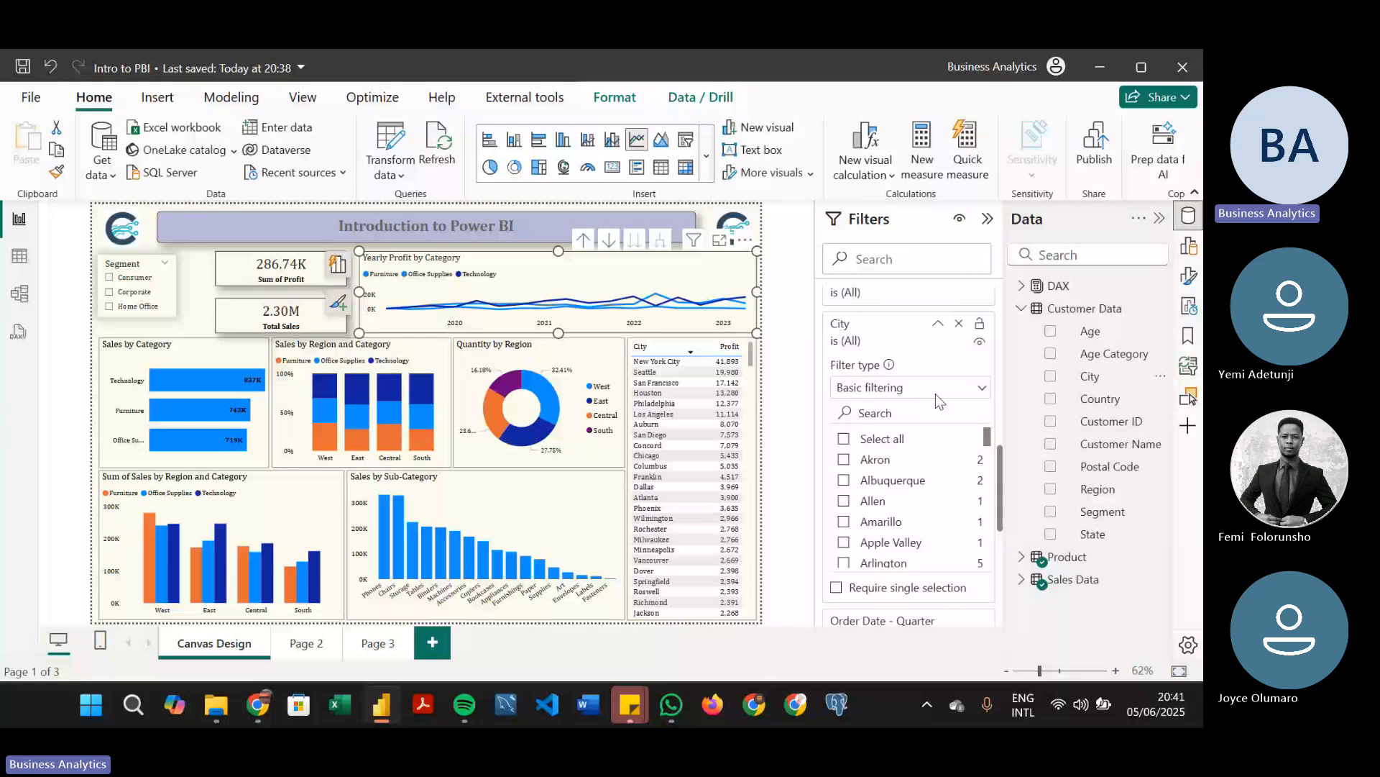
click(843, 439)
click(843, 460)
click(844, 480)
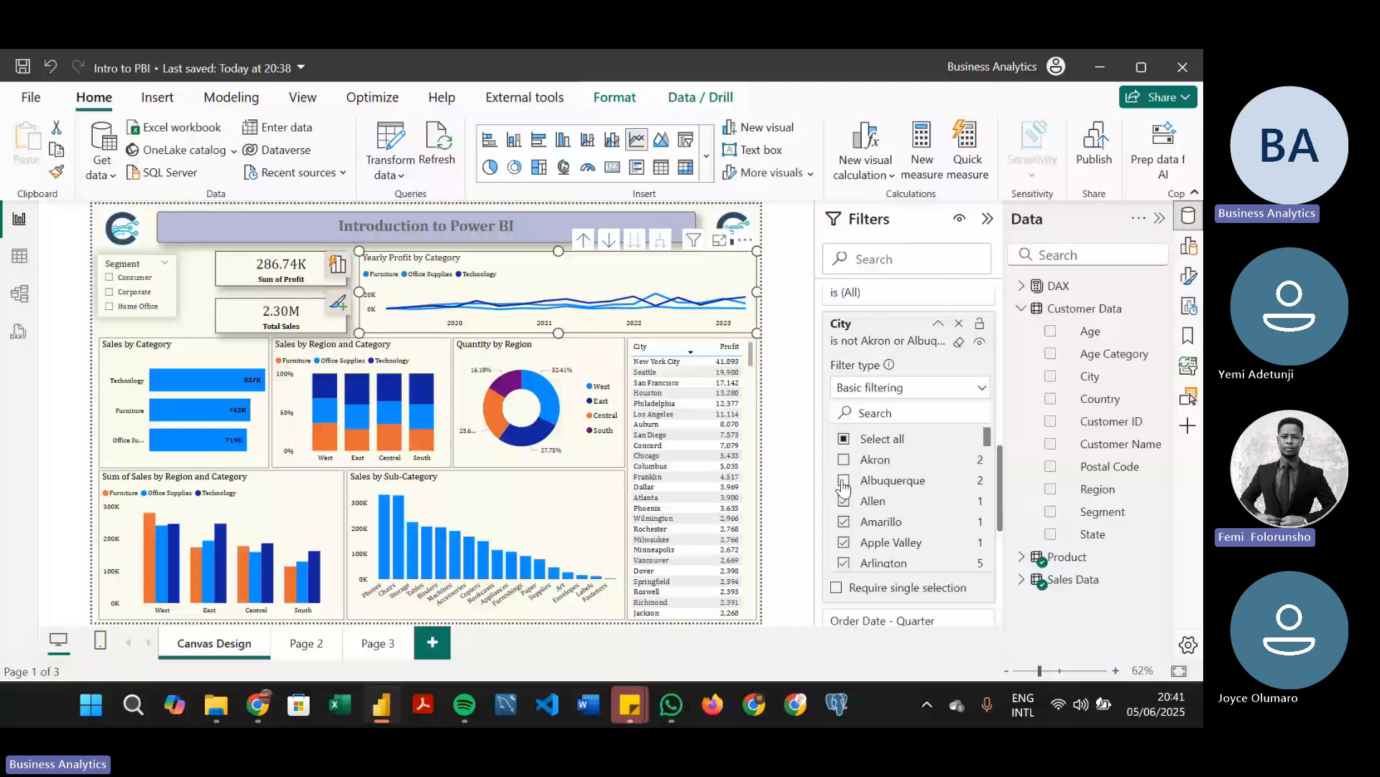
Examine the comparison conditions offered by the Sum of Sales filter on the Sales by Sub-Category chart
click(515, 519)
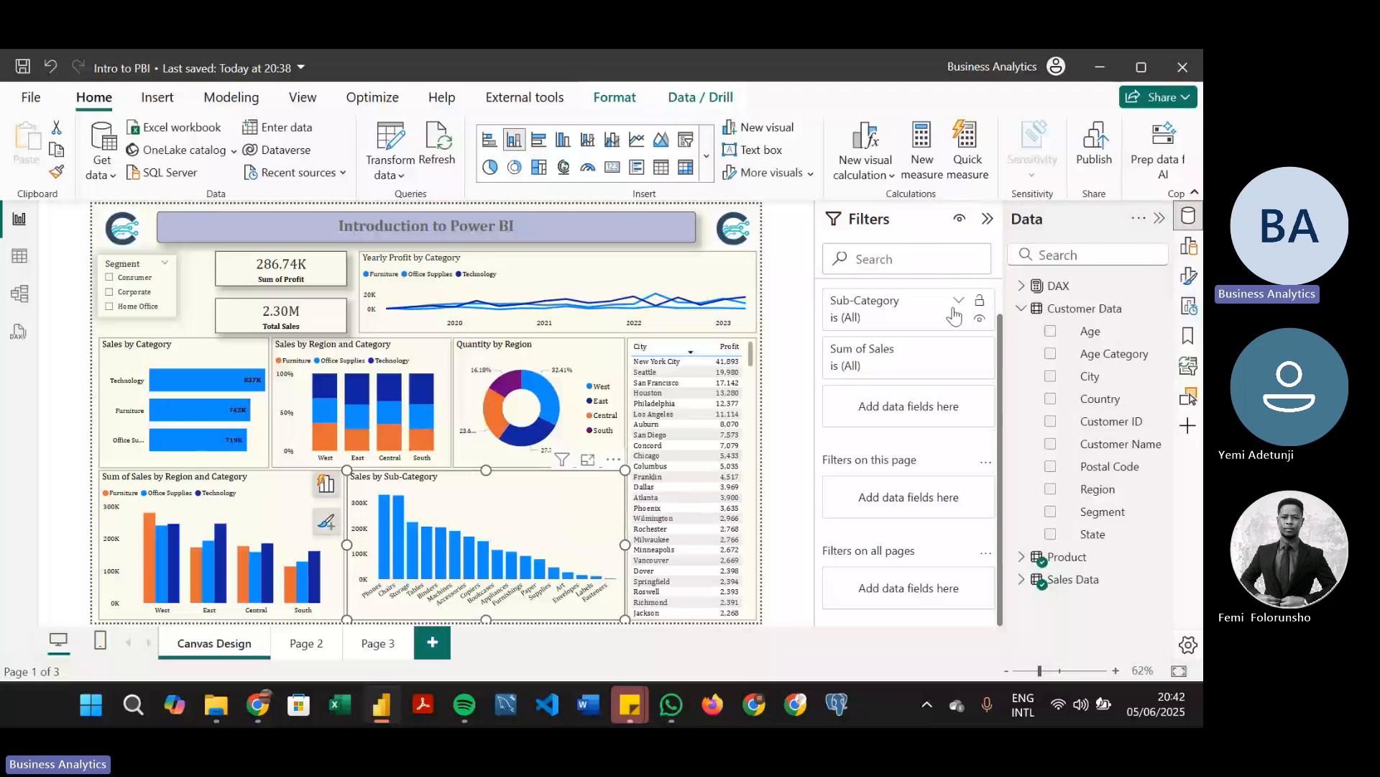
click(955, 367)
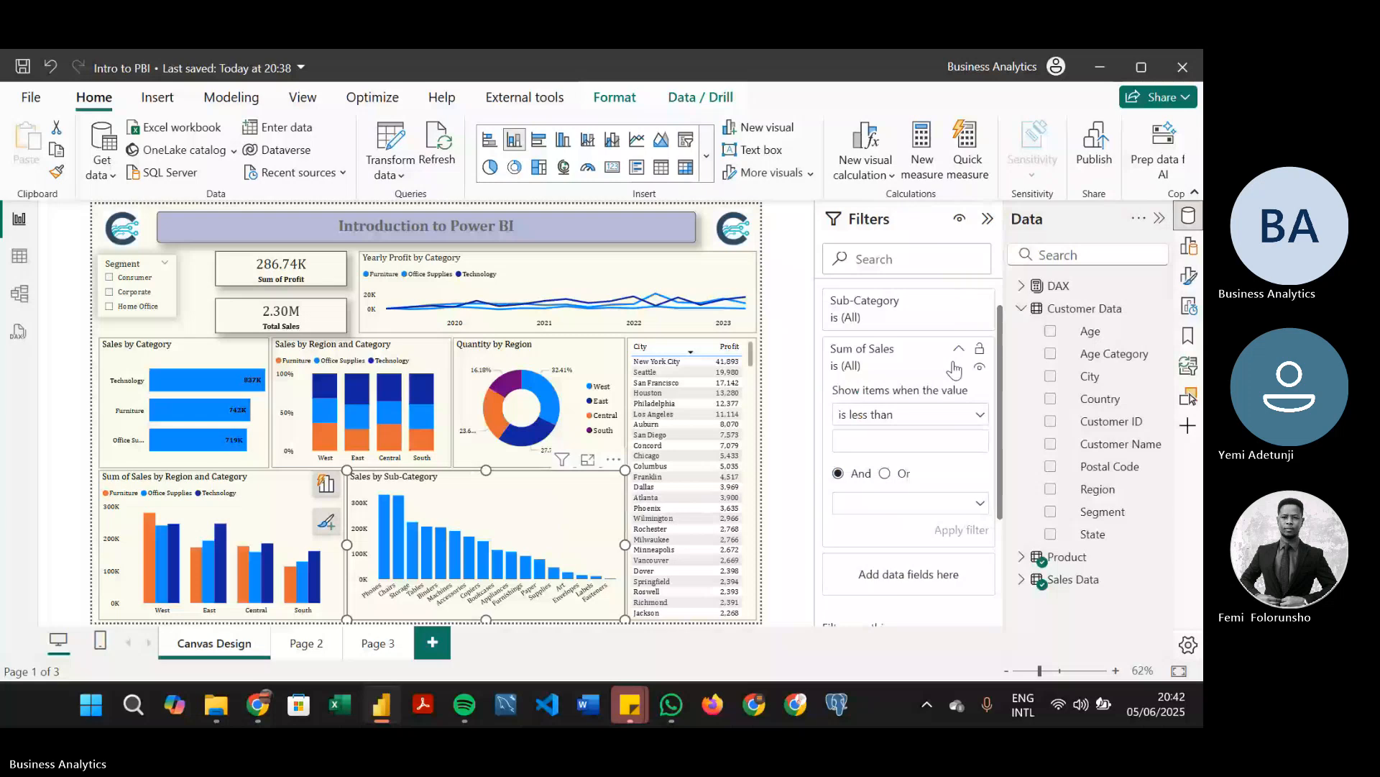
click(967, 415)
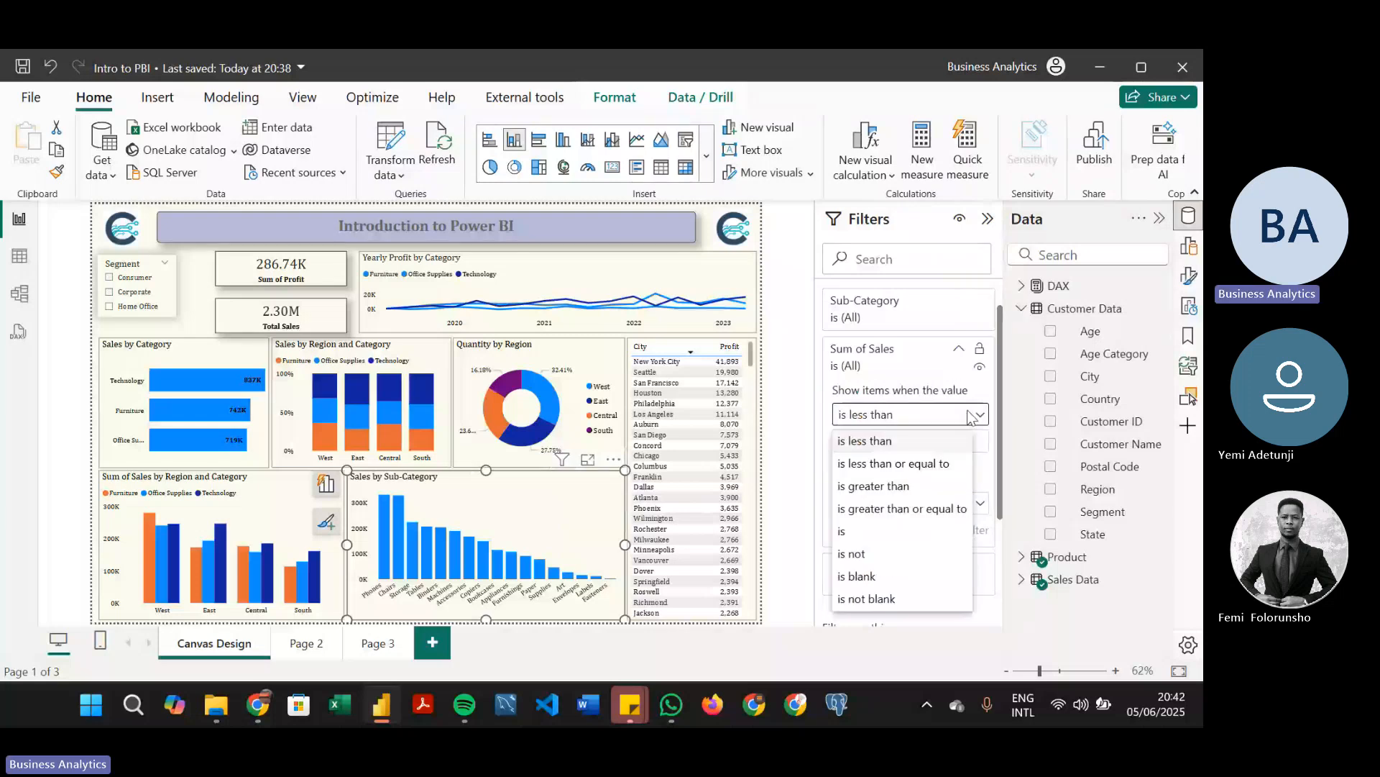
click(955, 354)
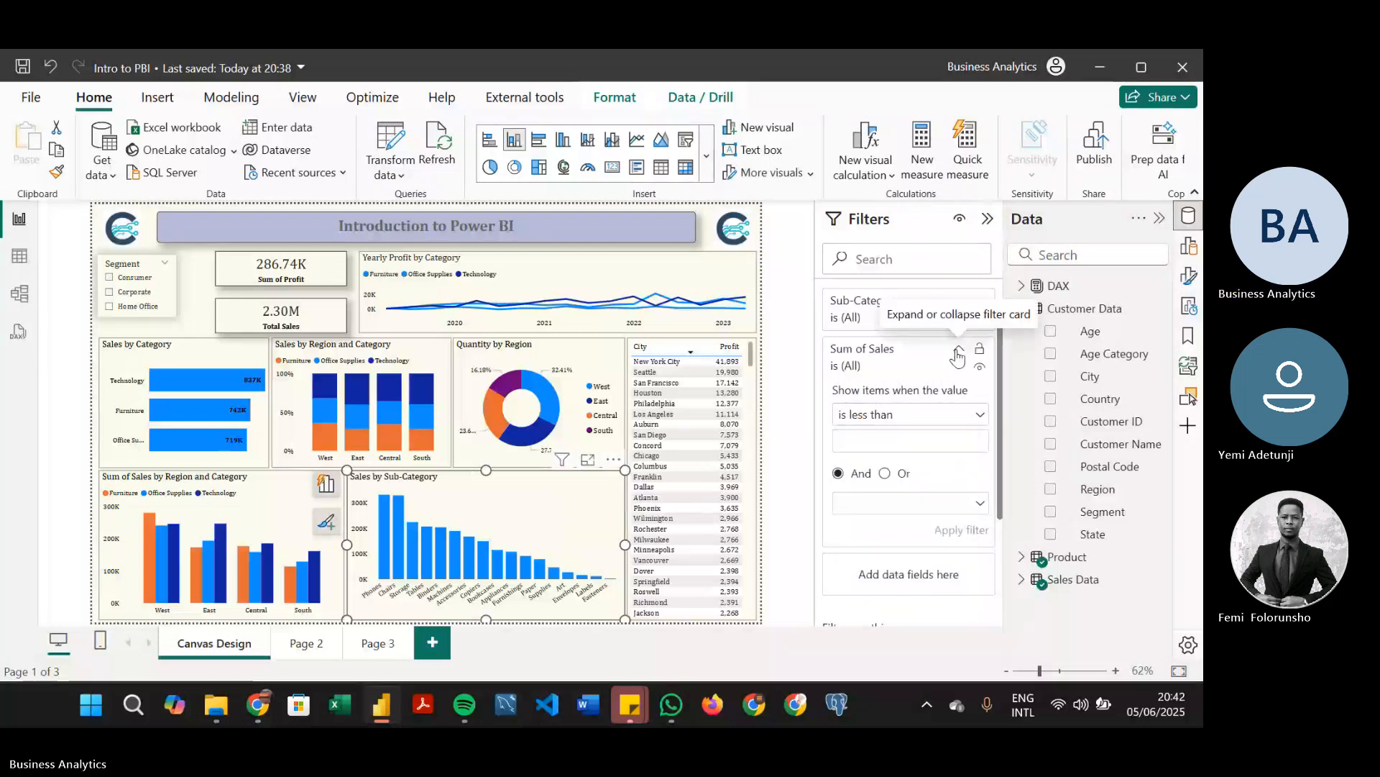
click(958, 354)
Exclude Accessories, Appliances and Art from the Sales by Sub-Category chart, and clear that Sub-Category selection
click(958, 307)
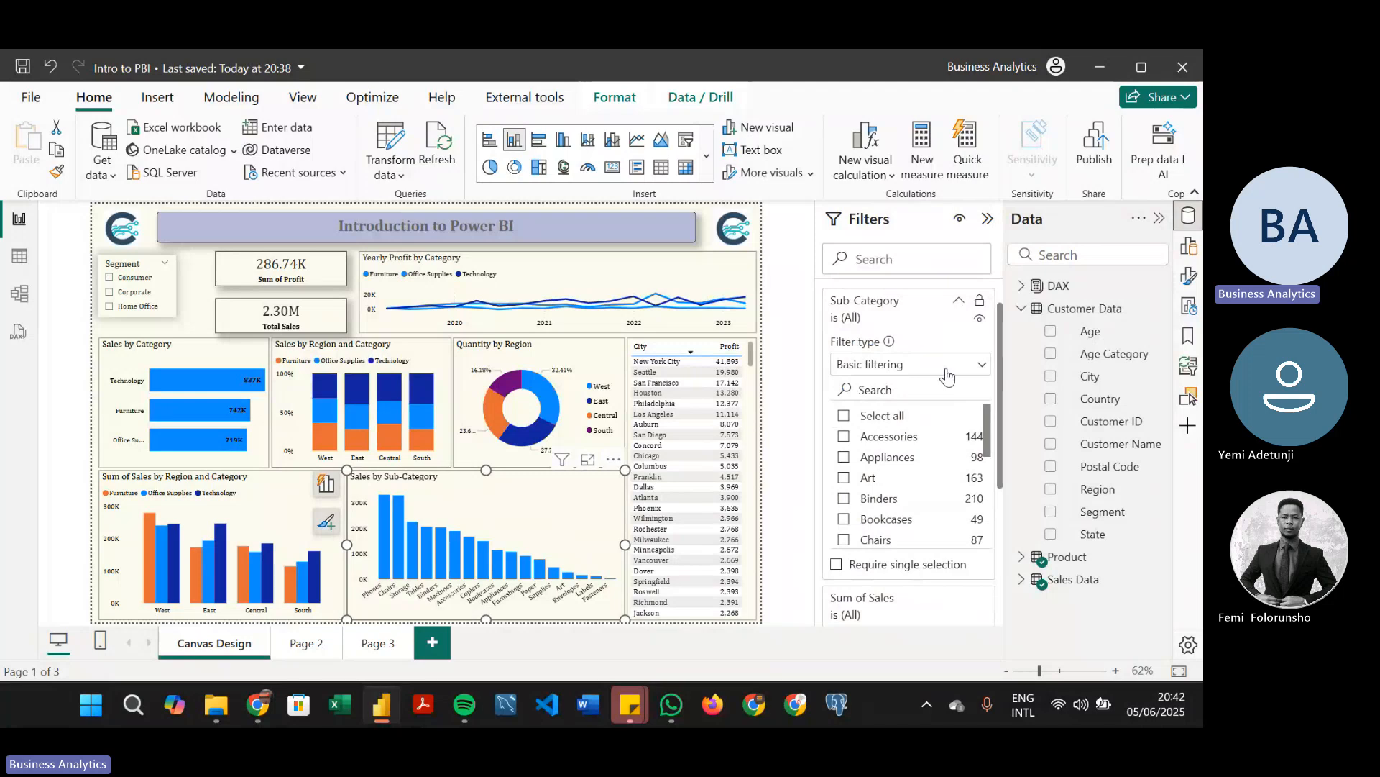
mouse_move(987, 425)
mouse_down()
mouse_move(985, 480)
mouse_move(987, 423)
mouse_up()
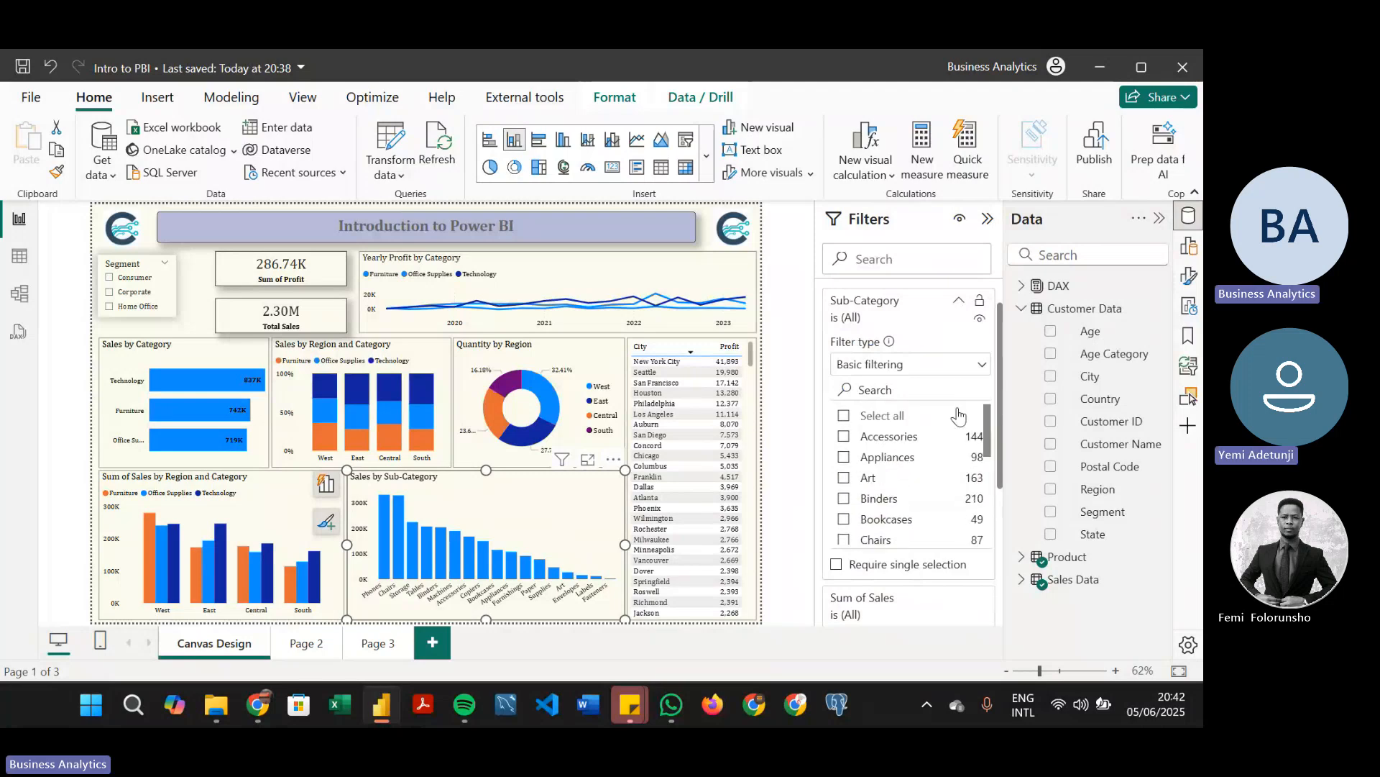
click(897, 417)
click(844, 436)
click(845, 458)
click(844, 479)
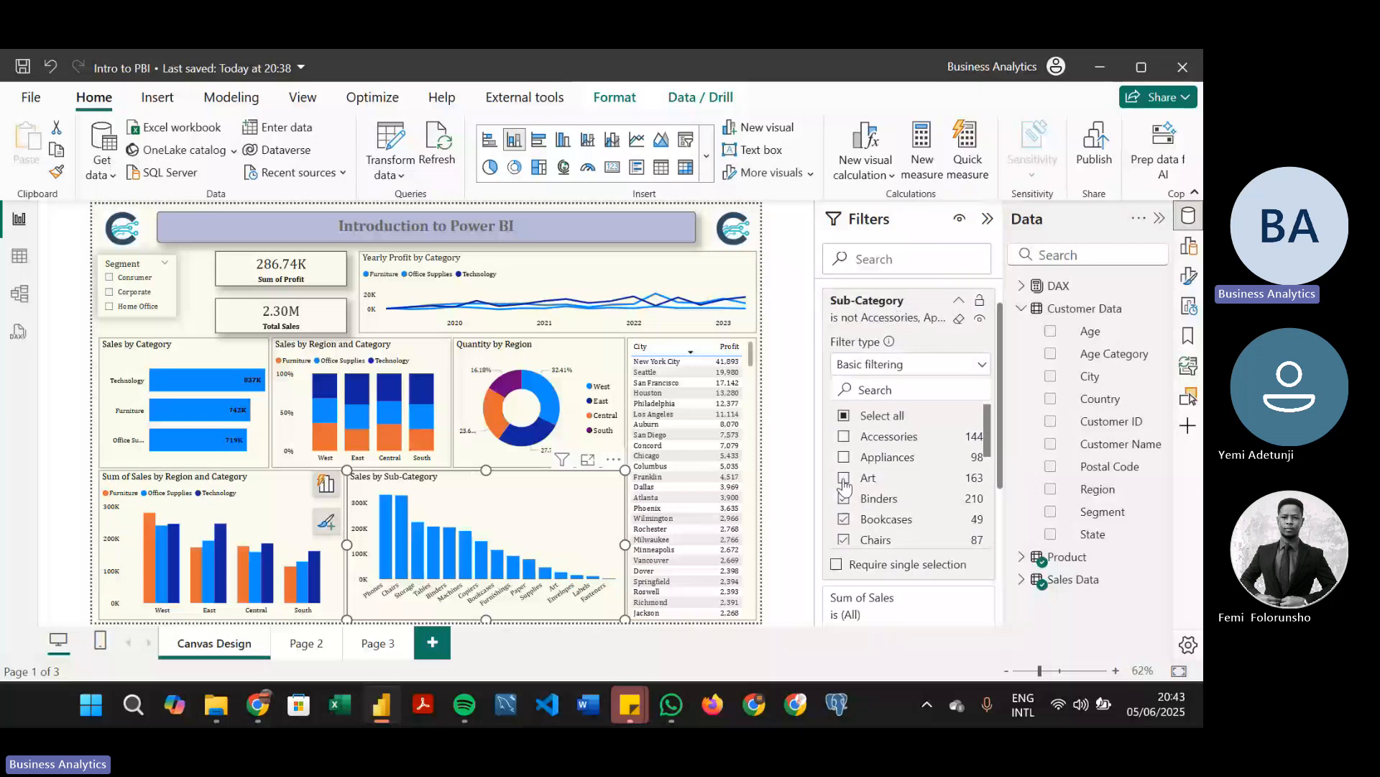
click(863, 420)
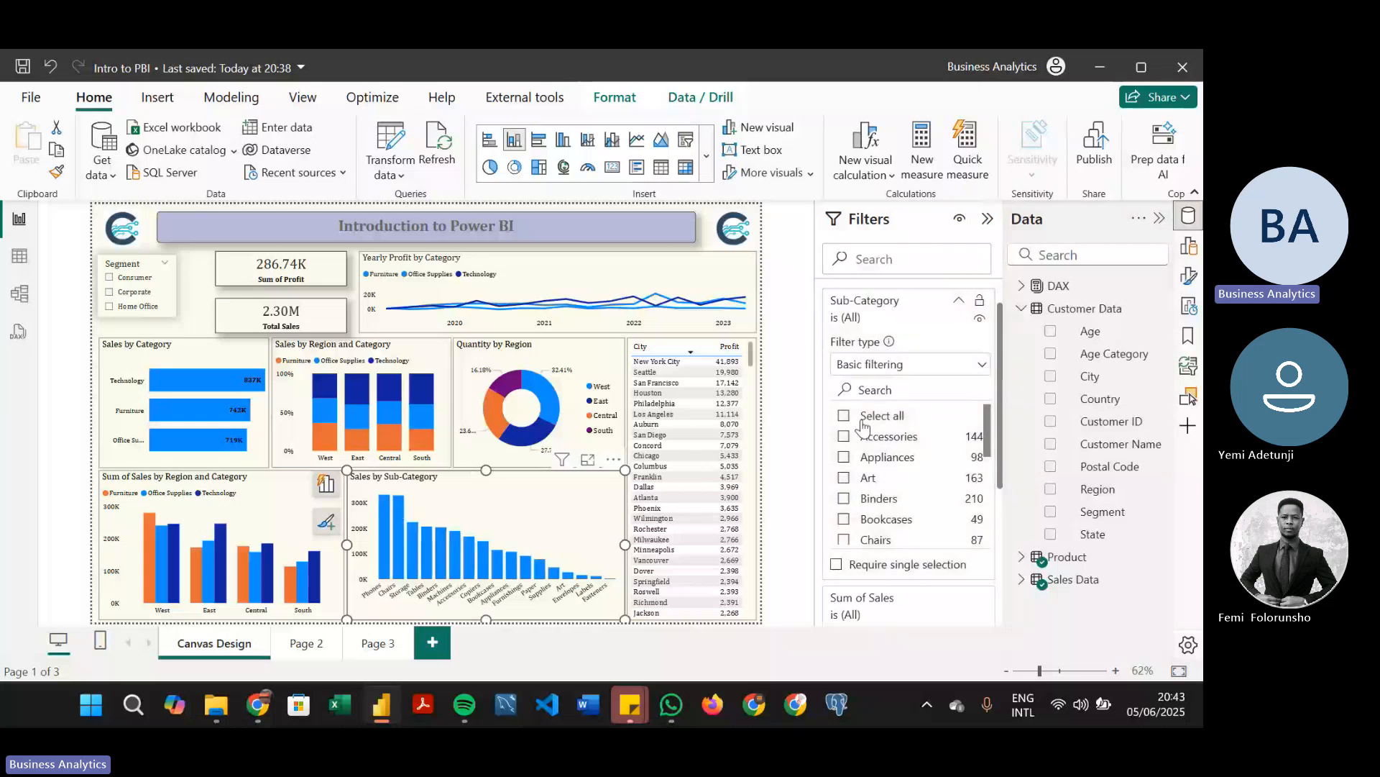
Change the chart's Sub-Category filter type to Top N and set it to show the top 10 items
click(936, 371)
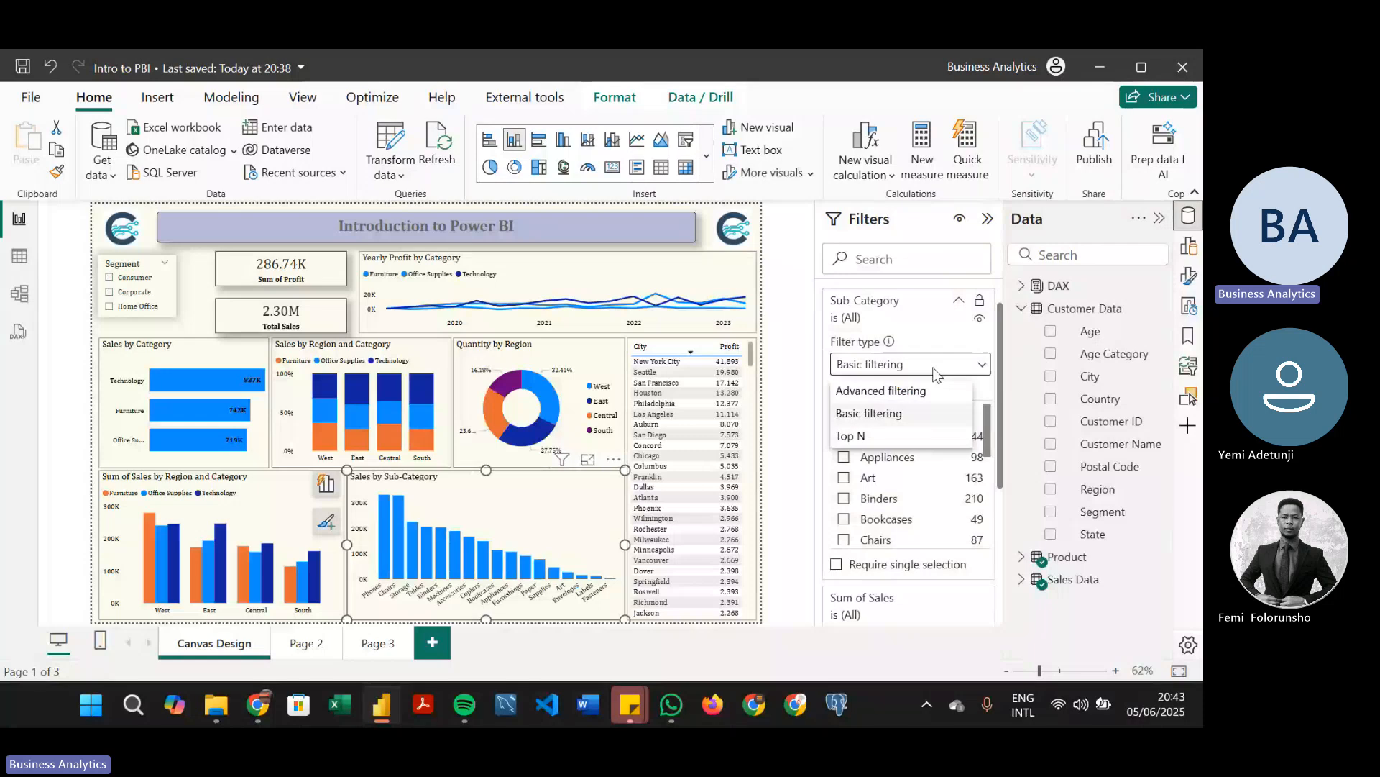
click(880, 436)
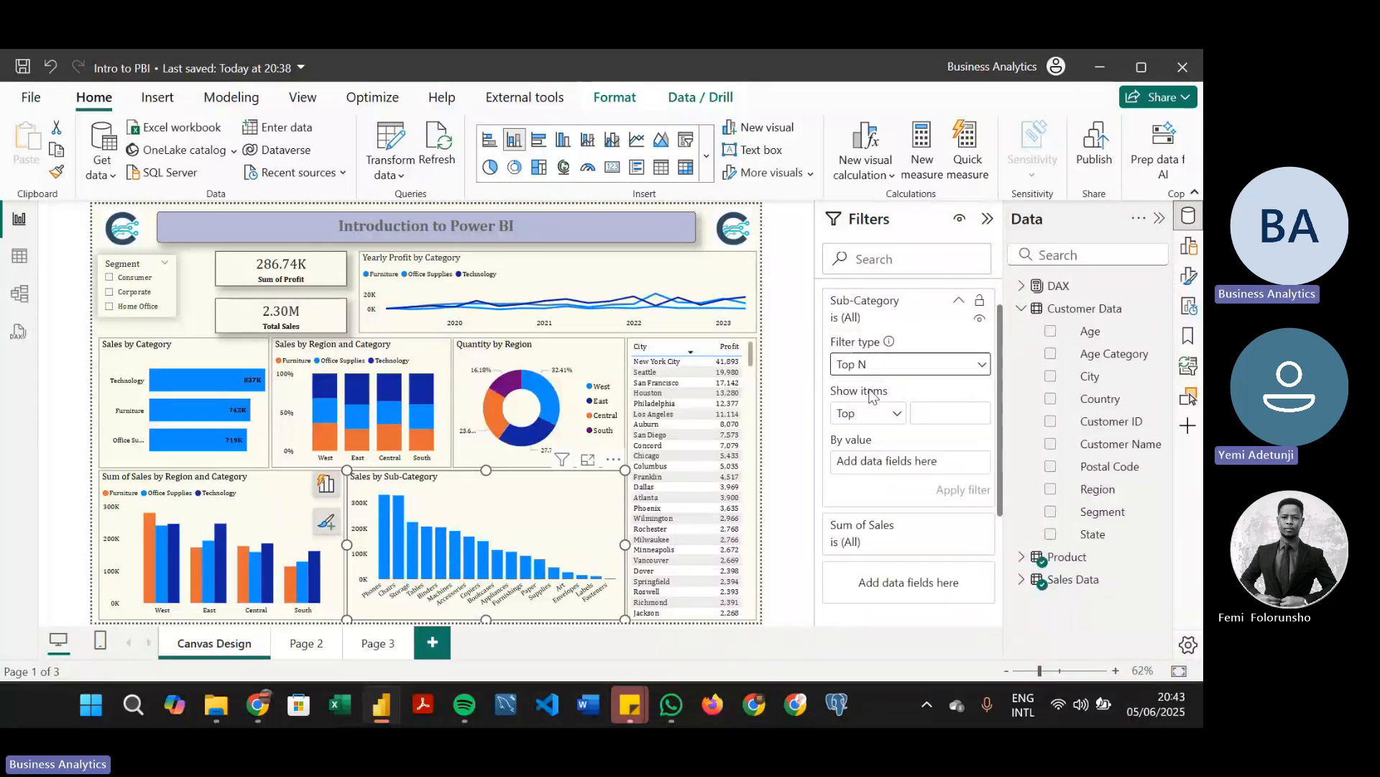
click(898, 416)
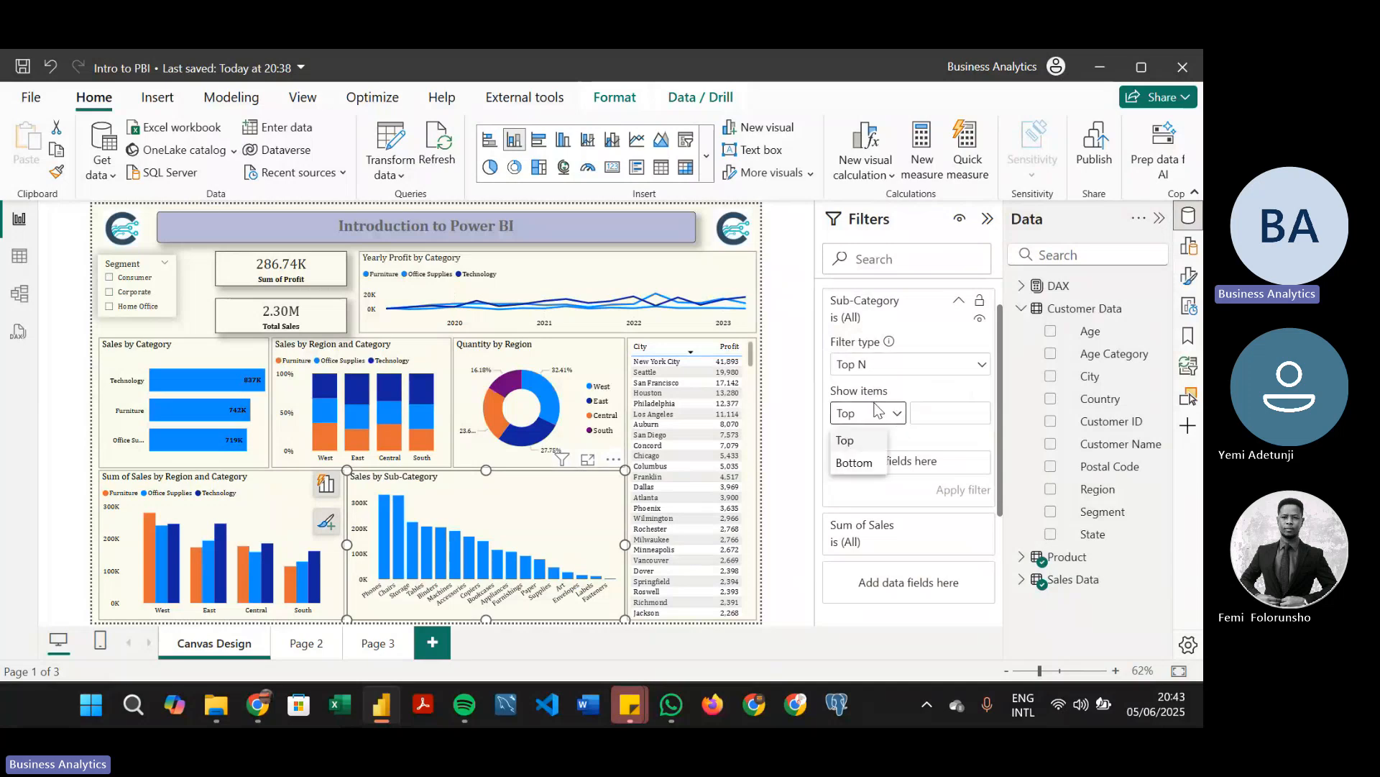
click(895, 417)
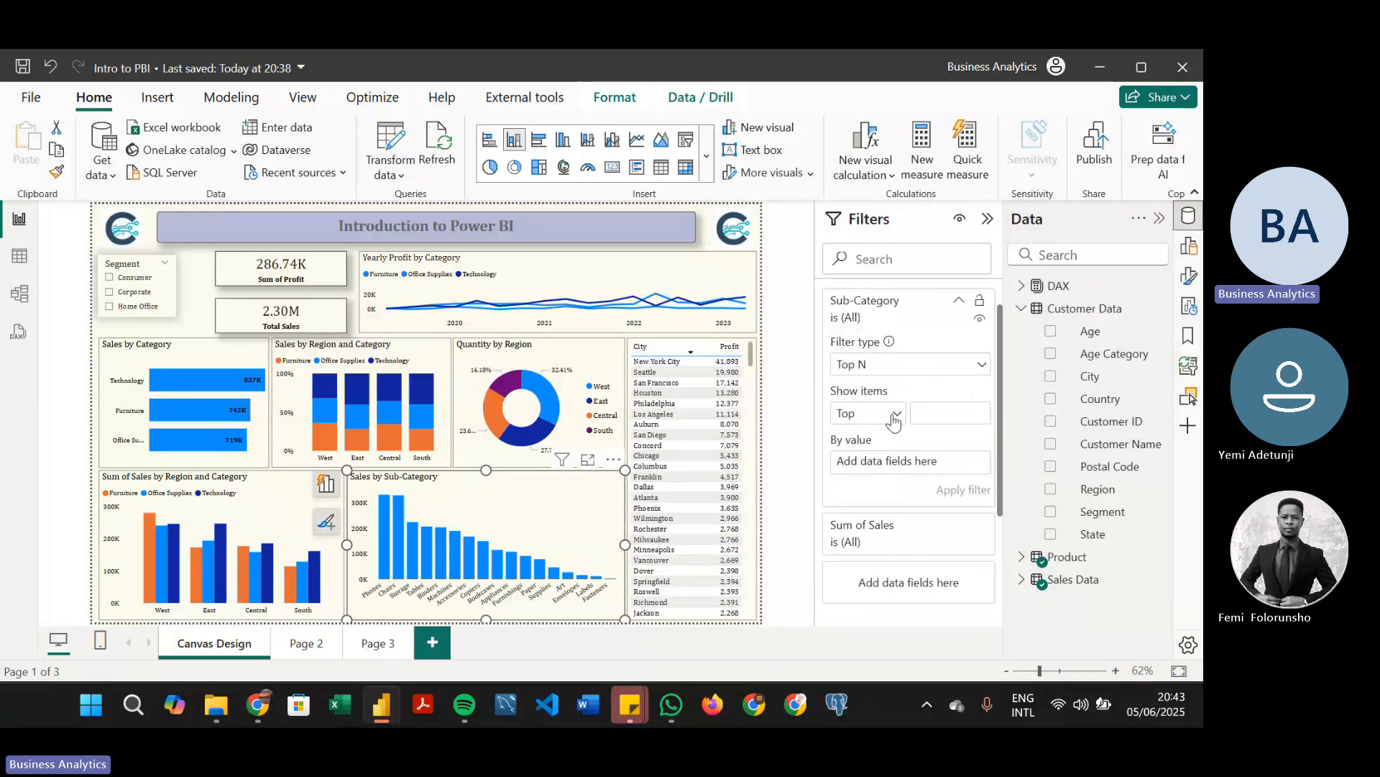
click(942, 412)
text(10)
Apply the top 10 Sub-Category filter by the Total Sales measure, and remove and re-add Total Sales as its value
click(1022, 286)
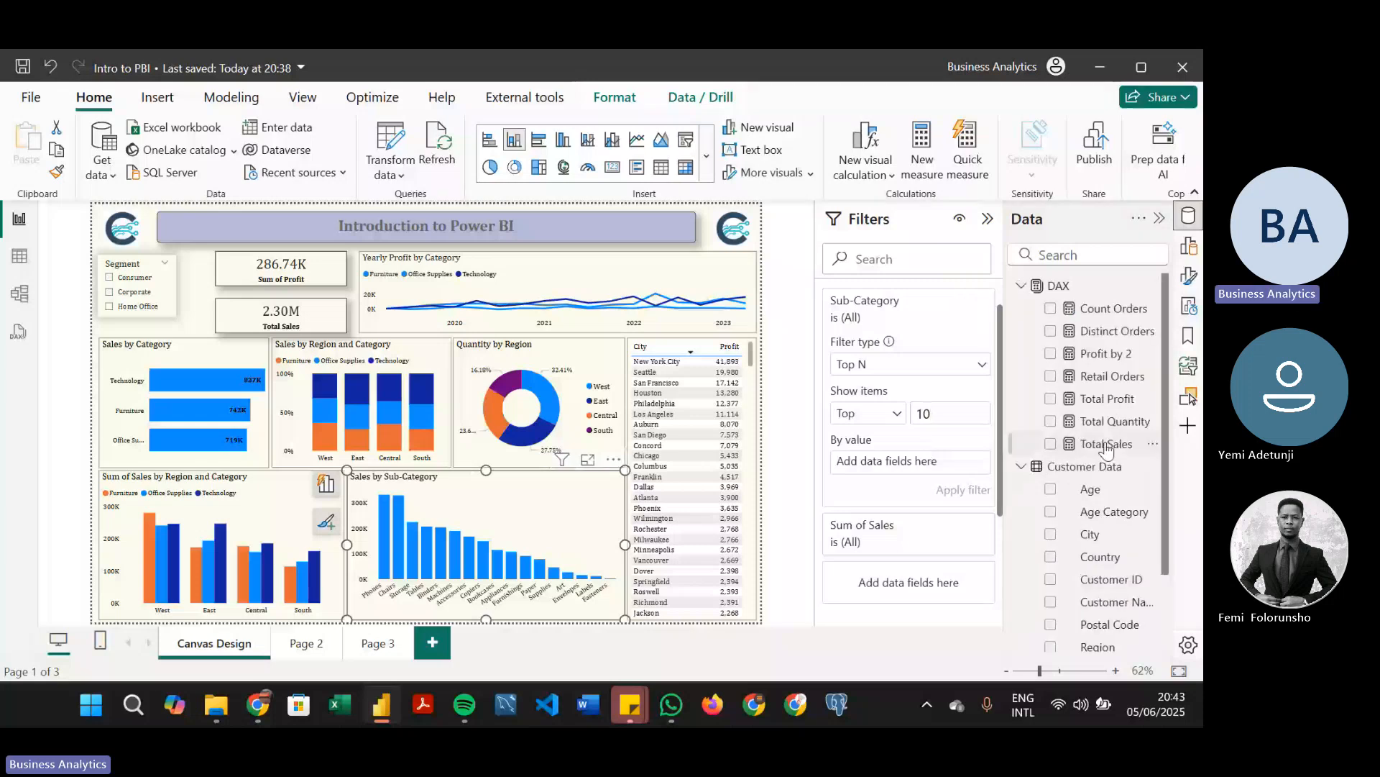
drag(1107, 449, 945, 466)
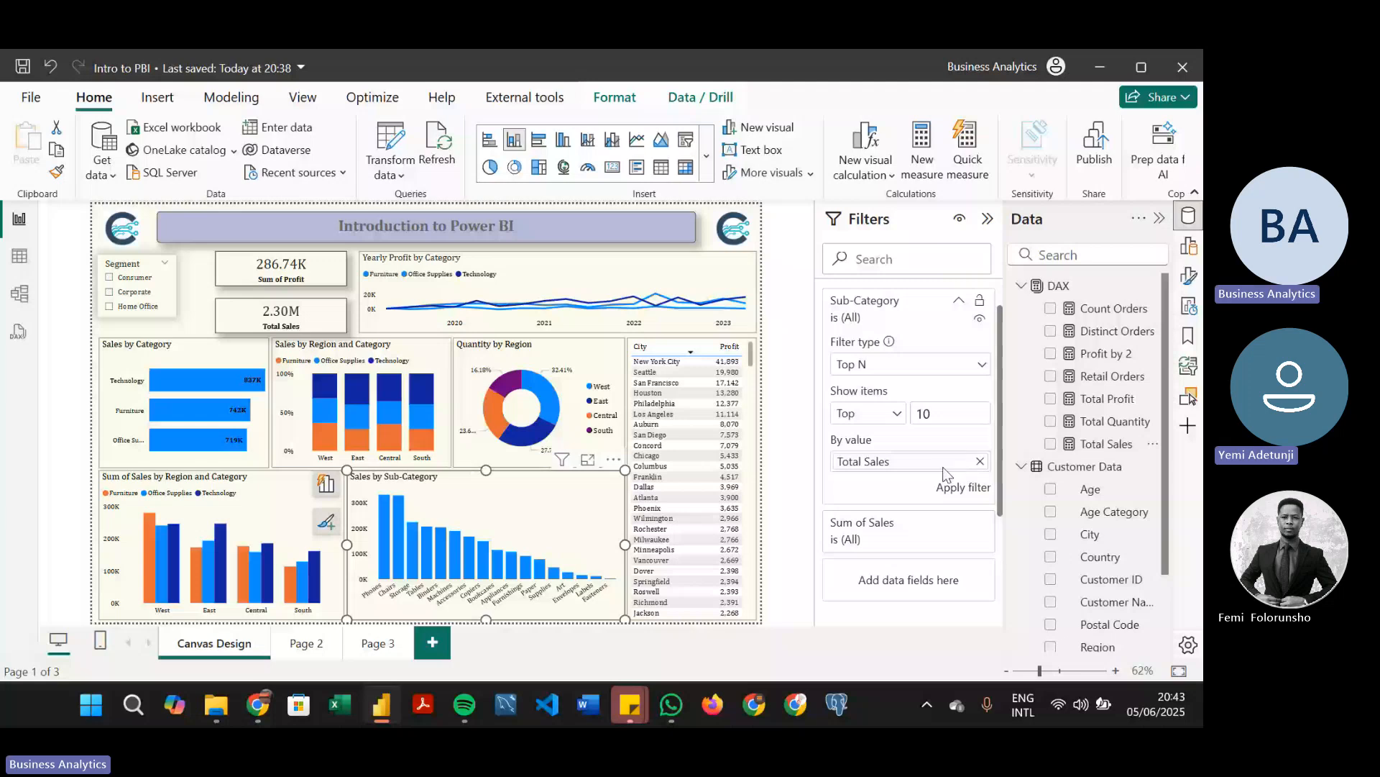
click(950, 488)
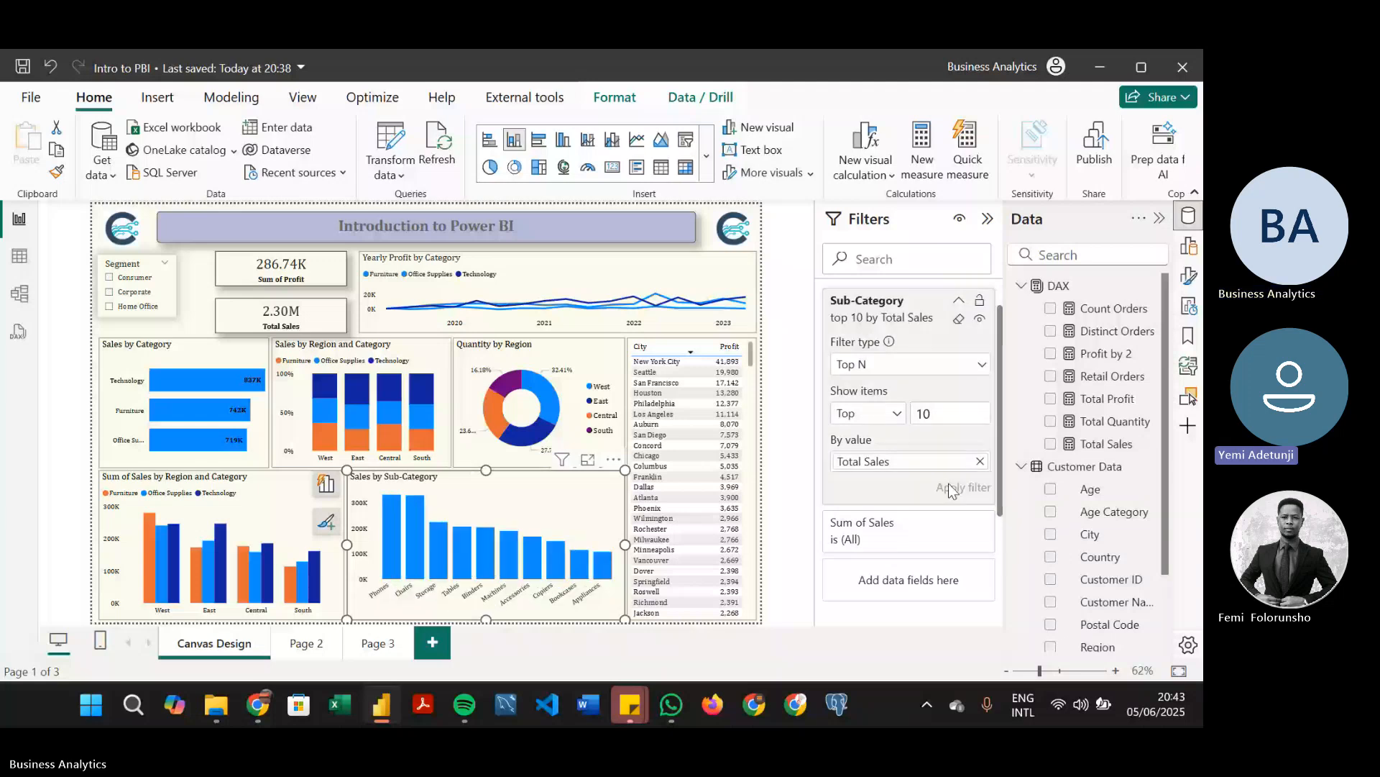
click(981, 462)
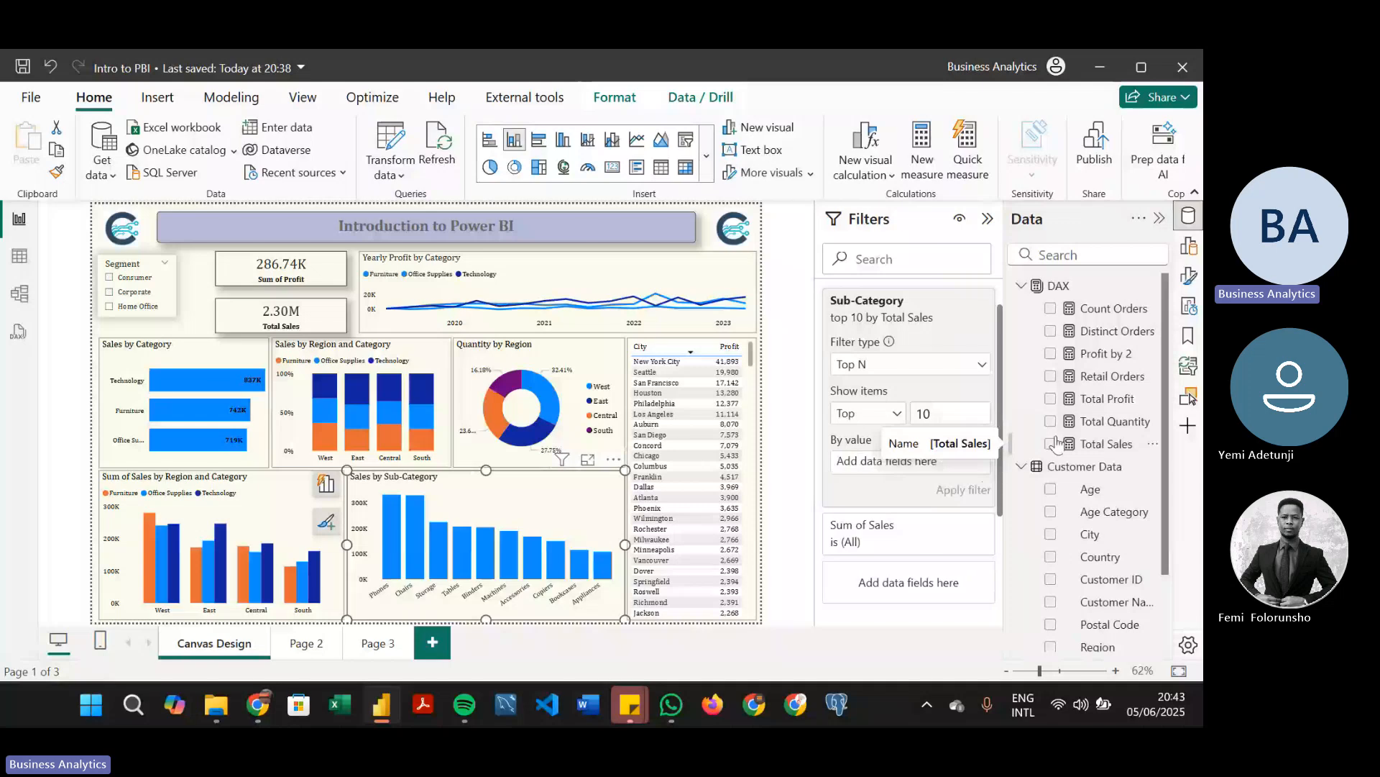
drag(1057, 440, 982, 463)
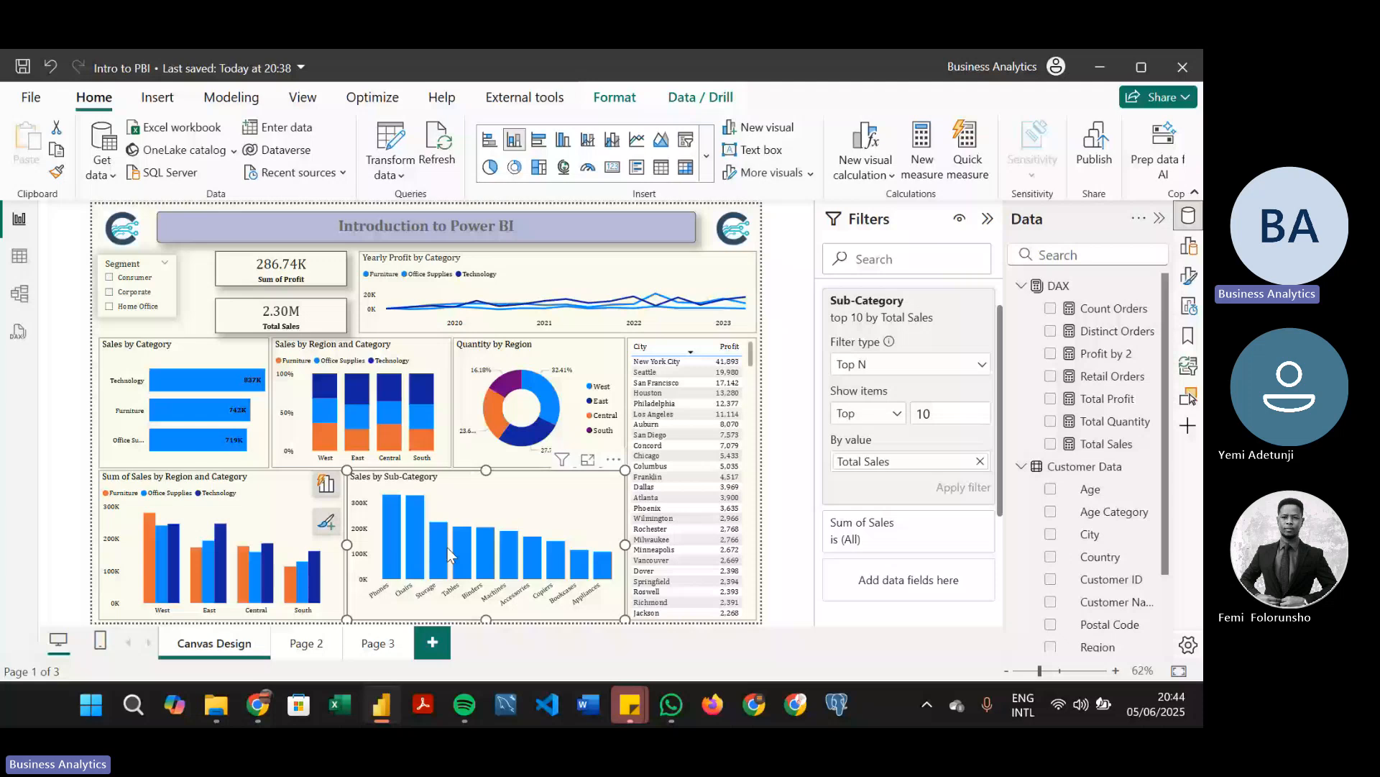
Switch the Sub-Category filter to the bottom 10 items by Total Sales and apply it
mouse_move(607, 581)
click(920, 442)
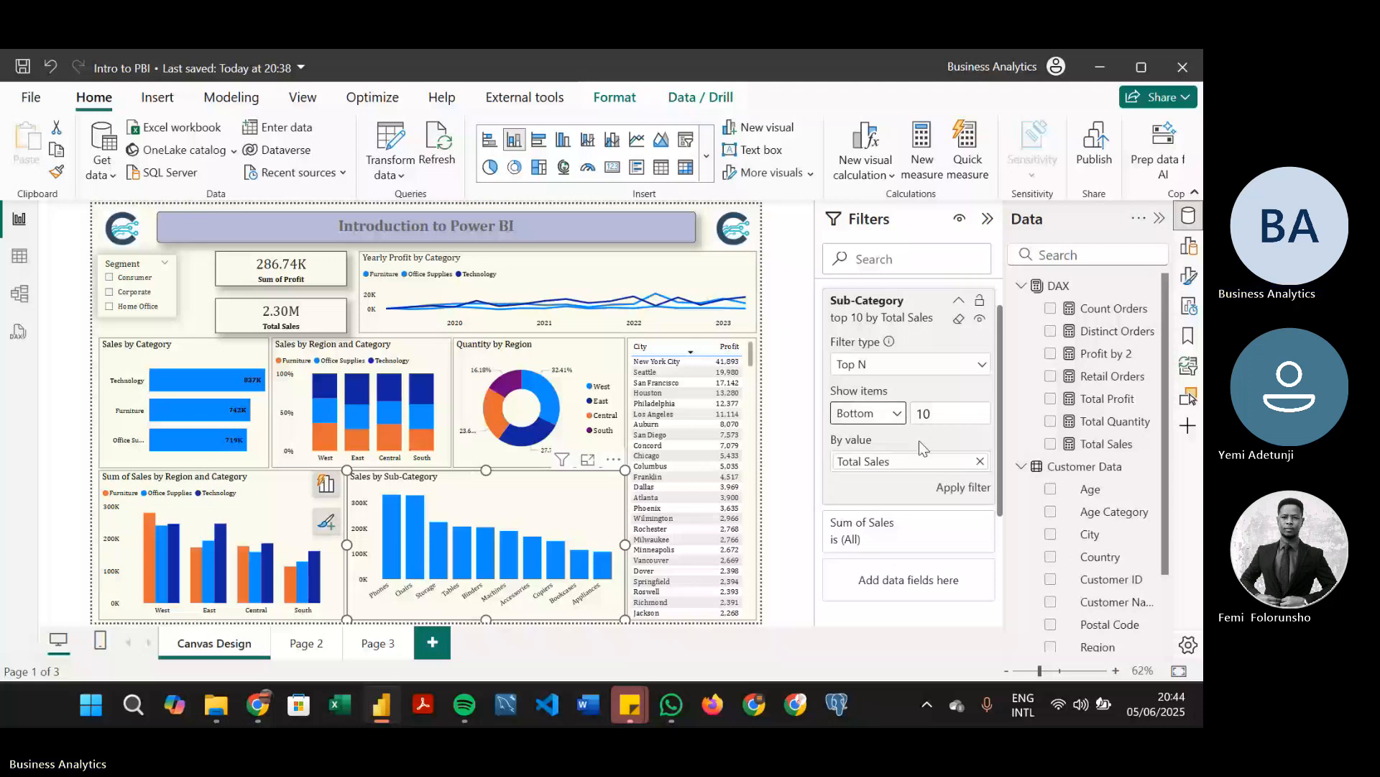
click(977, 488)
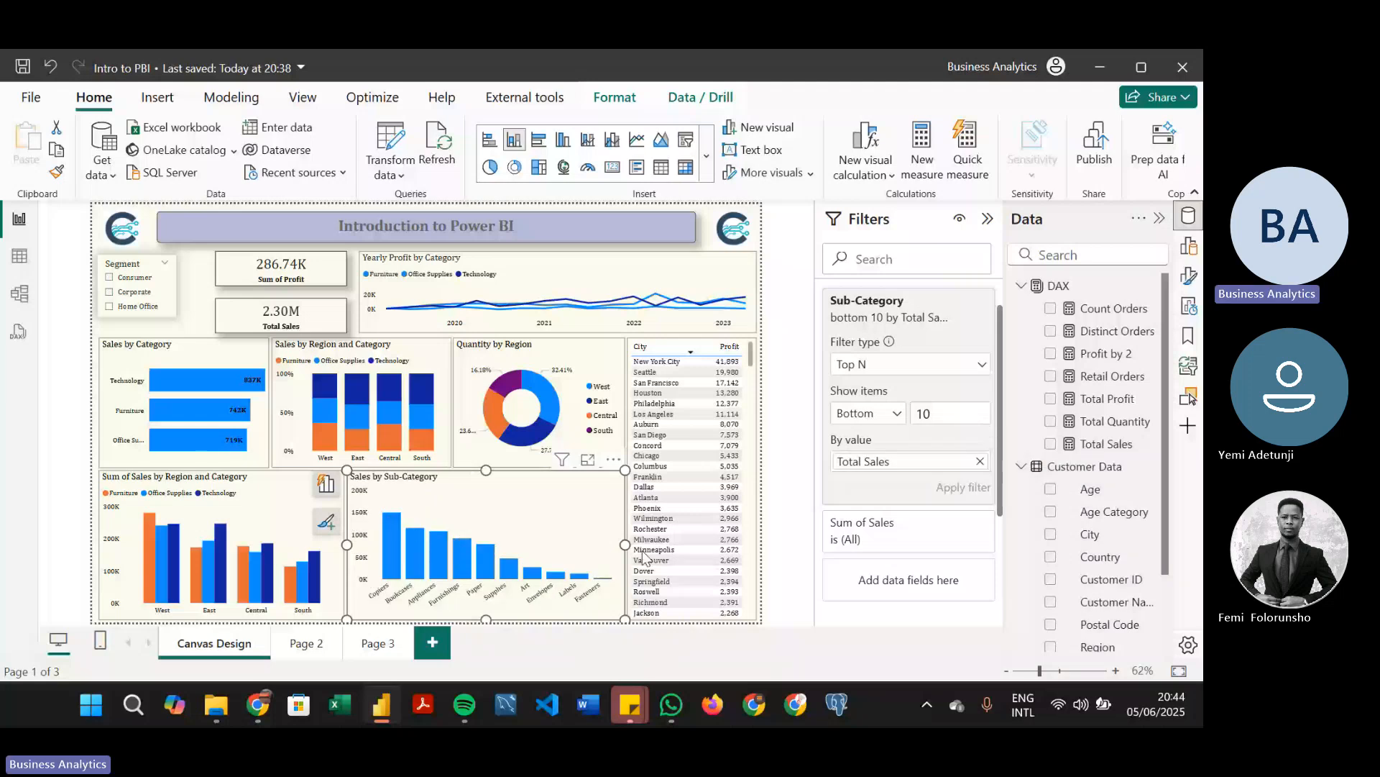
Switch the Sub-Category filter back to the top 10 items by Total Sales and apply it
click(898, 418)
click(879, 435)
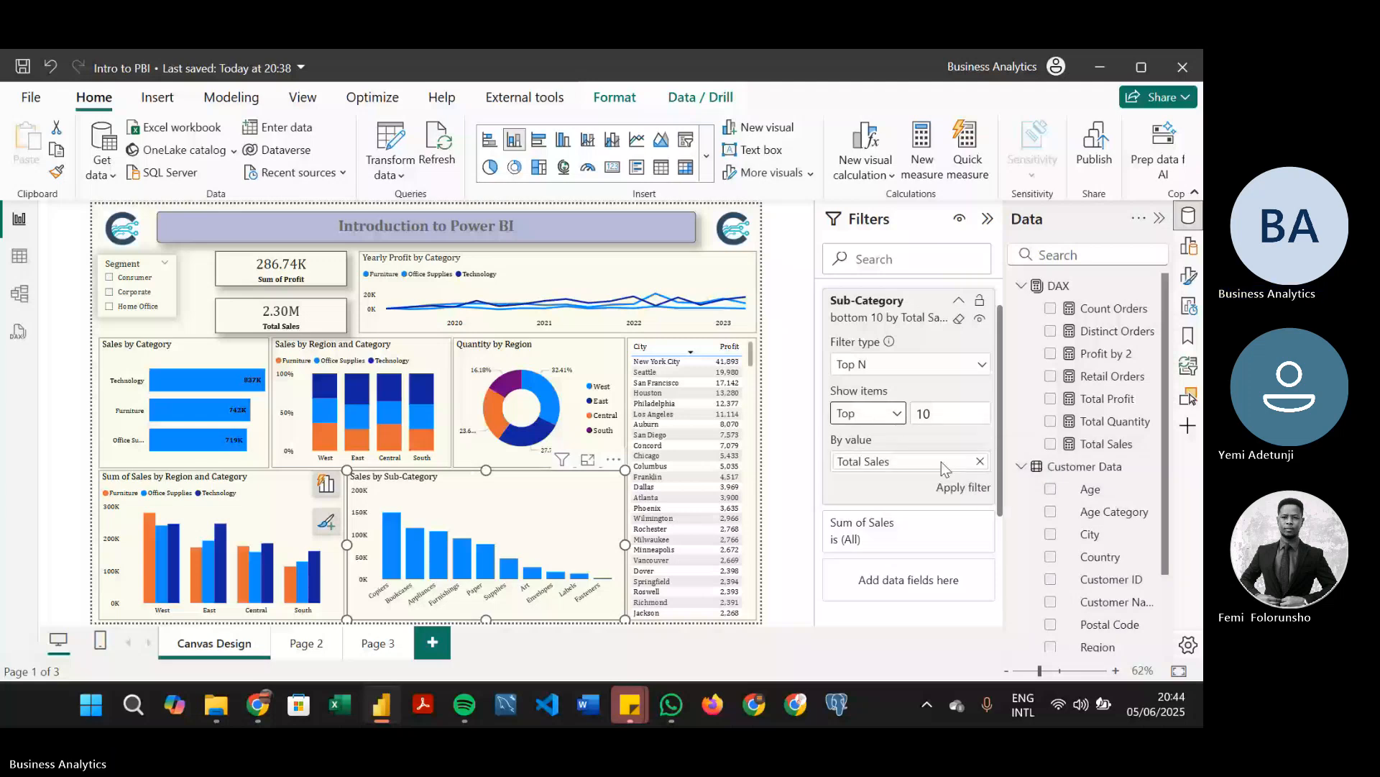
click(980, 492)
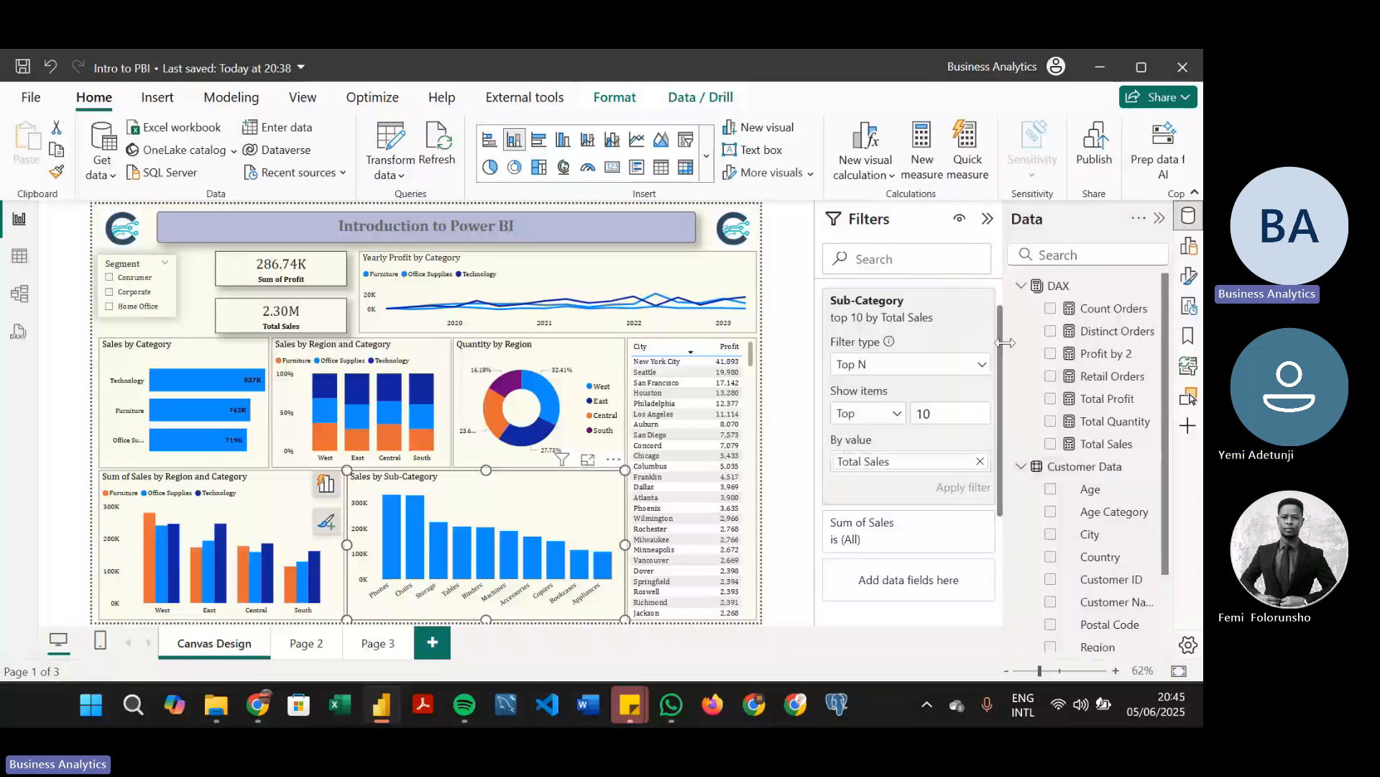
scroll(1005, 299, up, 1)
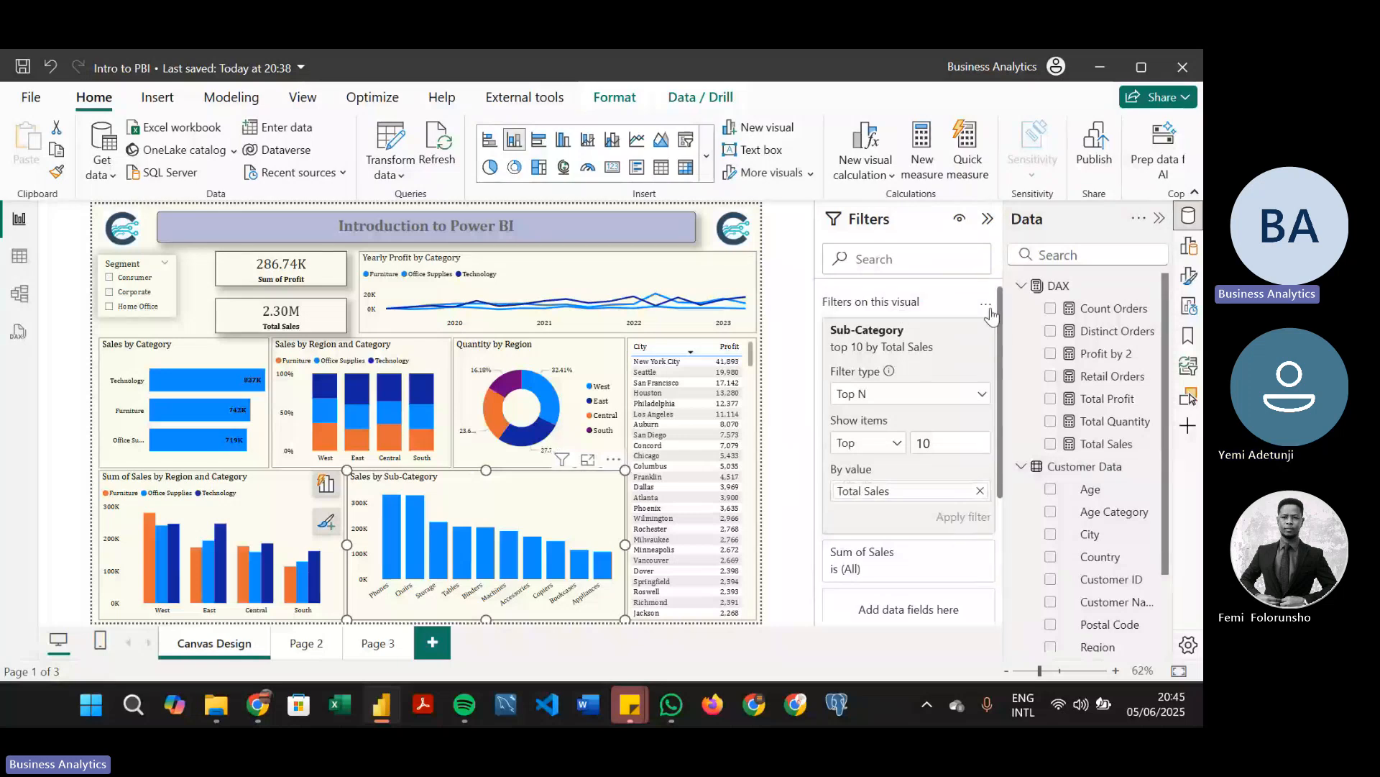
mouse_move(987, 331)
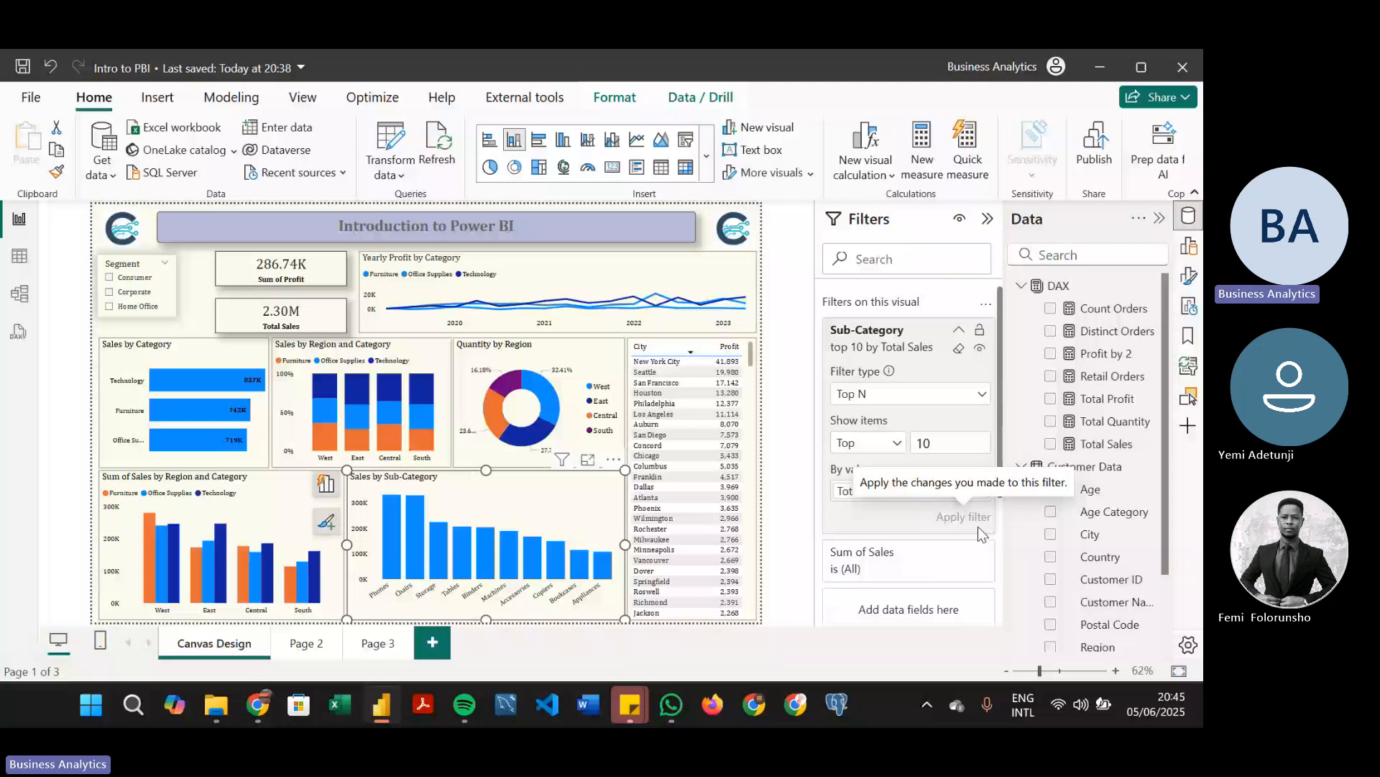
click(959, 331)
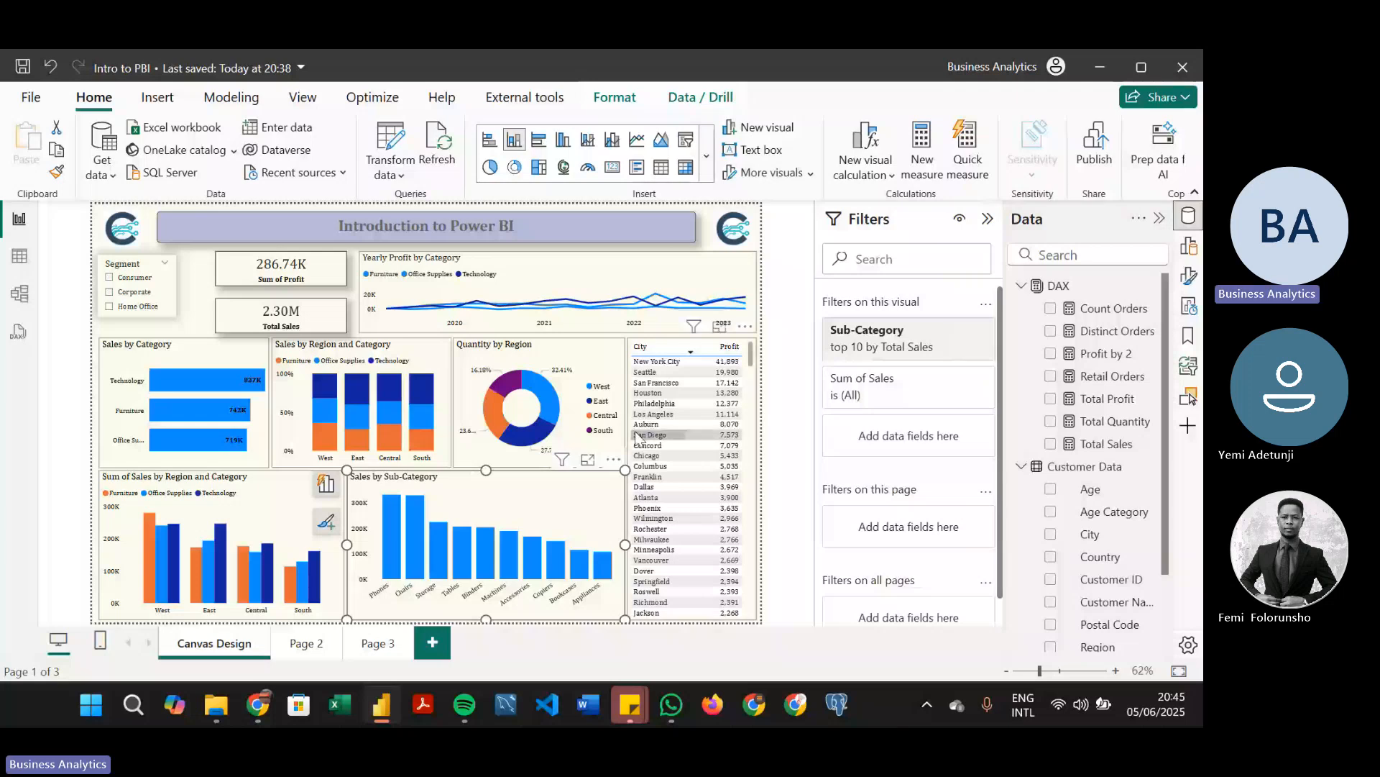
Retitle the Sales by Sub-Category chart as "Top 10 Sales by Sub-Category"
click(557, 260)
click(561, 476)
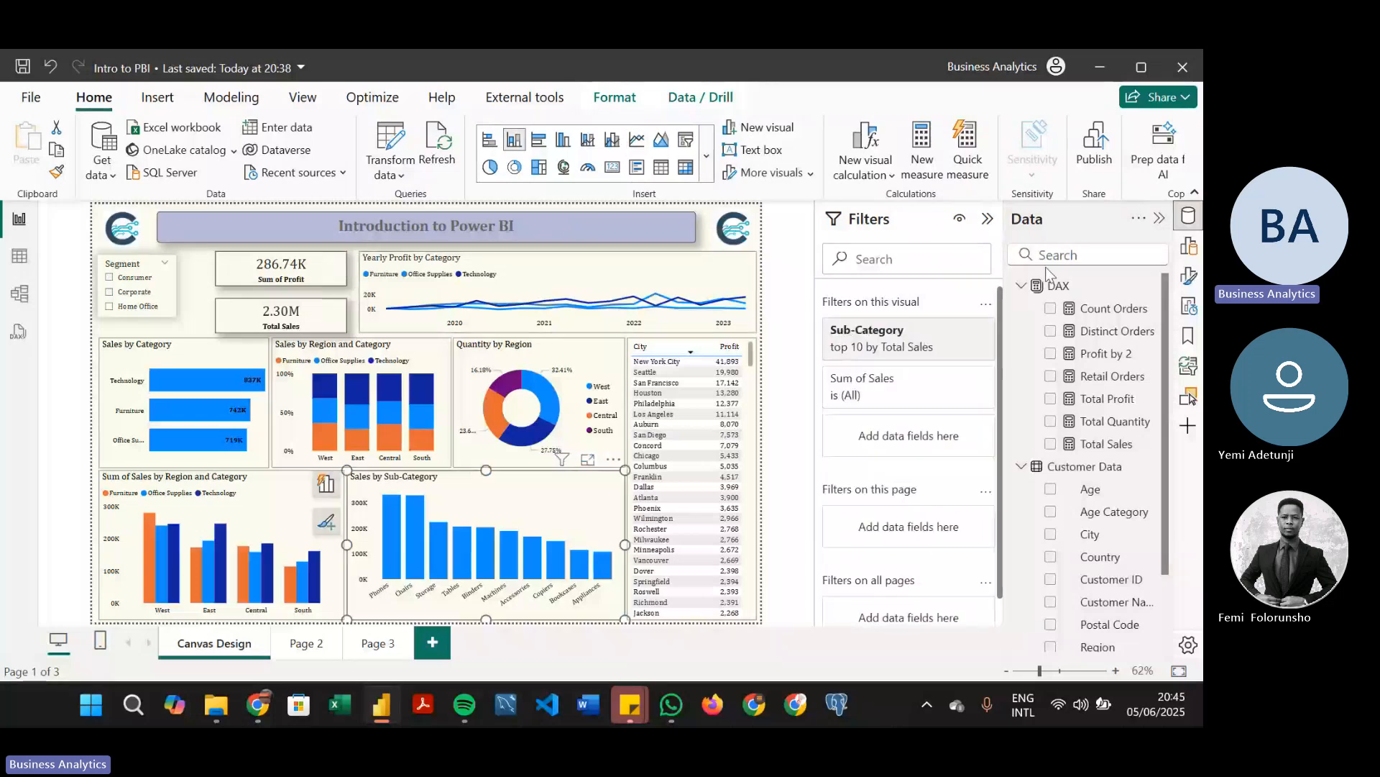
click(988, 219)
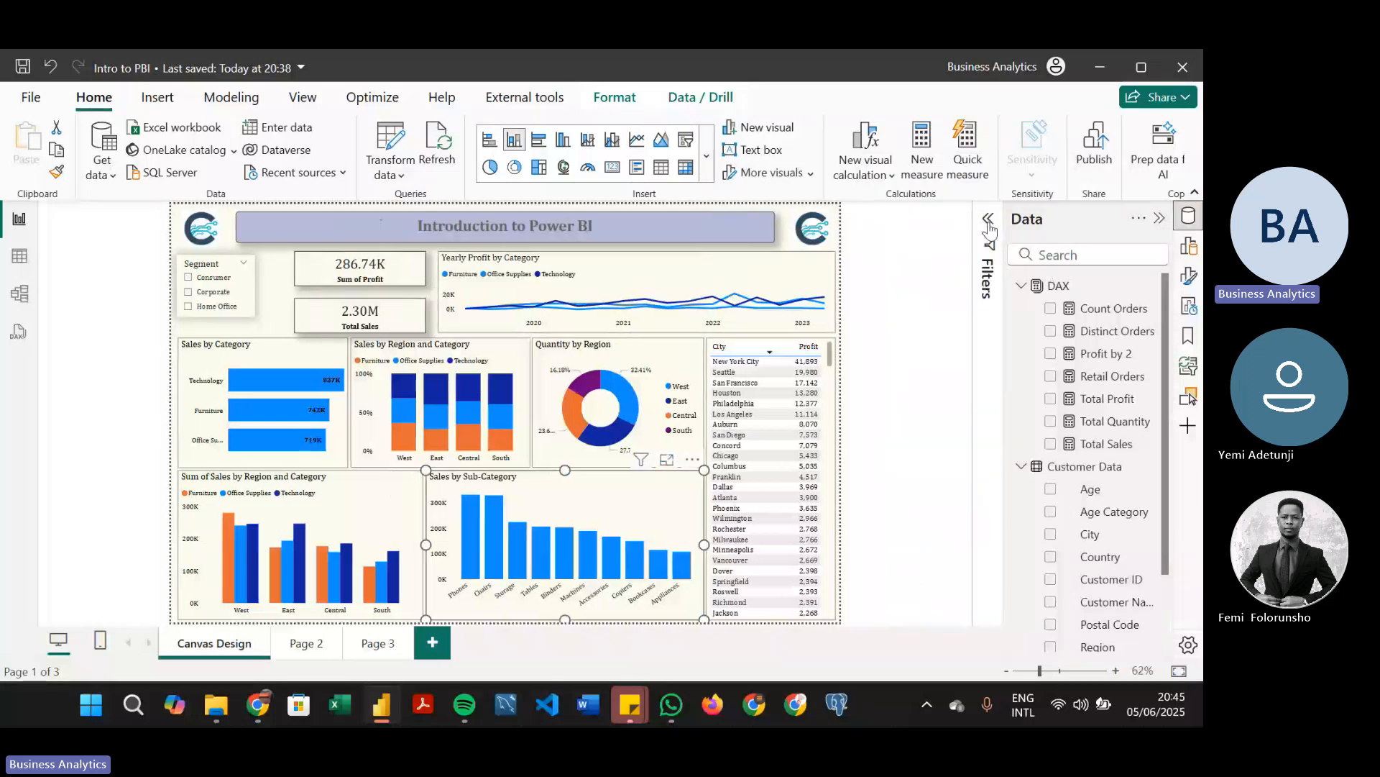
click(1159, 220)
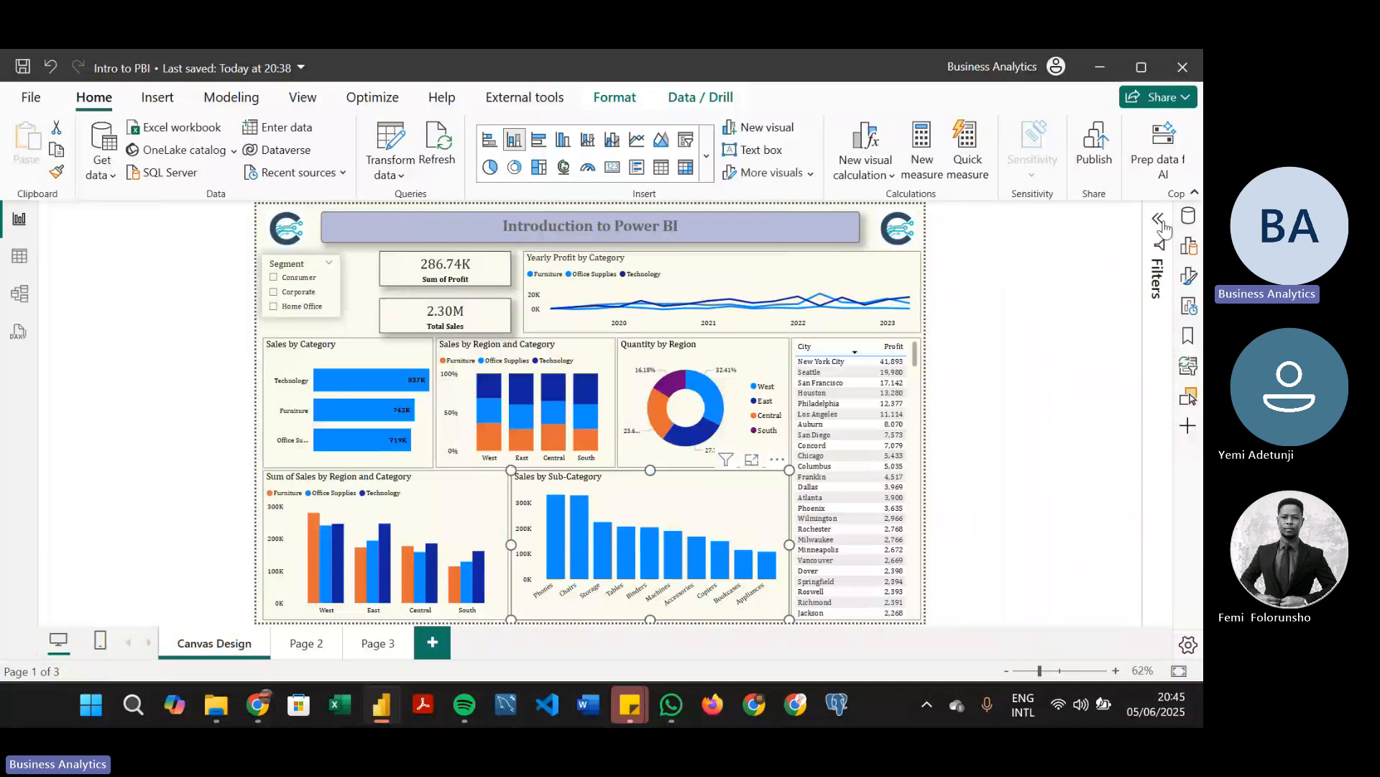
click(1188, 281)
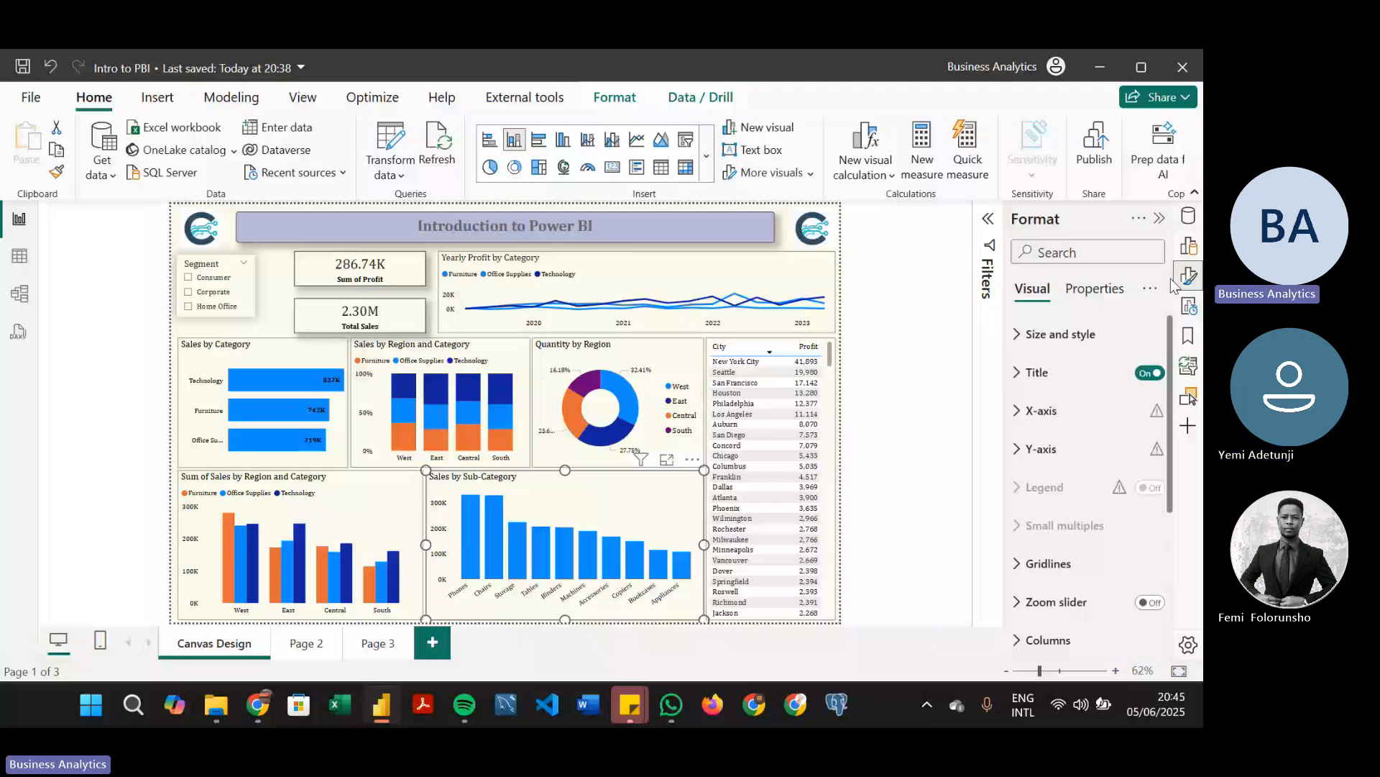
click(1017, 373)
click(1027, 469)
text(Top 10 Sales by Sub)
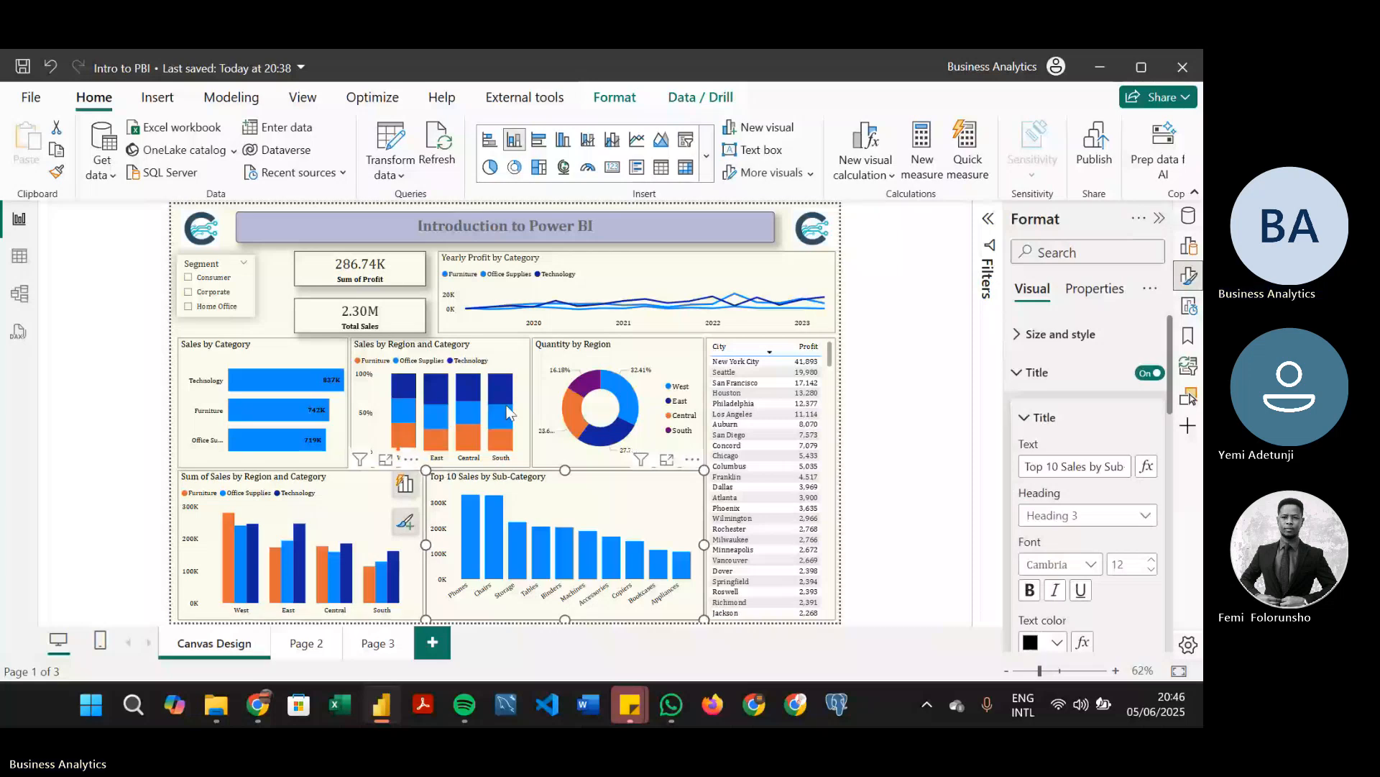
Shorten the clustered column chart's title to "Sales by Region and Category", then reselect the Sub-Category chart and collapse its title settings
click(359, 489)
drag(1064, 467, 985, 462)
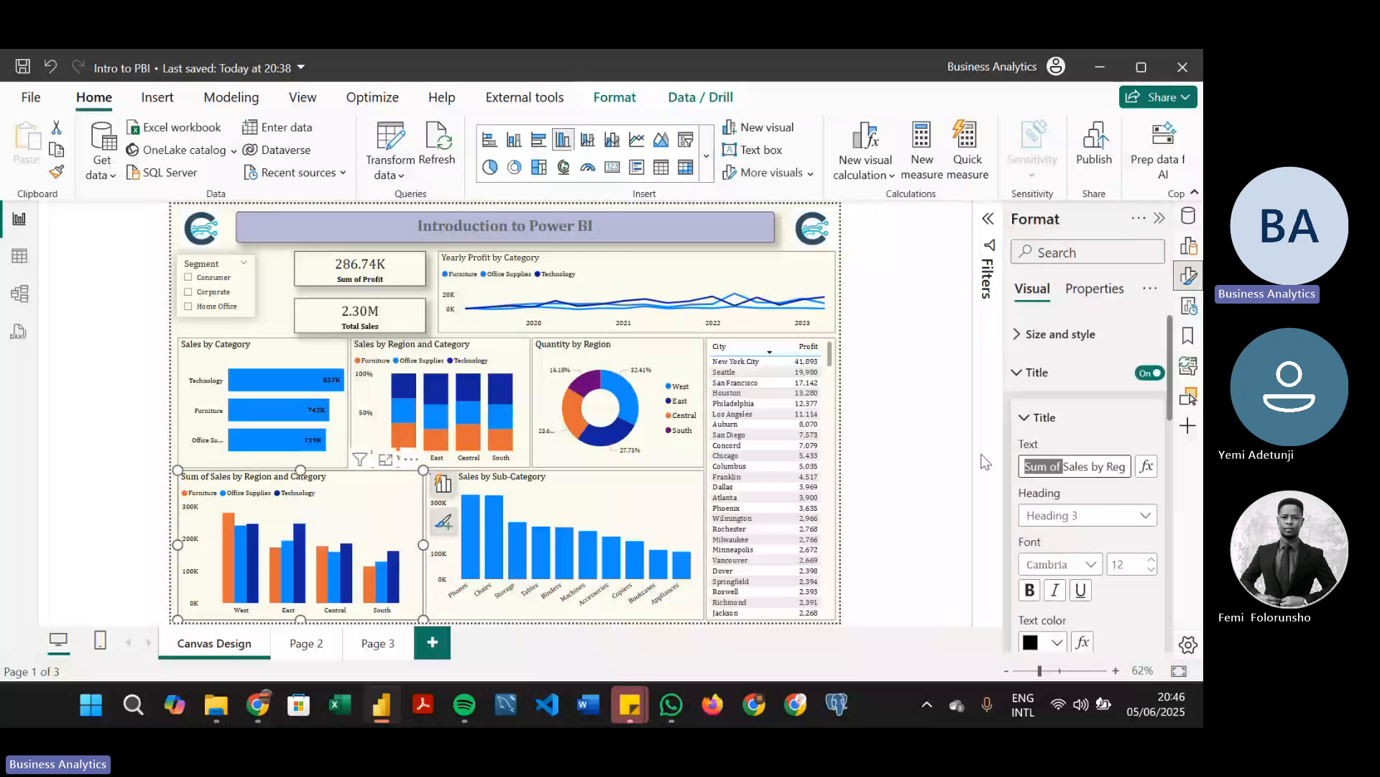
key(BackSpace)
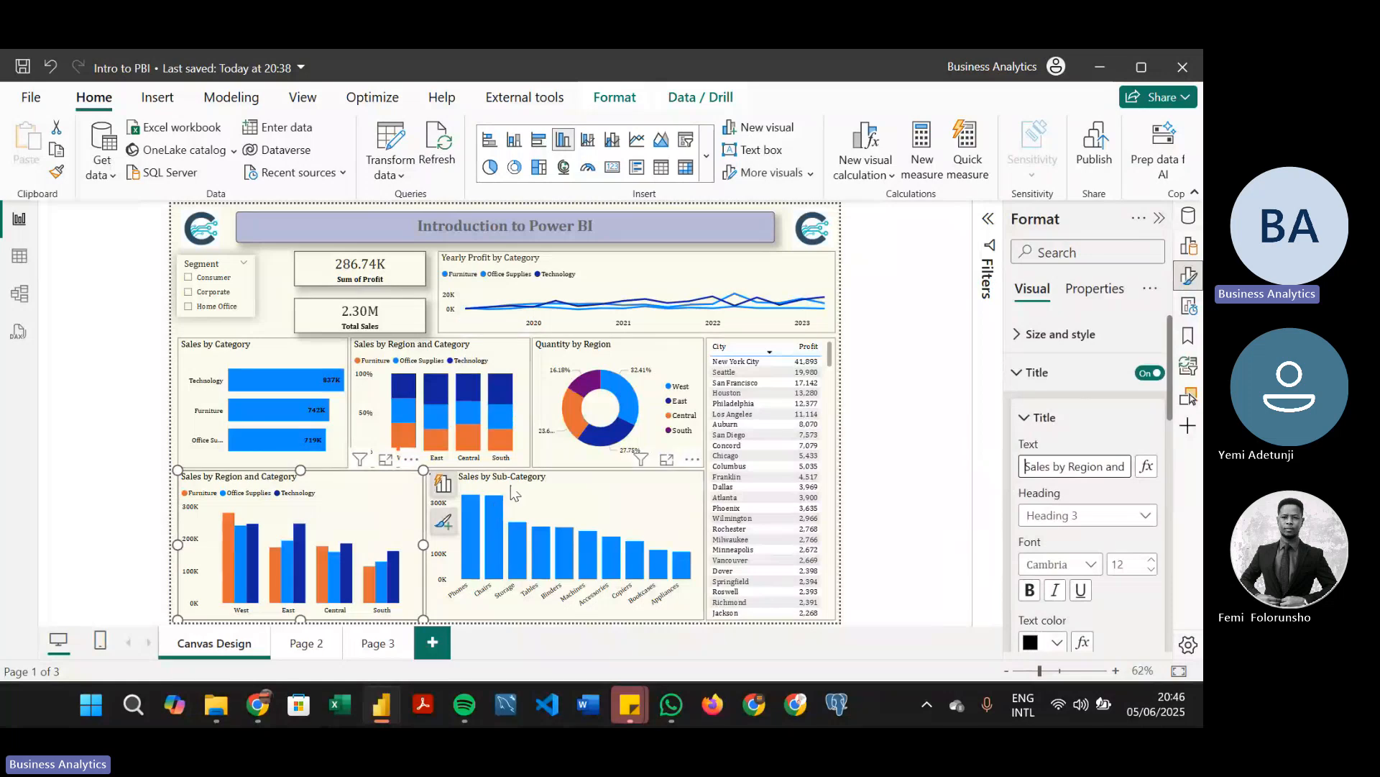
click(582, 486)
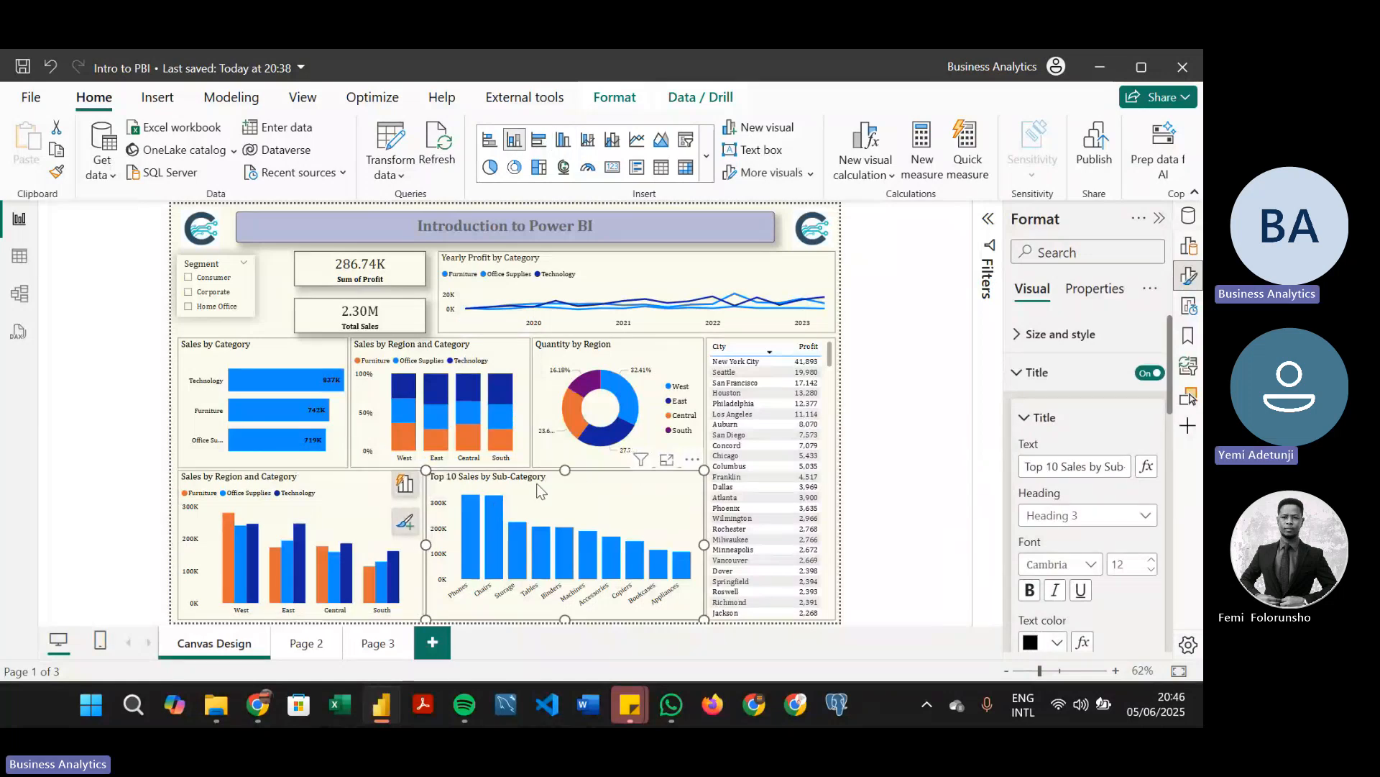
click(1088, 421)
click(1069, 375)
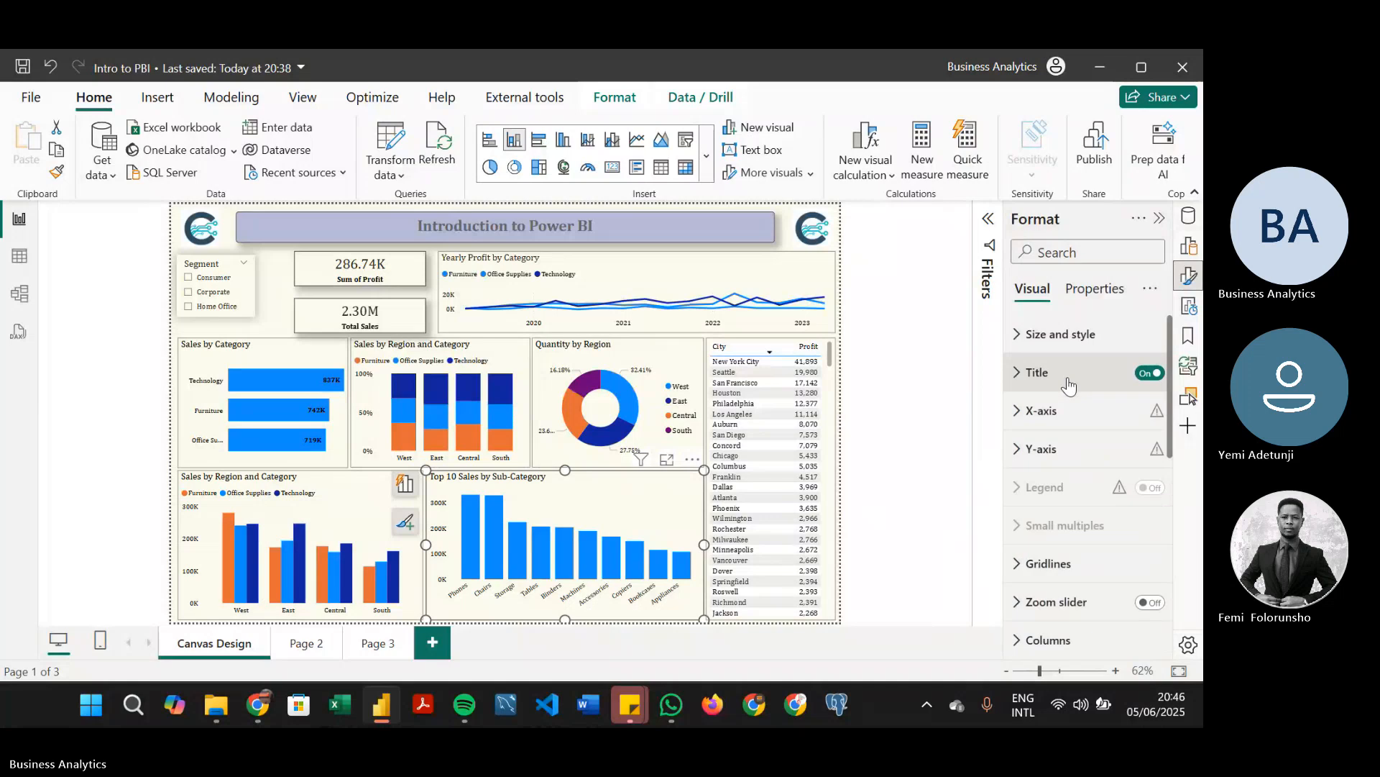
Examine the Age filter's available filter types and the Age Category filter's values on the Yearly Profit by Category chart
click(667, 261)
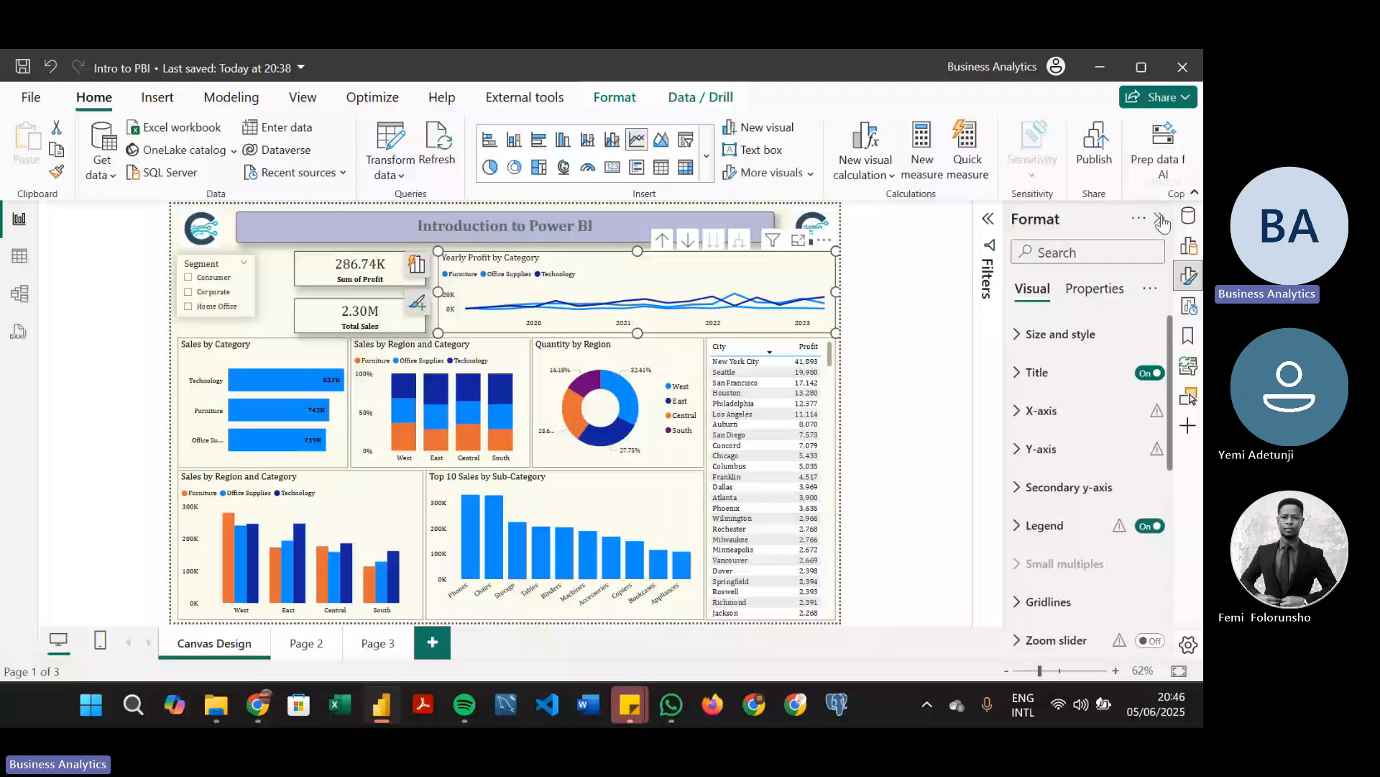
click(1151, 394)
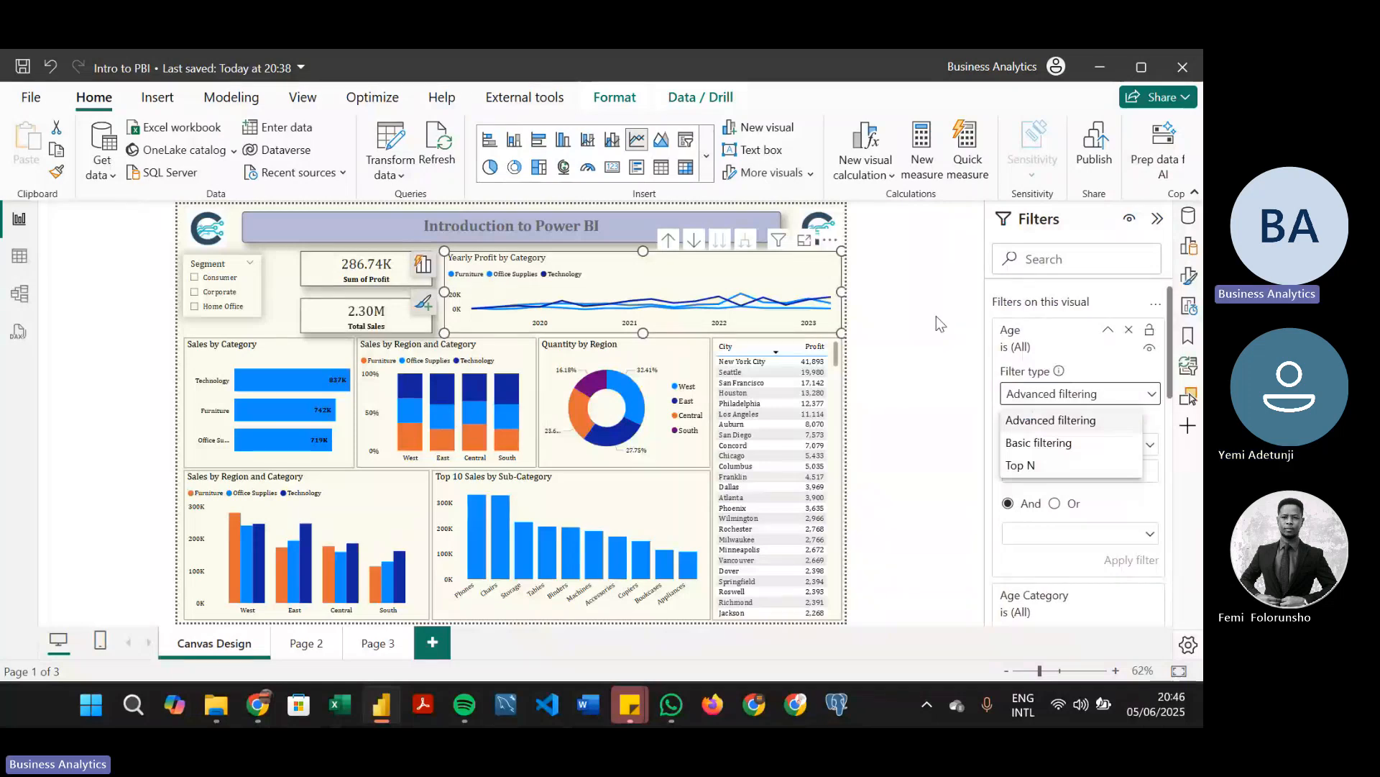
click(666, 258)
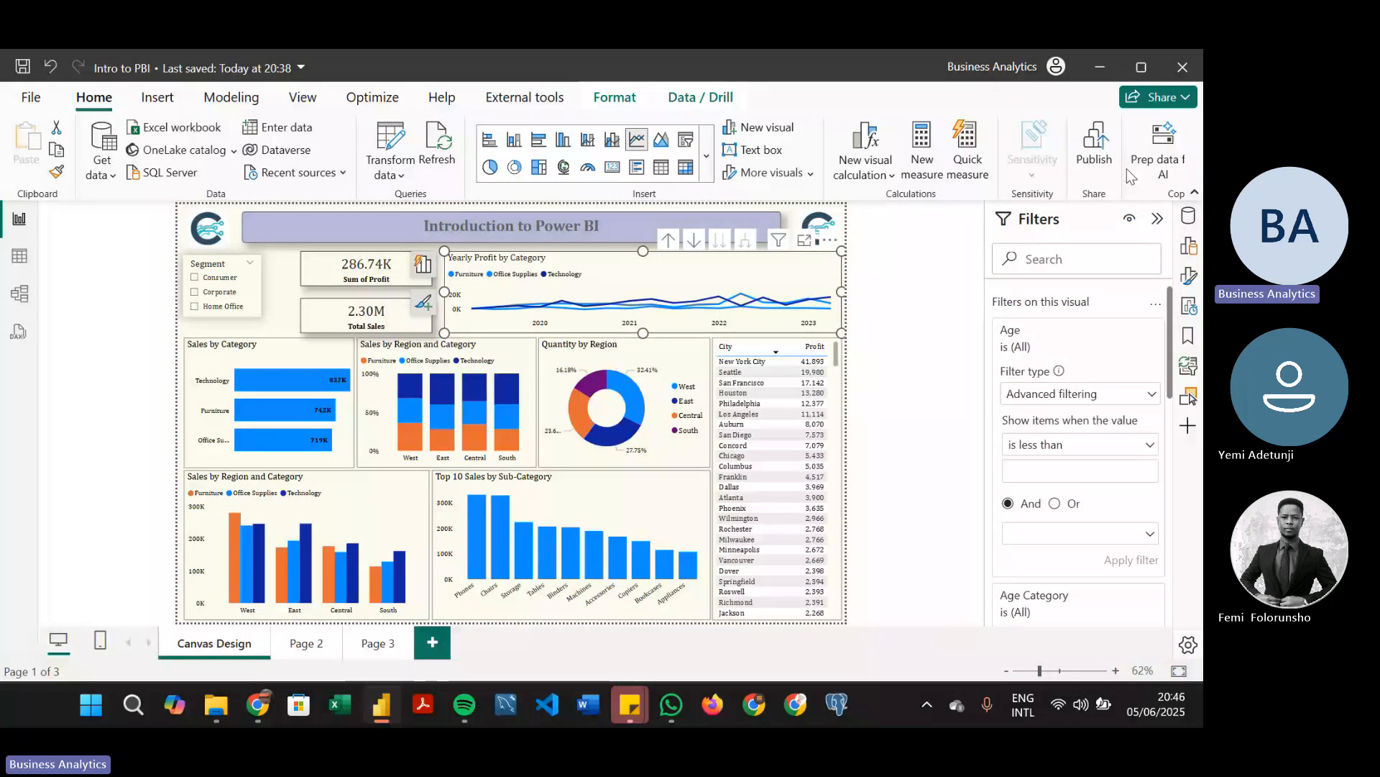
click(1109, 381)
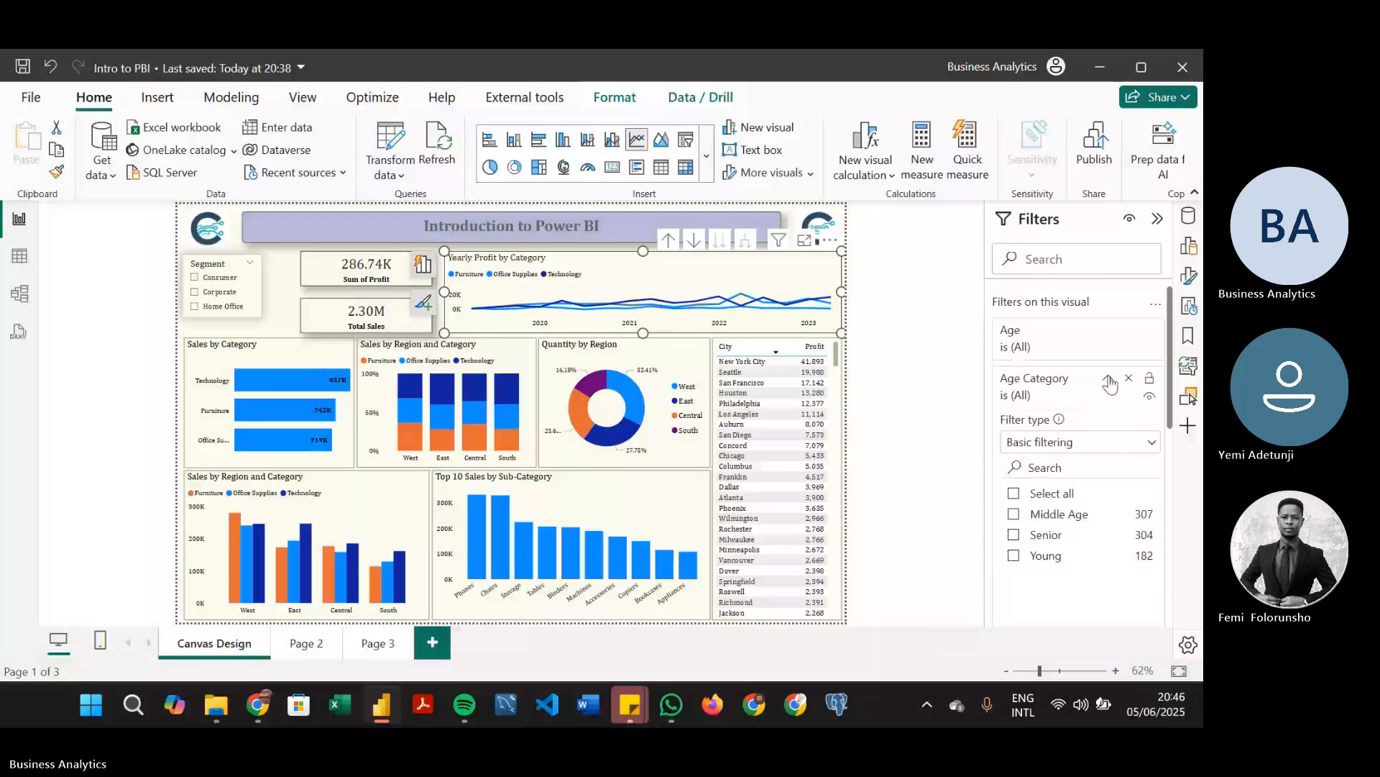
Remove the Age and Age Category filters from the Yearly Profit by Category chart and view the Category filter's values
click(596, 254)
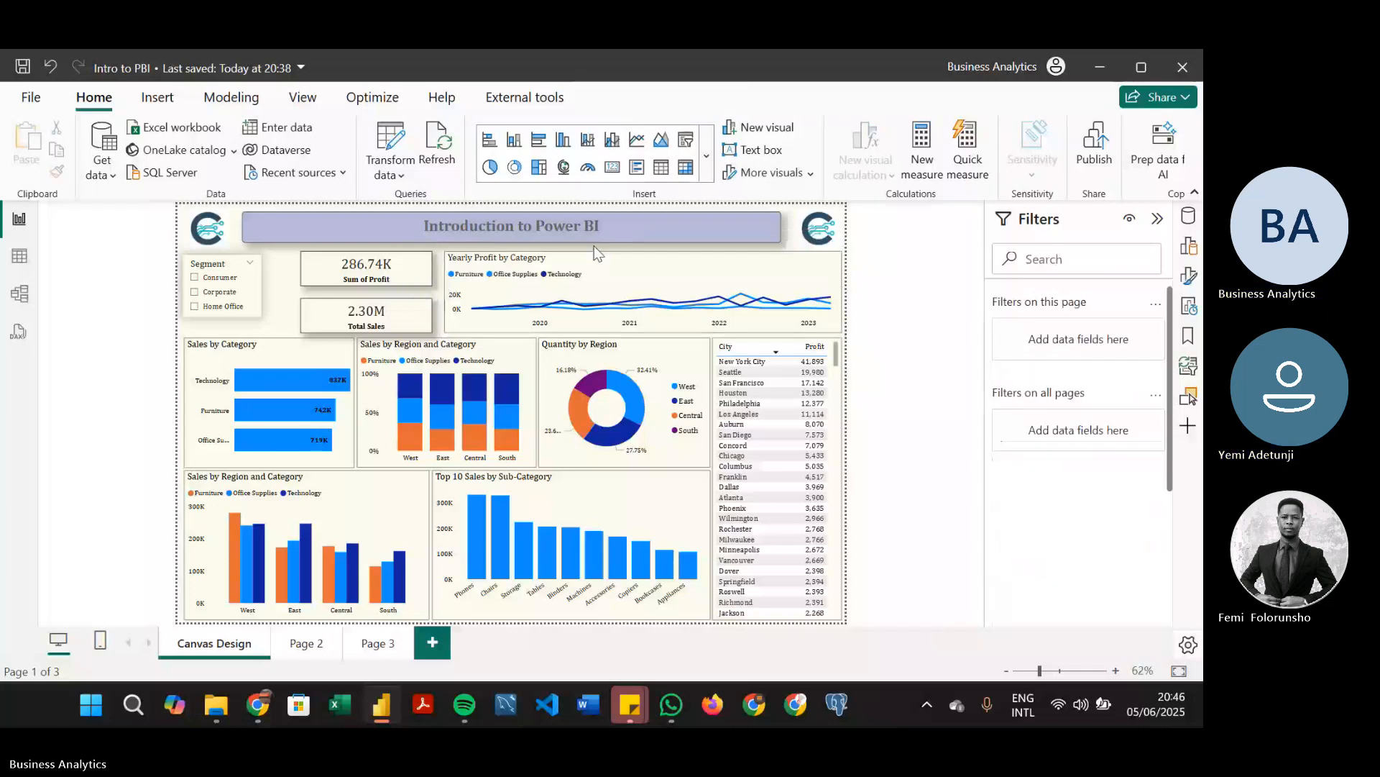
click(597, 258)
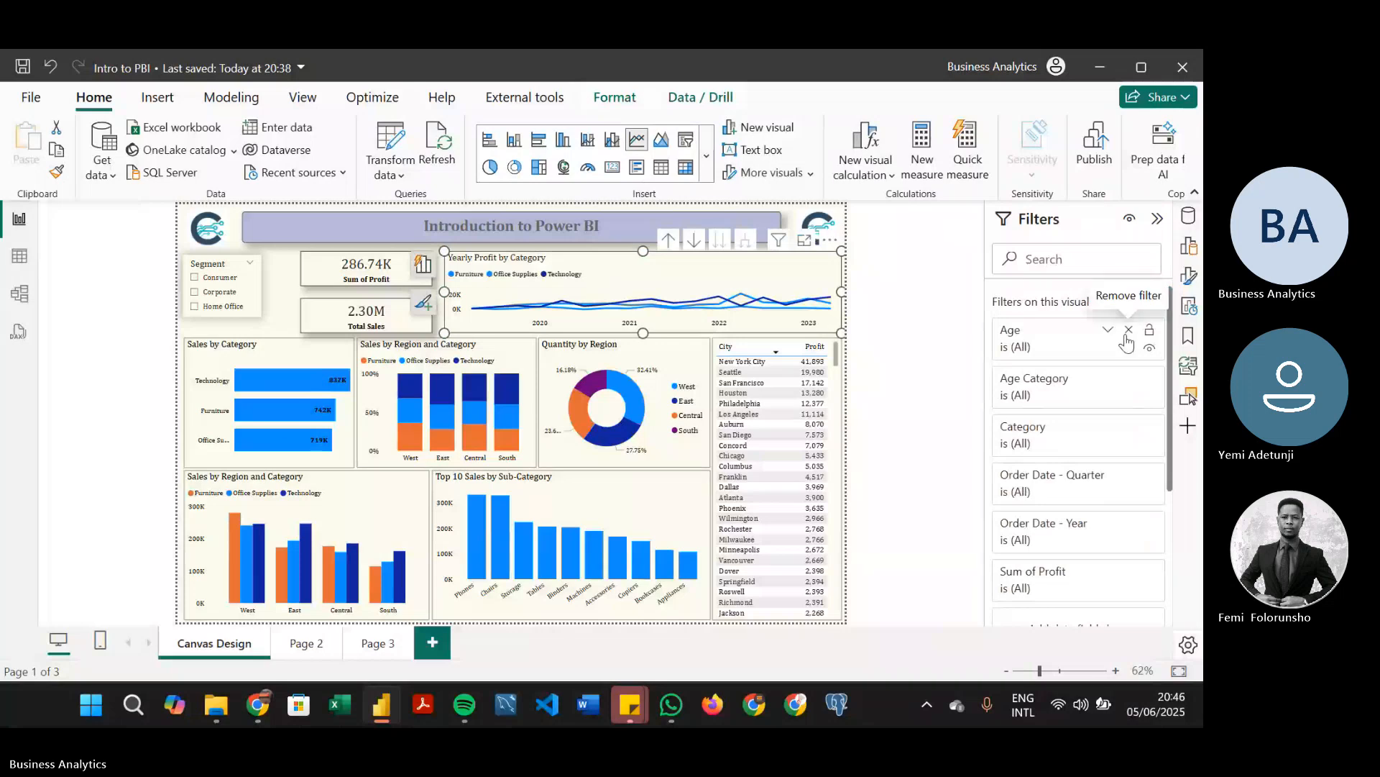
click(1129, 330)
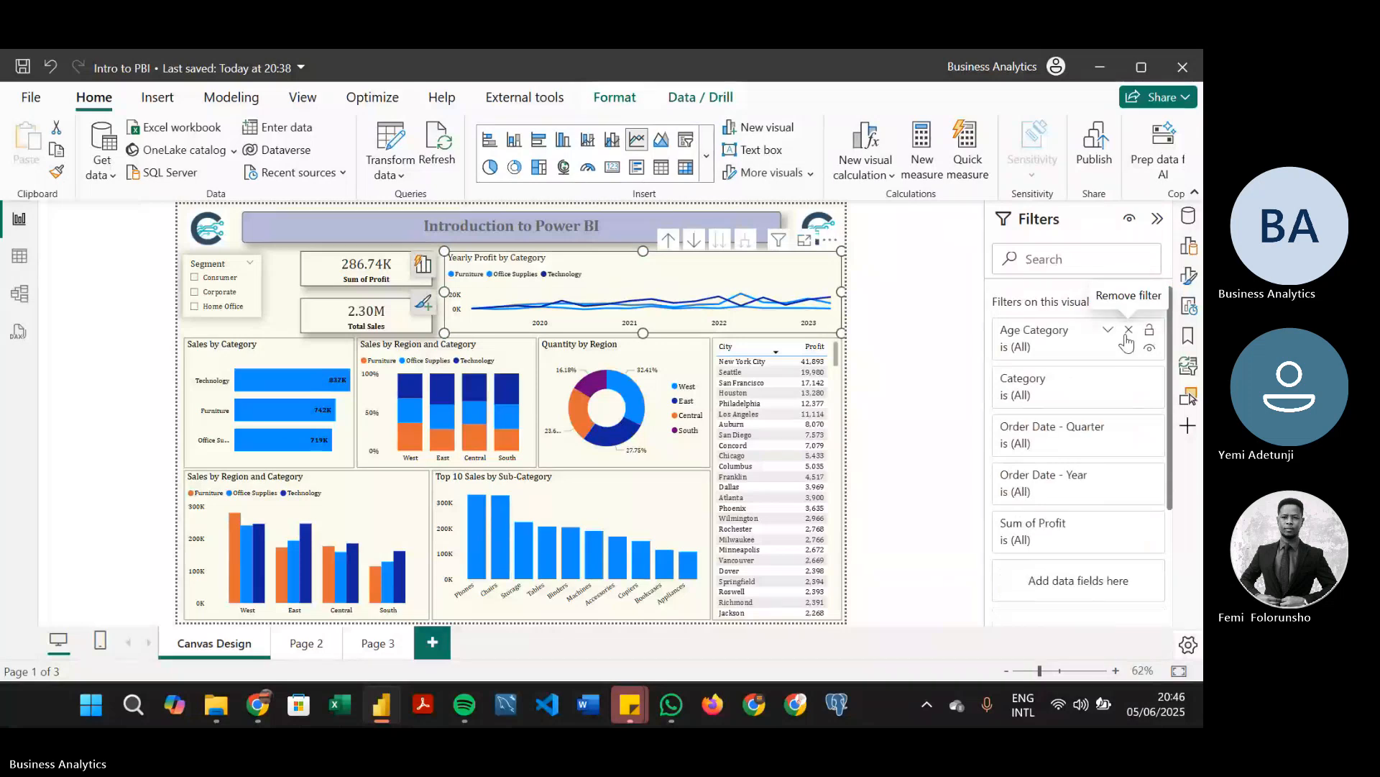
click(1129, 330)
click(1127, 334)
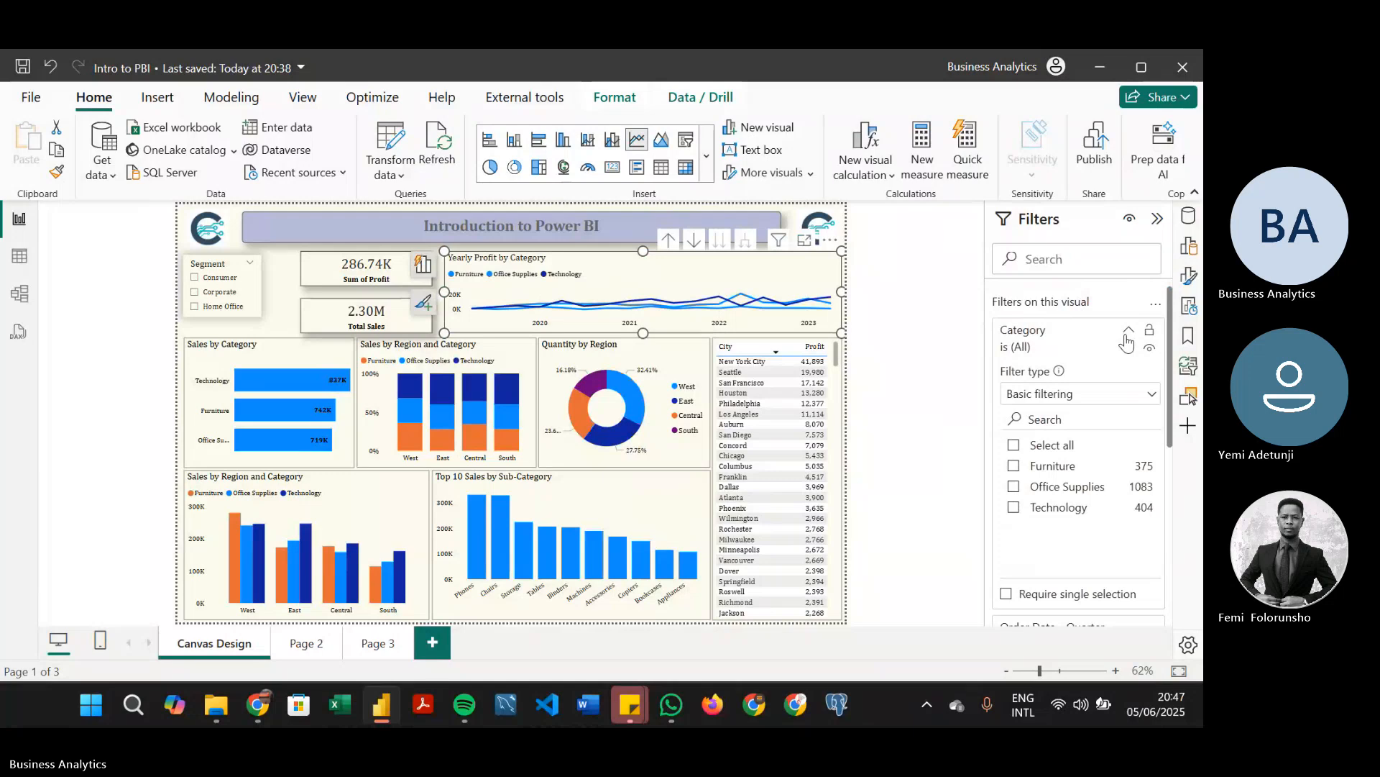
click(1128, 332)
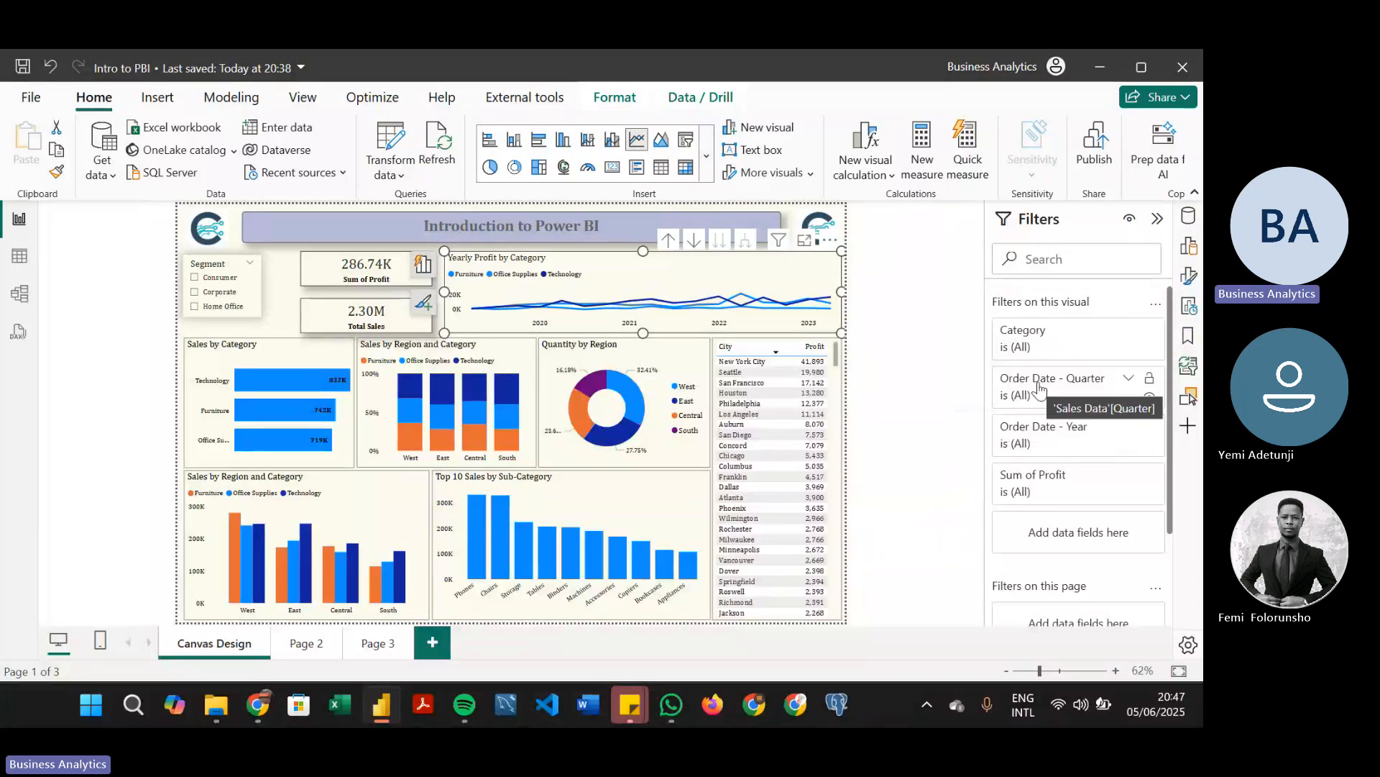
Examine the filter types and advanced filtering conditions available for Order Date - Year on the Yearly Profit by Category chart
click(1129, 426)
scroll(1121, 431, down, 2)
click(1110, 345)
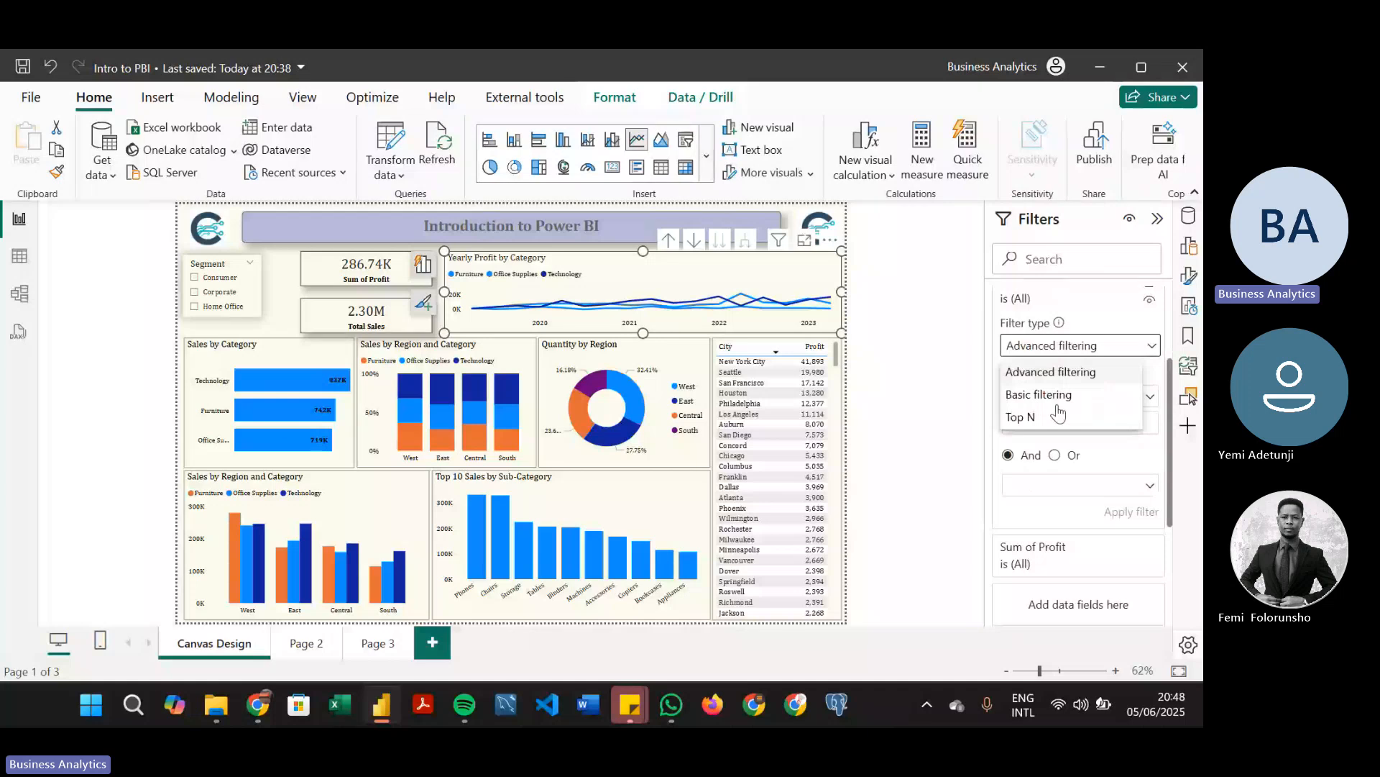
click(1089, 348)
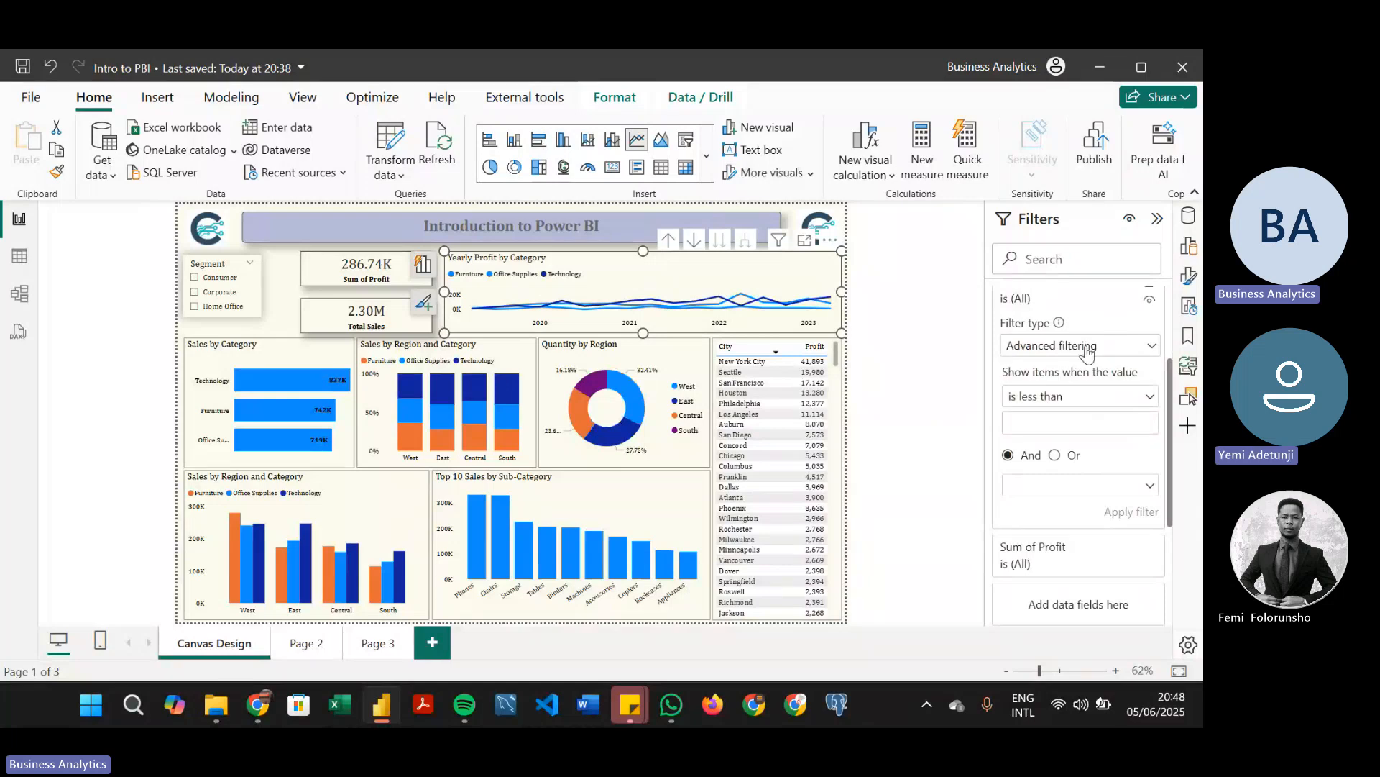
click(1118, 403)
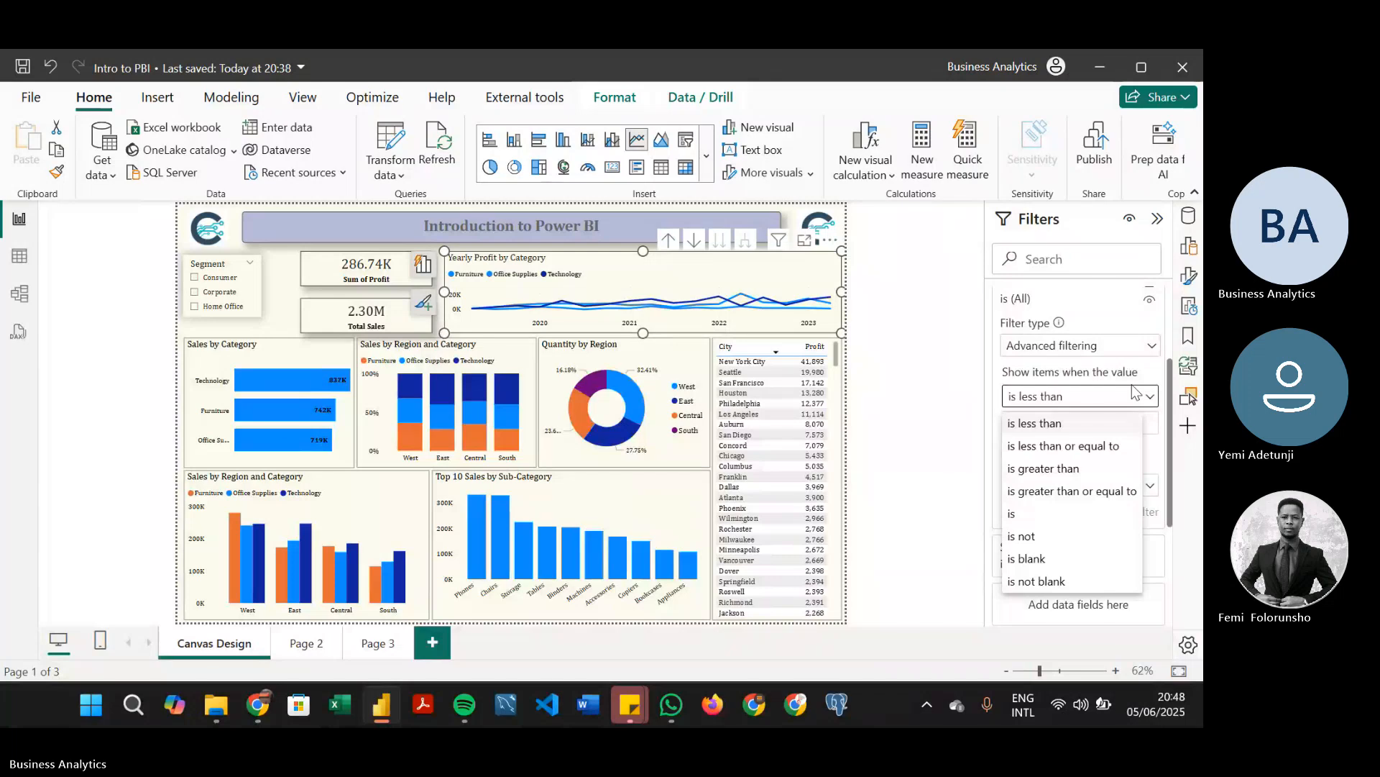
click(1170, 412)
drag(1170, 412, 1170, 371)
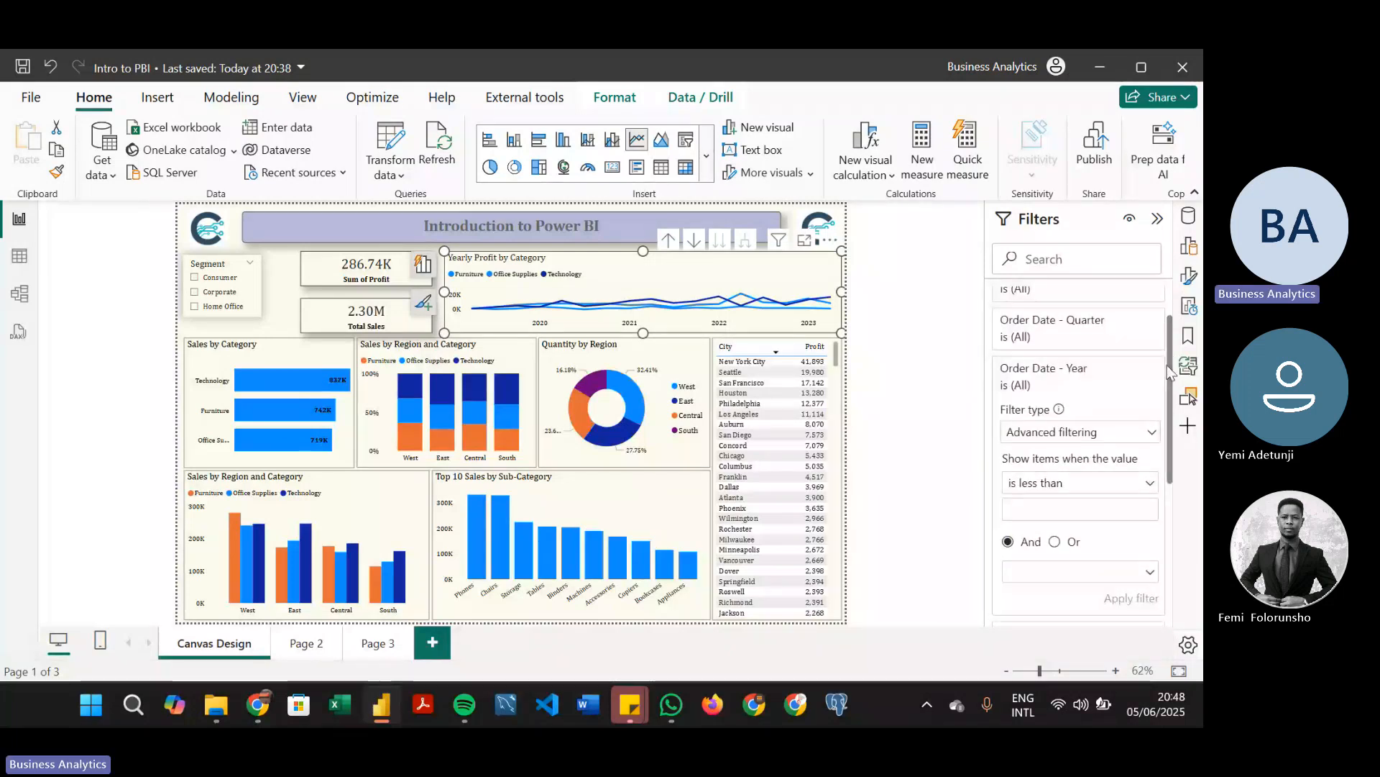
On Page 3, move the Count Orders and Distinct Orders cards aside and widen the upper Sum of Profit line chart
click(372, 645)
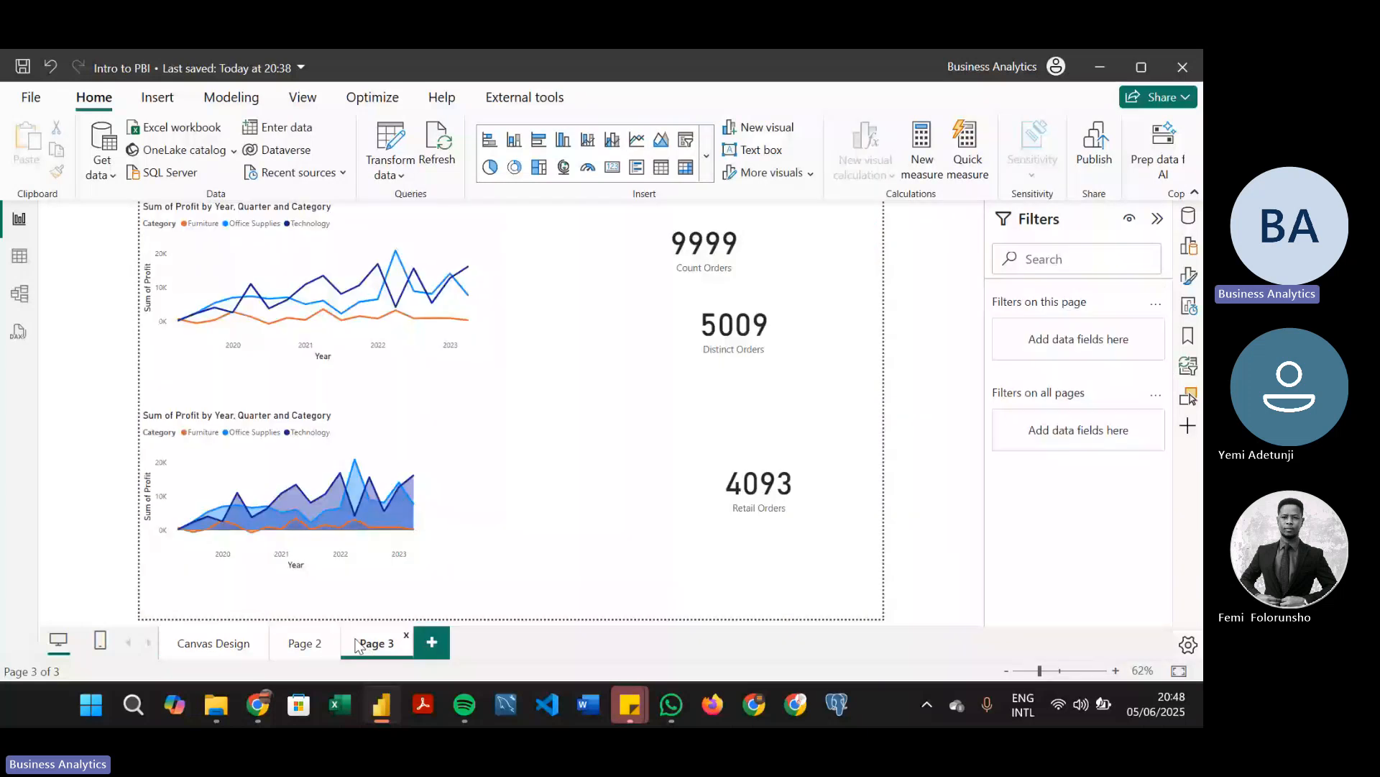
click(222, 636)
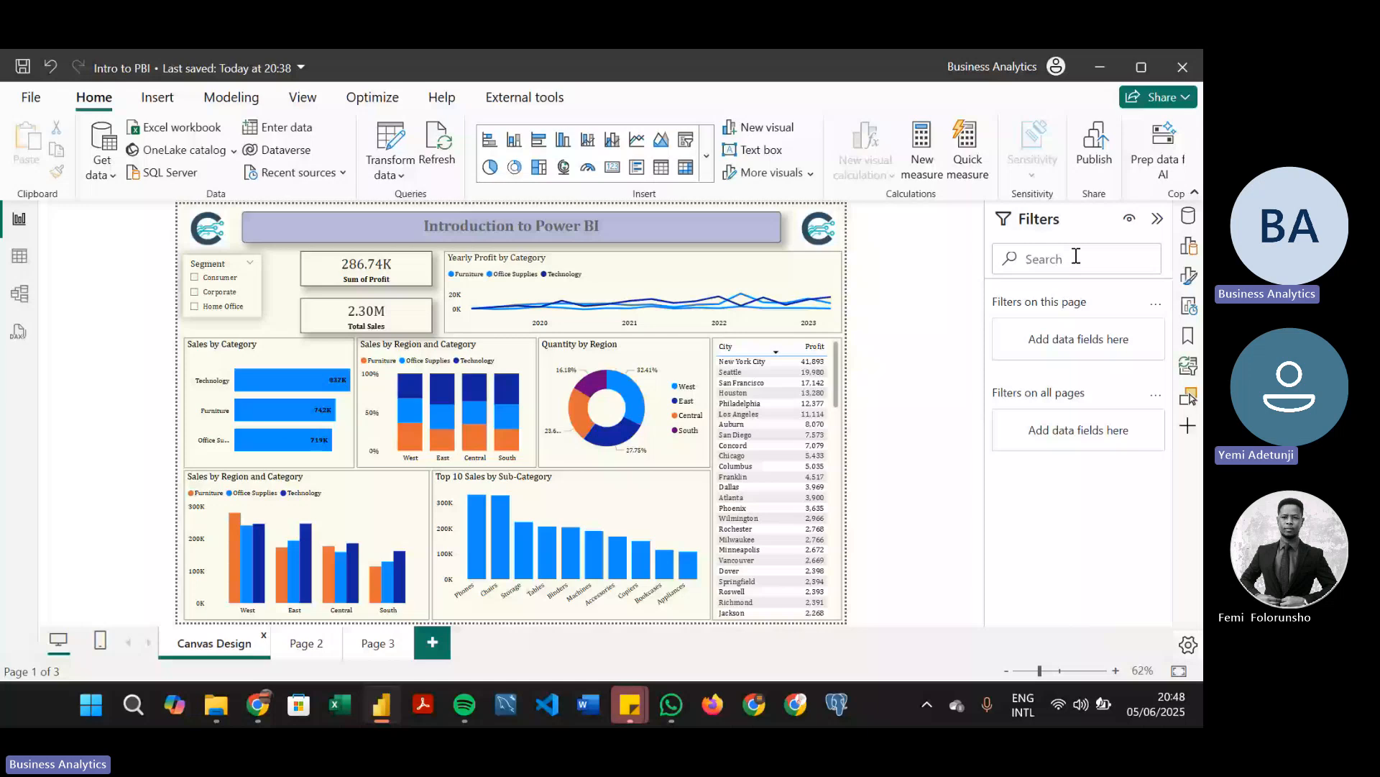
click(377, 643)
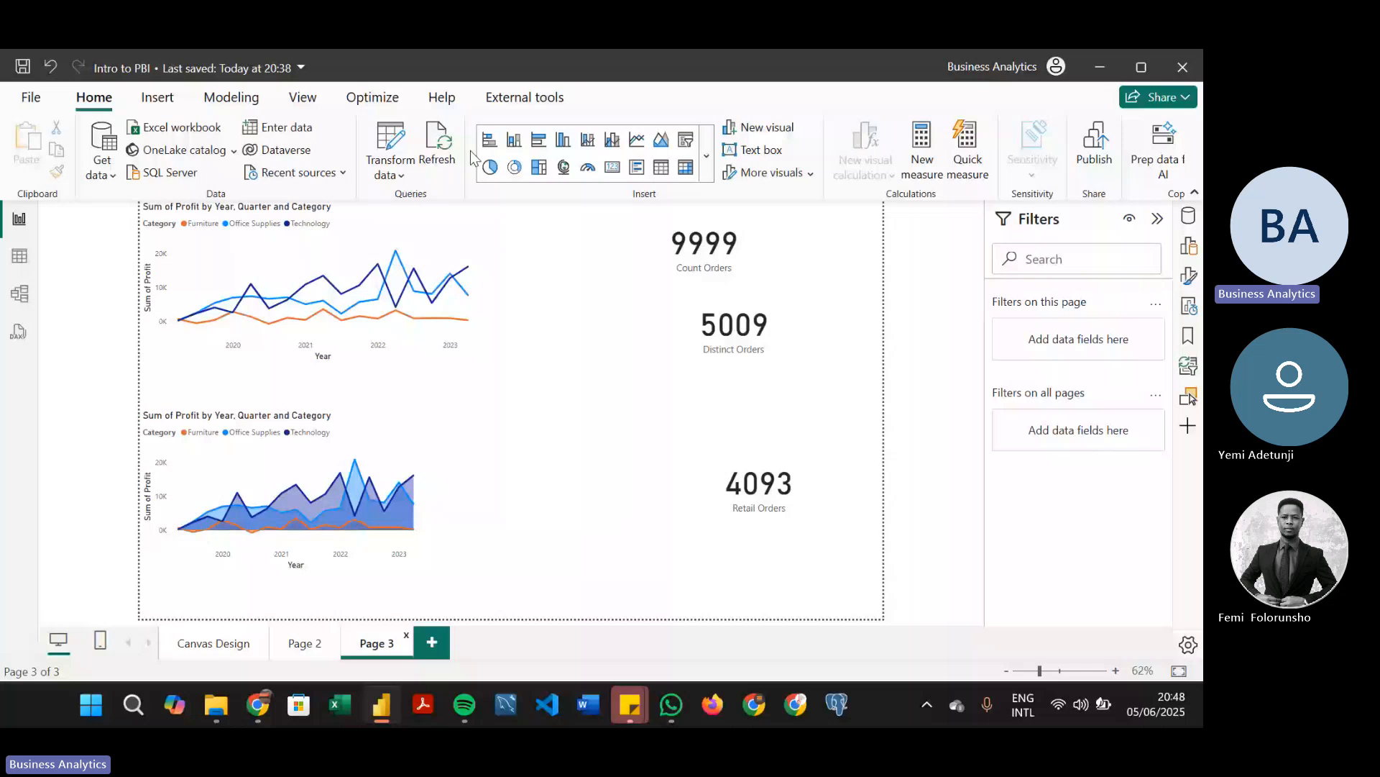
drag(473, 280, 666, 277)
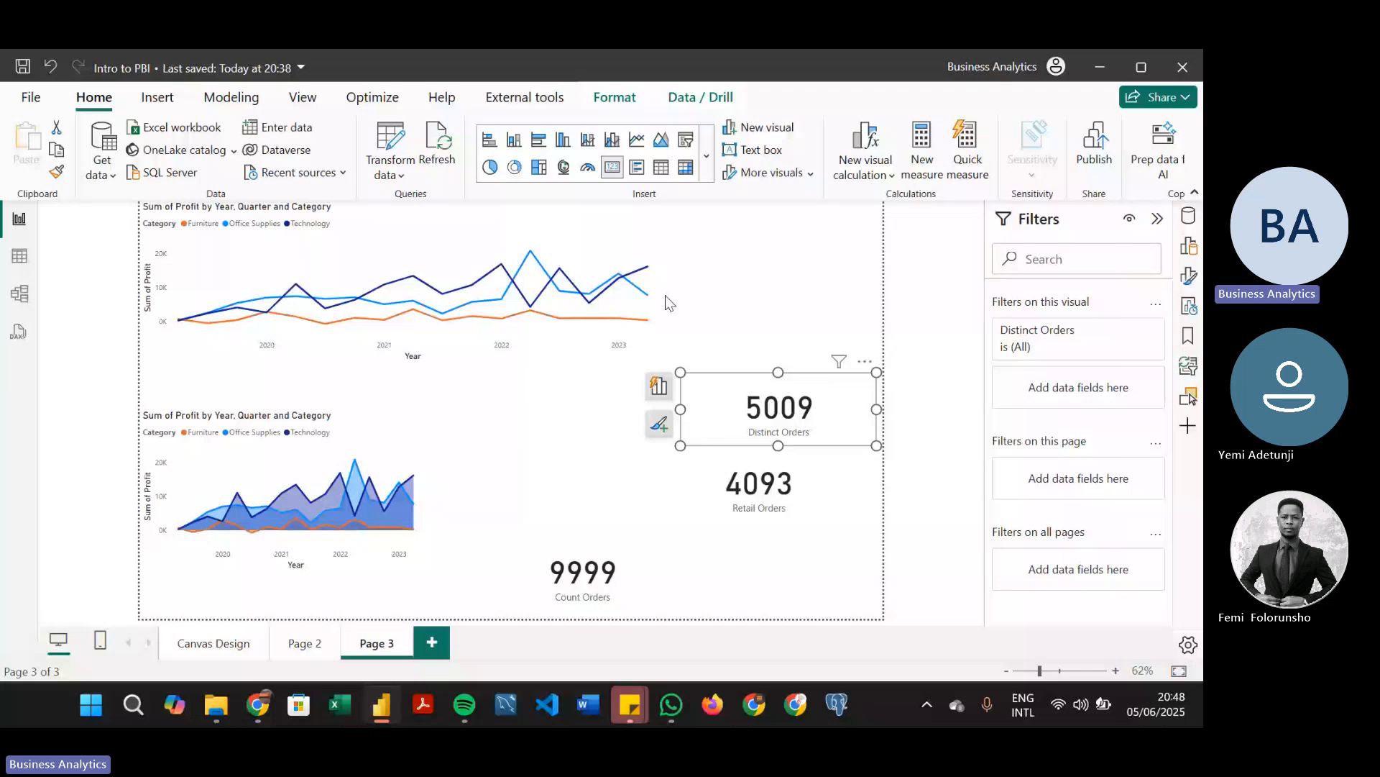
click(652, 296)
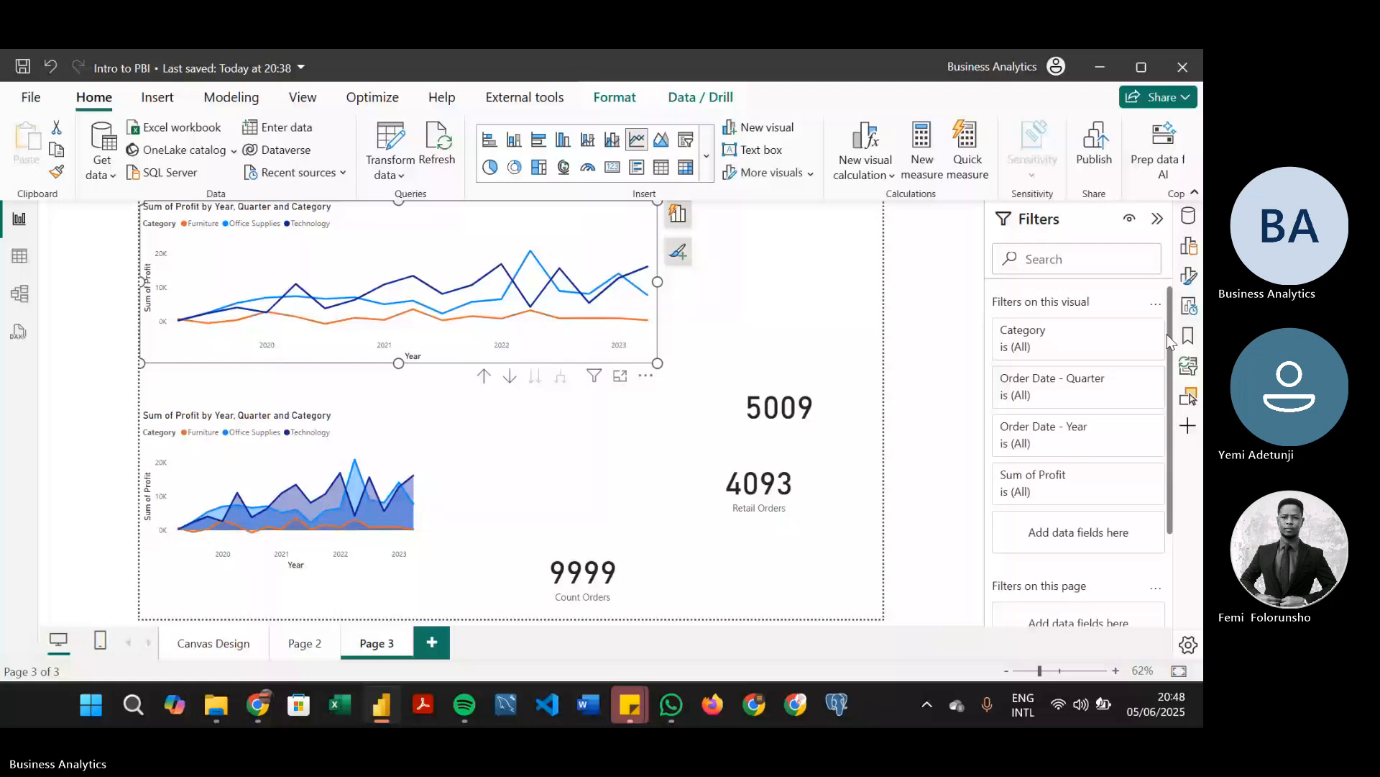
Replace the Year and Quarter levels on the upper line chart's x-axis with the full Order Date field from Sales Data
click(1189, 246)
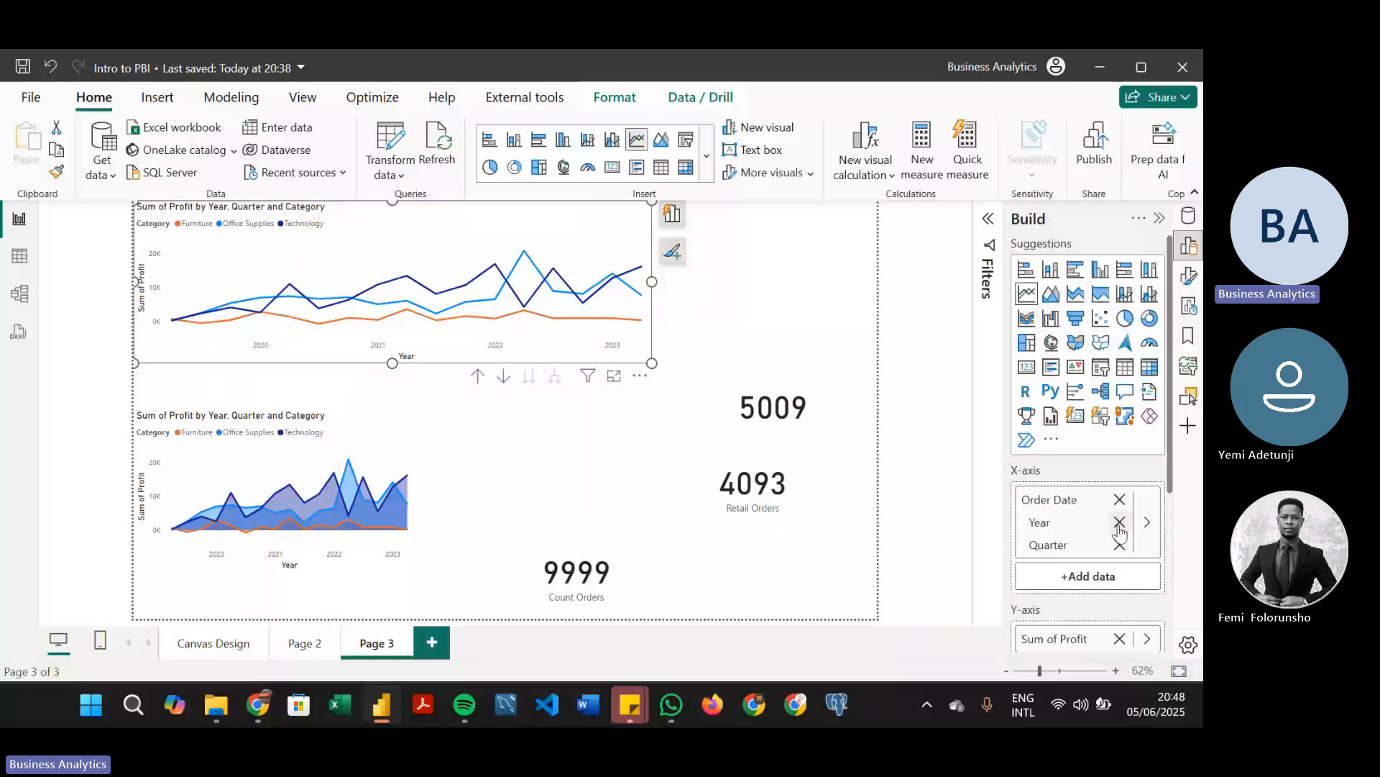
click(1120, 523)
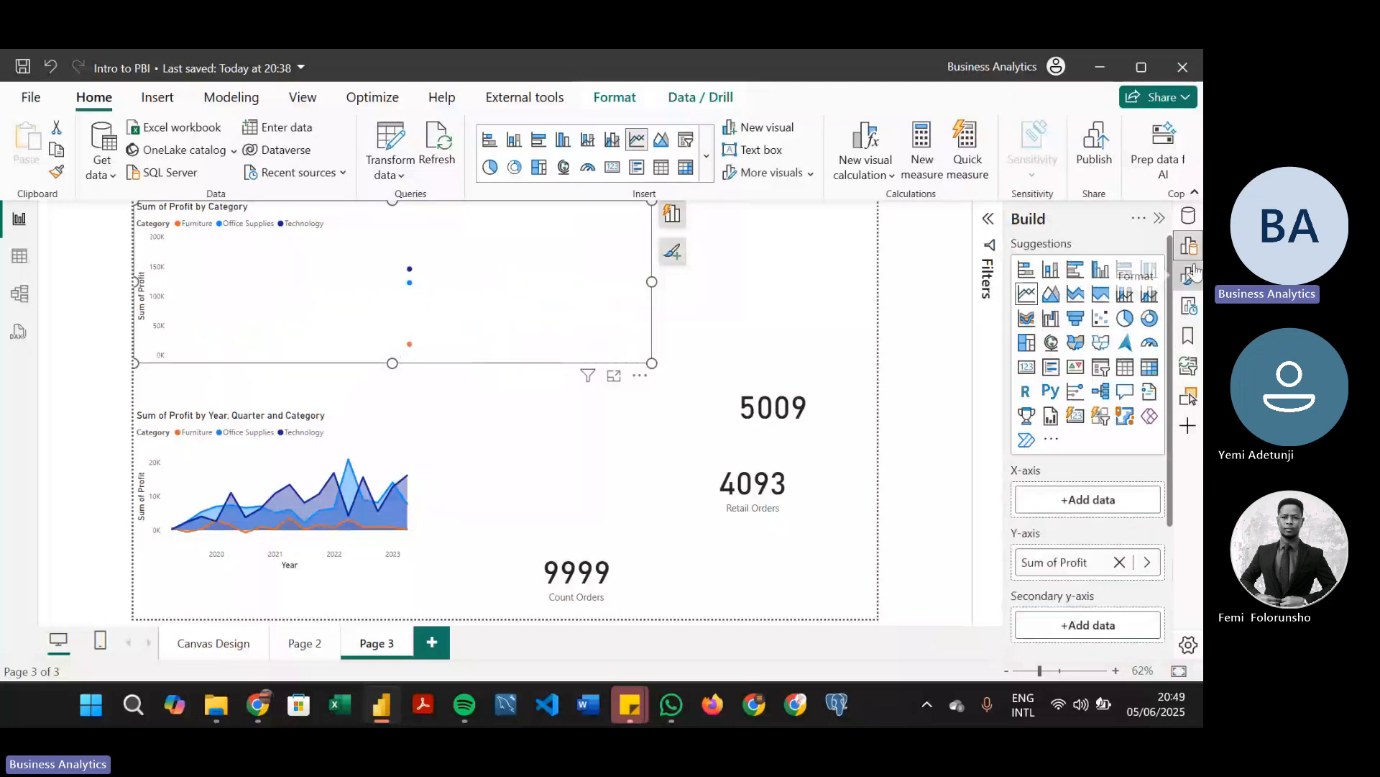
click(1188, 276)
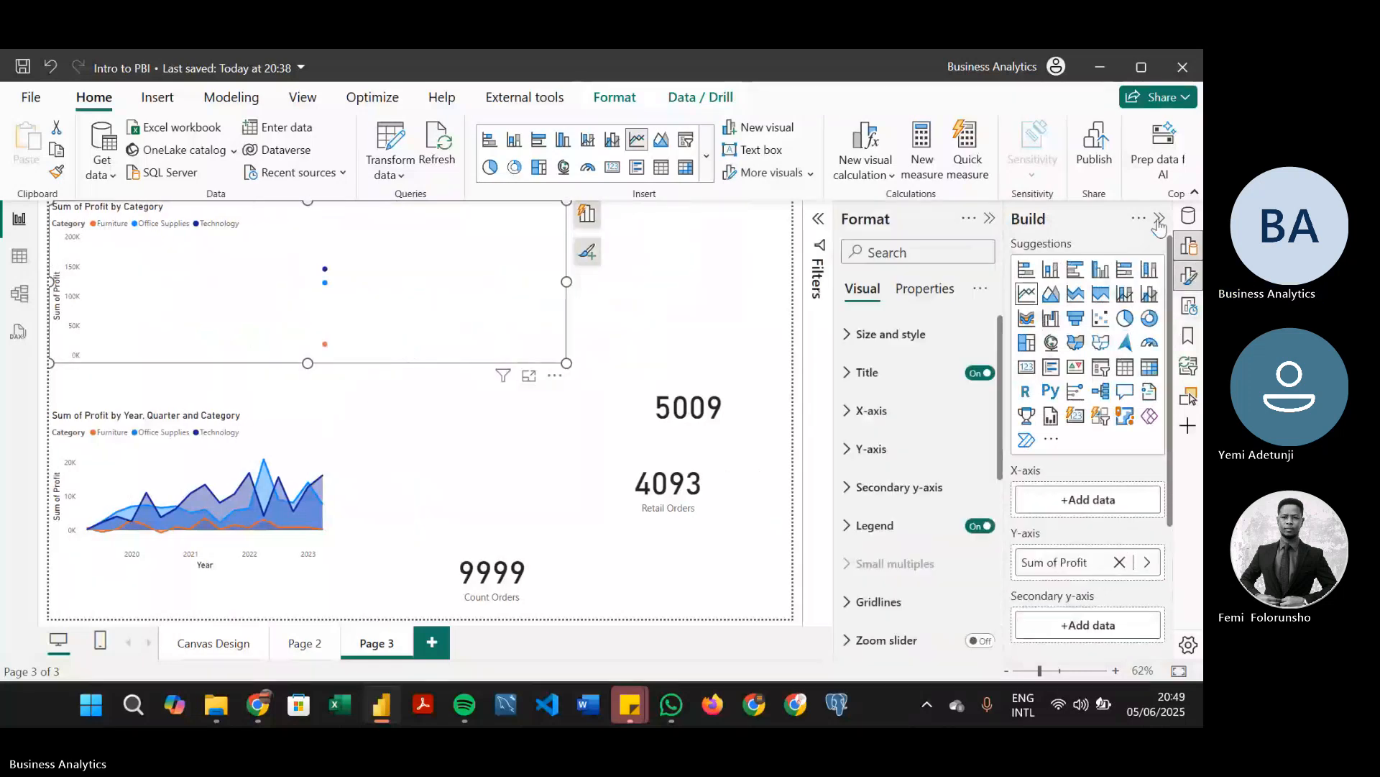
click(1190, 222)
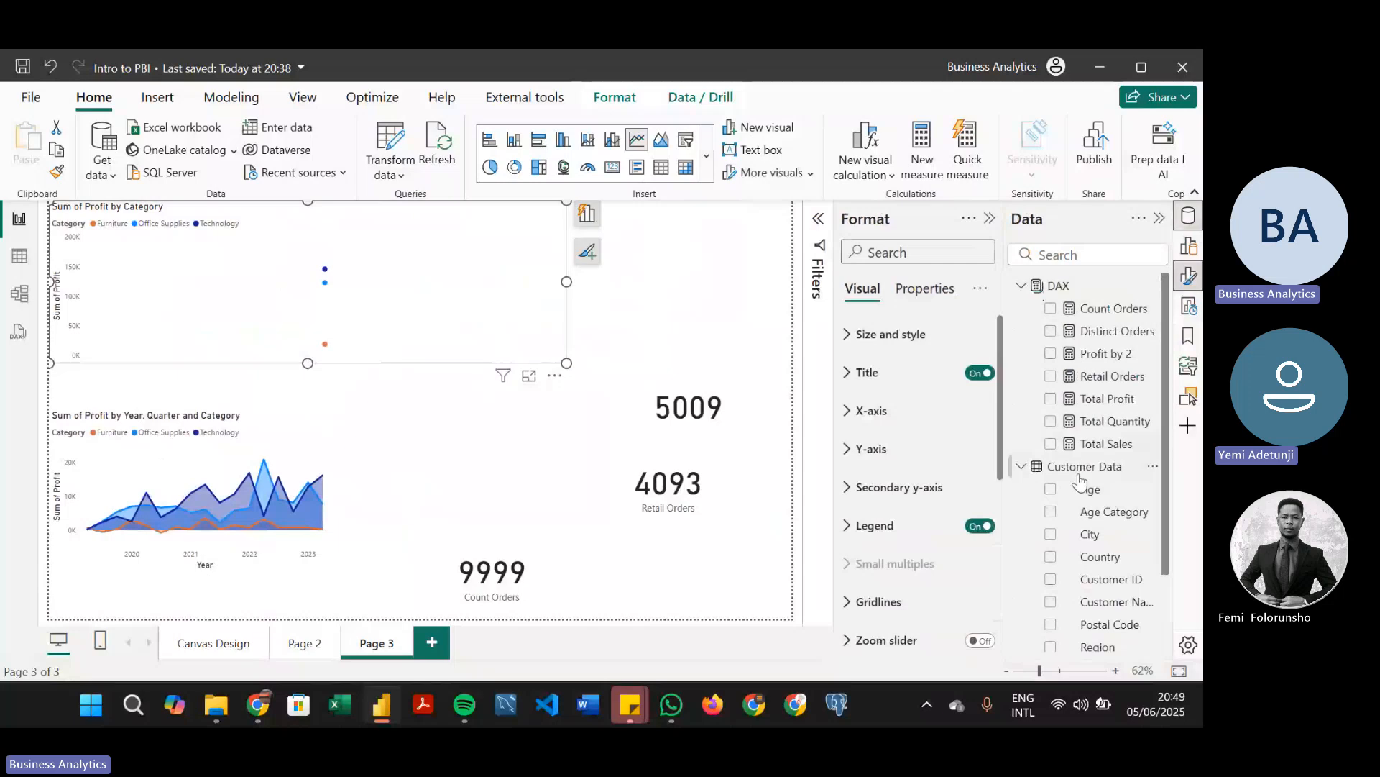
click(1020, 467)
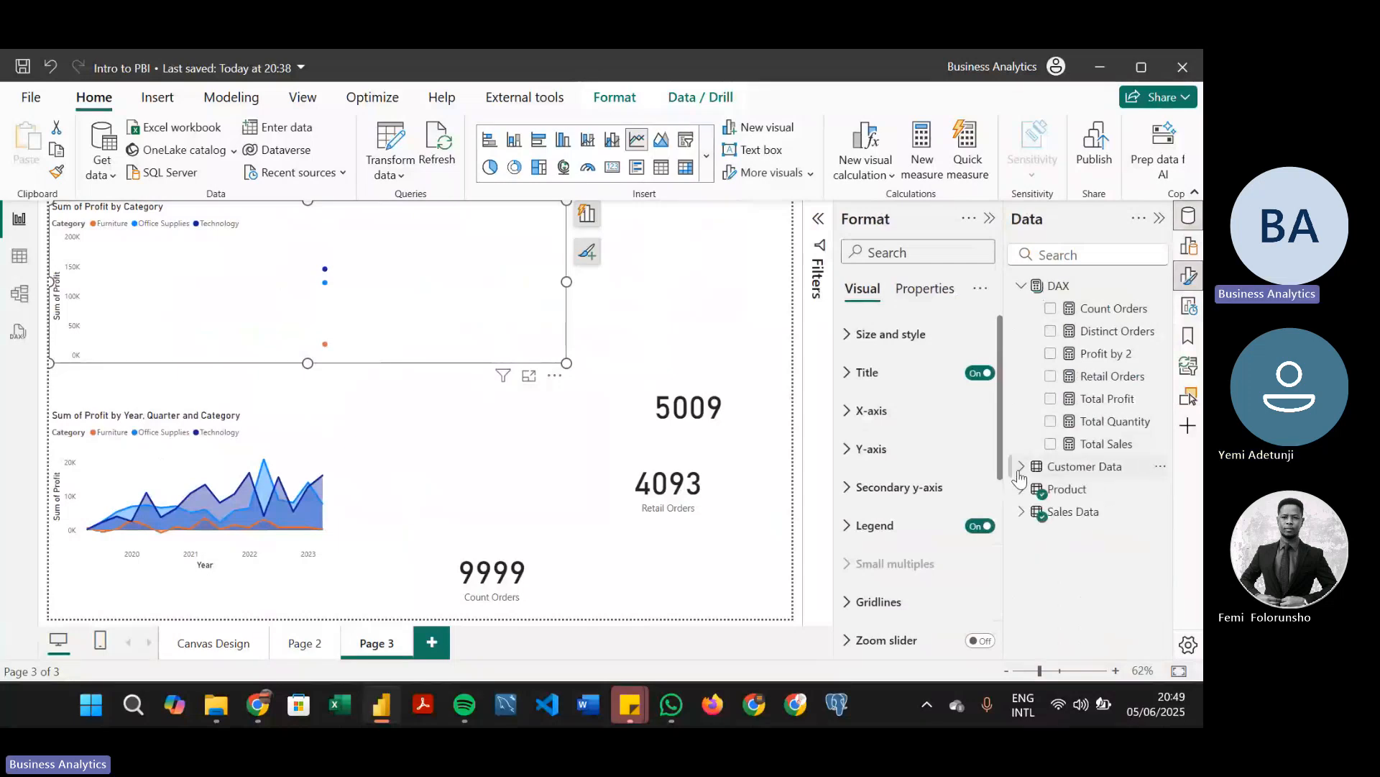
click(1021, 286)
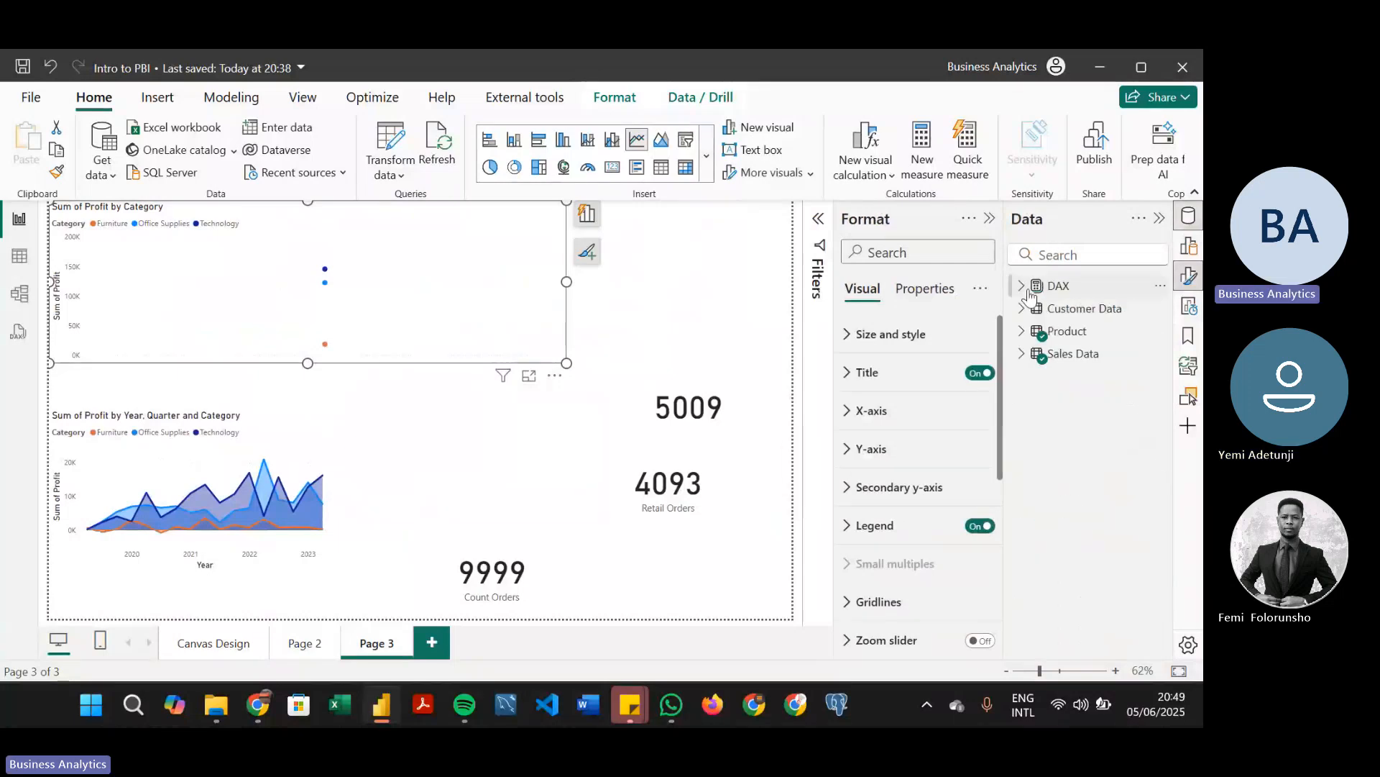
click(1022, 354)
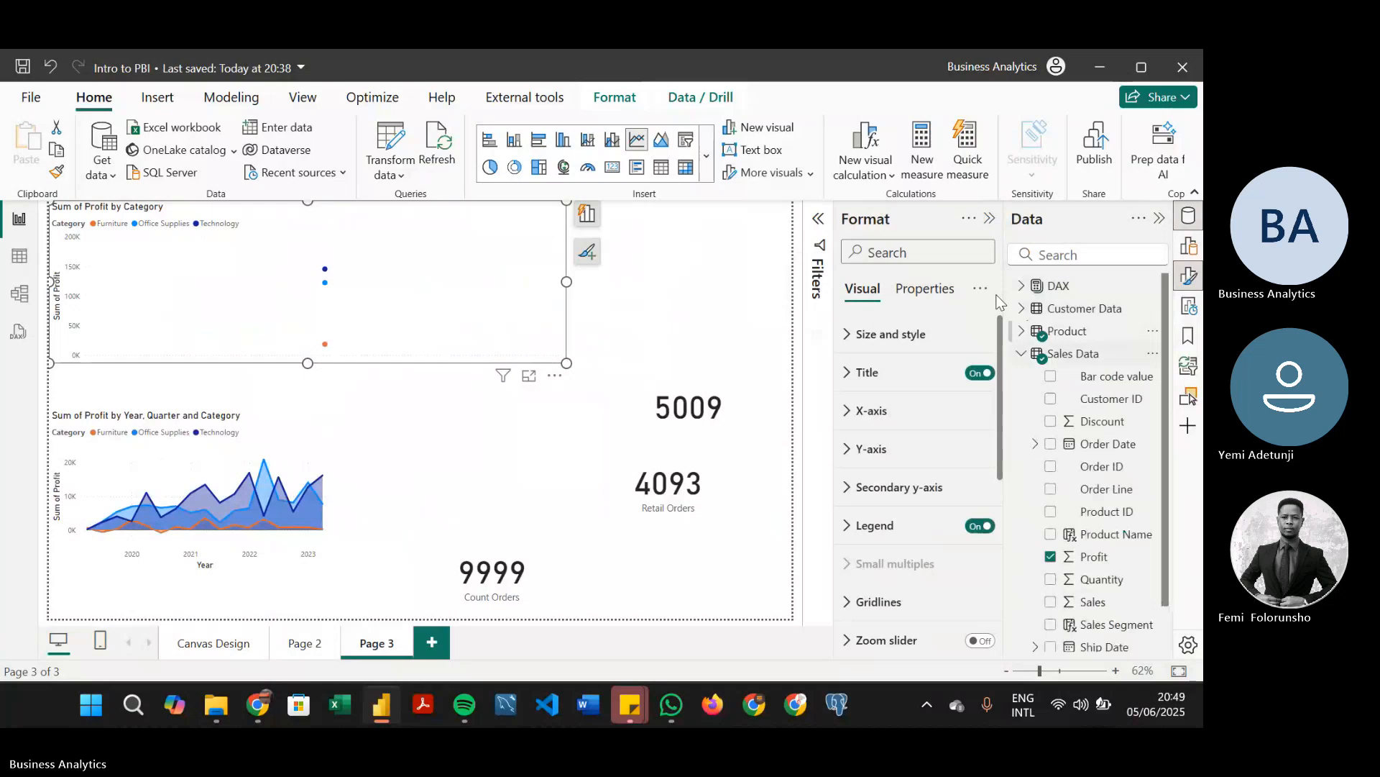
click(990, 218)
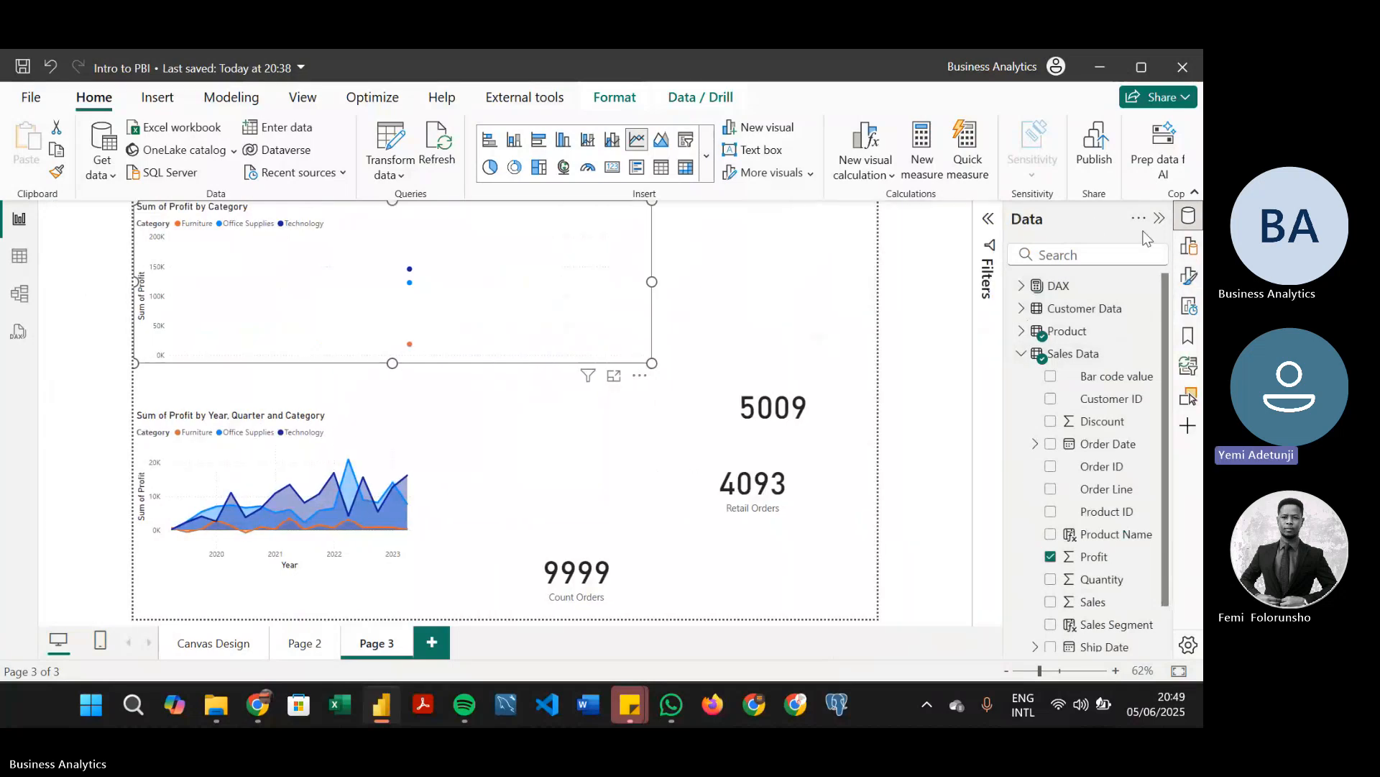
click(1191, 248)
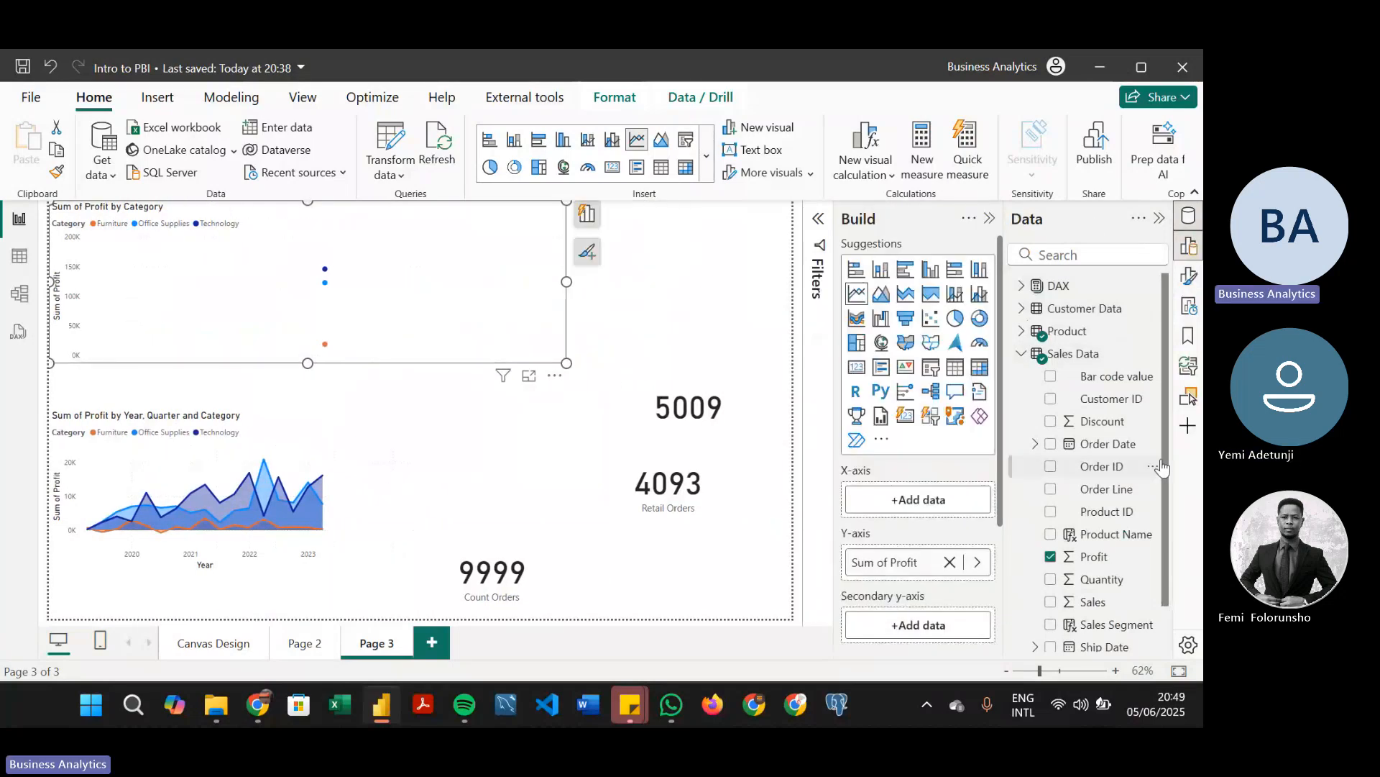
drag(1163, 459, 1165, 515)
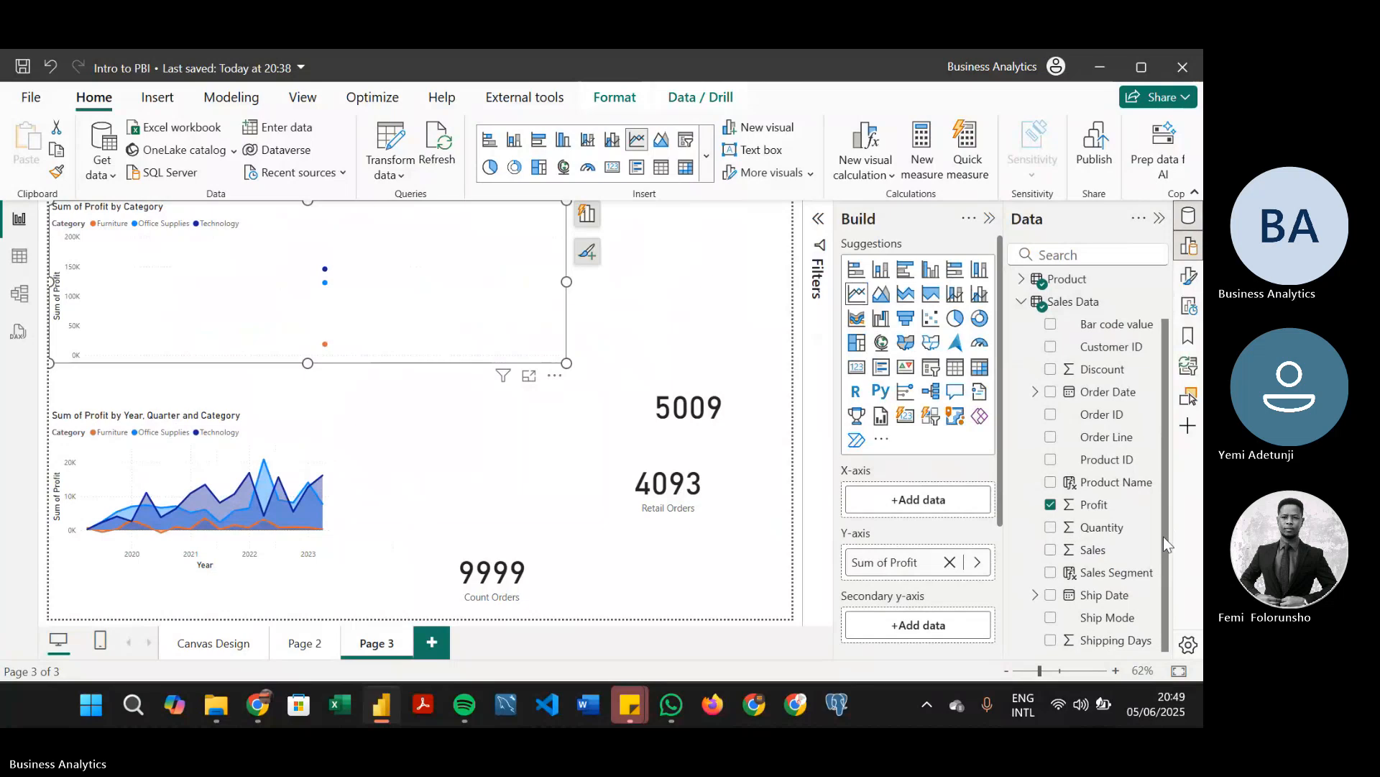
click(1051, 393)
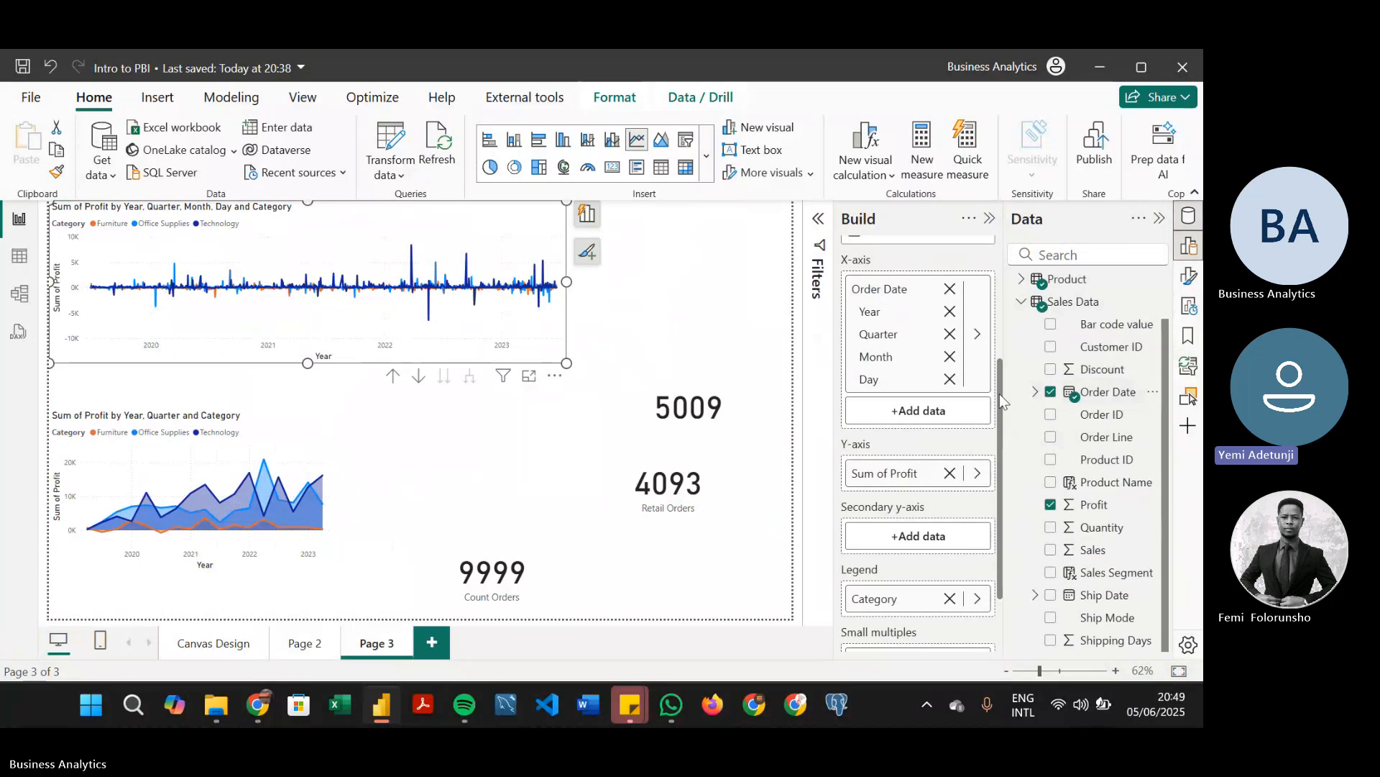
Remove the Year, Quarter, Month and Day levels one by one from the upper line chart's x-axis
click(951, 310)
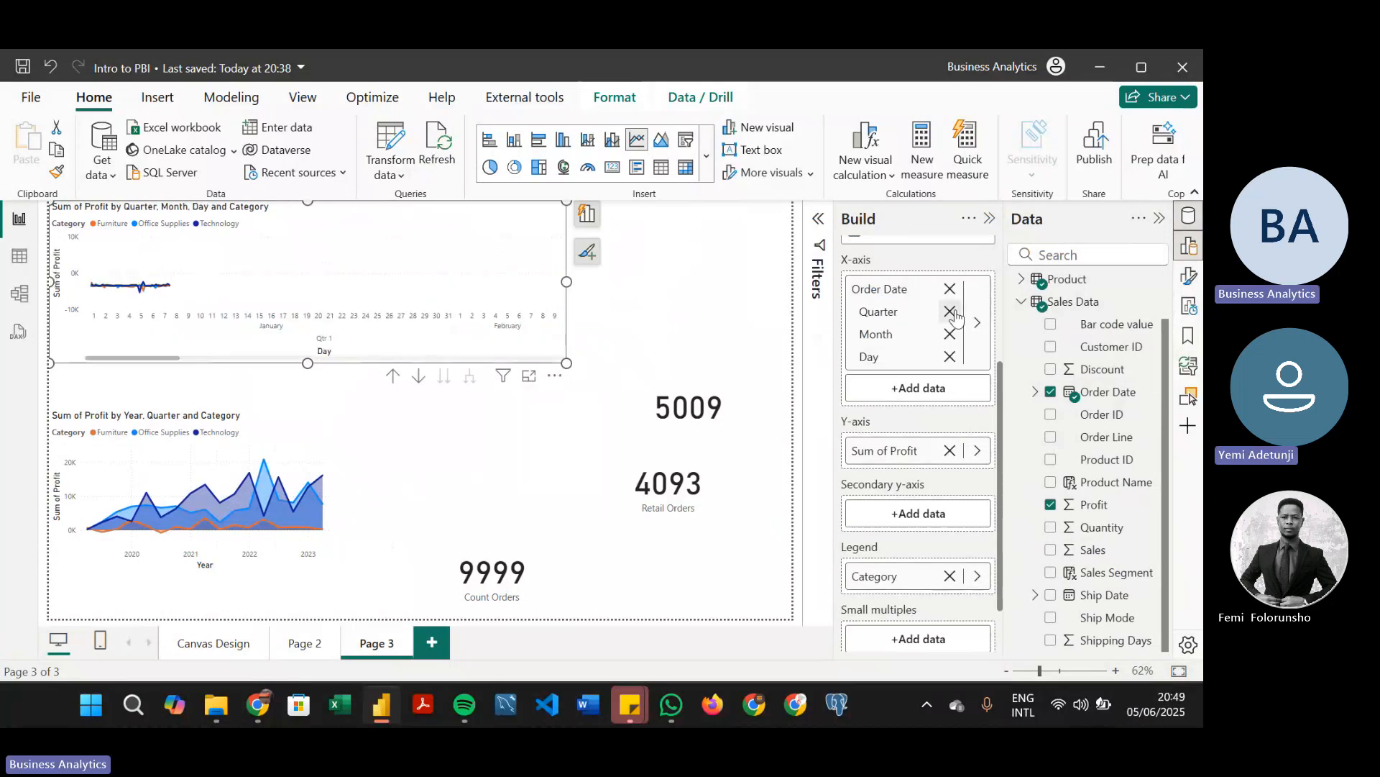
click(950, 312)
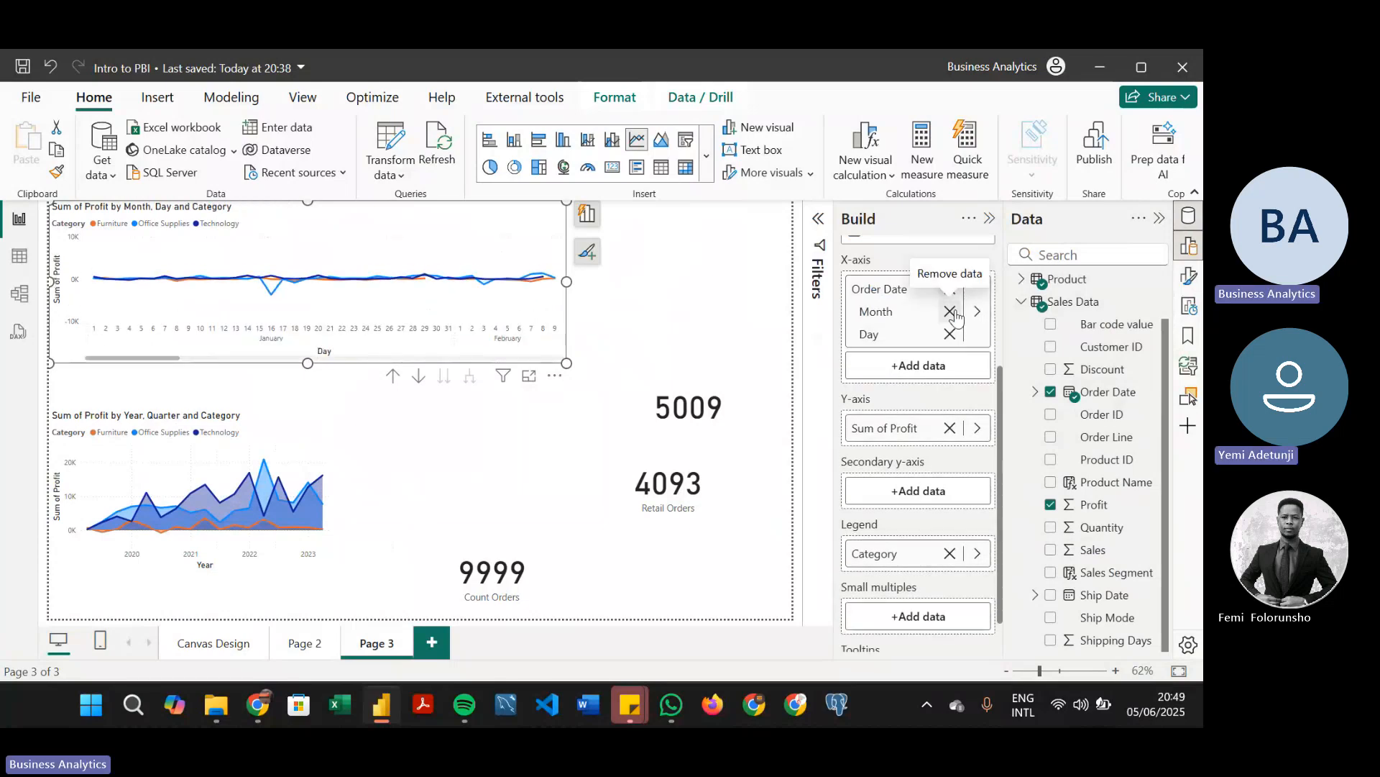
click(951, 311)
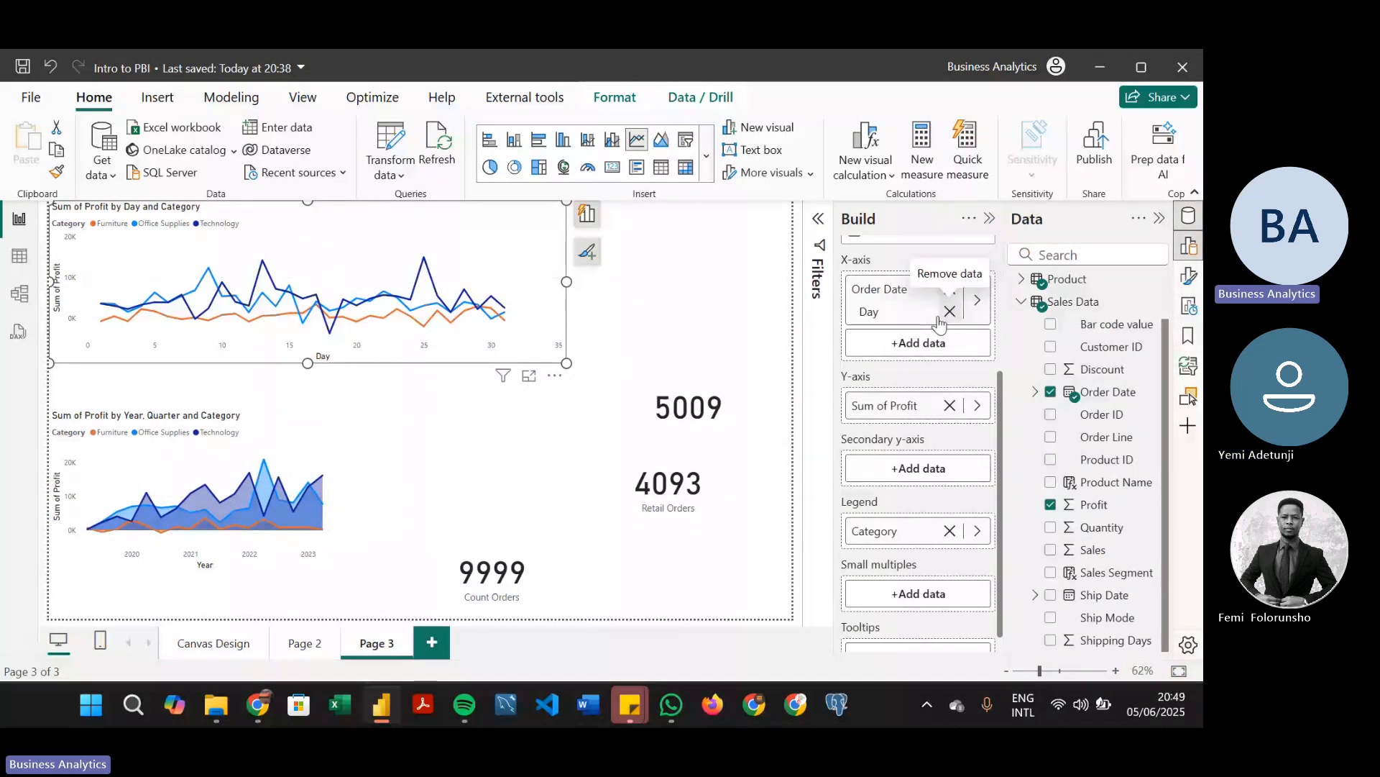
click(950, 311)
Expand Order Date in Sales Data and add its Date Hierarchy to the upper line chart's x-axis
click(1035, 391)
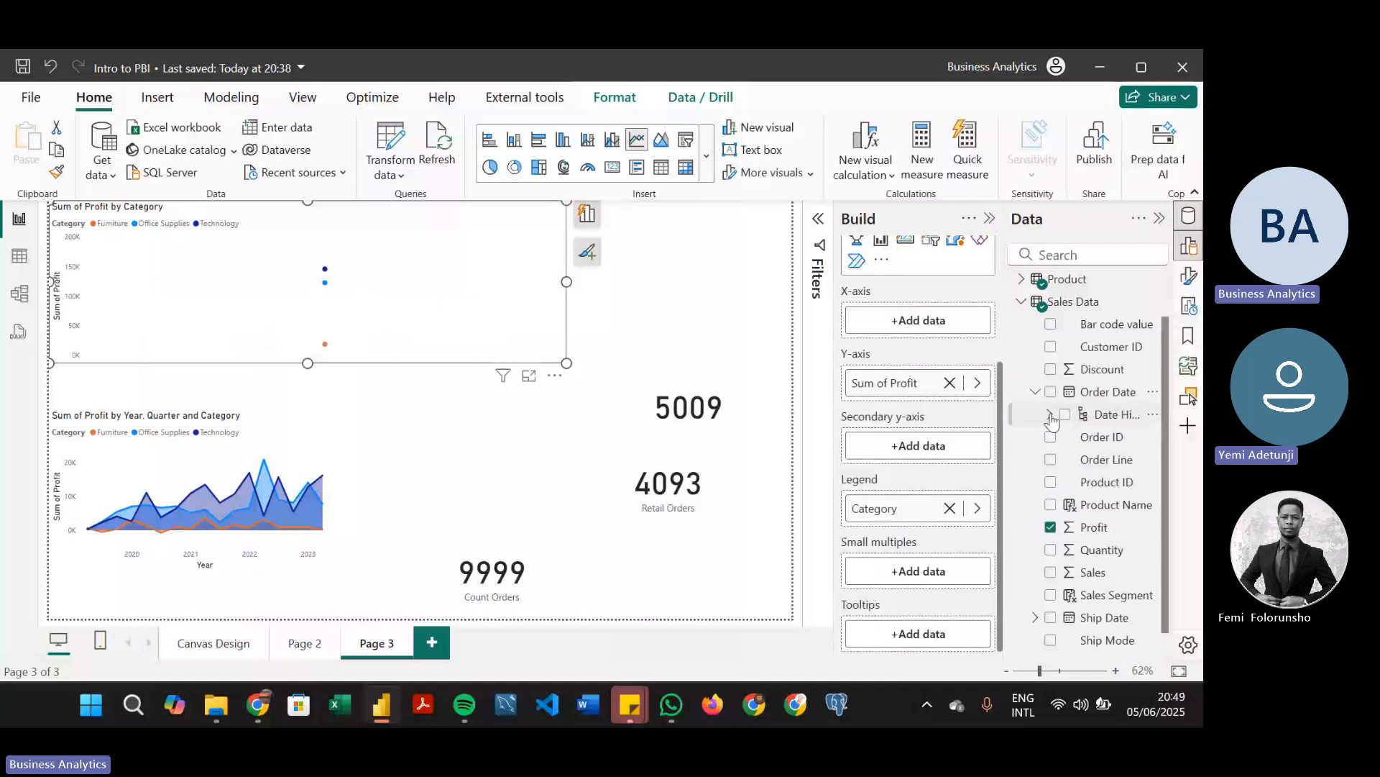
click(1050, 415)
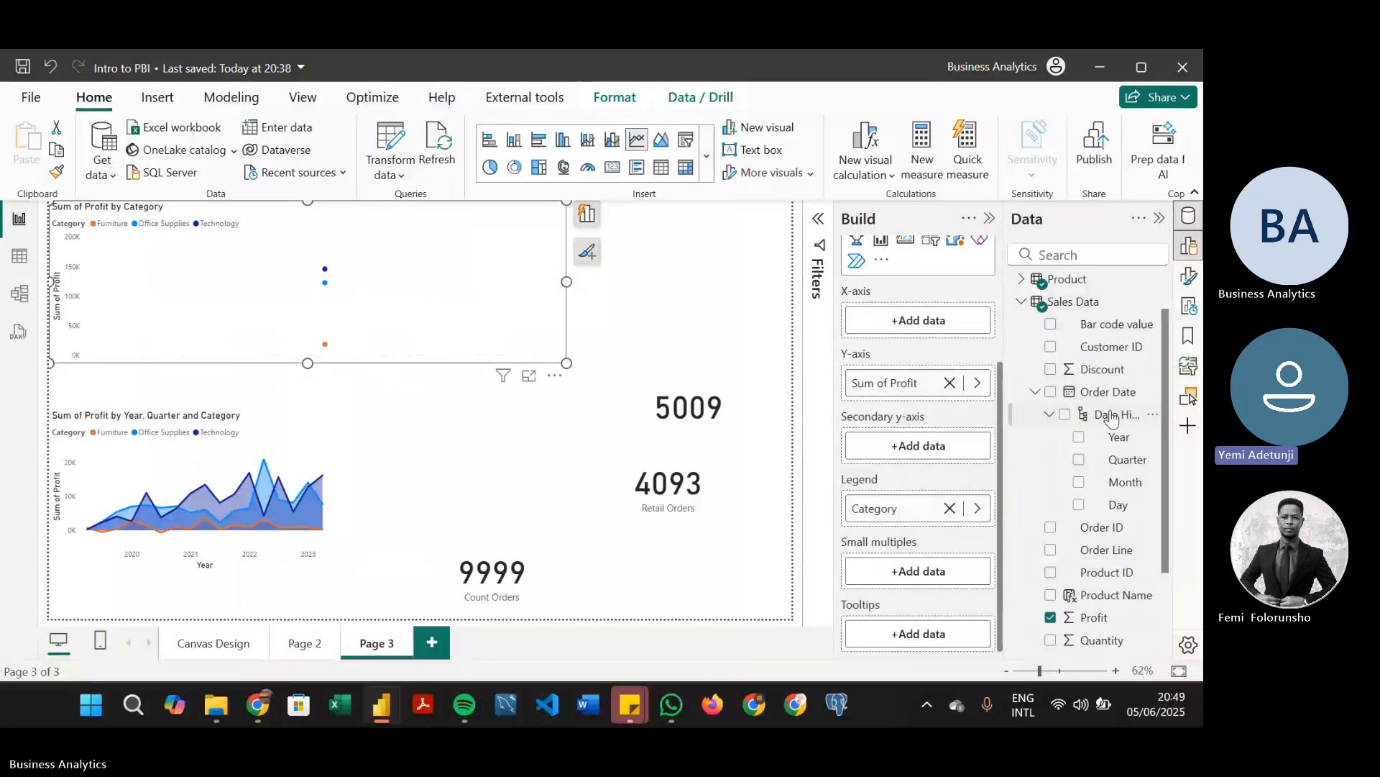
drag(1113, 415, 1080, 411)
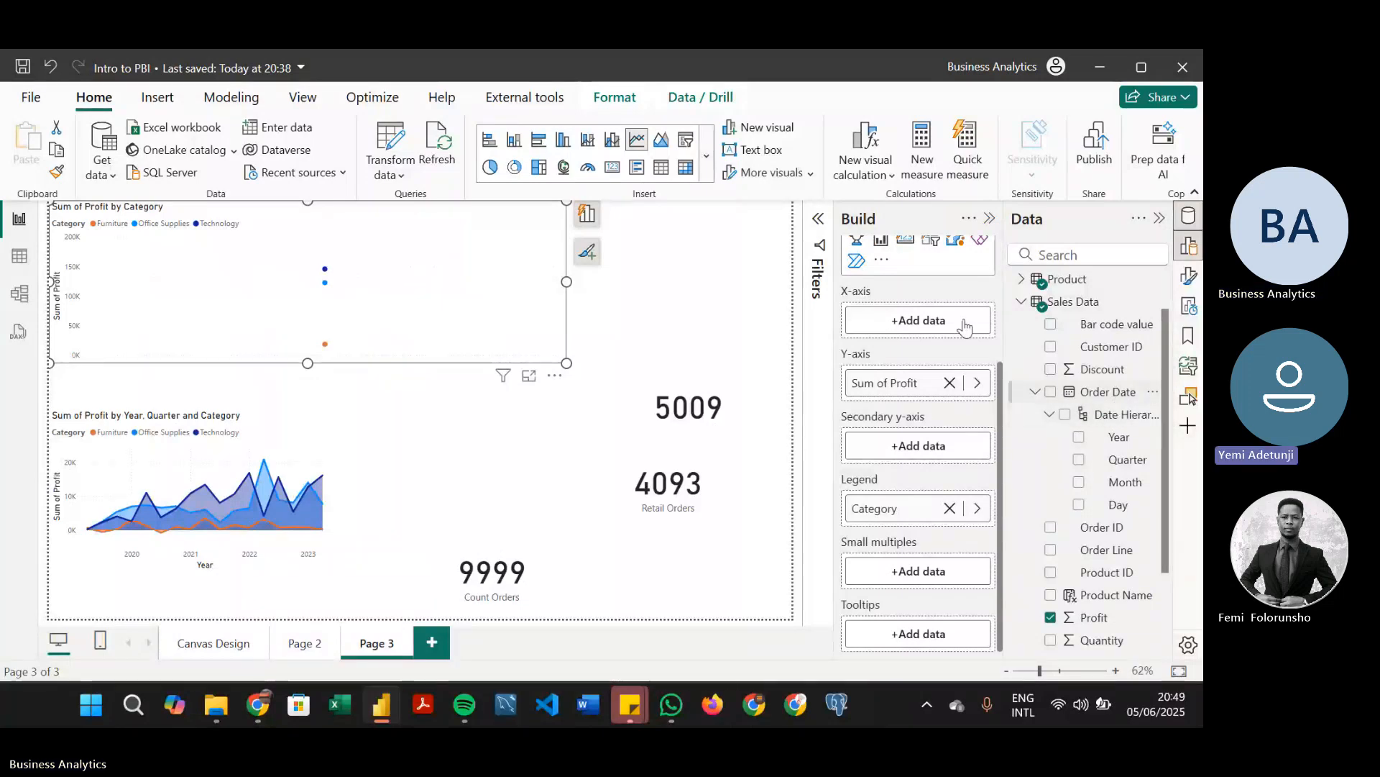
drag(965, 327, 966, 328)
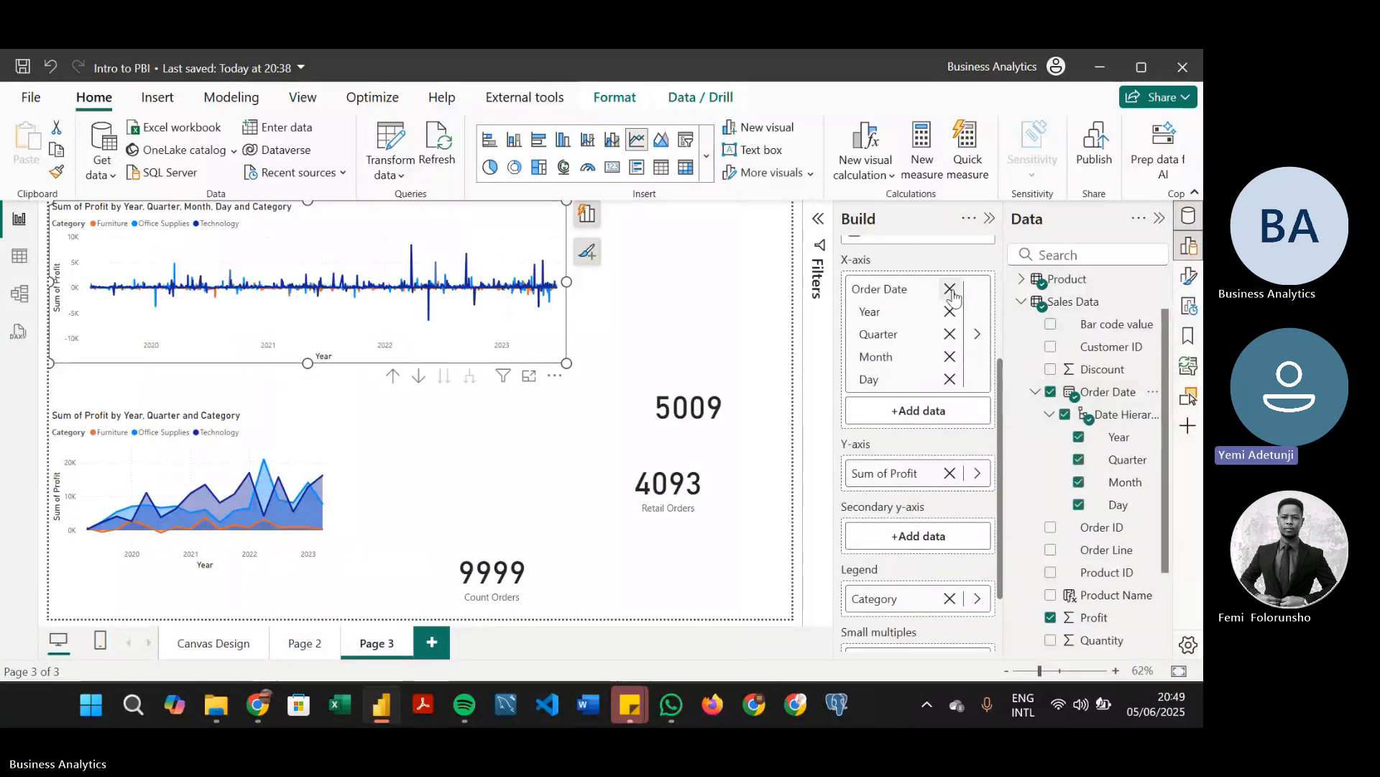
Examine the x-axis data options for the Order Date hierarchy, the daily chart's data points and the field options available for Order Date
click(972, 332)
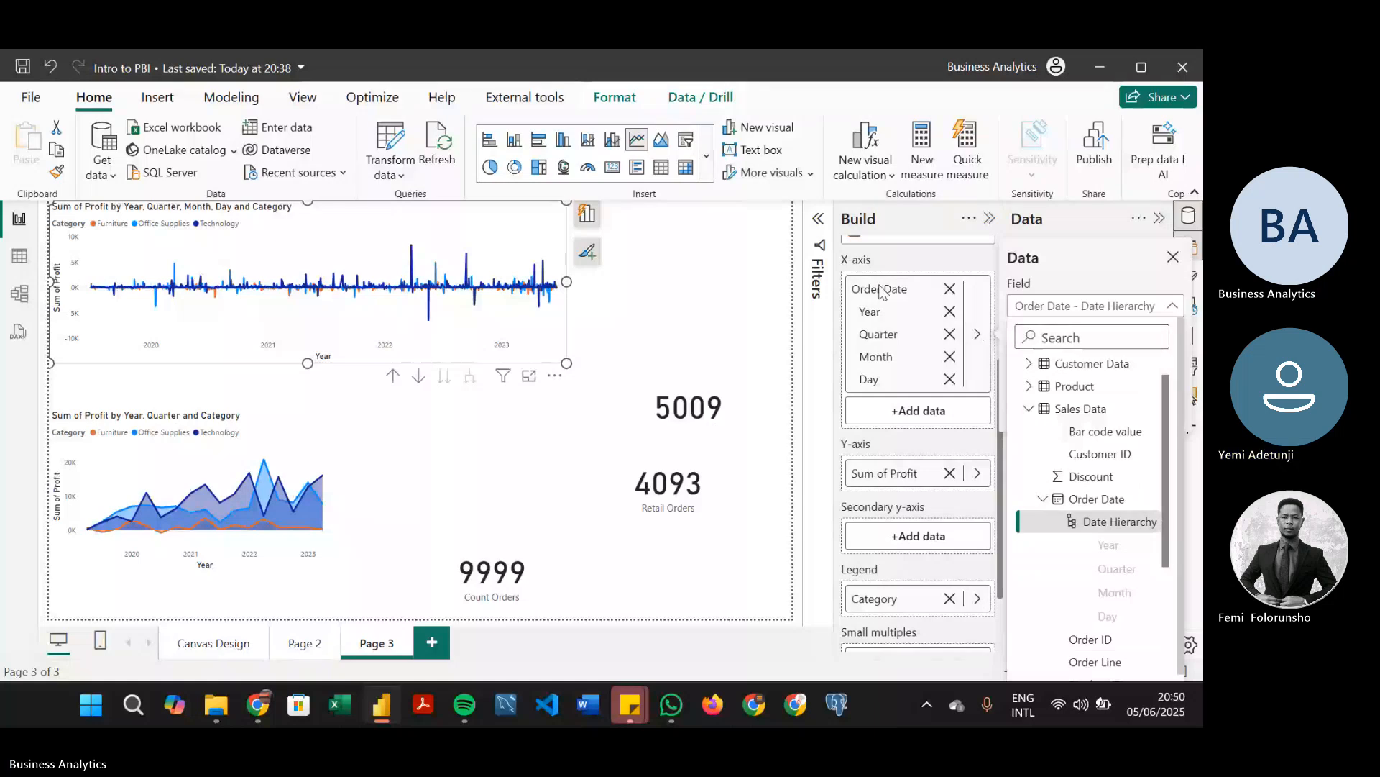
click(454, 288)
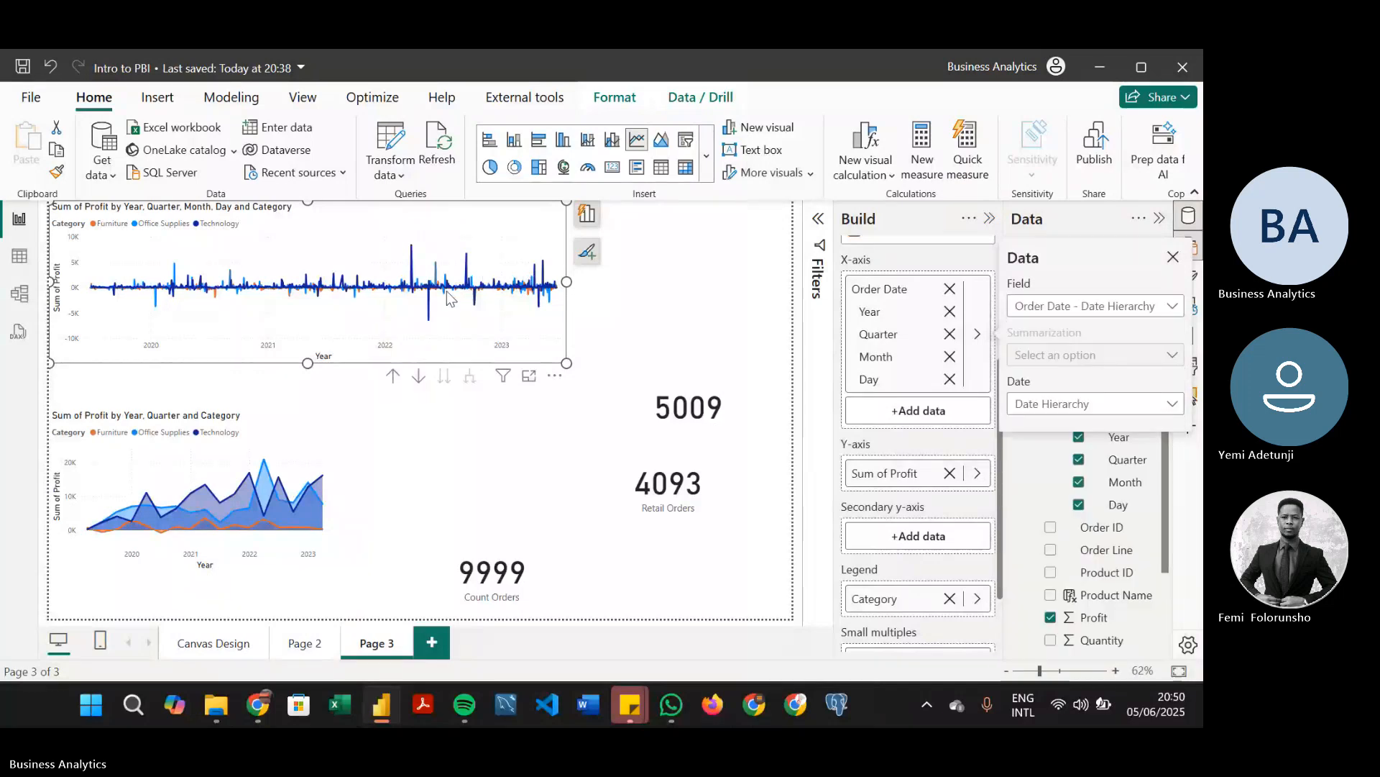
click(696, 367)
mouse_move(482, 303)
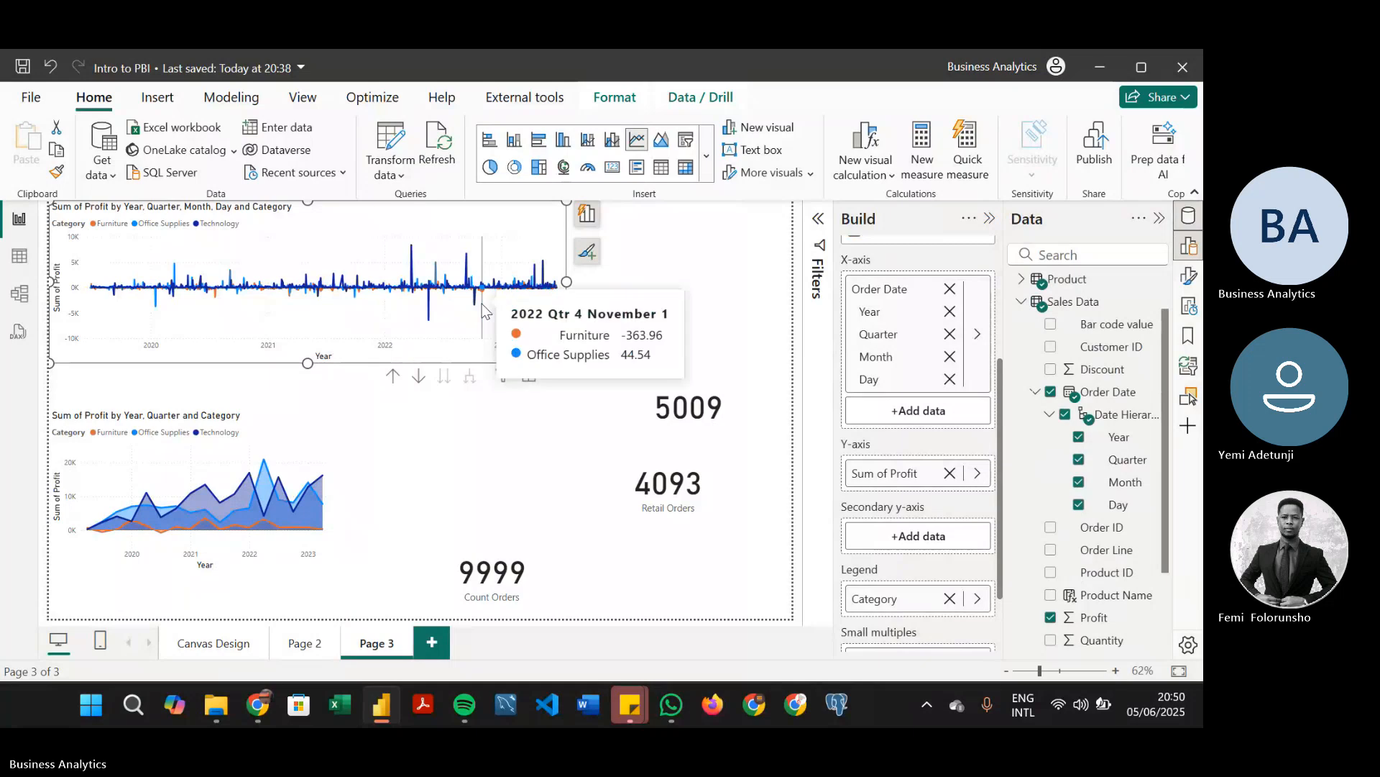
drag(1166, 379, 1159, 461)
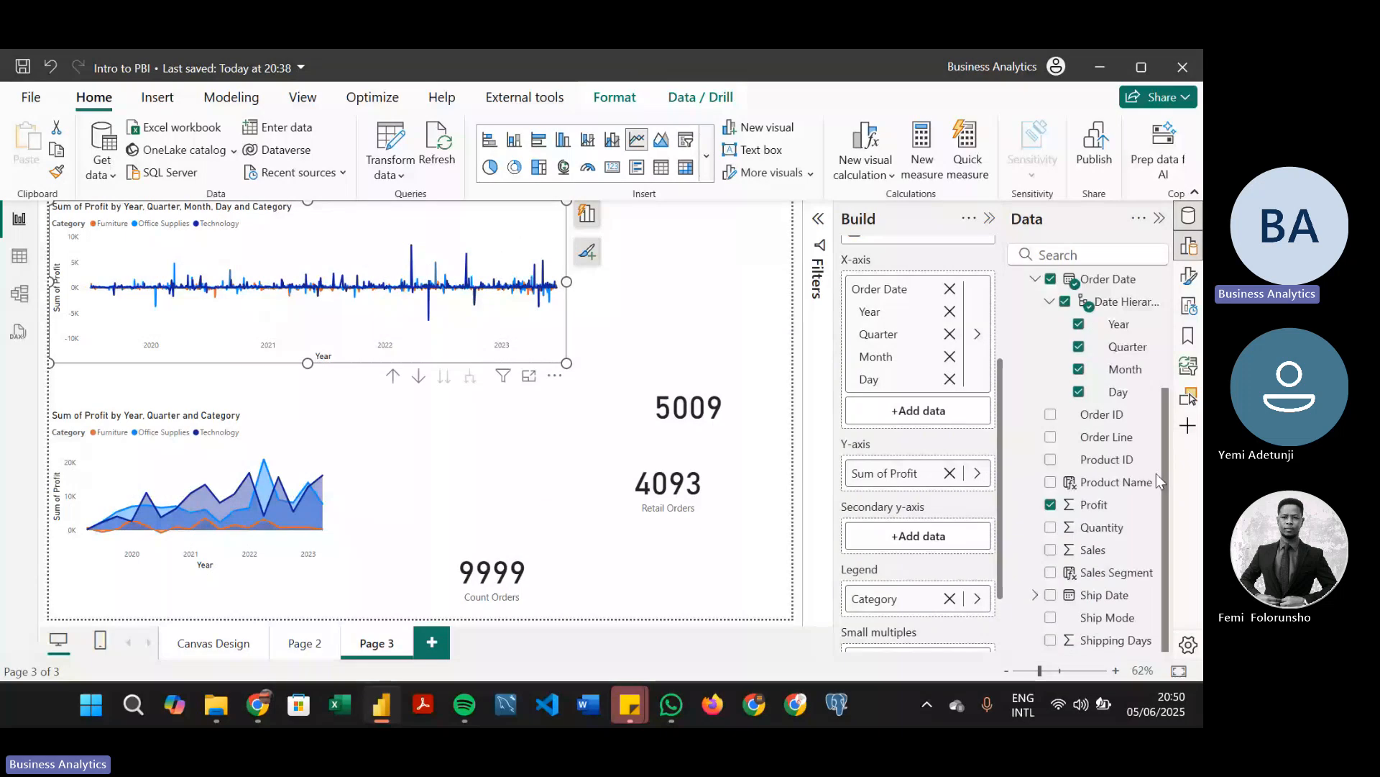
scroll(1071, 453, up, 3)
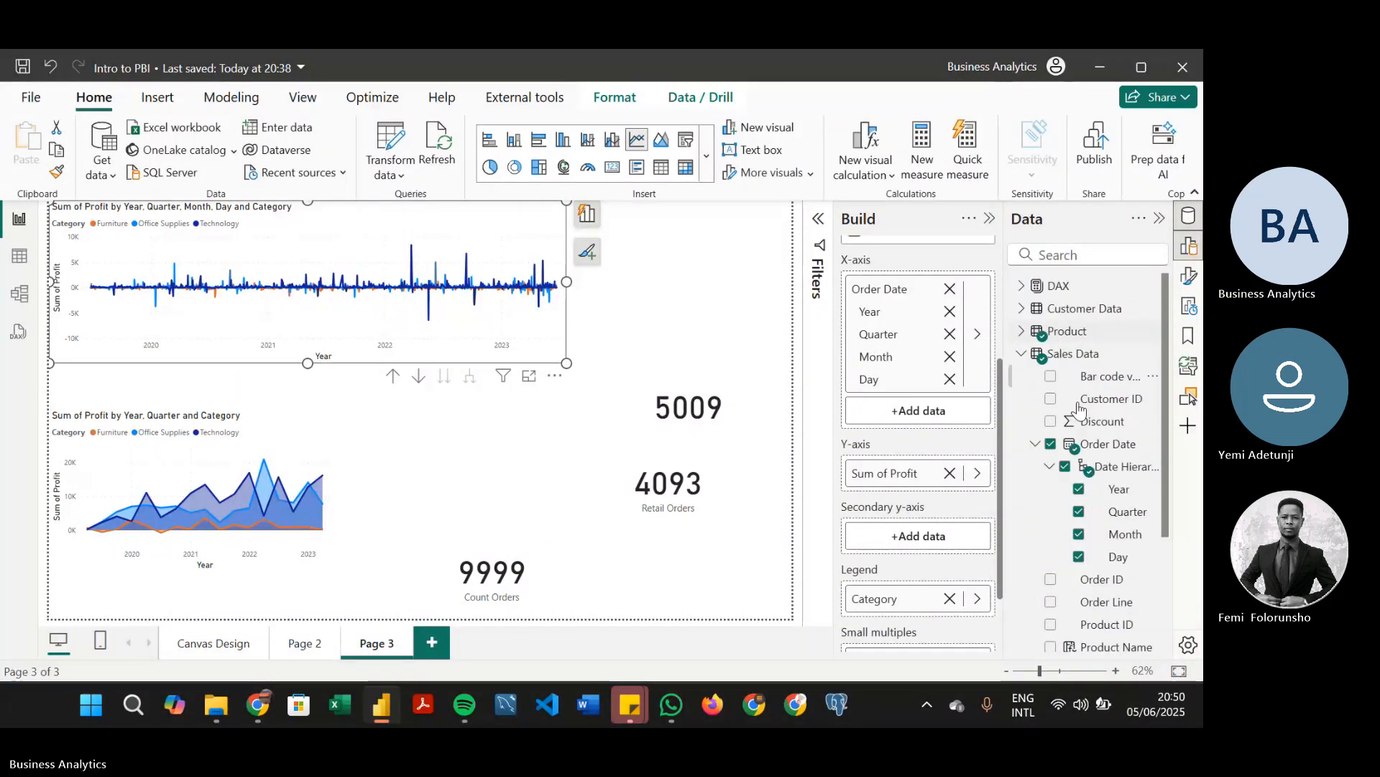
right_click(1069, 448)
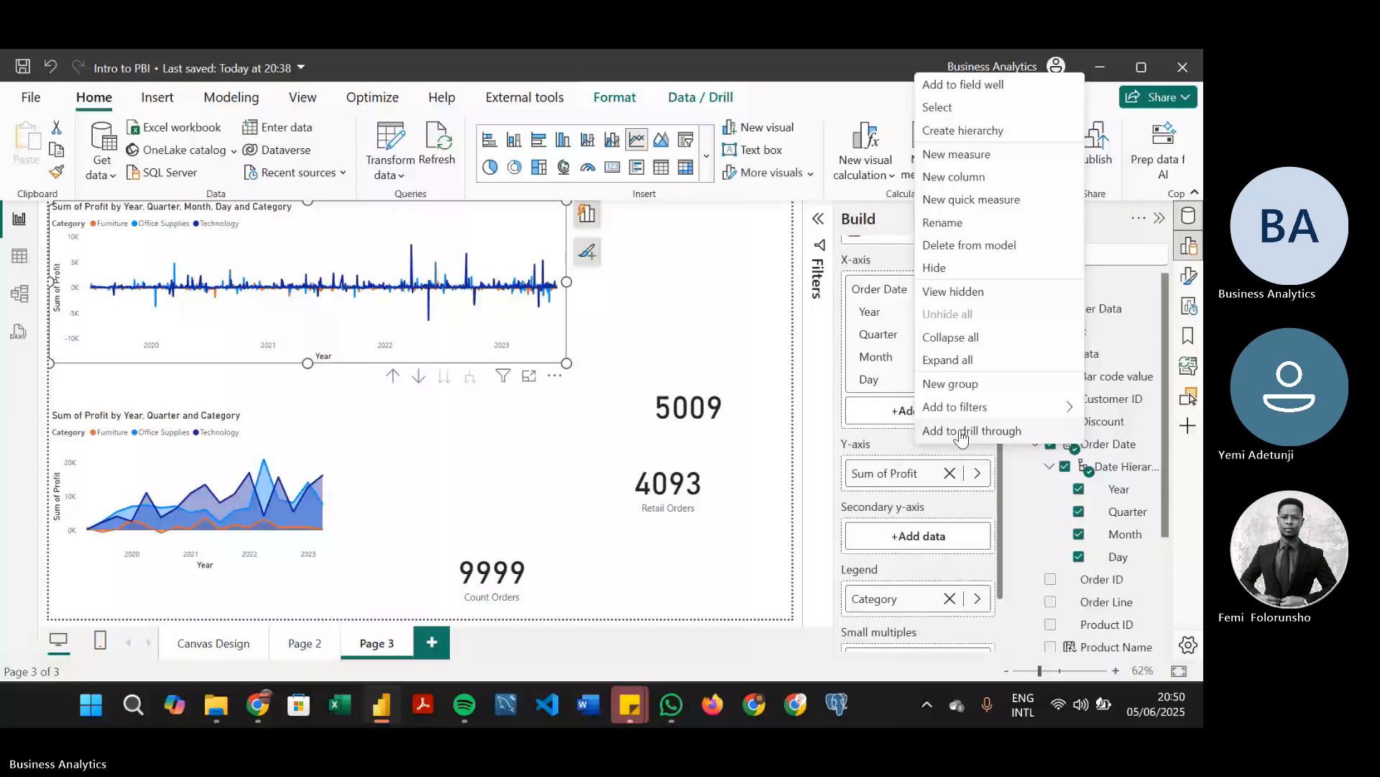
click(978, 337)
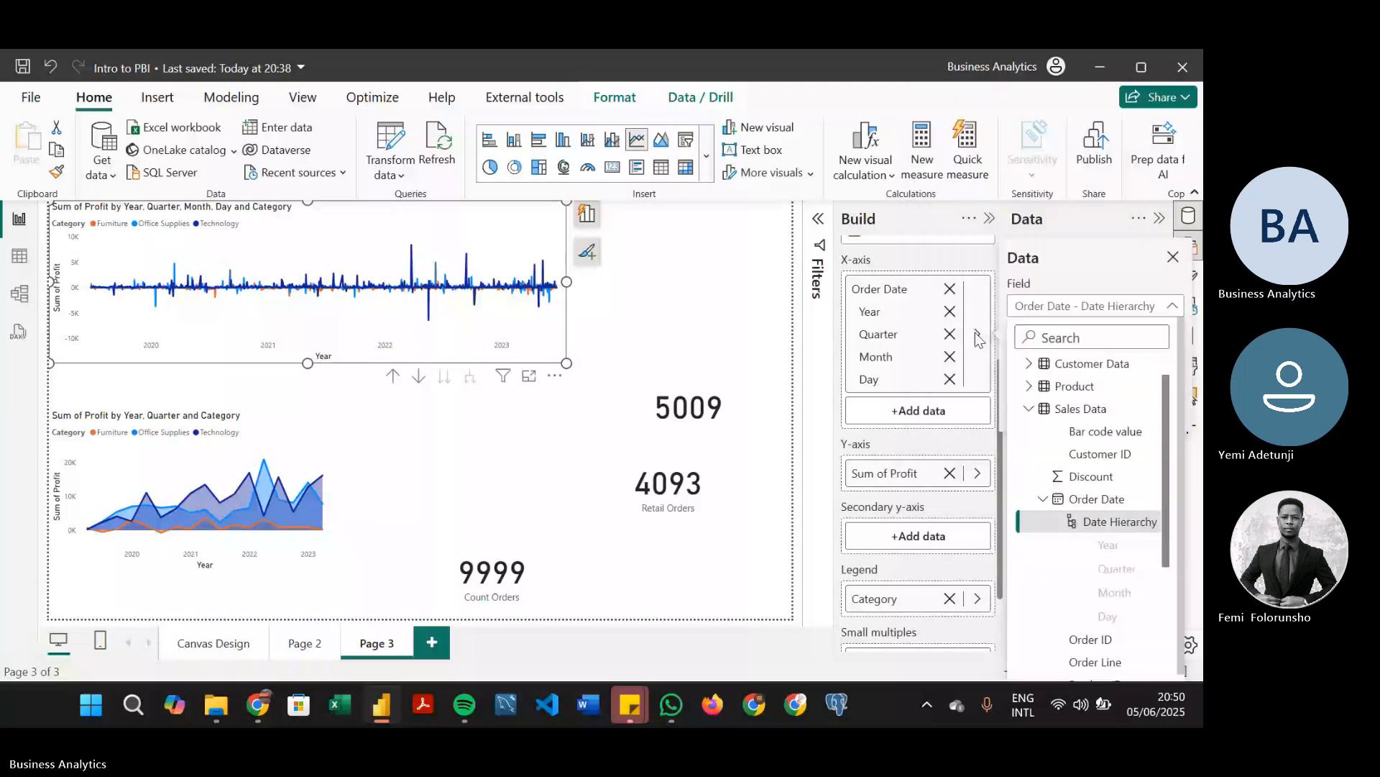
Strip all date levels from the upper line chart's x-axis and add the Order Date field back to it
click(977, 334)
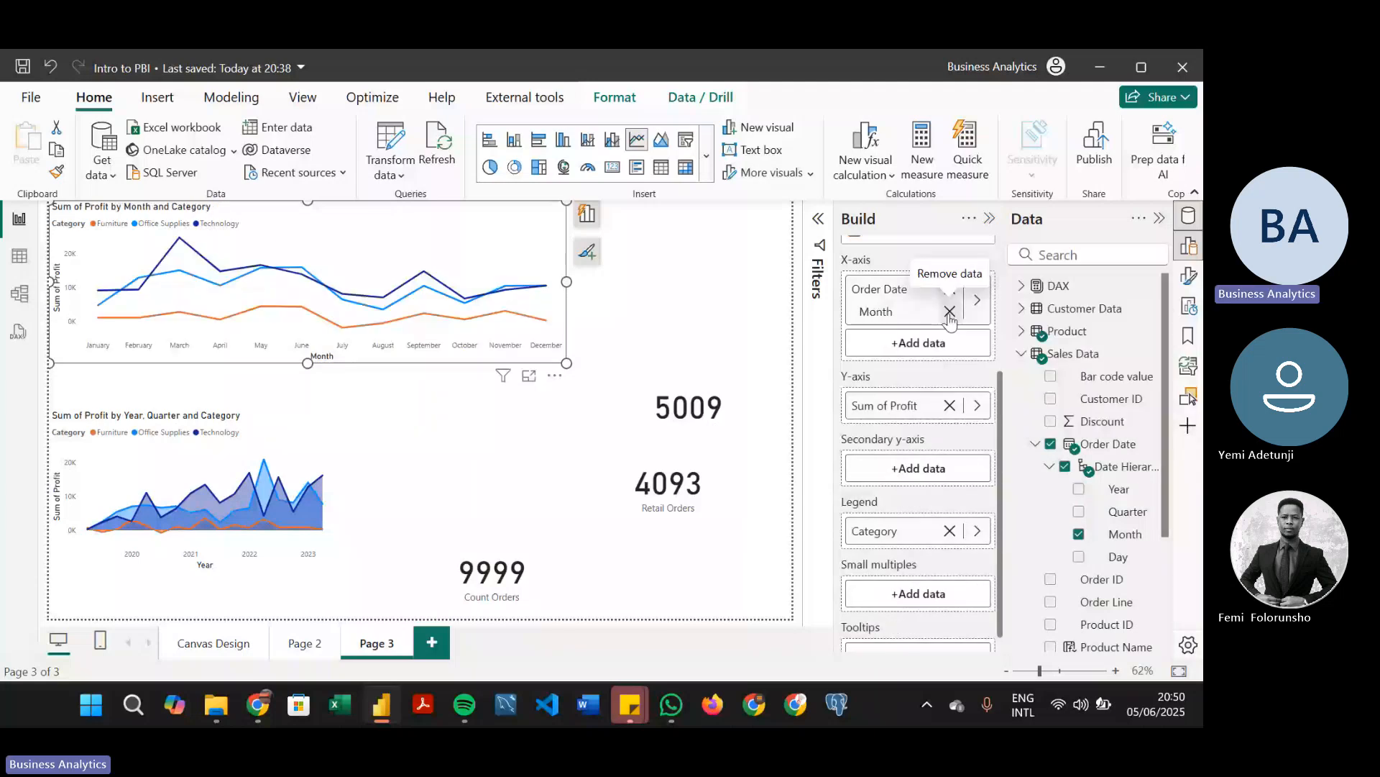
click(950, 311)
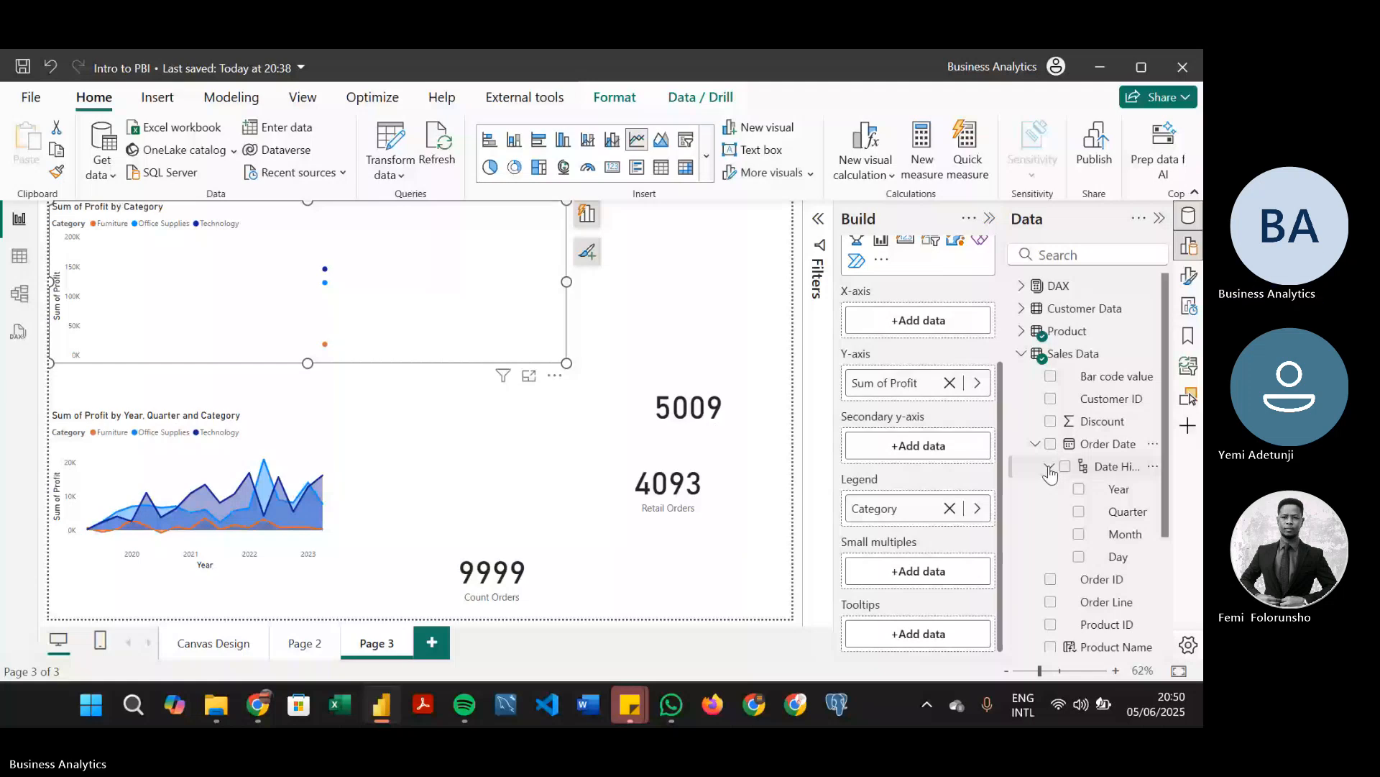
right_click(1050, 472)
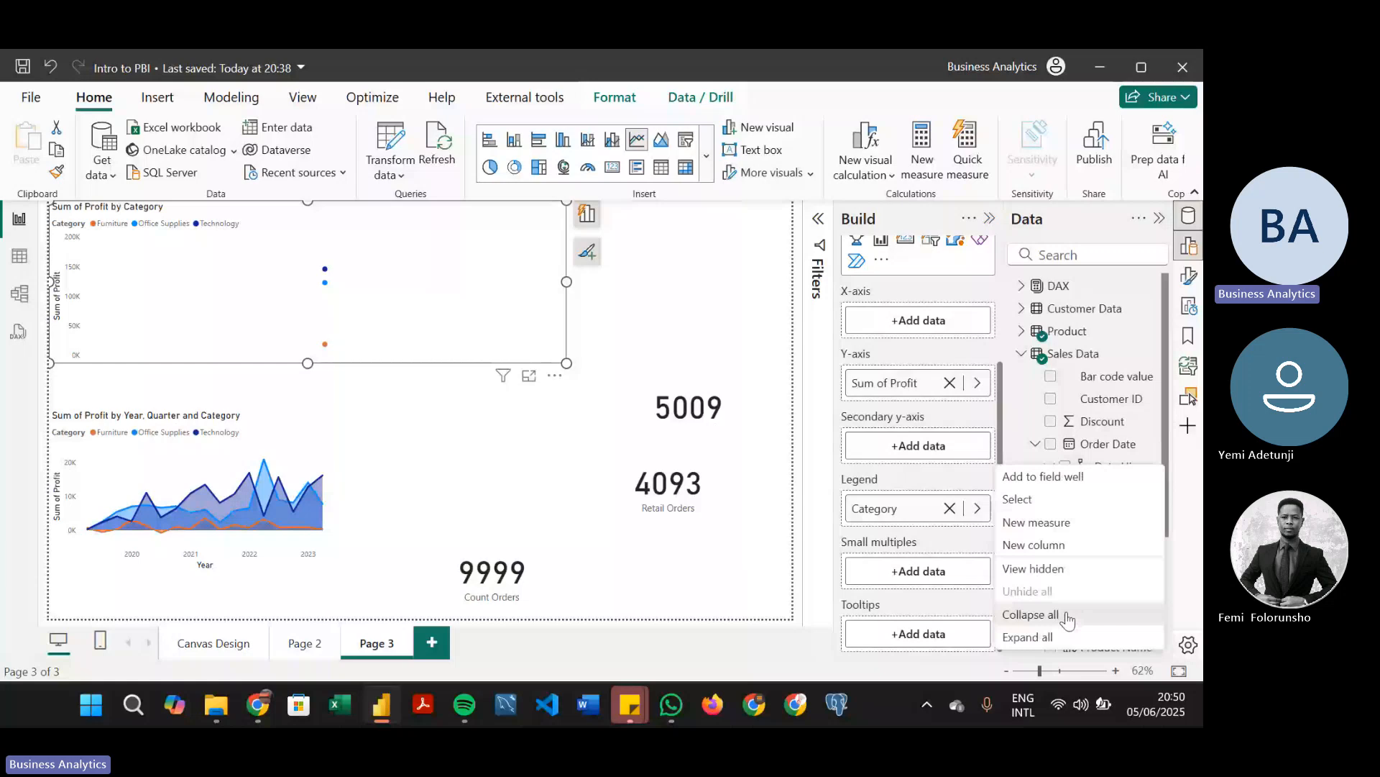
click(1067, 617)
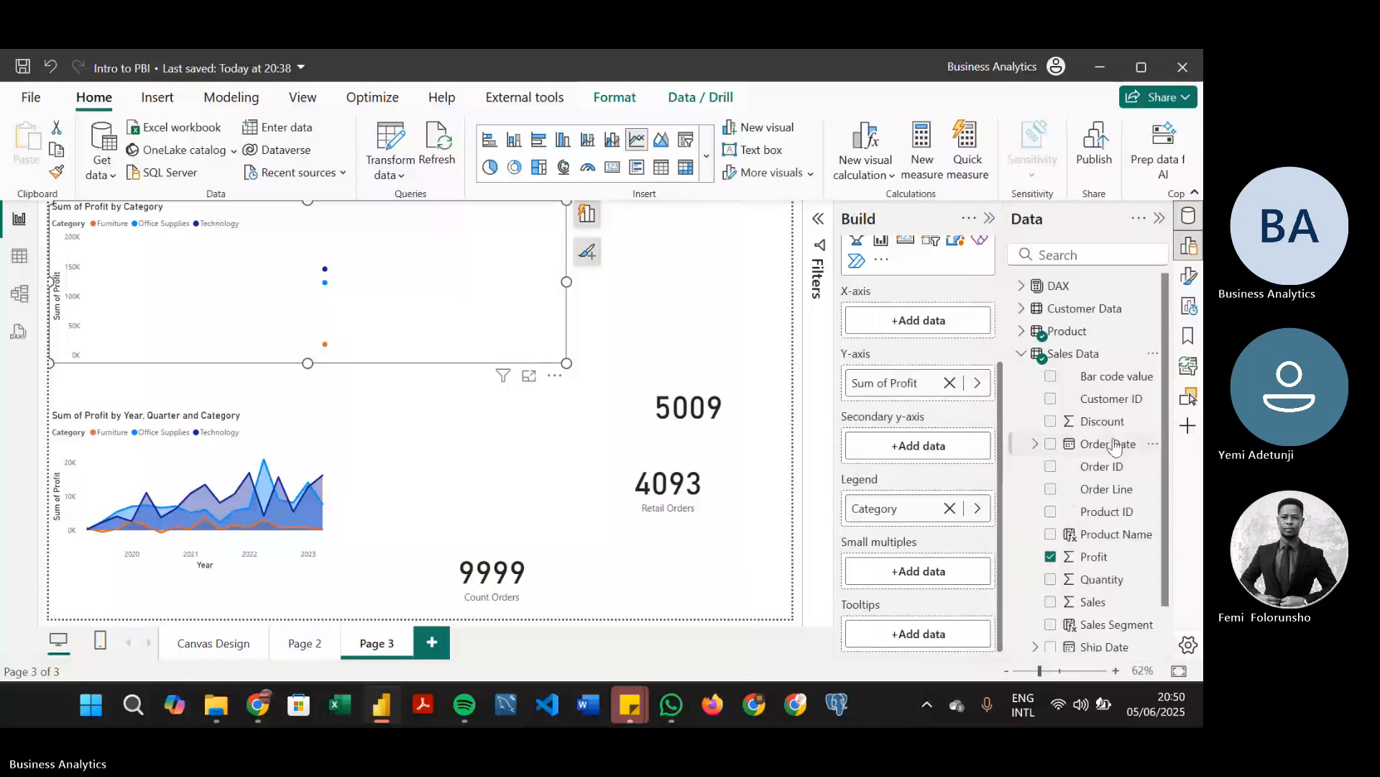
click(1111, 444)
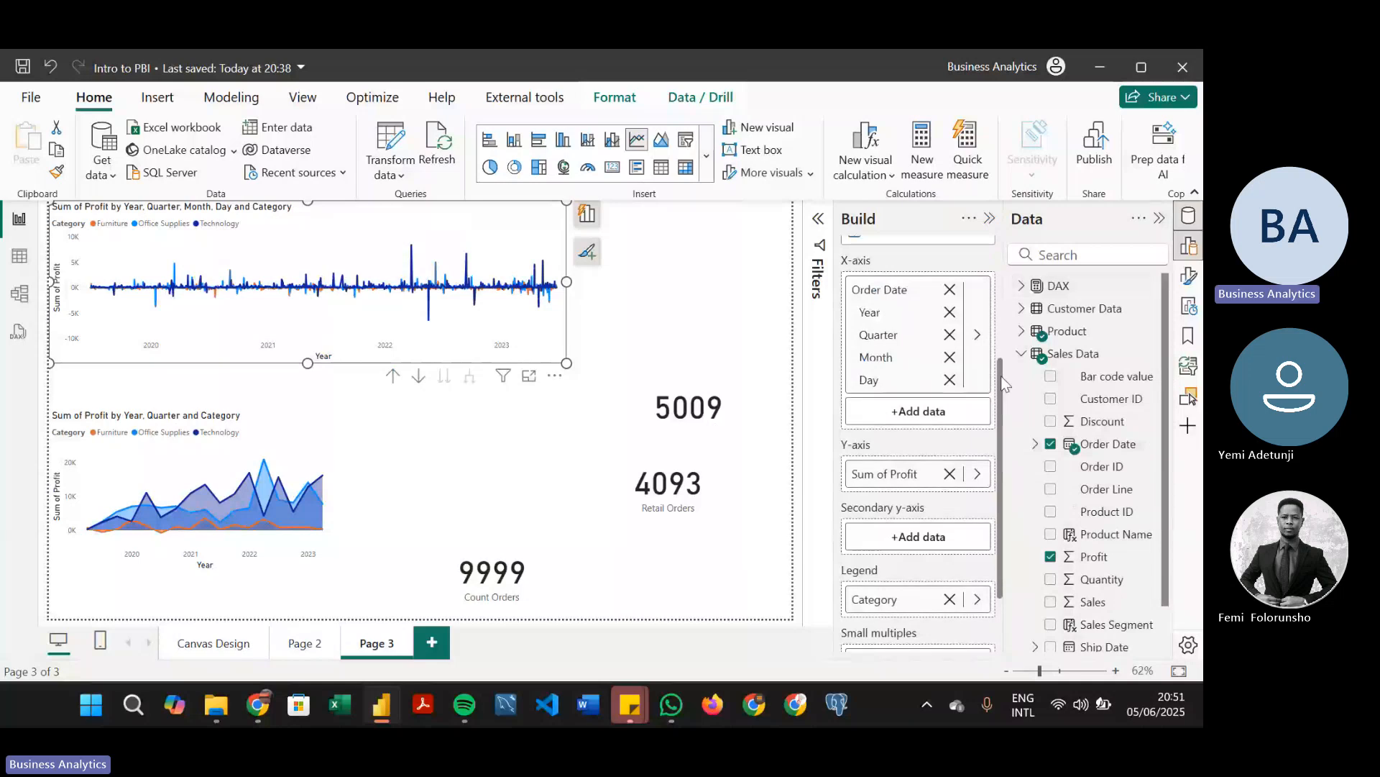
mouse_move(1004, 383)
mouse_down()
mouse_move(1005, 266)
mouse_move(998, 368)
mouse_up()
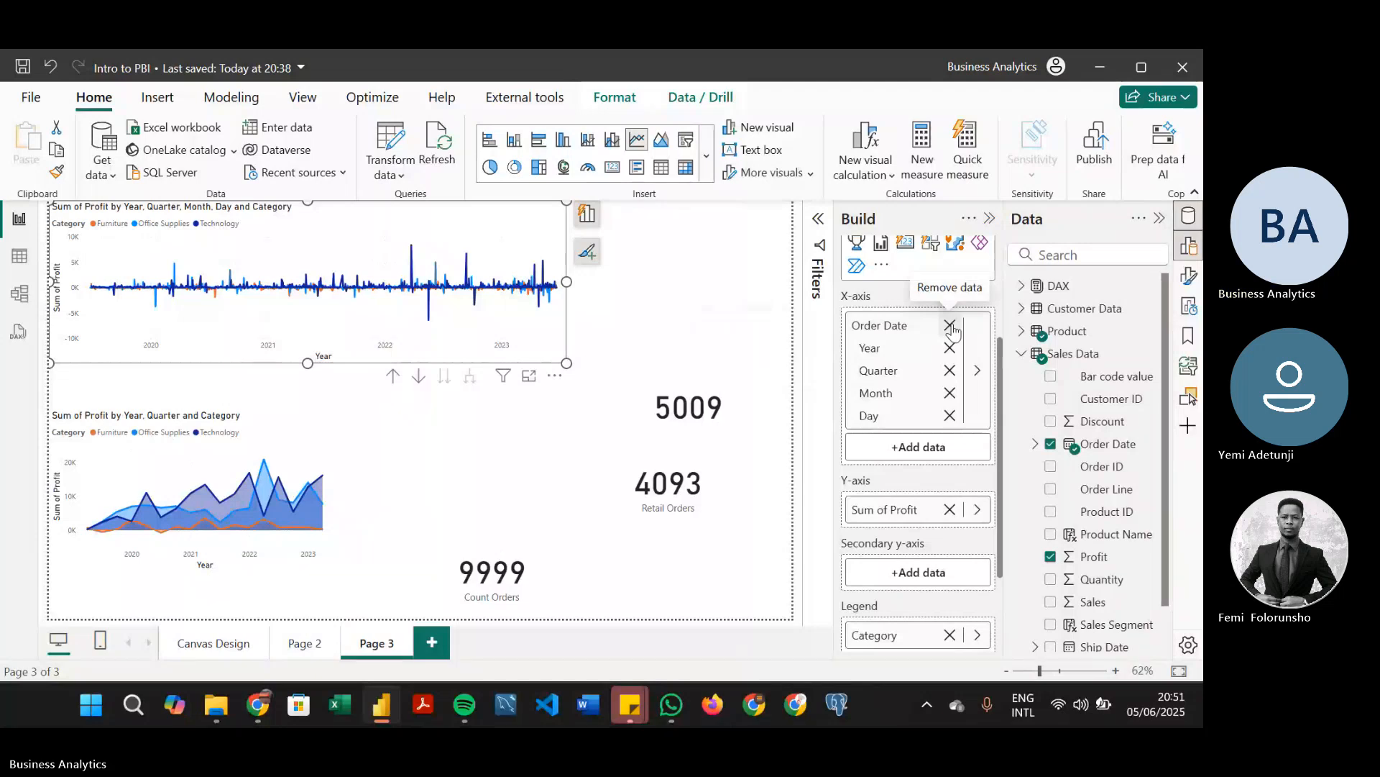
click(20, 257)
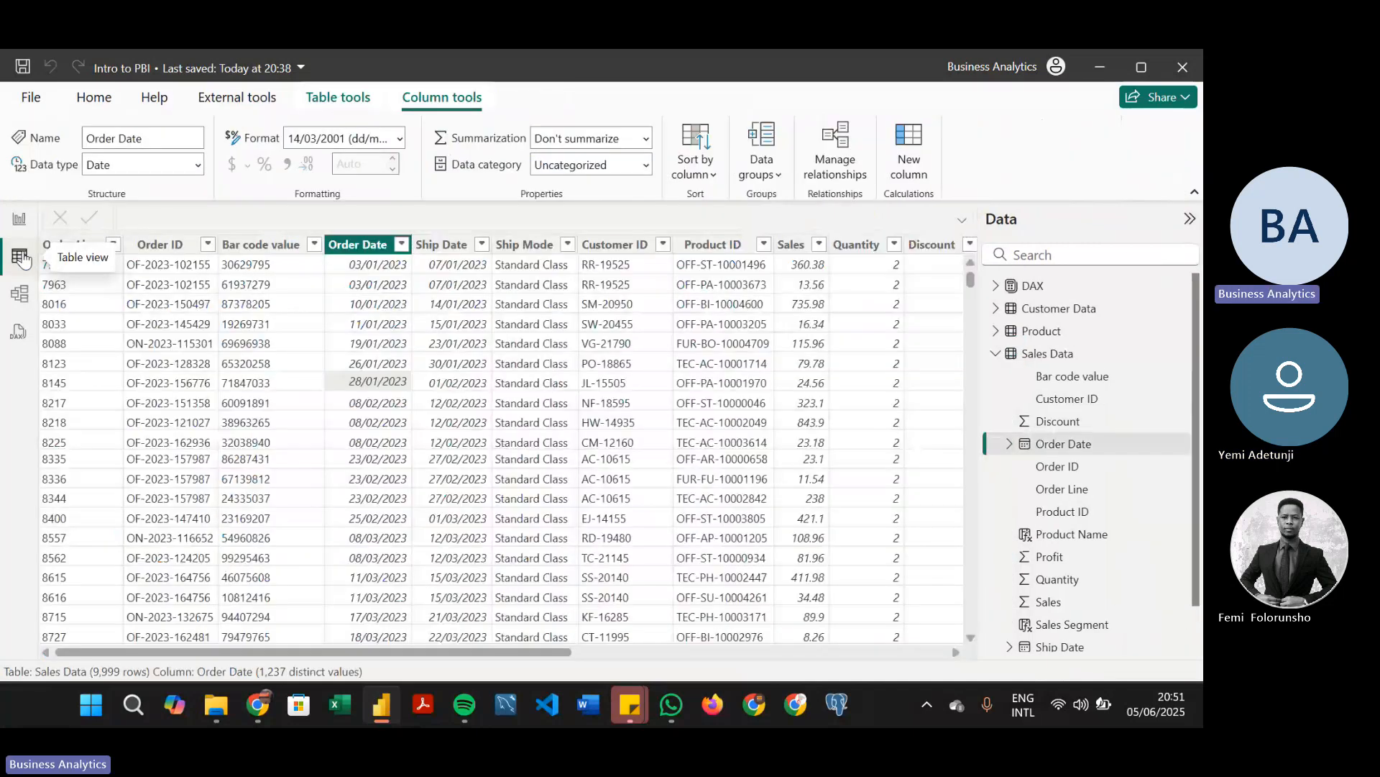
click(20, 220)
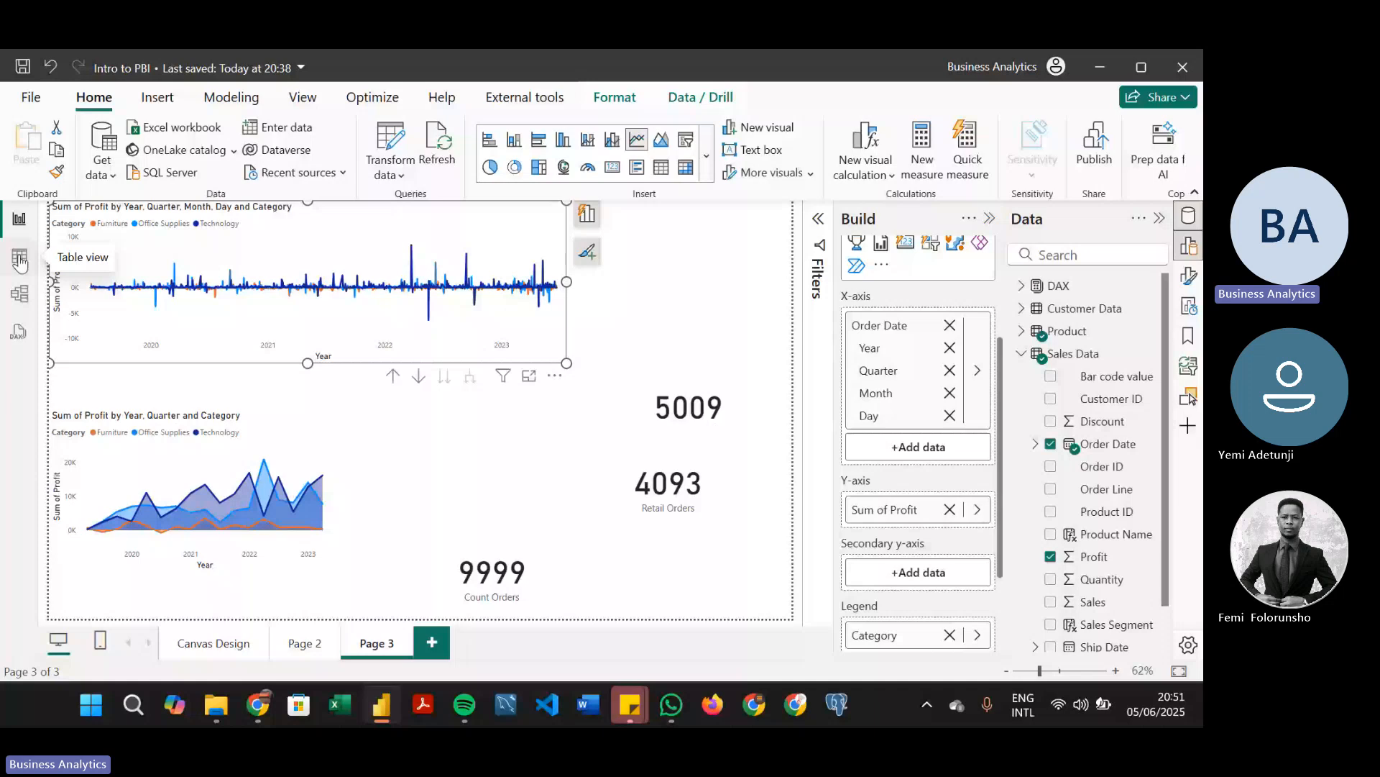
In Table view, create a calculated table named Calendar and begin its formula with the CALENDAR function
click(19, 259)
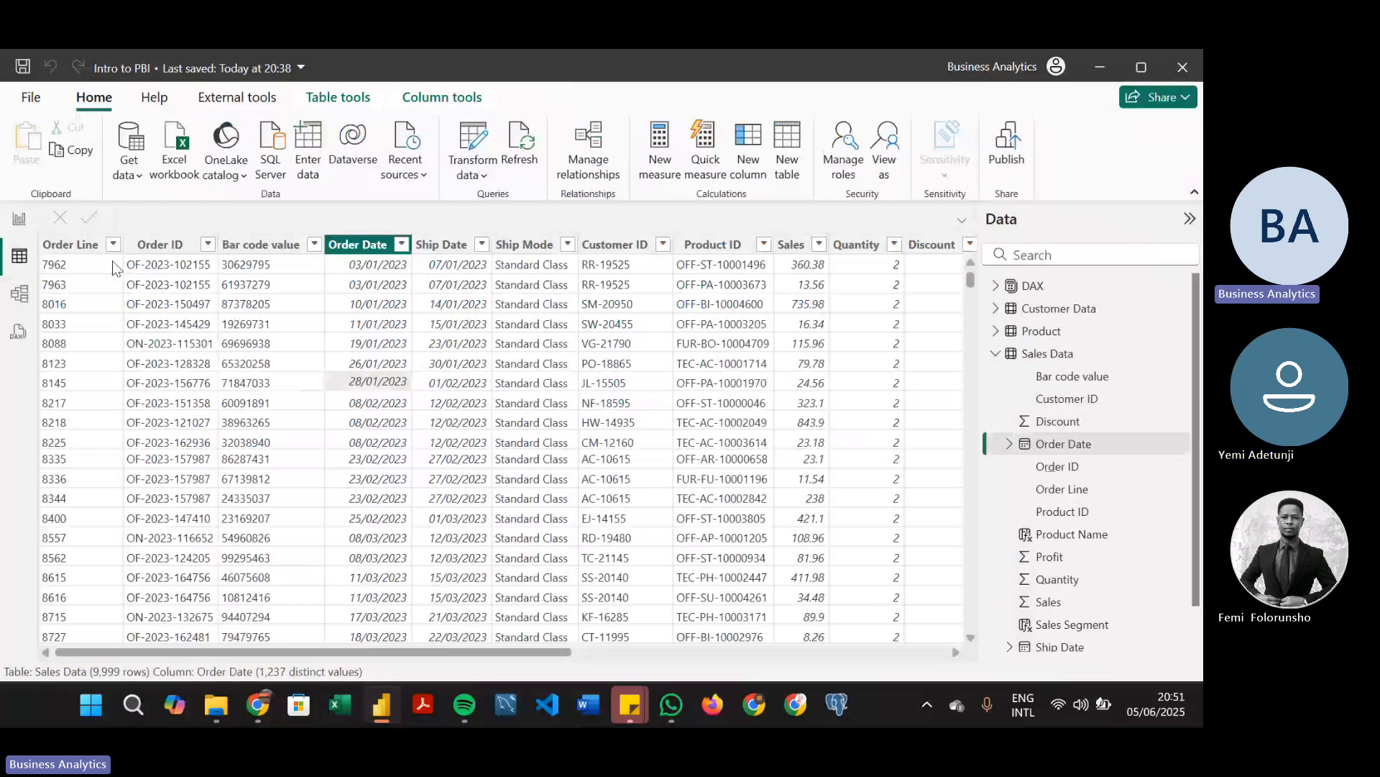
click(788, 157)
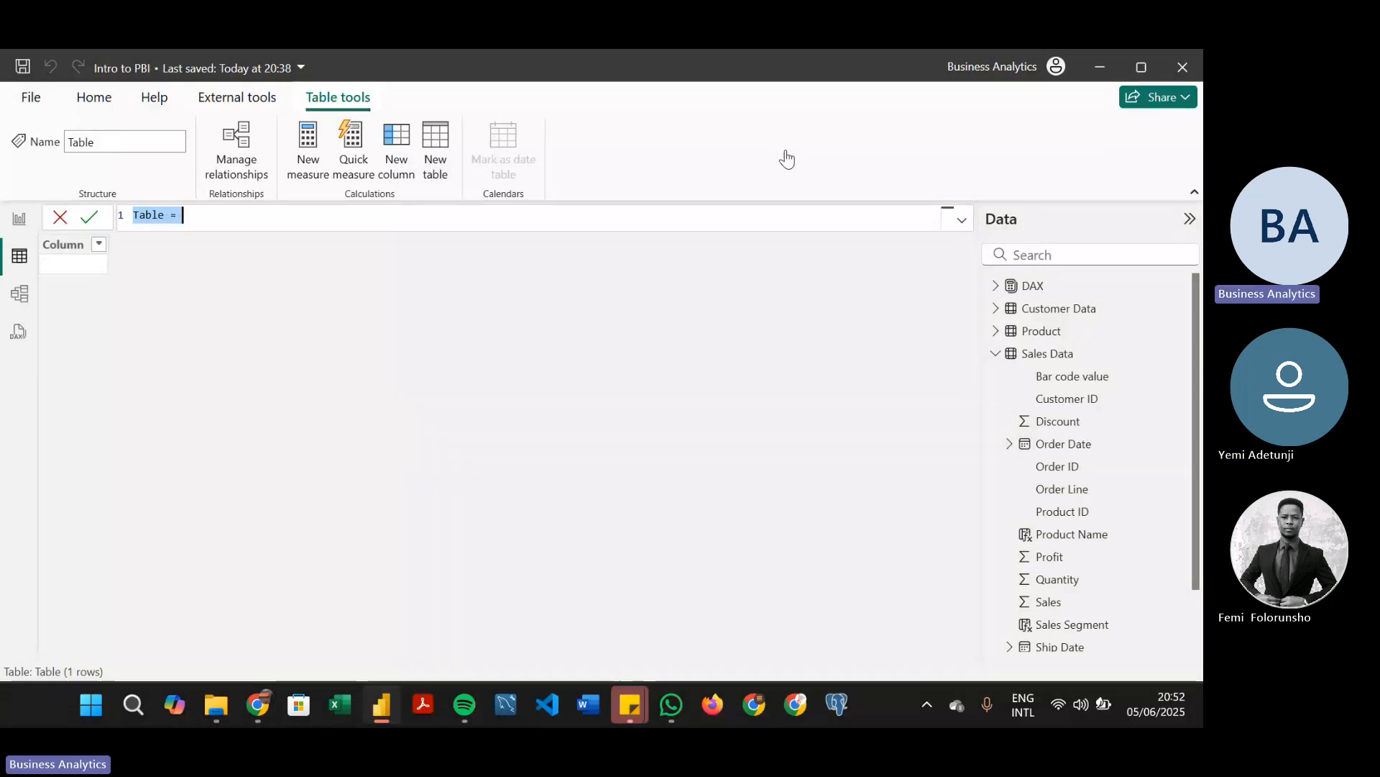
text(Calenar)
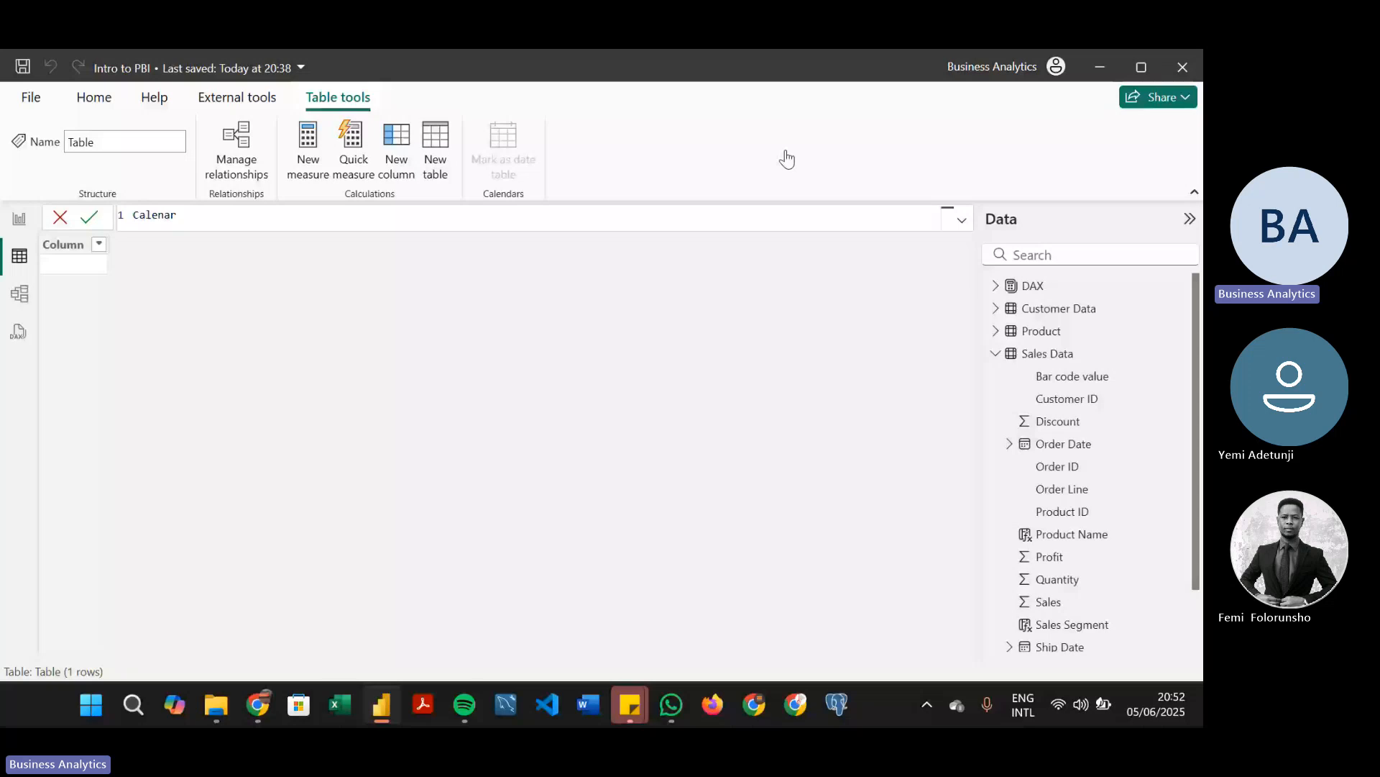
key(BackSpace)
key(BackSpace)
text(dar =)
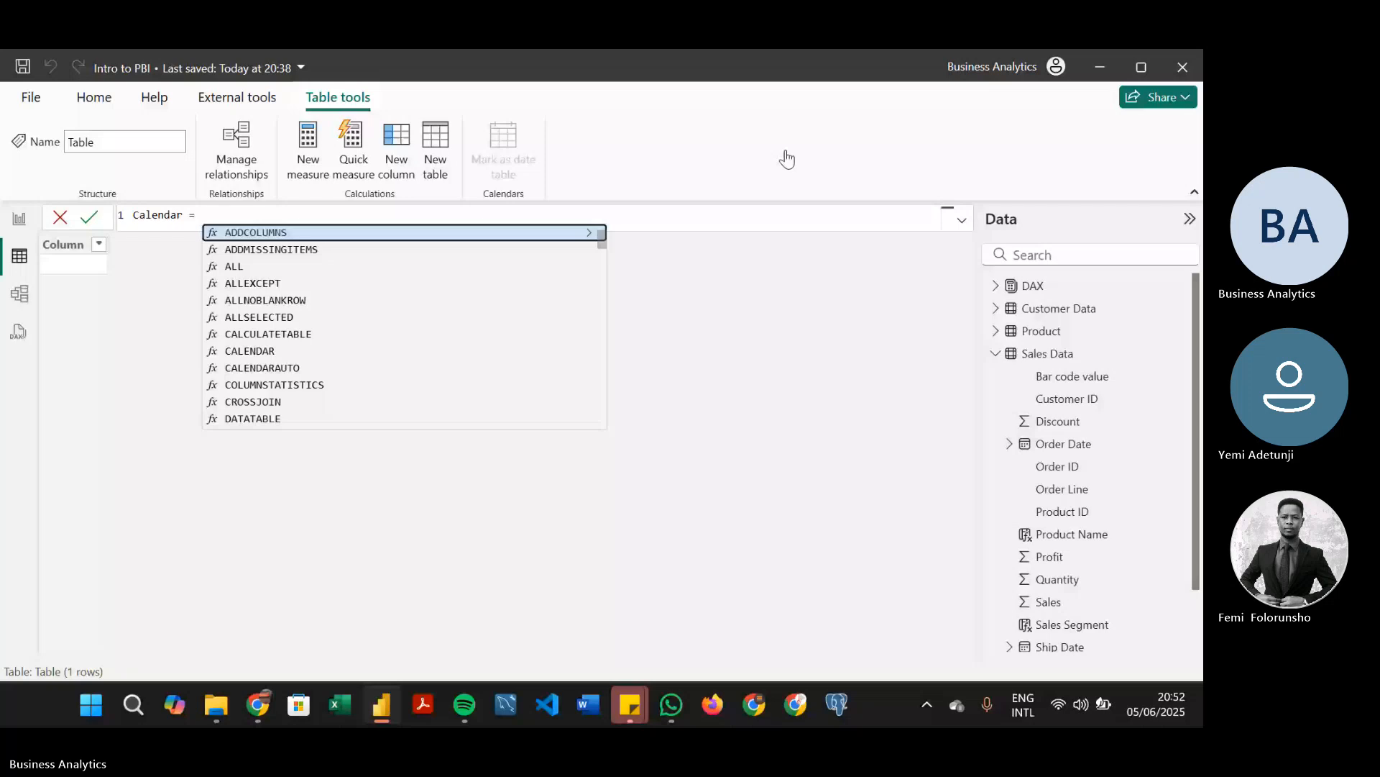
text(cal)
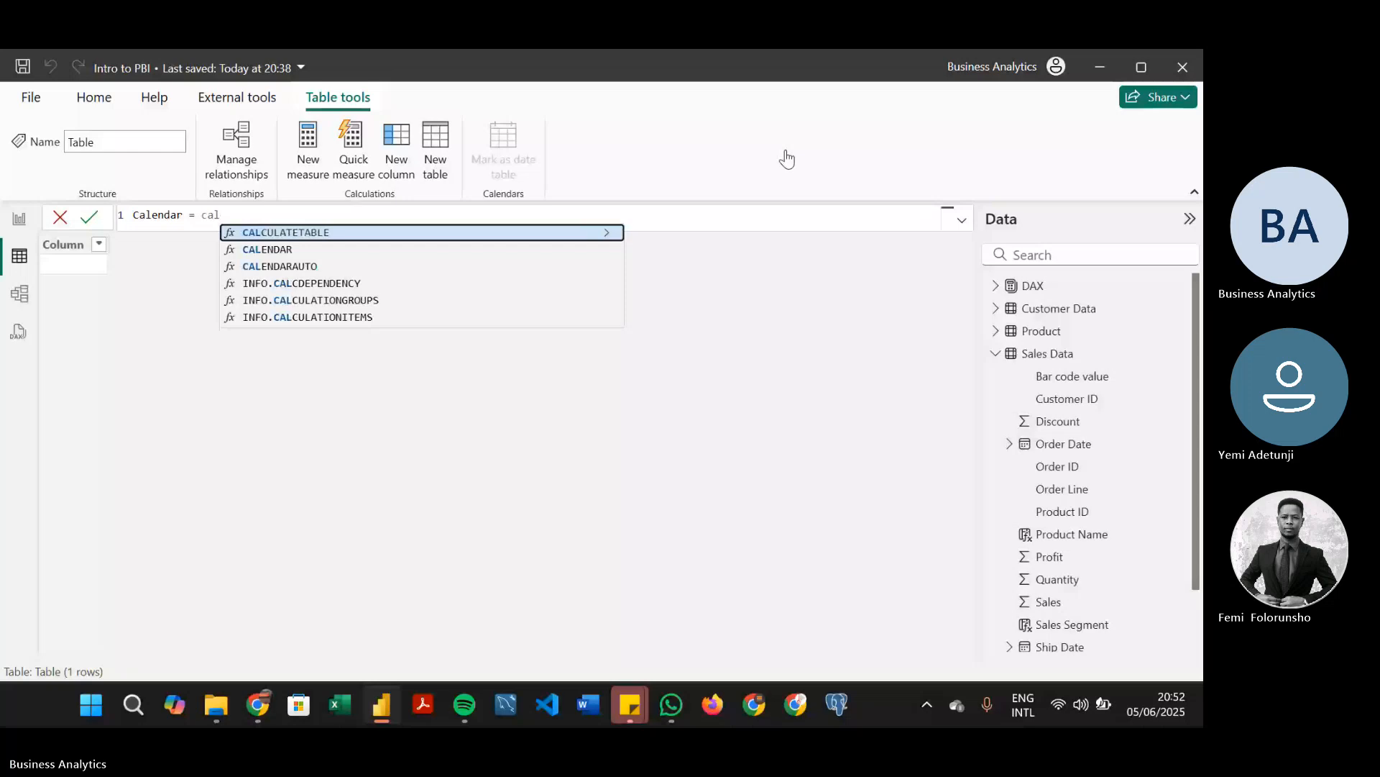
key(Down)
key(Tab)
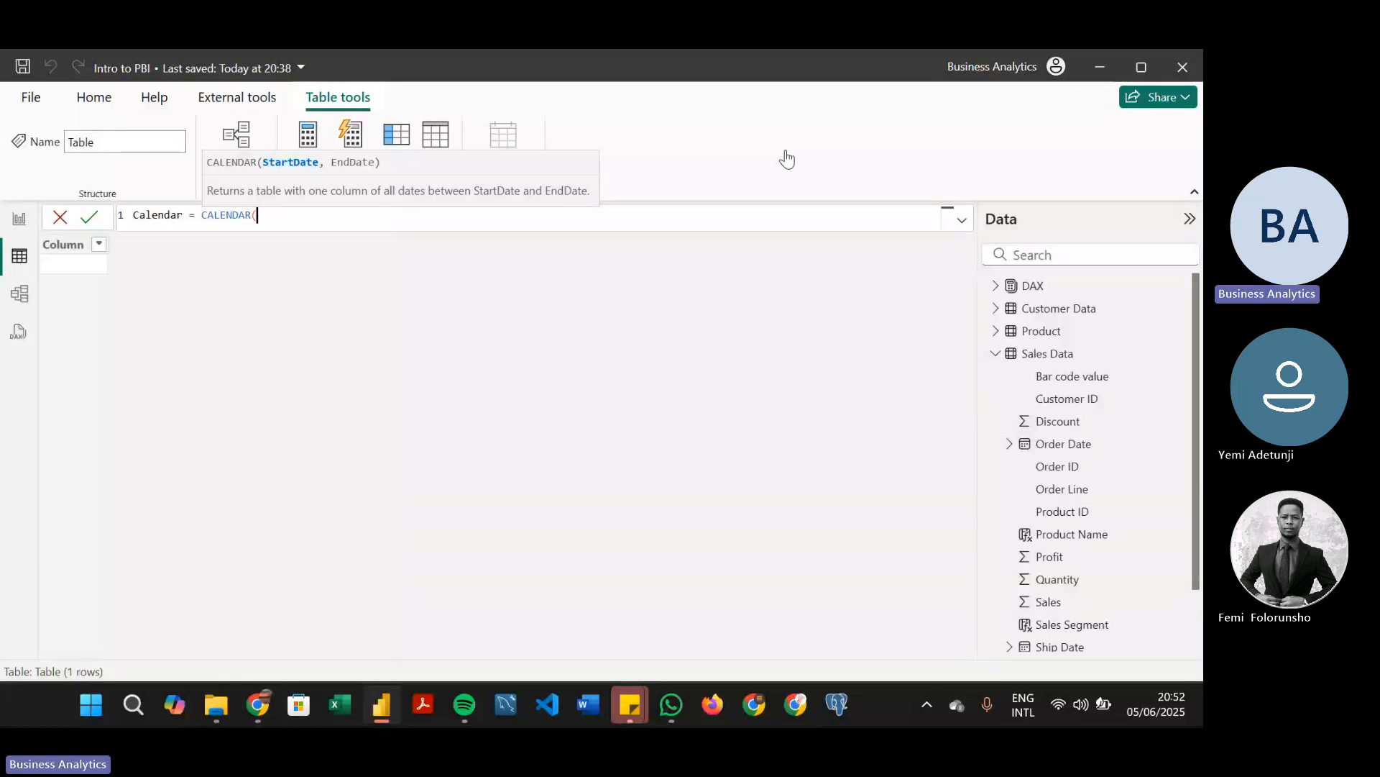
Set the CALENDAR start date to MIN('Sales Data'[Order Date])
text(M)
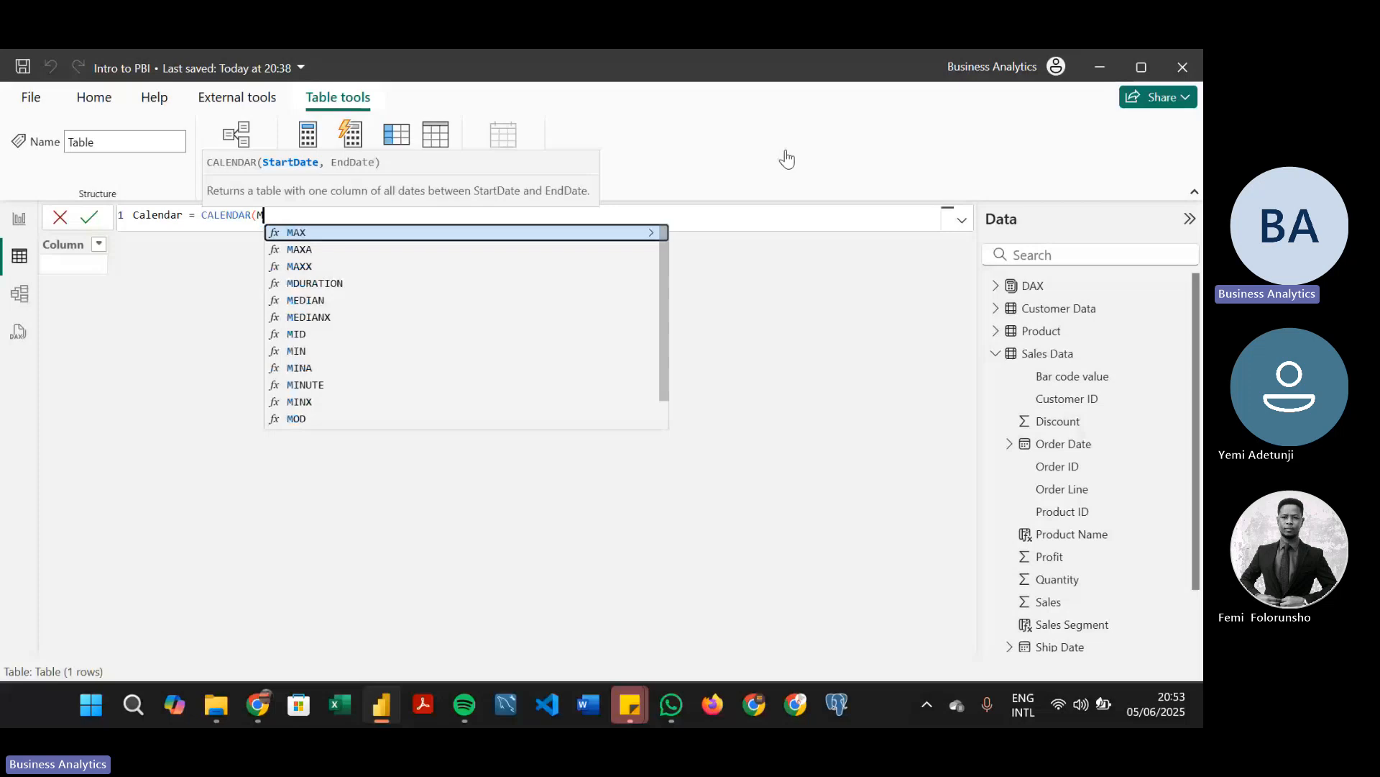
text(In)
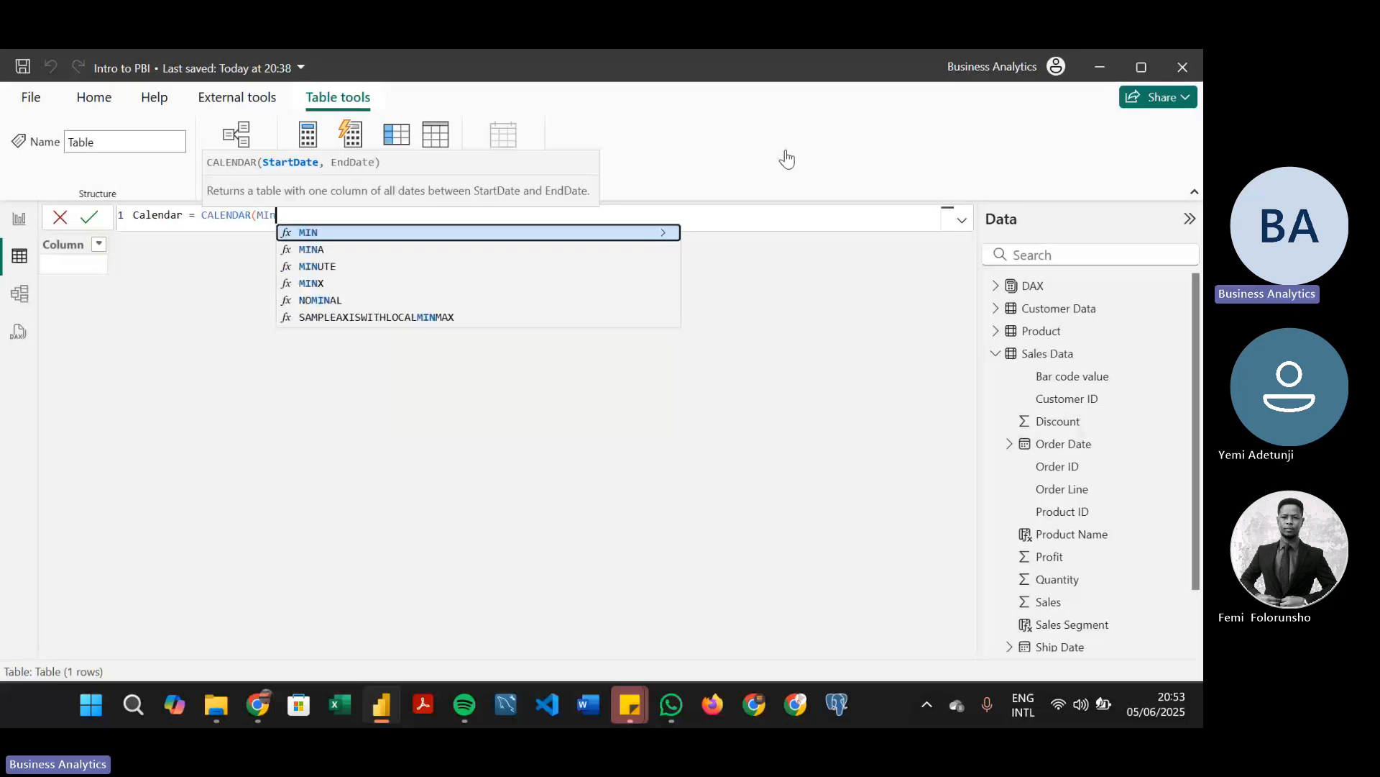
key(Tab)
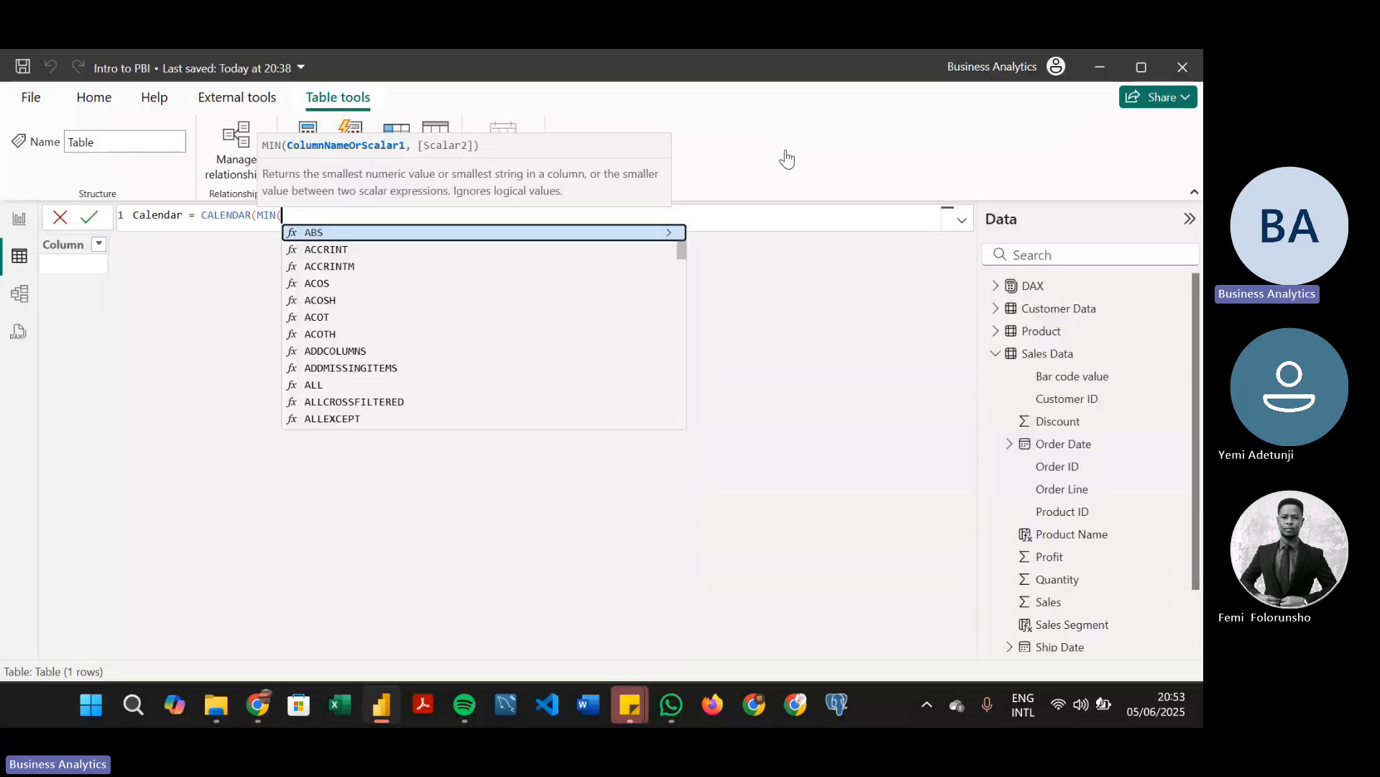
text(Ord)
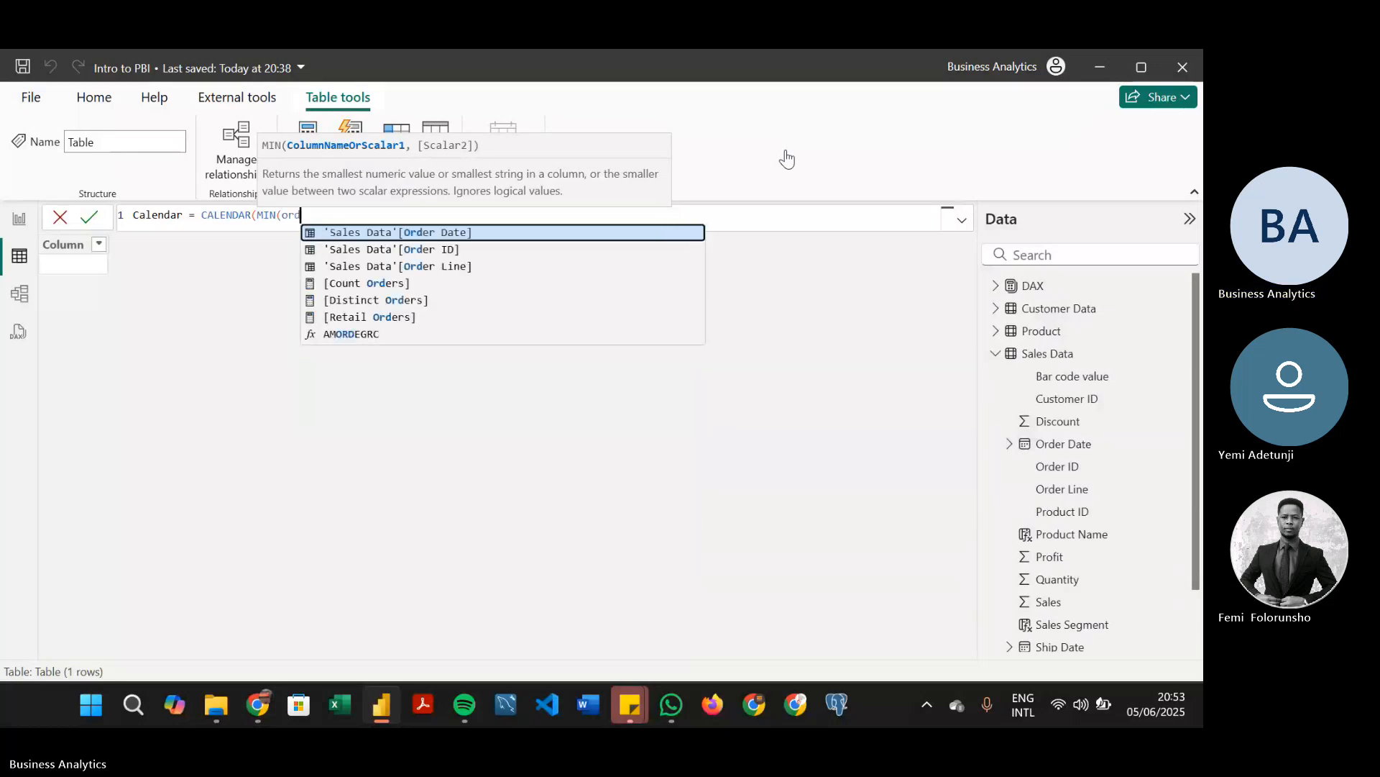
key(Tab)
text())
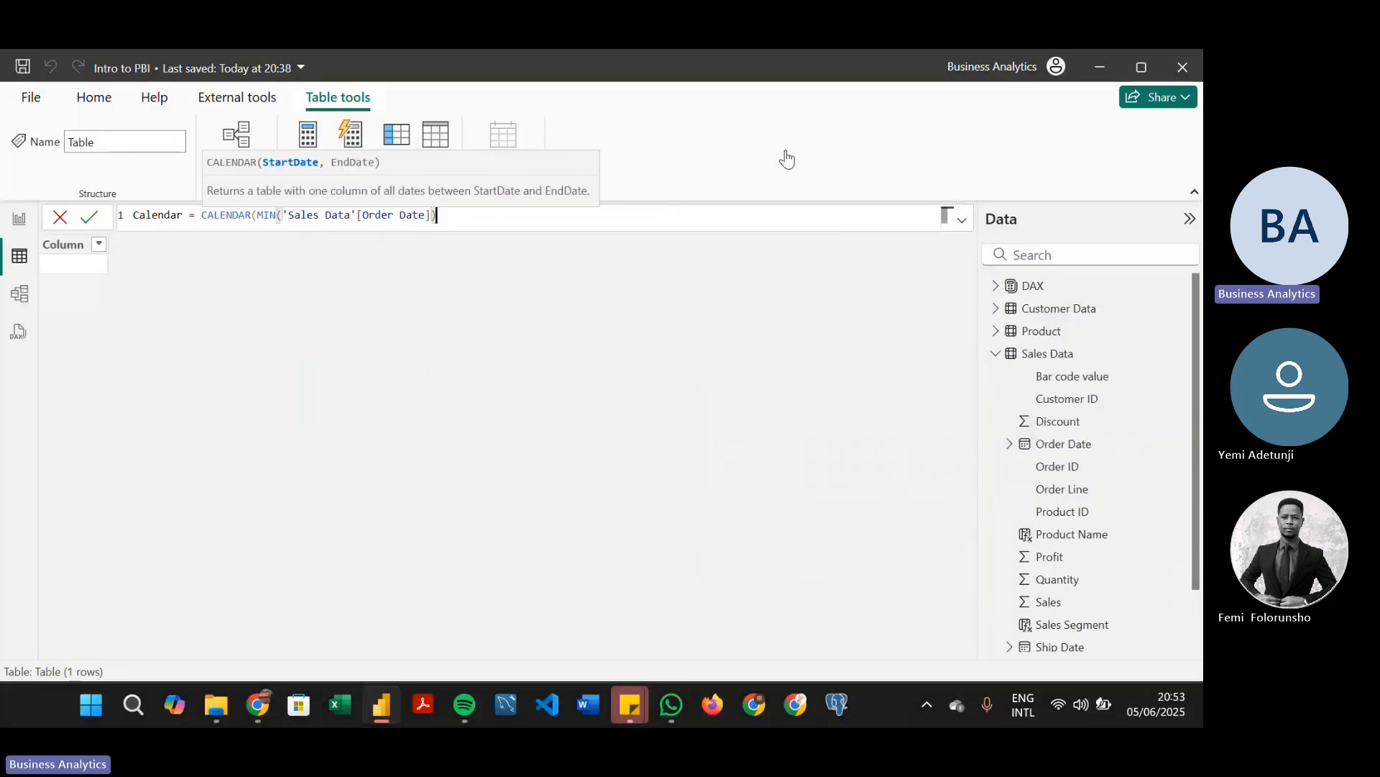
text(,)
Add MAX('Sales Data'[Ship Date]) as the end date on an indented second line, then close and commit the Calendar formula
key(shift+Return)
key(Tab)
key(Tab)
key(Tab)
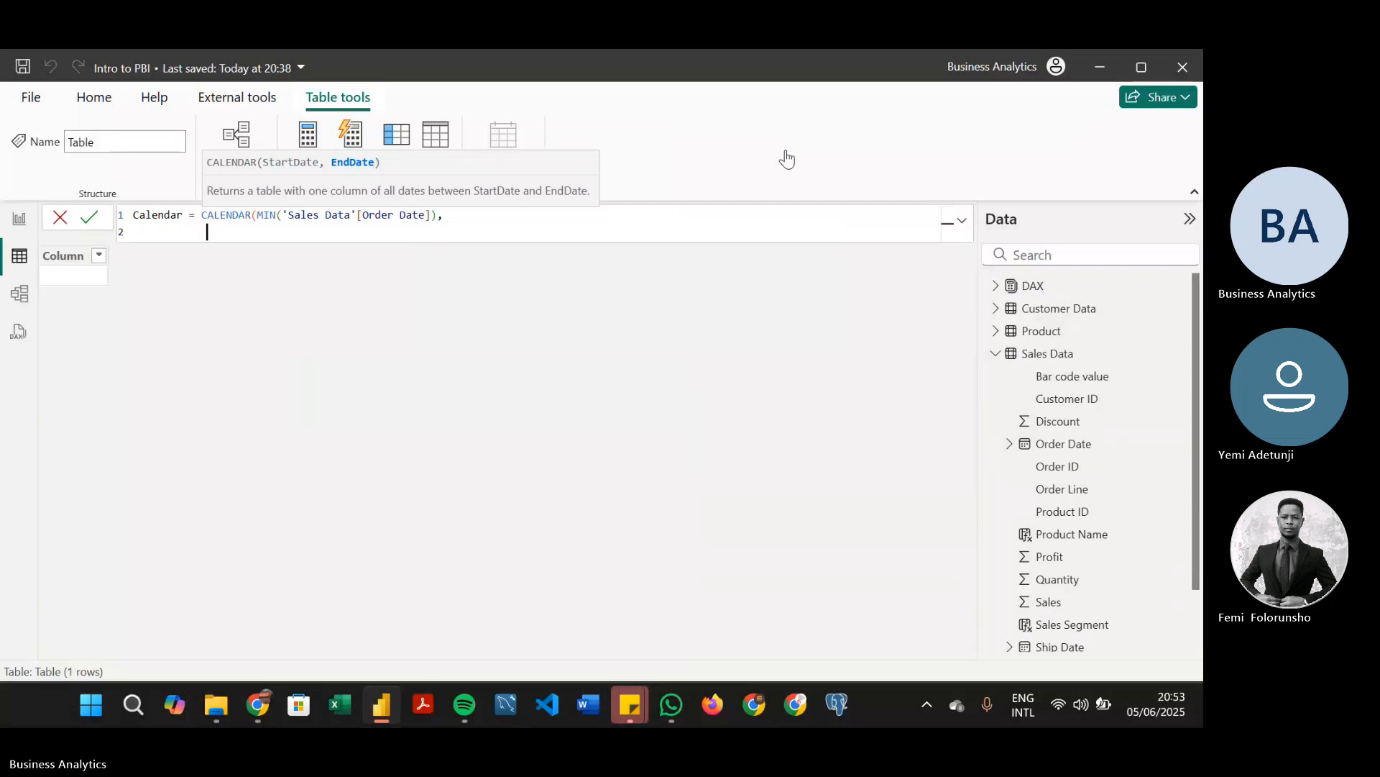
key(Tab)
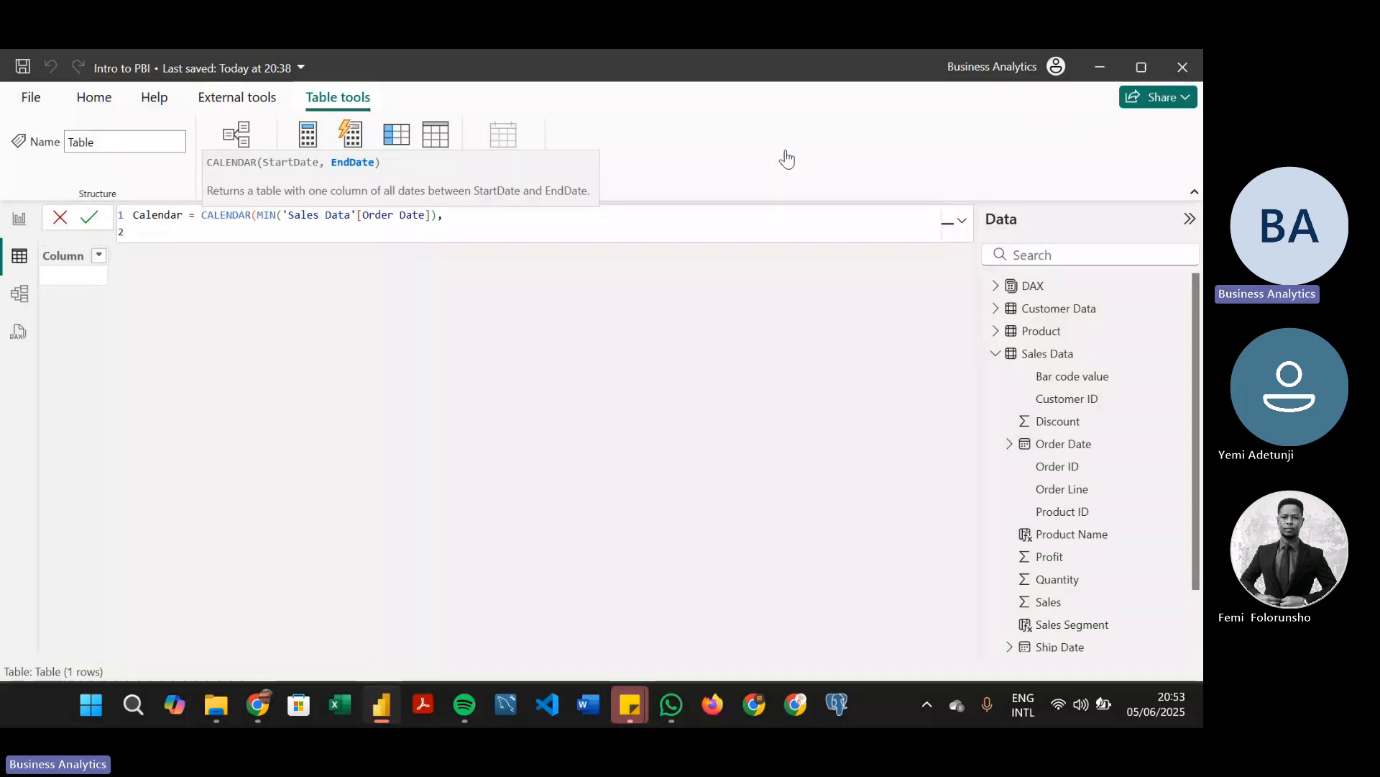
key(Tab)
text(MAX()
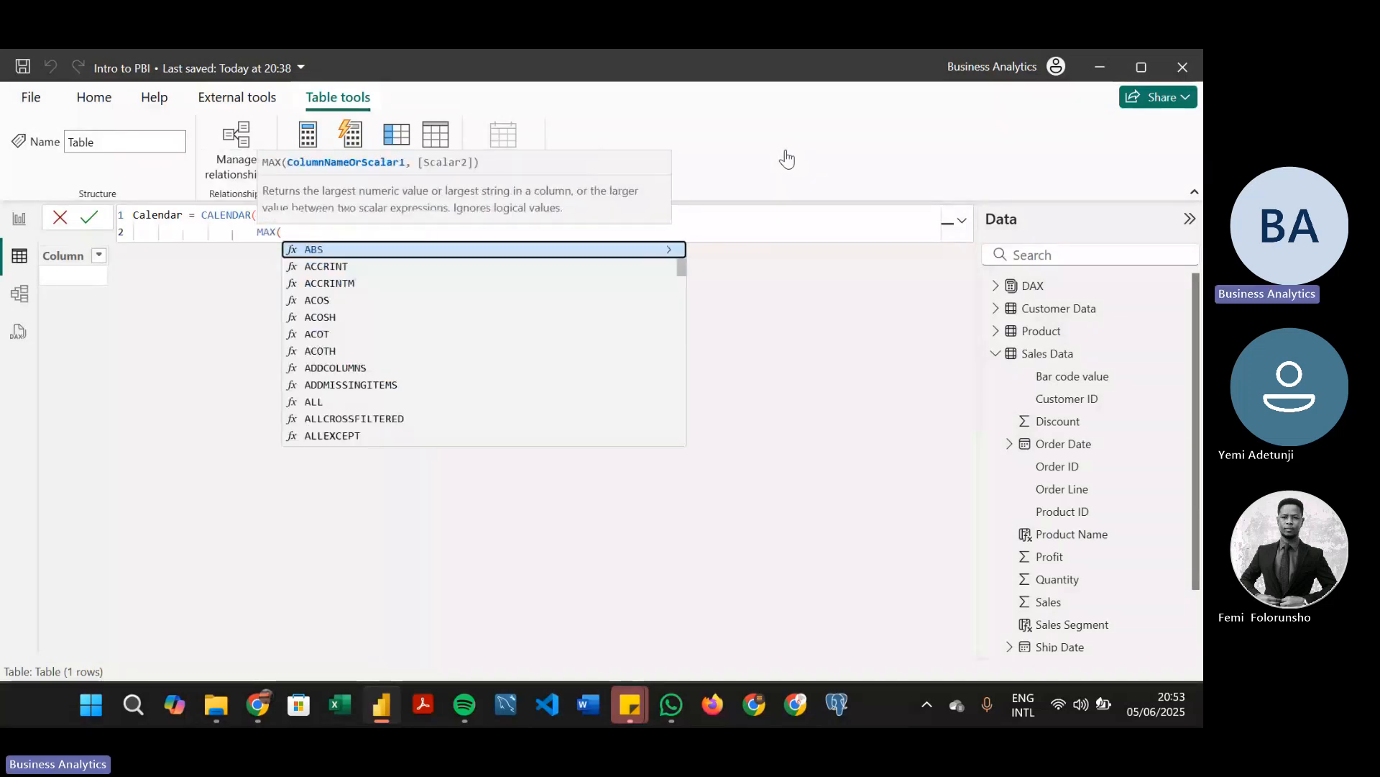
text(ship)
key(Tab)
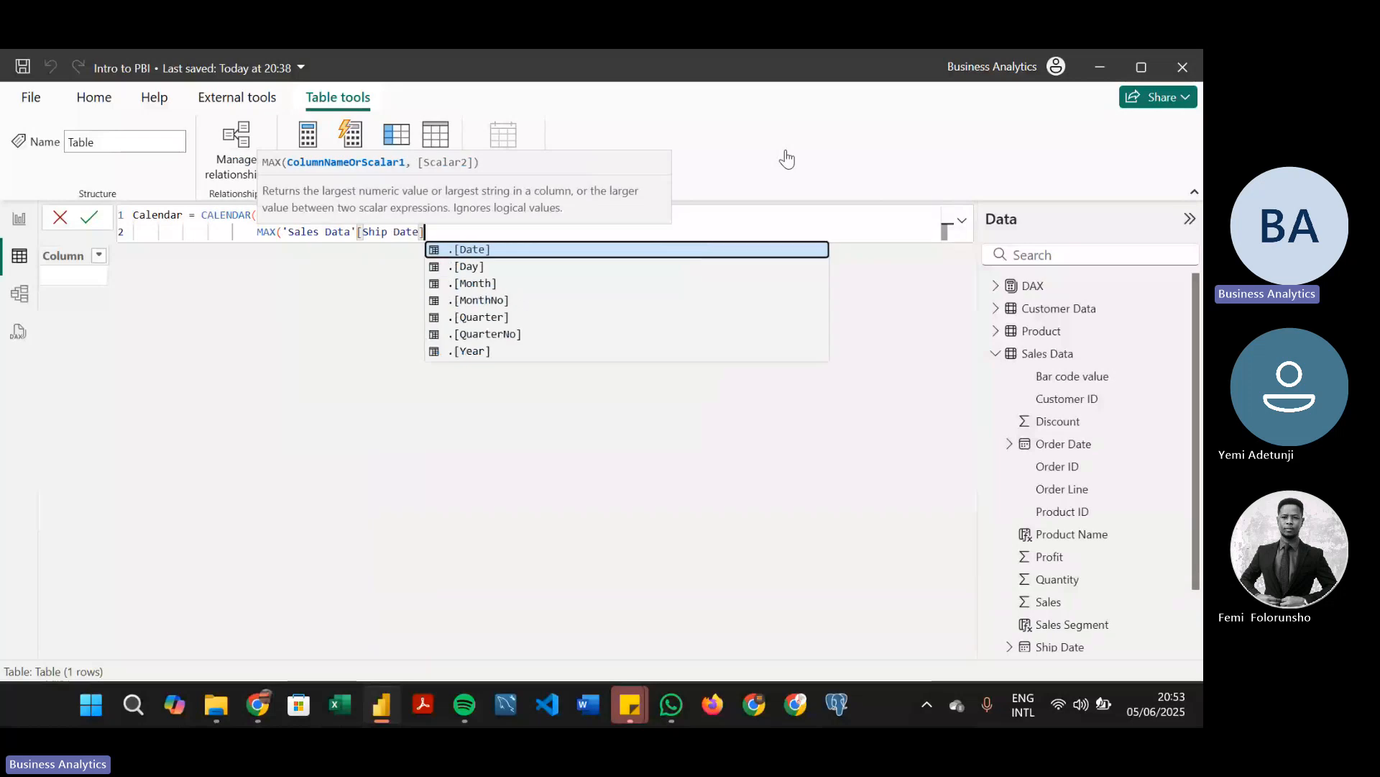
text())
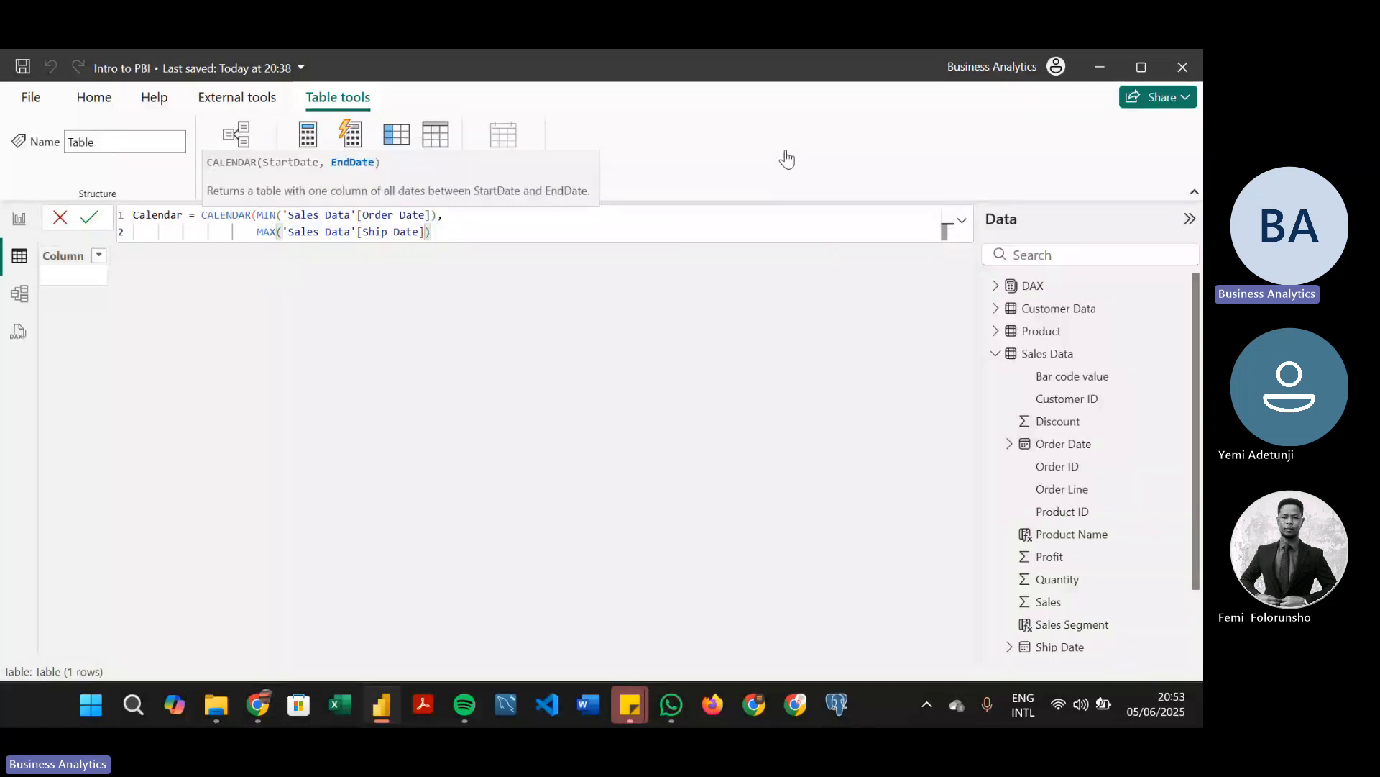
key(shift+Return)
text())
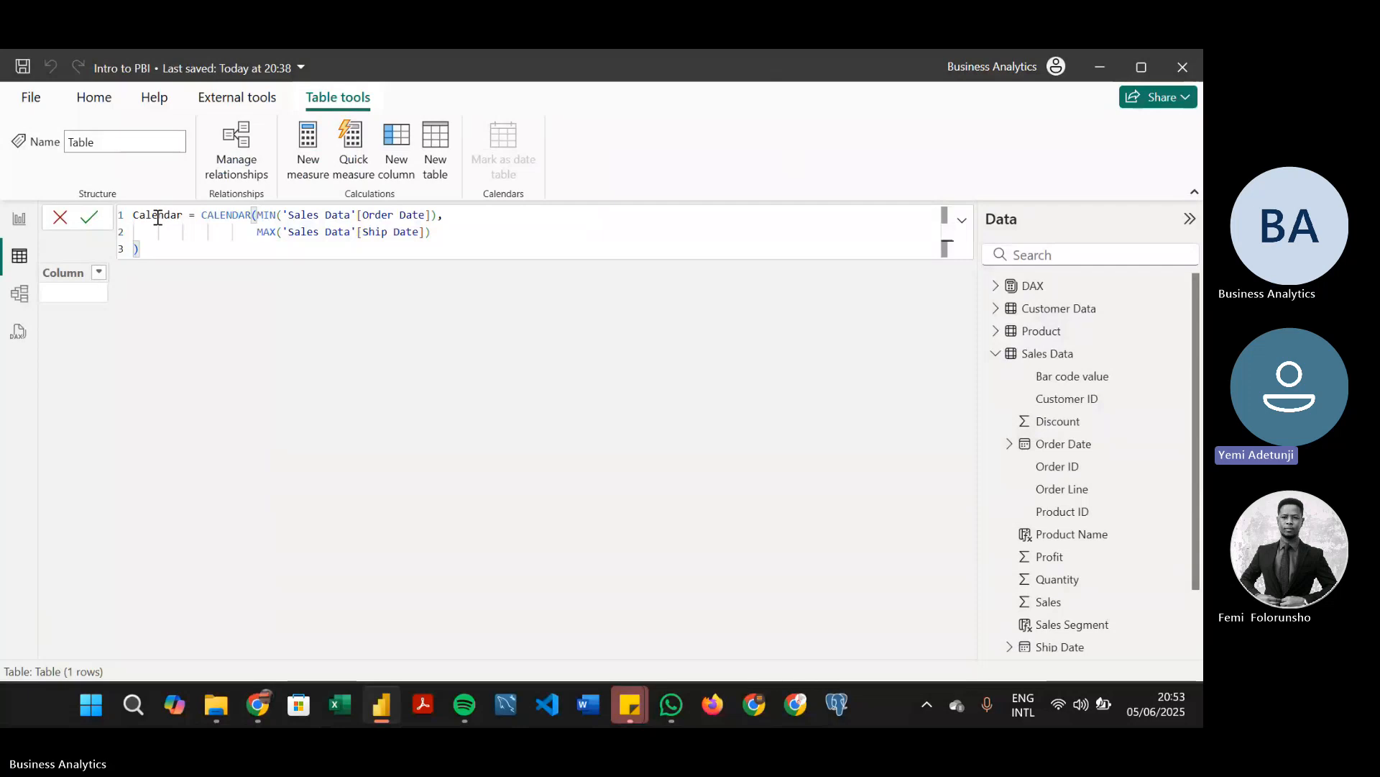
key(Return)
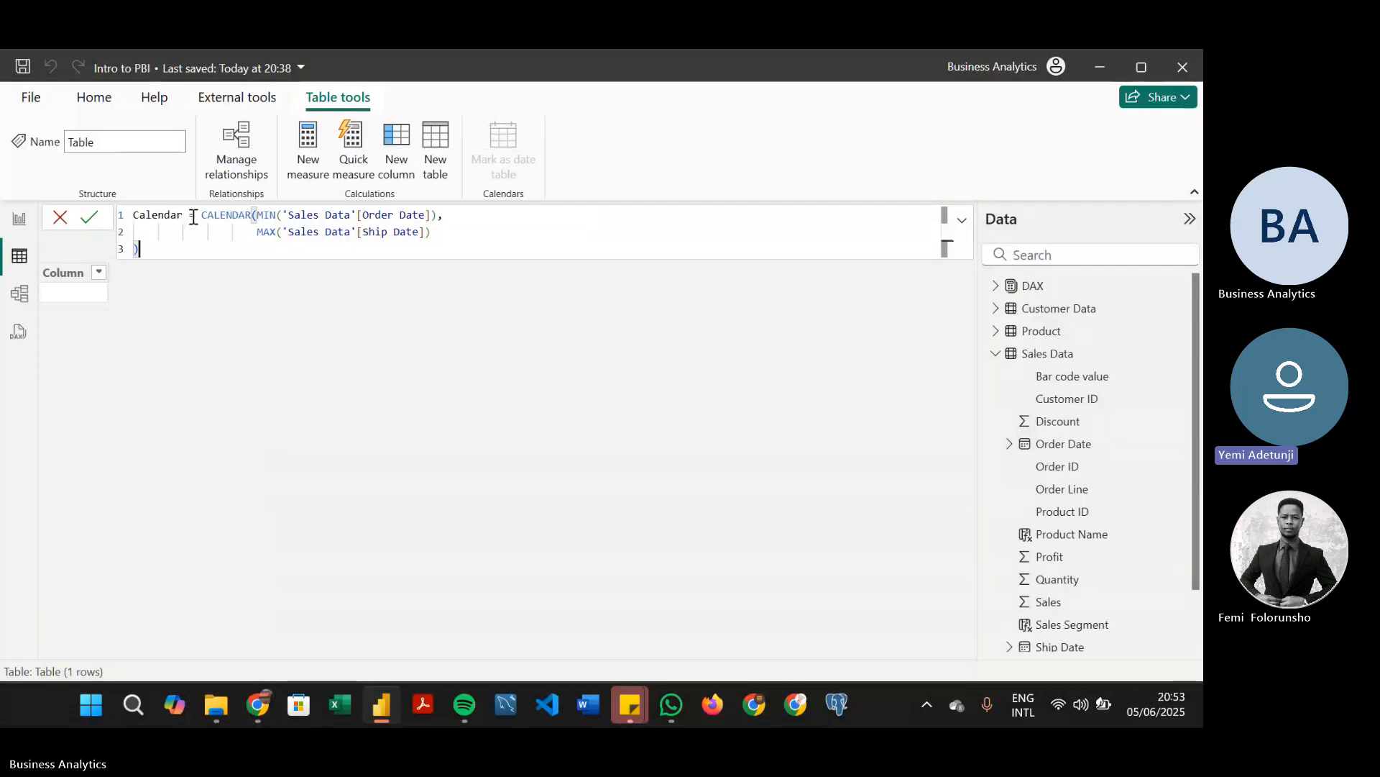
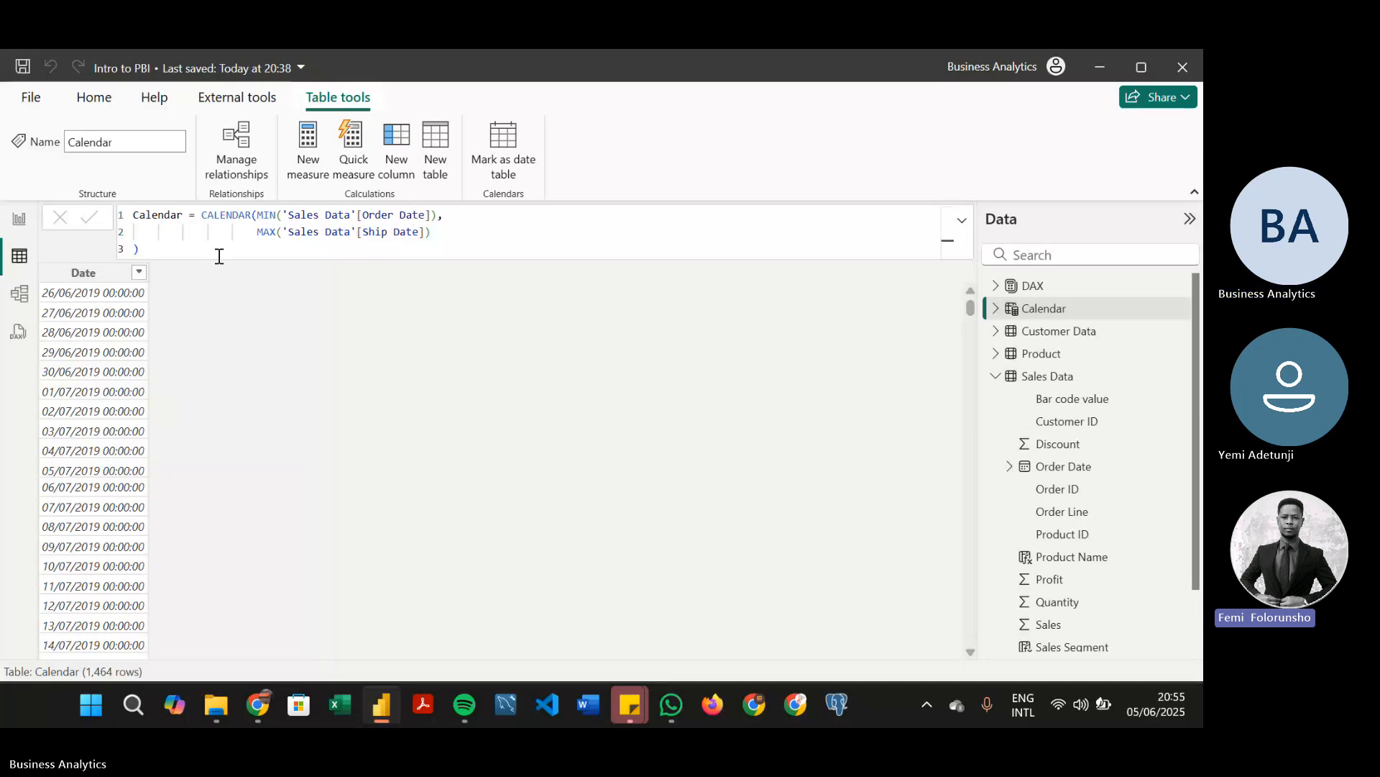
Format the Calendar table's Date column as 14/03/2001 (dd/mm/yyyy)
click(92, 274)
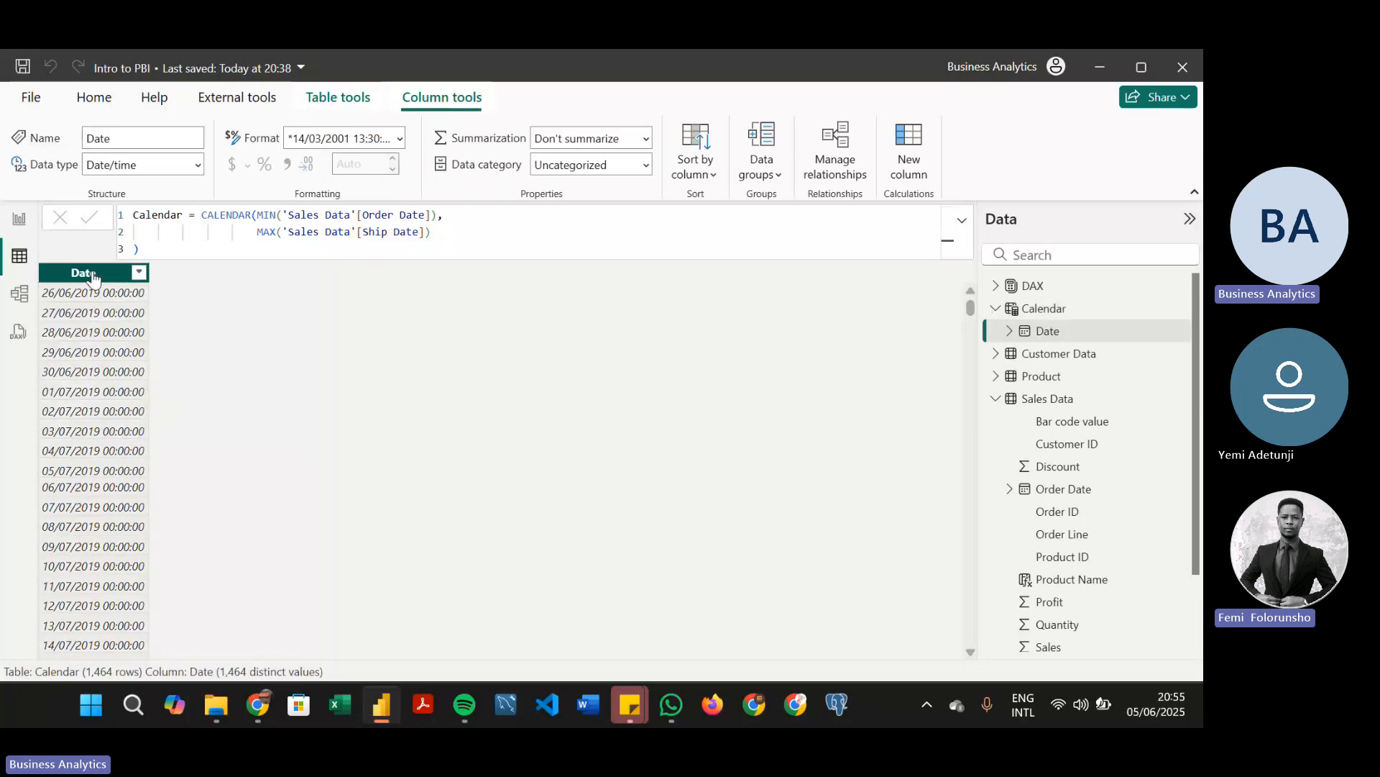
click(401, 140)
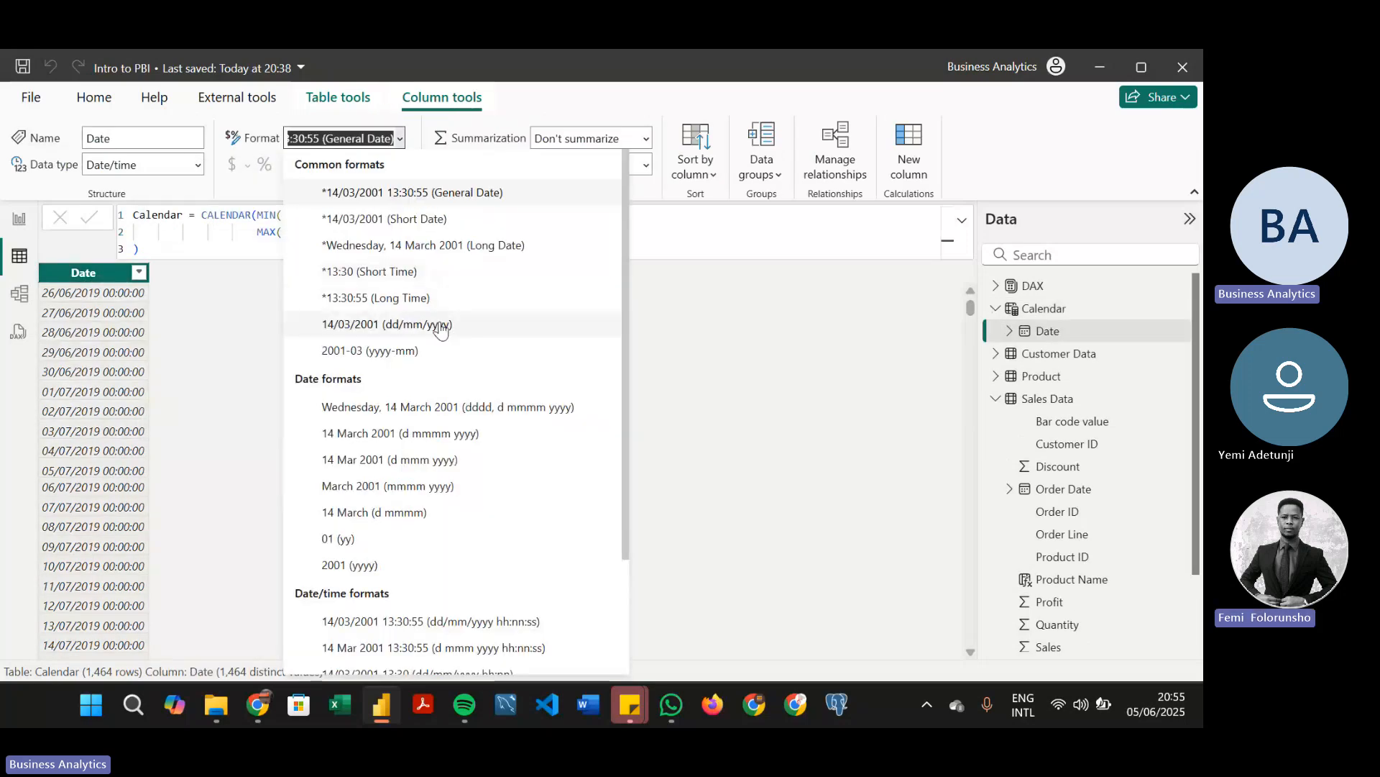
click(438, 322)
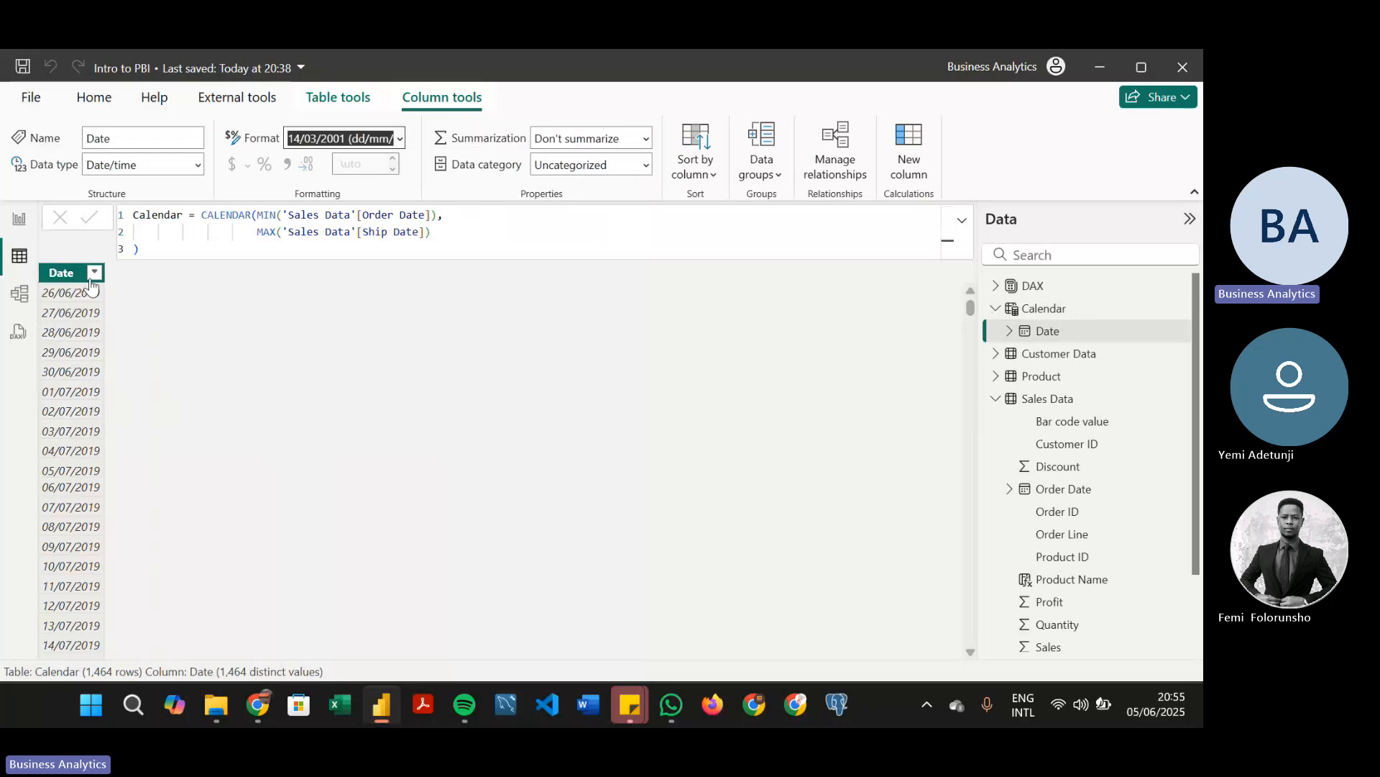
click(67, 275)
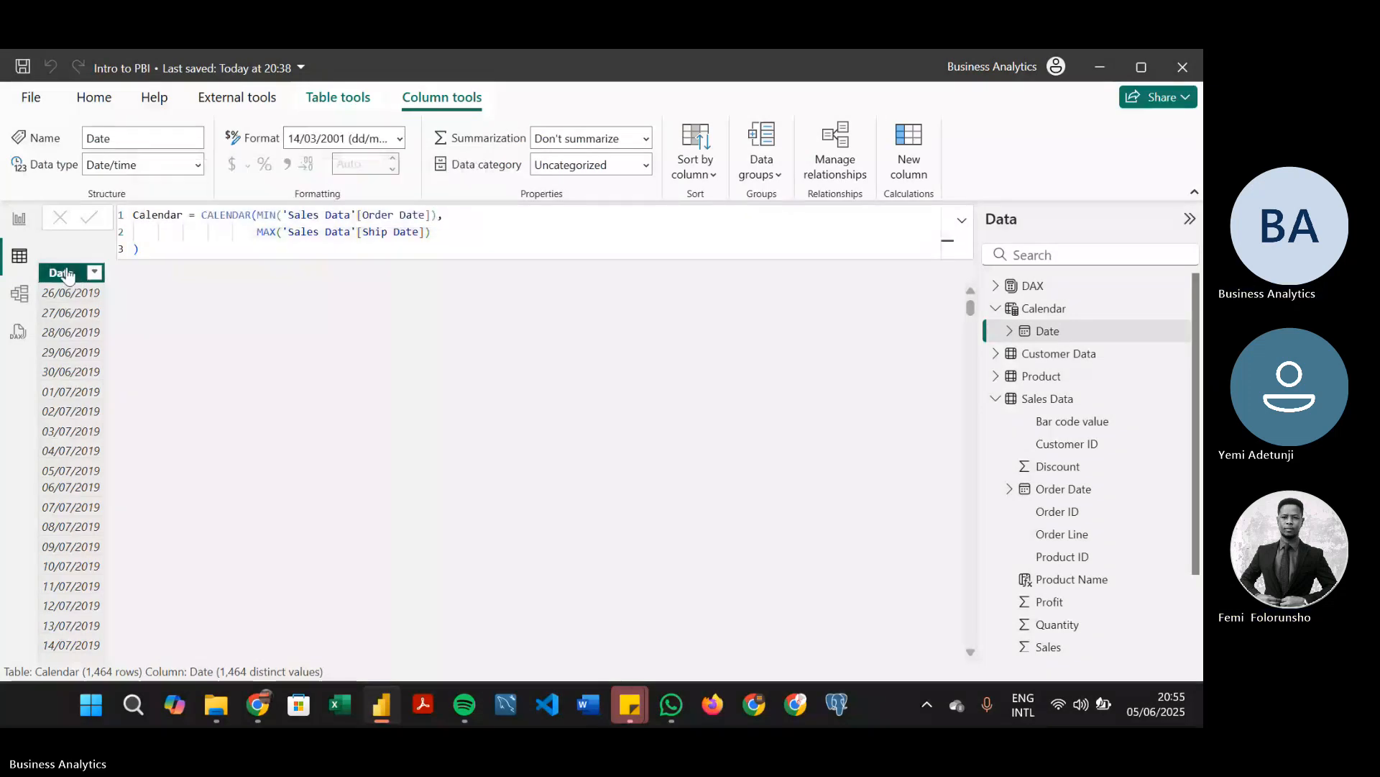
click(401, 139)
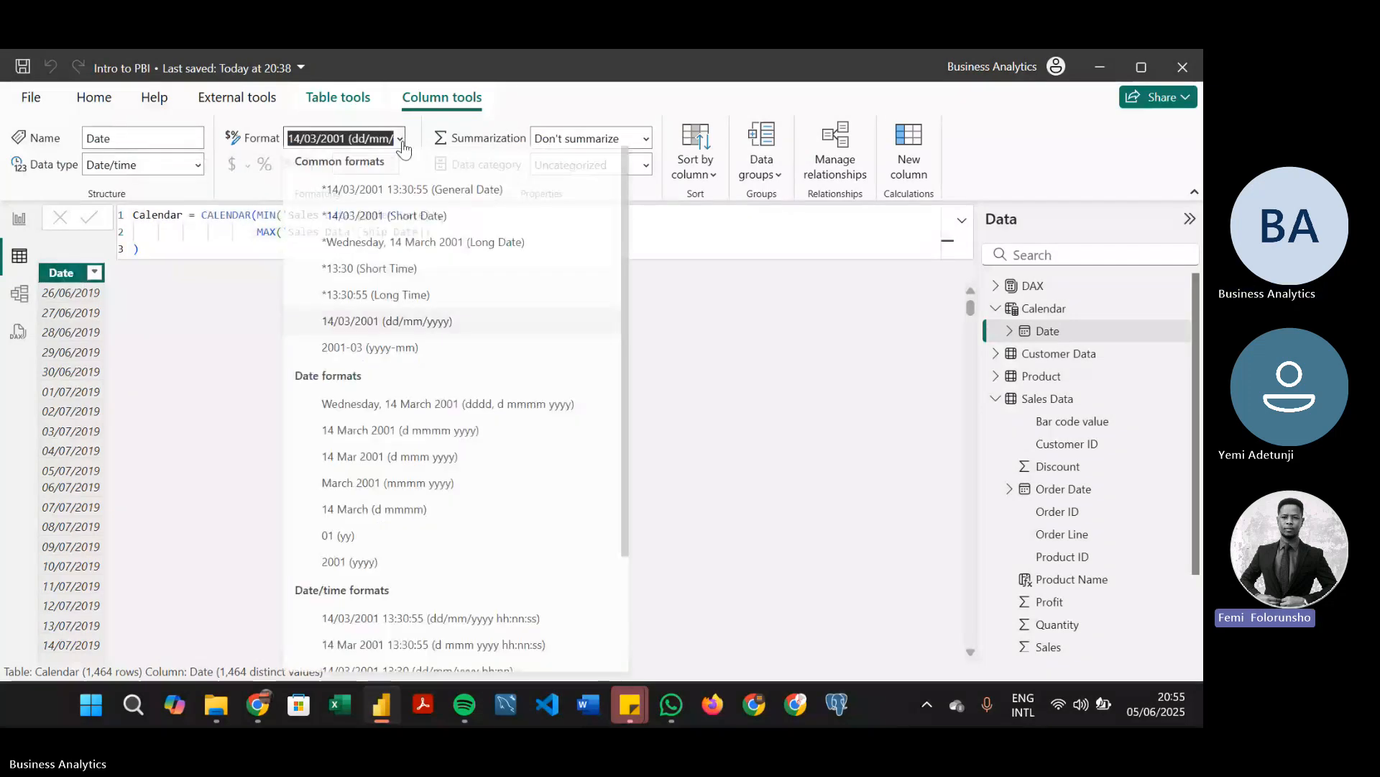
click(466, 326)
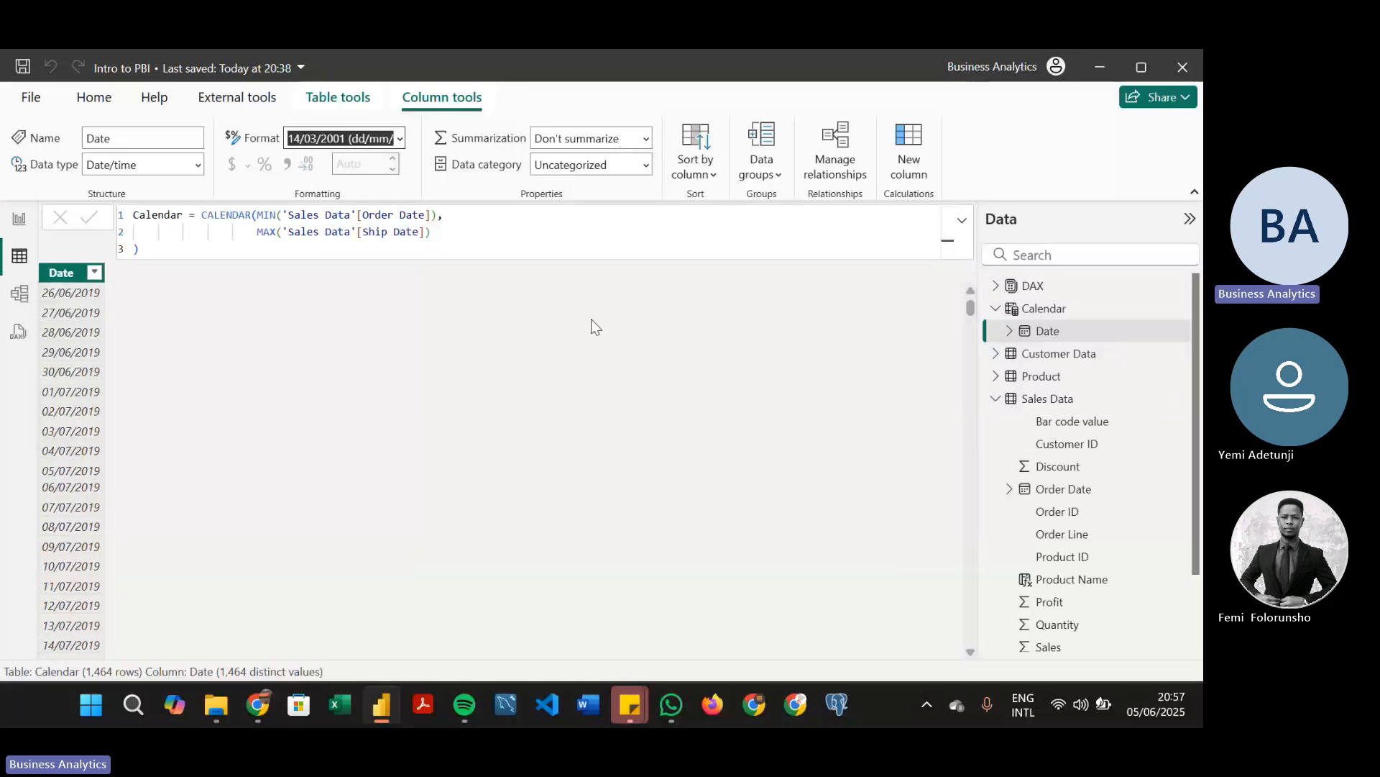
Replace the MAX end date in the Calendar formula with TODAY() and commit it
click(427, 232)
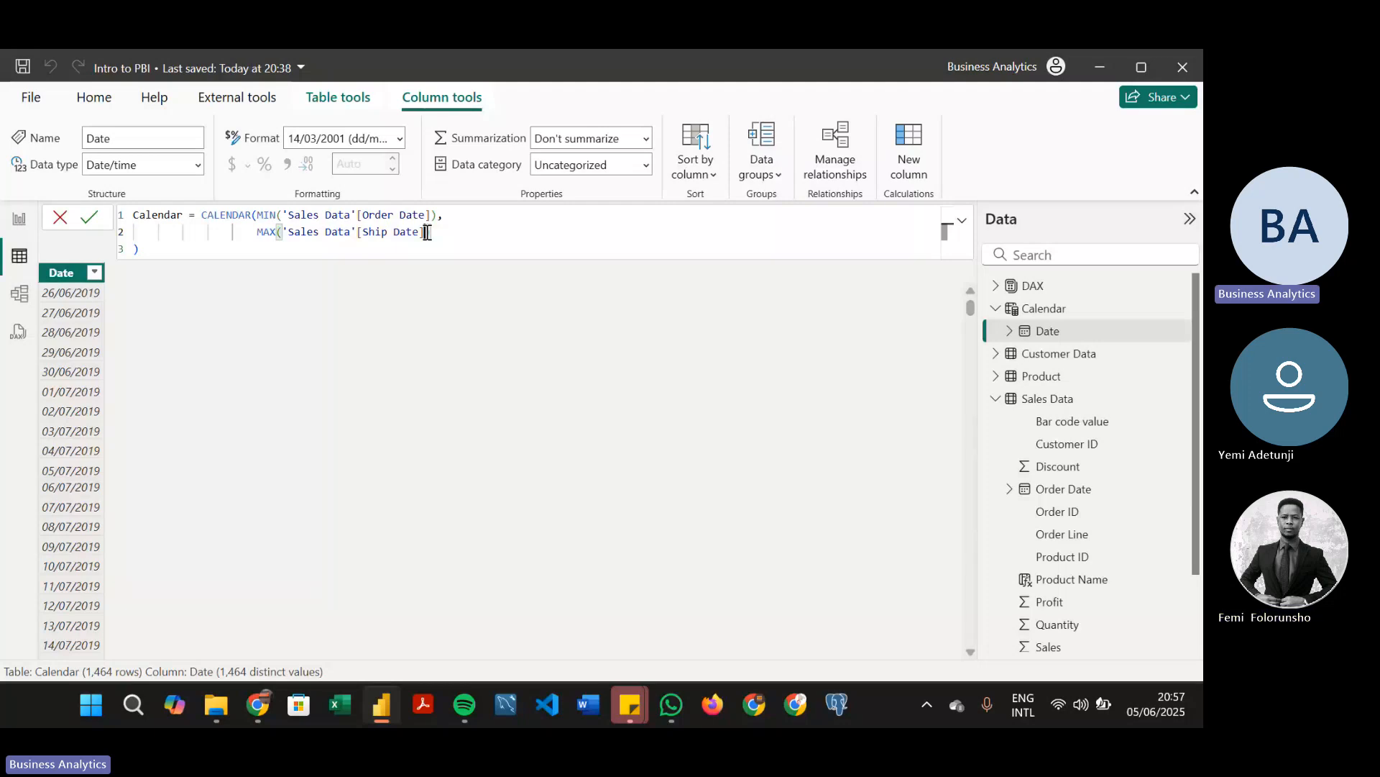
drag(427, 231, 270, 237)
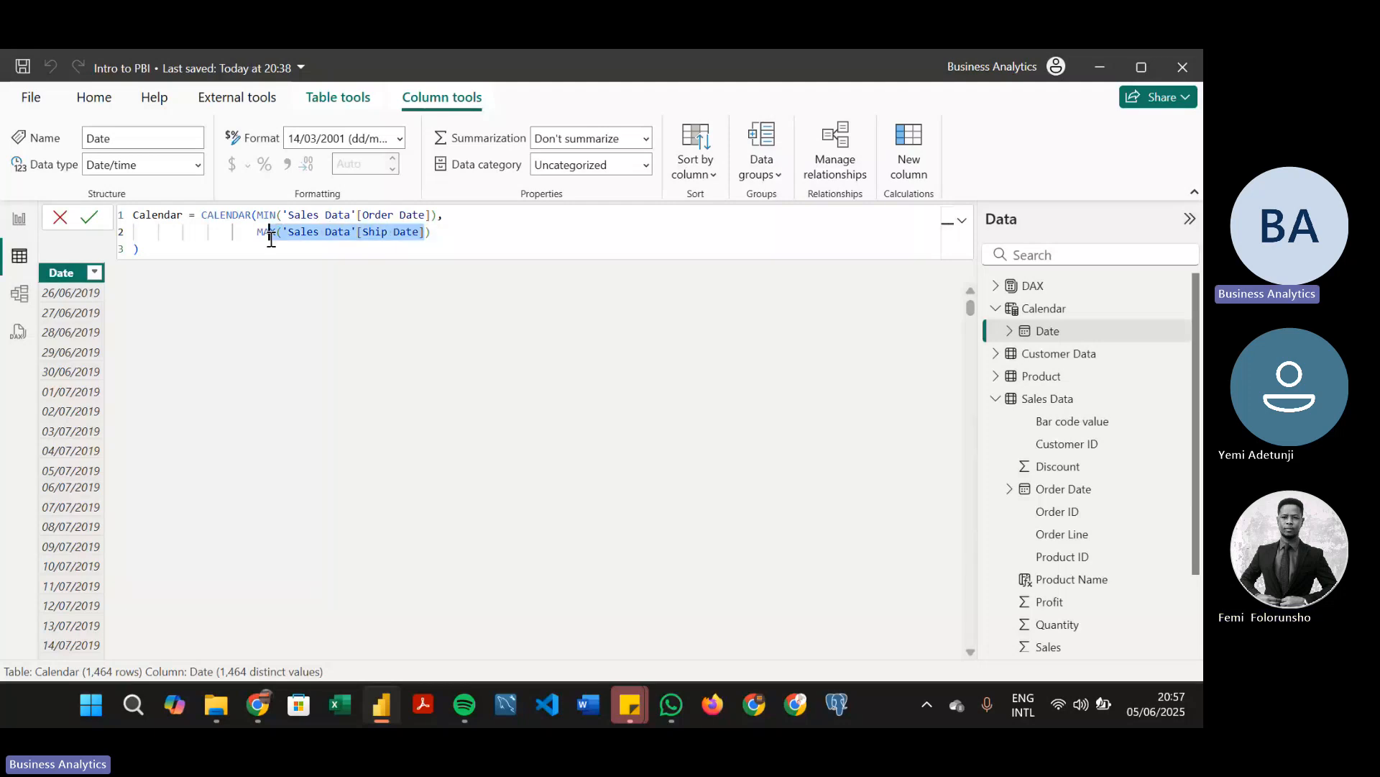
drag(270, 237, 283, 232)
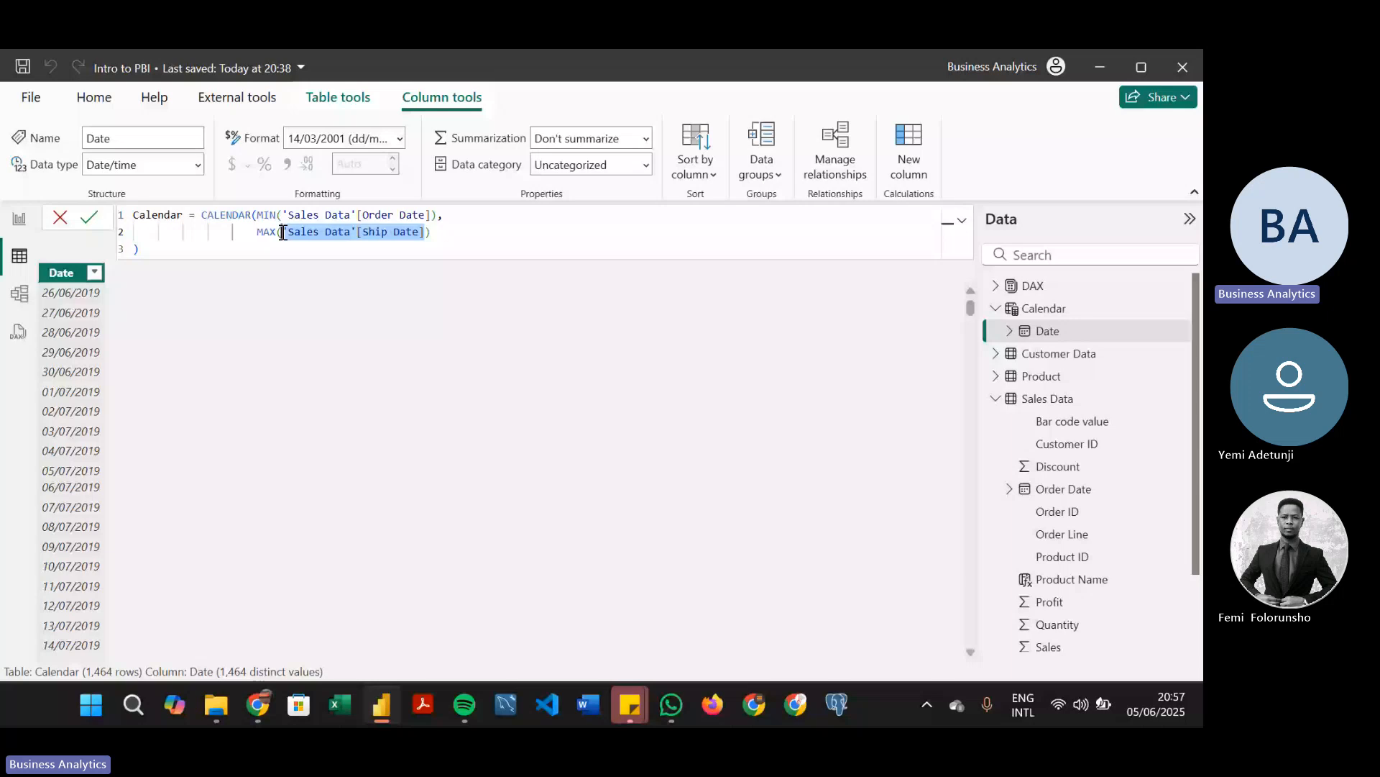
drag(431, 232, 259, 236)
text(TODAY())
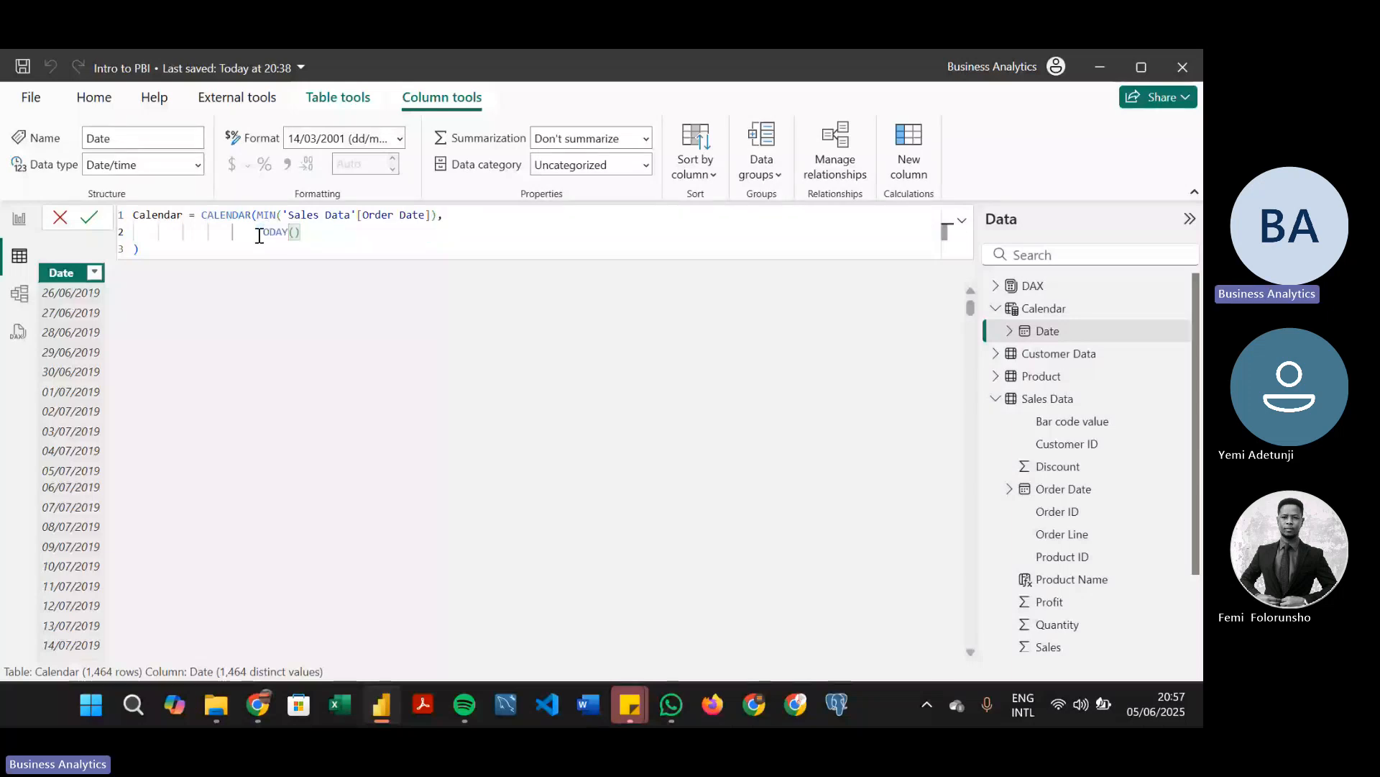
key(Return)
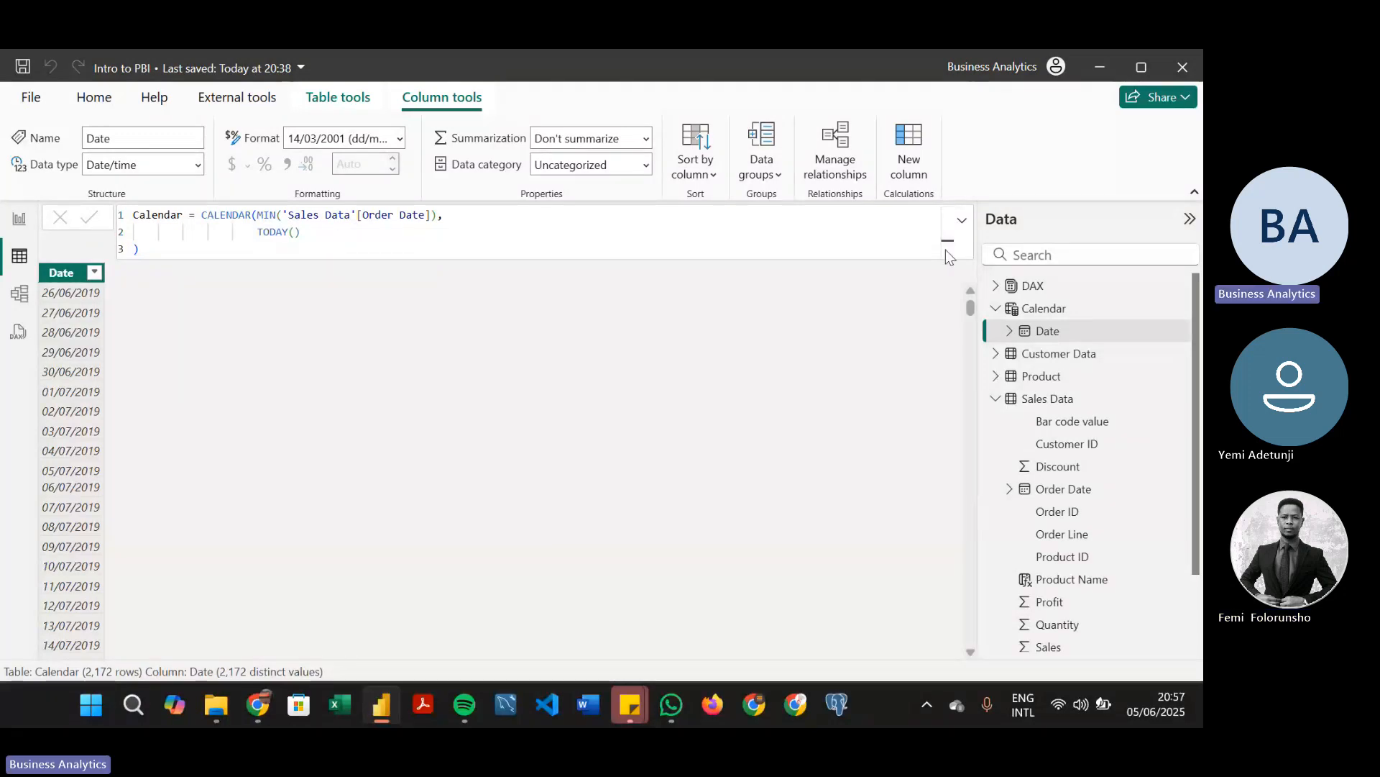
Restore MAX('Sales Data'[Ship Date]) as the end date in the Calendar table's formula
click(22, 222)
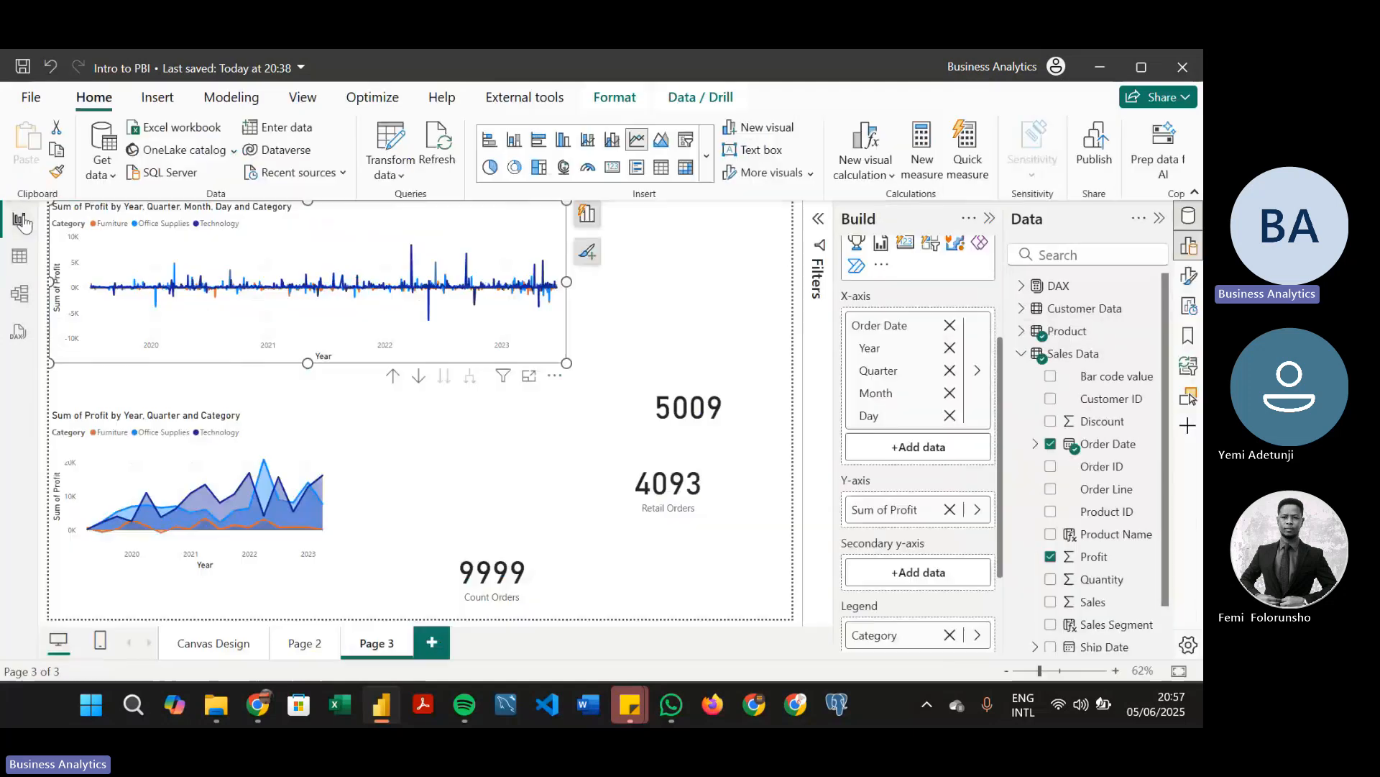
click(19, 255)
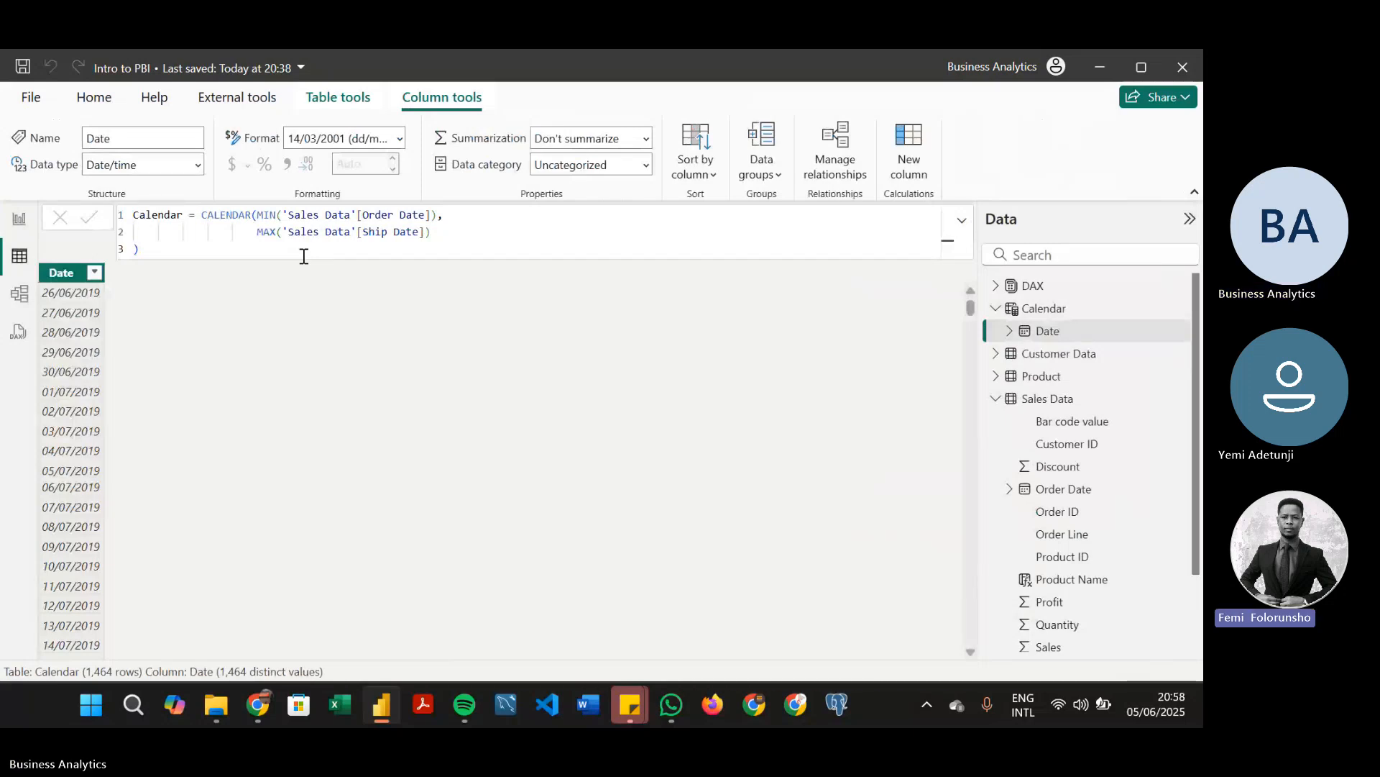
click(151, 253)
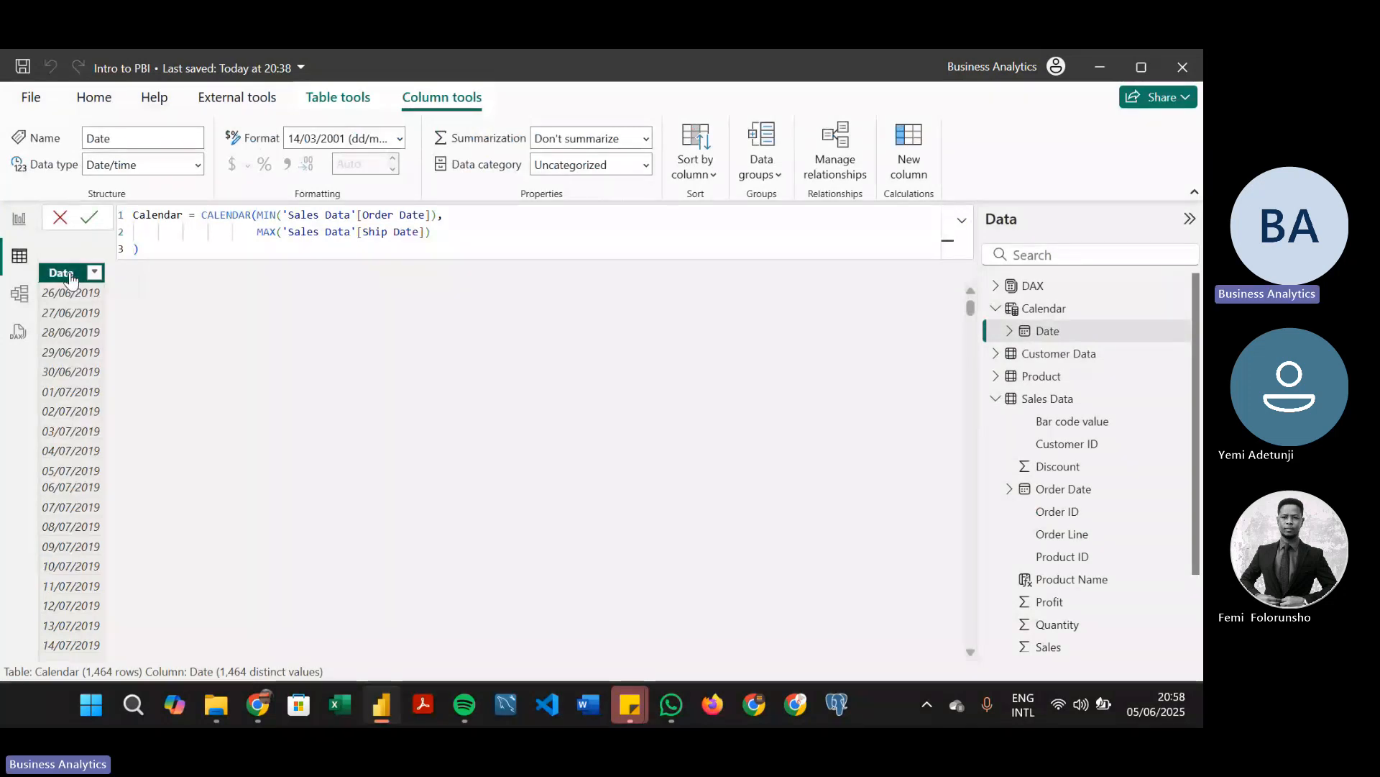
click(388, 138)
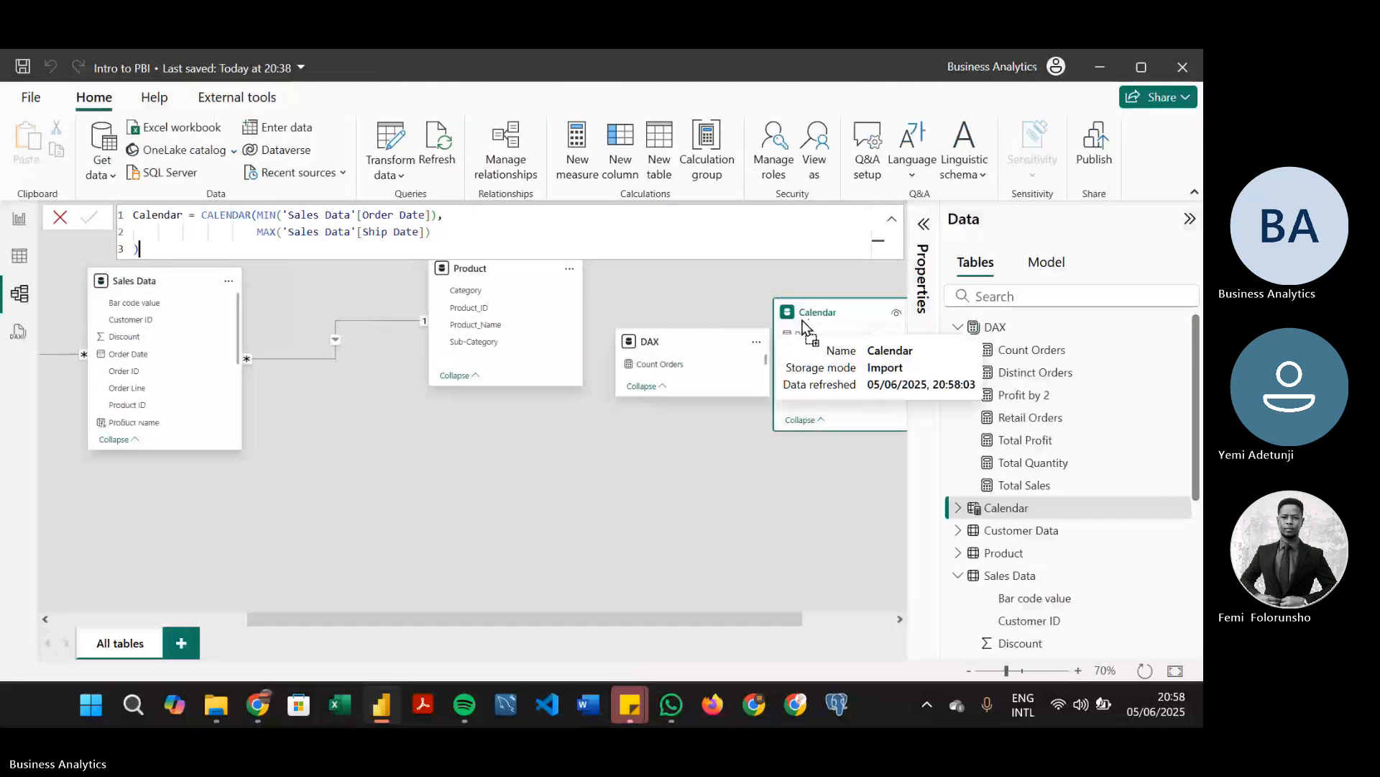
In Model view, arrange Calendar above Sales Data and create an active many-to-one relationship from Order Date to Calendar's Date
drag(803, 328, 234, 493)
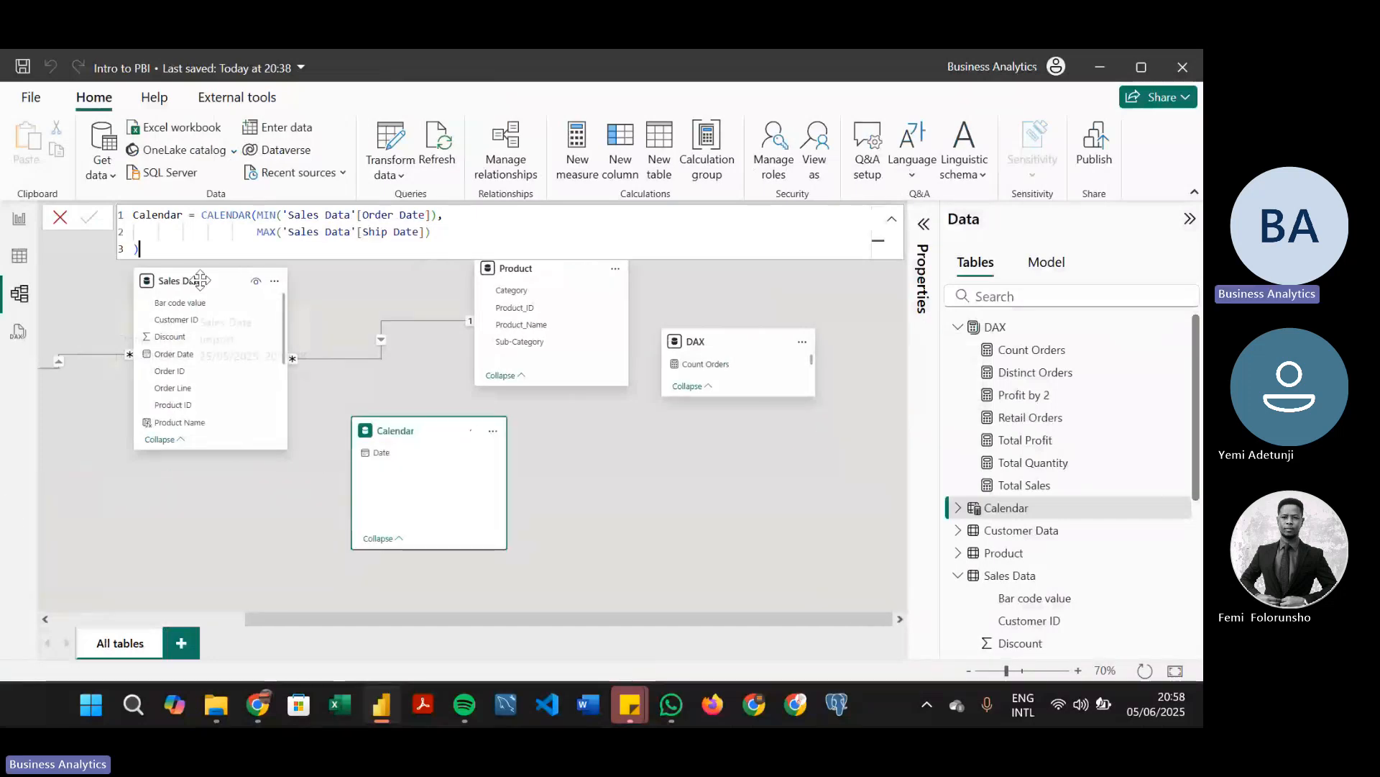
drag(191, 291, 194, 464)
drag(416, 437, 169, 281)
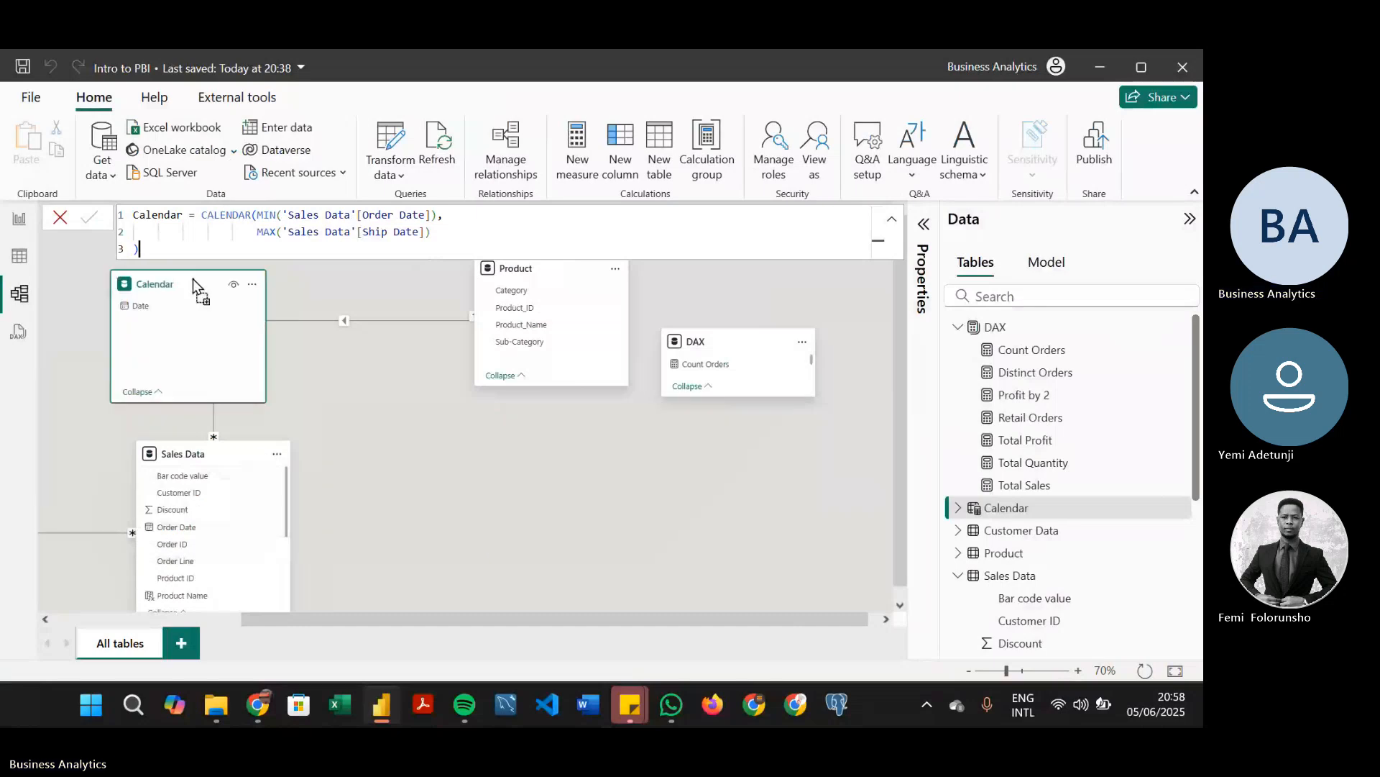
drag(184, 520, 157, 308)
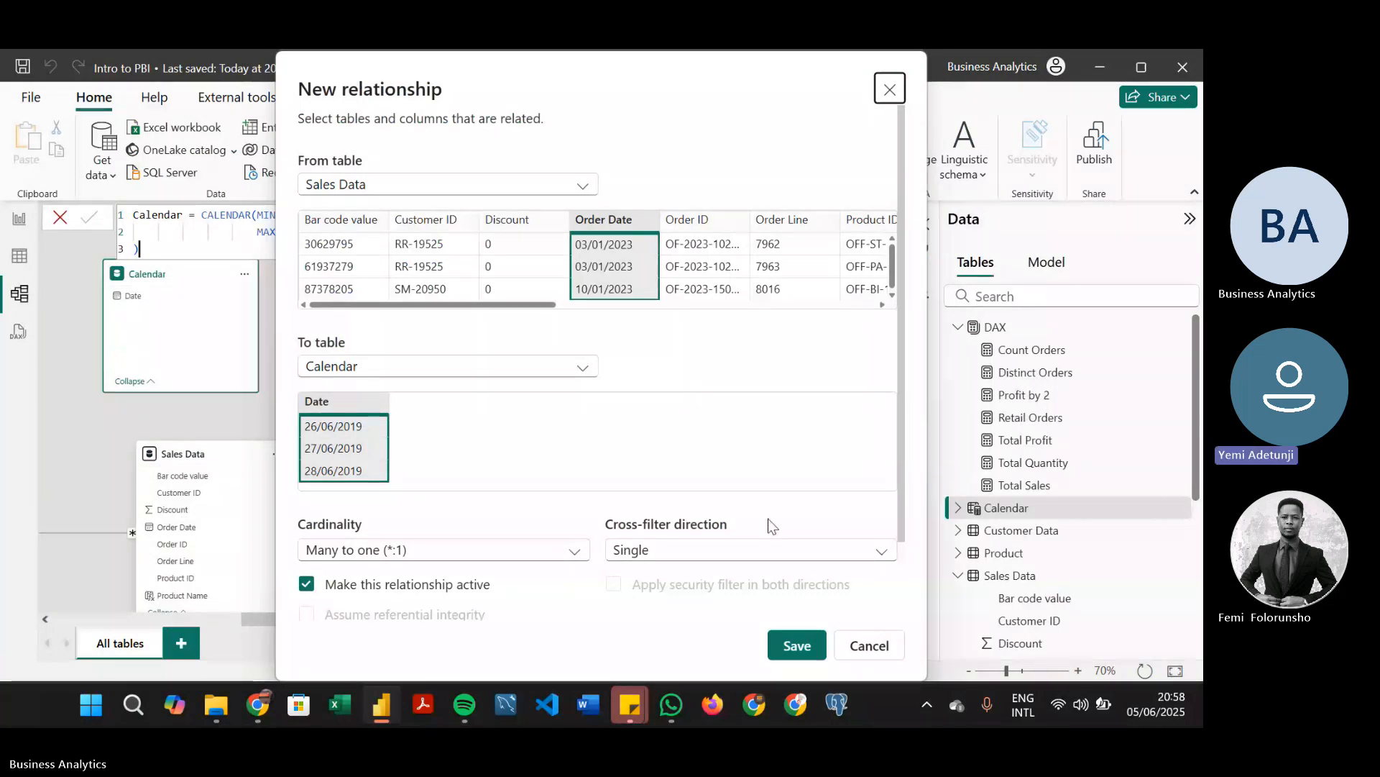
click(796, 646)
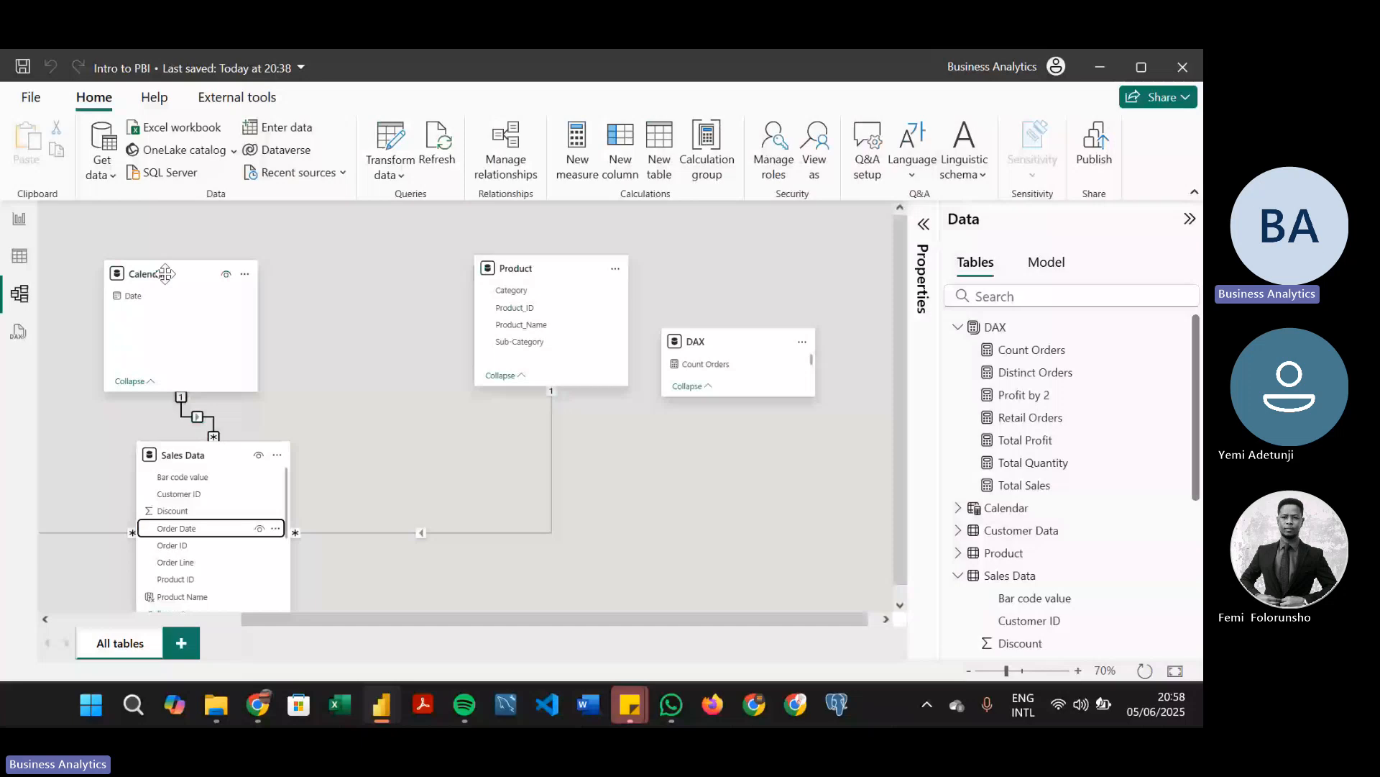
Replace the Order Date relationship with an active many-to-one relationship from Sales Data's Ship Date to Calendar's Date
drag(165, 274, 229, 264)
drag(284, 620, 202, 626)
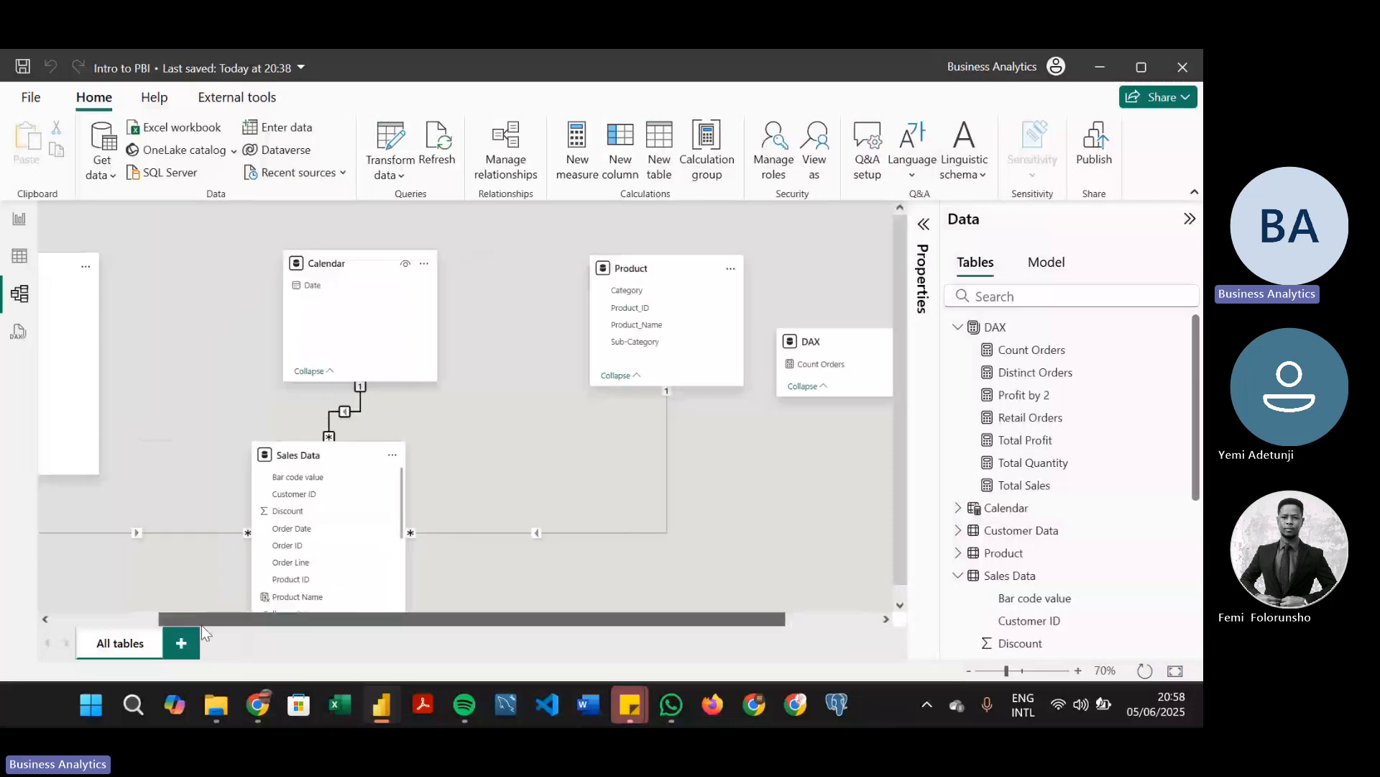
right_click(356, 412)
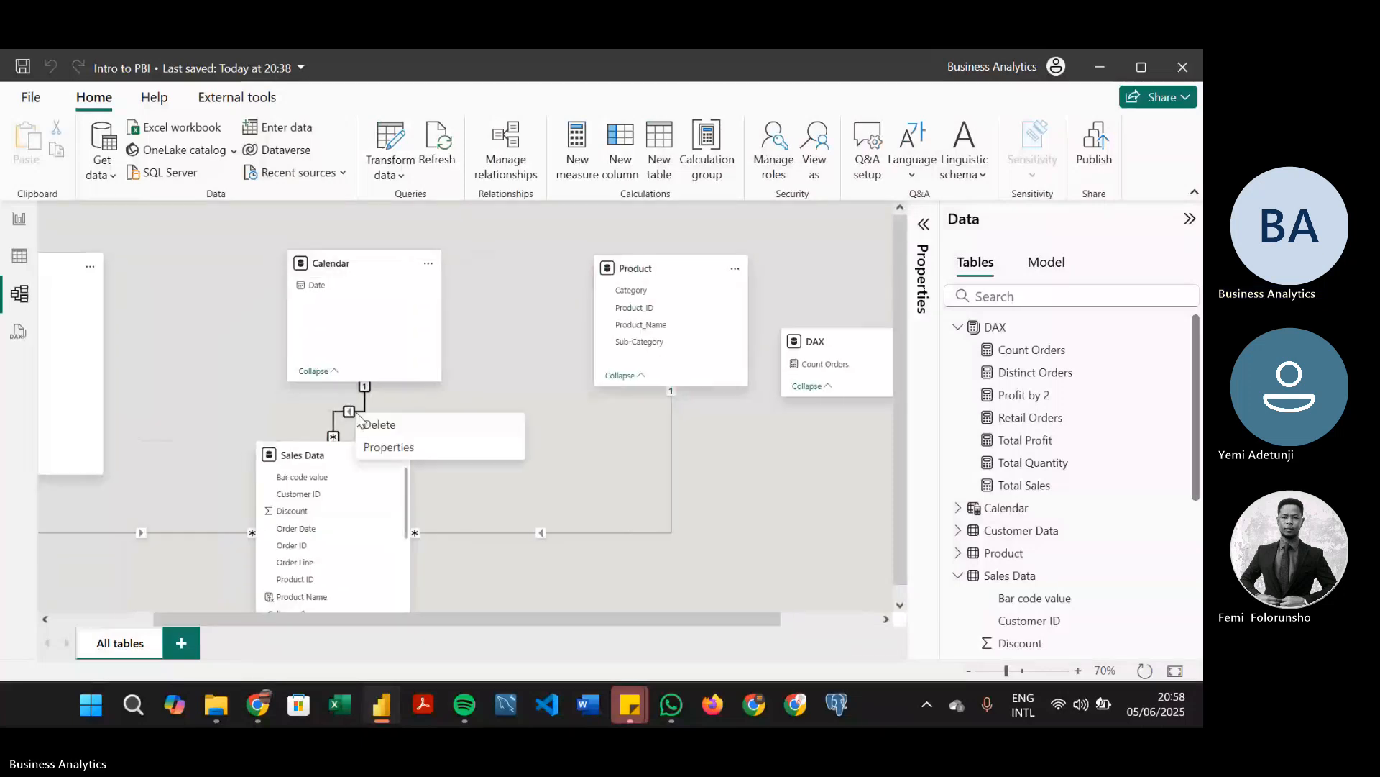
click(378, 422)
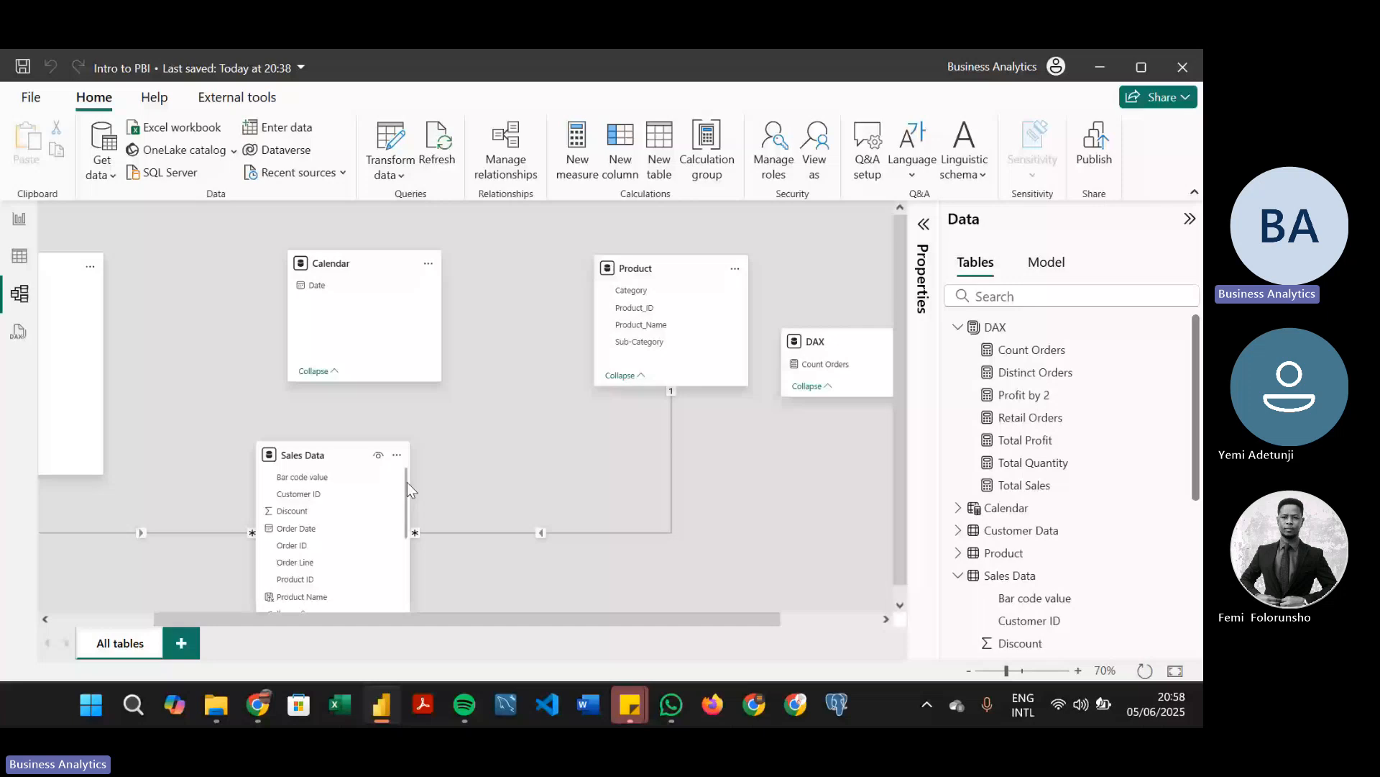
drag(407, 490, 347, 295)
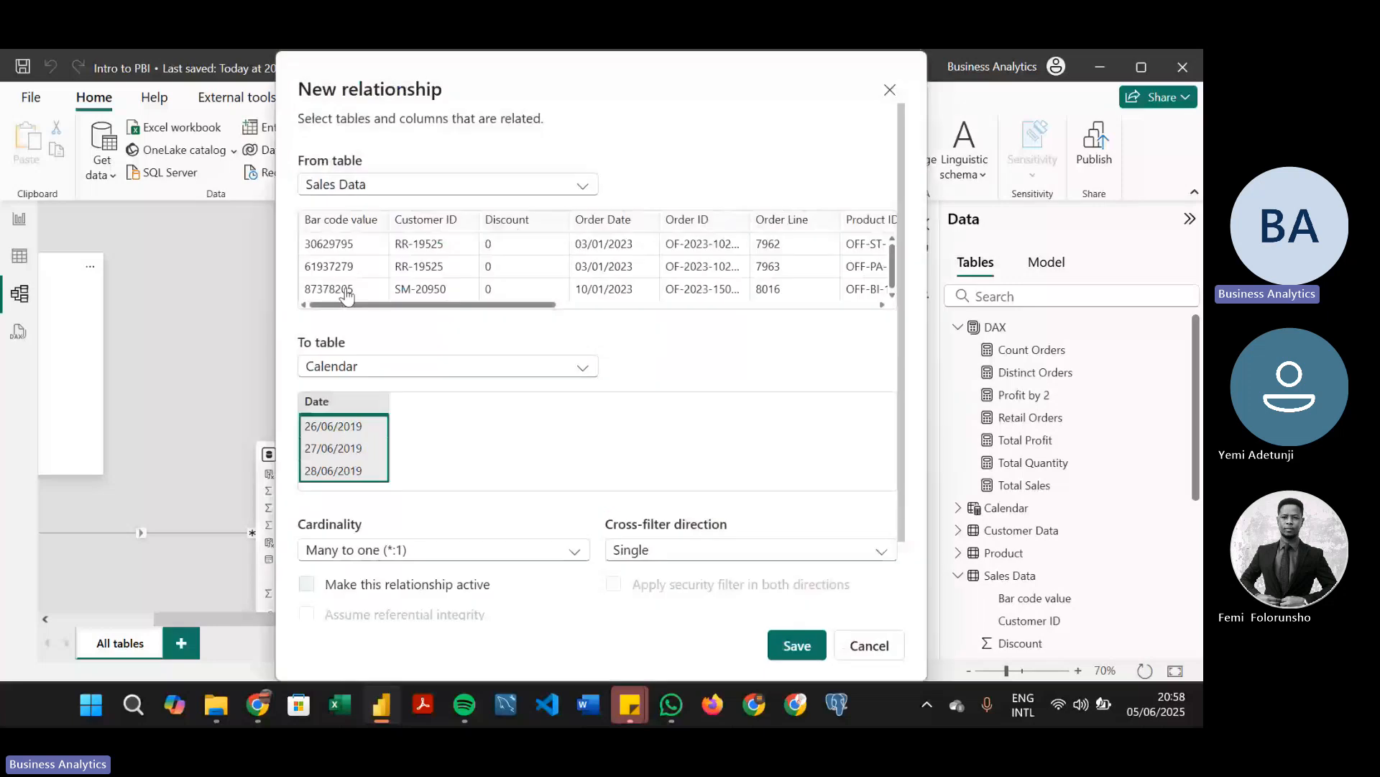
click(796, 645)
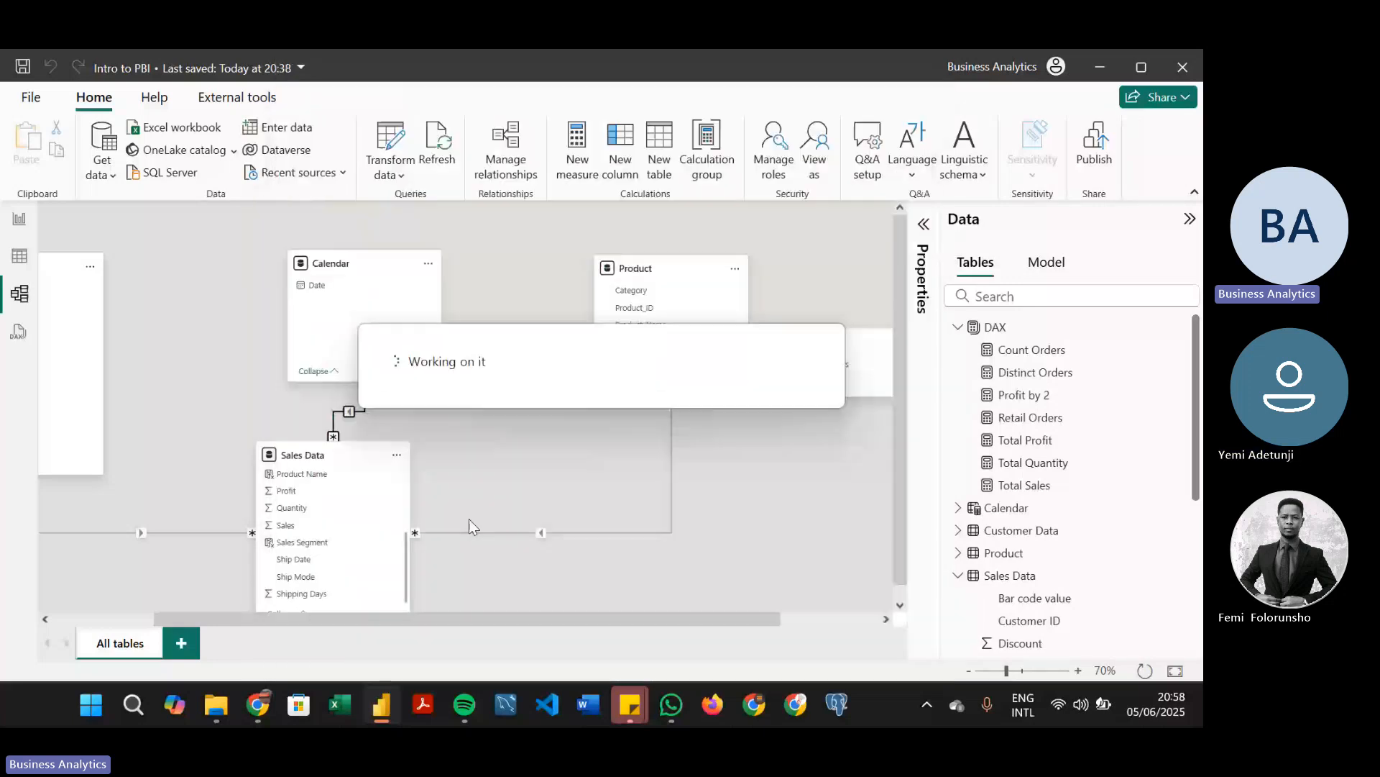
Add an inactive many-to-one relationship from Sales Data's Order Date to Calendar's Date, and shift the Calendar table slightly
click(404, 548)
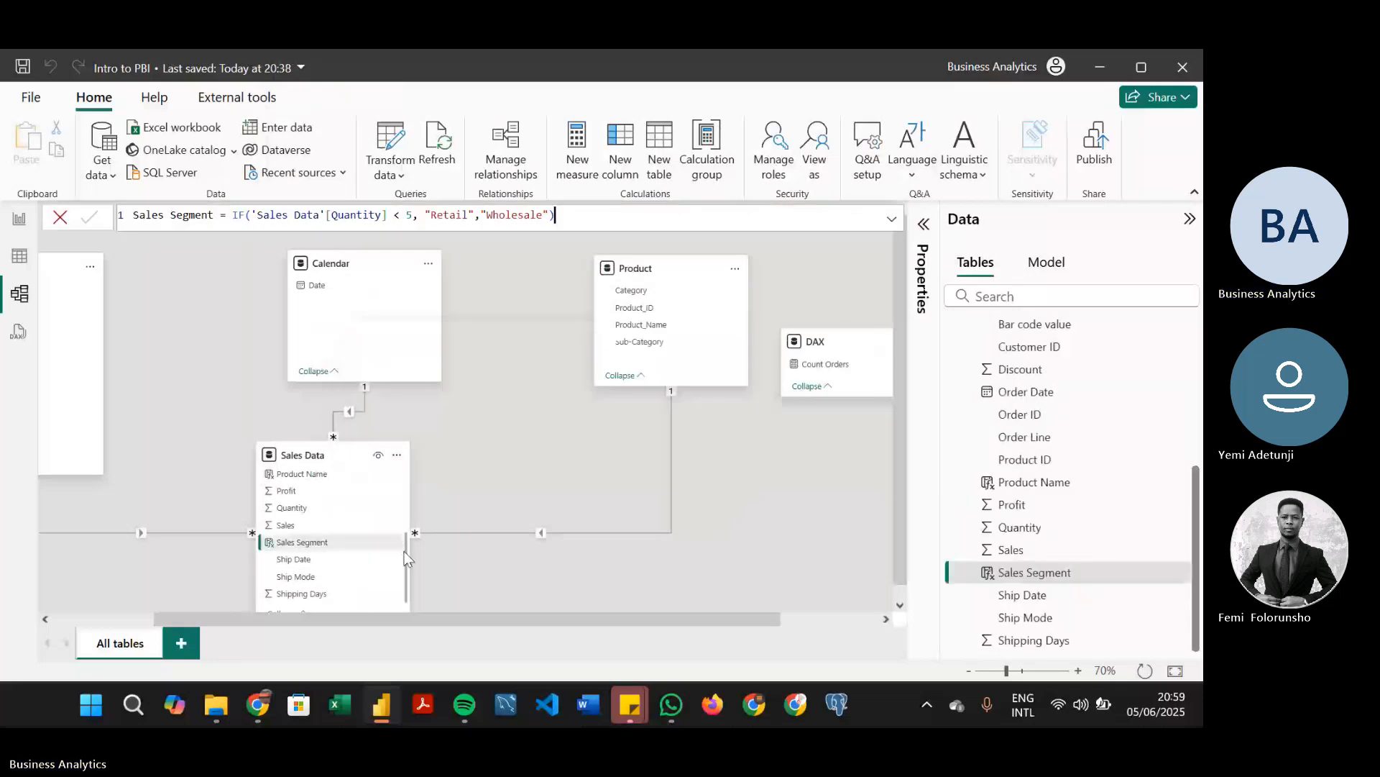
drag(404, 548, 405, 523)
scroll(344, 520, up, 2)
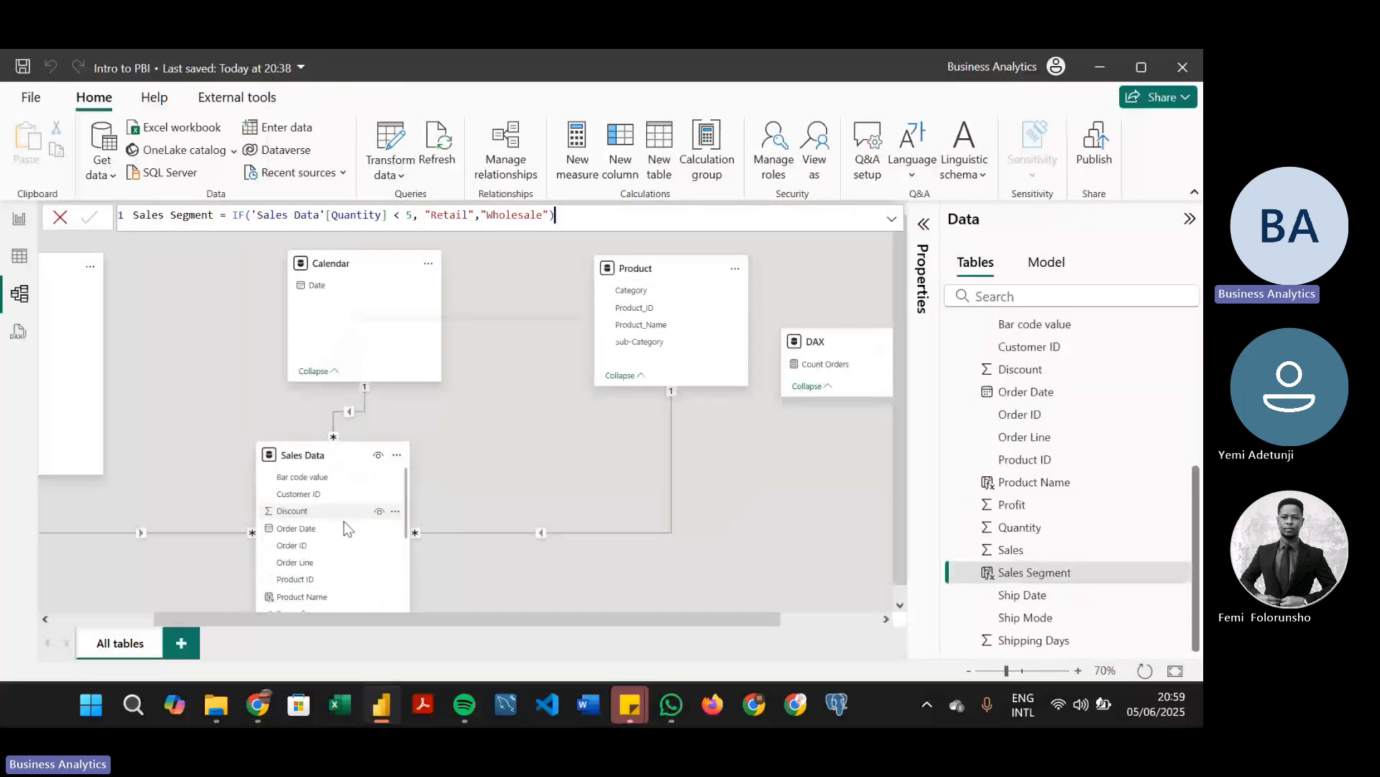
drag(325, 533, 377, 289)
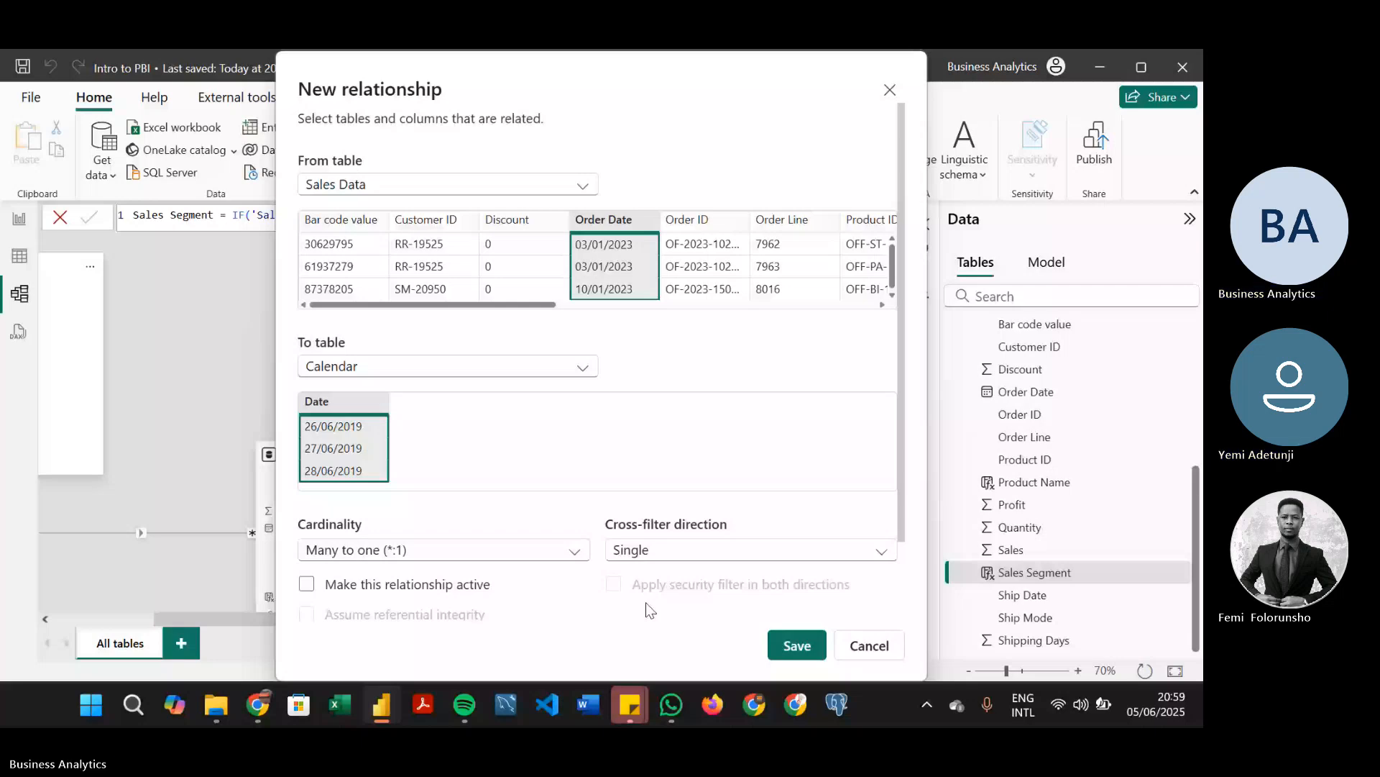
click(797, 645)
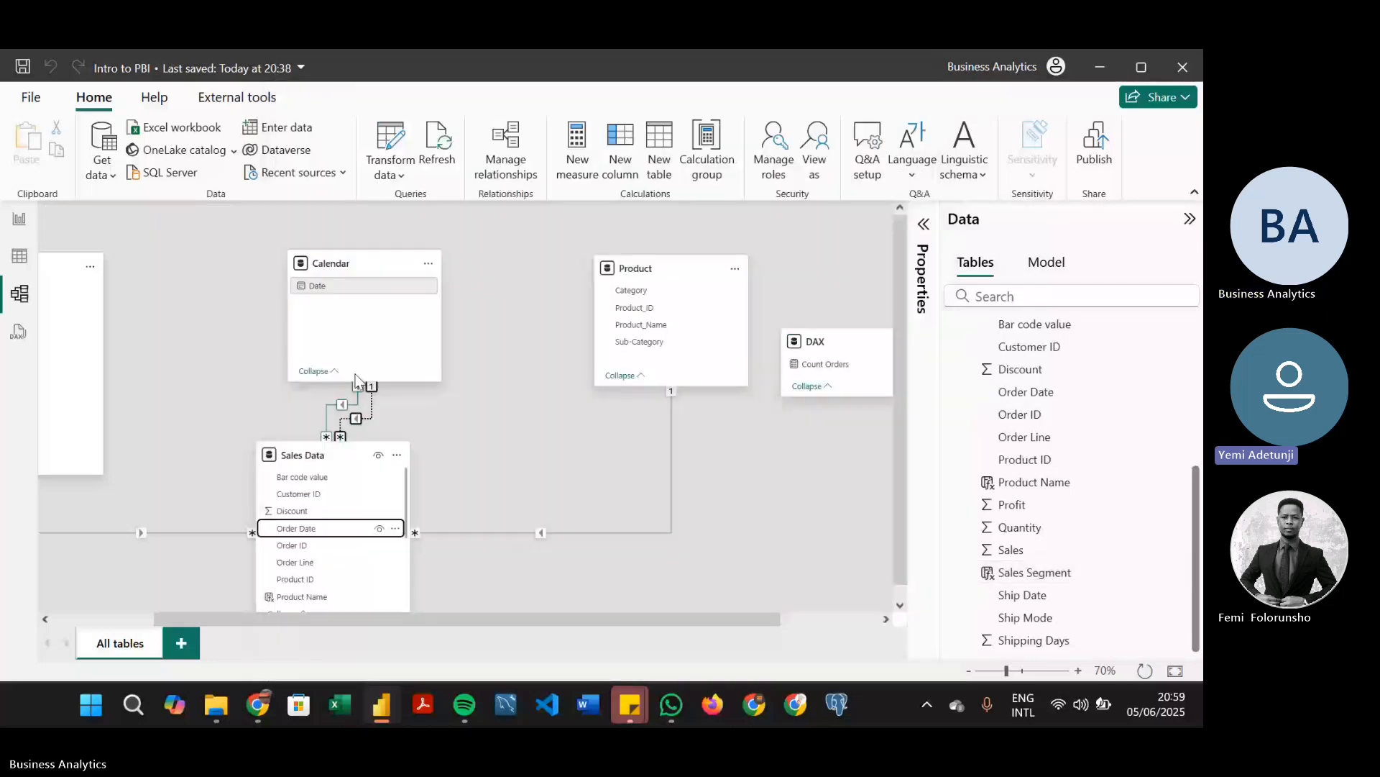
drag(361, 260, 351, 245)
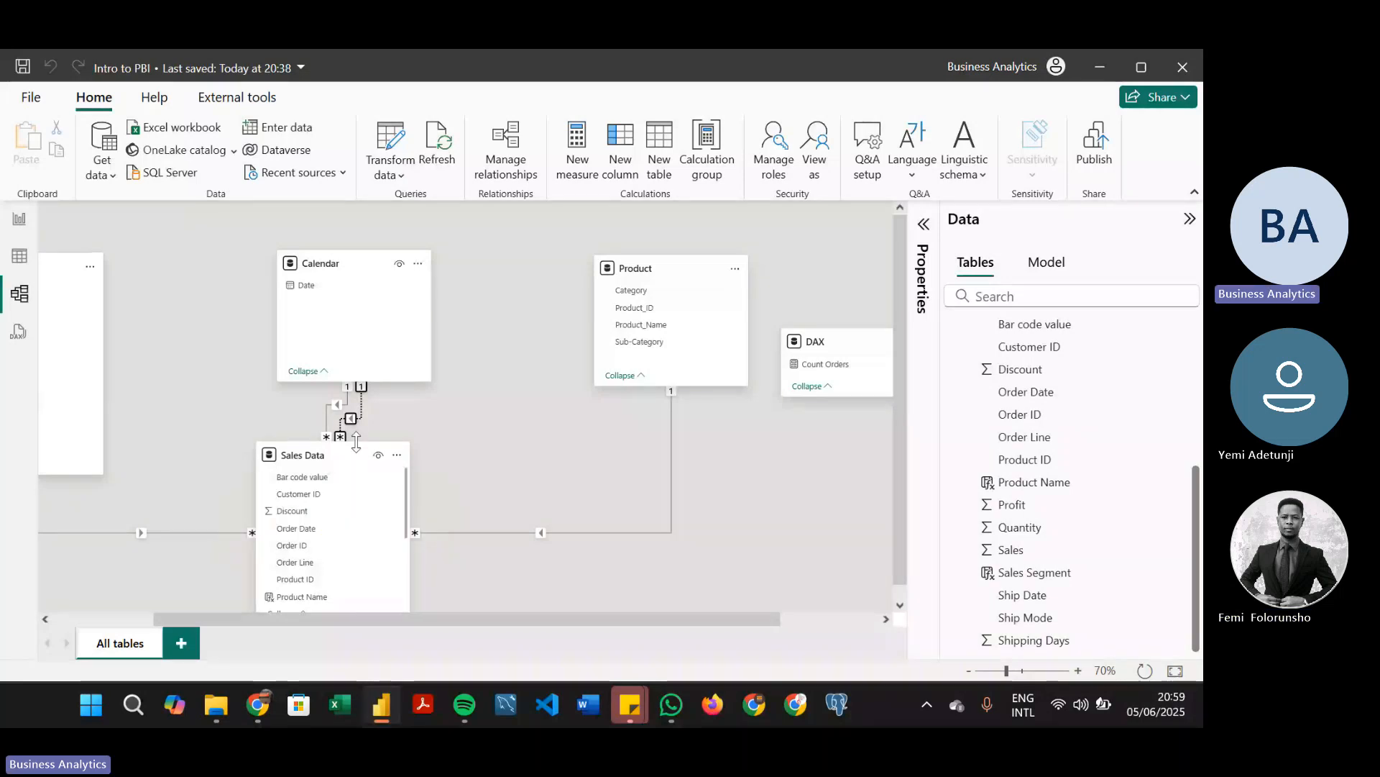
scroll(258, 403, down, 1)
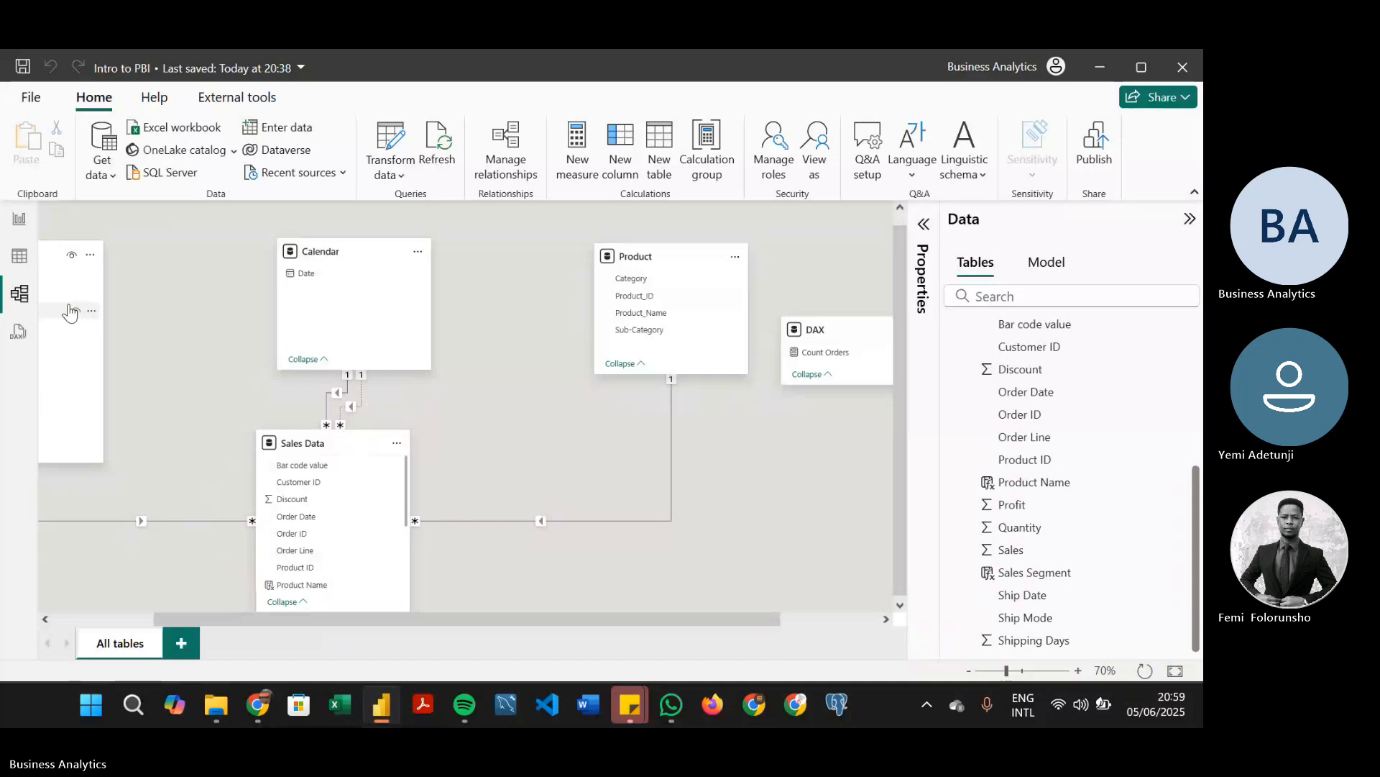
click(18, 222)
click(19, 256)
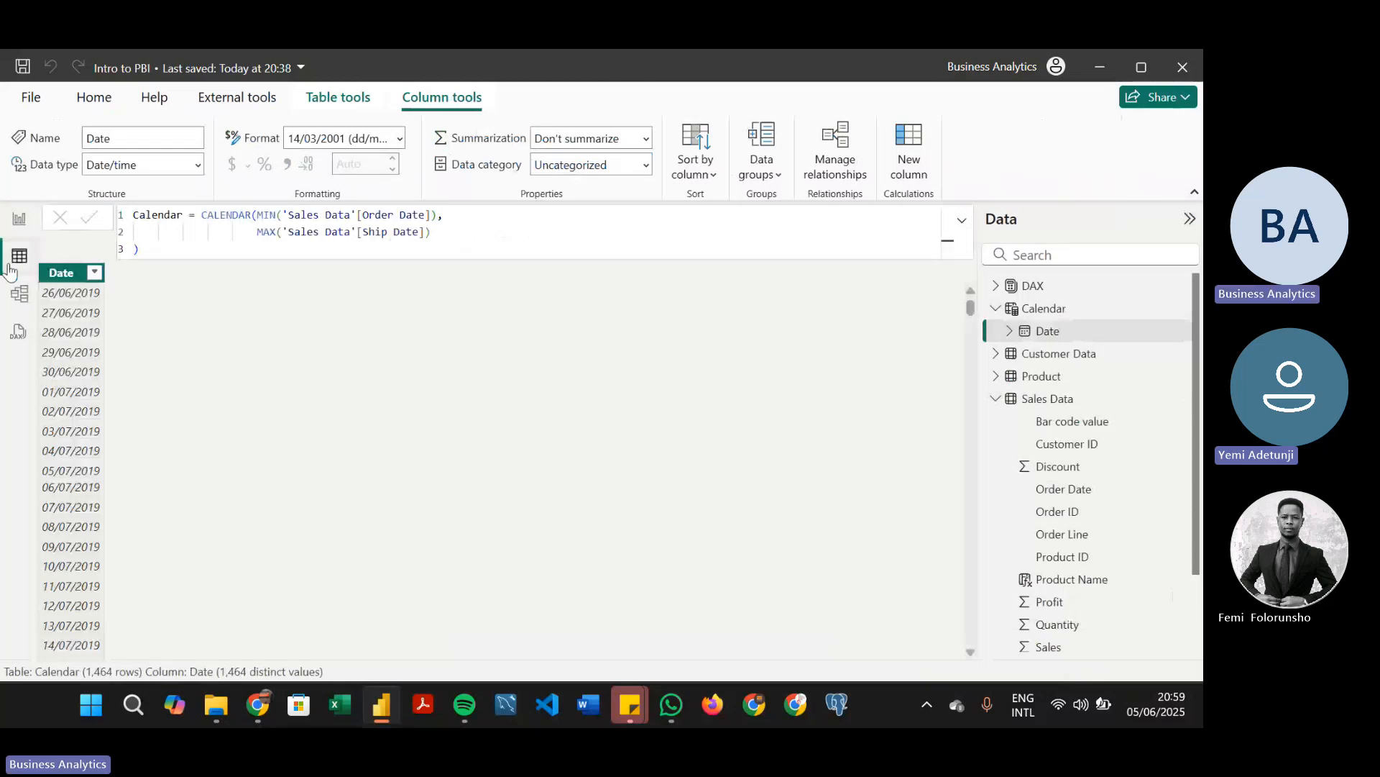
click(19, 293)
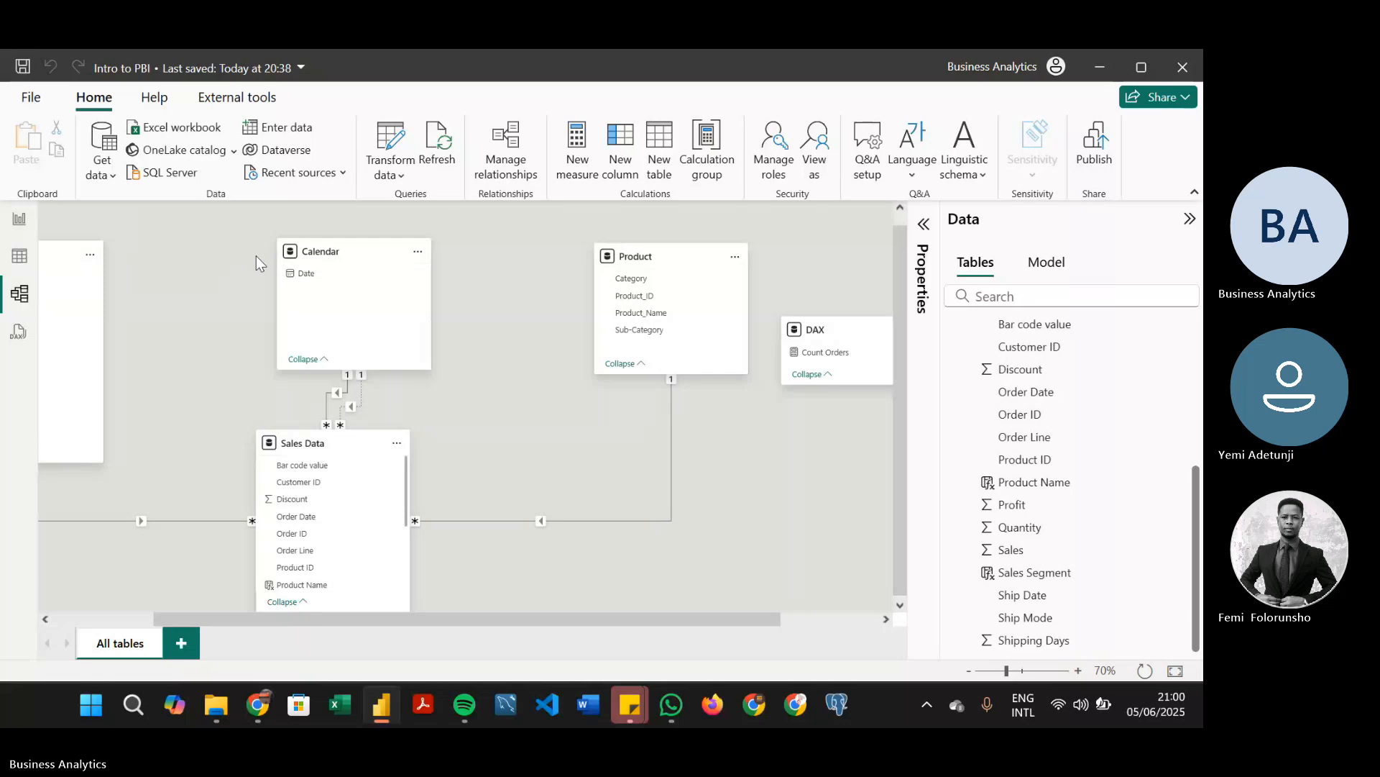
In Report view, remove Order Date from the upper line chart's x-axis
click(11, 219)
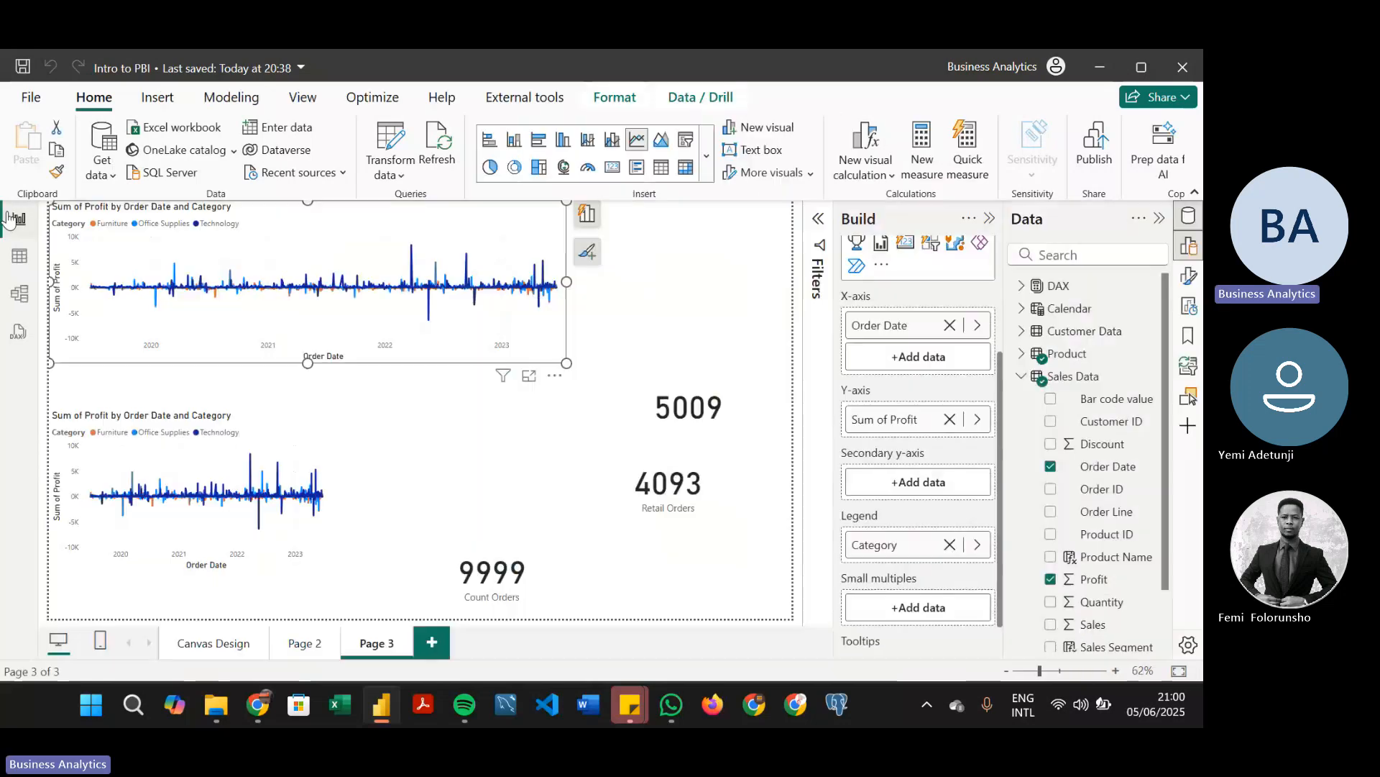
click(978, 325)
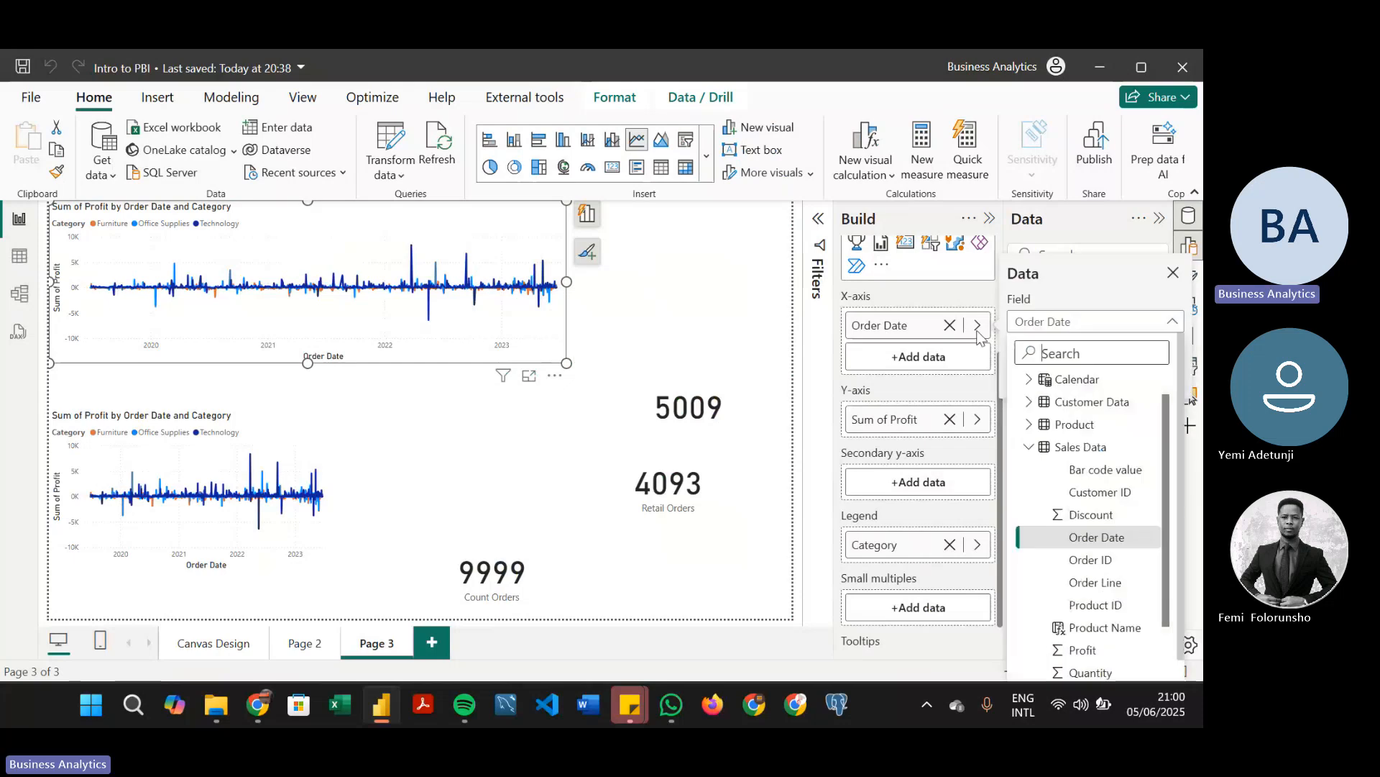
click(950, 325)
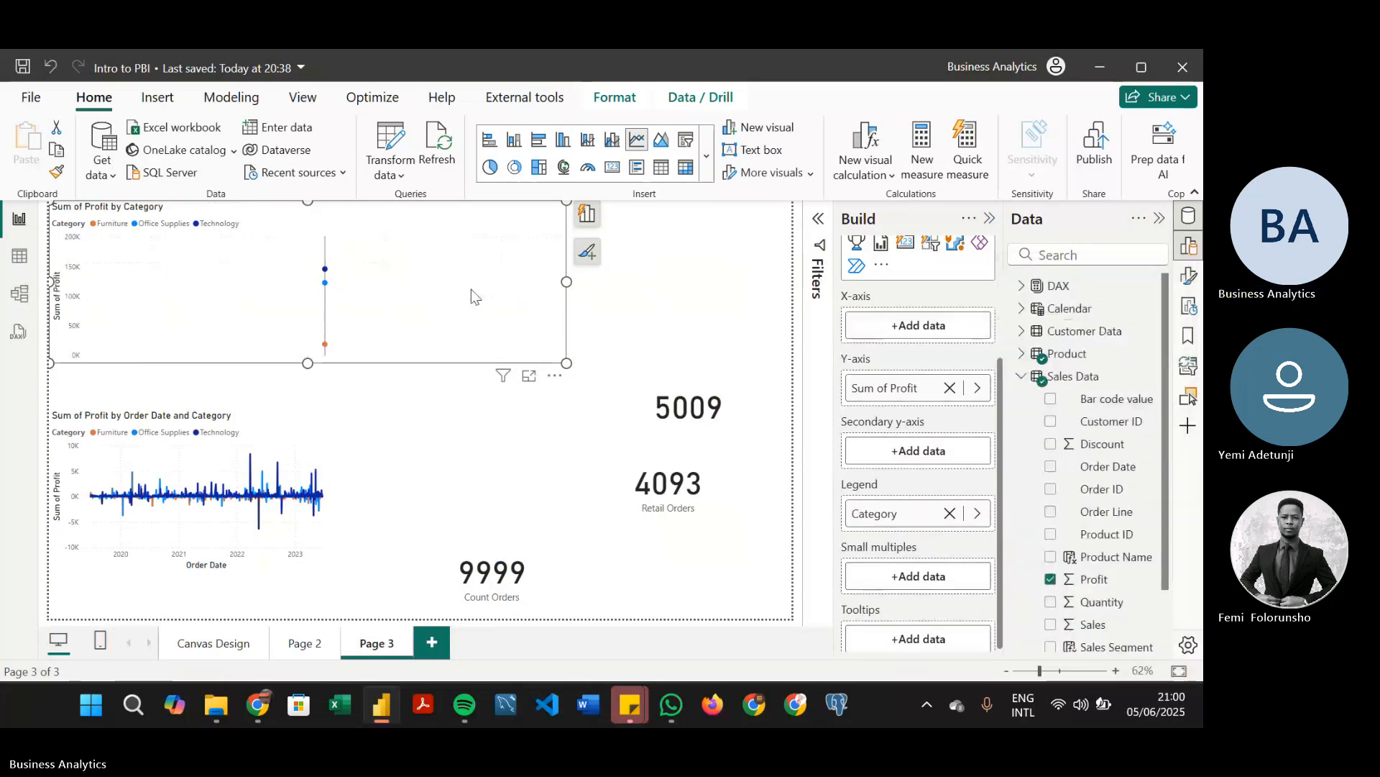
Add the Calendar table's Date field to the upper line chart's x-axis
click(1018, 378)
click(1019, 378)
click(1021, 376)
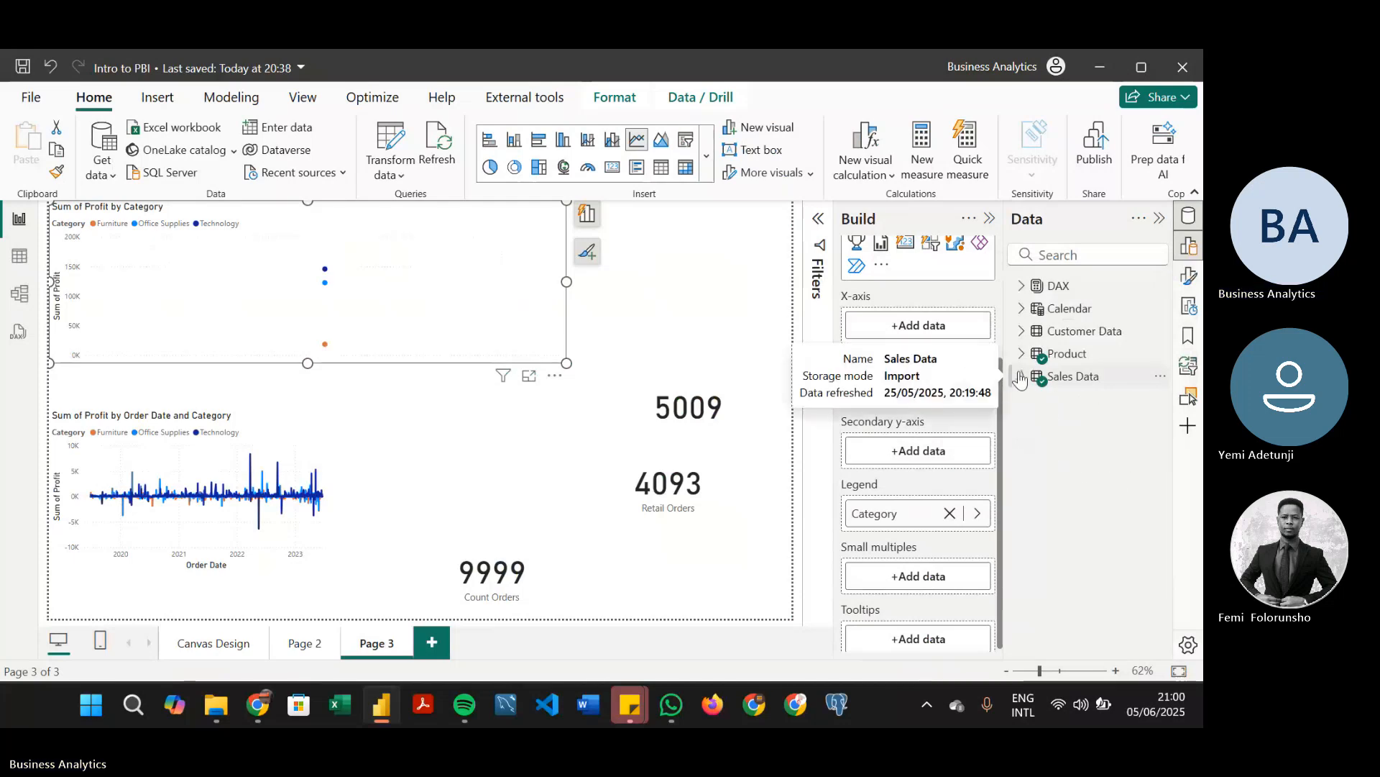
click(1021, 309)
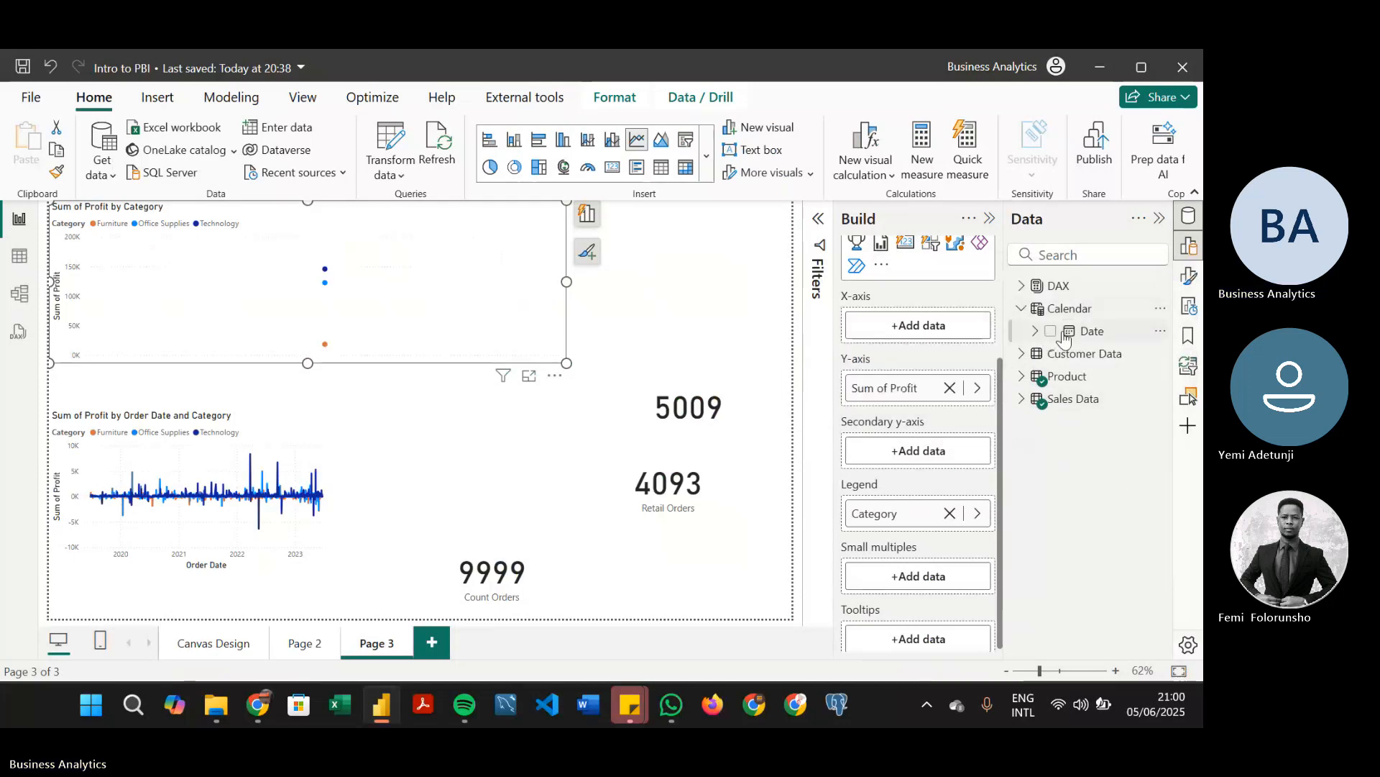
drag(1111, 335, 965, 332)
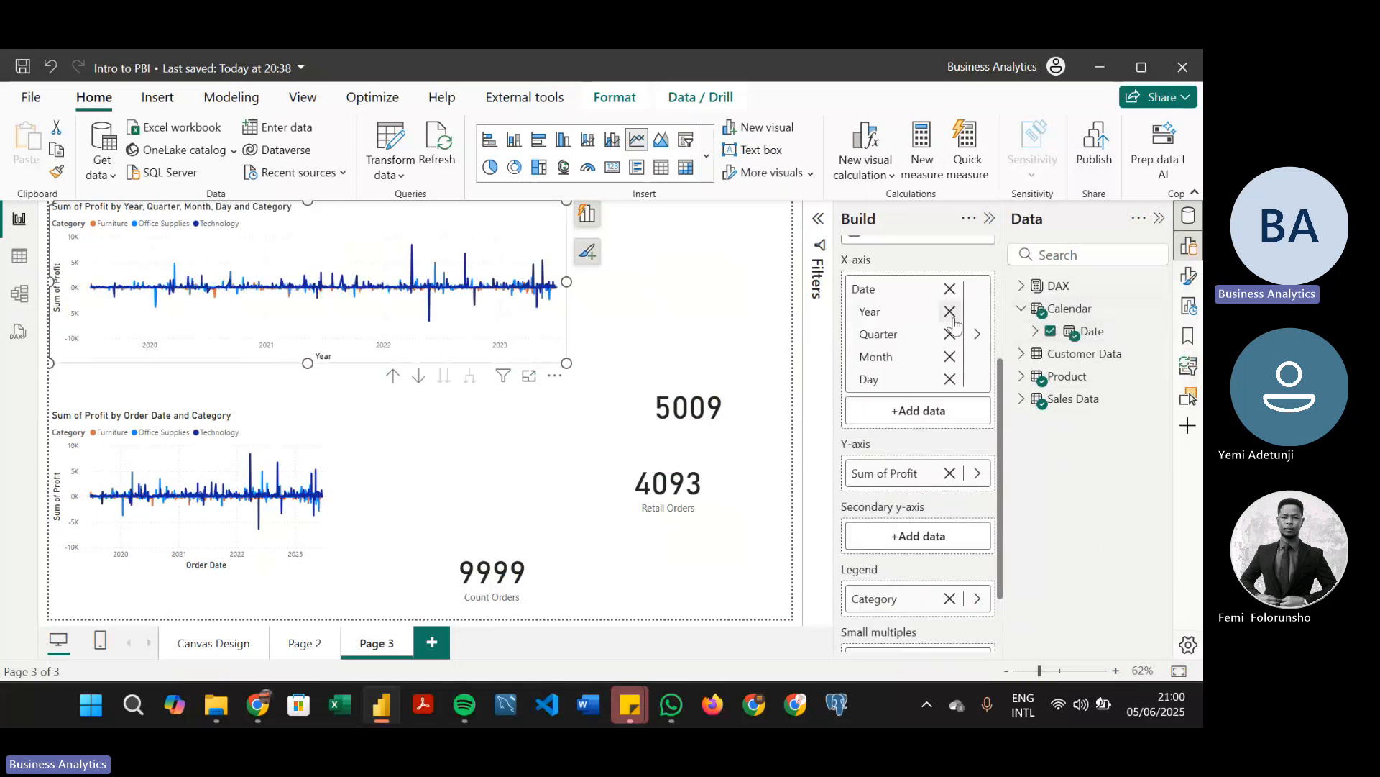
Remove the Year, Quarter, Month and Day levels from the upper chart's x-axis, and add Calendar's Date back
click(950, 311)
click(950, 311)
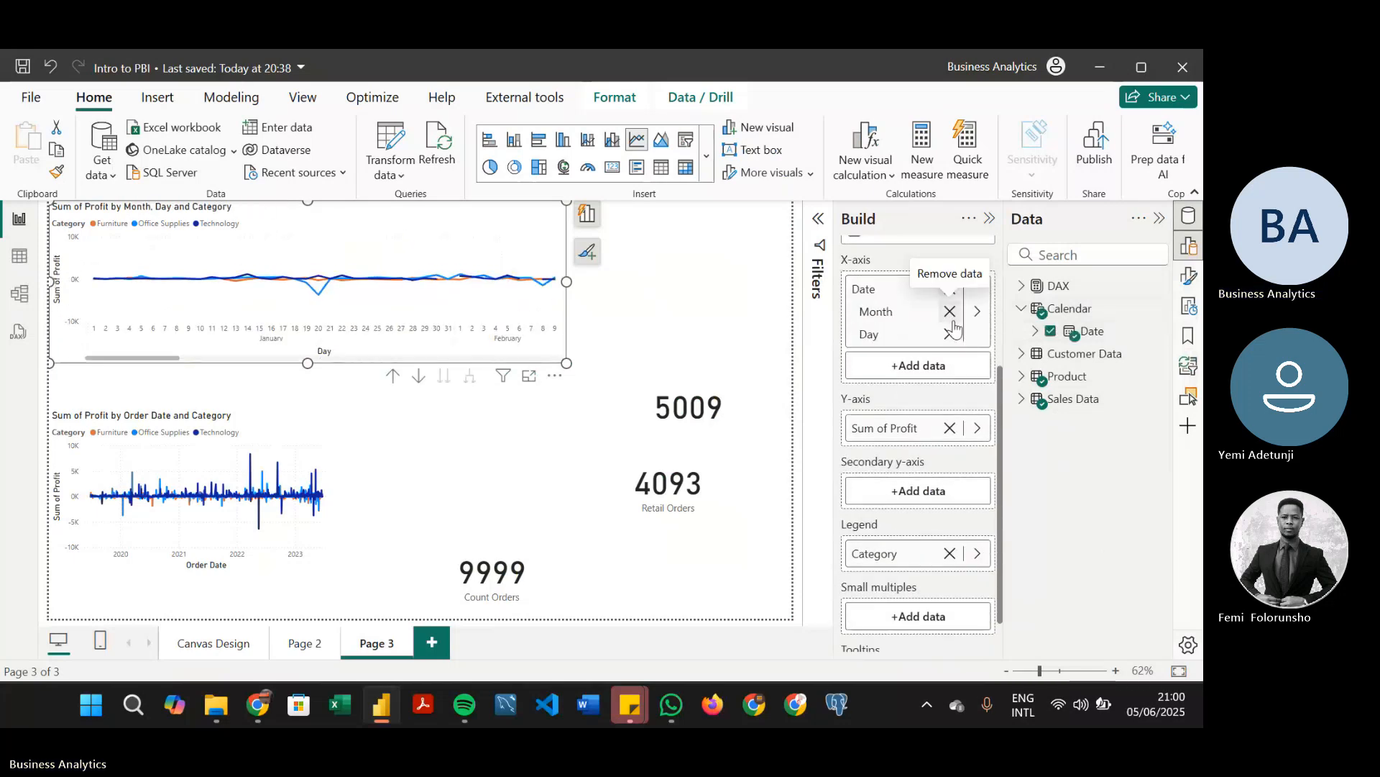
click(950, 332)
click(950, 312)
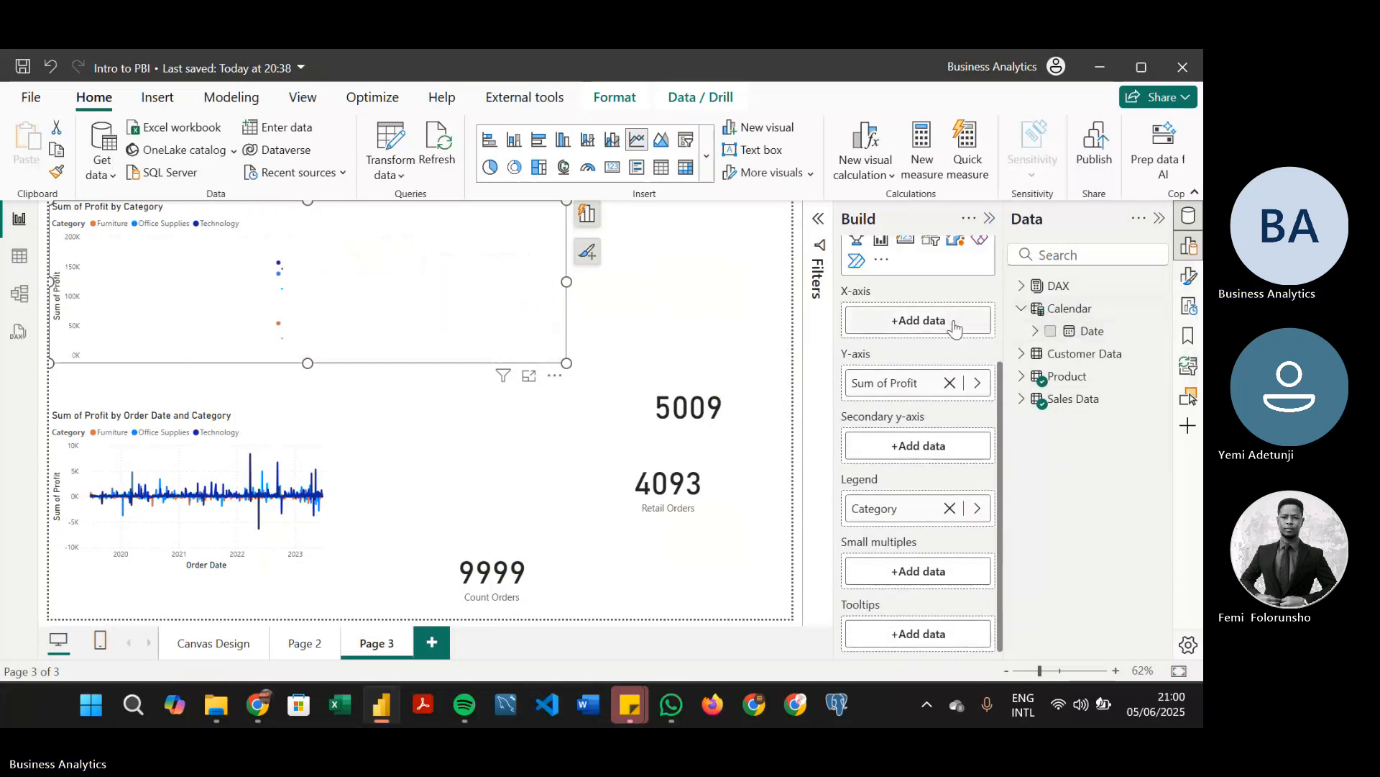
click(1051, 331)
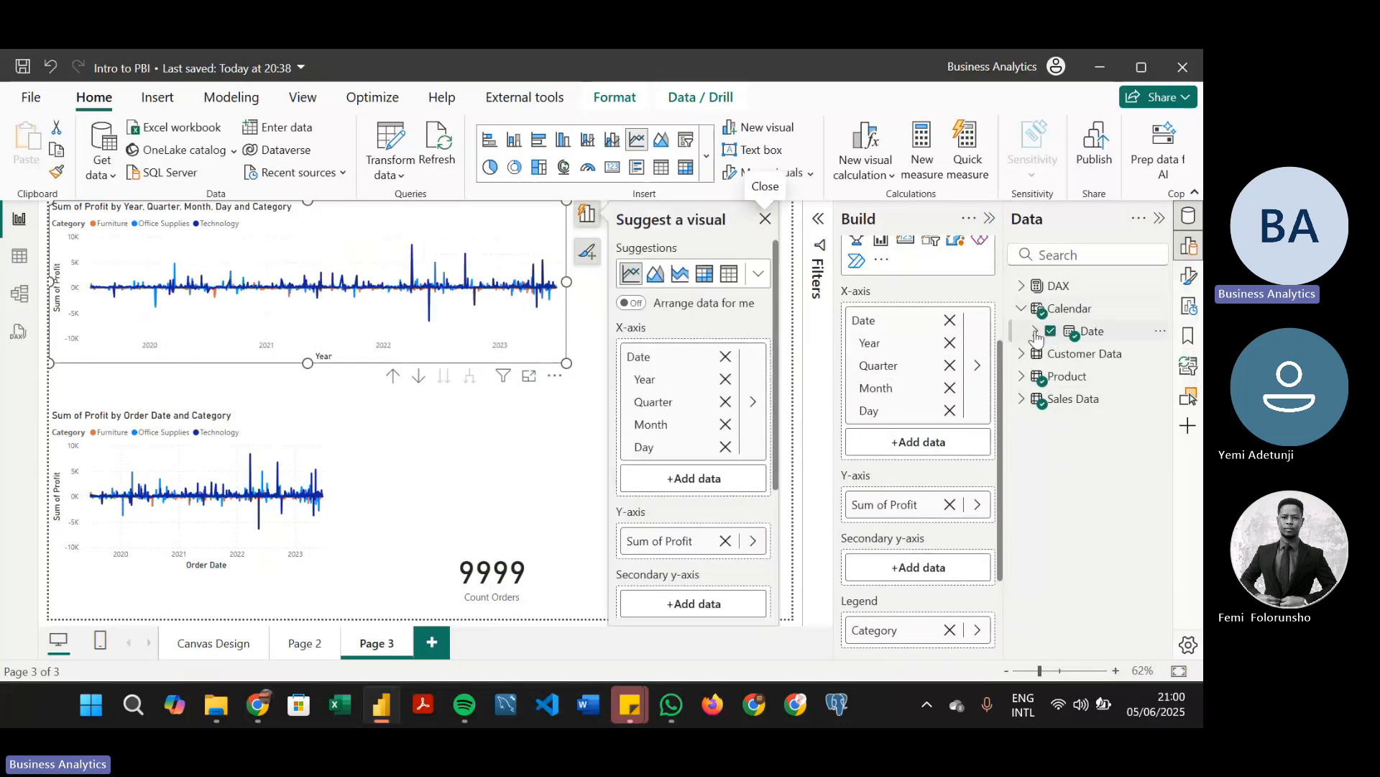
Switch the upper chart's x-axis field from Date Hierarchy to plain Date
click(974, 376)
click(907, 346)
right_click(852, 321)
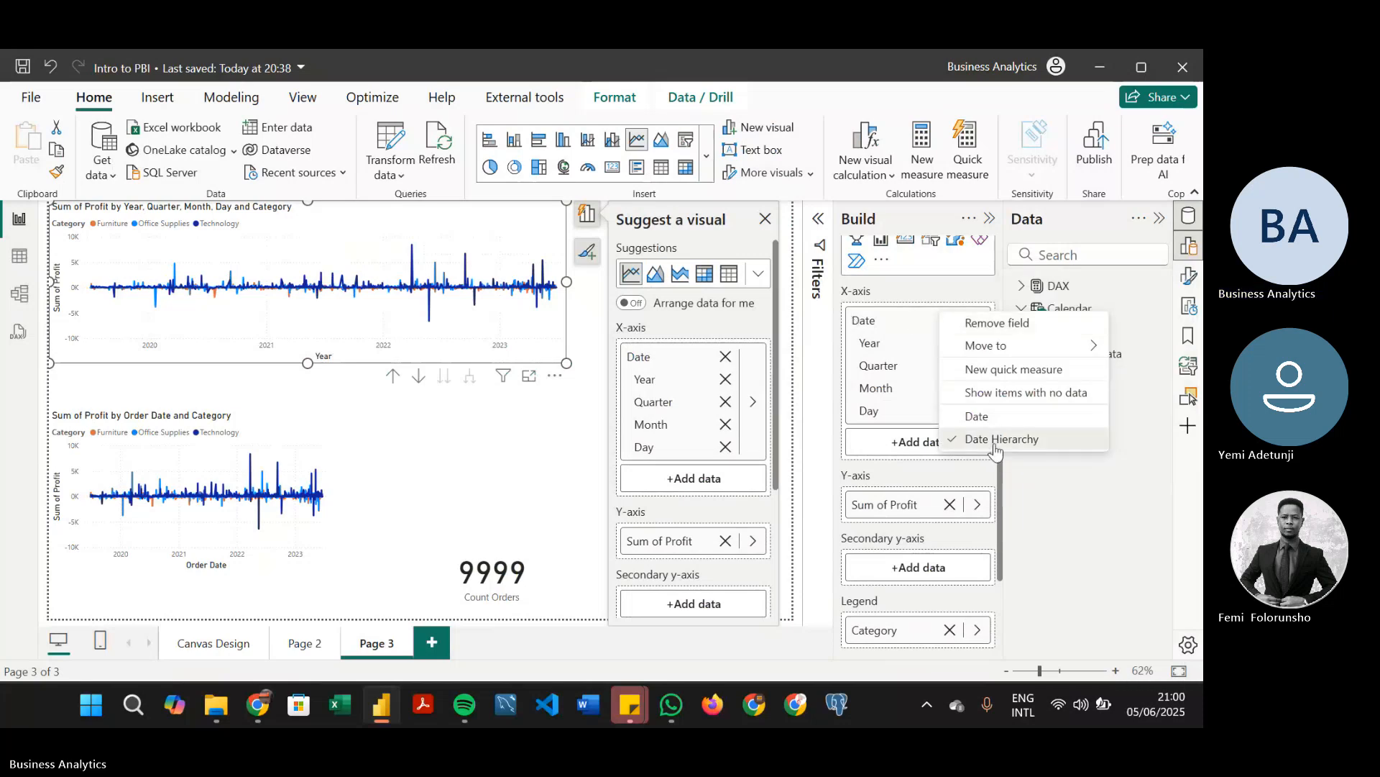
click(996, 448)
right_click(866, 320)
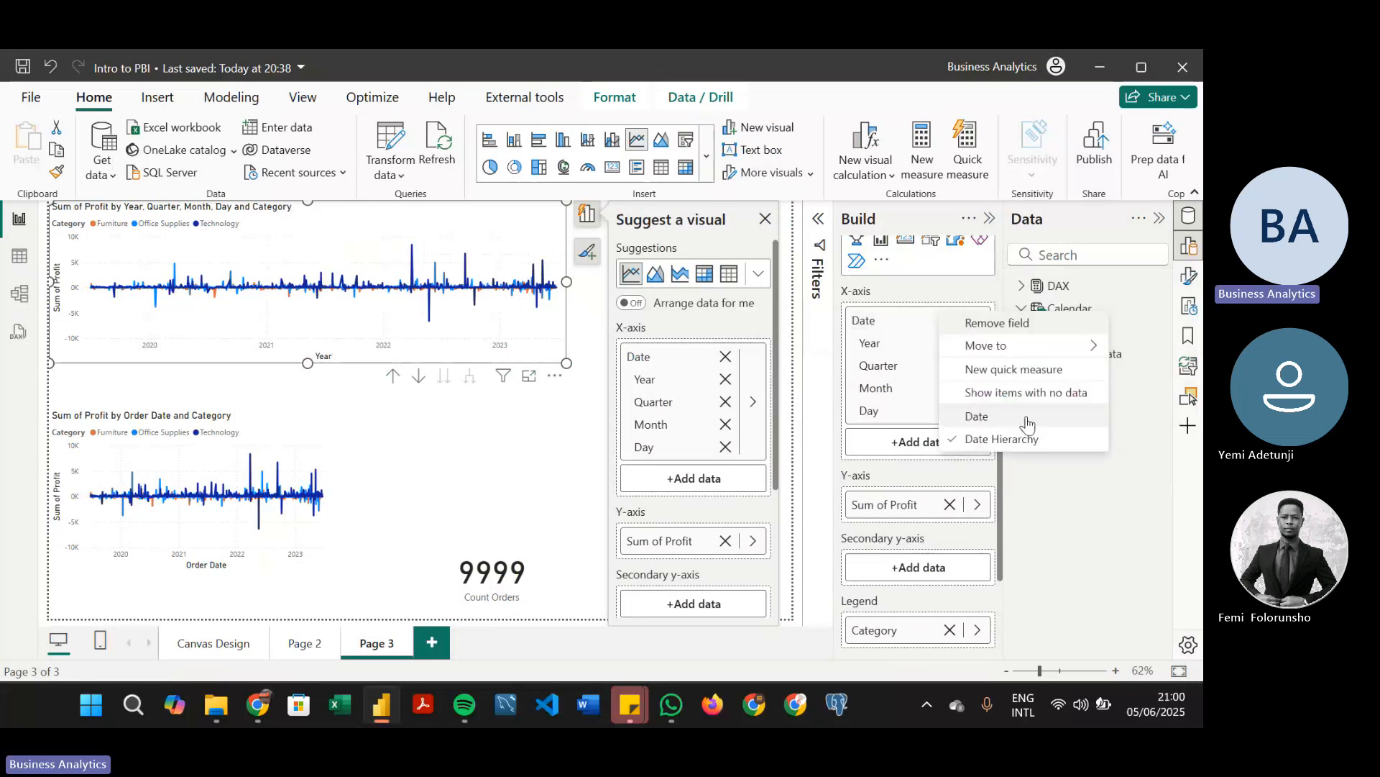
click(1028, 418)
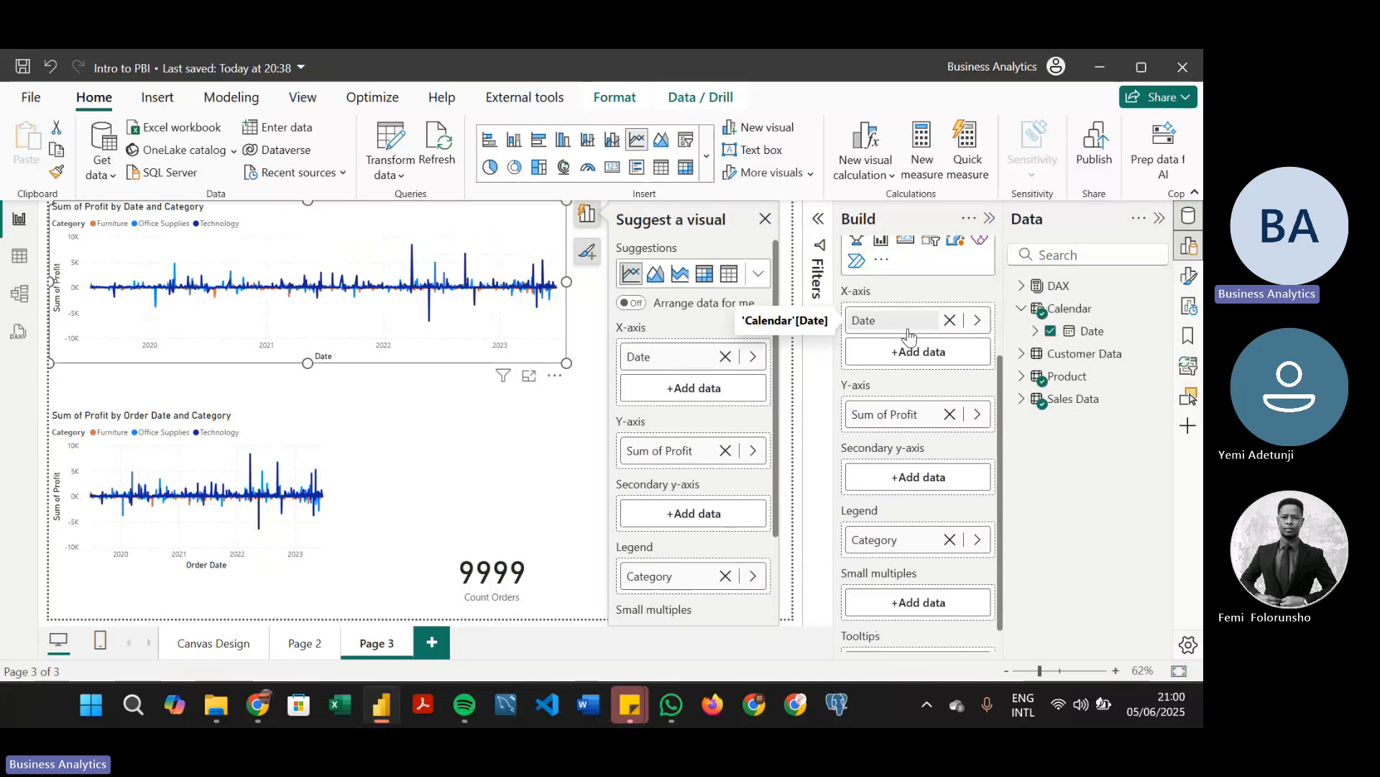
Examine the upper chart's x-axis field options, comparing Date with Date Hierarchy, and dismiss the visual suggestions
right_click(909, 323)
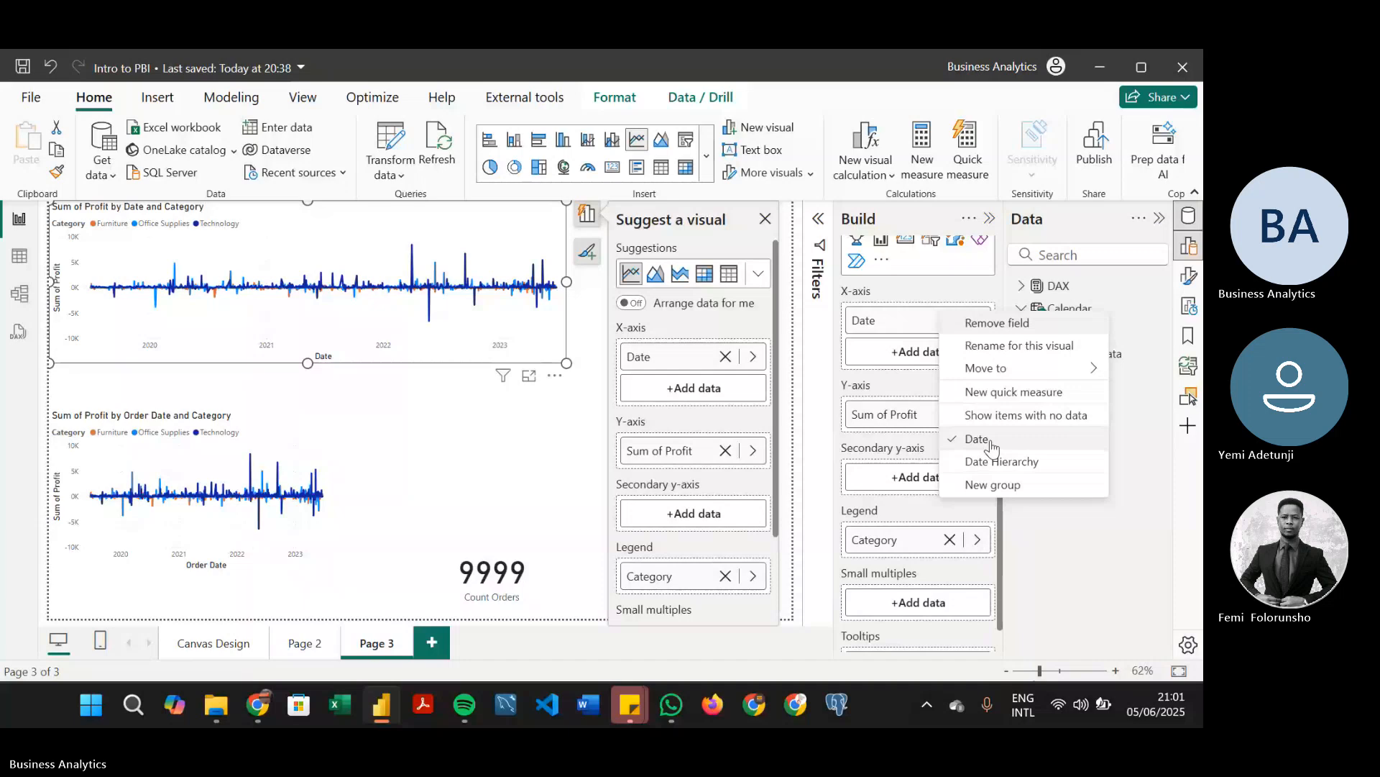
click(886, 292)
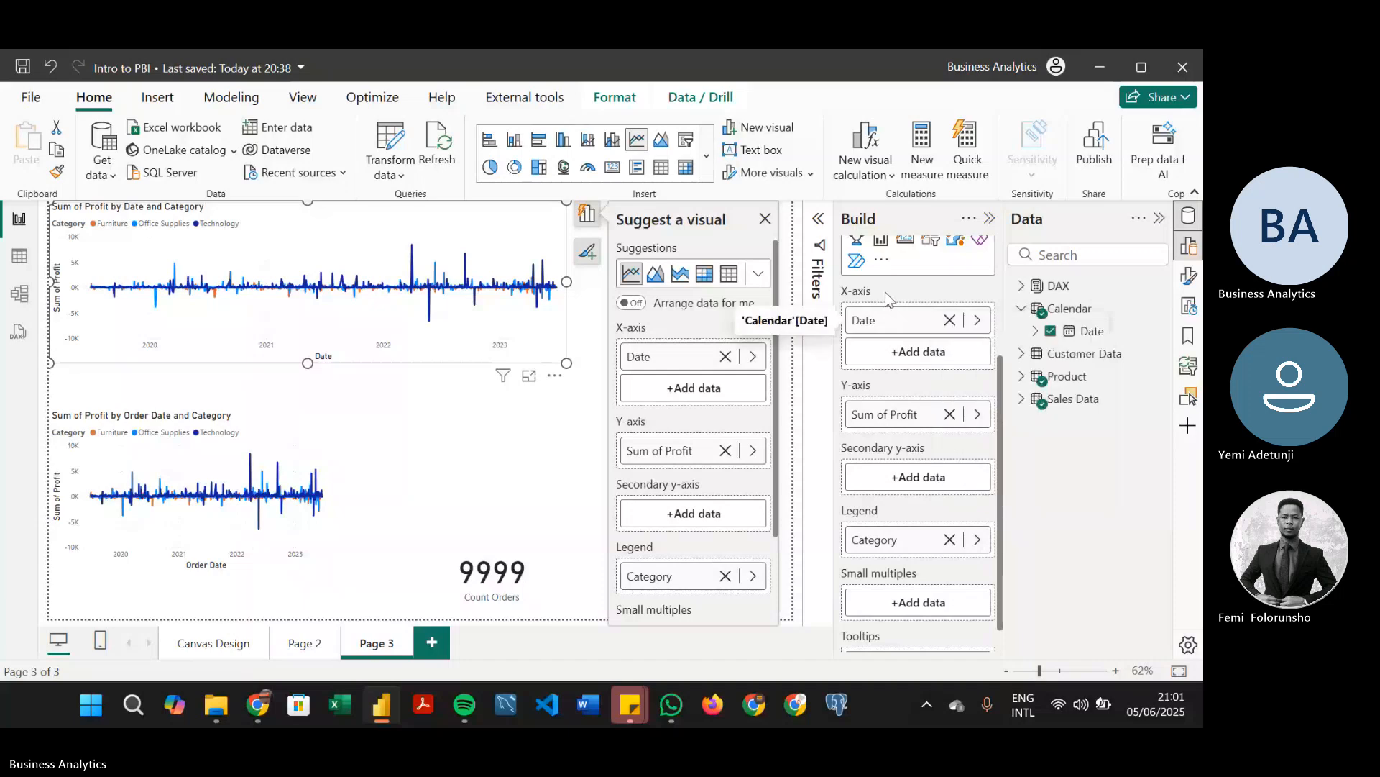
mouse_move(457, 263)
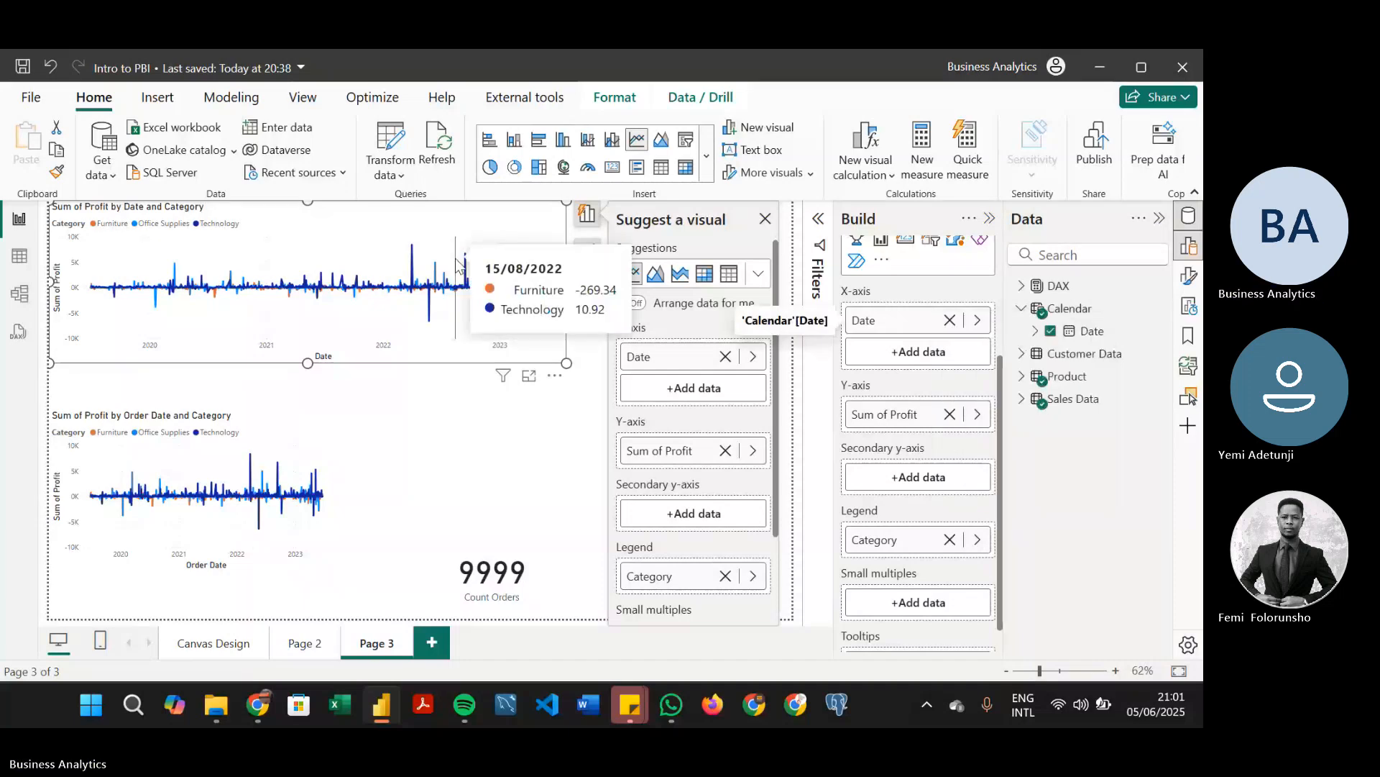
click(764, 219)
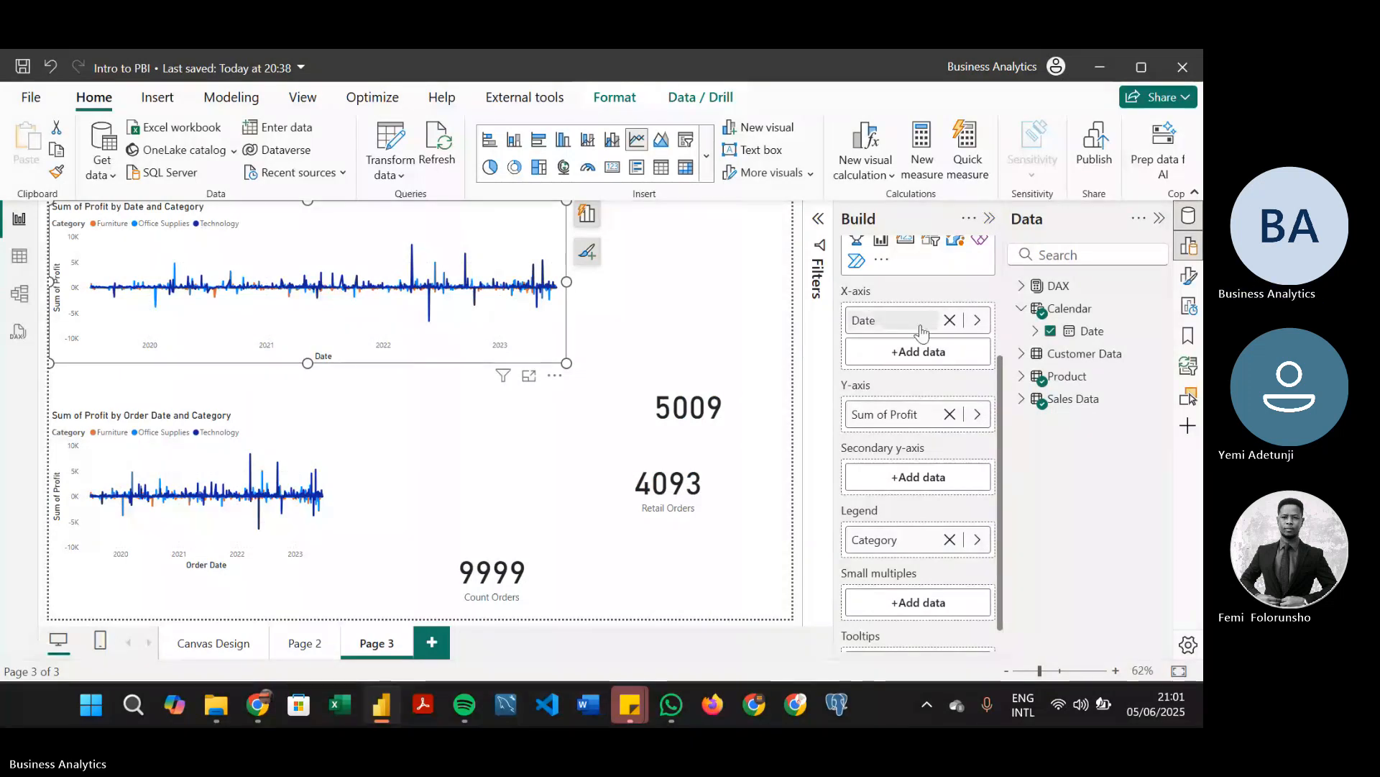
right_click(935, 320)
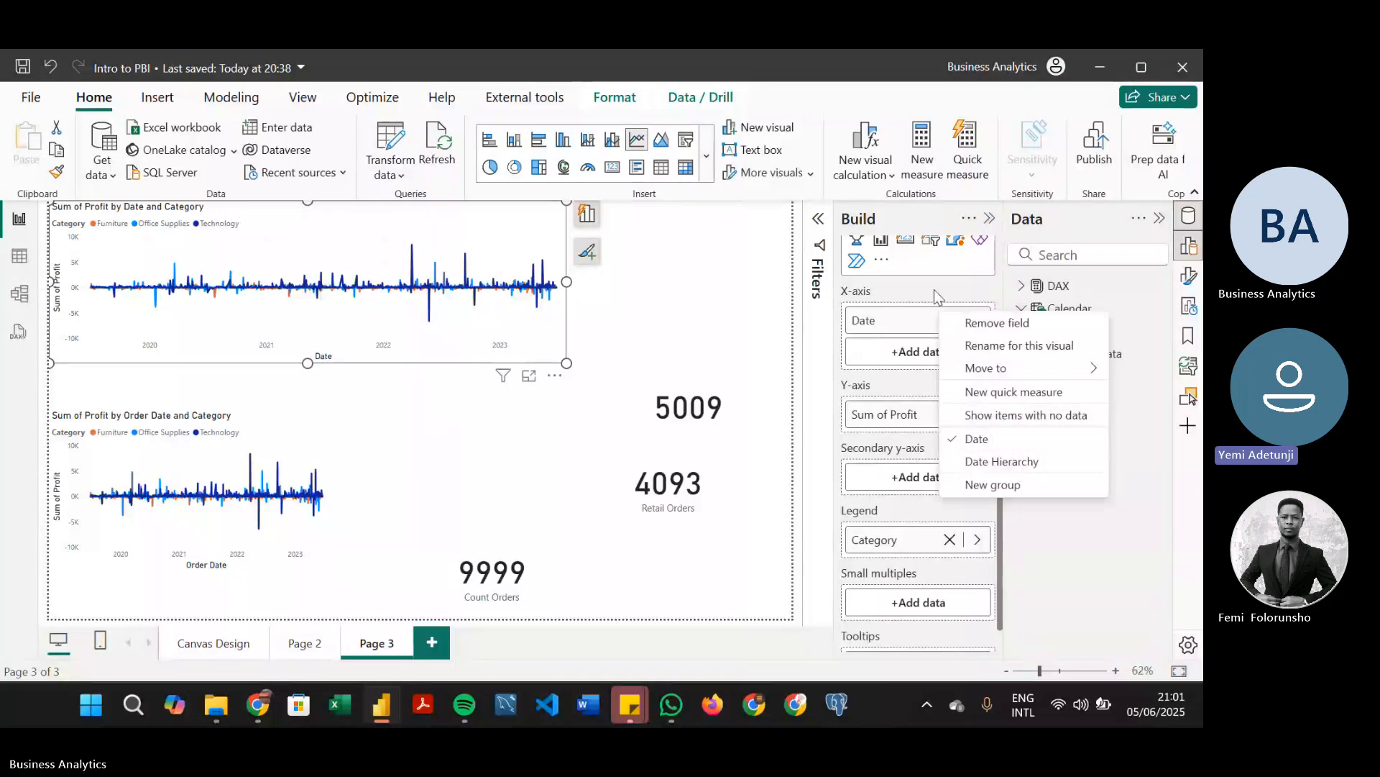
click(877, 293)
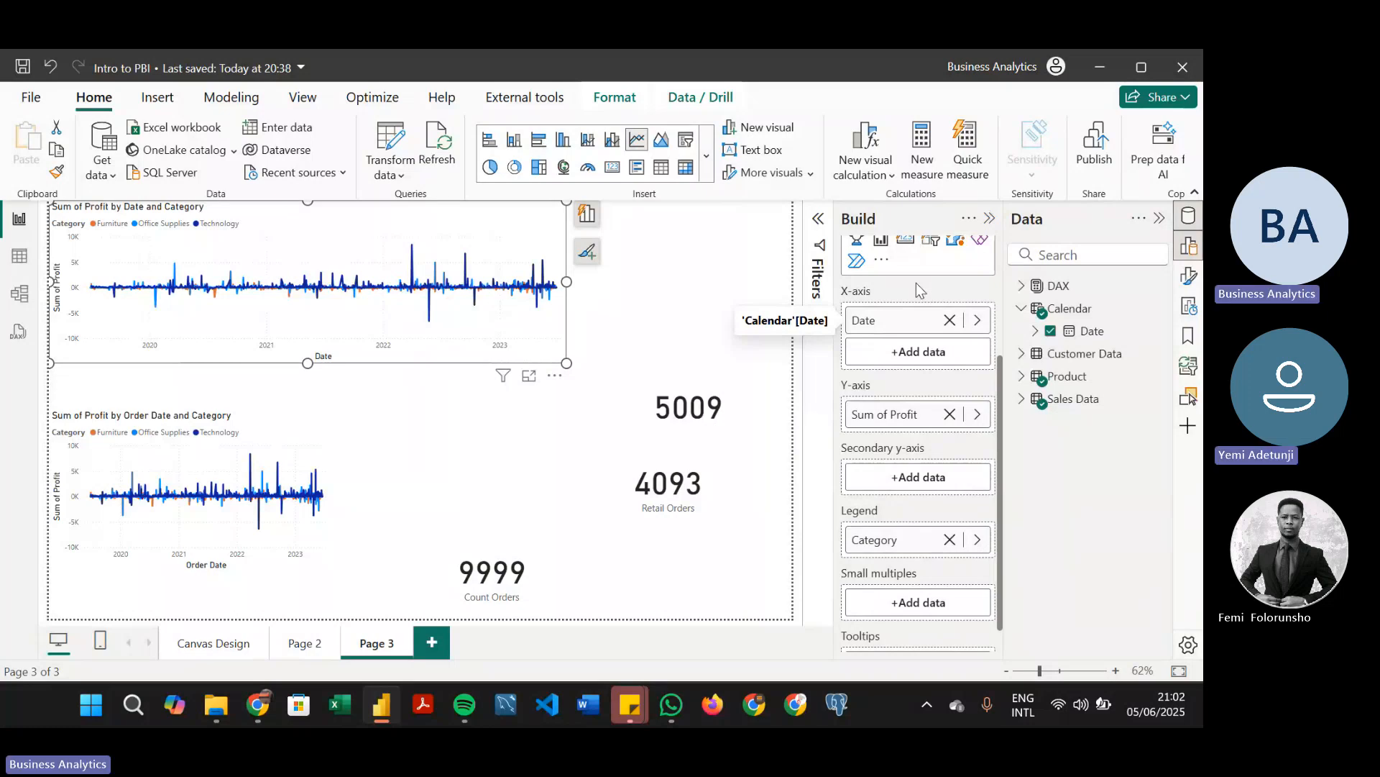
right_click(908, 327)
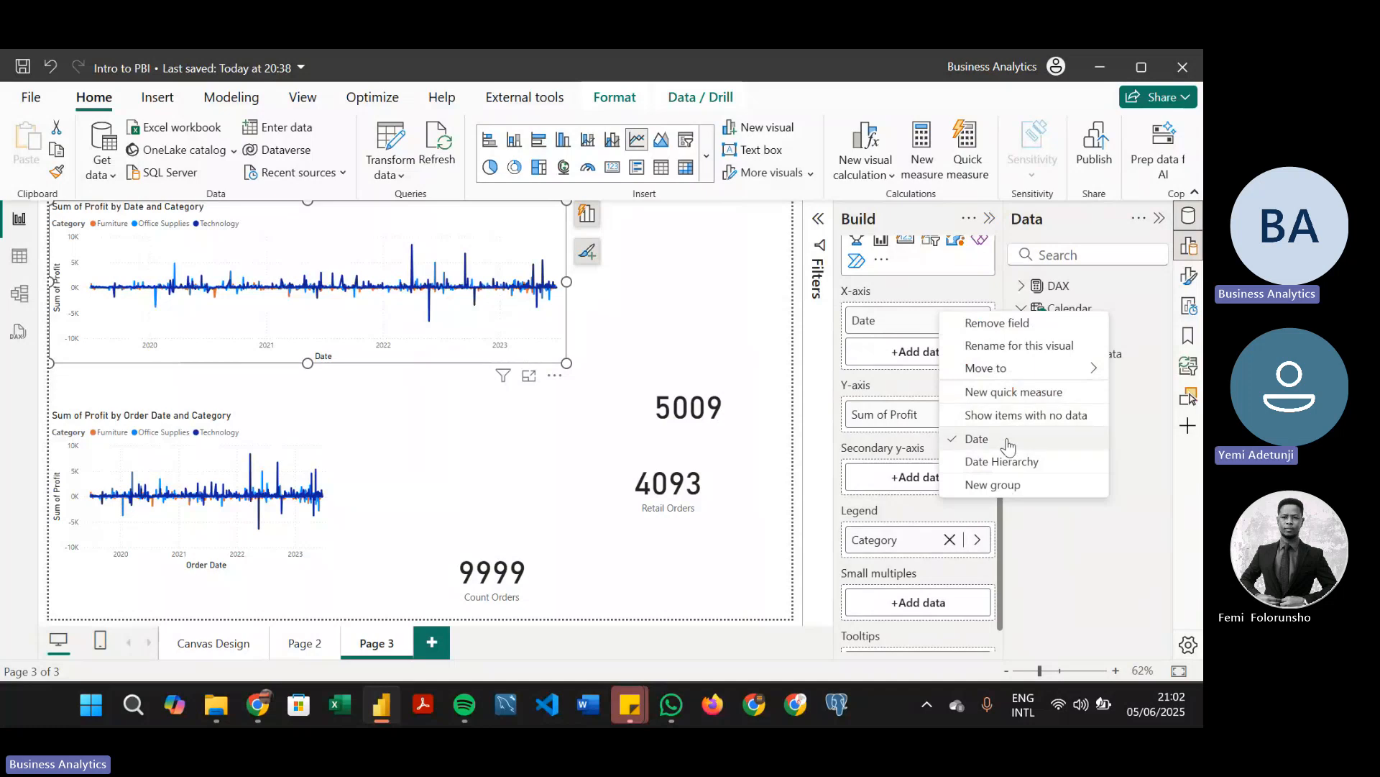
click(874, 299)
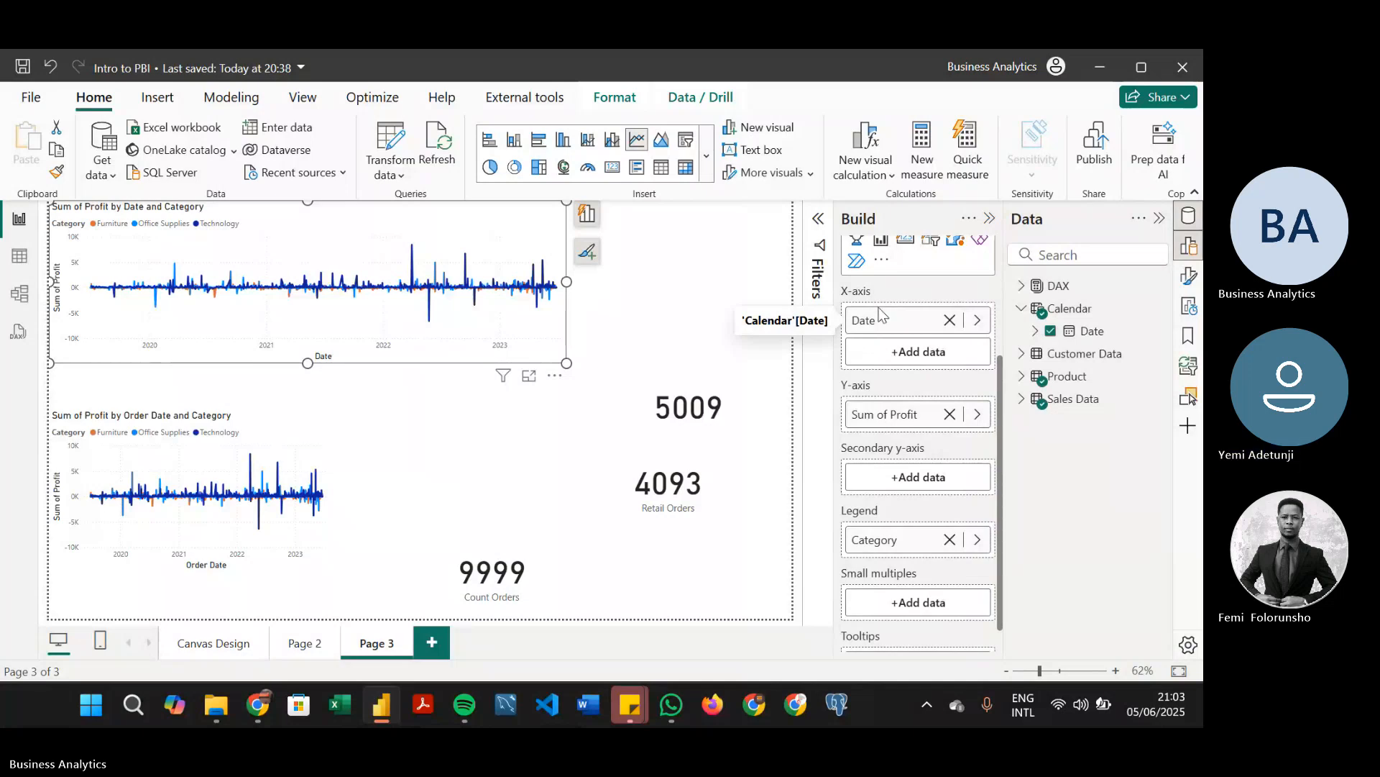
right_click(882, 317)
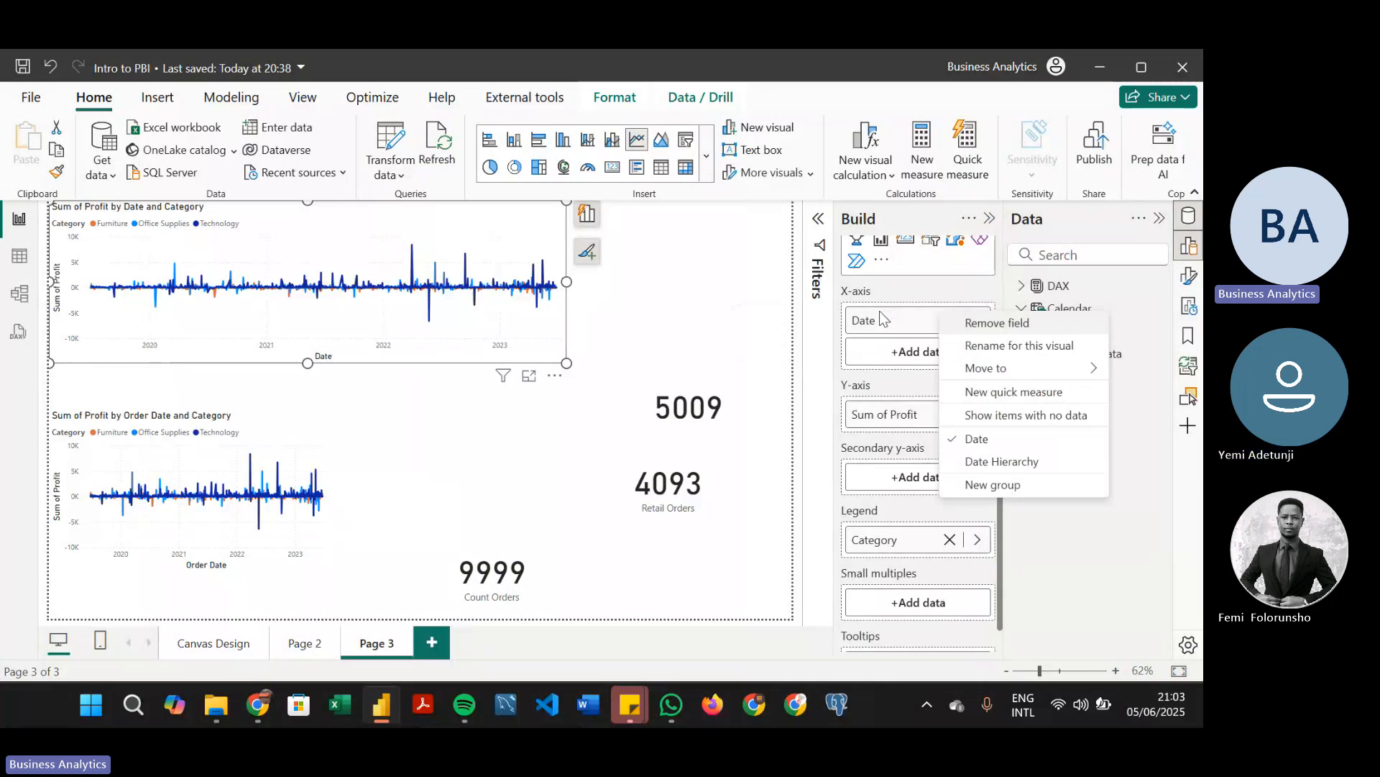
click(977, 440)
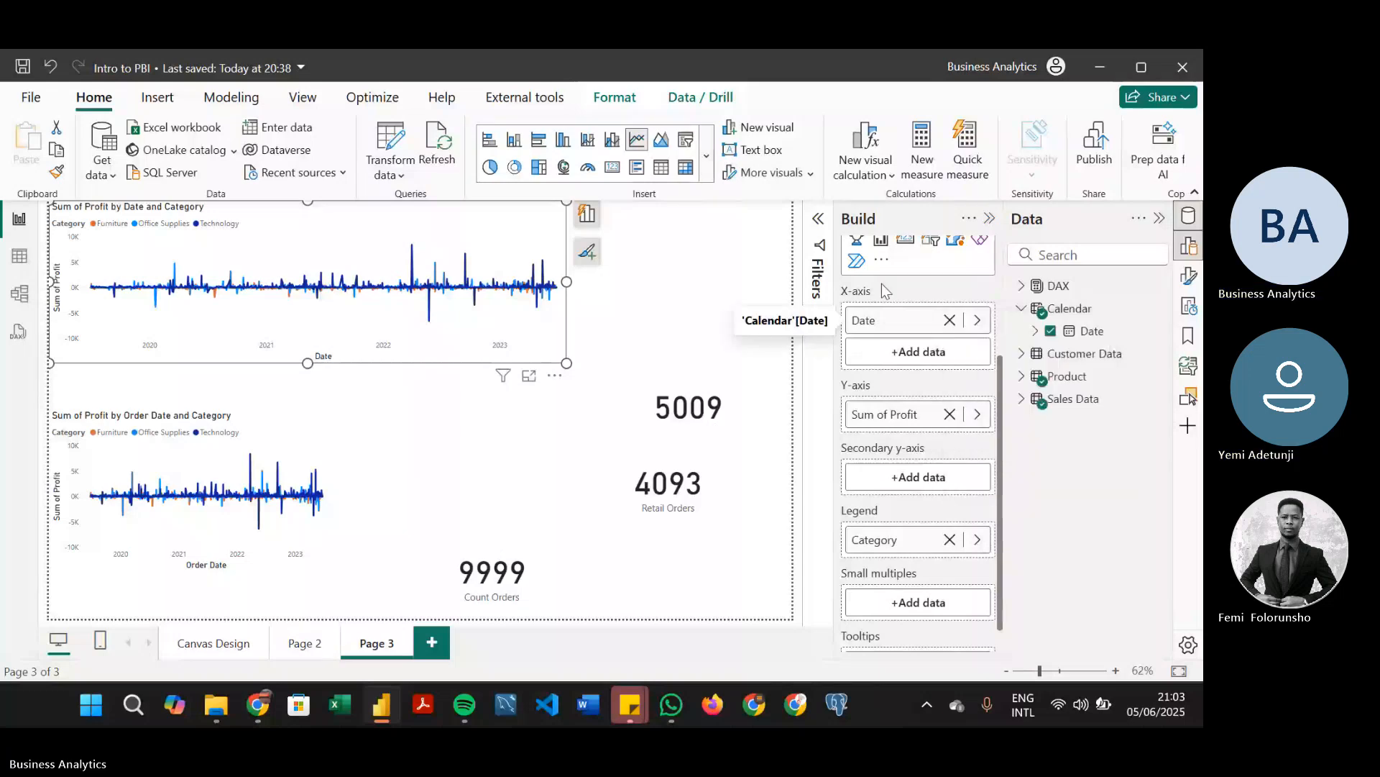
Collapse the Build and Data panes, show the upper chart's filters, and set its Date filter to Advanced filtering
click(988, 219)
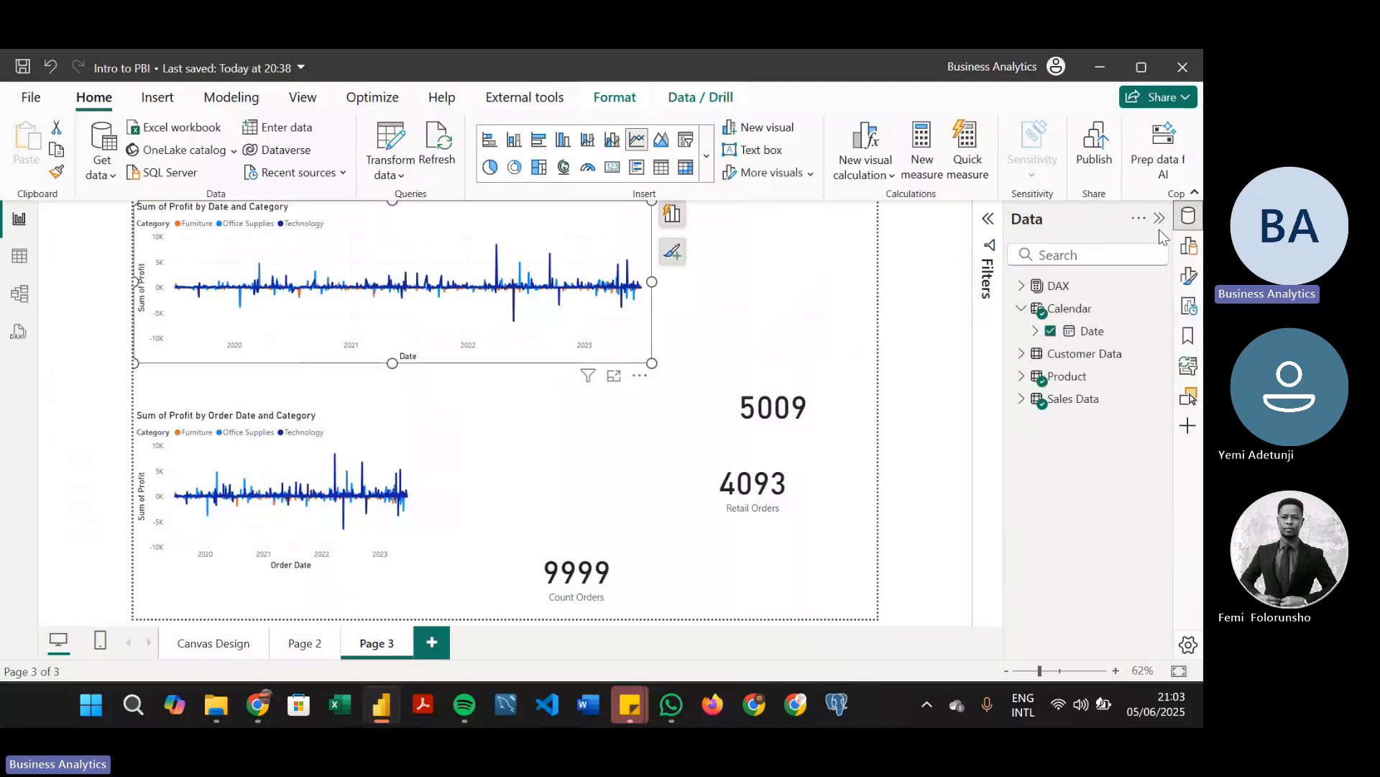
click(1159, 219)
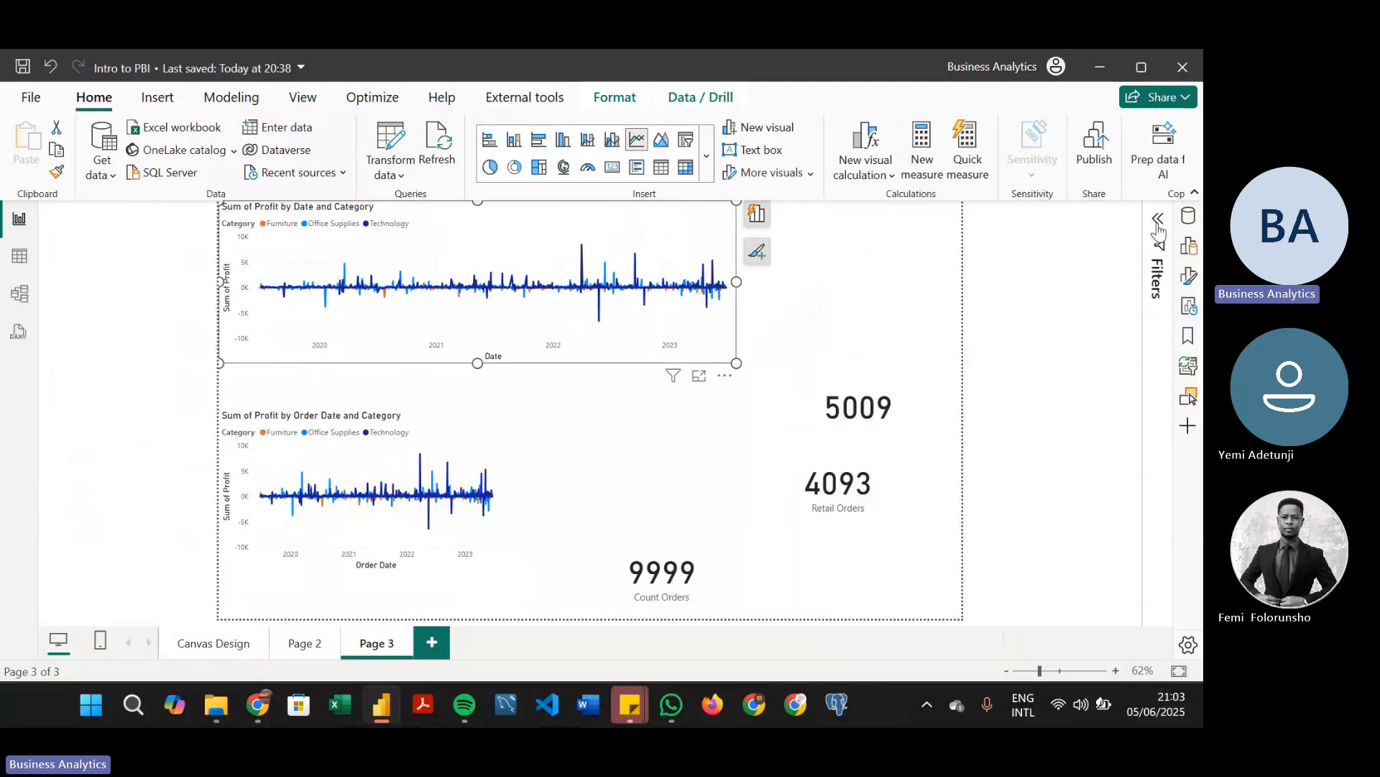
click(1158, 227)
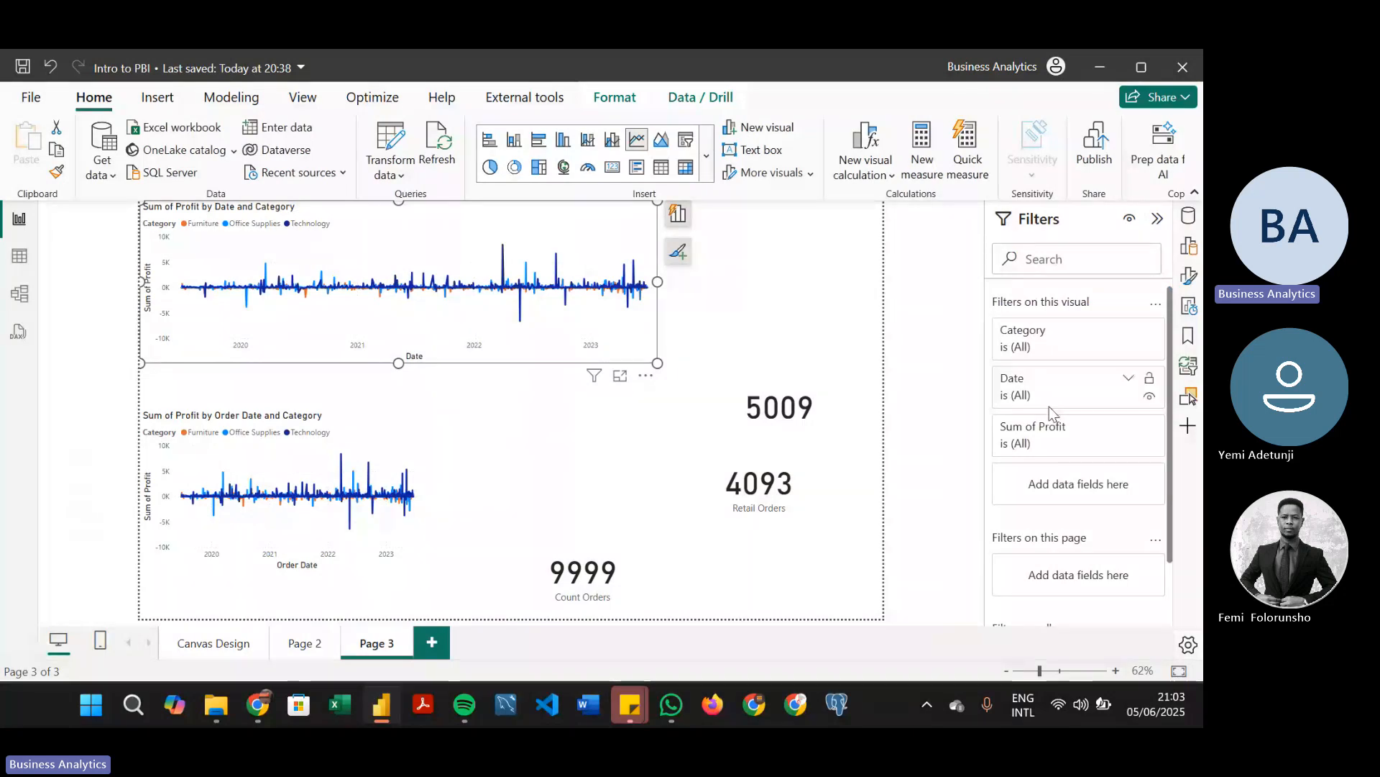
click(1129, 379)
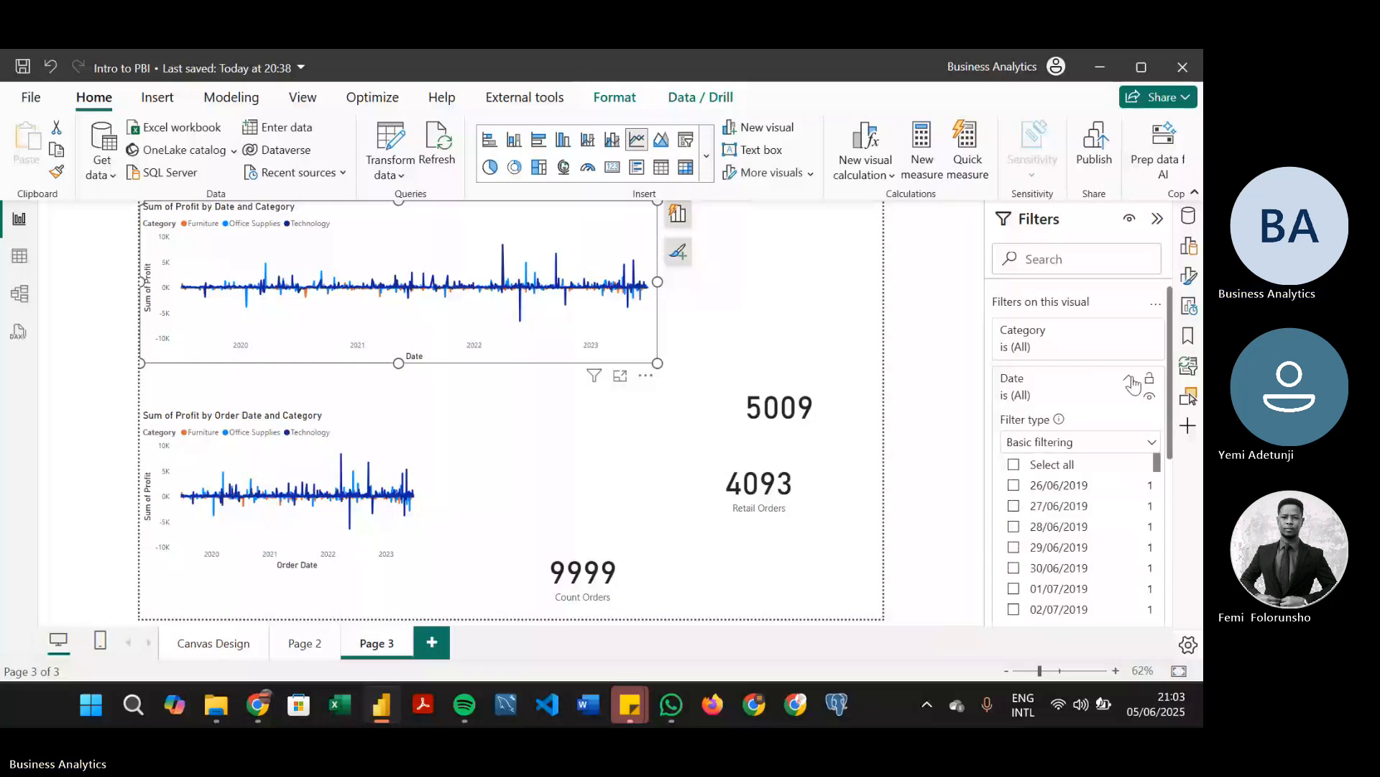
click(1143, 444)
click(1082, 469)
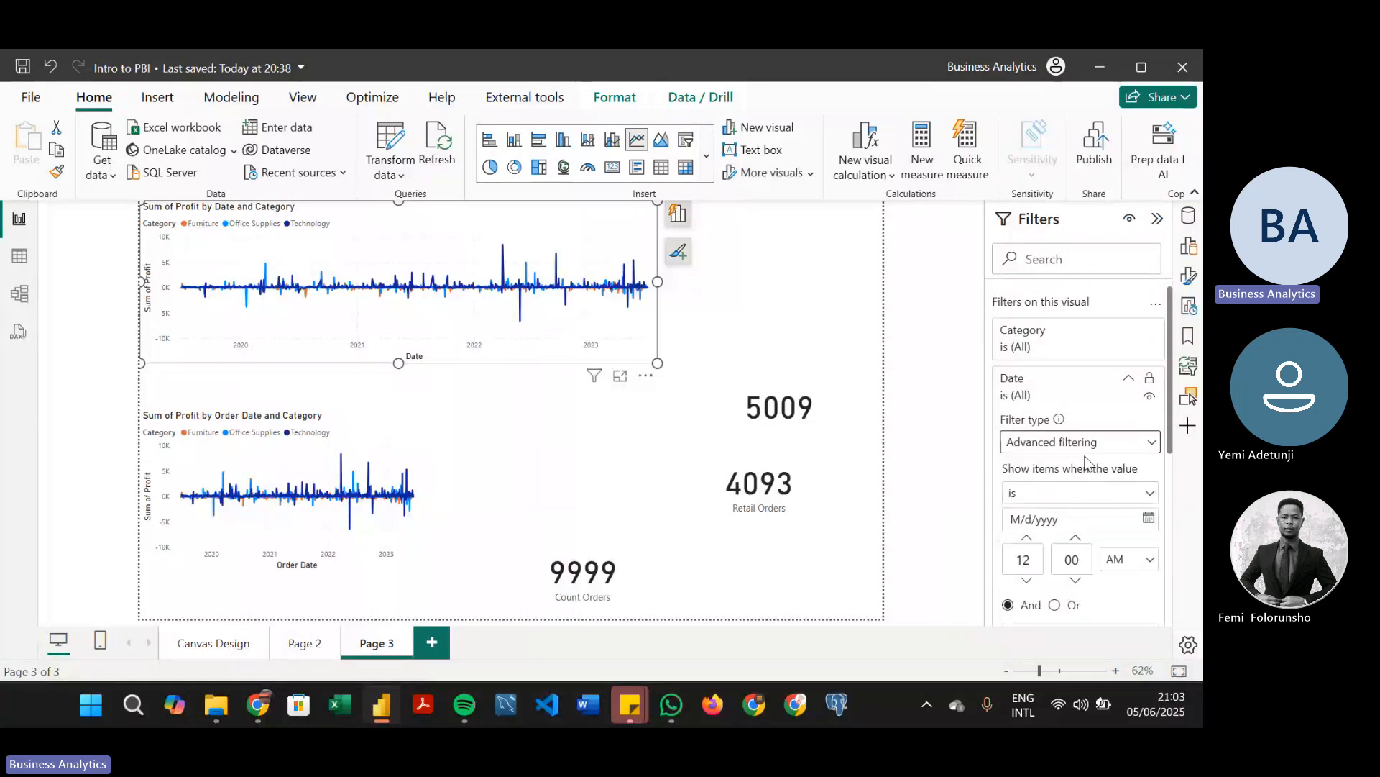
scroll(1172, 419, down, 1)
scroll(1172, 419, down, 1)
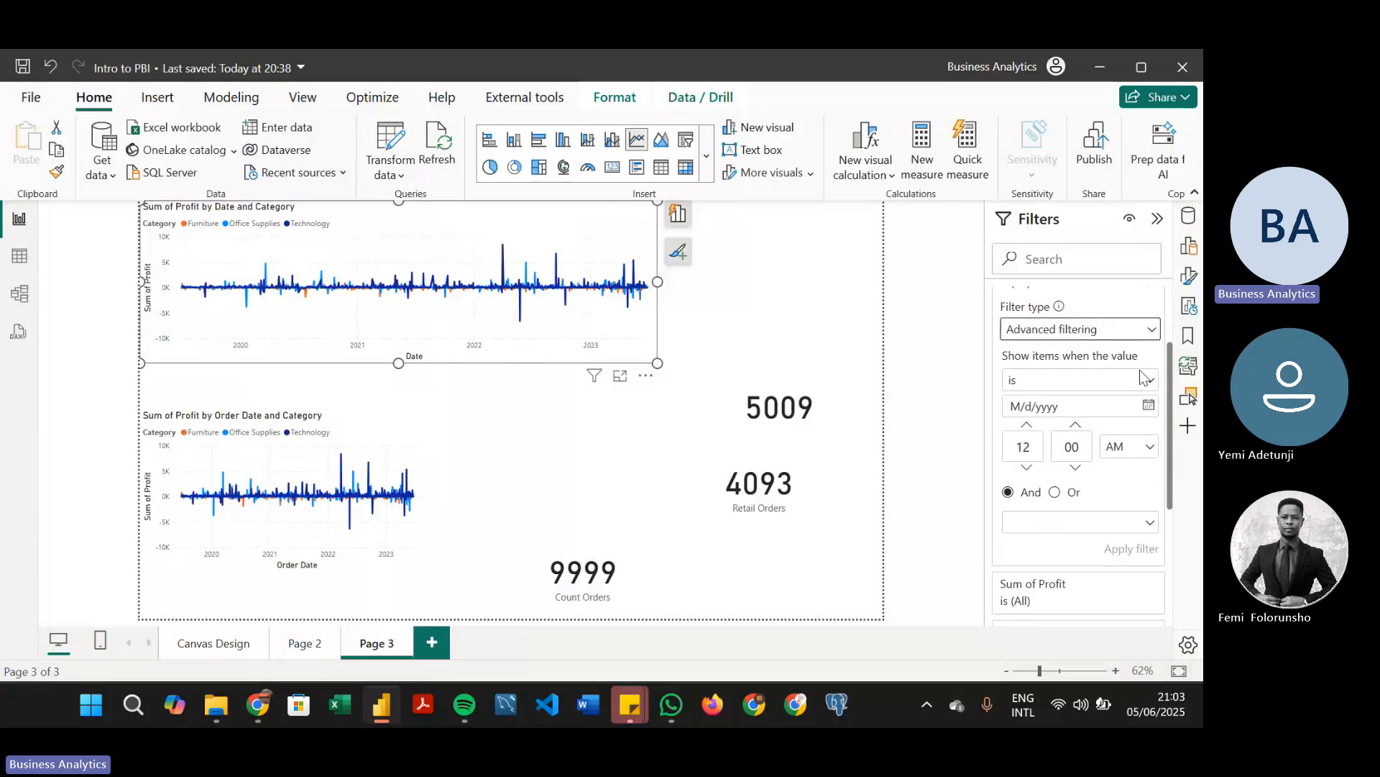
Set the condition of the upper chart's Date filter to "is before"
click(1079, 381)
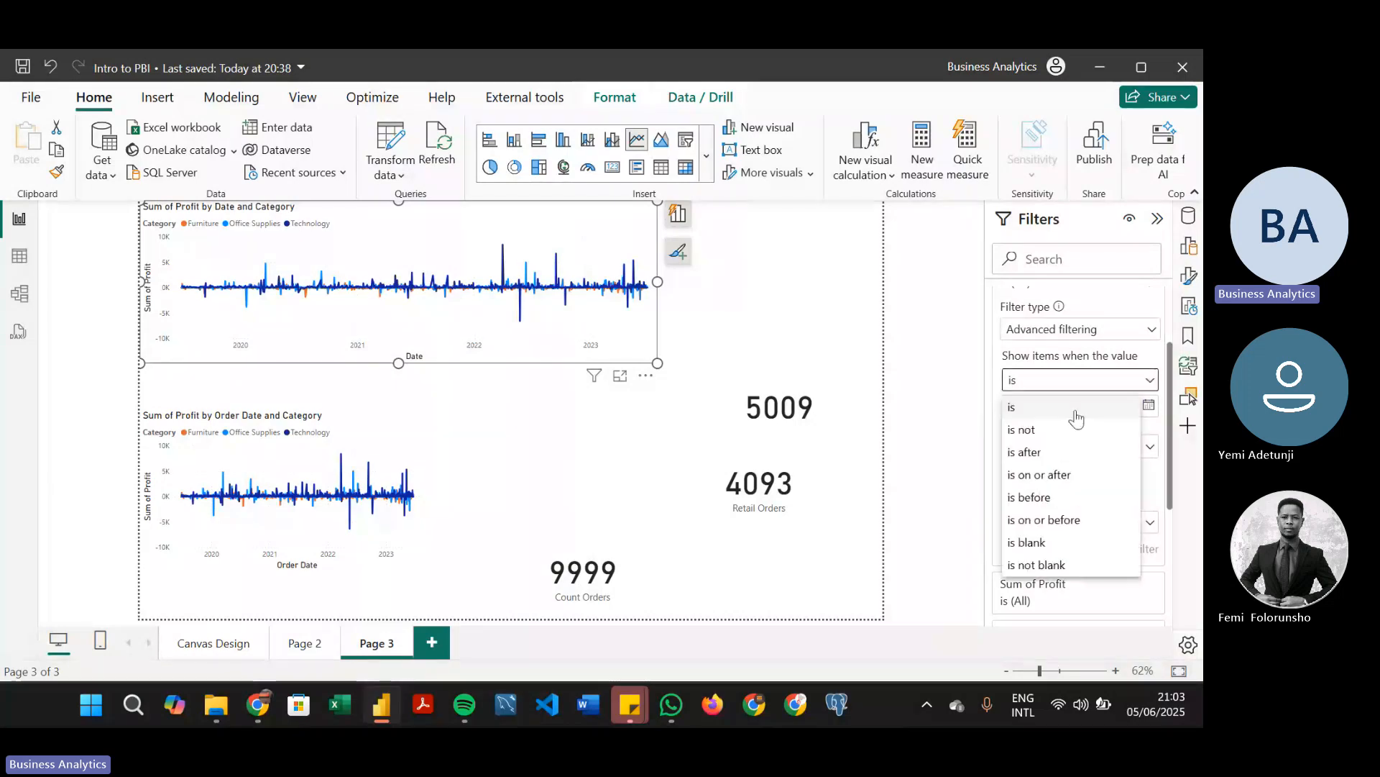
click(1149, 407)
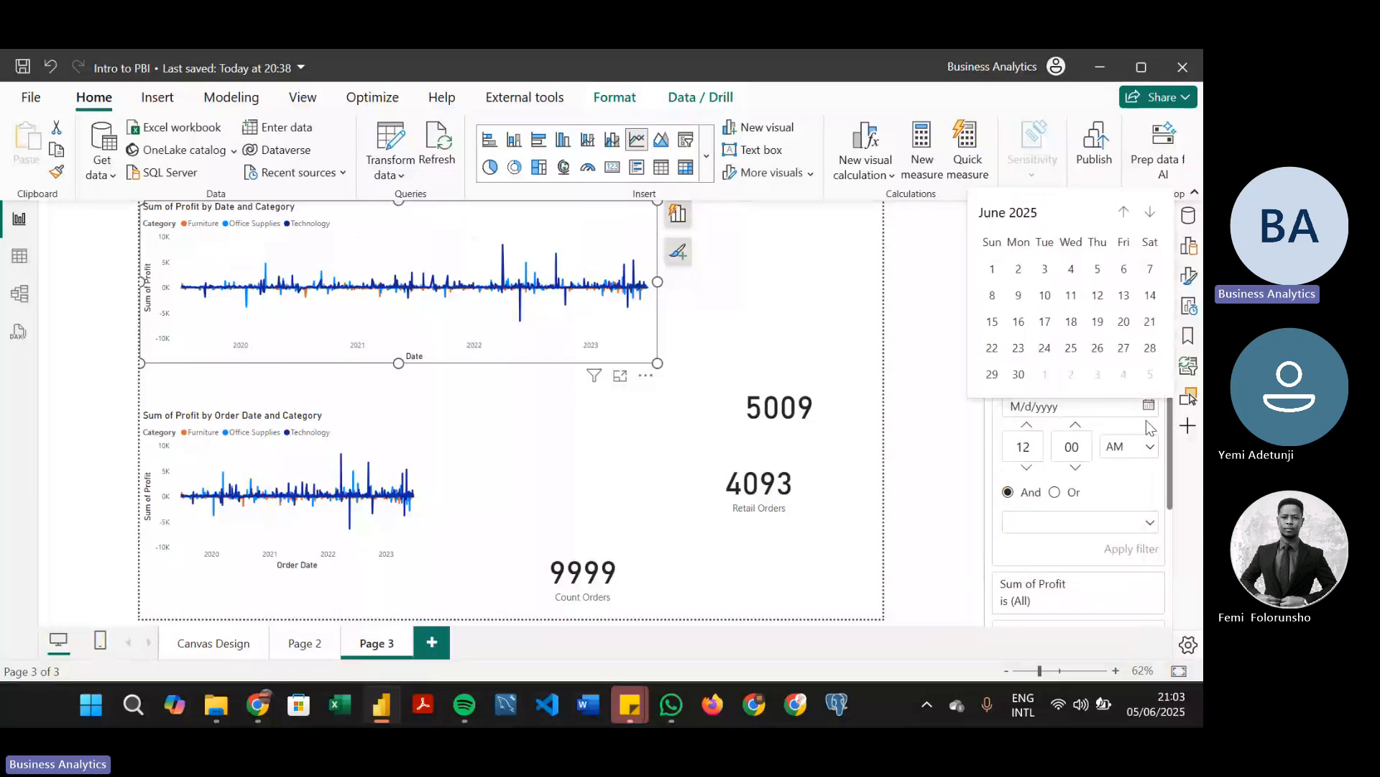
click(1146, 384)
click(1143, 381)
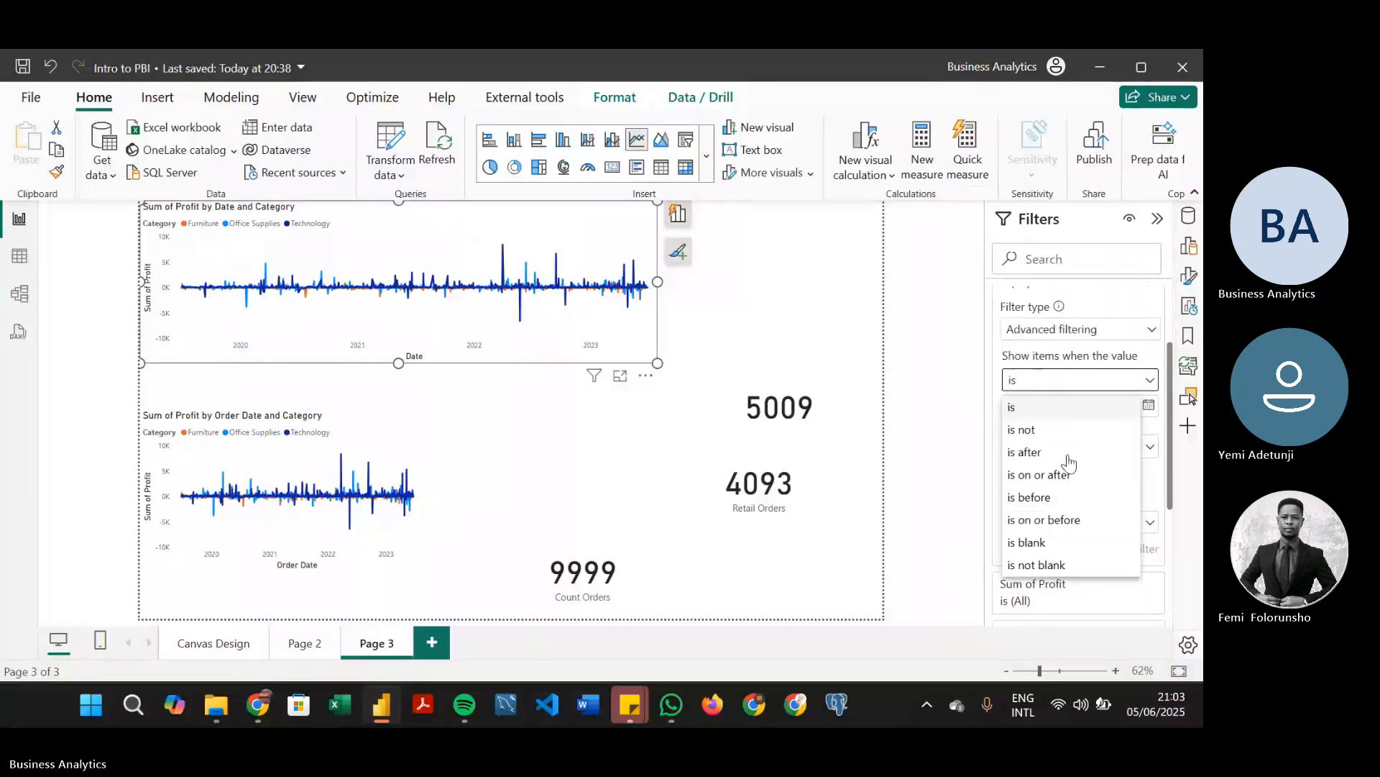
click(1055, 497)
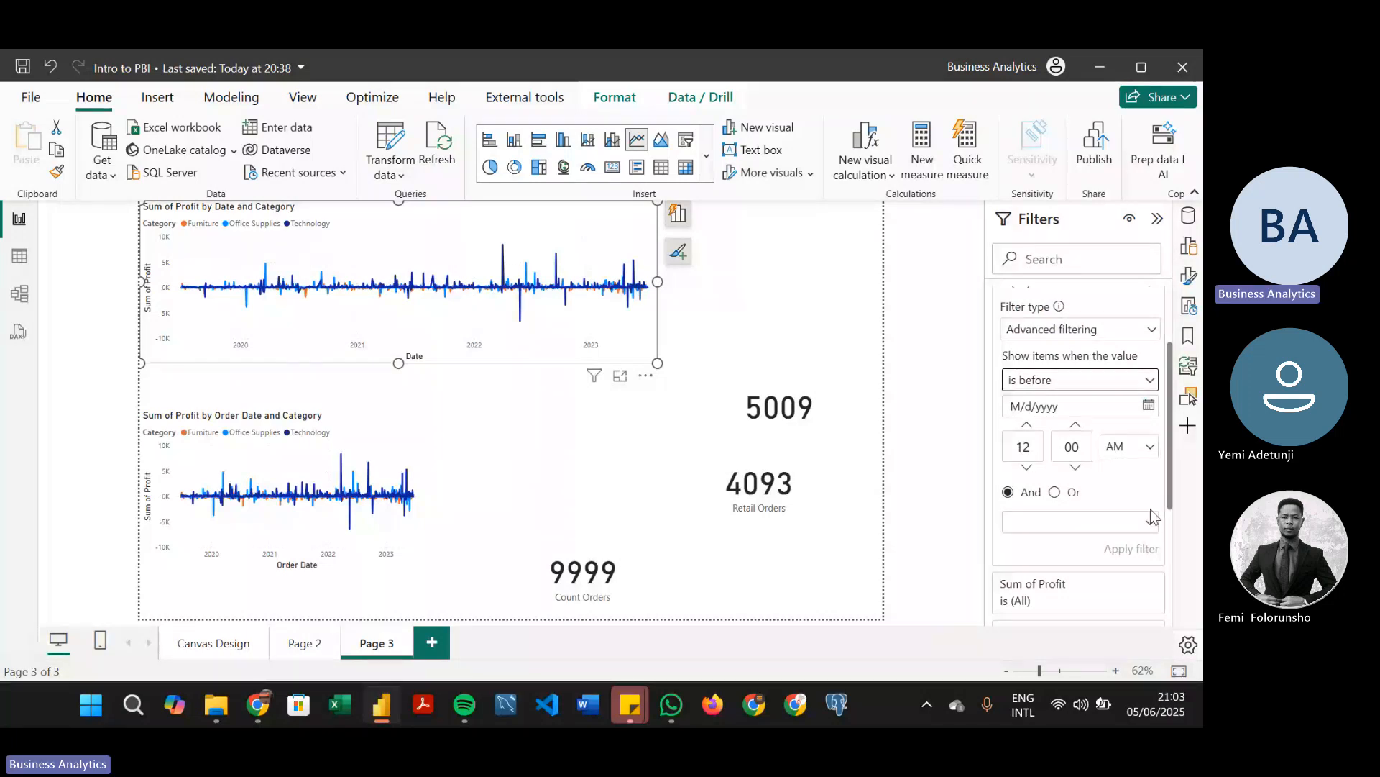
click(1149, 405)
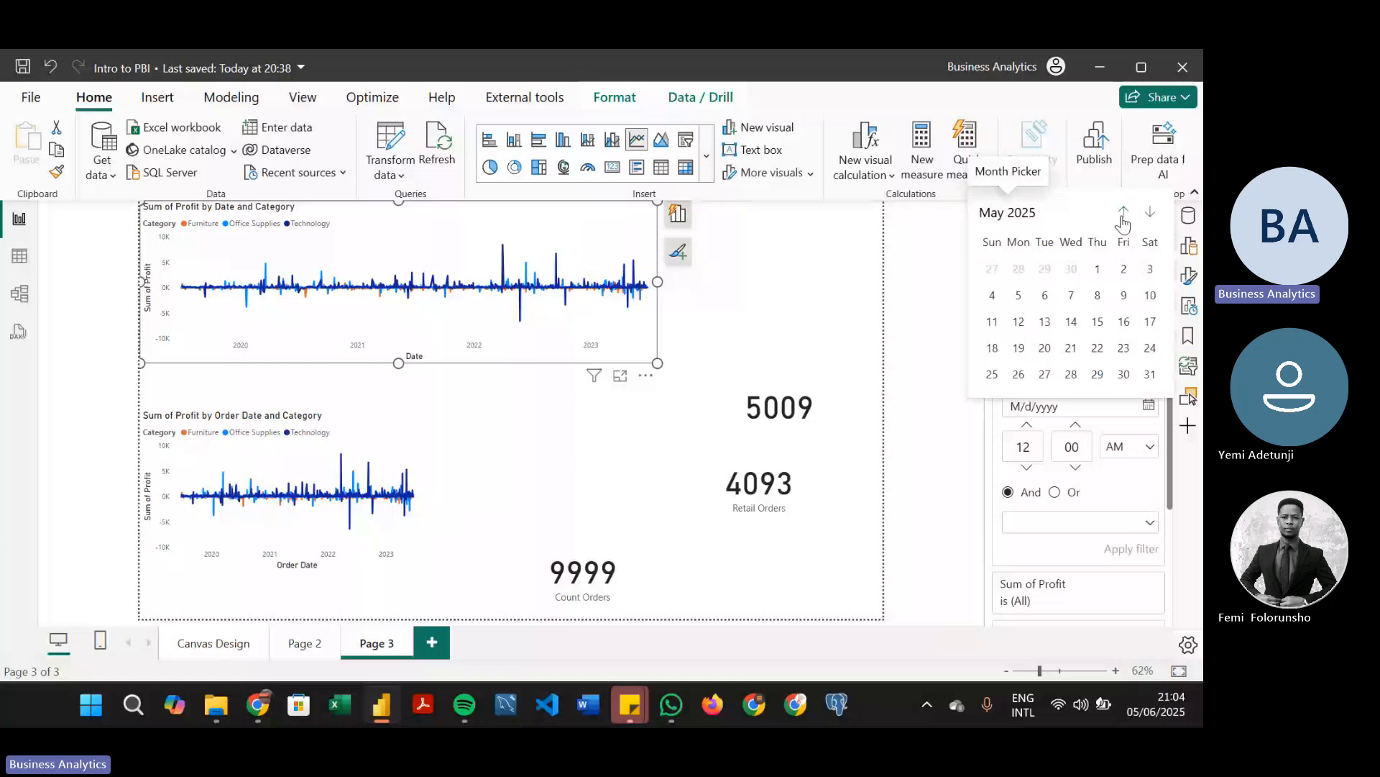
click(1062, 219)
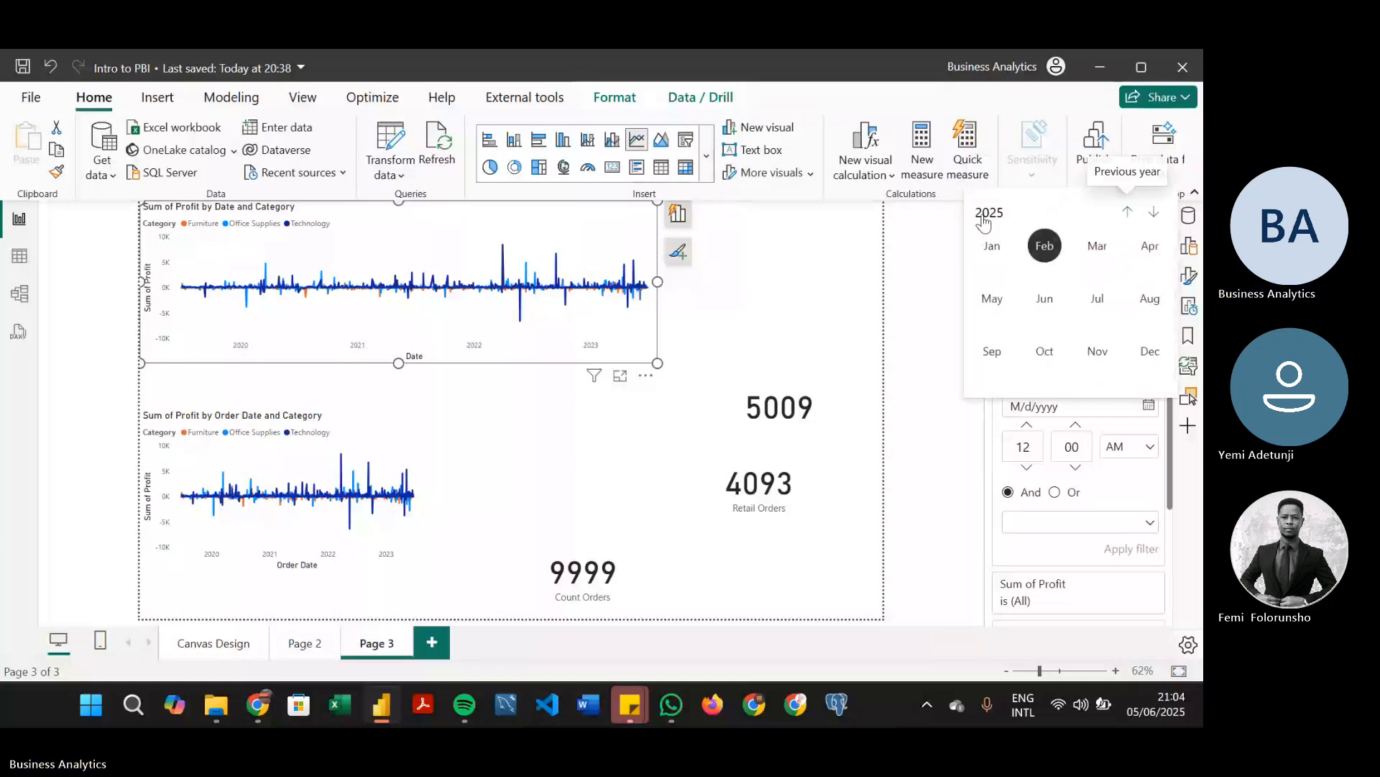
click(1124, 213)
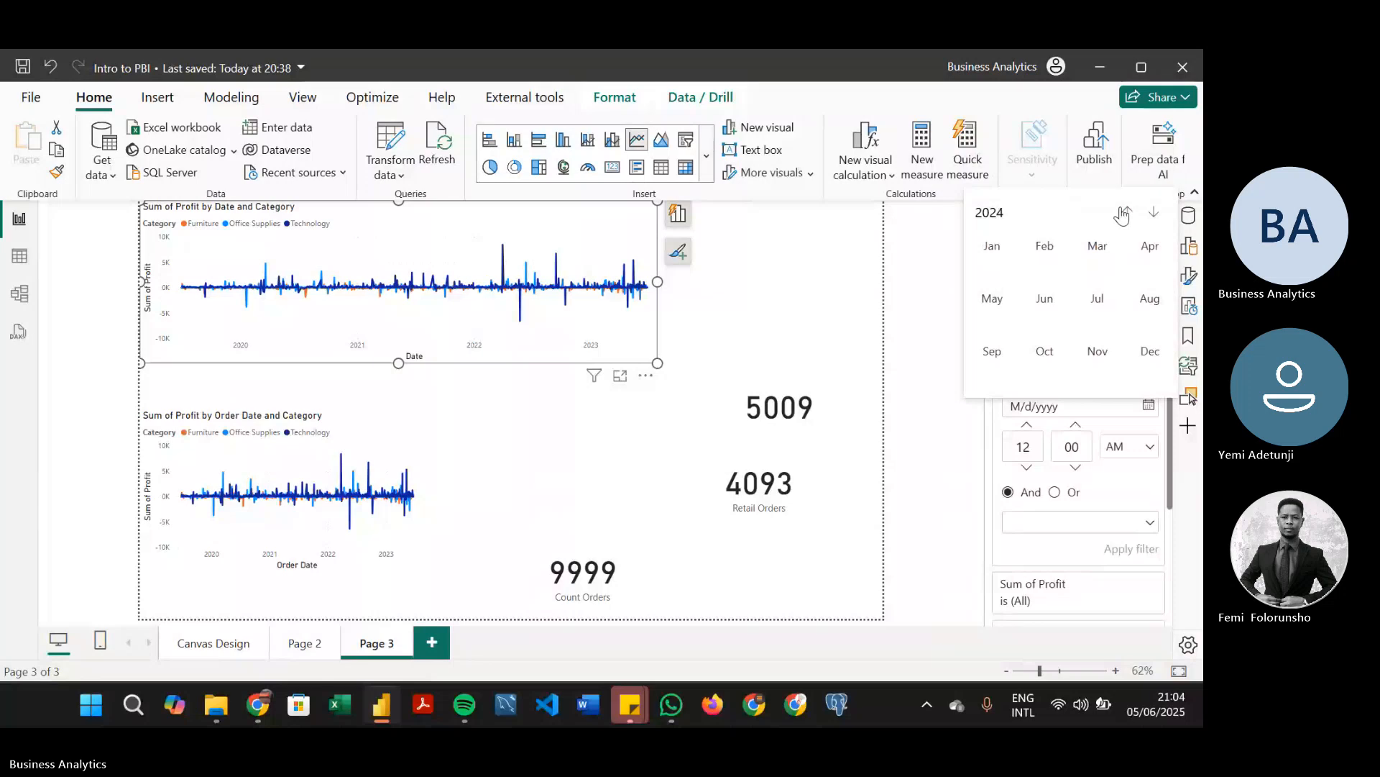
click(1124, 212)
click(1124, 212)
click(1124, 213)
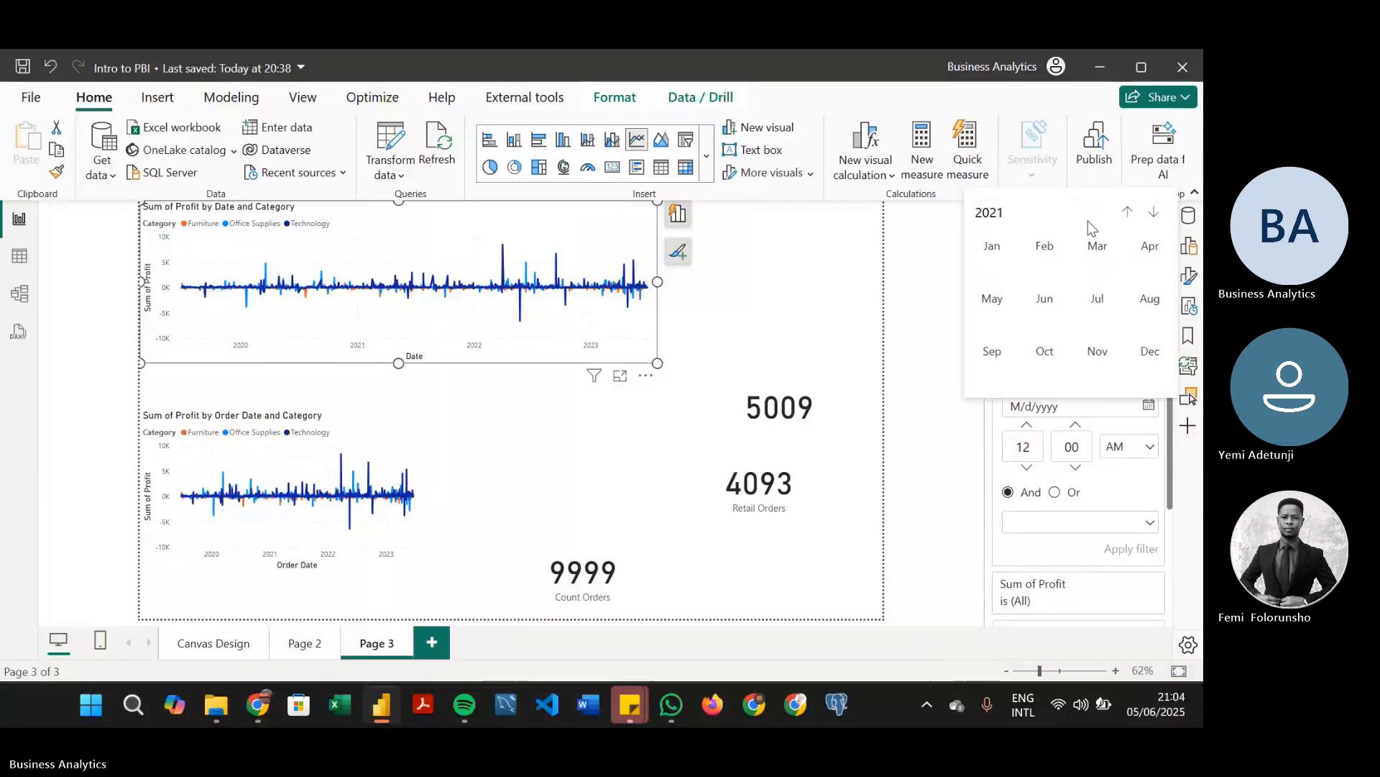
click(1005, 248)
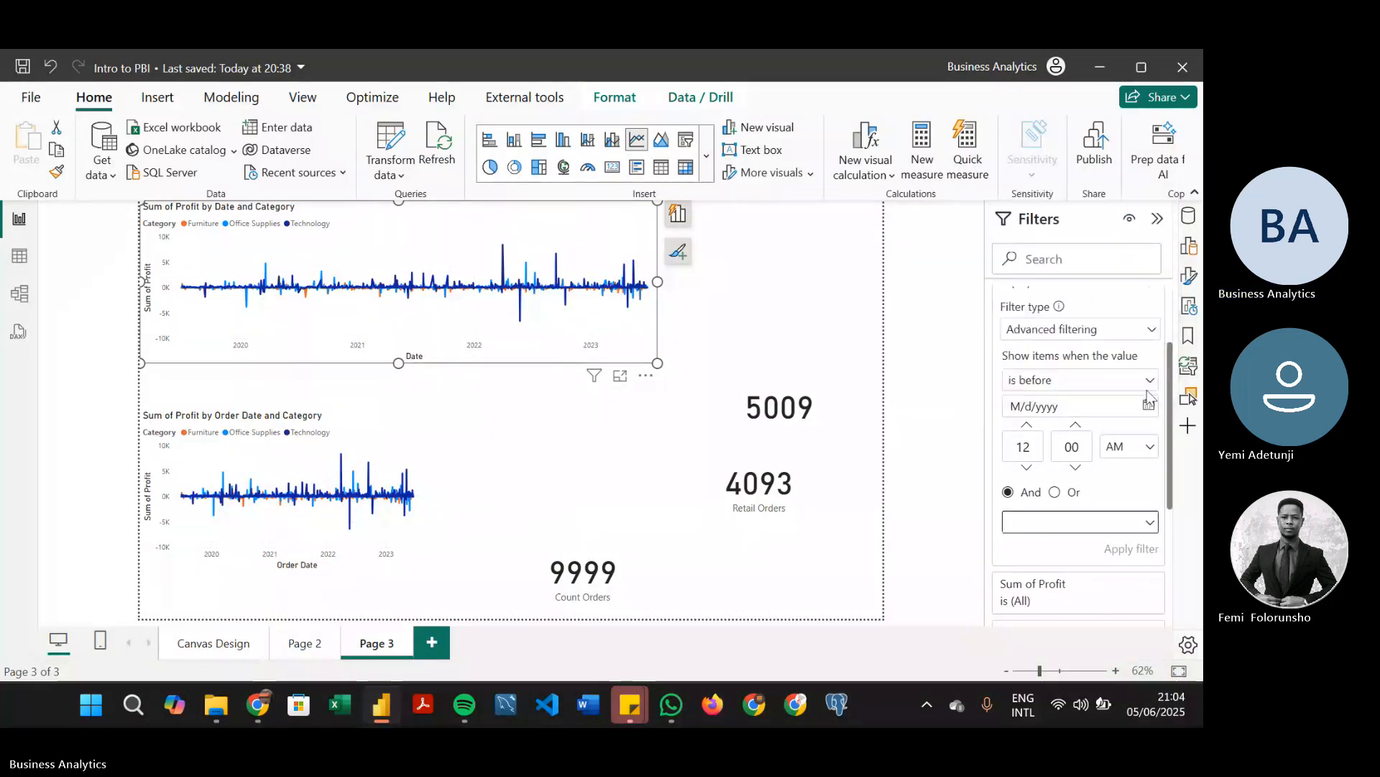
click(1128, 380)
click(1097, 498)
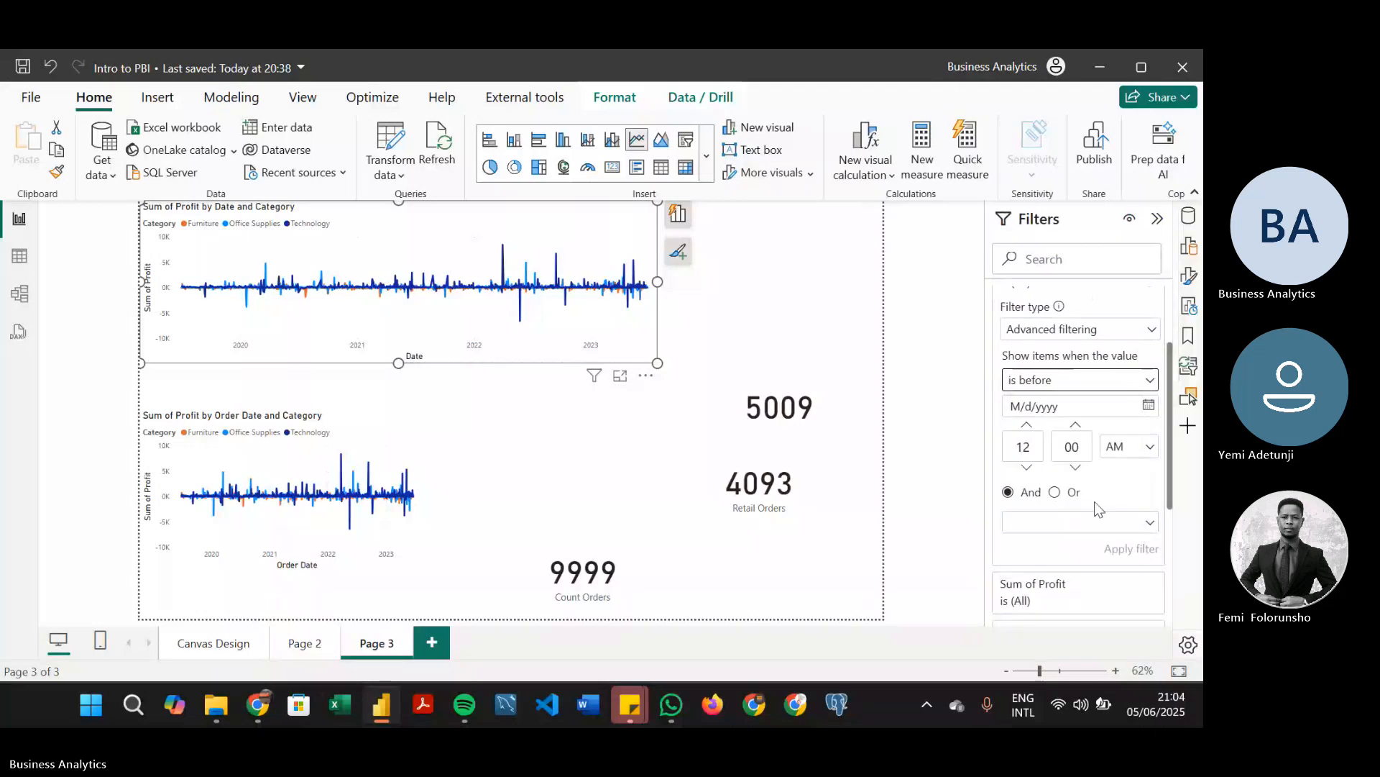
Set the Date filter's "is before" date to 6/30/2025 and add an And condition "is after" 2/1/2023
click(1149, 405)
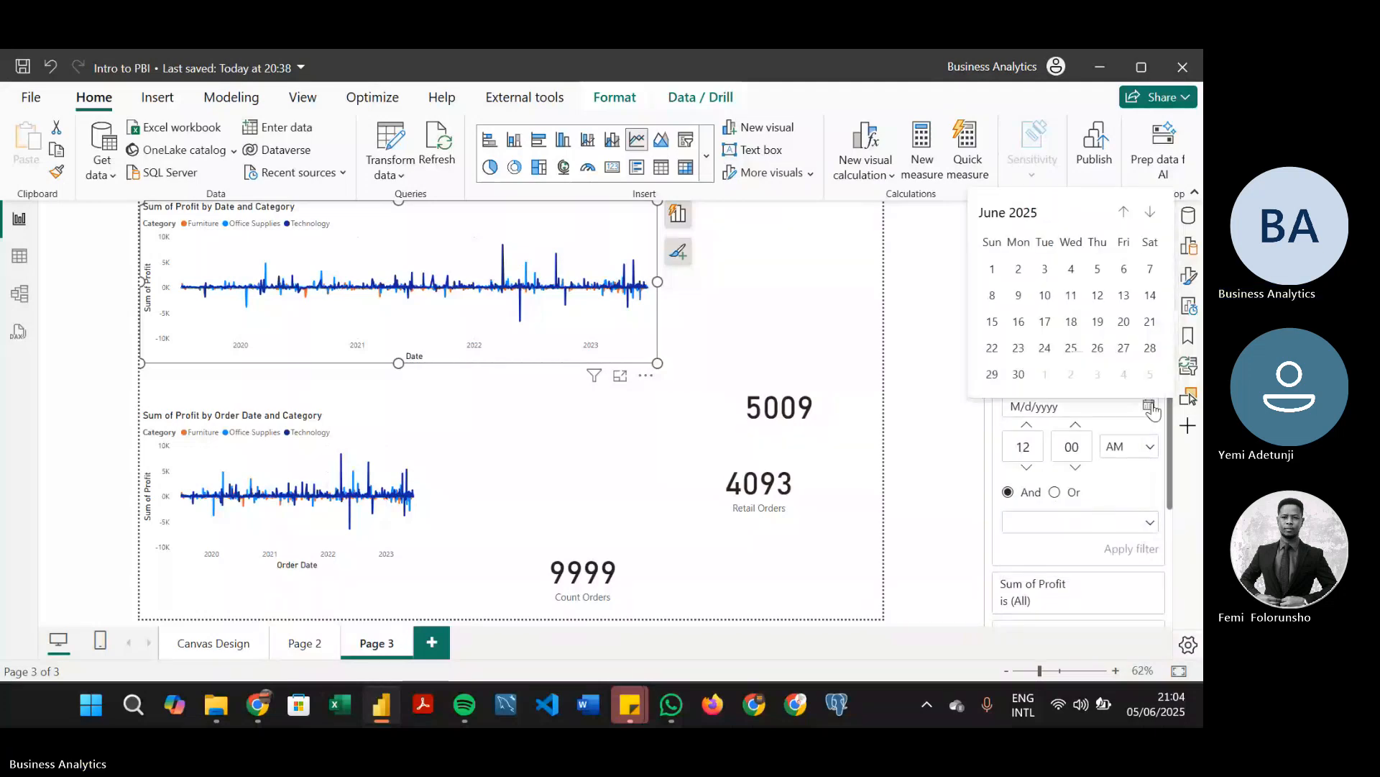
click(1024, 373)
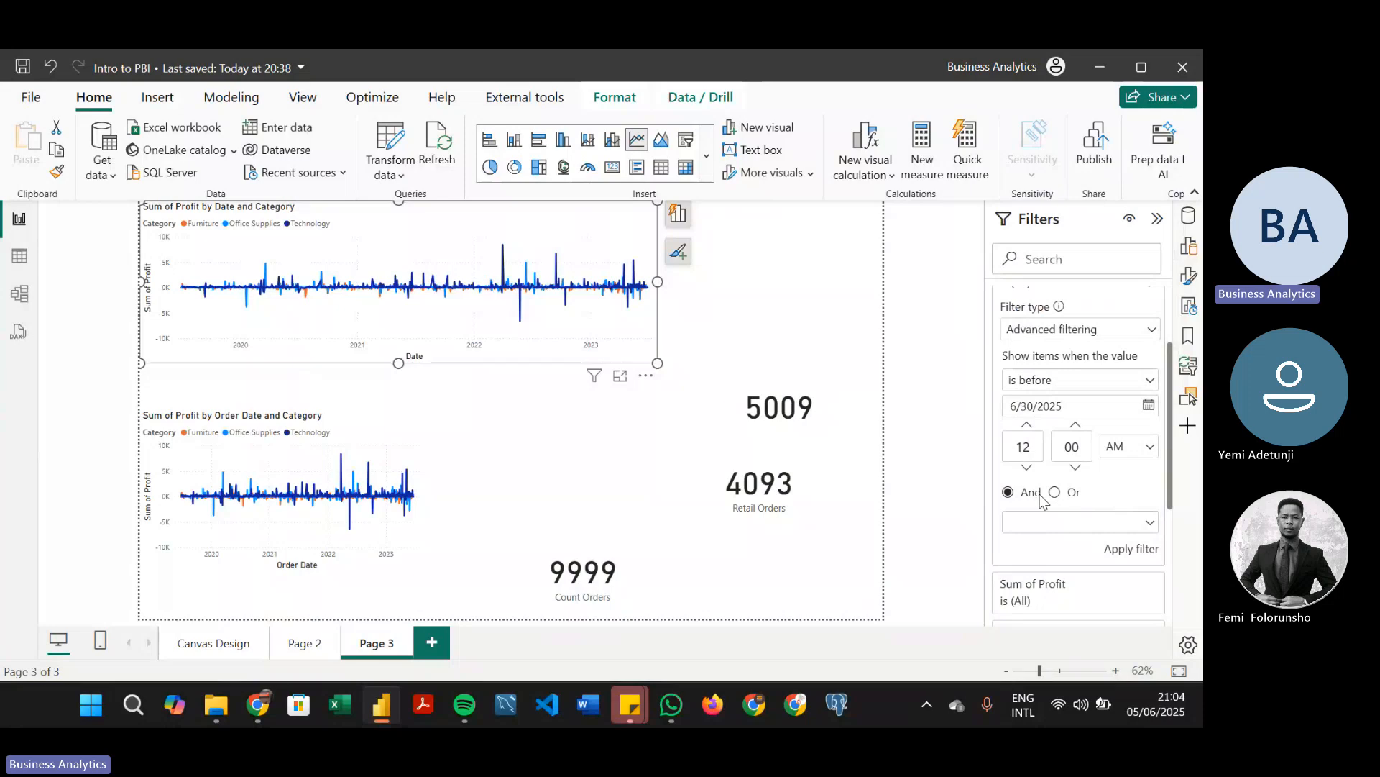
click(1153, 527)
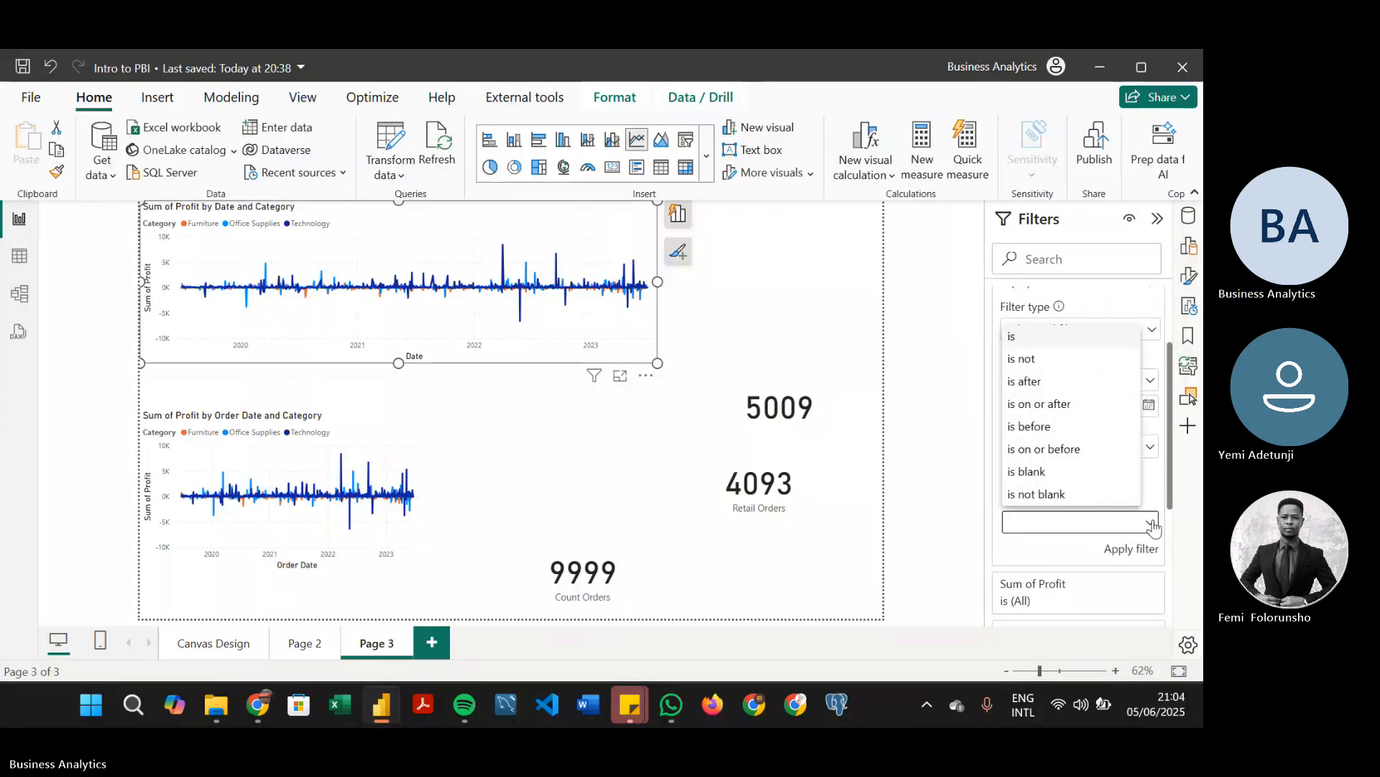
click(1070, 387)
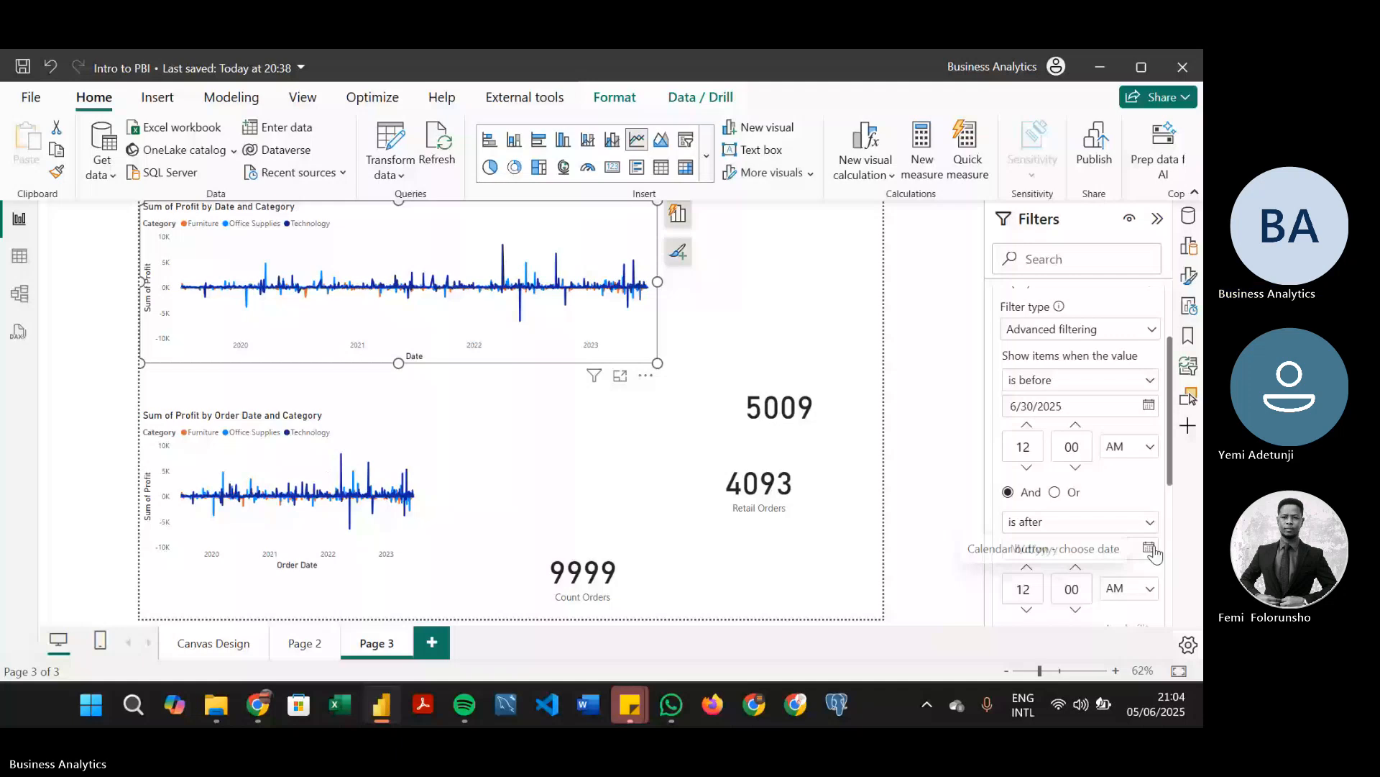
click(1150, 521)
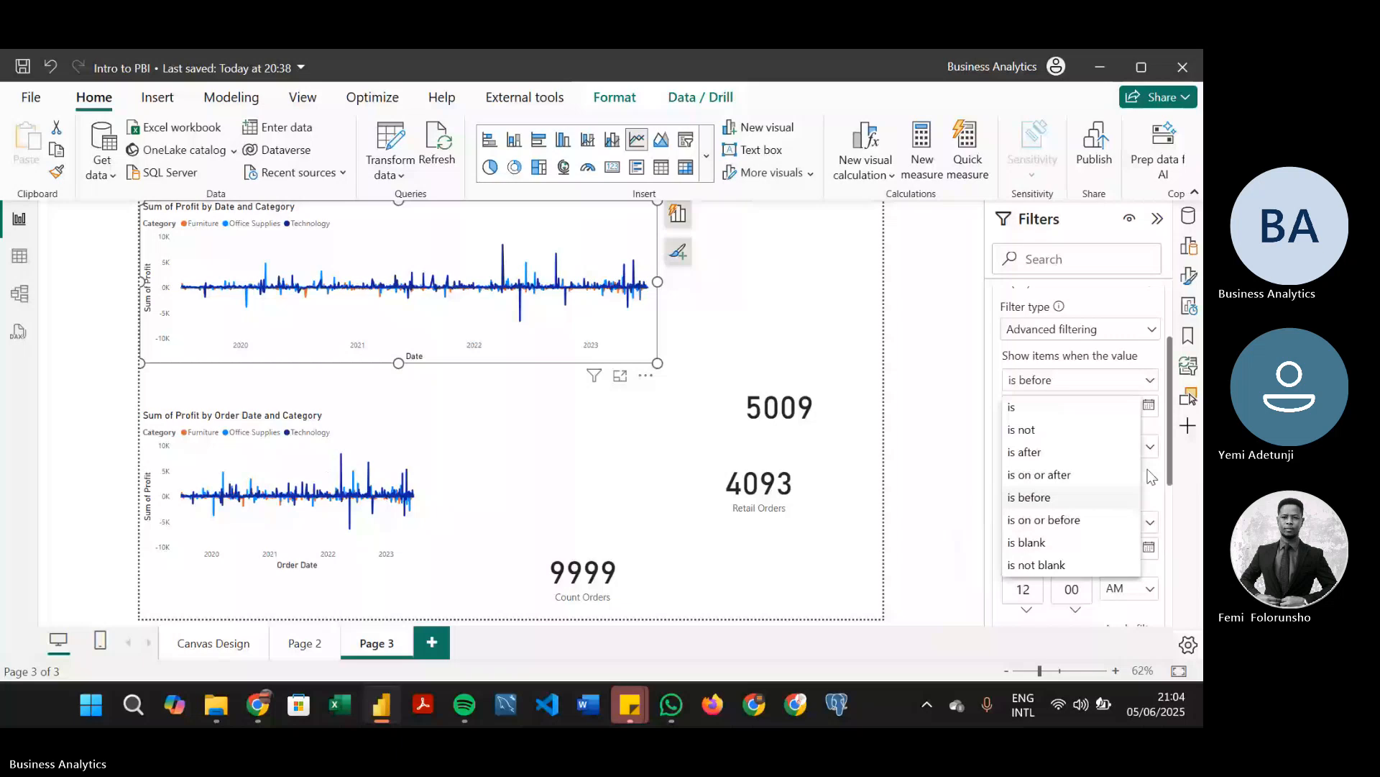
click(1152, 476)
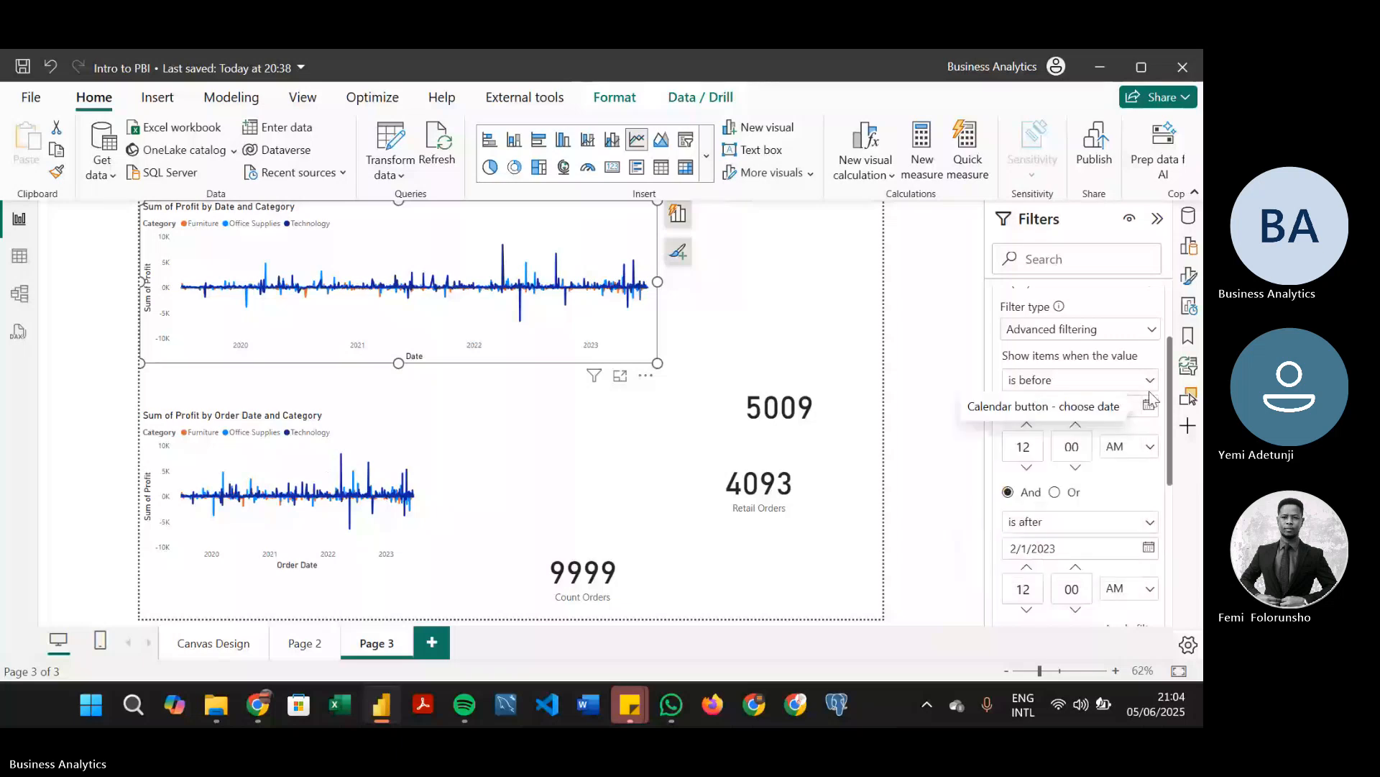
click(1150, 381)
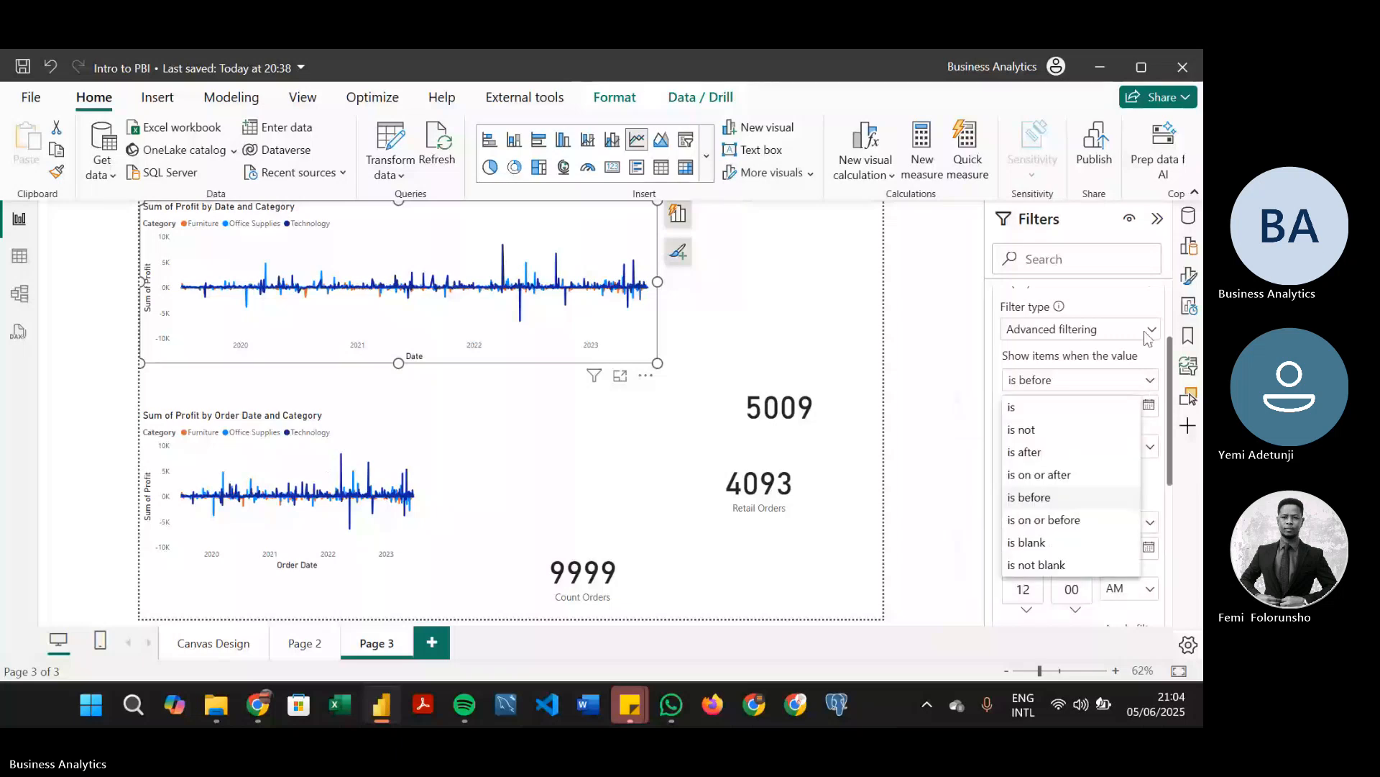
click(1149, 329)
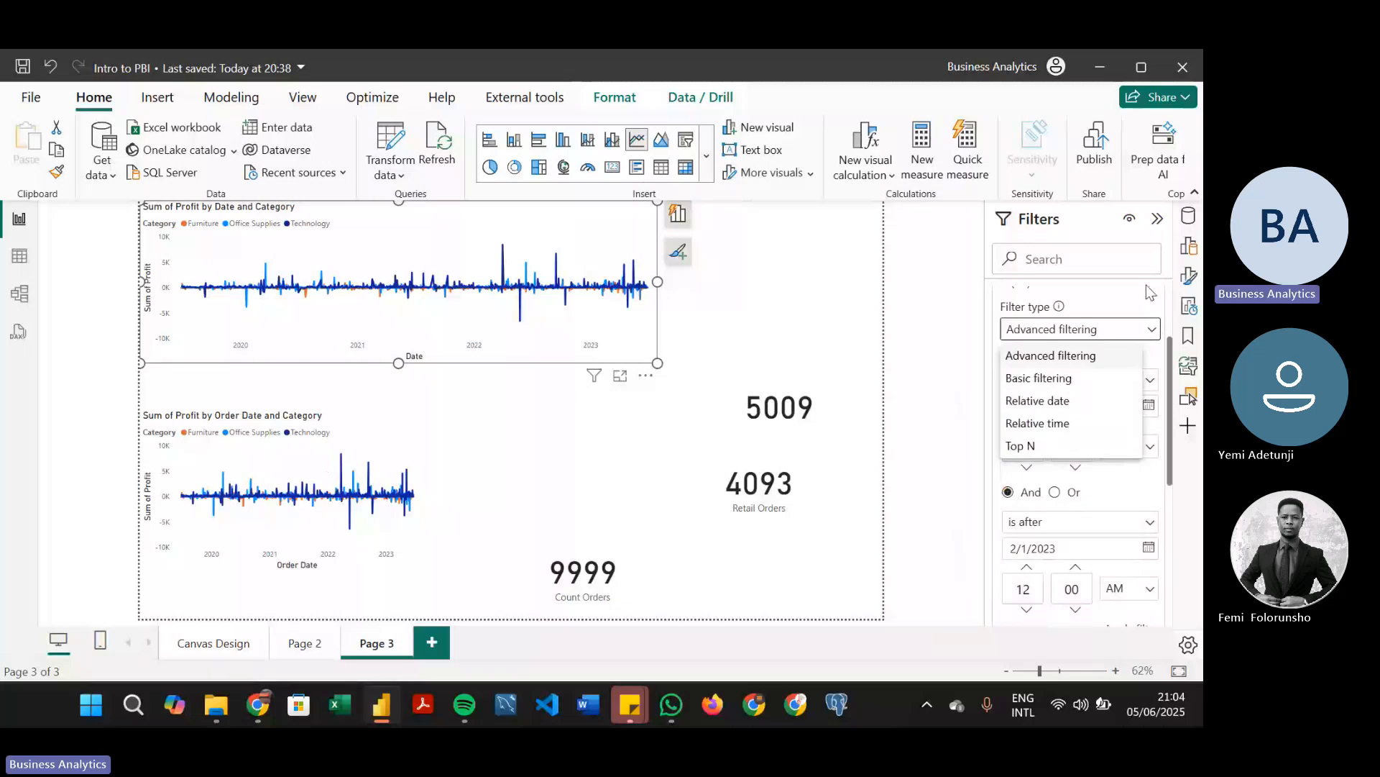
click(1153, 372)
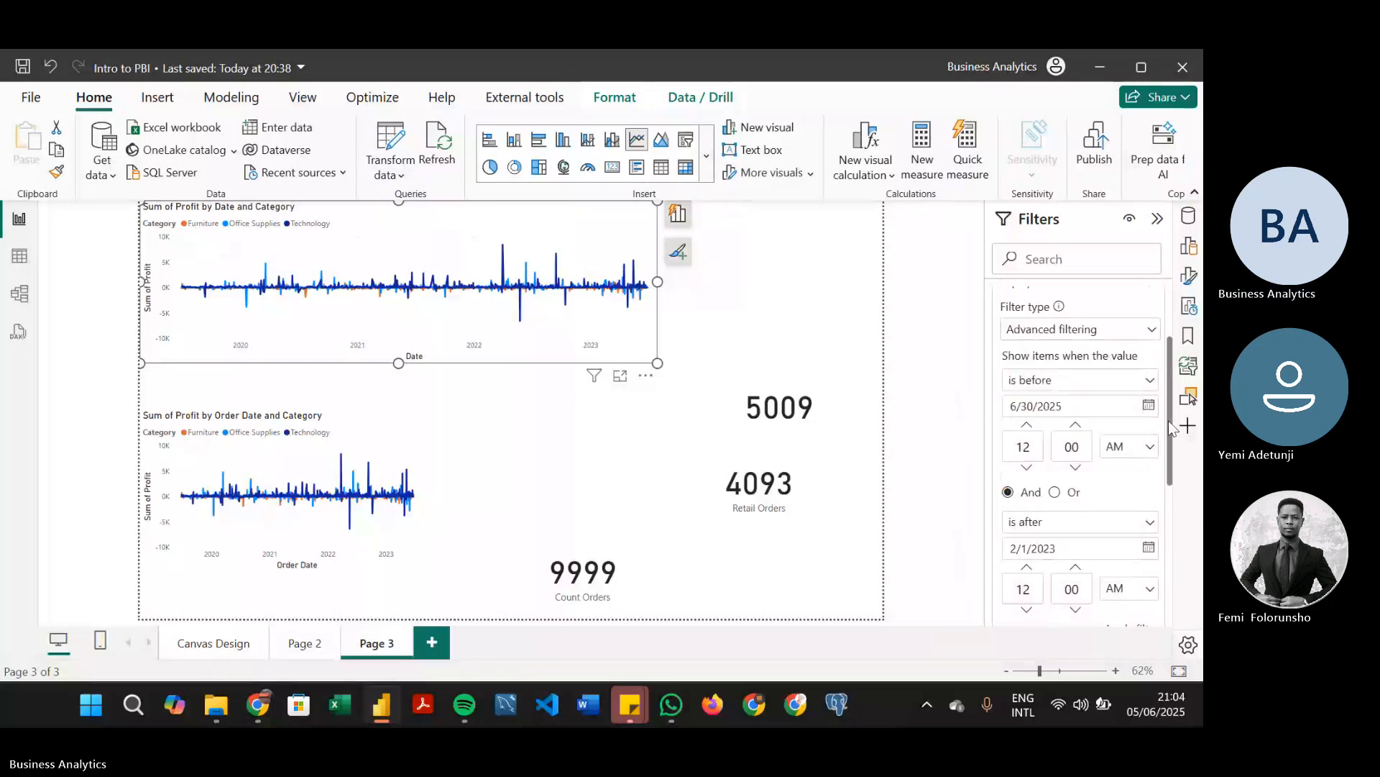
Reselect 2/1/2023 as the "is after" date, apply the Date filter, and inspect the upper chart's first data point
scroll(1171, 432, down, 3)
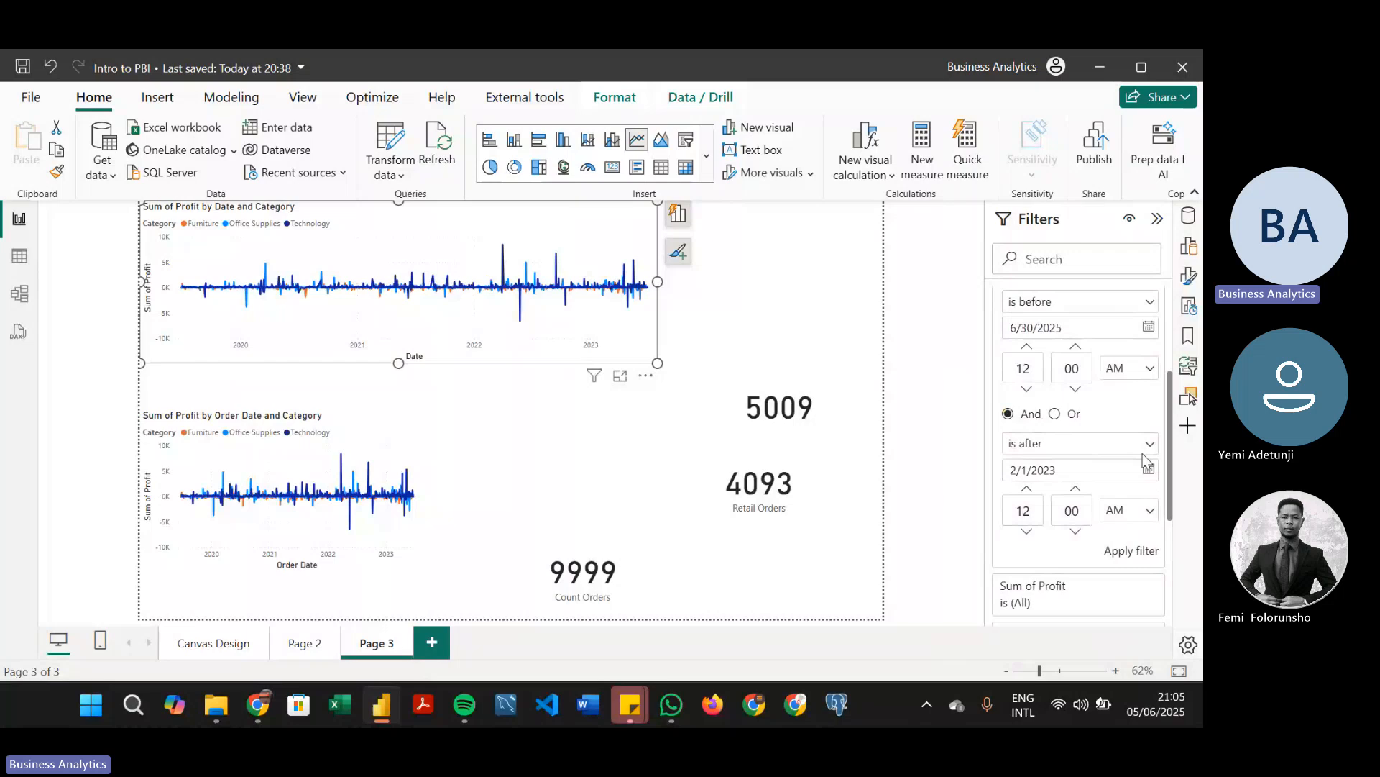
click(1149, 471)
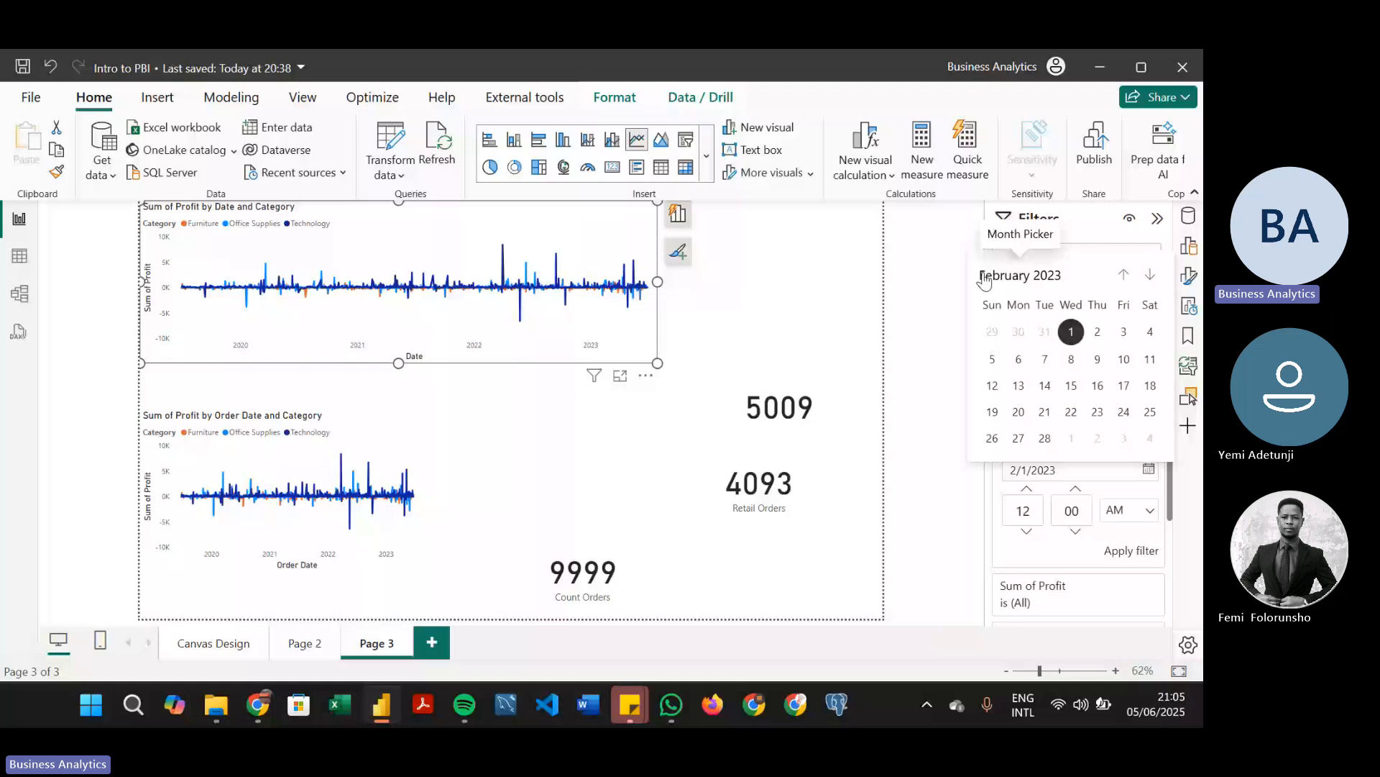
click(1081, 343)
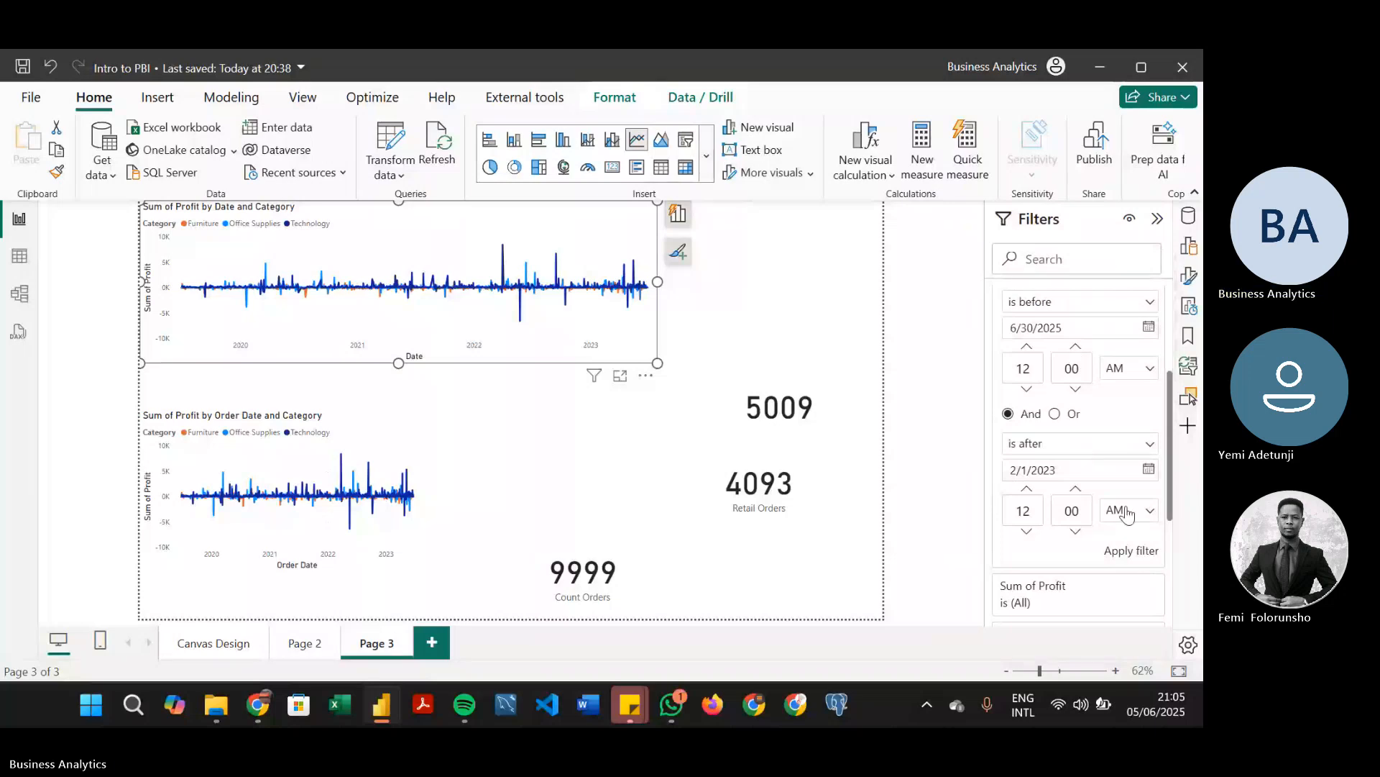
click(1139, 553)
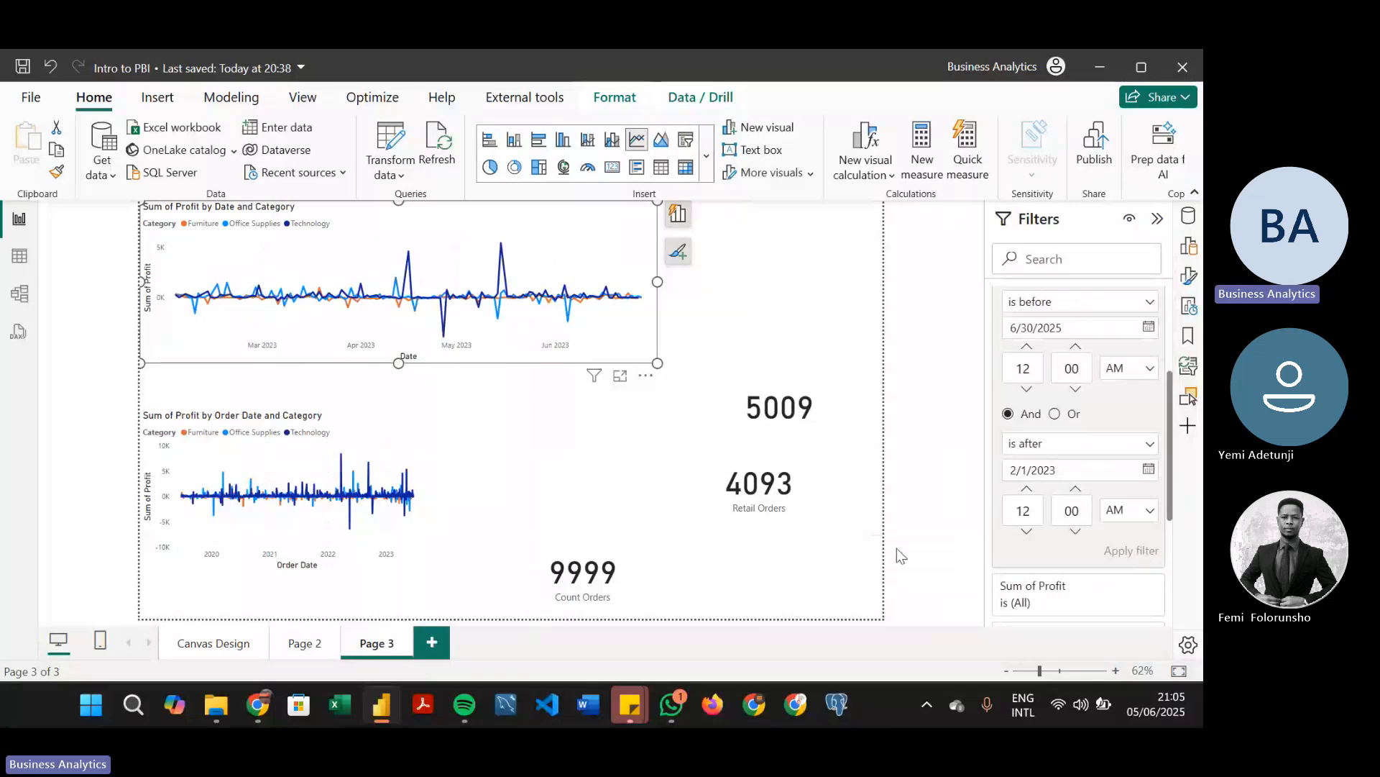
mouse_move(181, 295)
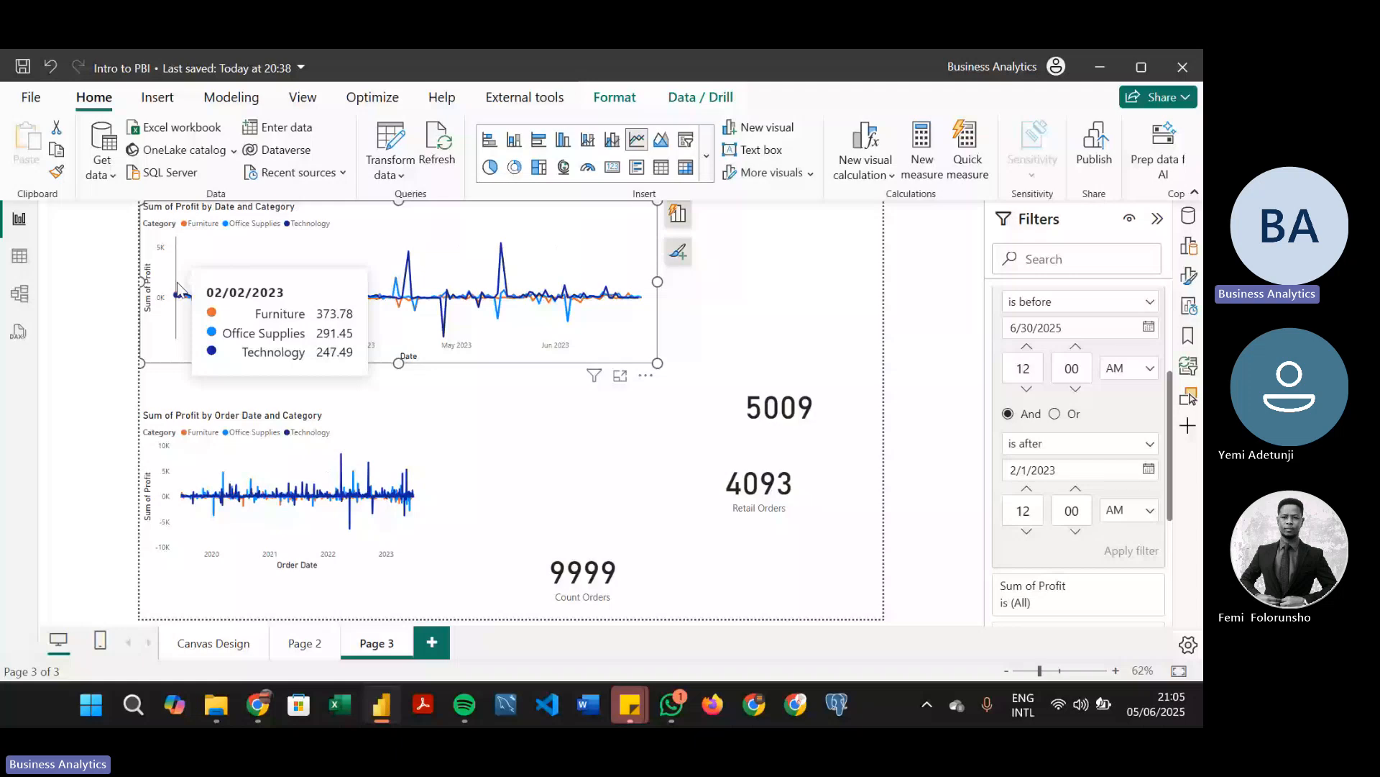
Change the upper chart's Date filter to Relative date, "is in the last" 5 years including today, and apply it
drag(1170, 371, 1170, 367)
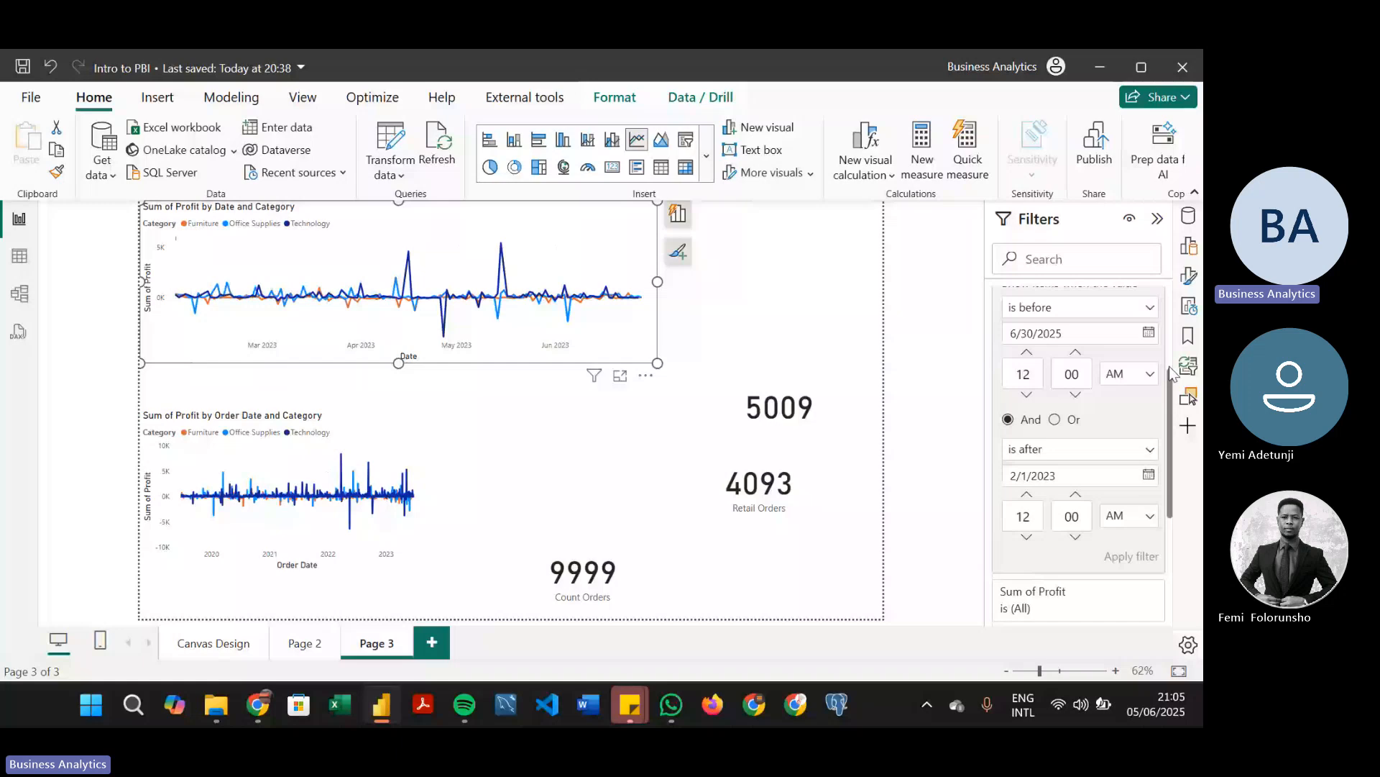
click(1094, 519)
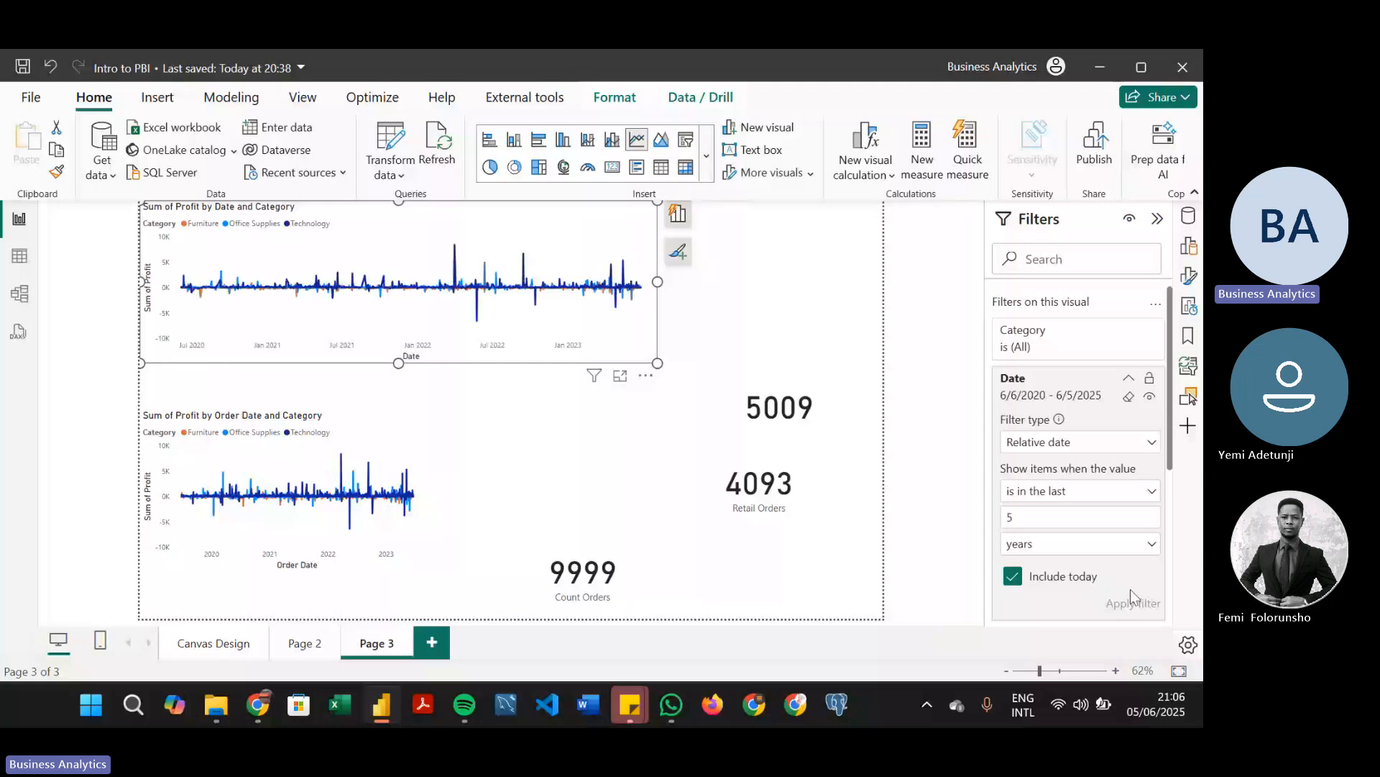
Try the Date filter's relative conditions "is in the next" 5 years and "is in this" day without applying them
click(1096, 493)
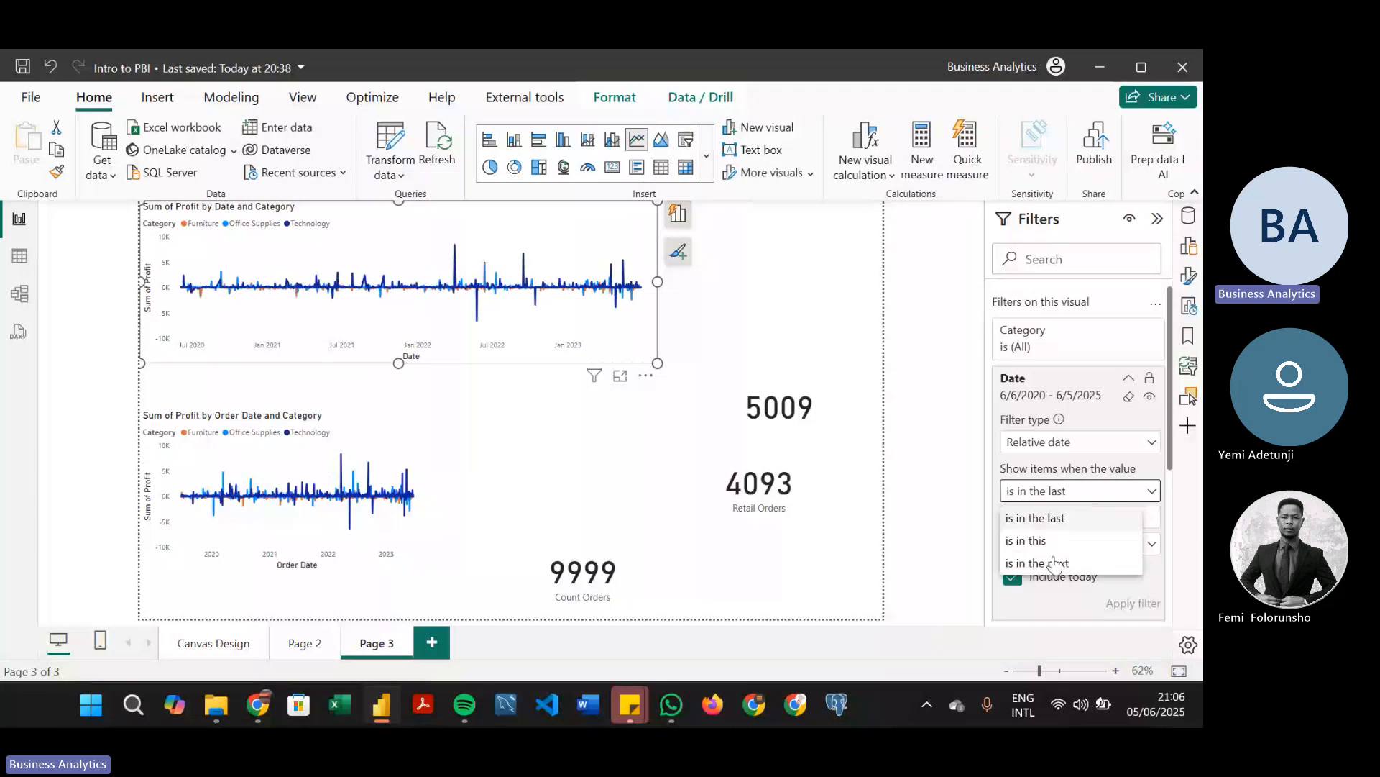
click(1055, 563)
click(1078, 518)
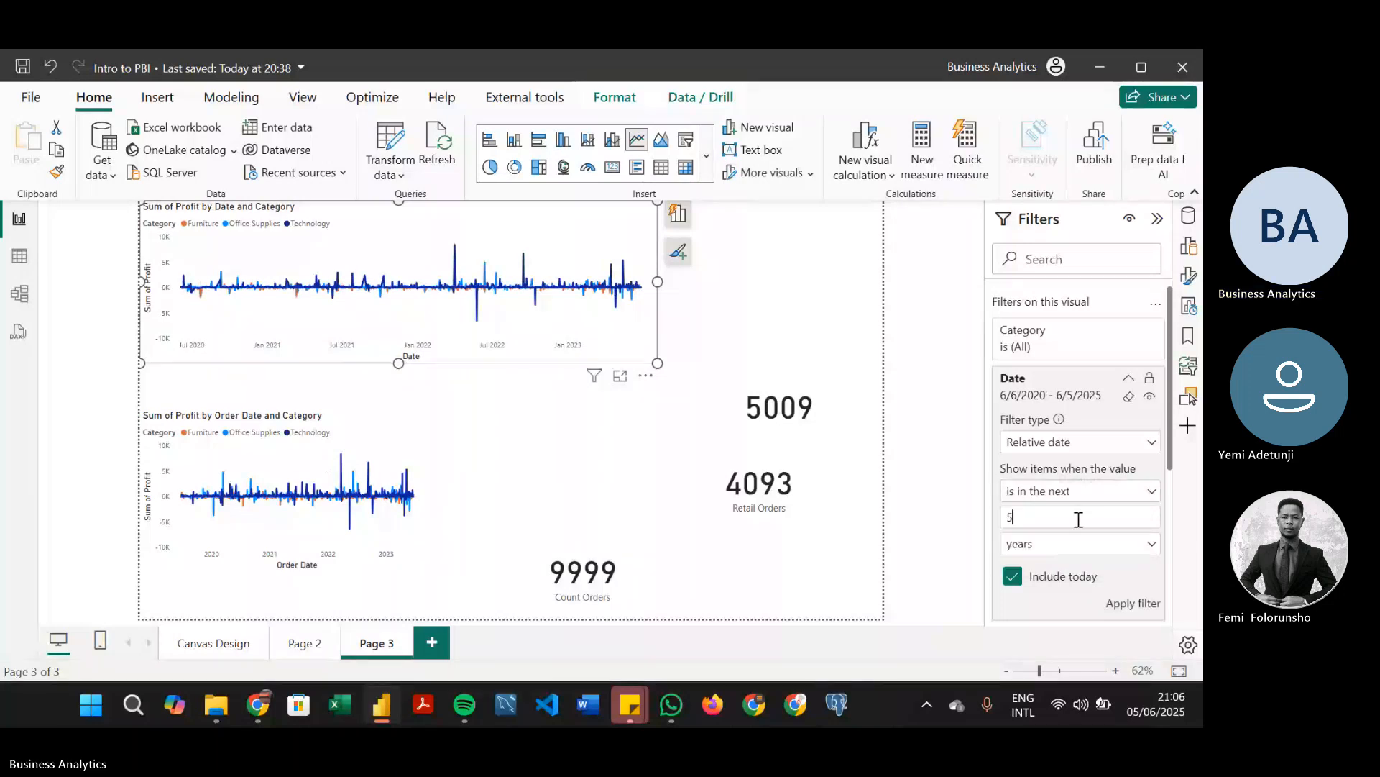
text(5)
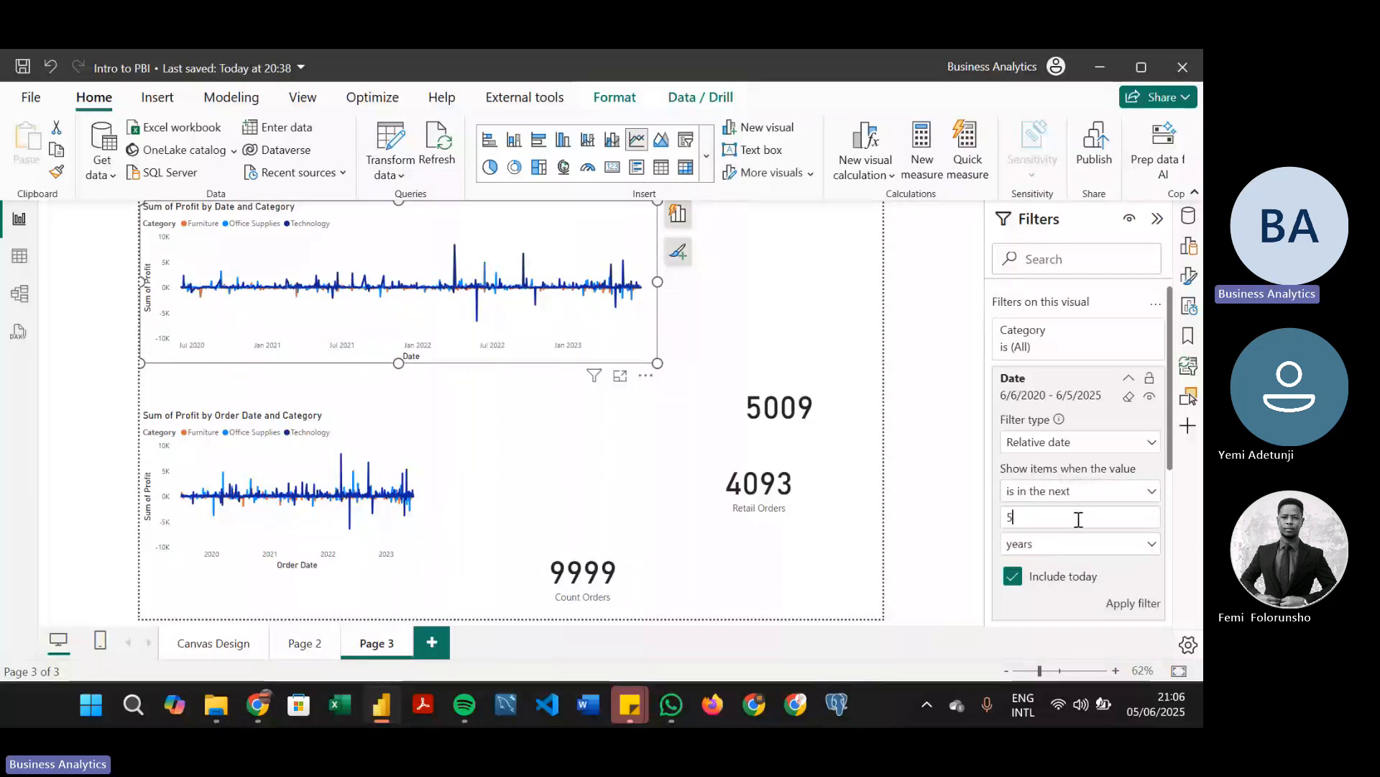
click(1129, 494)
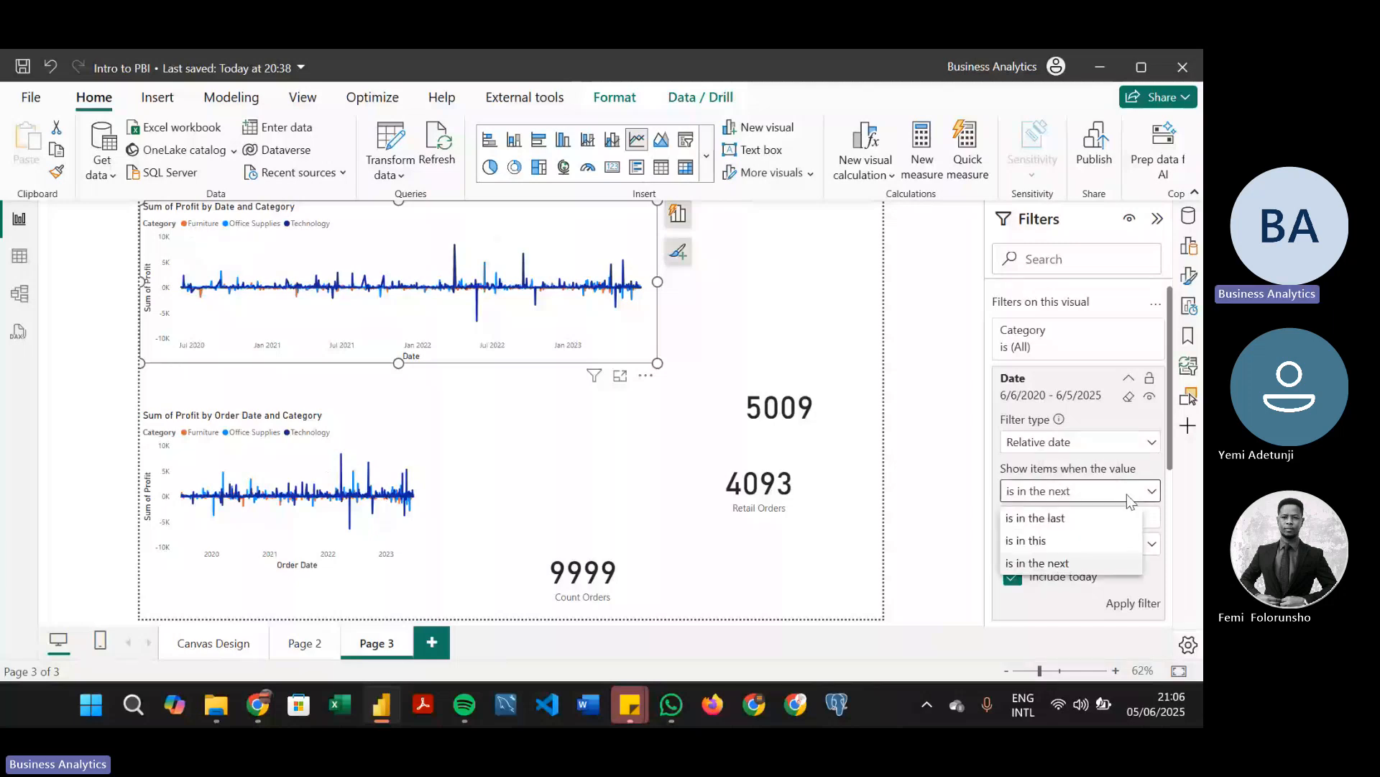
click(1057, 540)
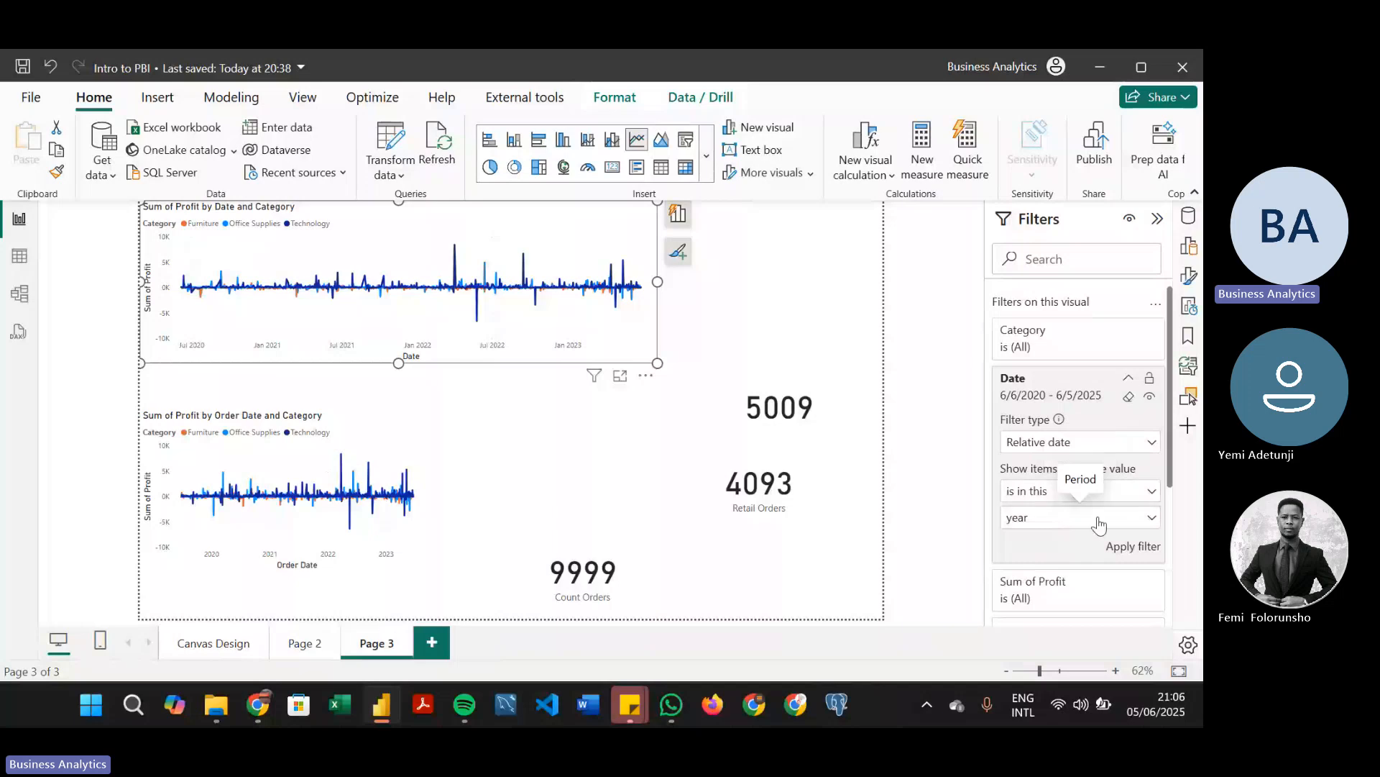
click(1098, 521)
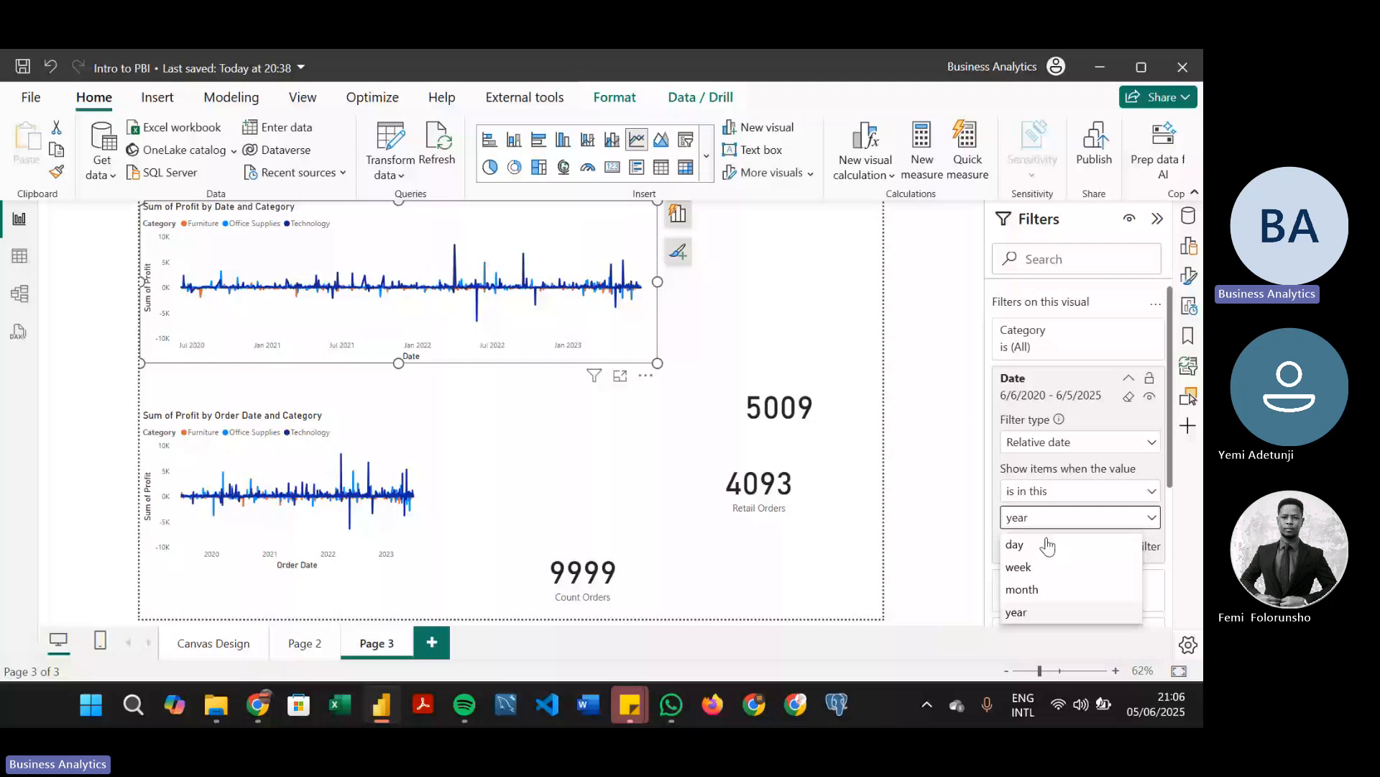
click(1048, 545)
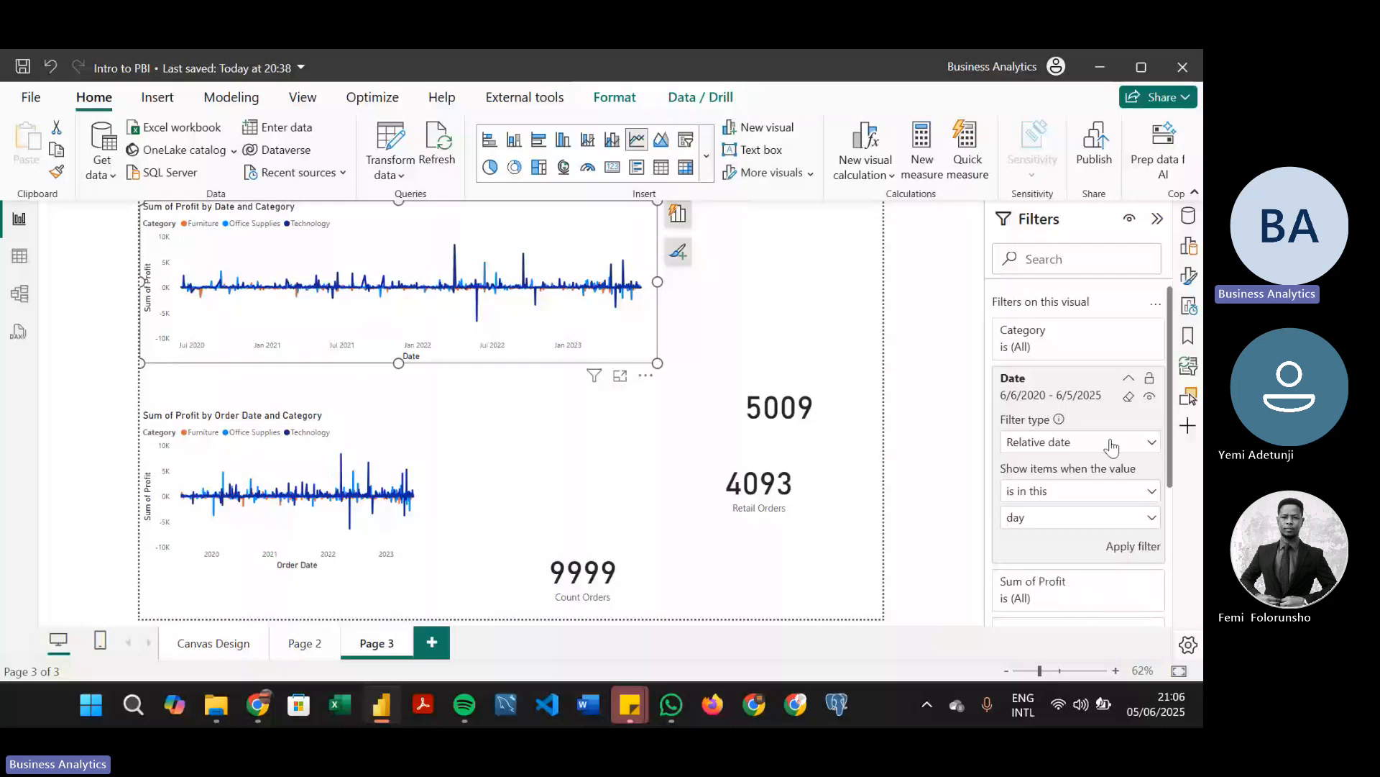
Try the Relative time filter type for Date, and restore Relative date with "is in the last" 5 years
click(1112, 444)
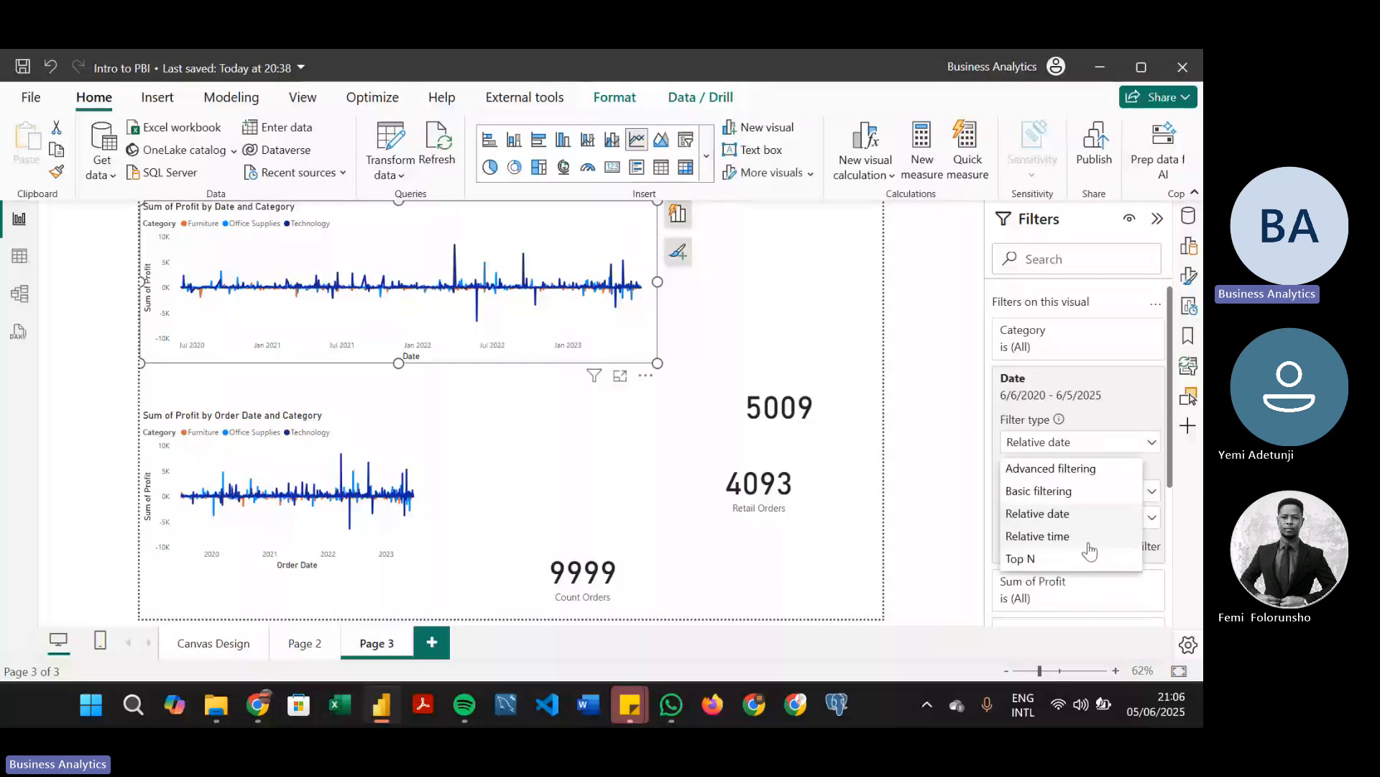
click(1042, 537)
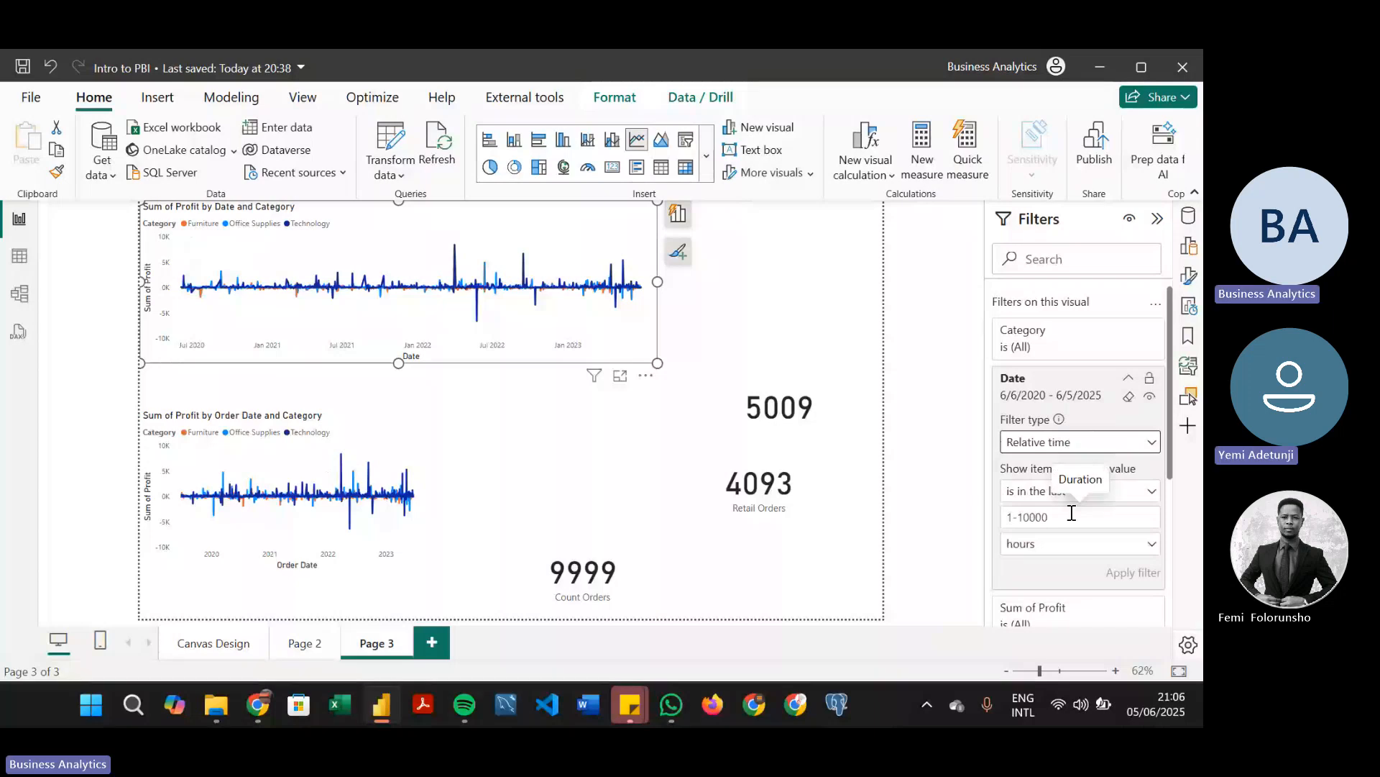
click(1043, 496)
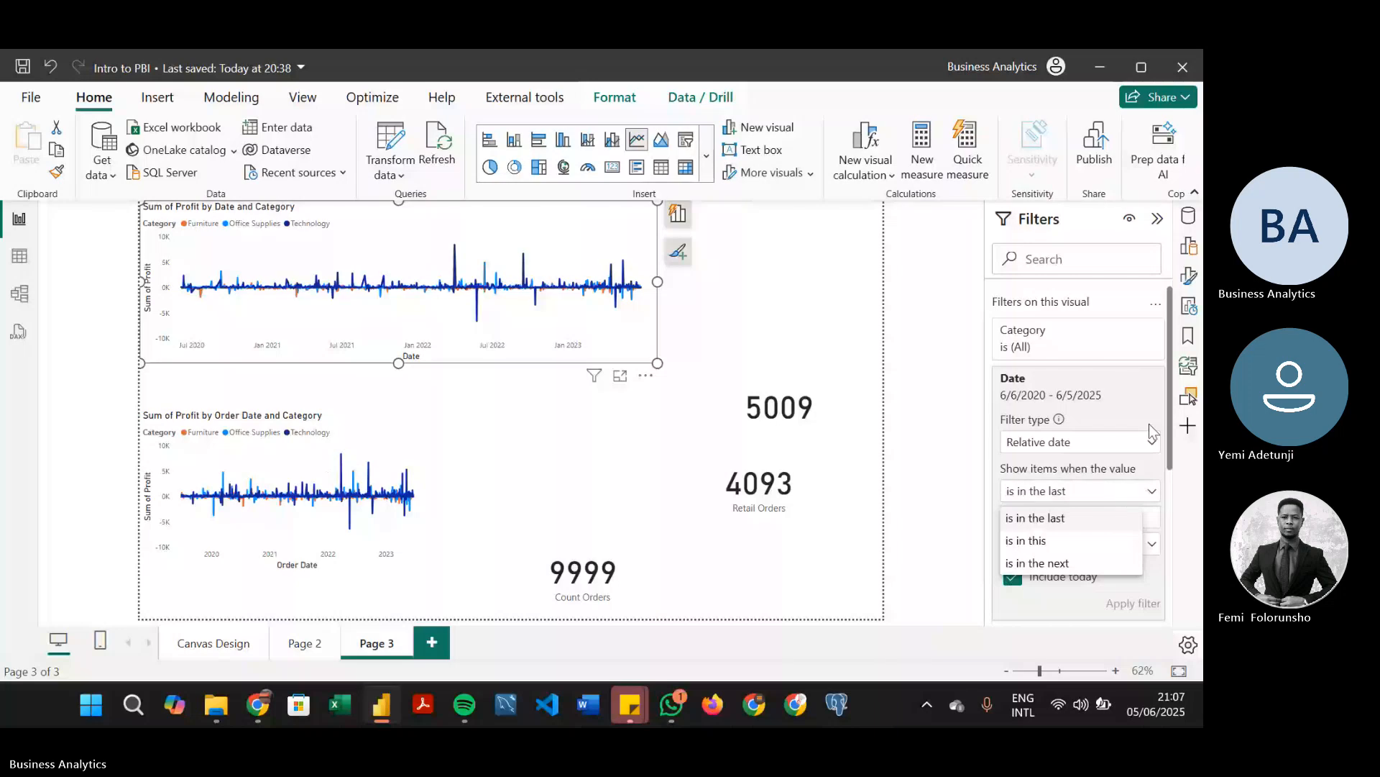
click(1143, 494)
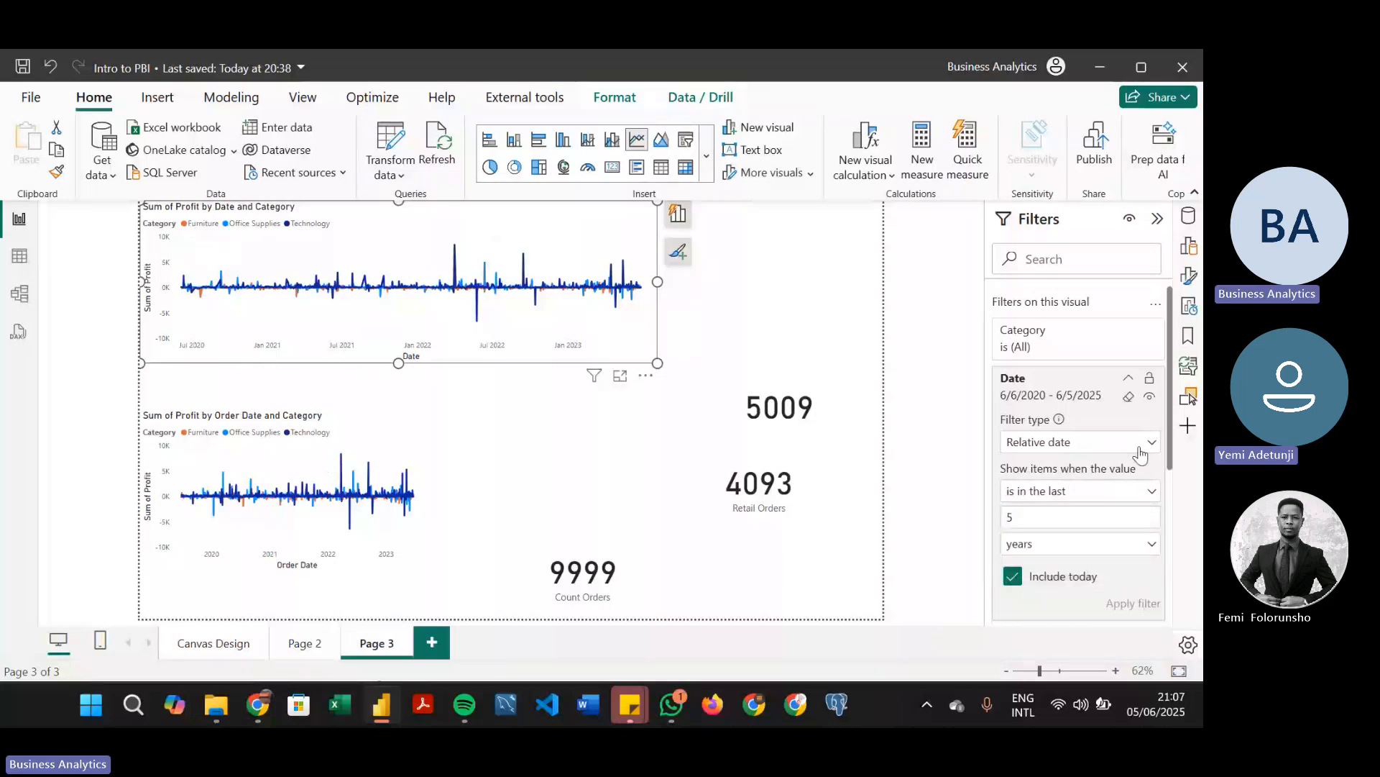
click(1141, 451)
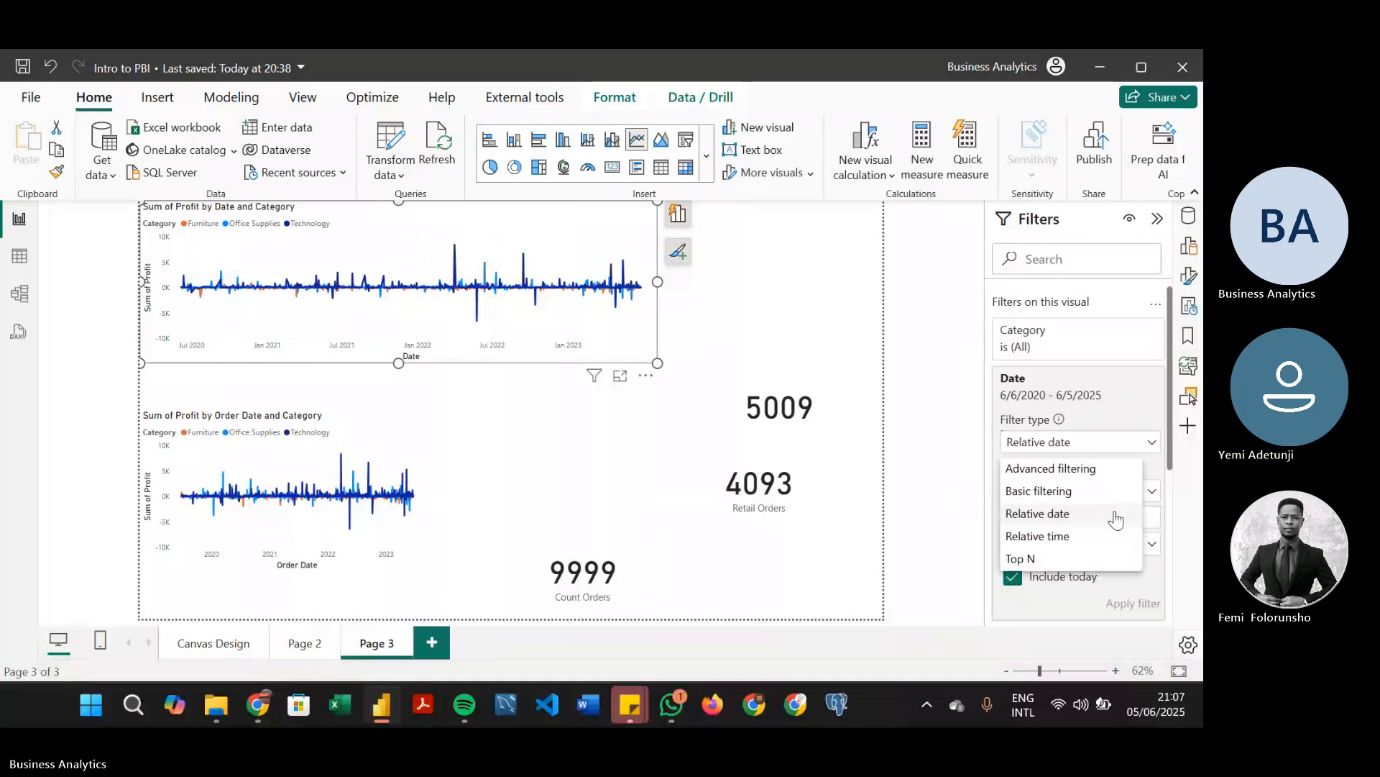
click(1123, 505)
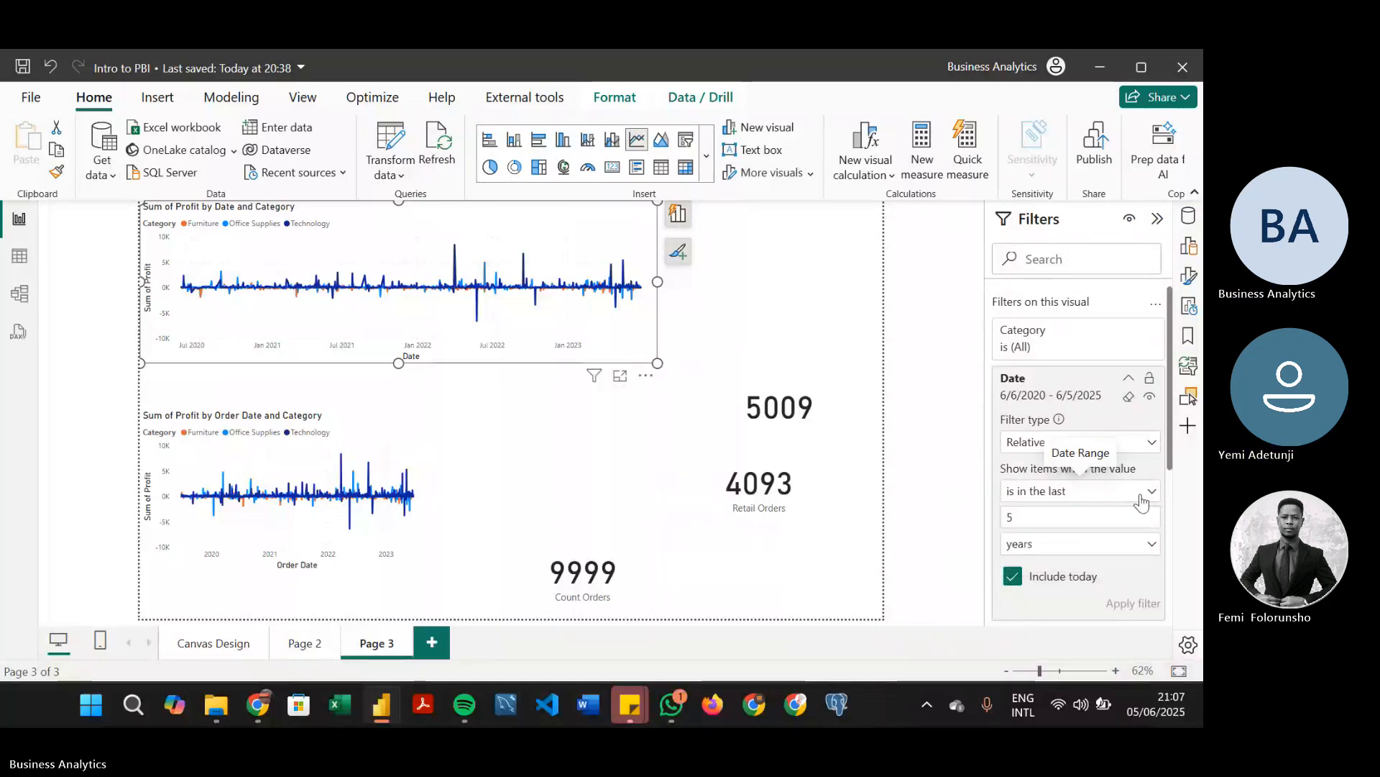
Deselect the upper chart and review the report's Canvas Design, Page 2 and Page 3 pages, finishing on Canvas Design
click(1142, 498)
click(1133, 382)
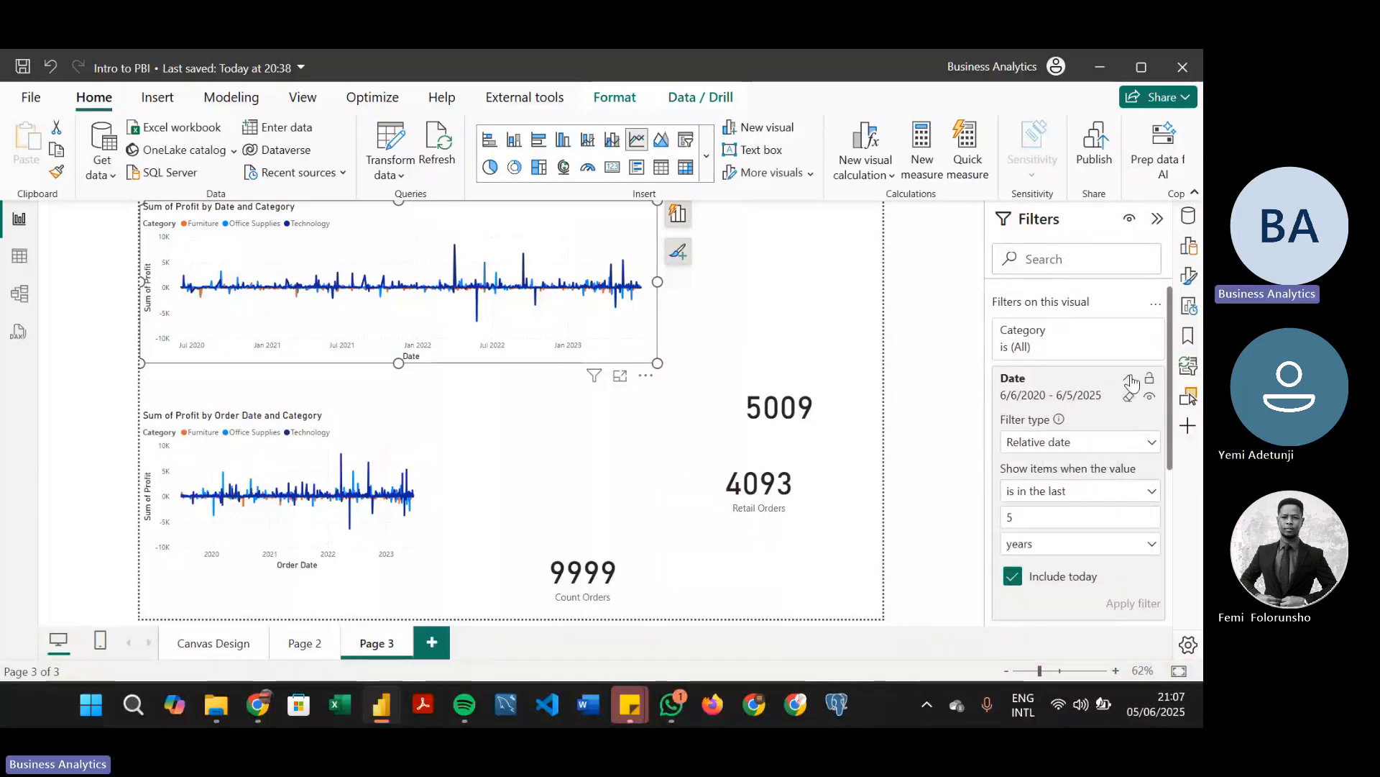
click(742, 277)
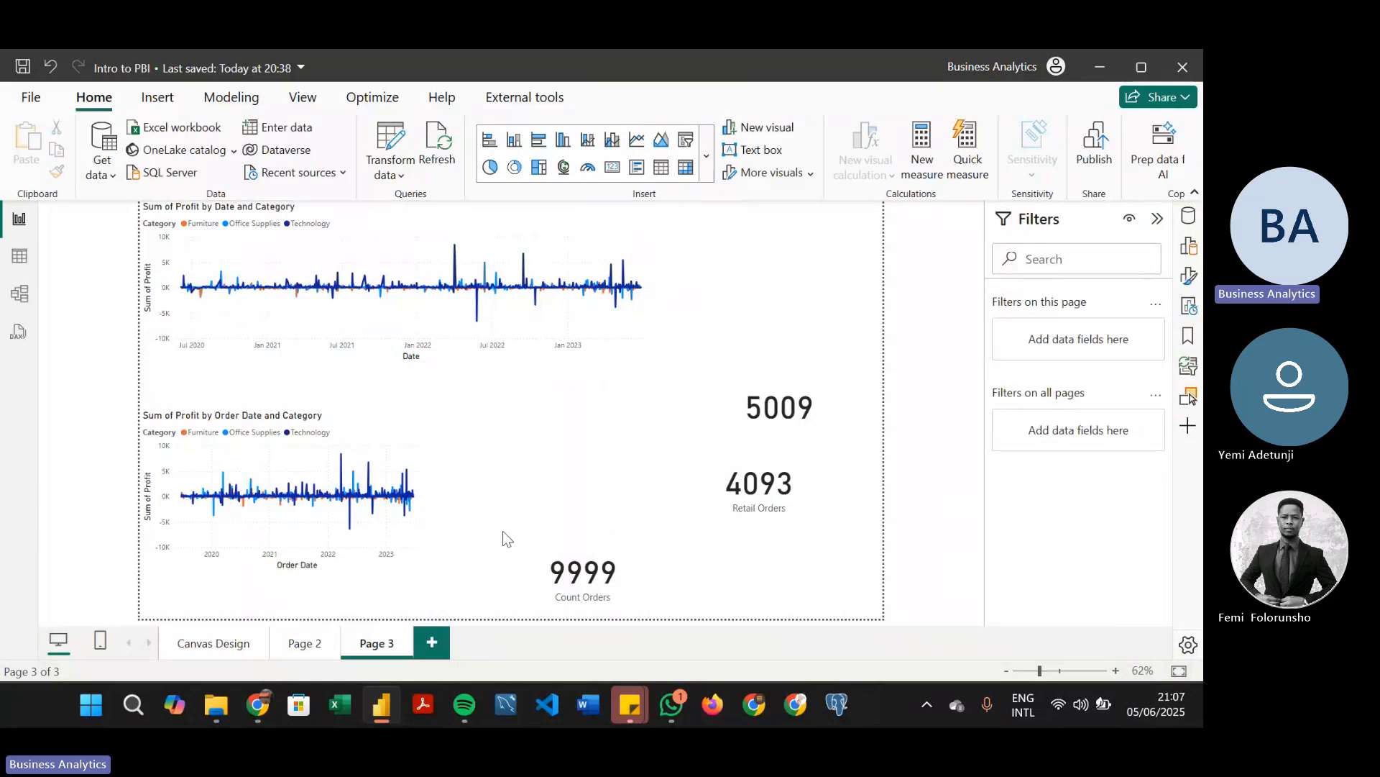
click(229, 642)
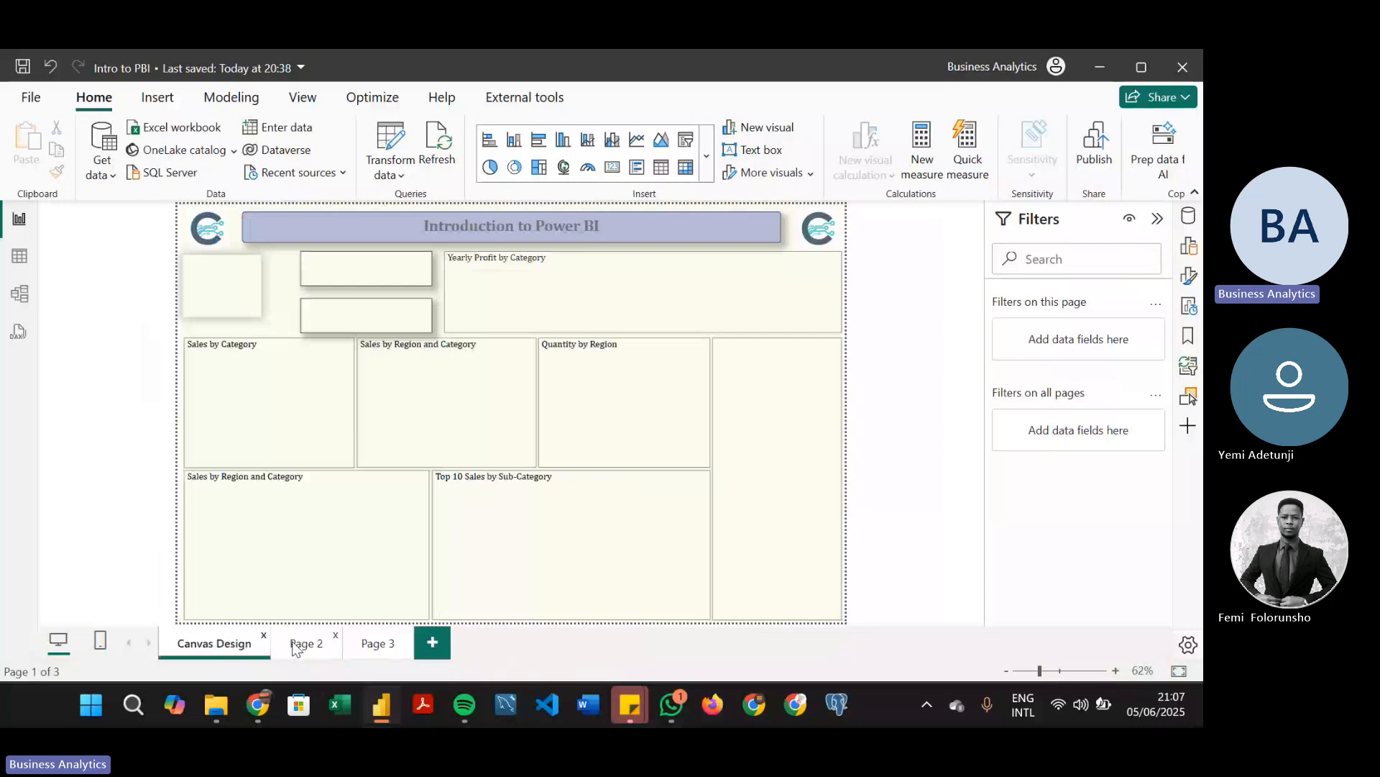
click(302, 643)
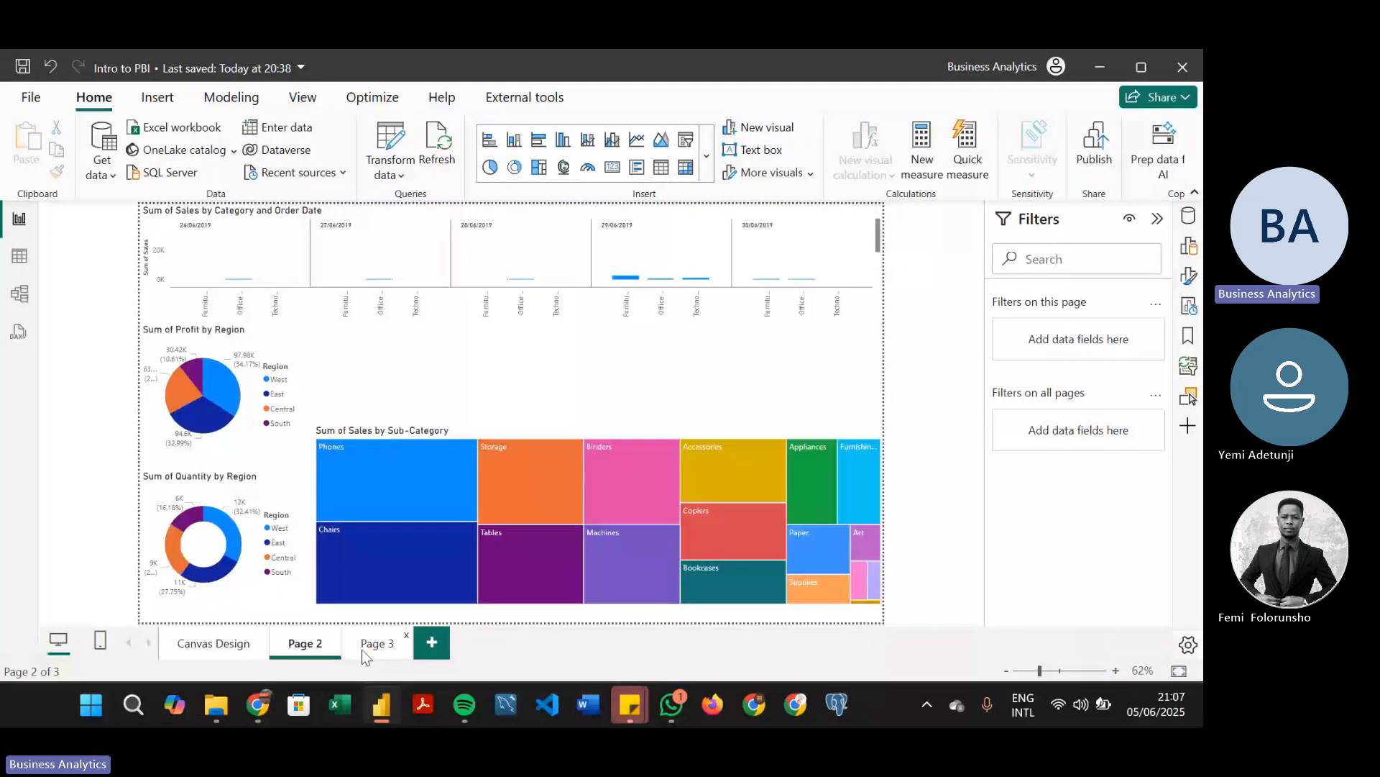
click(361, 650)
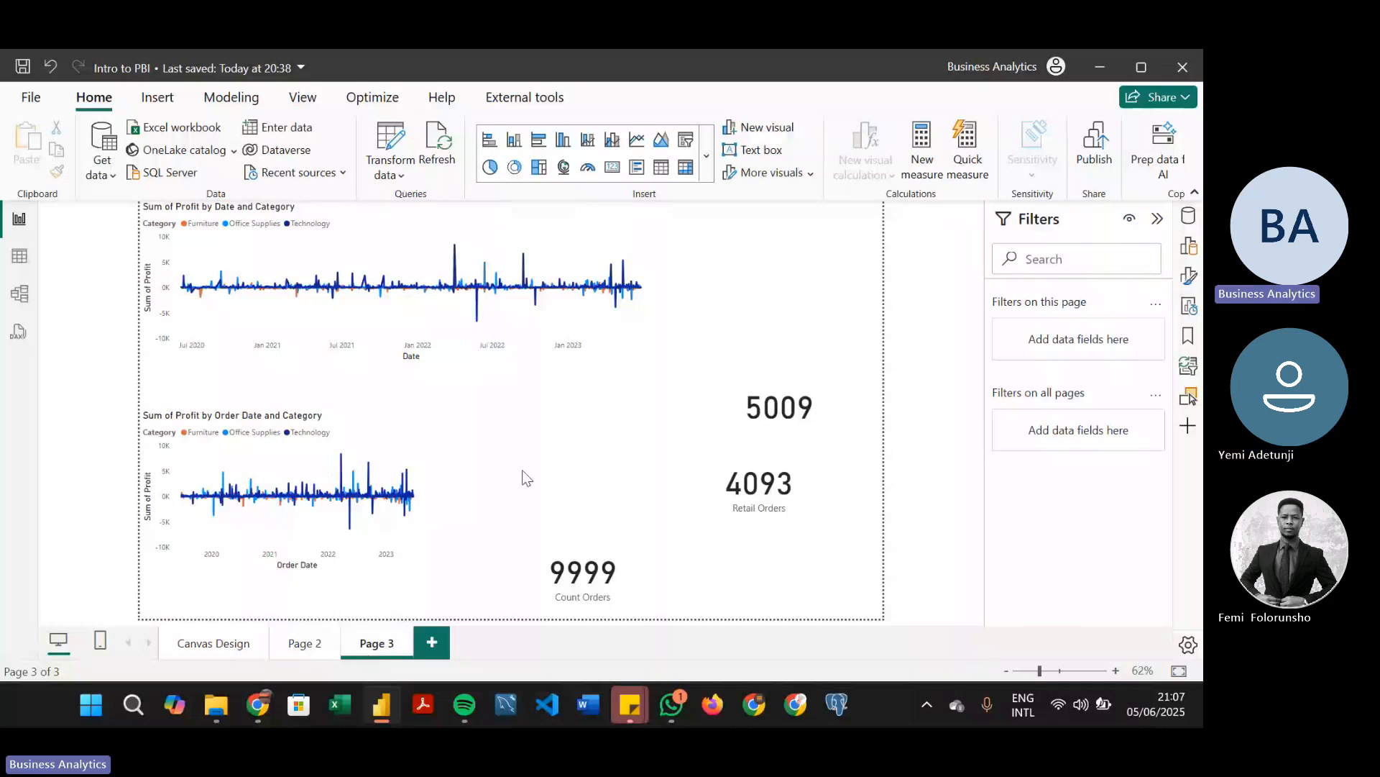
click(227, 642)
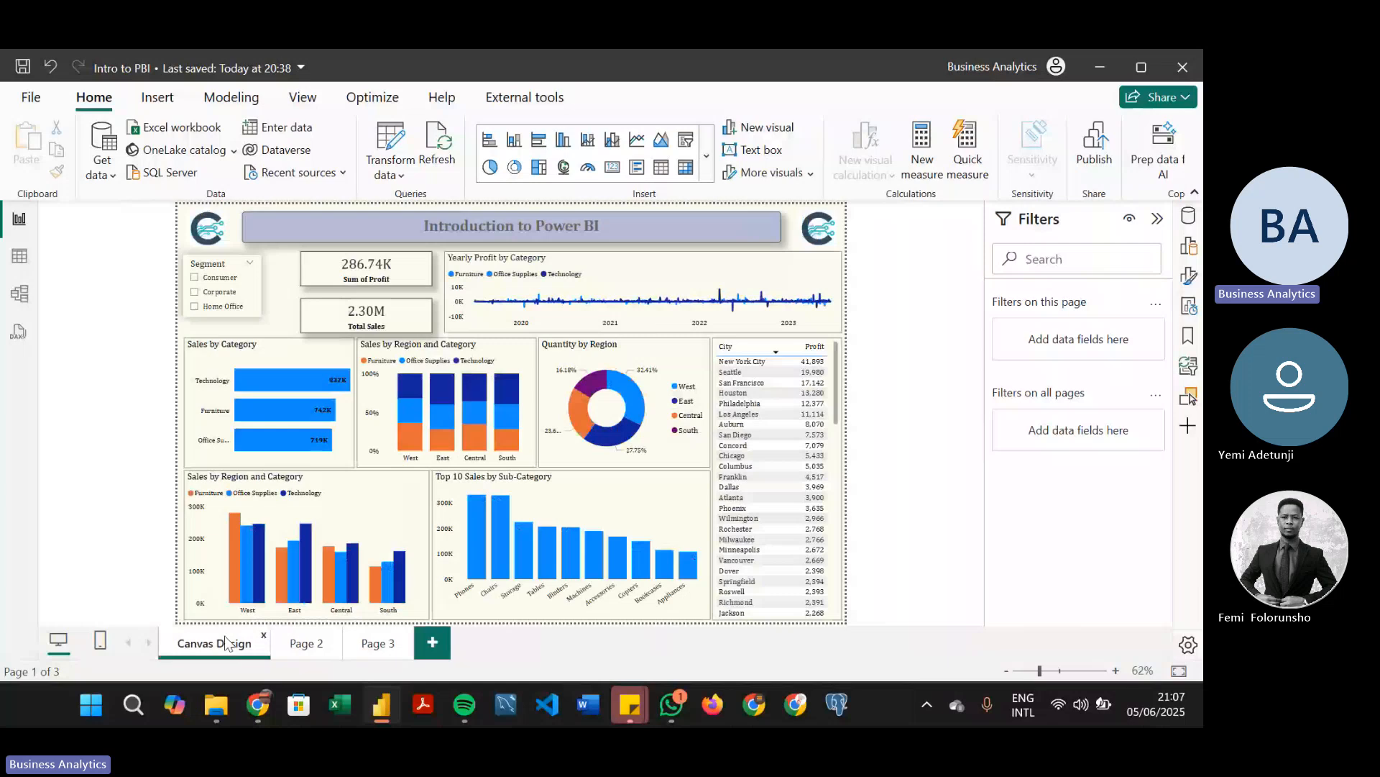
Save and close the Intro to PBI report, and minimize File Explorer to return to the Teams meeting
key(ctrl+s)
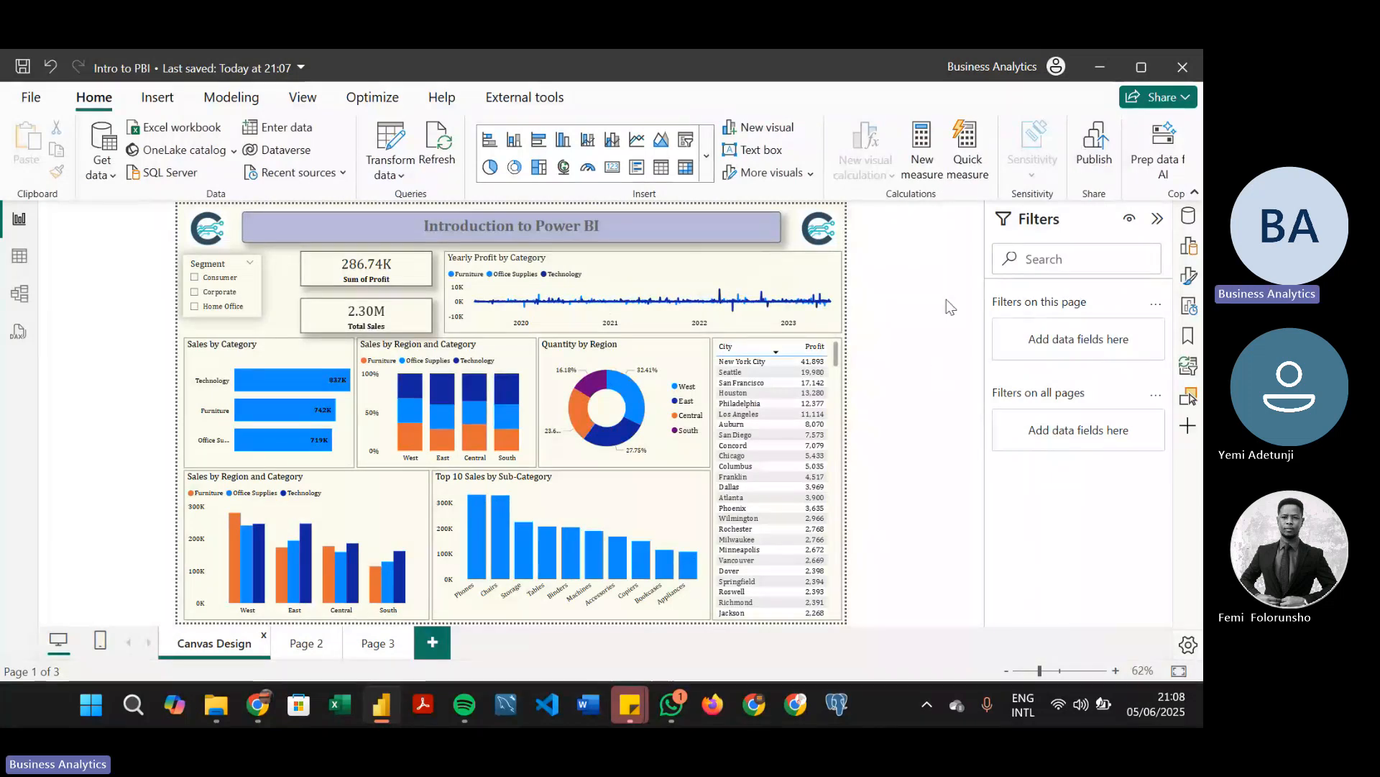
key(ctrl+s)
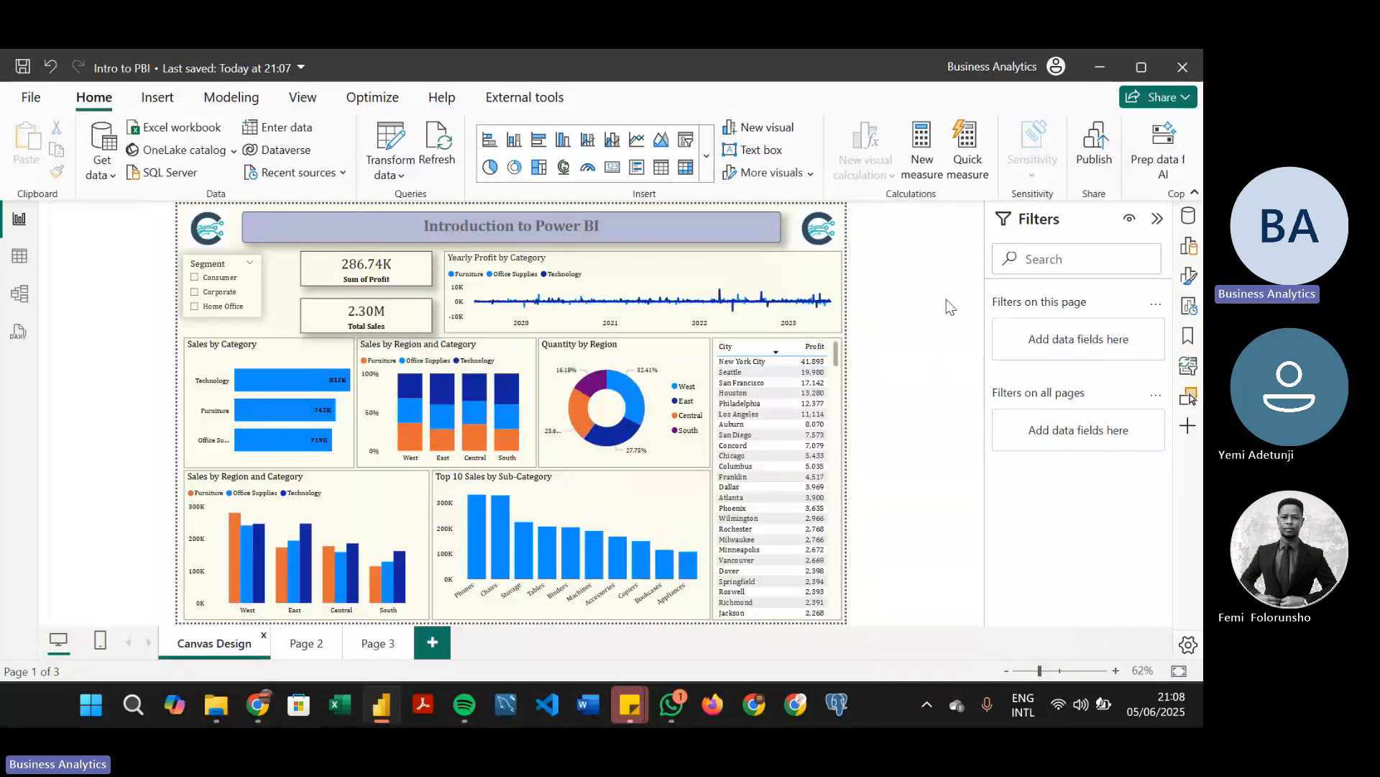
click(1196, 57)
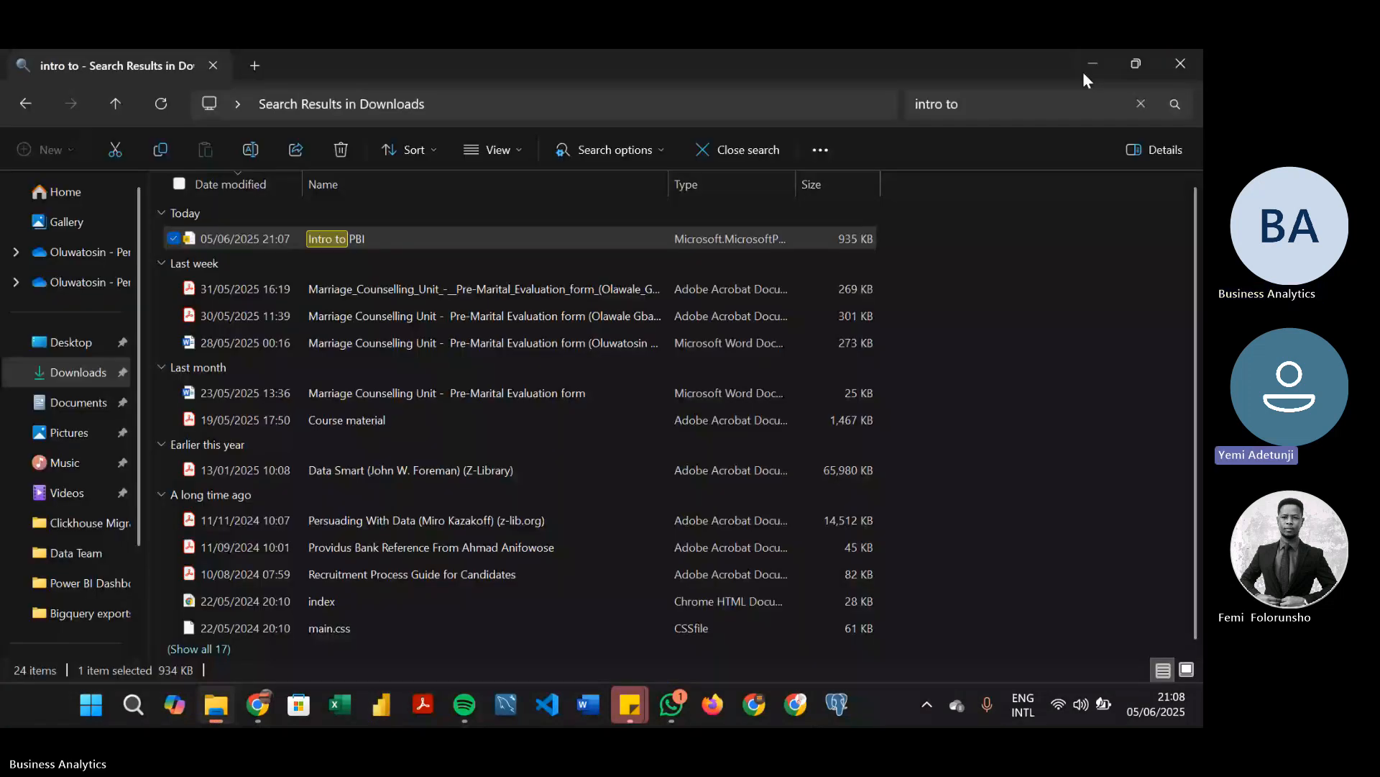
click(1087, 69)
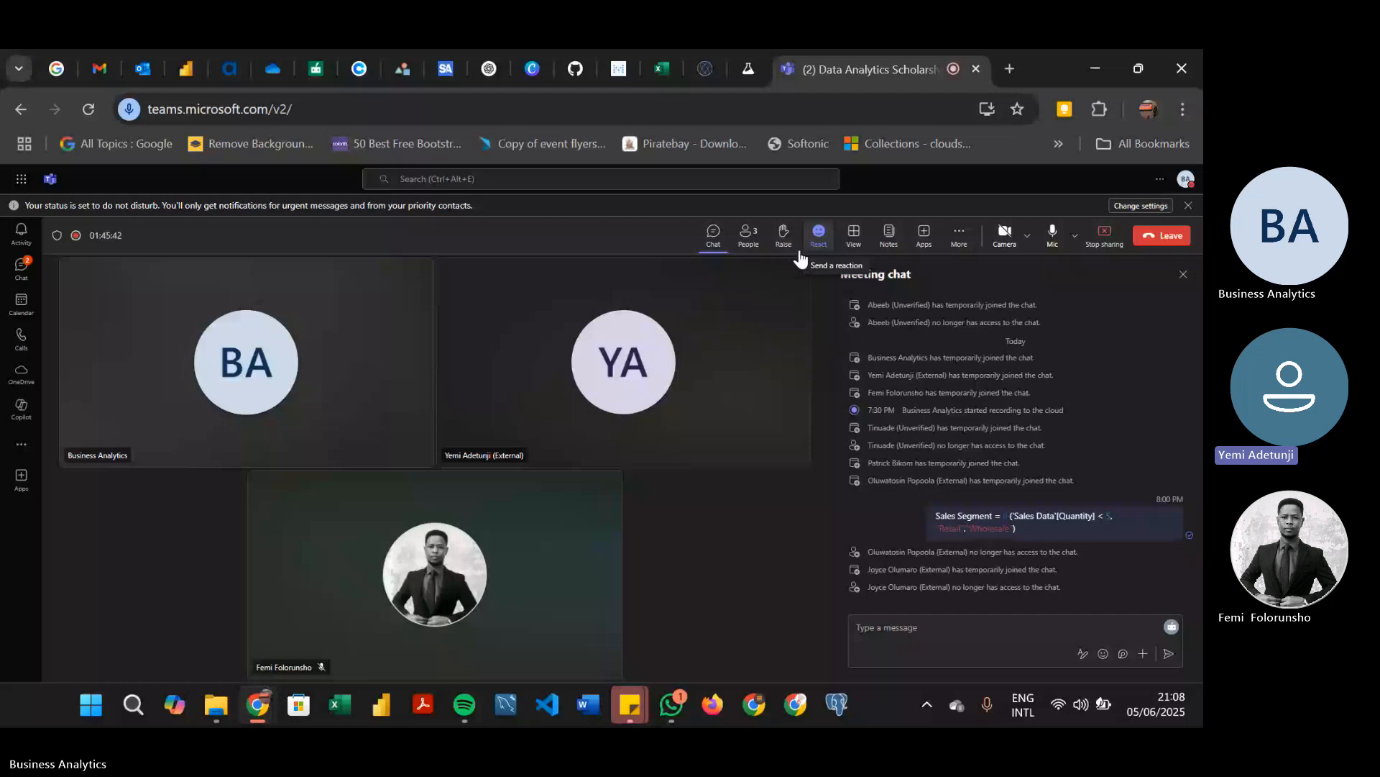